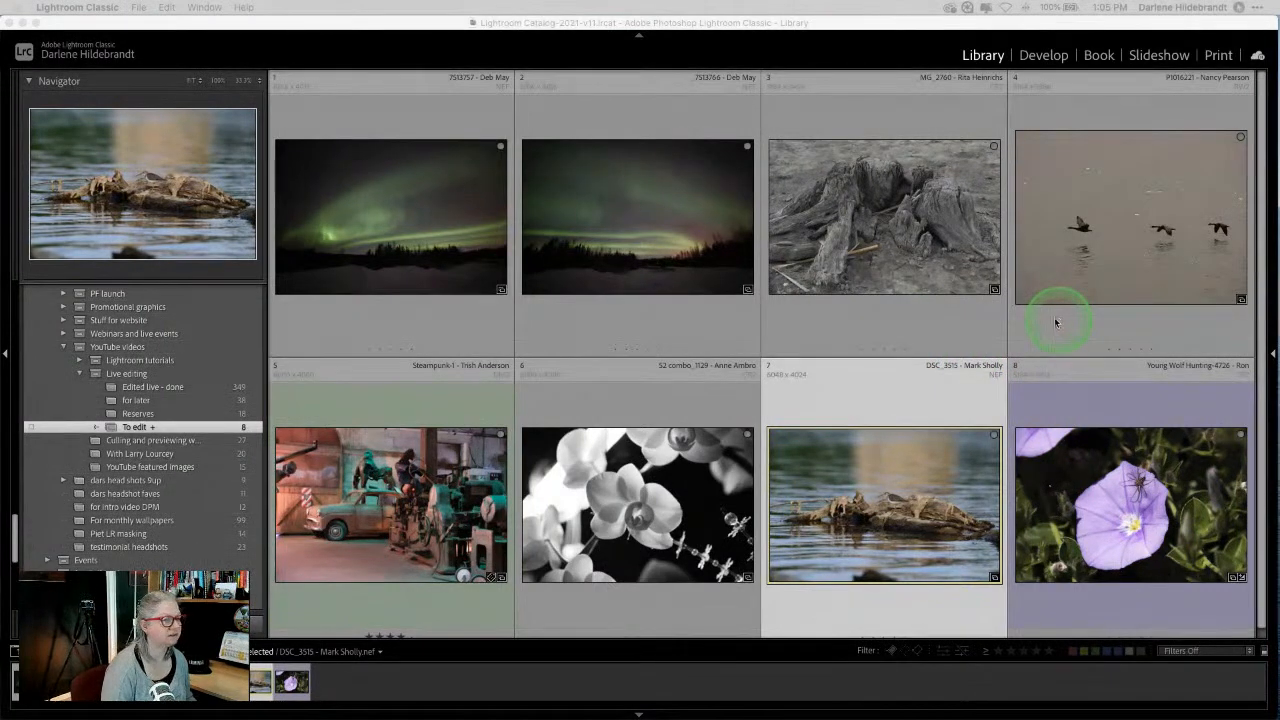
# Step: Open Steampunk-1 (photo 5 of the 'To edit' collection) in the Develop module
pyautogui.click(927, 328)
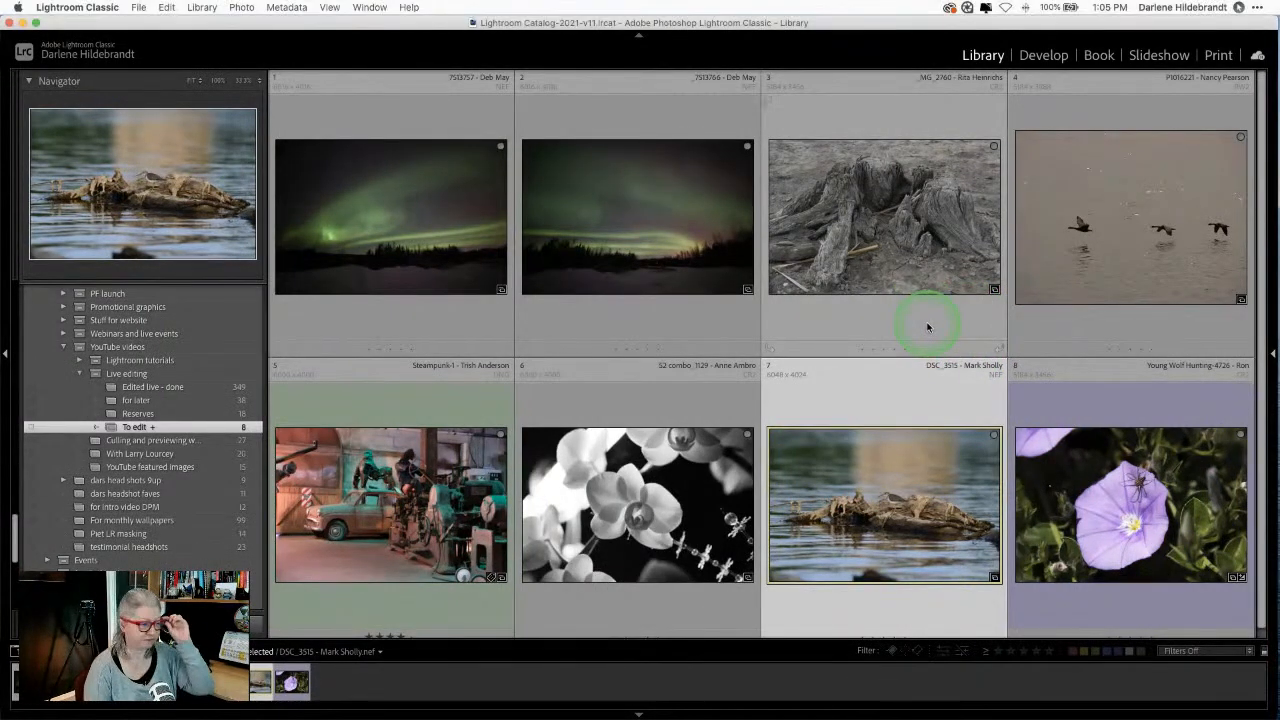
pyautogui.click(408, 391)
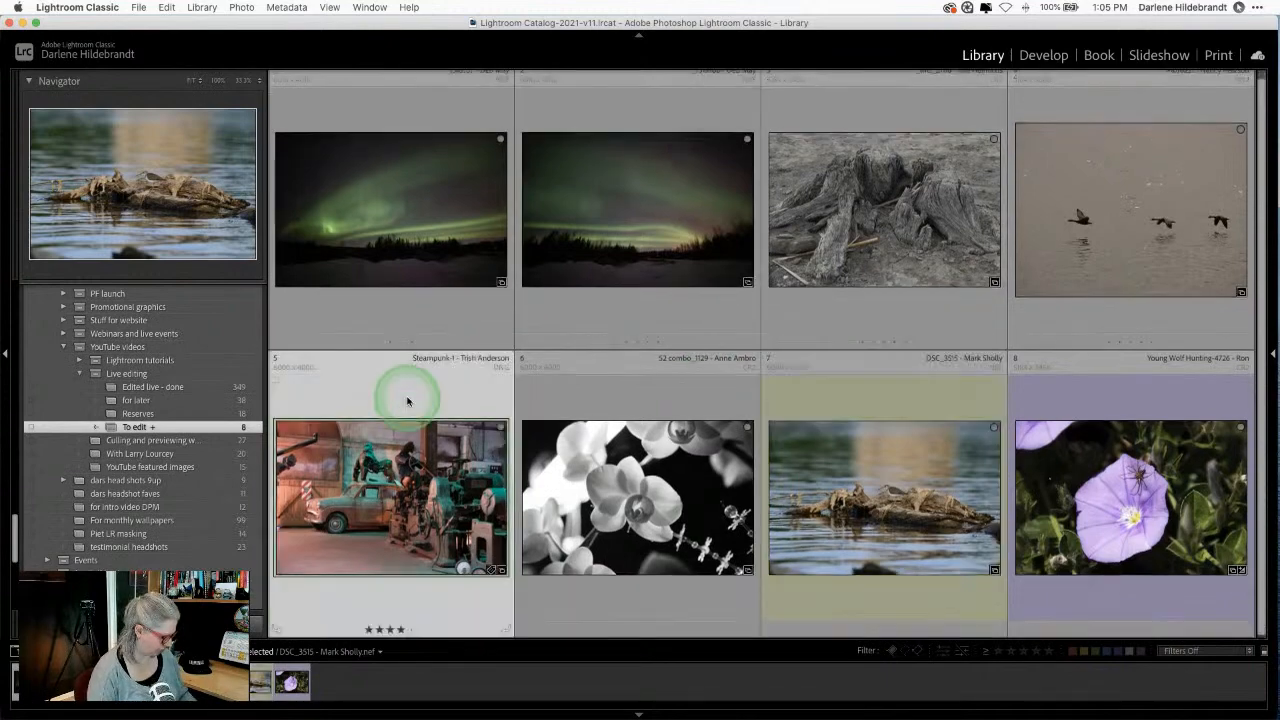
pyautogui.press('d')
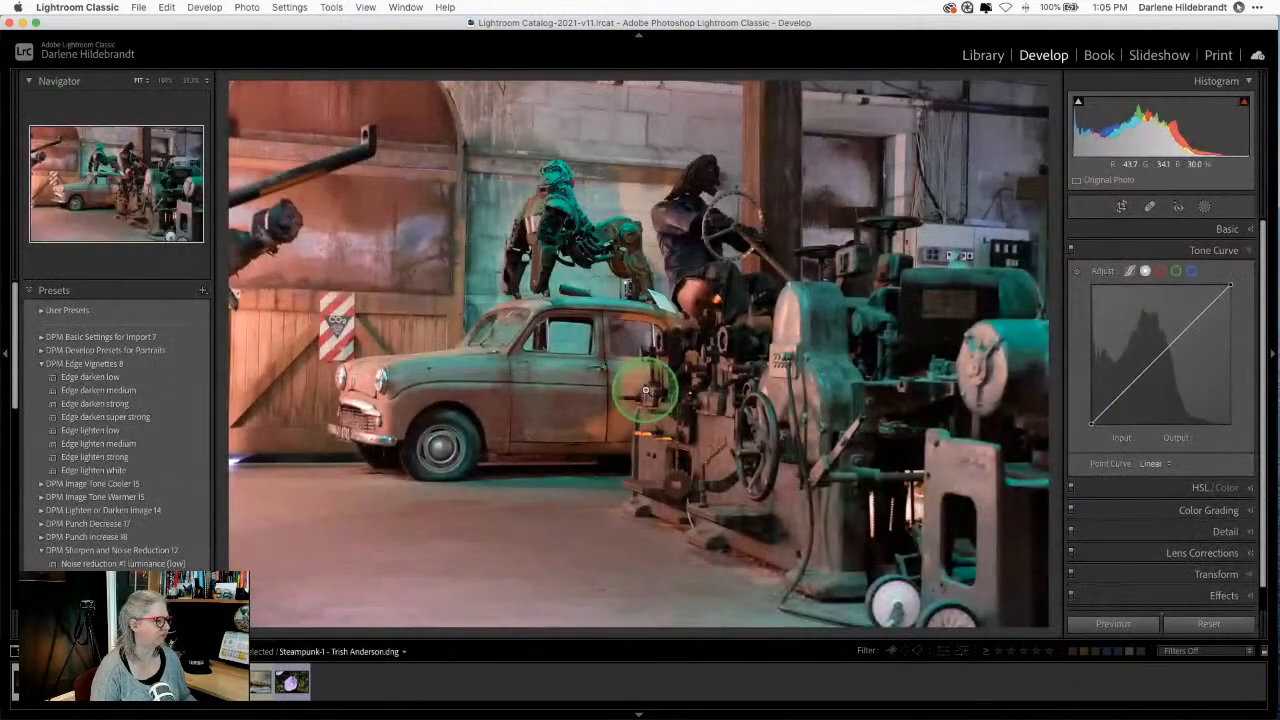
# Step: Expand the Basic panel for the steampunk car photo
pyautogui.click(1220, 234)
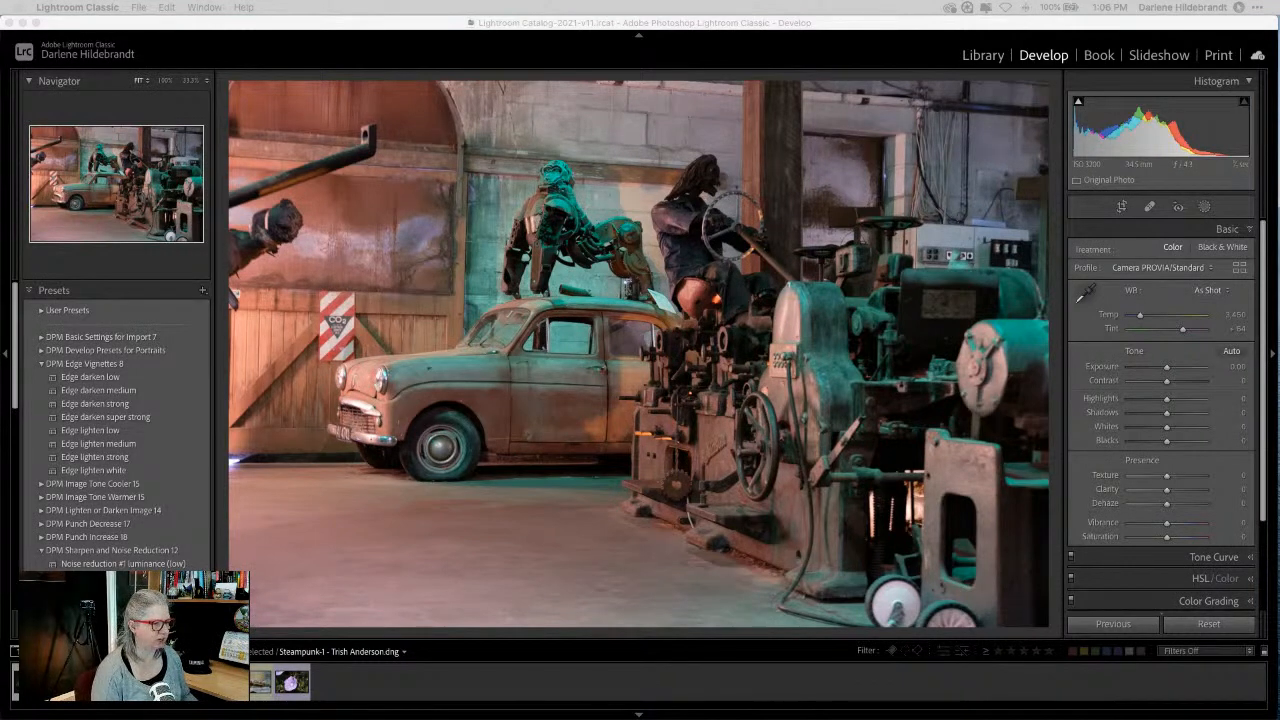
pyautogui.click(1106, 233)
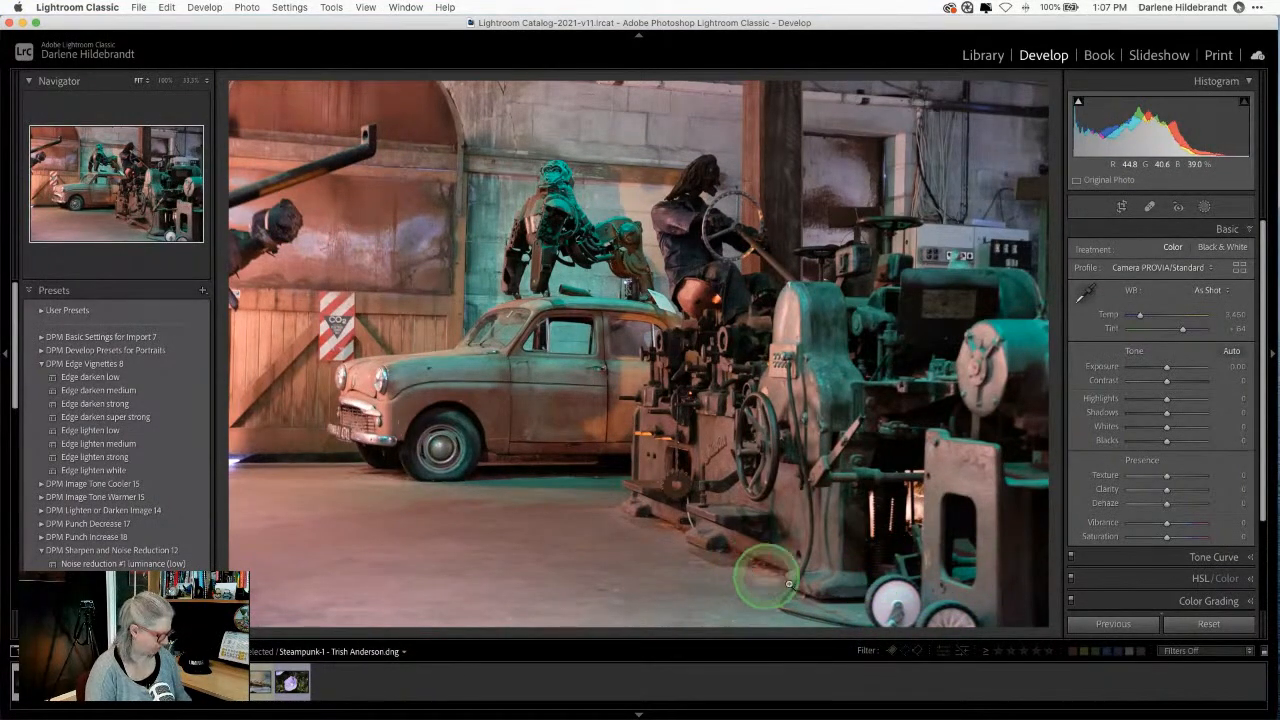
# Step: Auto-straighten the steampunk photo to a -1.40 angle with Crop & Straighten
pyautogui.press('r')
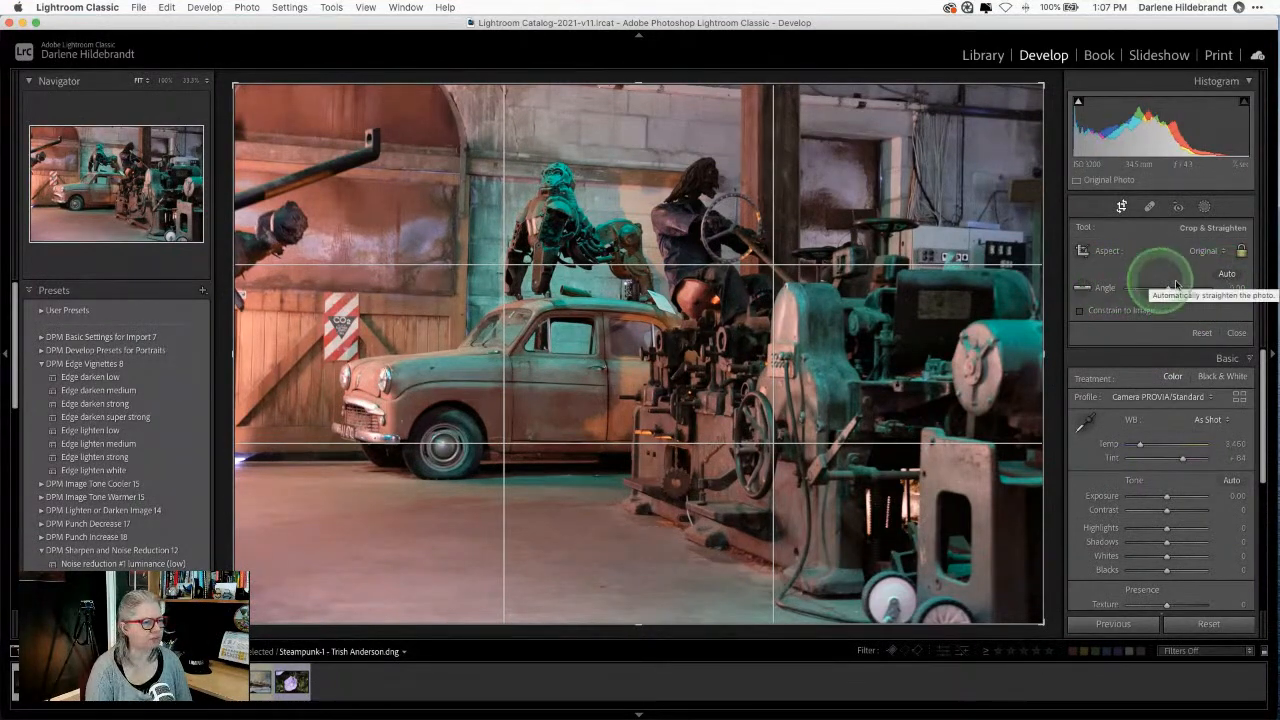
pyautogui.click(1227, 275)
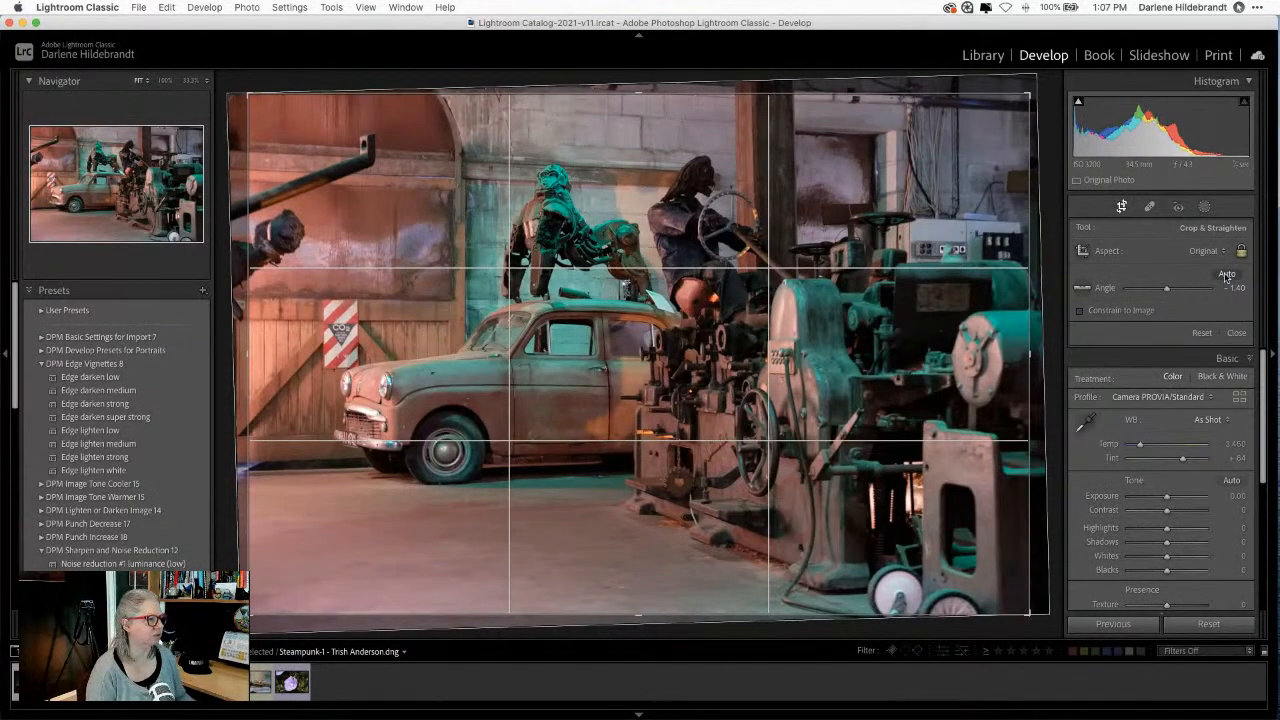
pyautogui.click(1227, 276)
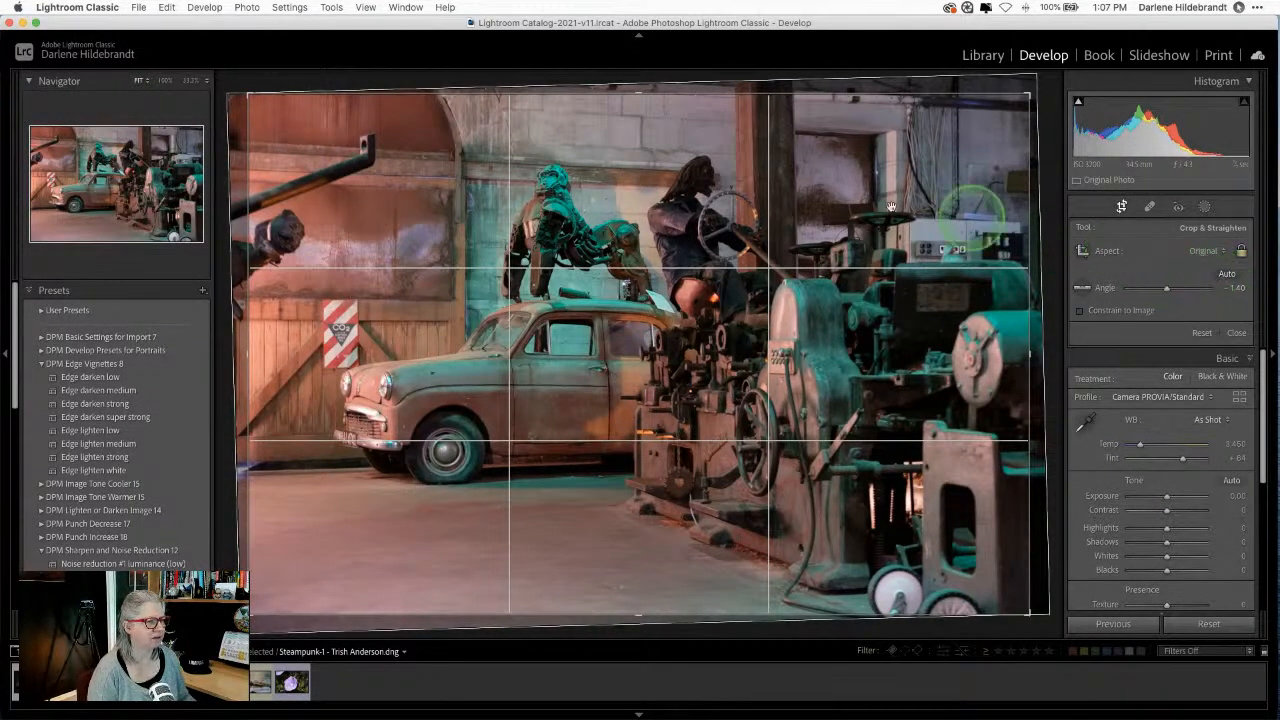
pyautogui.click(789, 222)
pyautogui.click(1165, 247)
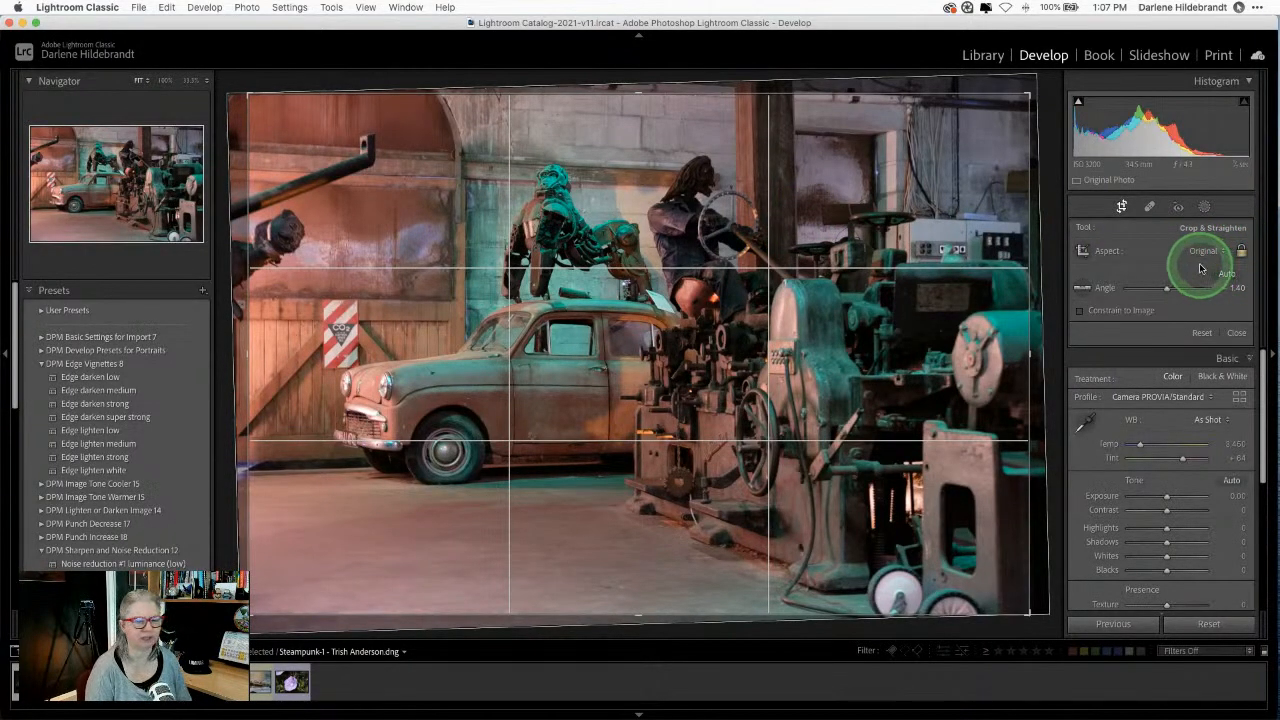
# Step: Keep the crop aspect at Original, nudge the top and right edges, and lock it
pyautogui.click(1199, 251)
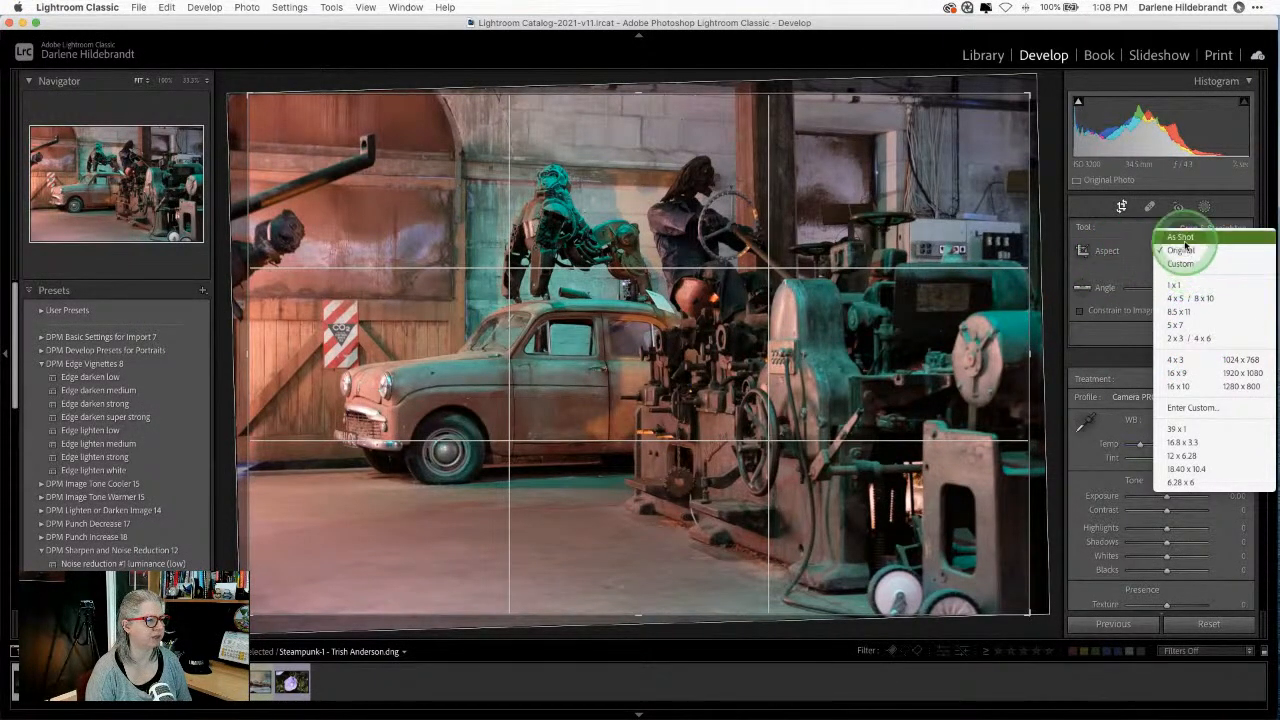
pyautogui.click(1133, 230)
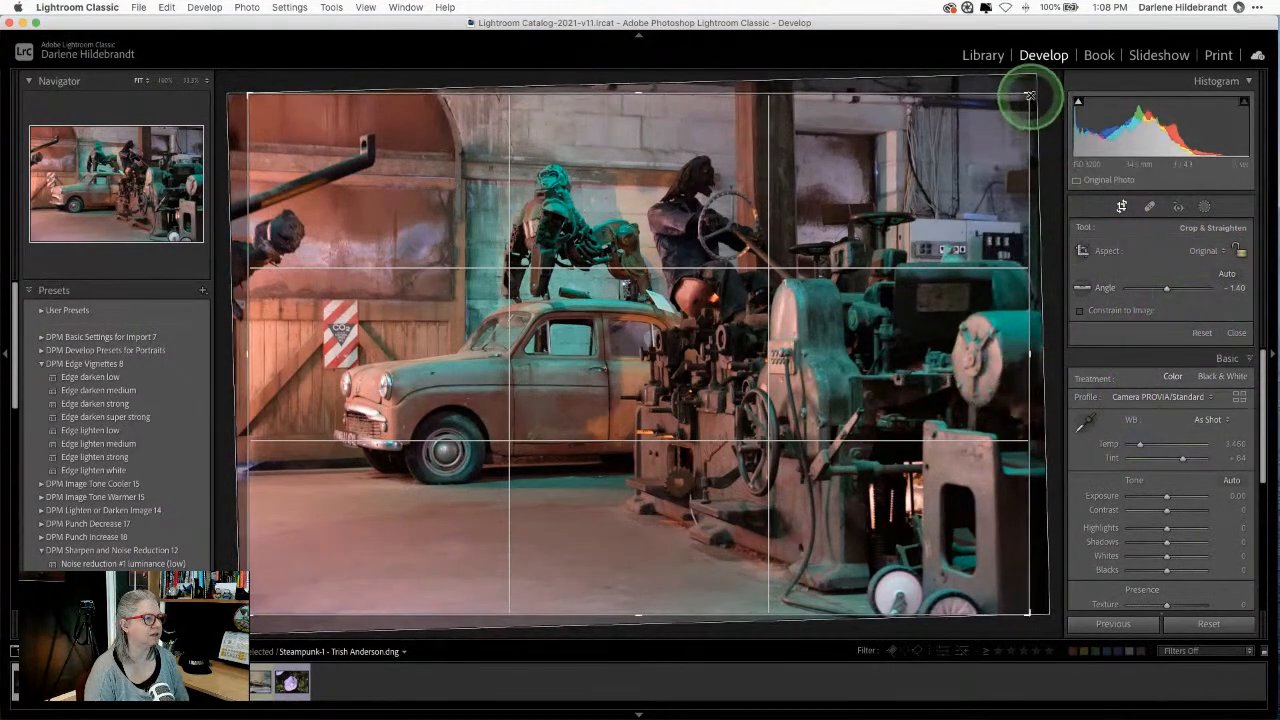
pyautogui.moveTo(937, 91)
pyautogui.mouseDown()
pyautogui.moveTo(940, 203)
pyautogui.moveTo(943, 75)
pyautogui.mouseUp()
pyautogui.moveTo(1031, 187)
pyautogui.mouseDown()
pyautogui.moveTo(770, 188)
pyautogui.moveTo(1049, 197)
pyautogui.mouseUp()
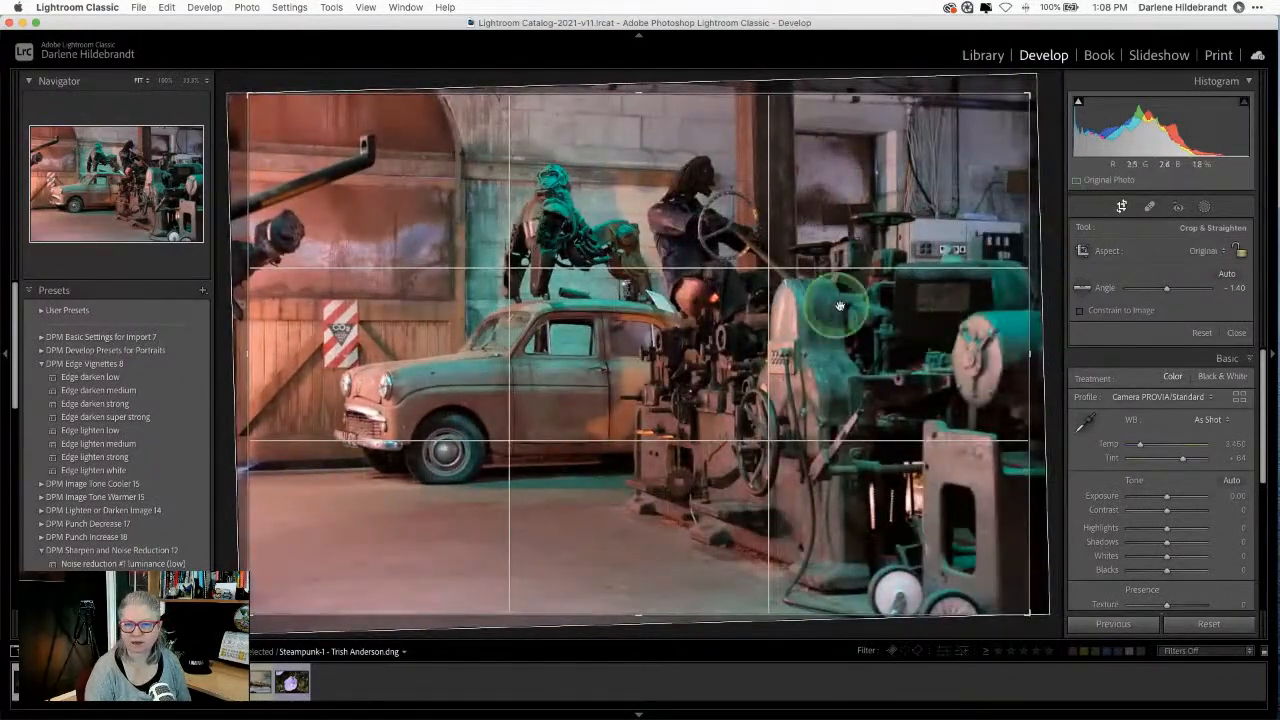
pyautogui.click(1240, 251)
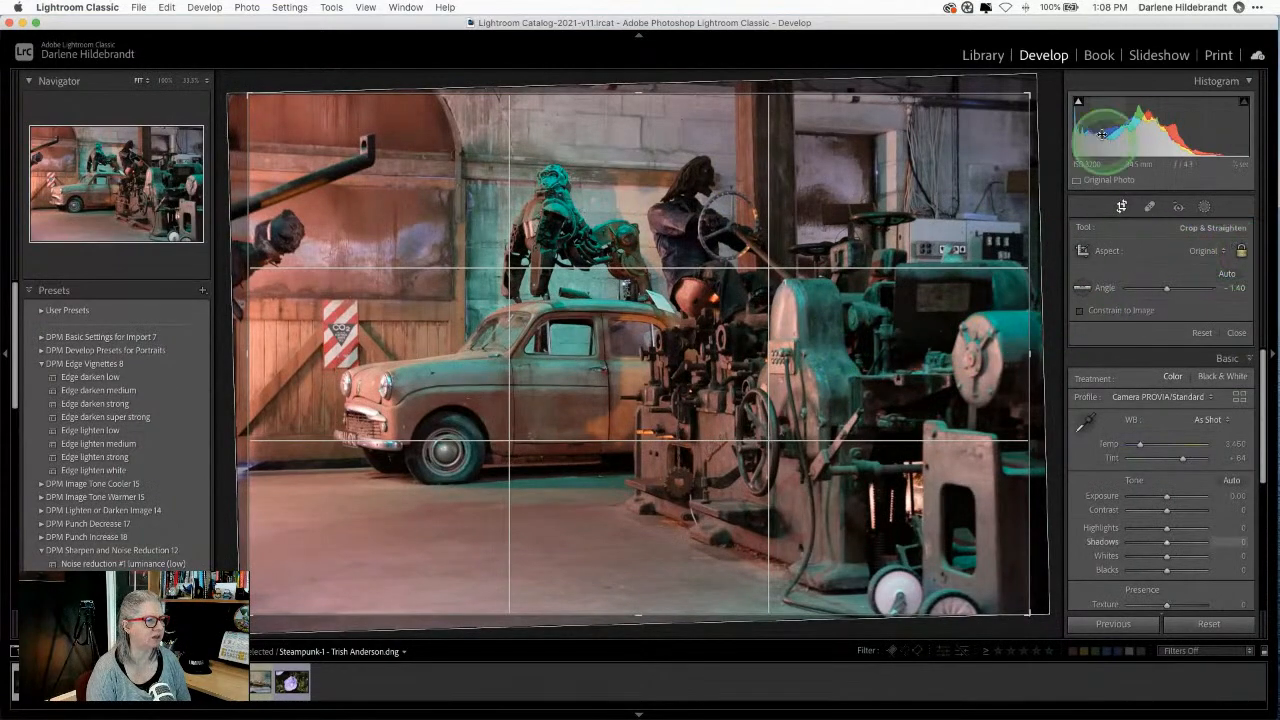
# Step: Unlock the aspect, pull in the right, left and bottom crop edges, and apply the crop
pyautogui.moveTo(1023, 93); pyautogui.dragTo(1061, 250)
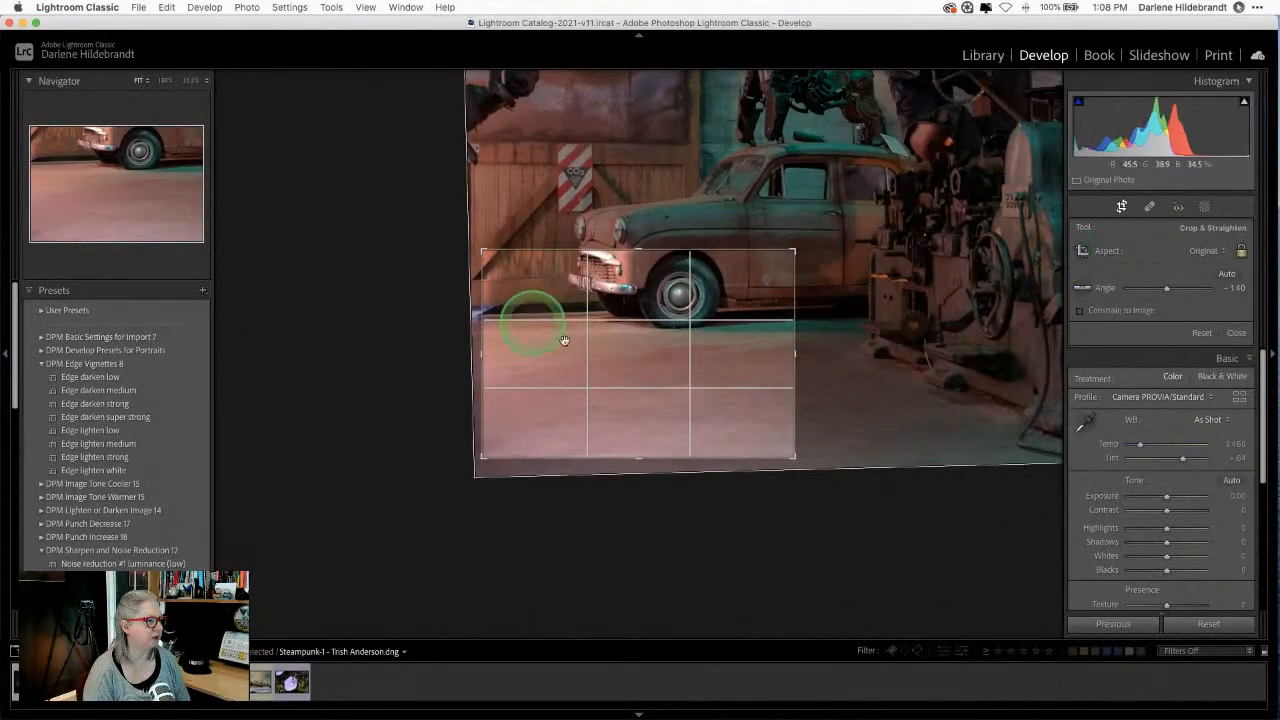
pyautogui.moveTo(795, 251); pyautogui.dragTo(1178, 94)
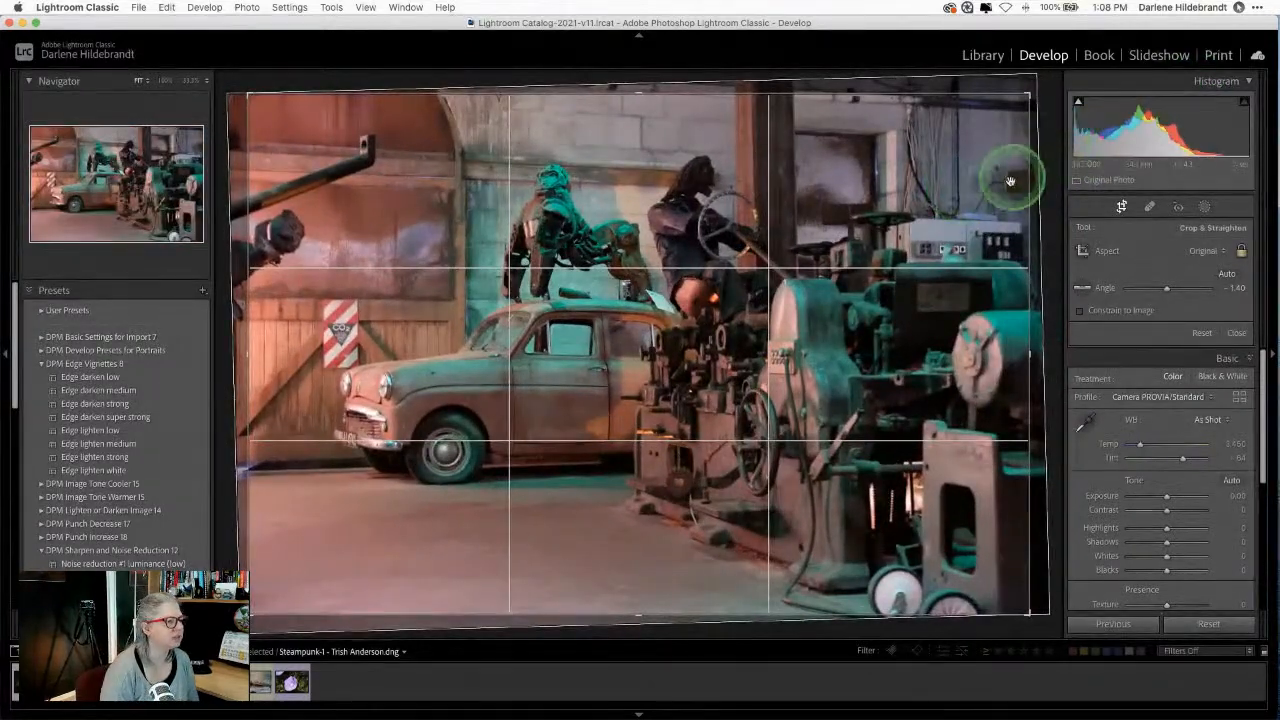
pyautogui.click(1241, 250)
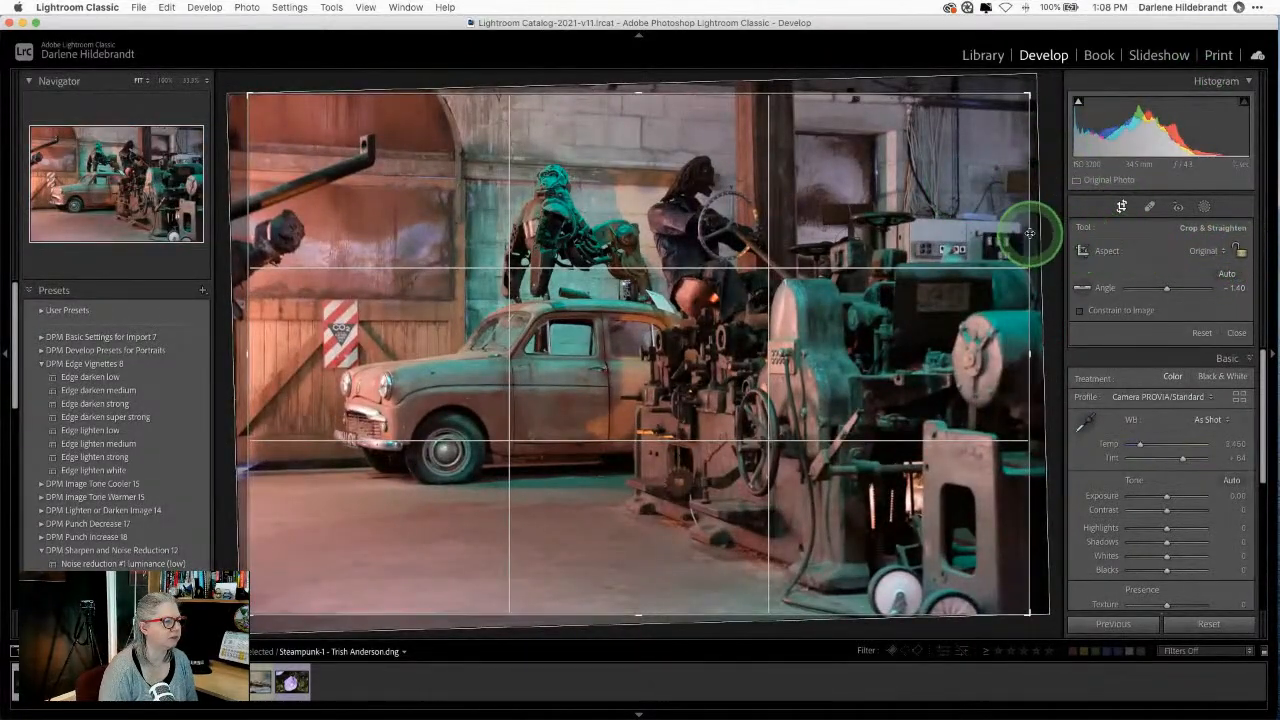
pyautogui.moveTo(1034, 229); pyautogui.dragTo(944, 234)
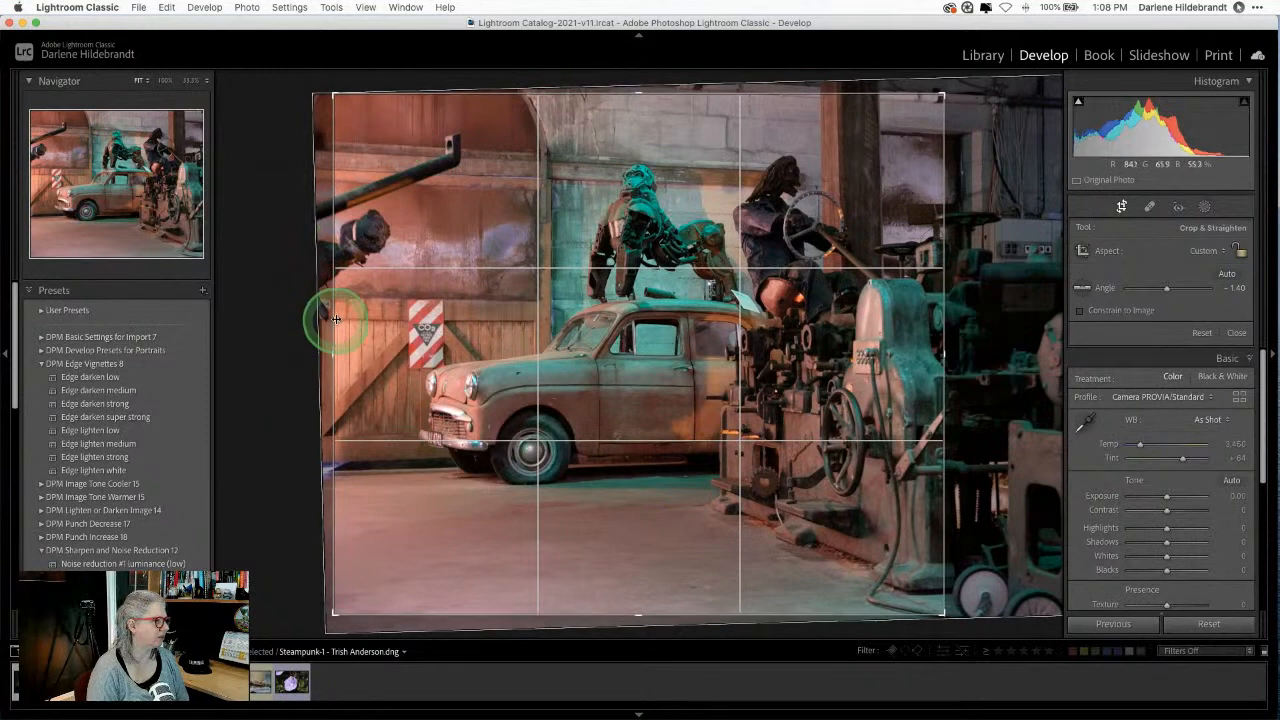
pyautogui.moveTo(334, 320); pyautogui.dragTo(362, 318)
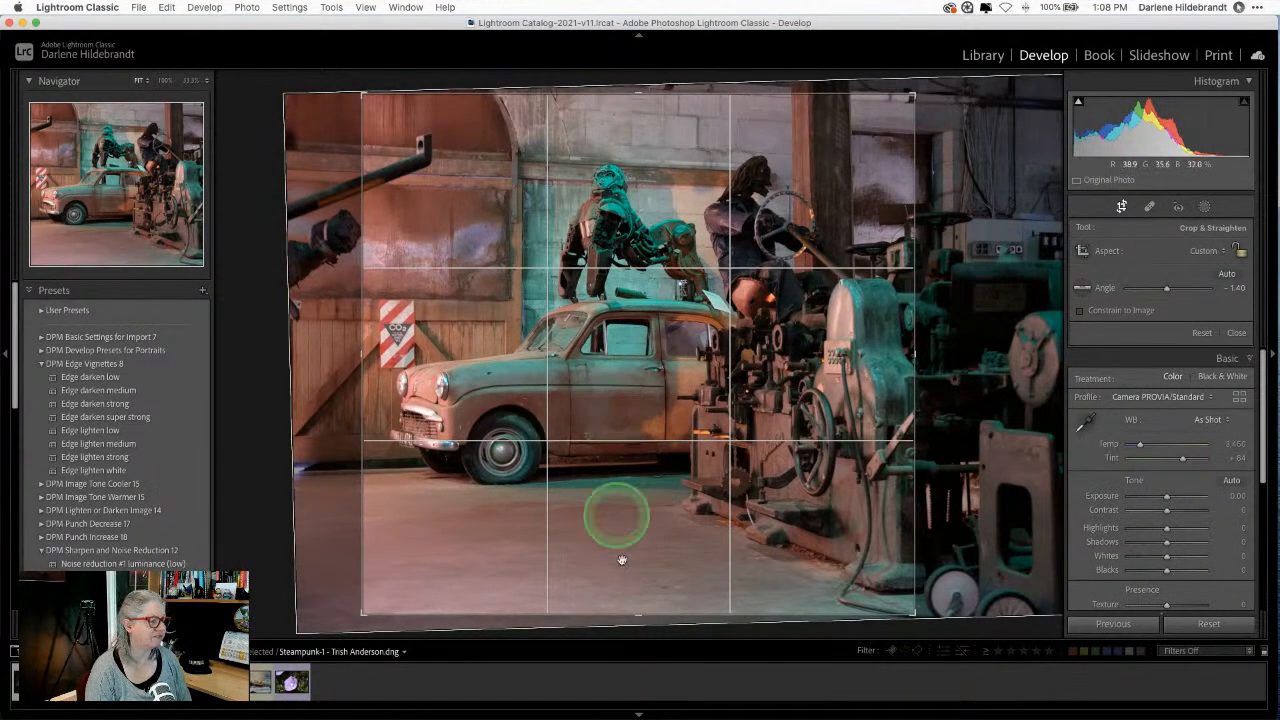
pyautogui.moveTo(634, 609); pyautogui.dragTo(641, 565)
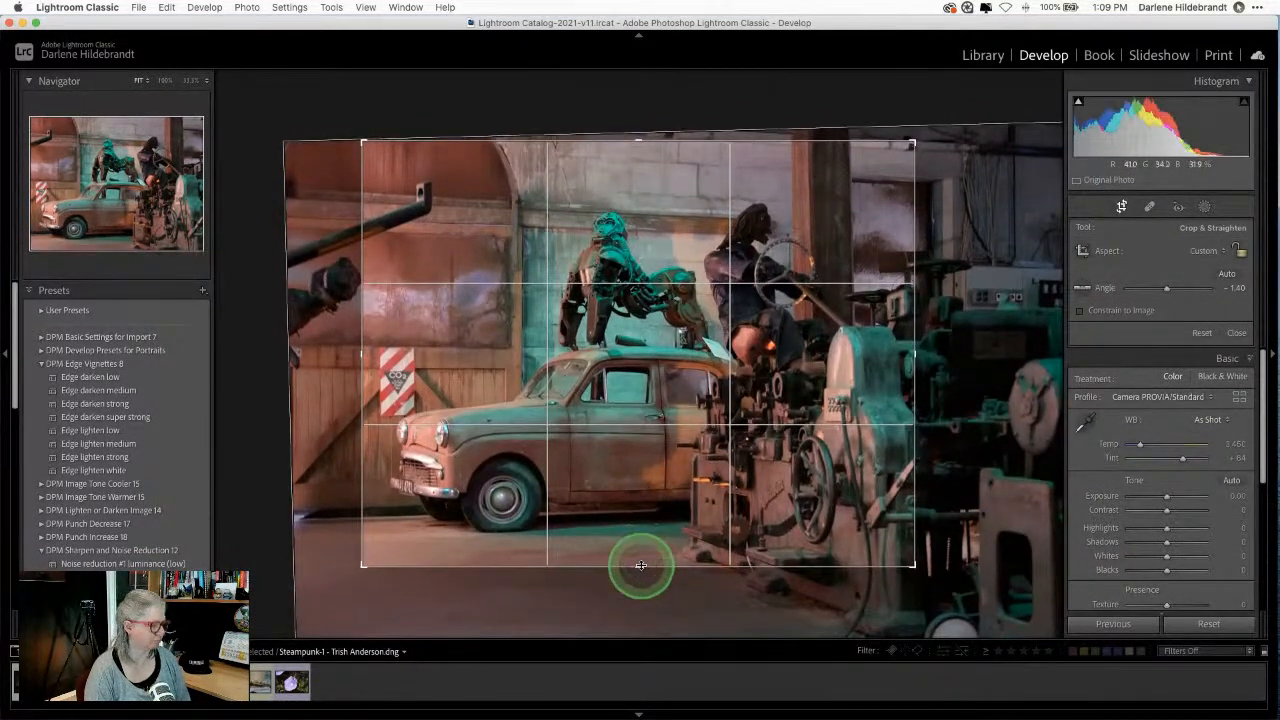
pyautogui.press('Return')
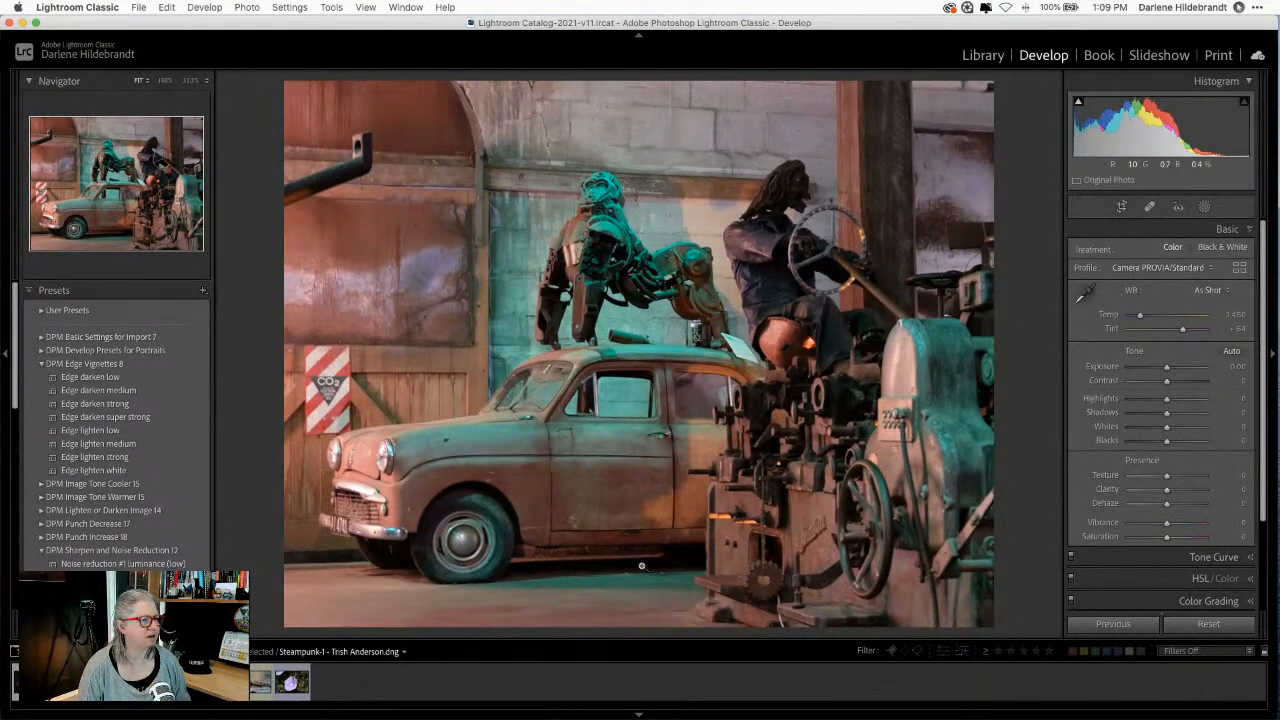
# Step: Undo Remove from Collection and show the file-name info overlay on the photo
pyautogui.press('Right')
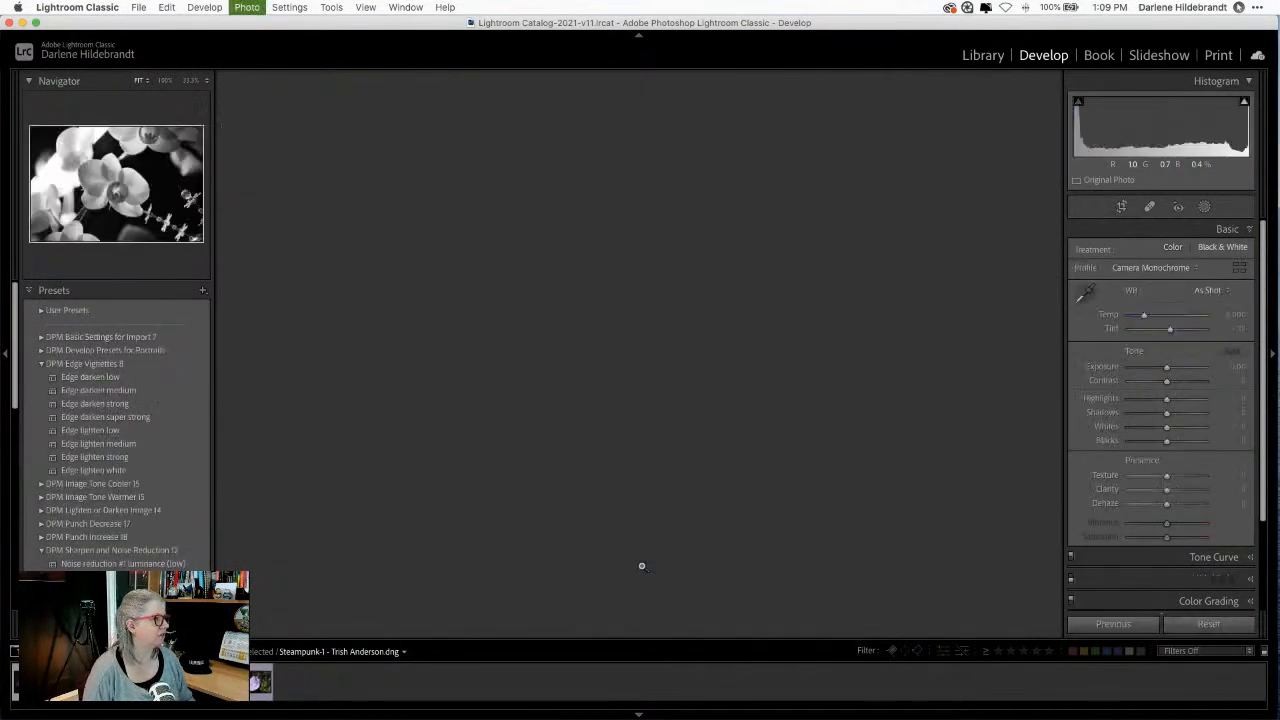
pyautogui.press('super+z')
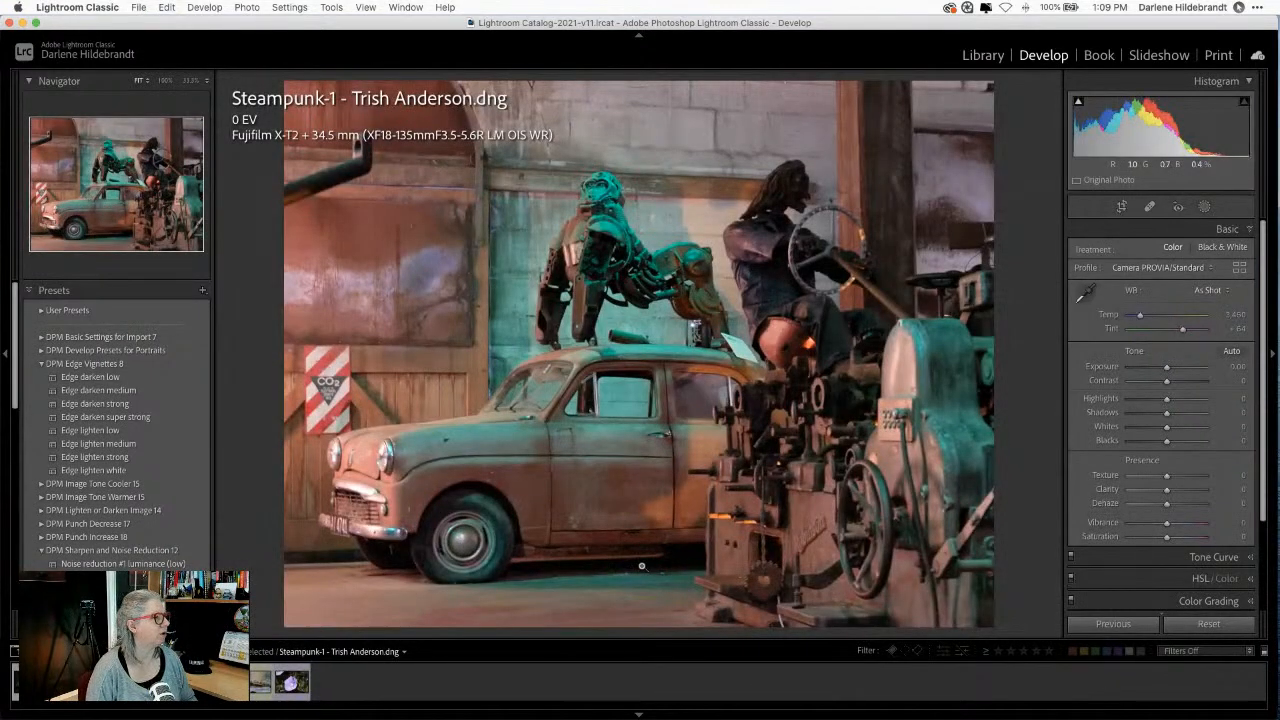
pyautogui.press('i')
pyautogui.press('i')
pyautogui.press('i')
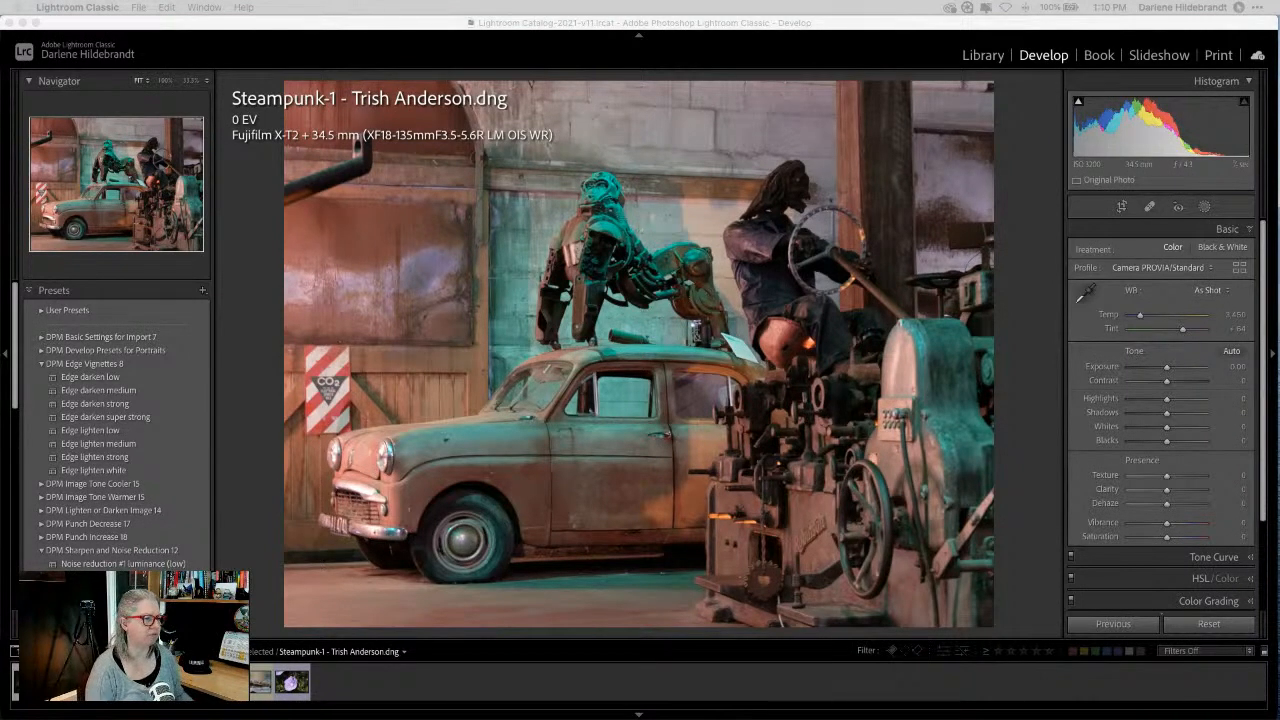
pyautogui.click(1038, 253)
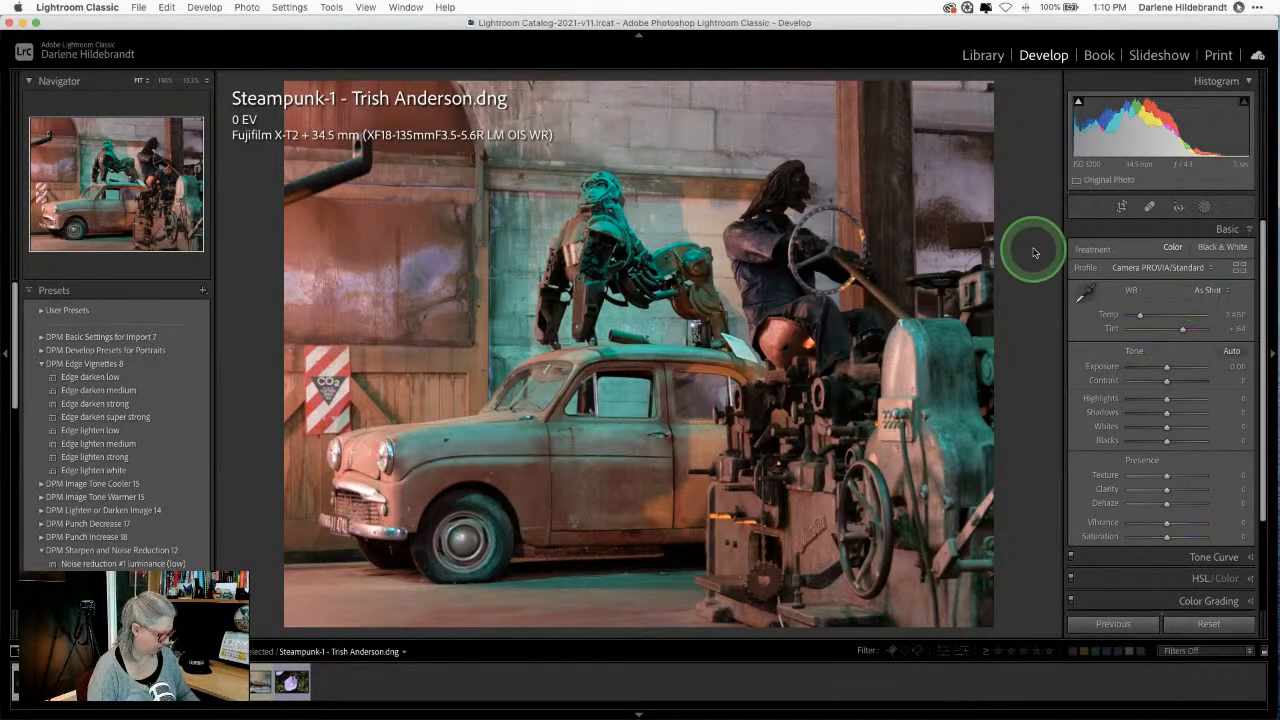
pyautogui.press('e')
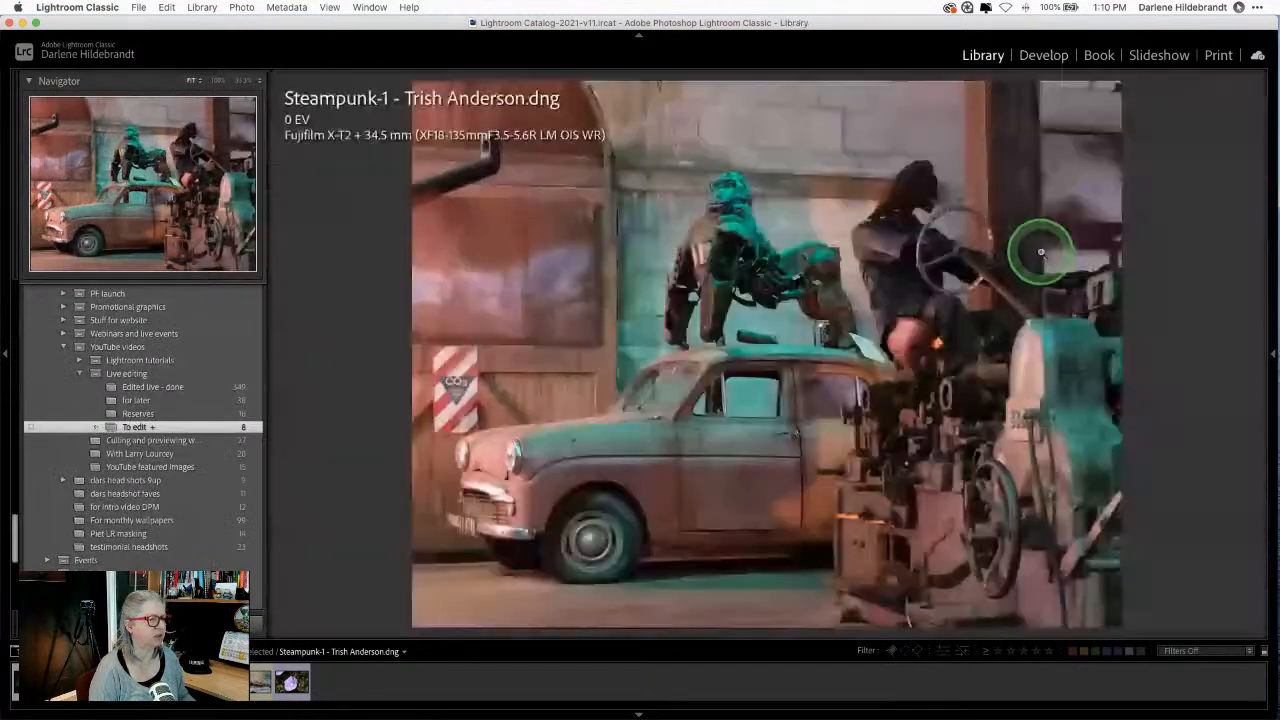
pyautogui.click(1272, 355)
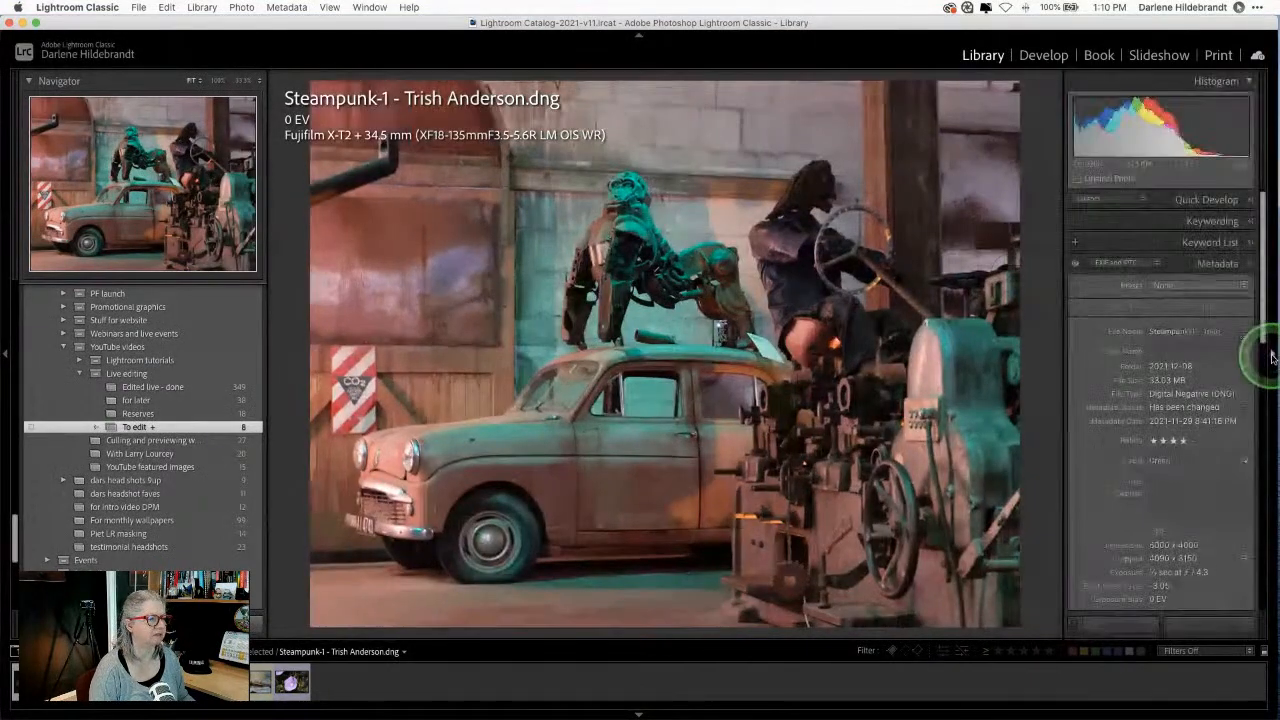
pyautogui.scroll(-5, 1109, 366)
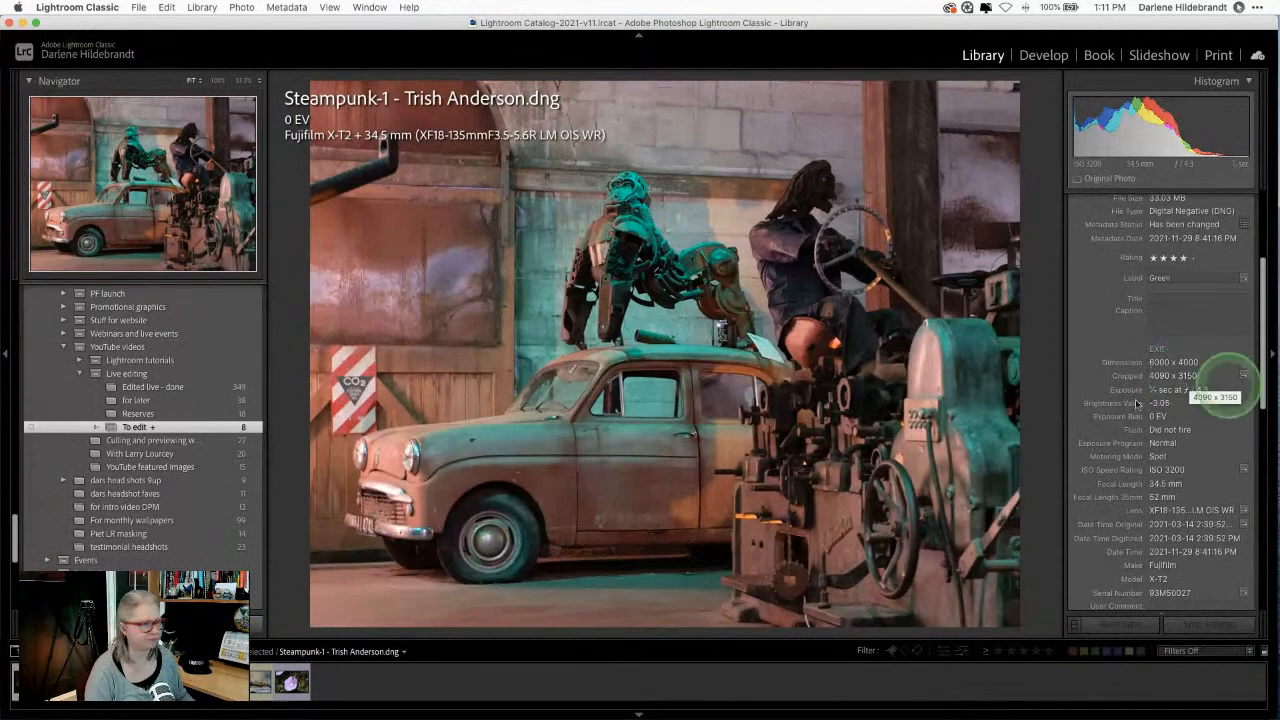
pyautogui.press('d')
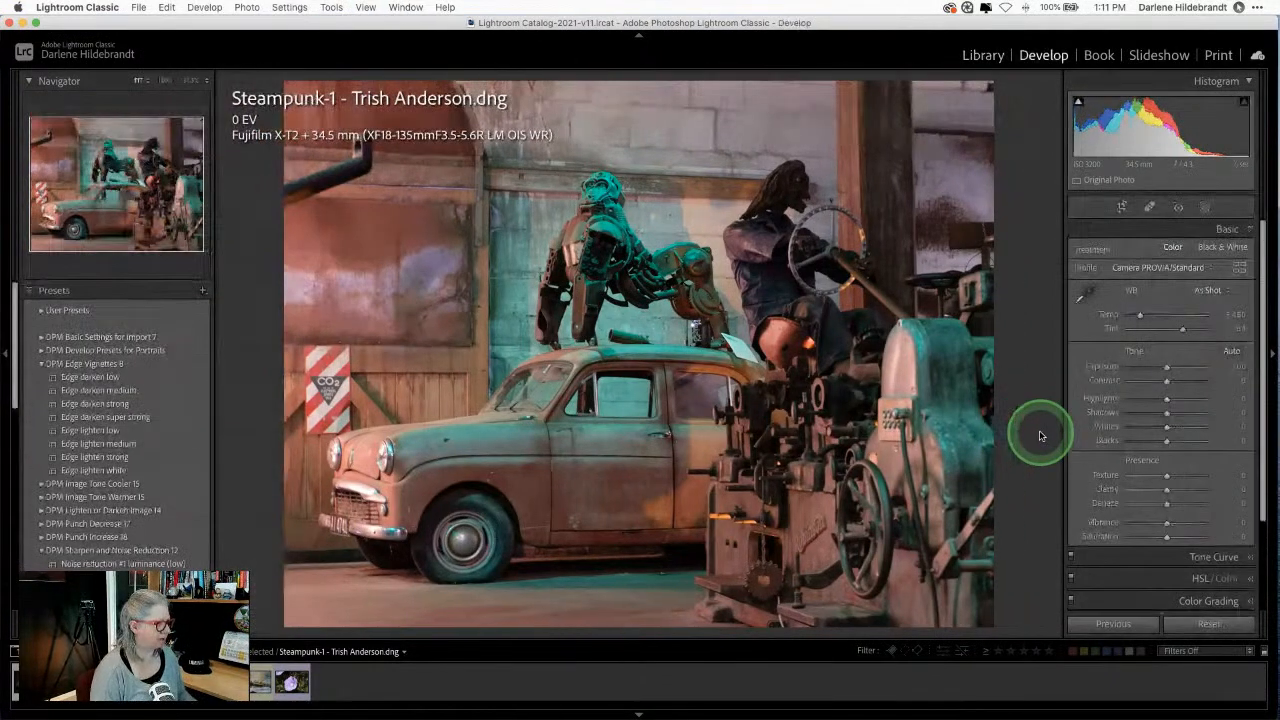
# Step: Hide the info overlay and open the Profile Browser from the Basic panel
pyautogui.press('i')
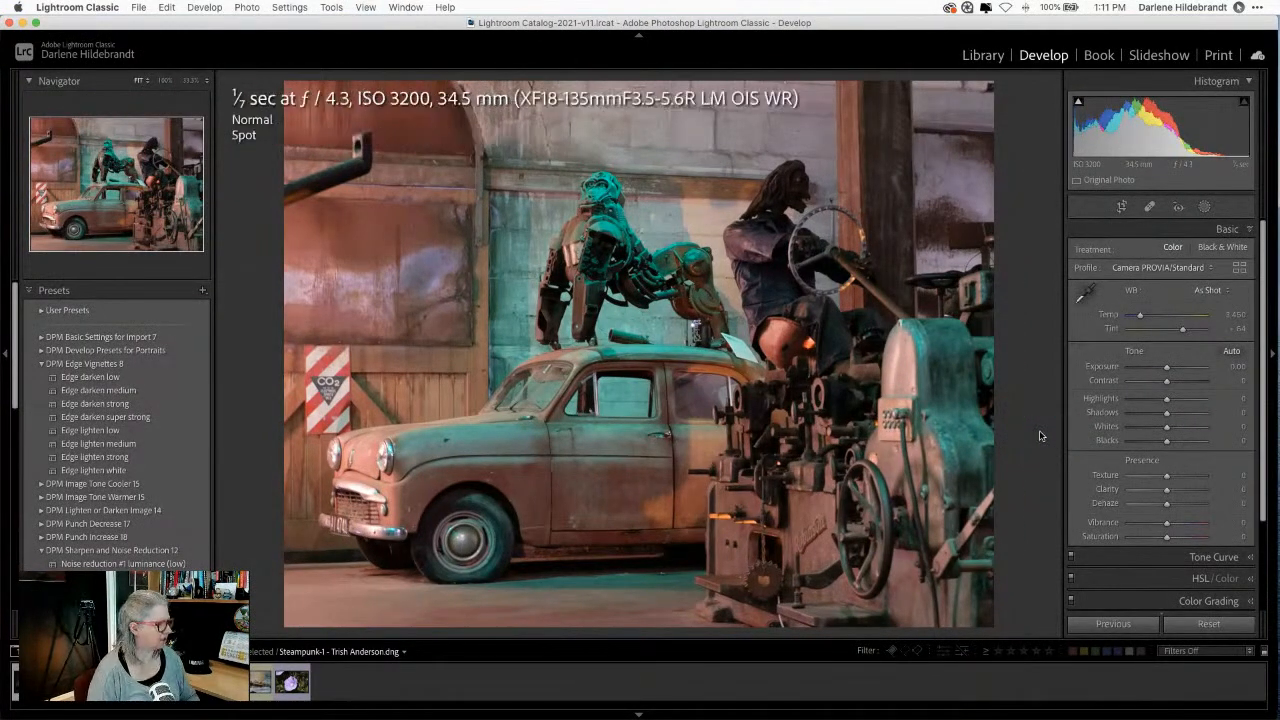
pyautogui.press('i')
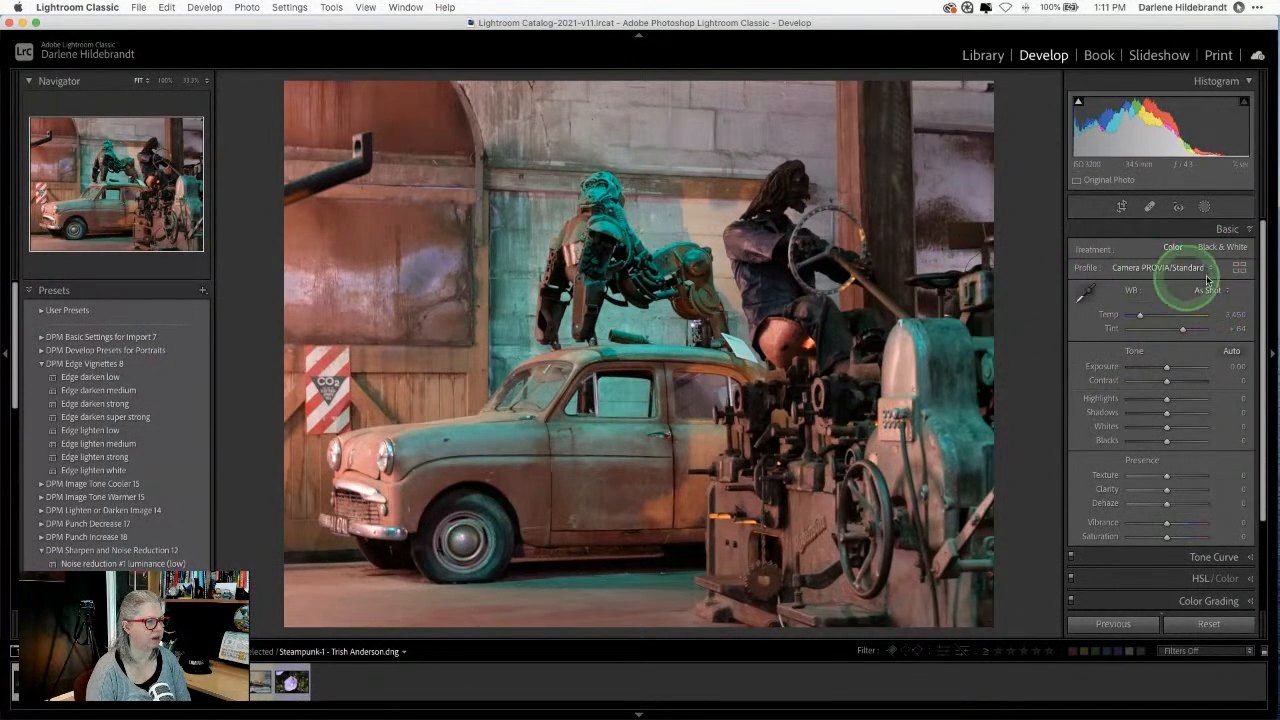
pyautogui.click(1239, 271)
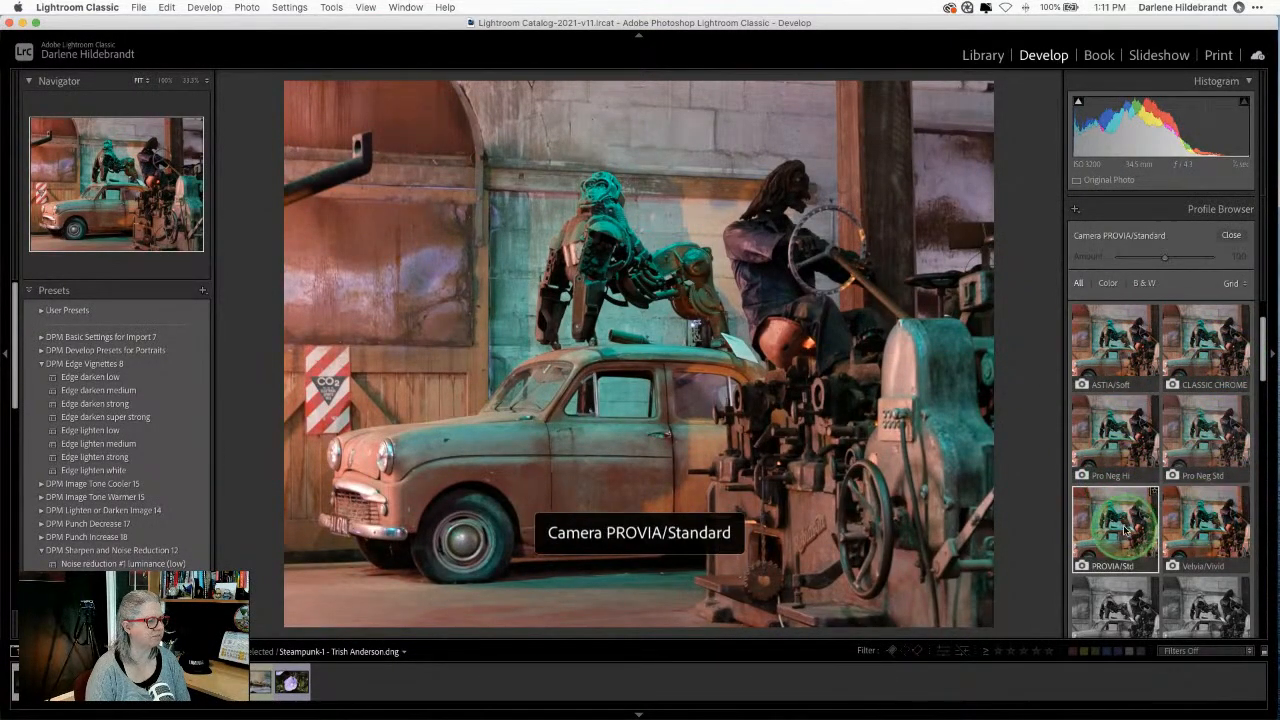
# Step: Close the Profile Browser, keeping Camera PROVIA/Standard as the profile
pyautogui.click(1229, 236)
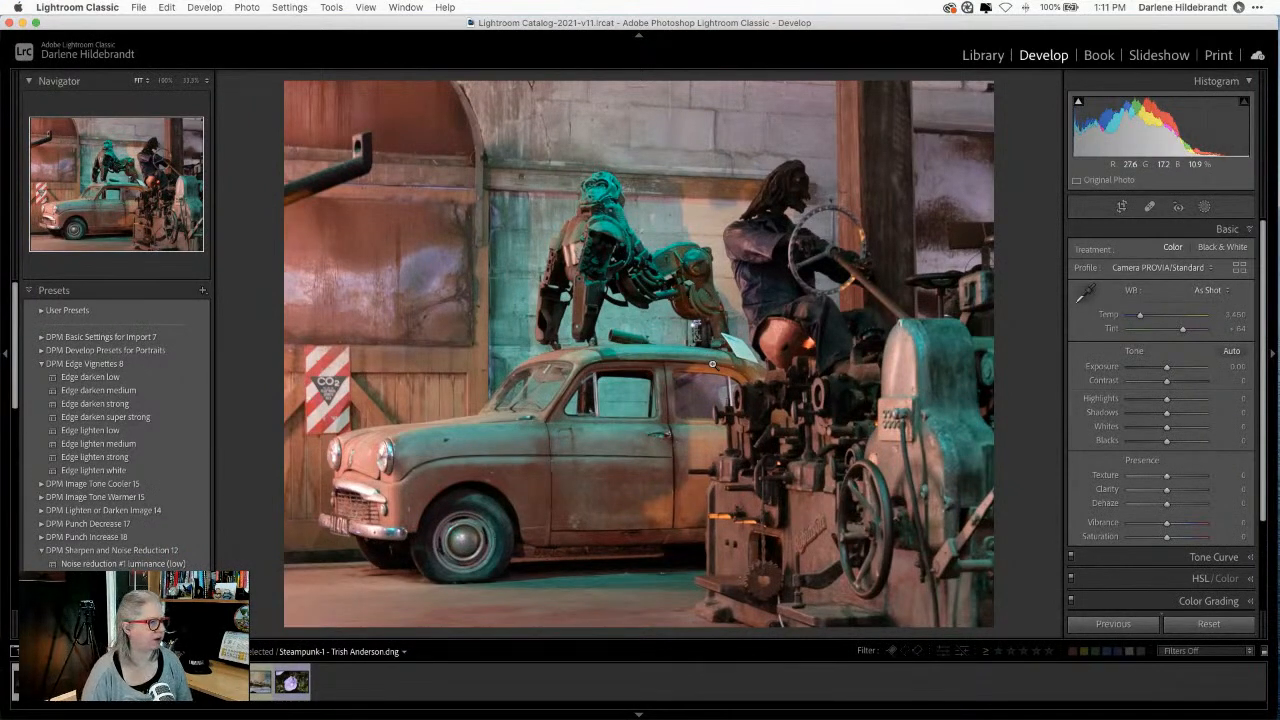
# Step: Expand HSL/Color, choose the Saturation tab, and turn on the Targeted Adjustment Tool
pyautogui.scroll(-1, 1152, 465)
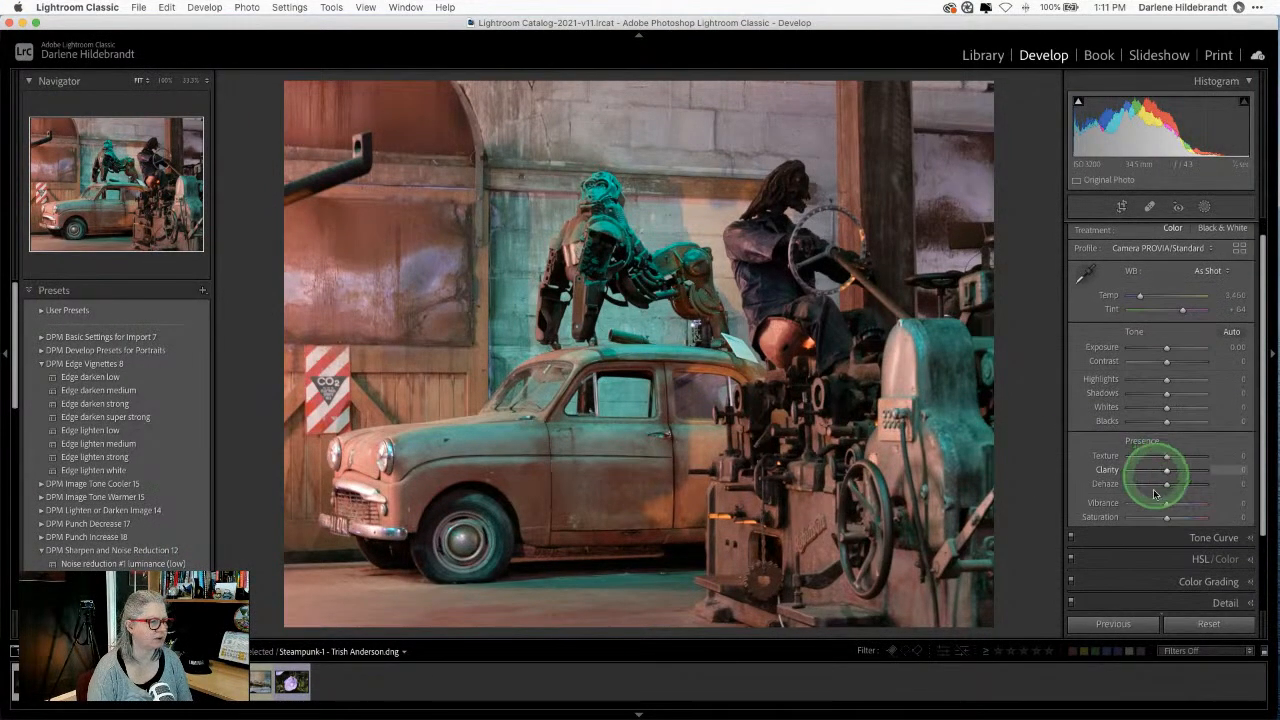
pyautogui.click(1151, 558)
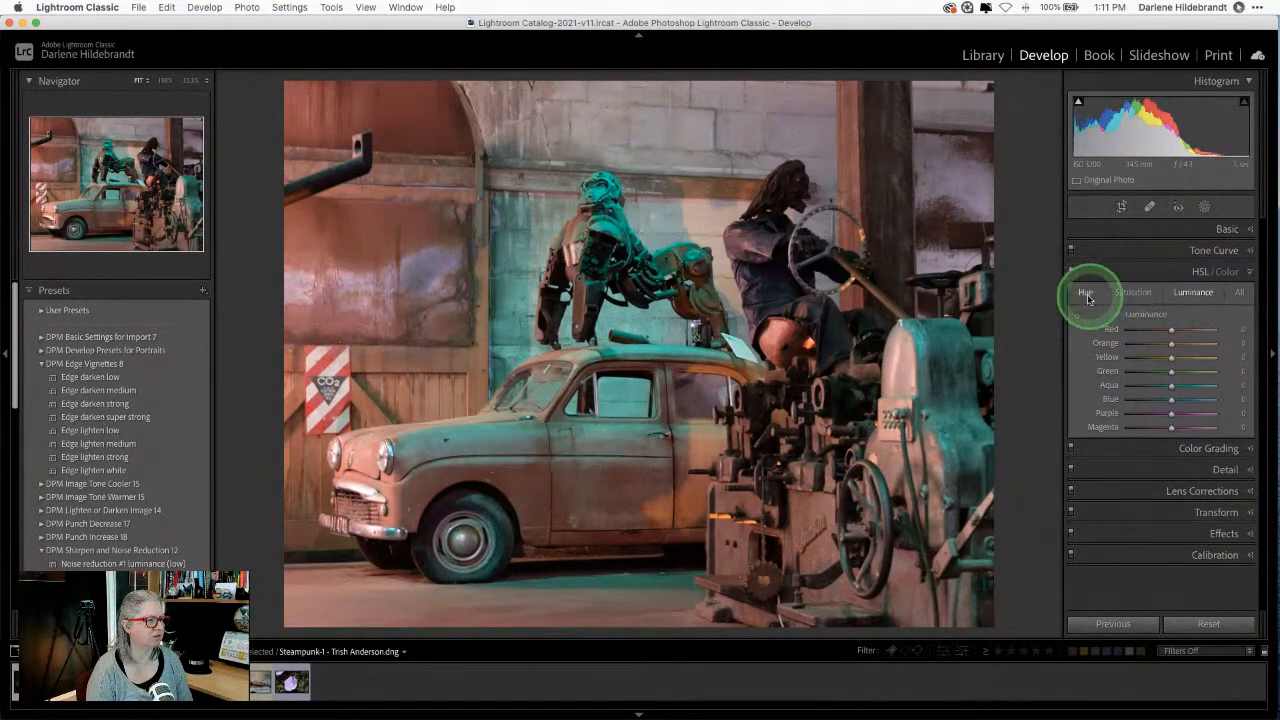
pyautogui.click(1133, 293)
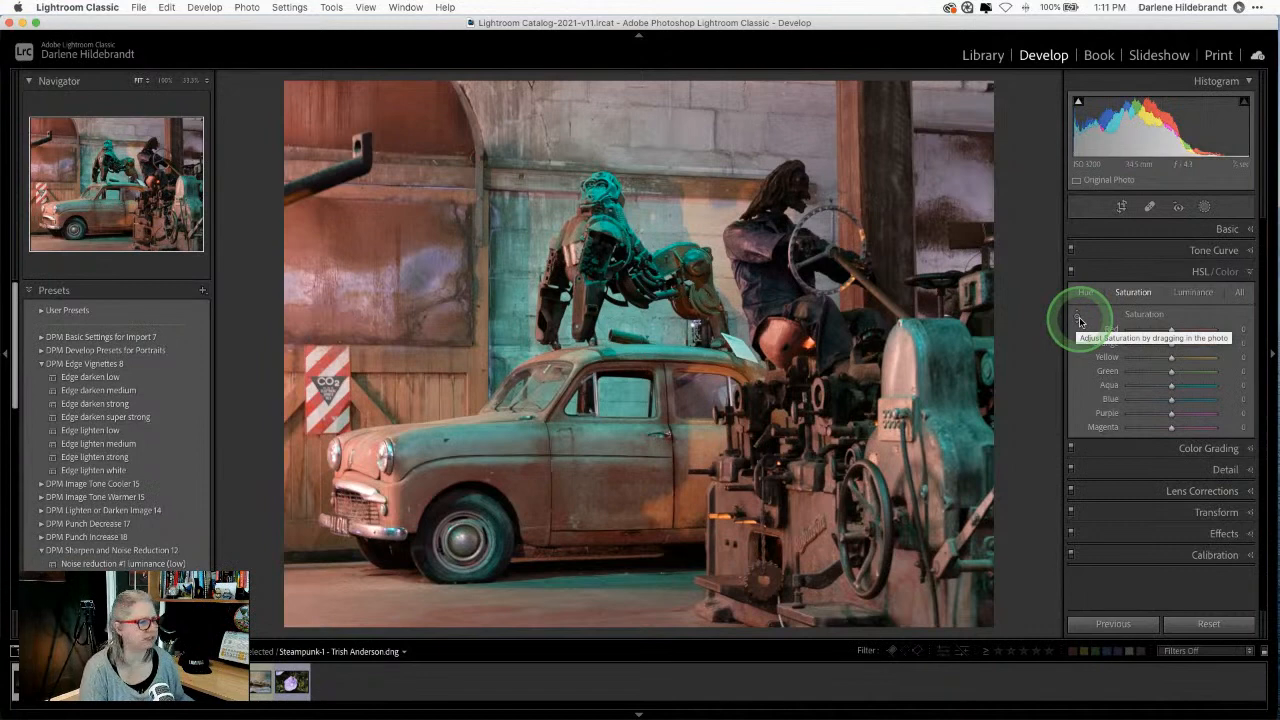
pyautogui.click(1078, 318)
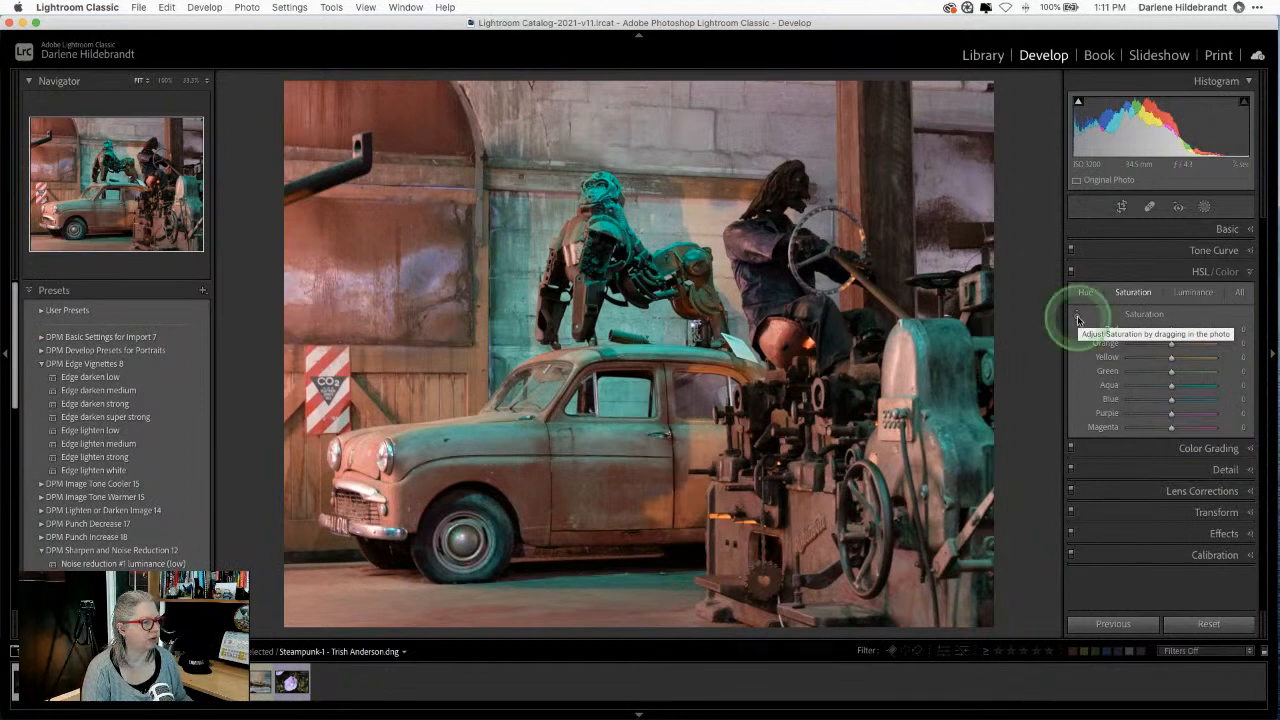
pyautogui.click(1078, 317)
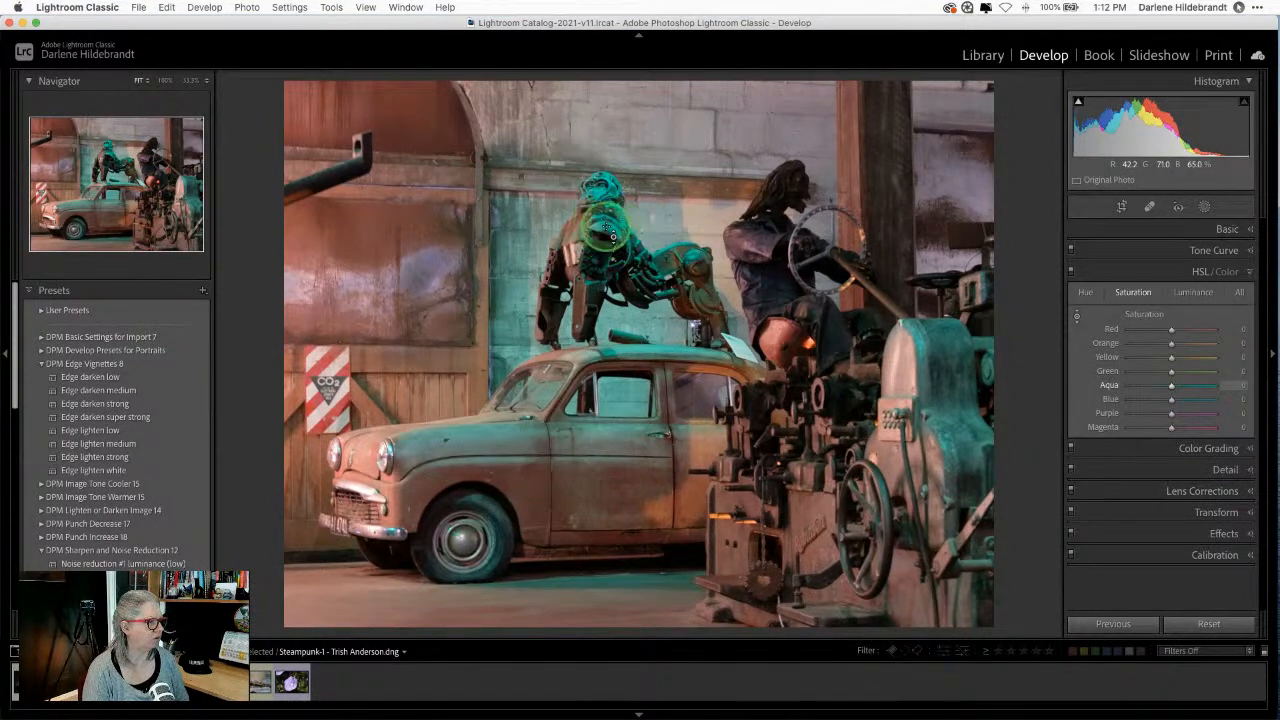
# Step: Drag down on the teal robot for Aqua −69 and Blue −33, then compare before and after
pyautogui.moveTo(612, 235); pyautogui.dragTo(617, 486)
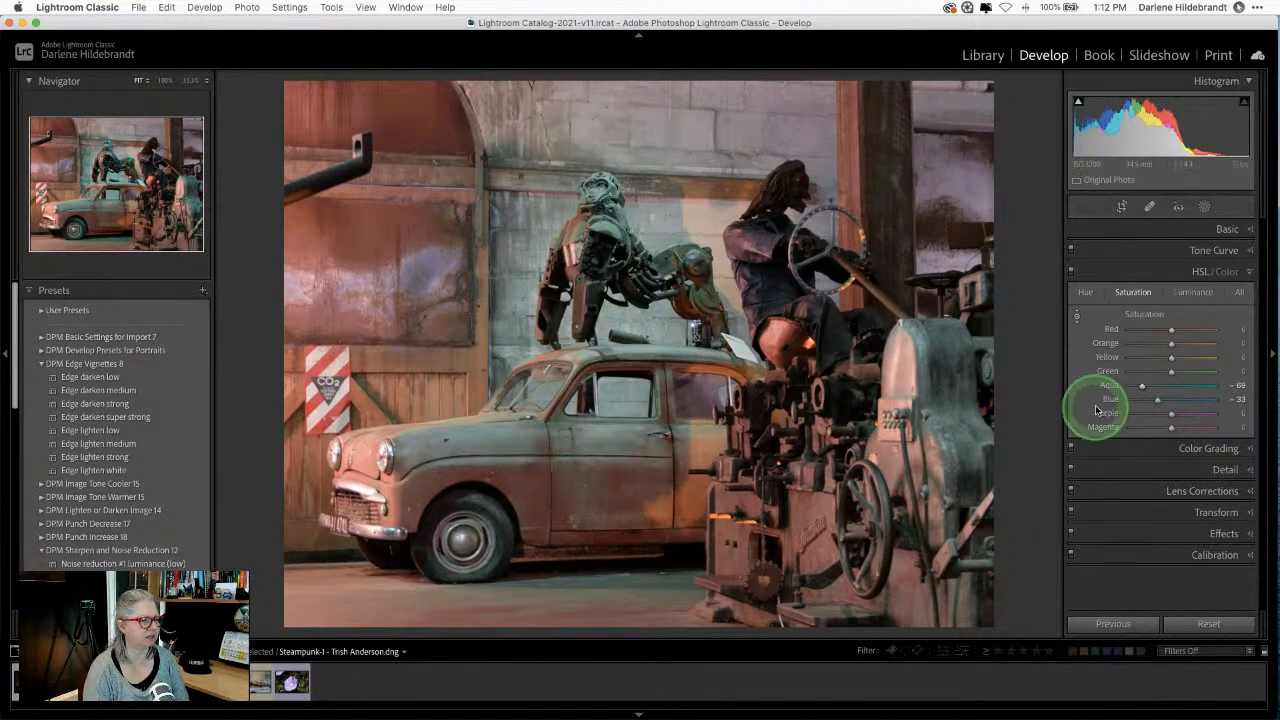
pyautogui.click(1071, 272)
pyautogui.click(1071, 272)
pyautogui.click(1071, 272)
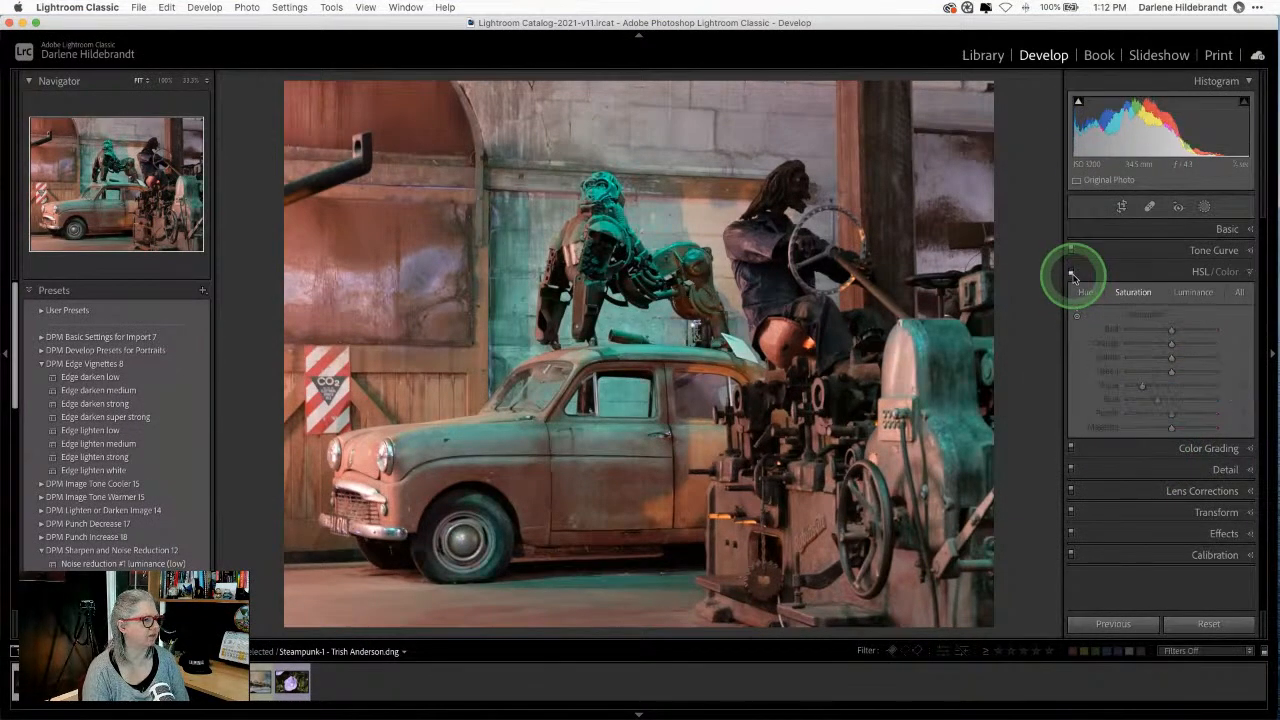
pyautogui.click(1071, 272)
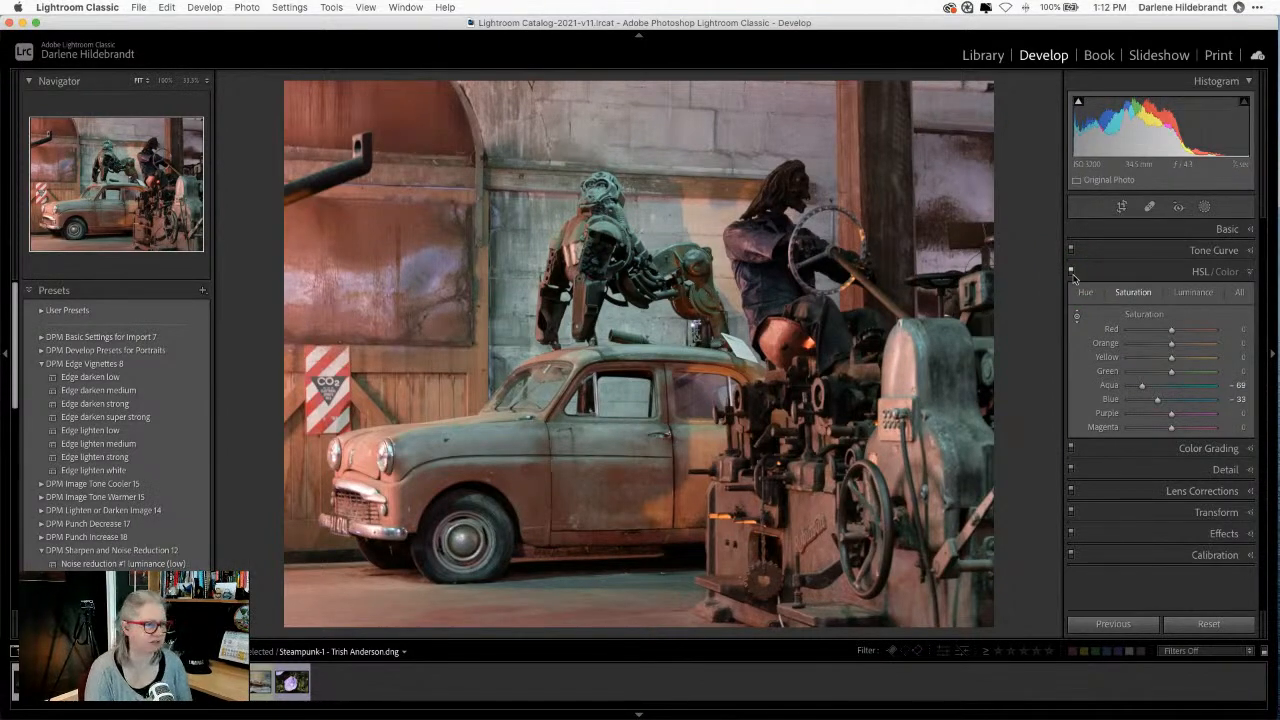
pyautogui.click(1071, 272)
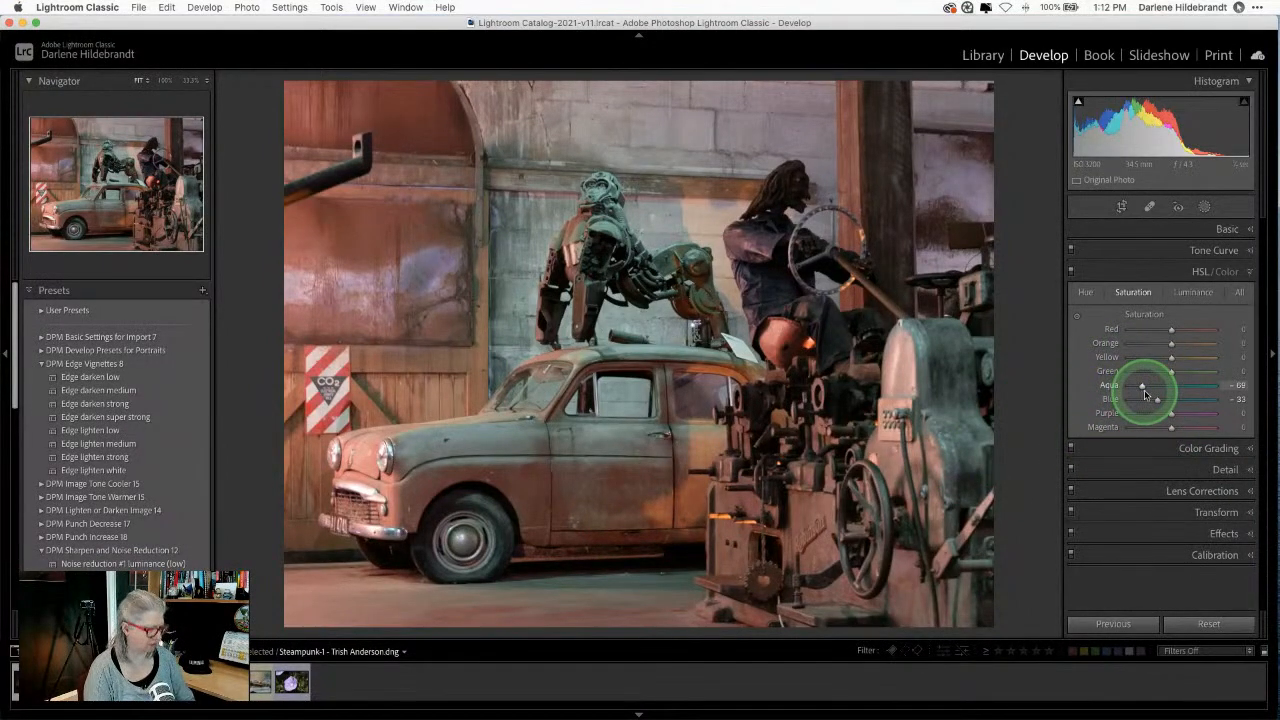
pyautogui.press('\\')
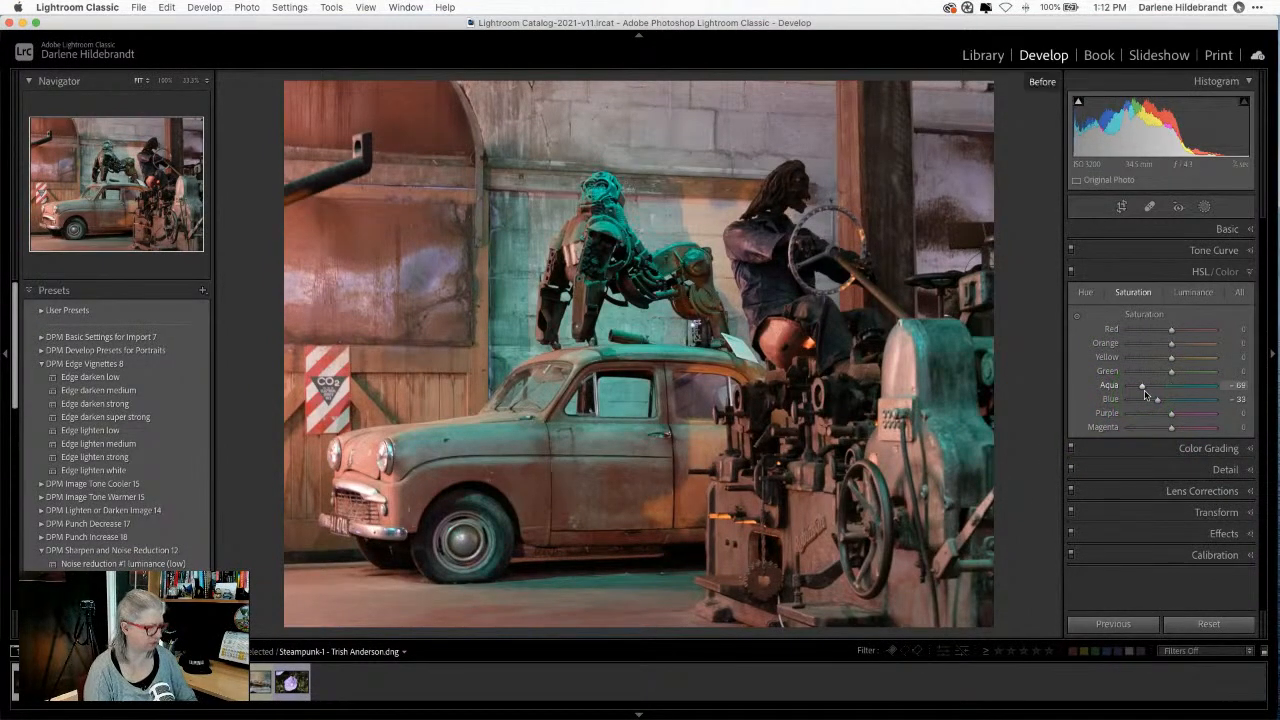
pyautogui.press('\\')
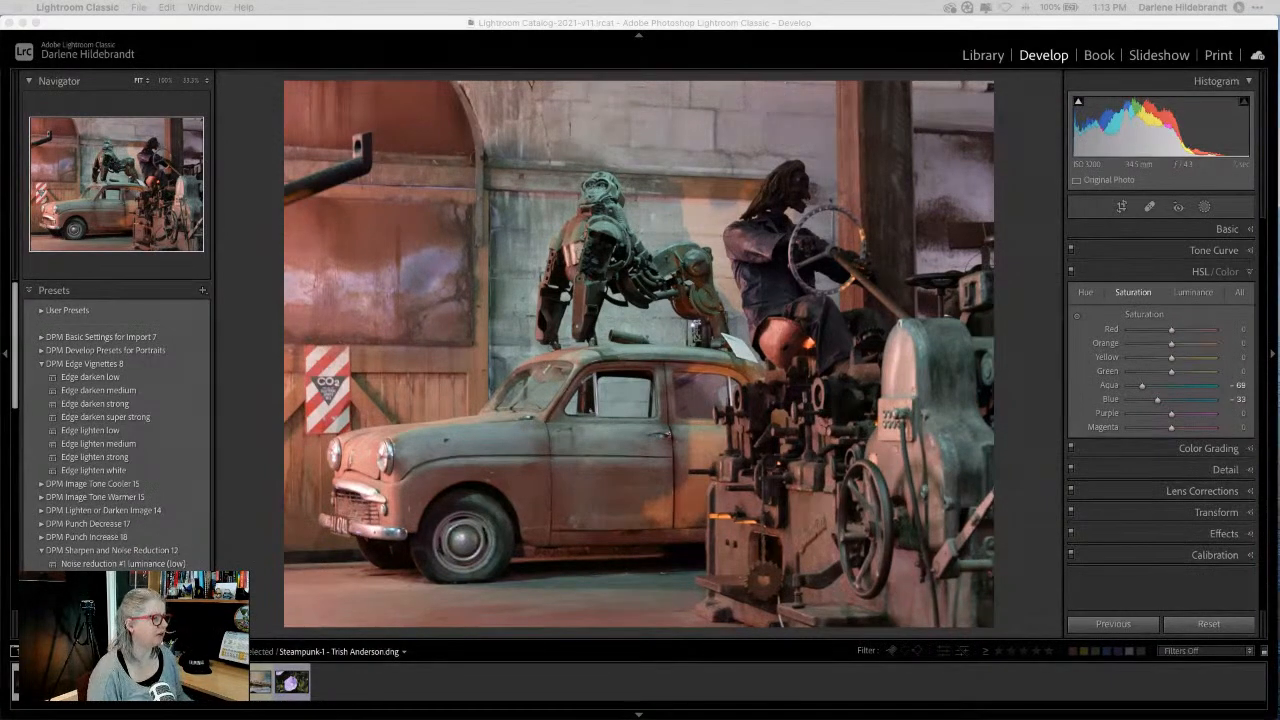
pyautogui.click(1016, 158)
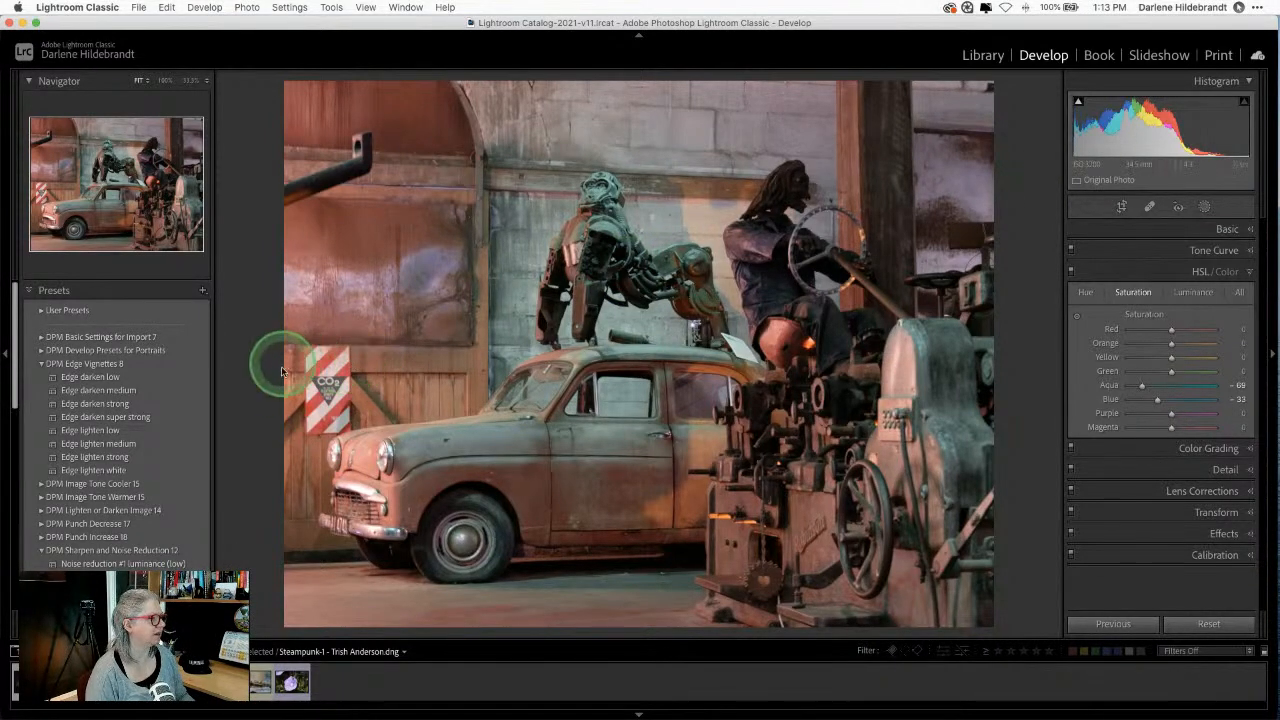
pyautogui.click(1075, 316)
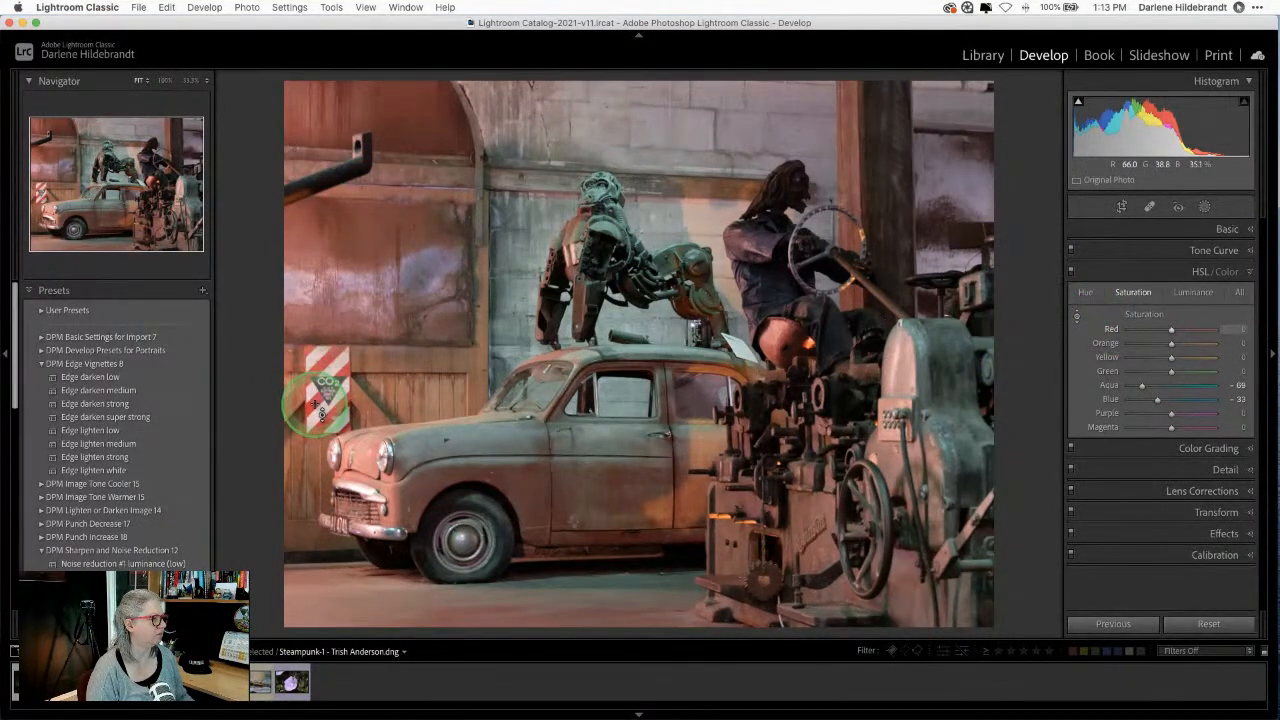
pyautogui.moveTo(318, 406)
pyautogui.mouseDown()
pyautogui.moveTo(321, 580)
pyautogui.moveTo(309, 214)
pyautogui.moveTo(322, 595)
pyautogui.moveTo(309, 210)
pyautogui.moveTo(342, 507)
pyautogui.moveTo(340, 240)
pyautogui.moveTo(357, 508)
pyautogui.moveTo(316, 405)
pyautogui.moveTo(306, 409)
pyautogui.mouseUp()
pyautogui.press('super+z')
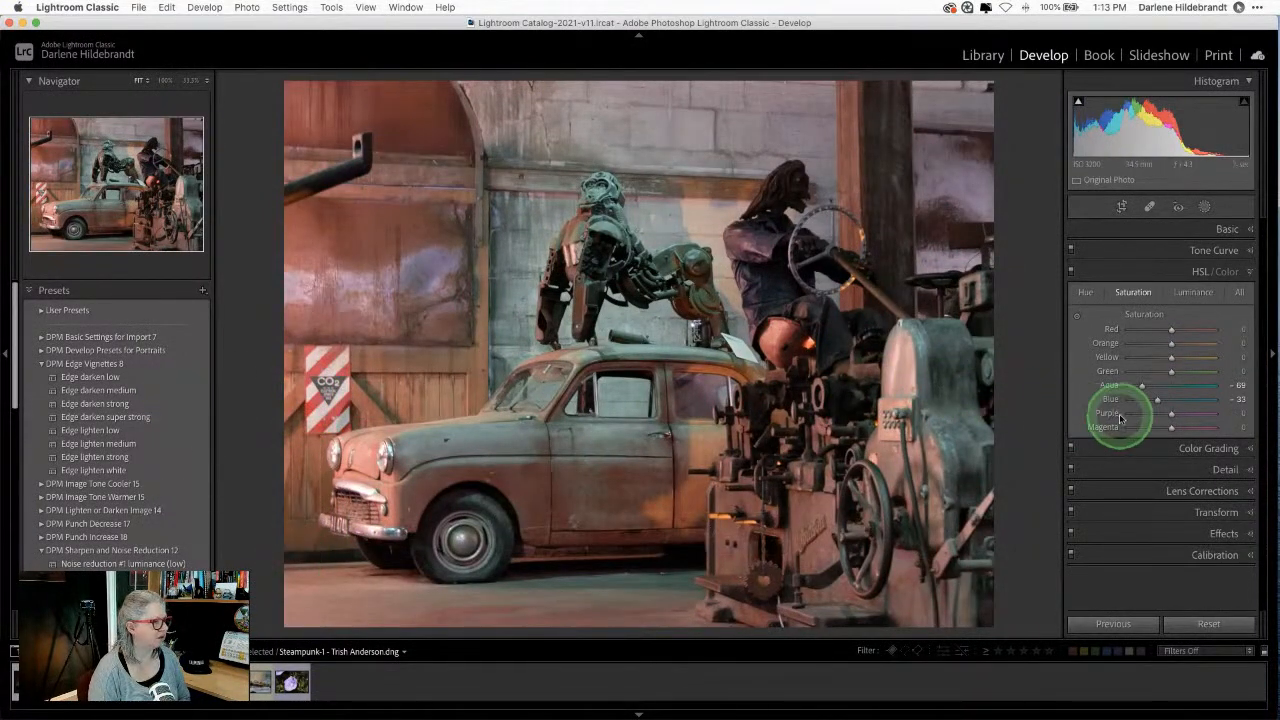
# Step: Apply Edge darken medium (Amount -34, Midpoint 36, Roundness +25, Feather 80) and compare with the original
pyautogui.click(112, 392)
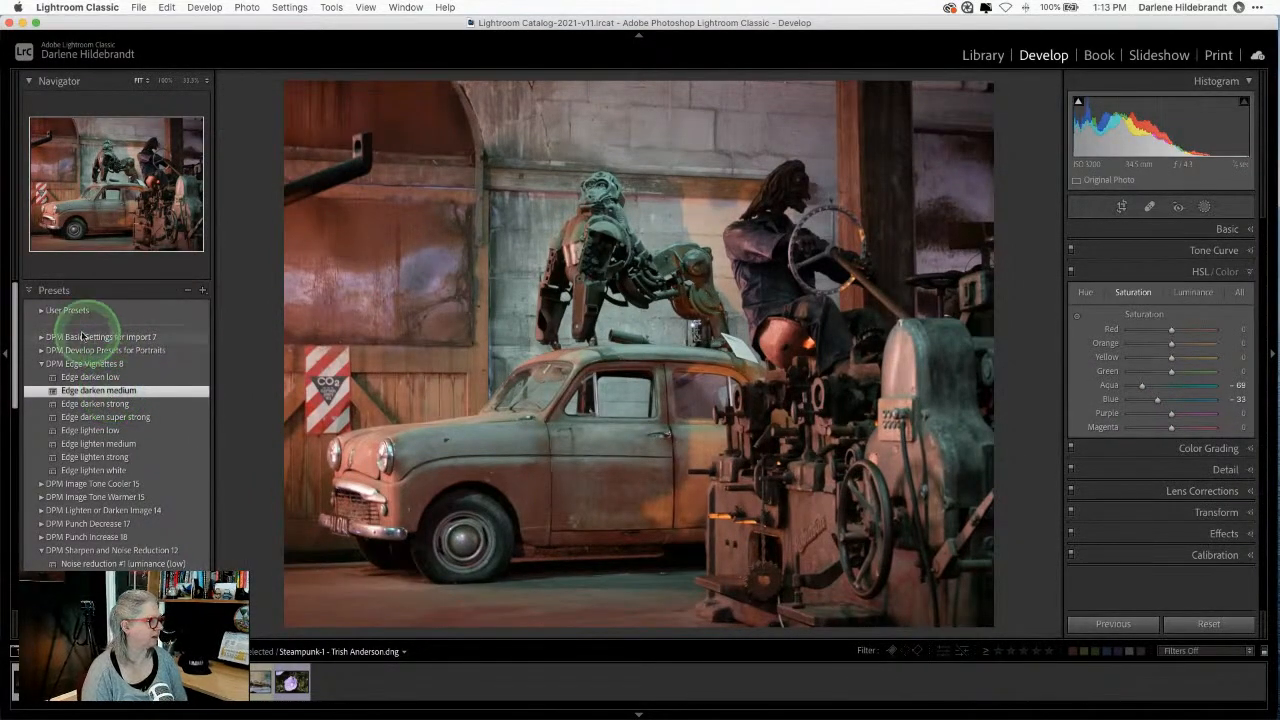
pyautogui.click(1186, 533)
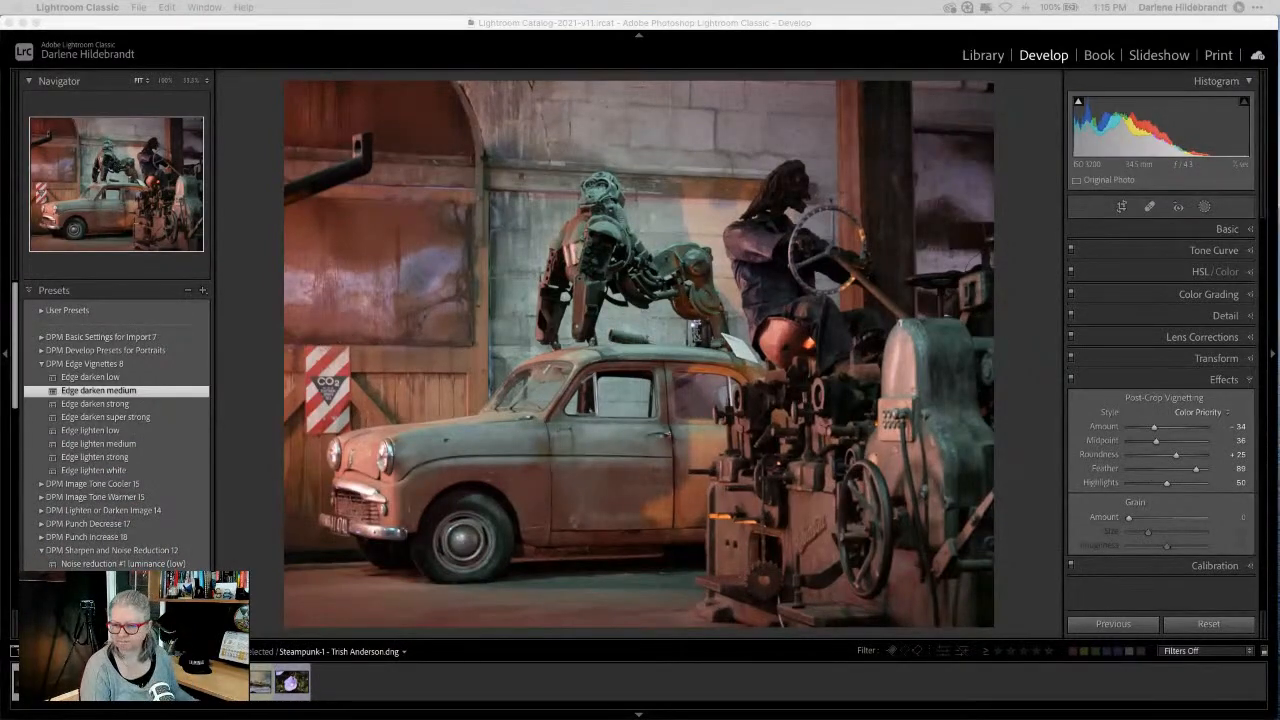
pyautogui.click(1027, 384)
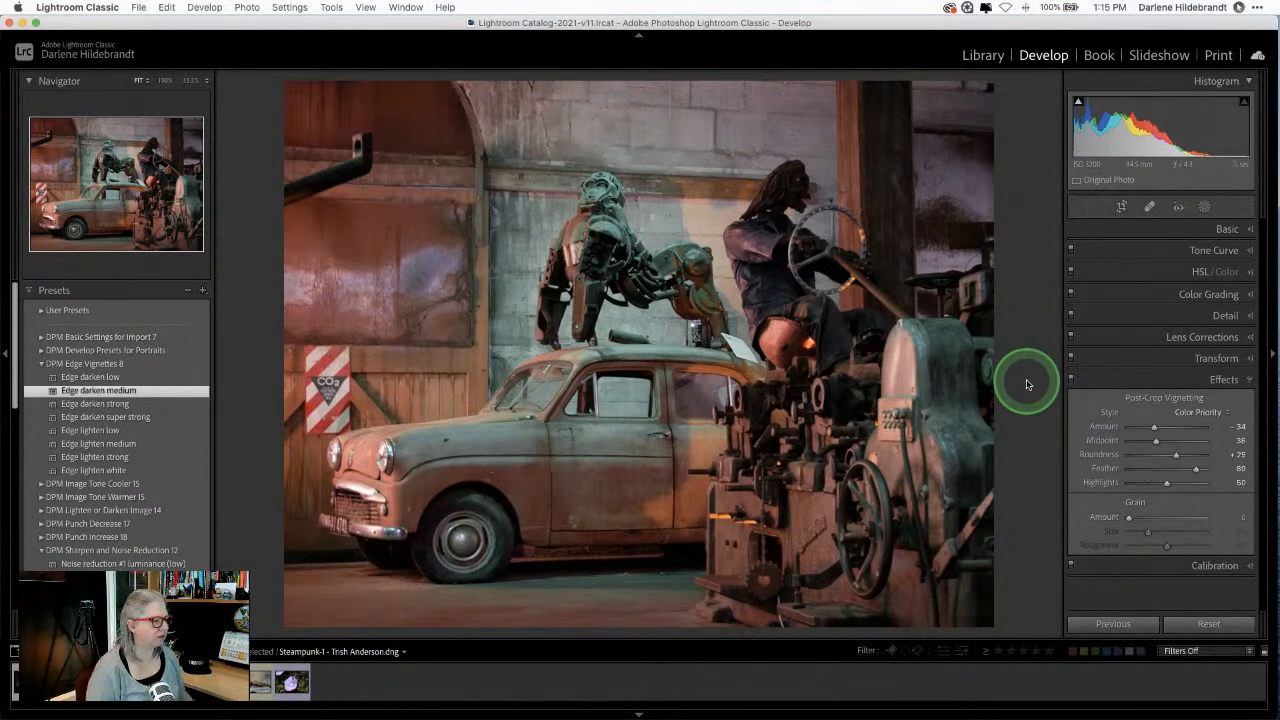
pyautogui.press('\\')
pyautogui.press('\\')
pyautogui.press('\\')
pyautogui.press('\\')
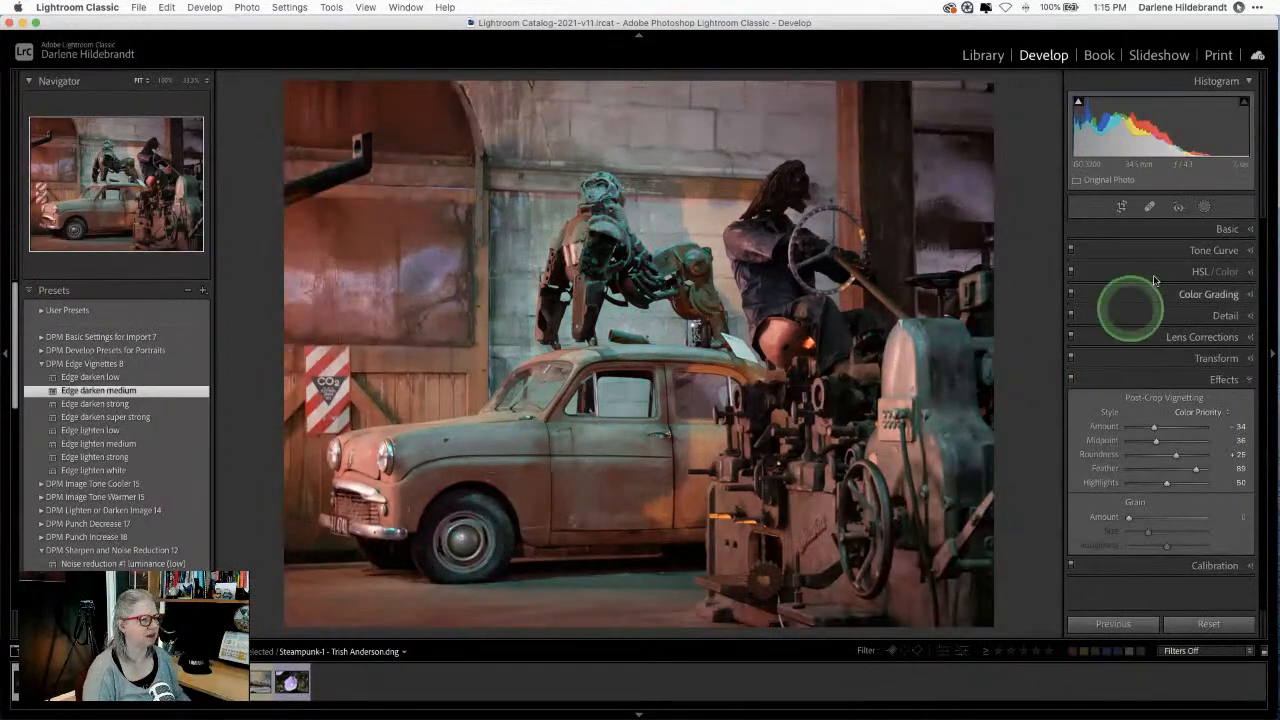
# Step: Raise Whites to +31 in the Basic panel, checking the Alt clipping preview for blown highlights
pyautogui.click(1227, 230)
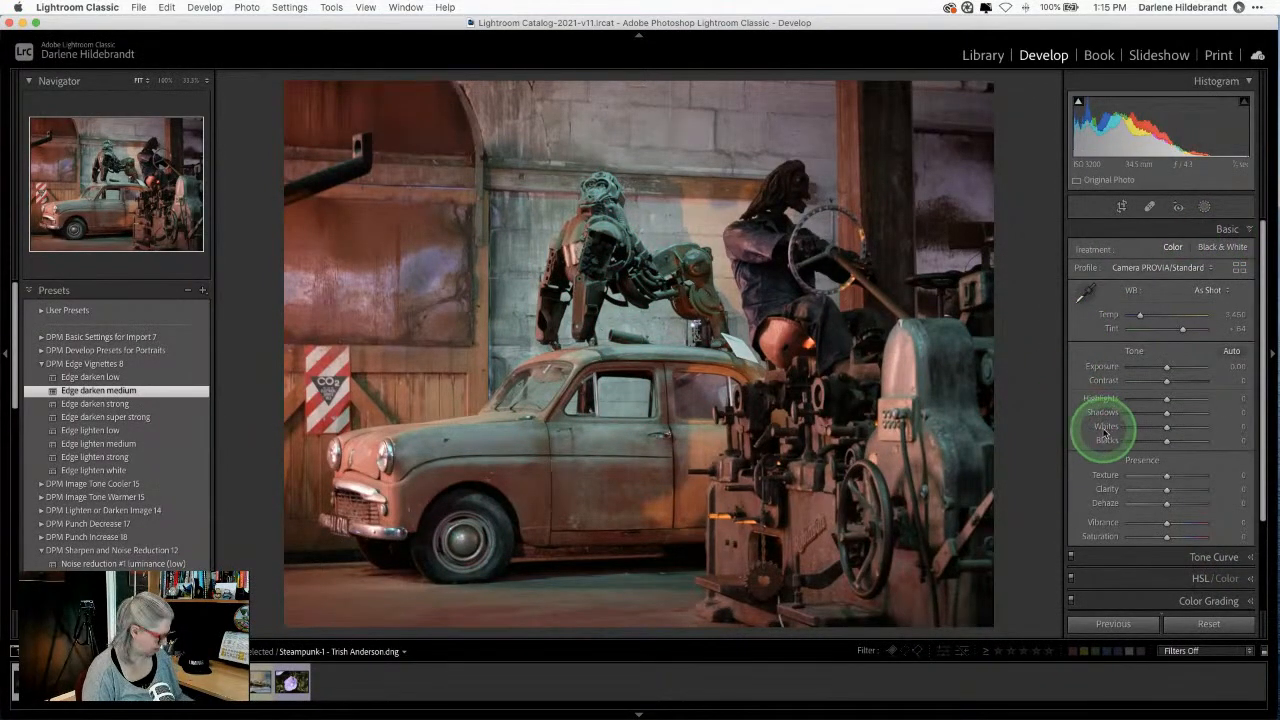
pyautogui.moveTo(1105, 431); pyautogui.dragTo(1106, 431)
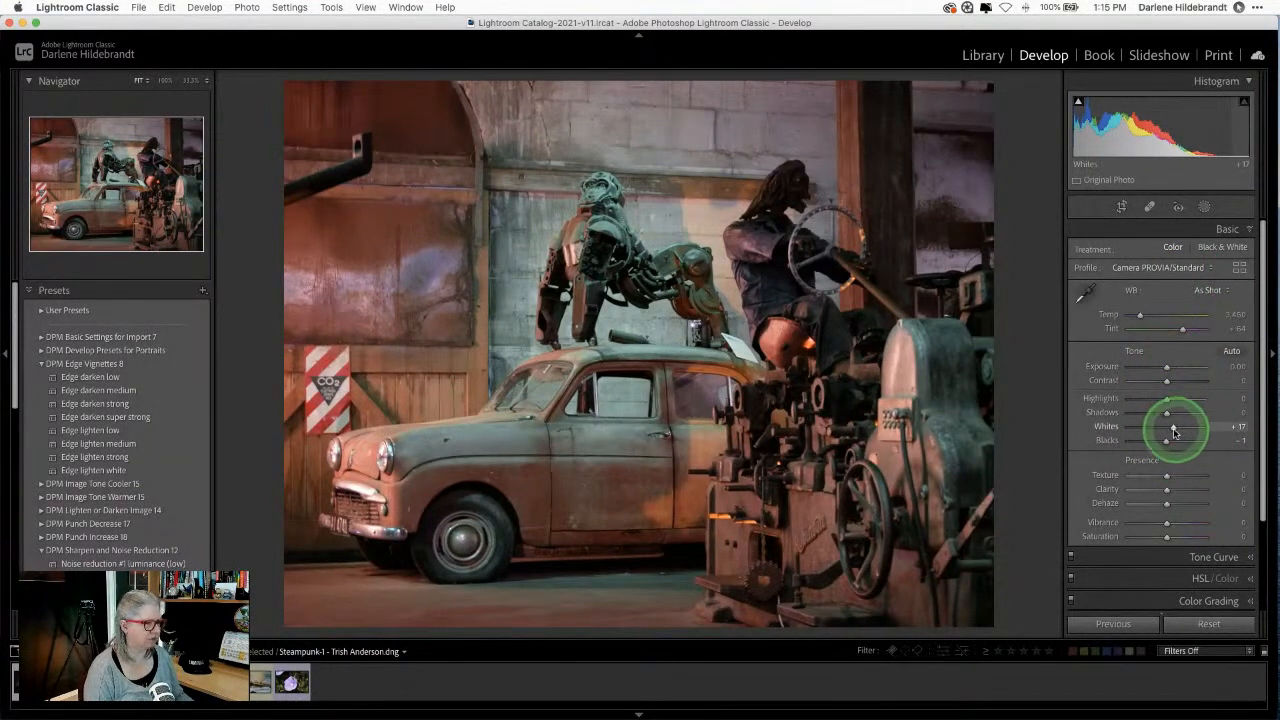
pyautogui.moveTo(1174, 427); pyautogui.dragTo(1173, 428)
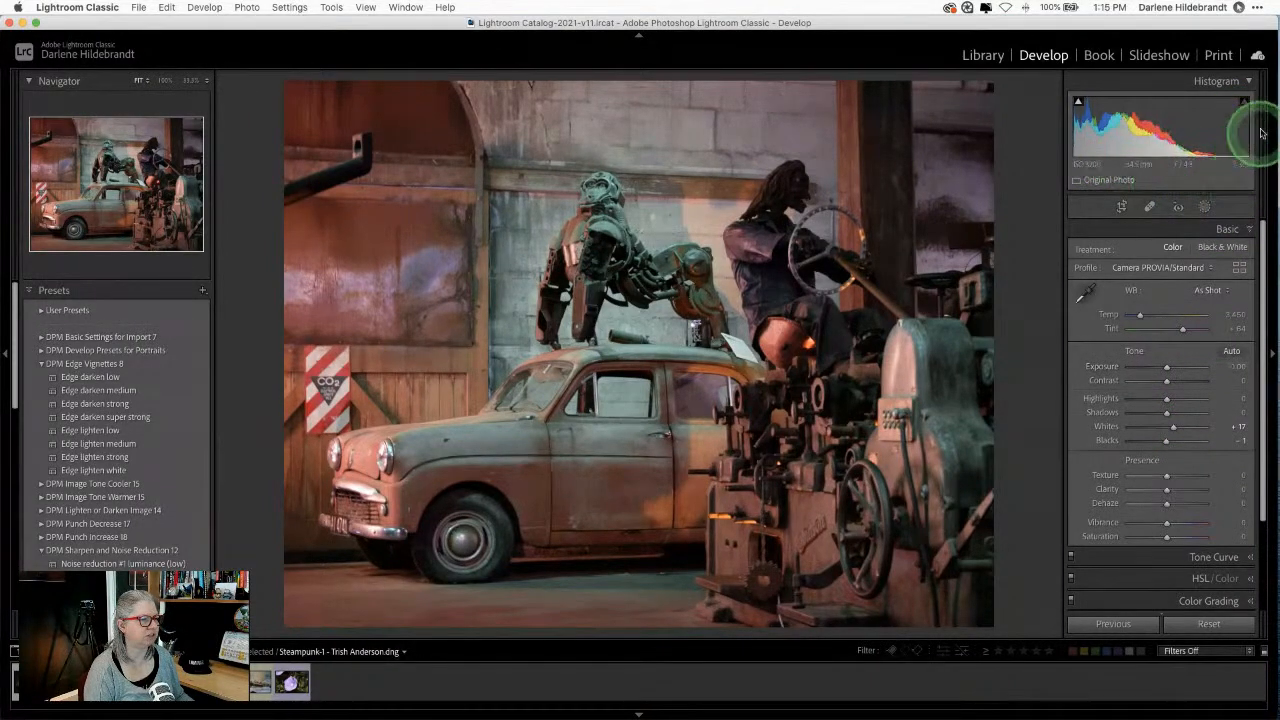
pyautogui.press('alt')
pyautogui.moveTo(1173, 432); pyautogui.dragTo(1199, 431)
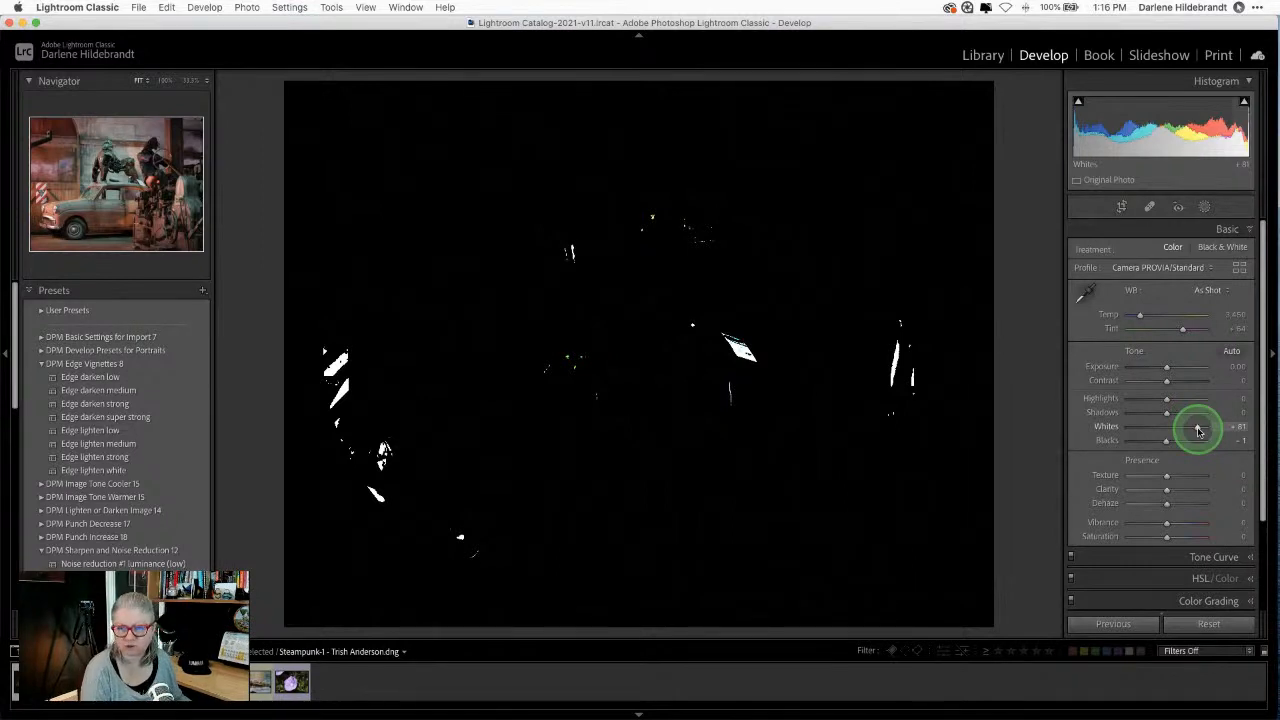
pyautogui.moveTo(1198, 429)
pyautogui.mouseDown()
pyautogui.moveTo(1169, 428)
pyautogui.moveTo(1220, 428)
pyautogui.moveTo(1179, 428)
pyautogui.mouseUp()
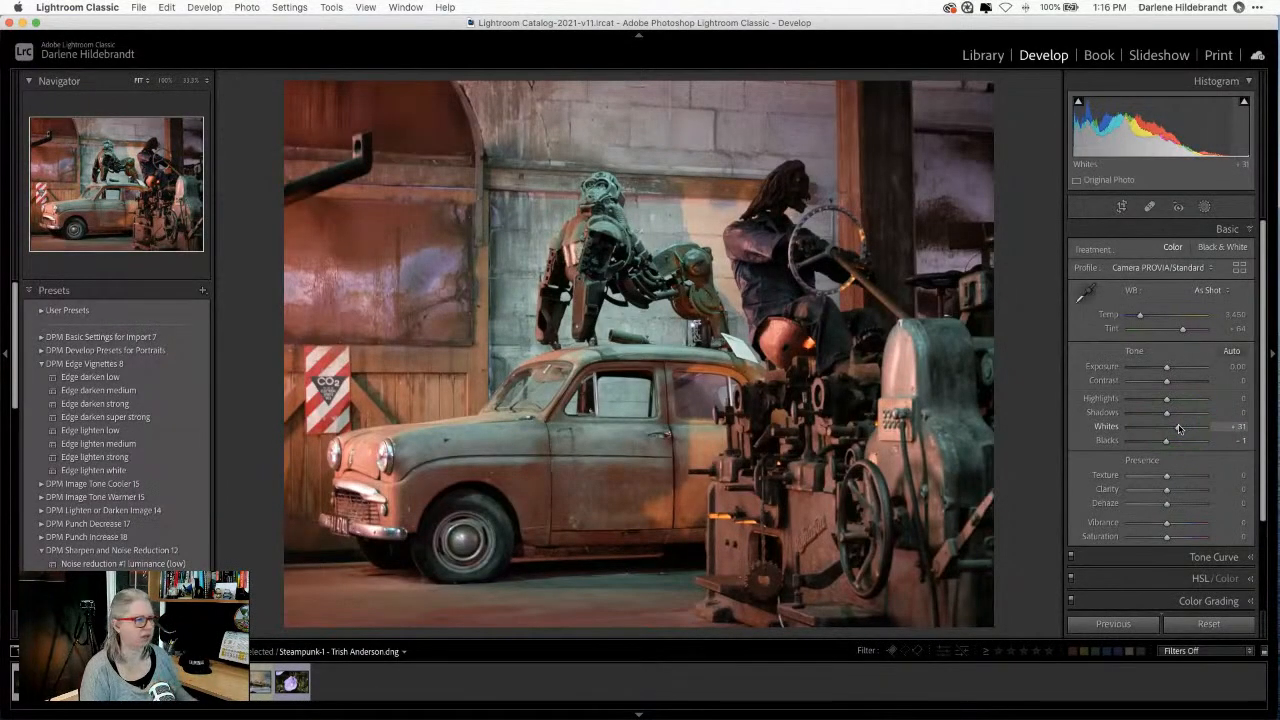
pyautogui.moveTo(1179, 428); pyautogui.dragTo(1179, 428)
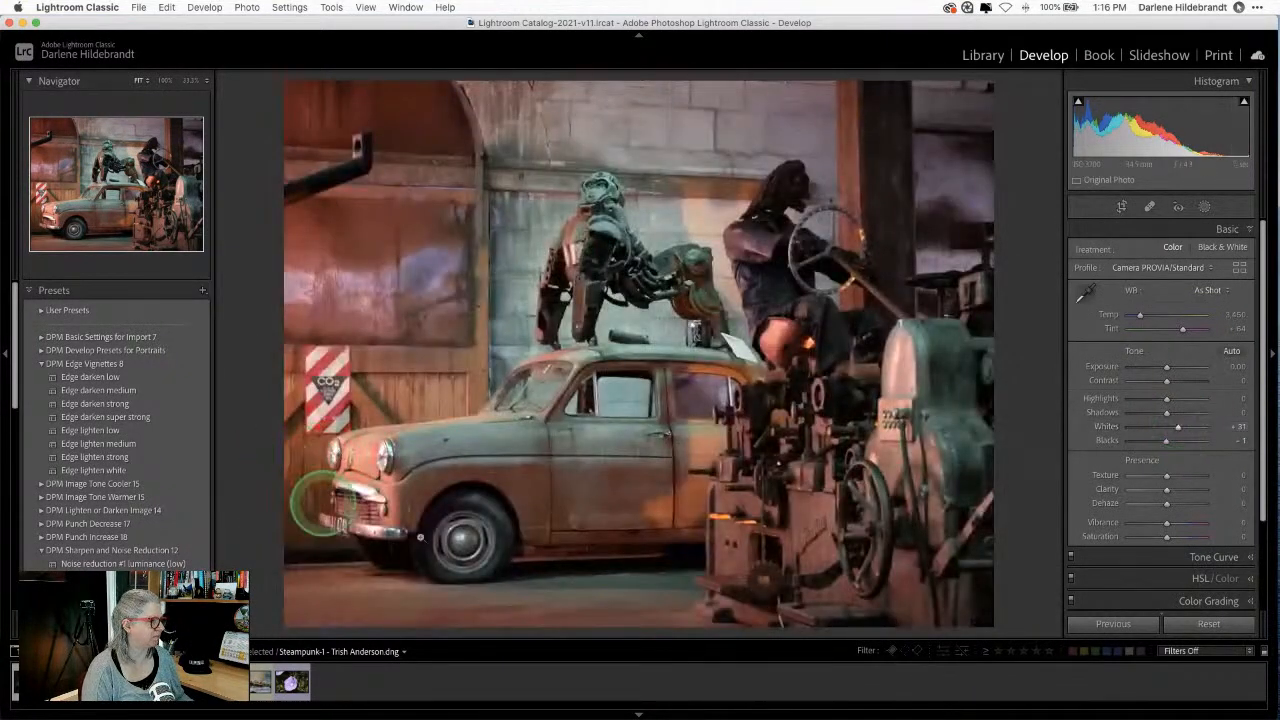
# Step: Lower Blacks to -17 with the Alt clipping preview, then compare before and after
pyautogui.press('alt')
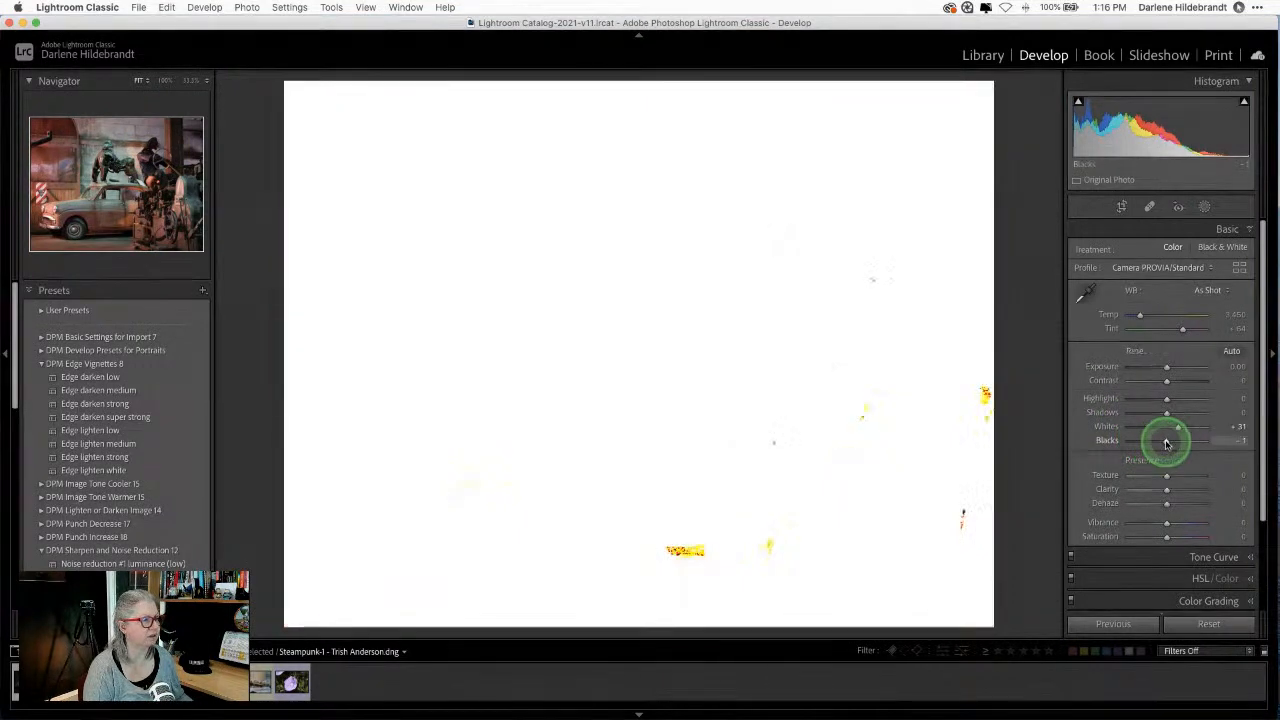
pyautogui.moveTo(1166, 441); pyautogui.dragTo(1161, 444)
pyautogui.press('\\')
pyautogui.press('\\')
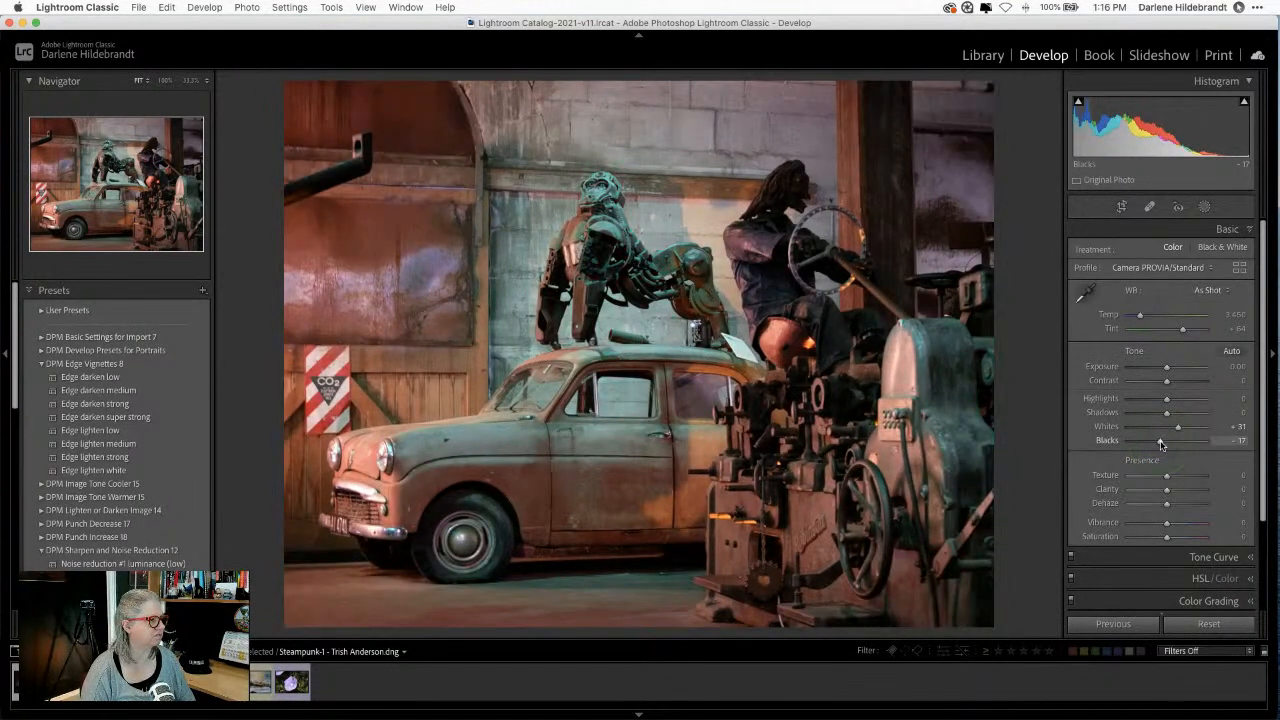
pyautogui.press('\\')
pyautogui.press('\\')
pyautogui.press('\\')
pyautogui.press('\\')
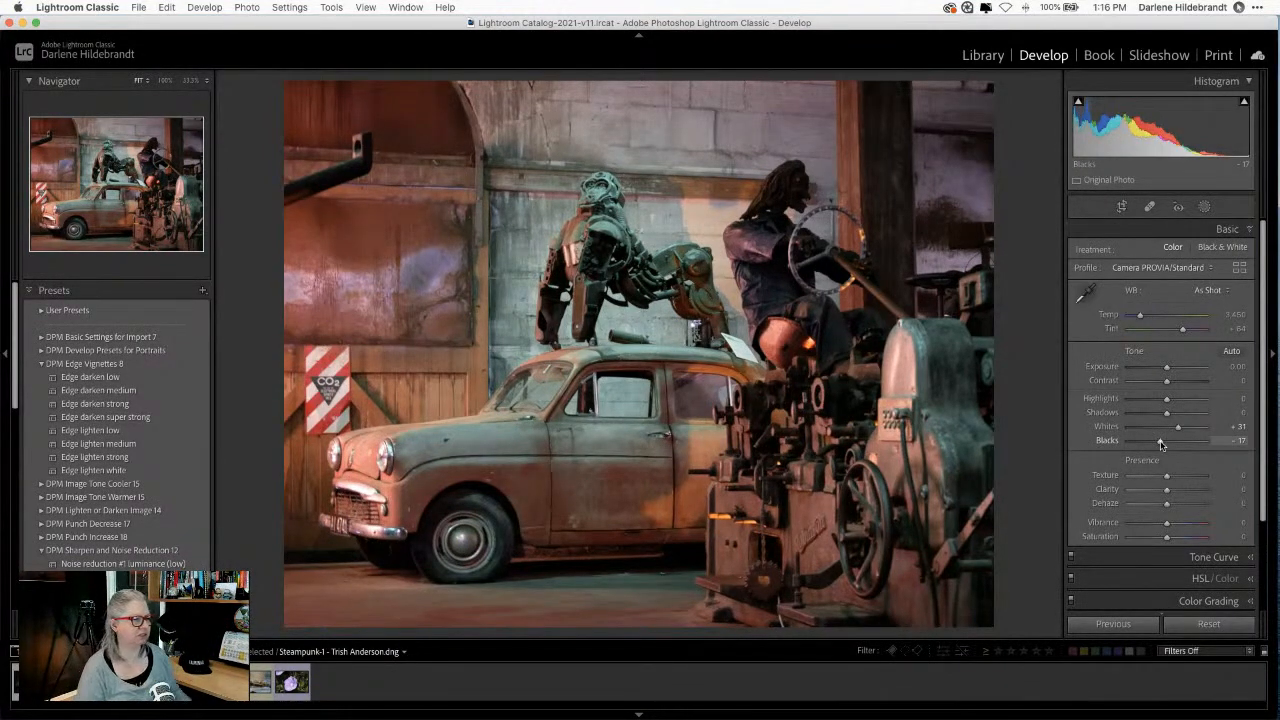
# Step: Set Texture to +10 and boost Clarity to about +19
pyautogui.click(1161, 444)
pyautogui.scroll(-1, 1162, 445)
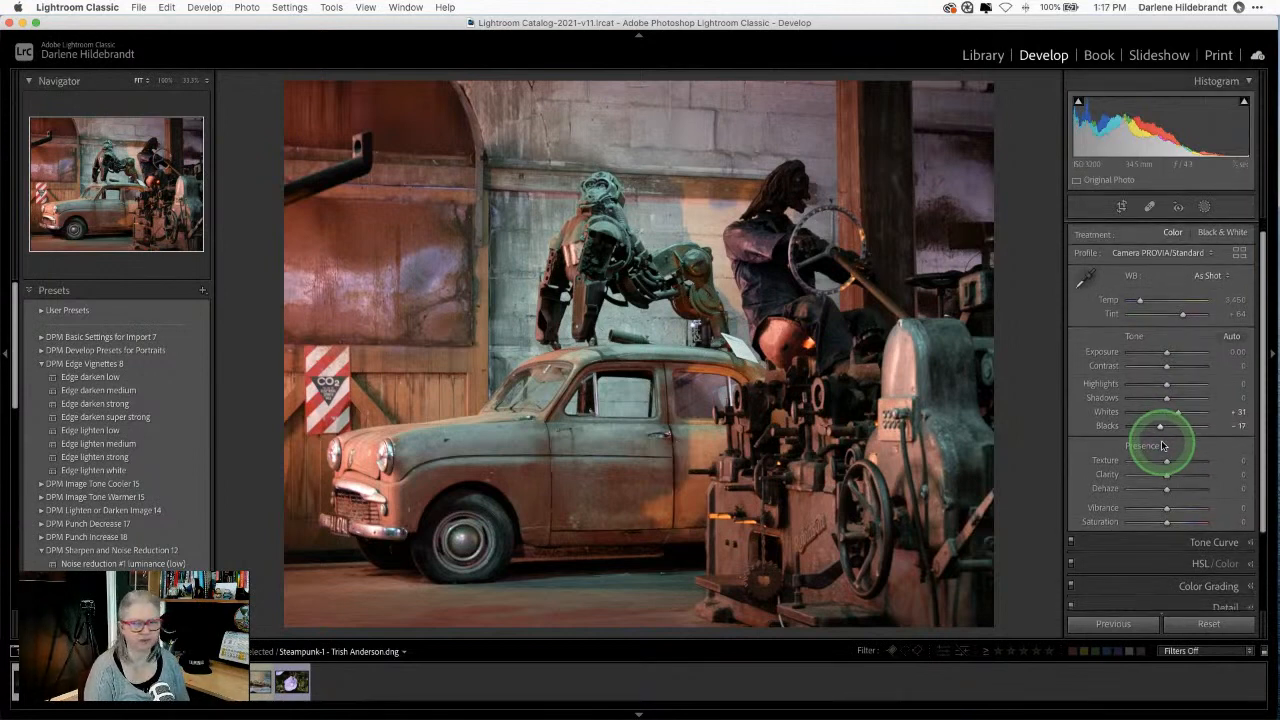
pyautogui.scroll(-1, 1163, 445)
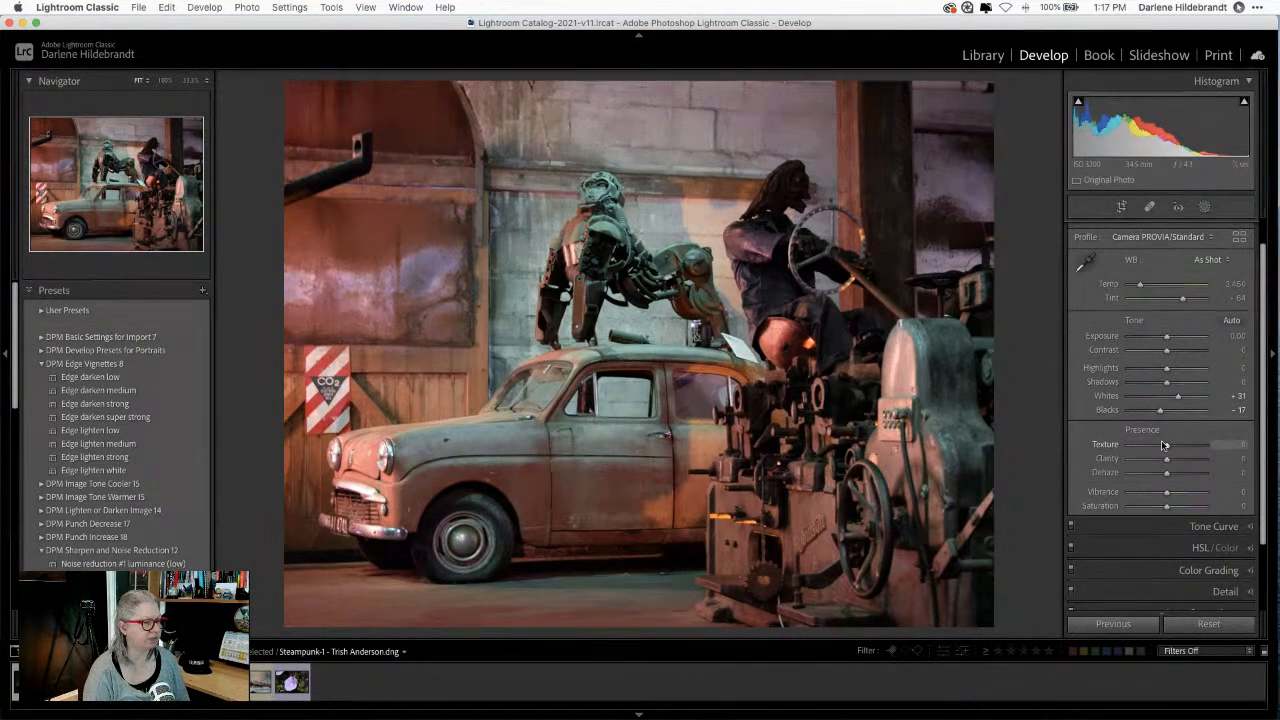
pyautogui.click(1166, 459)
pyautogui.moveTo(1166, 459); pyautogui.dragTo(1171, 449)
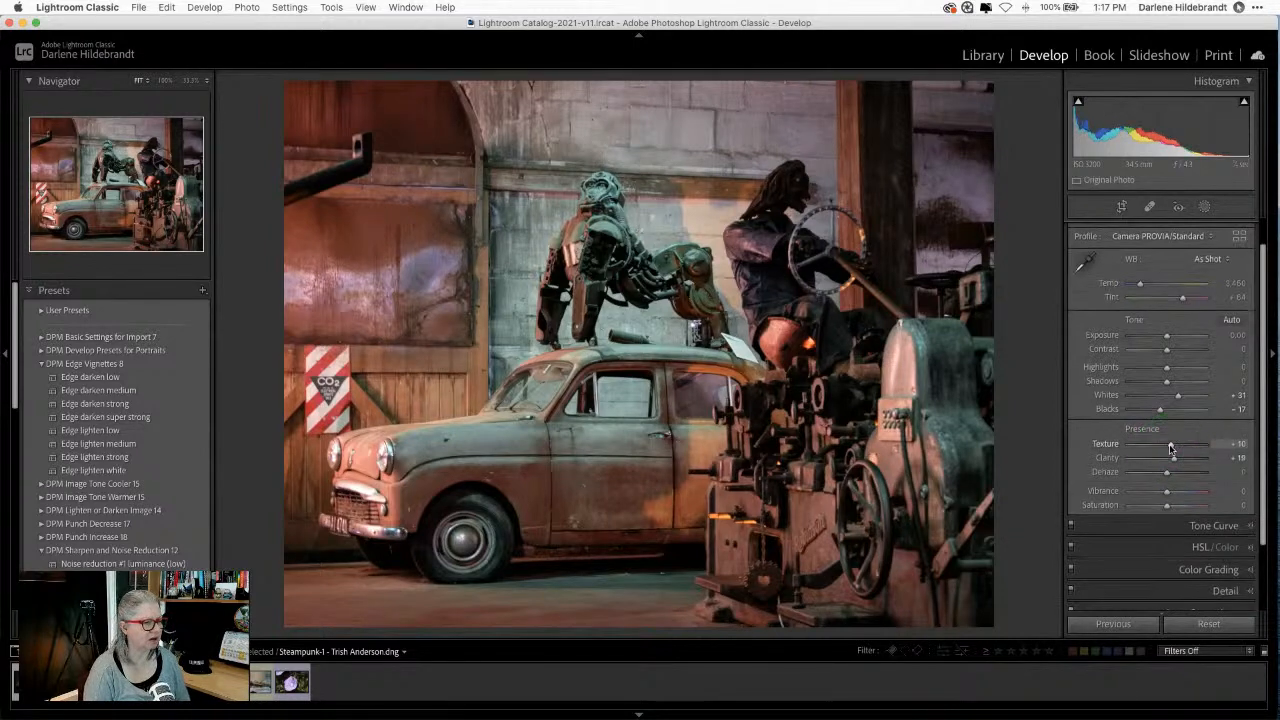
pyautogui.scroll(-3, 1171, 449)
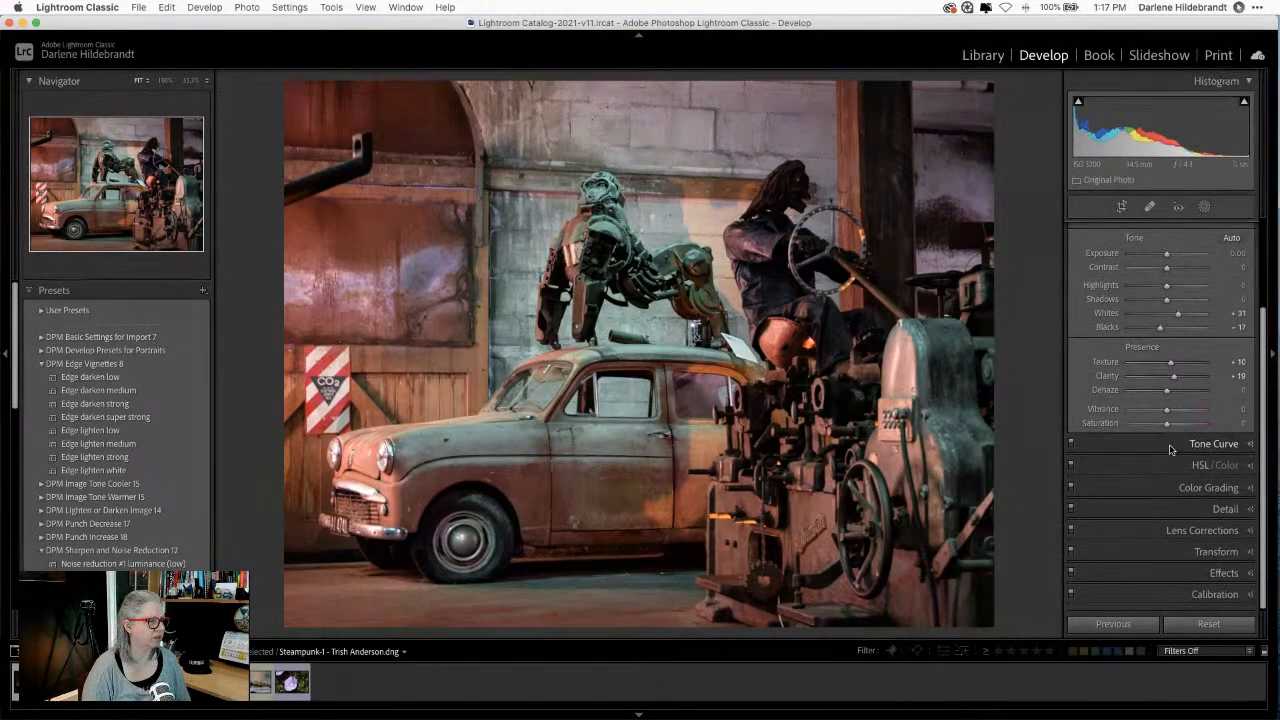
# Step: Expand Color Grading to review its wheels, then collapse that section again
pyautogui.click(1150, 484)
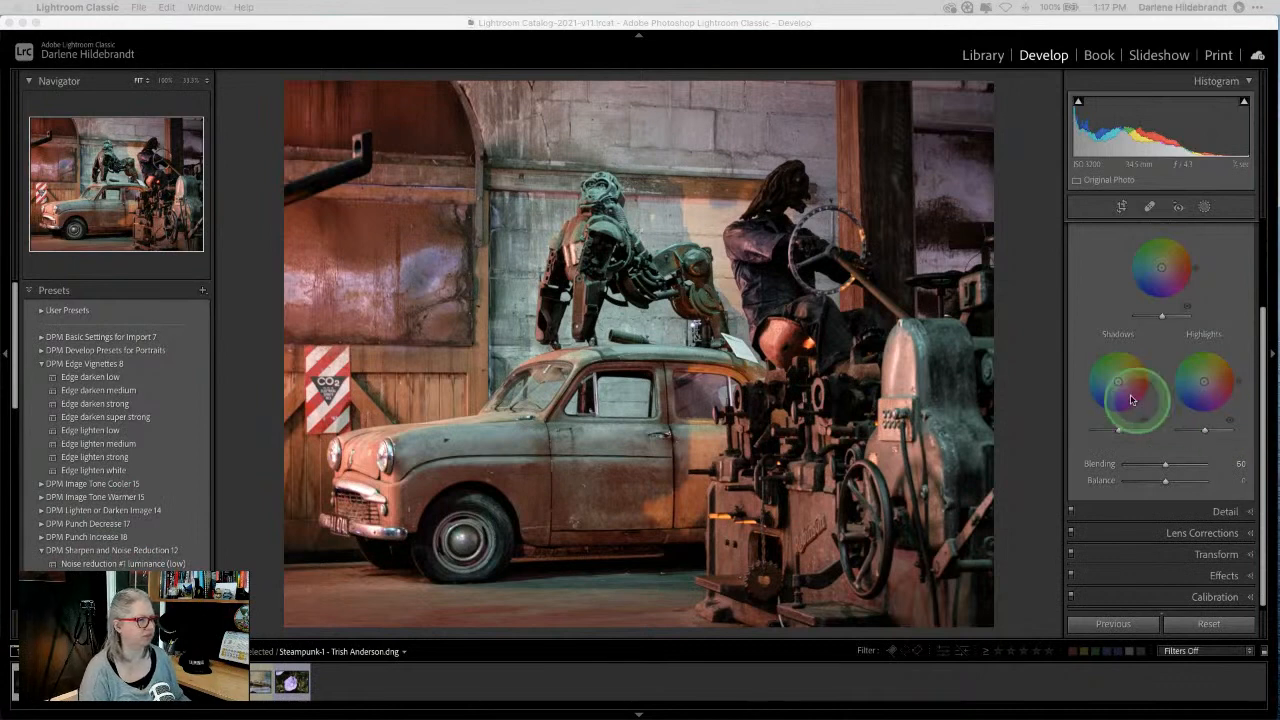
pyautogui.click(1034, 320)
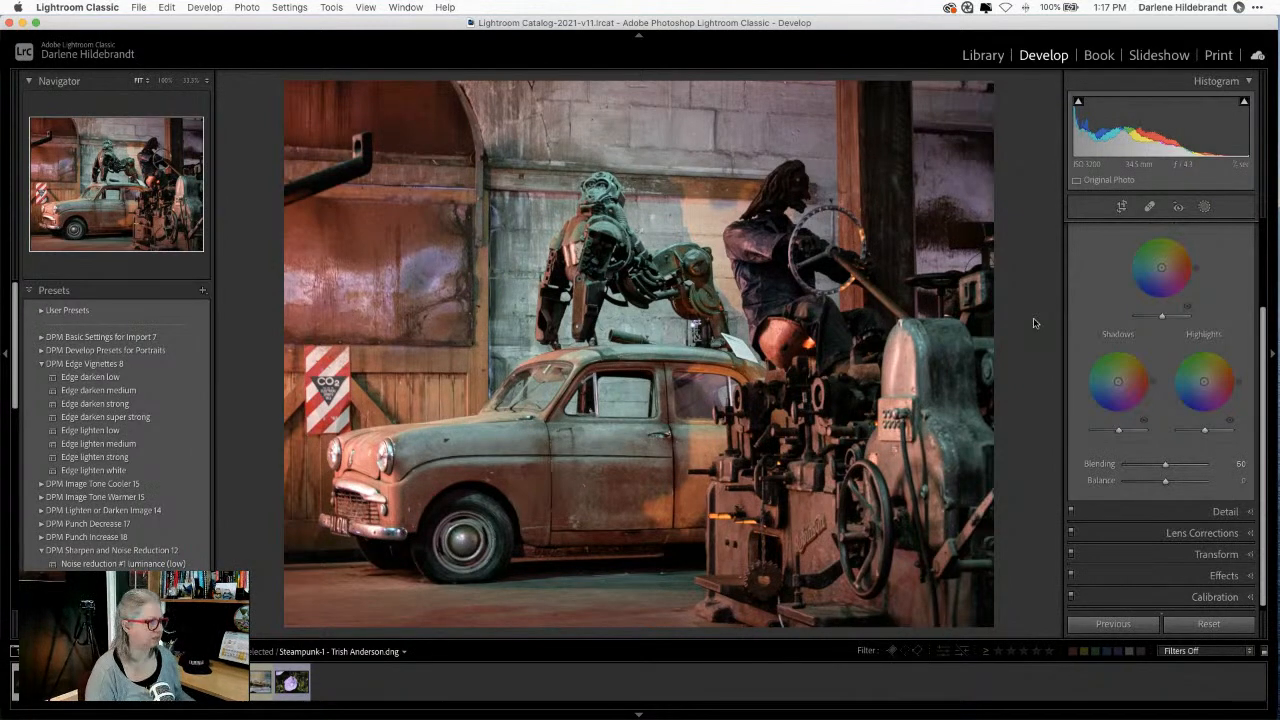
pyautogui.click(1035, 321)
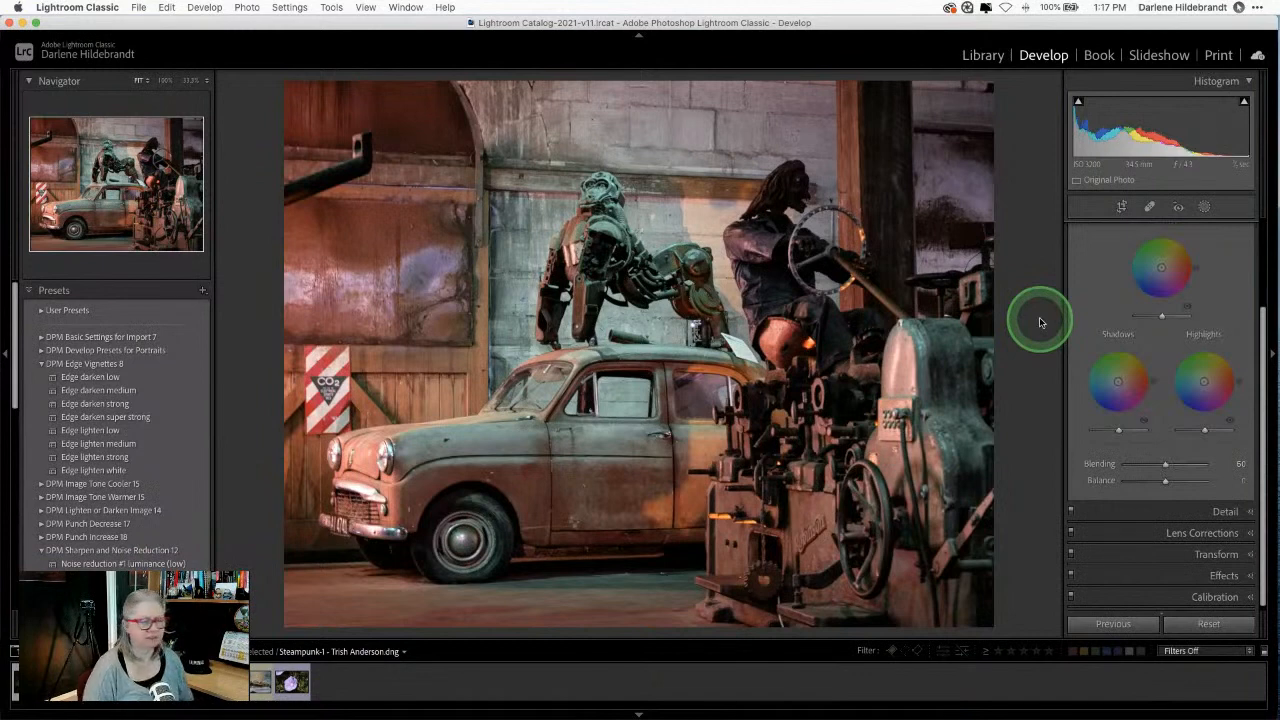
pyautogui.scroll(3, 1180, 385)
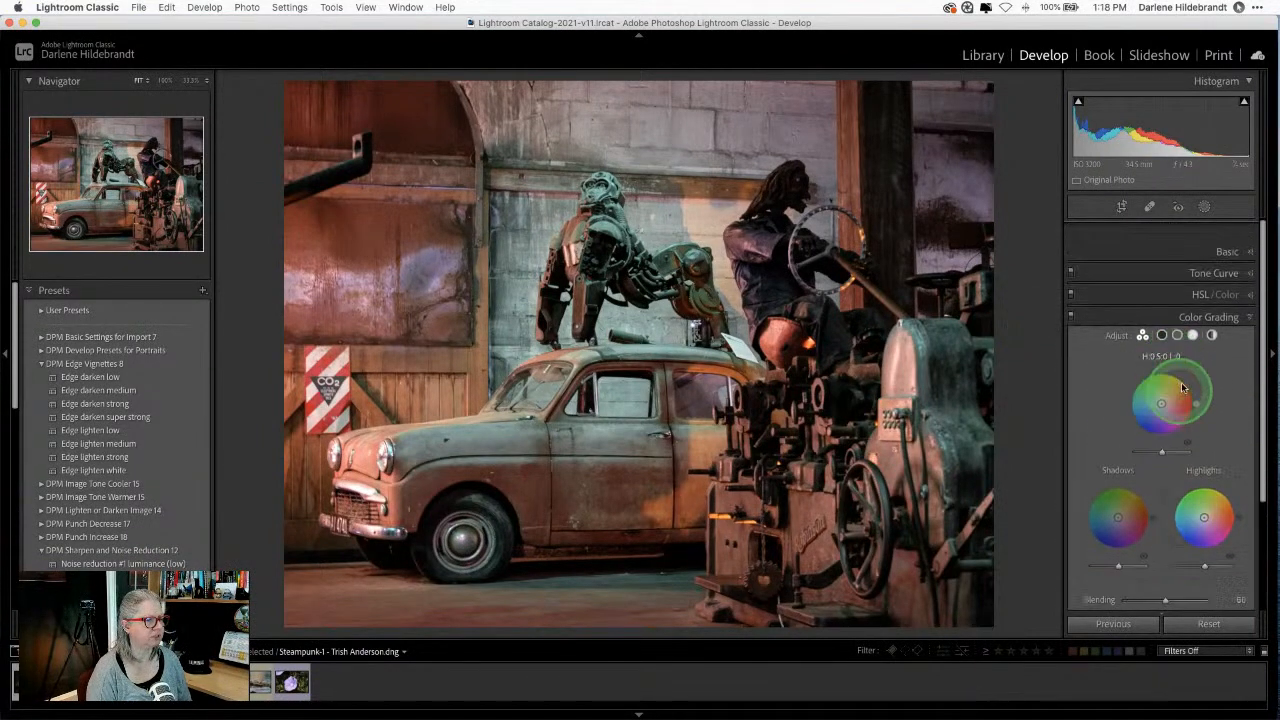
pyautogui.scroll(-1, 1190, 340)
pyautogui.click(1197, 295)
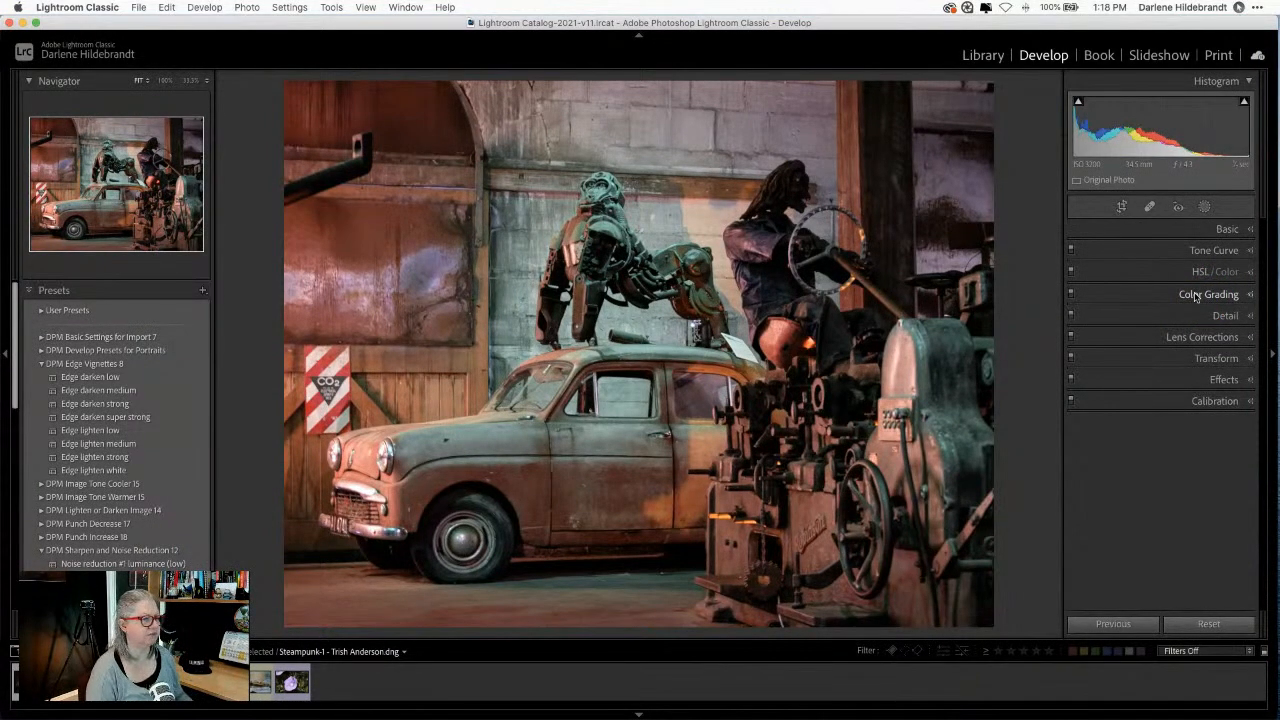
# Step: Expand the Basic panel and open the photo's context menu
pyautogui.click(1228, 230)
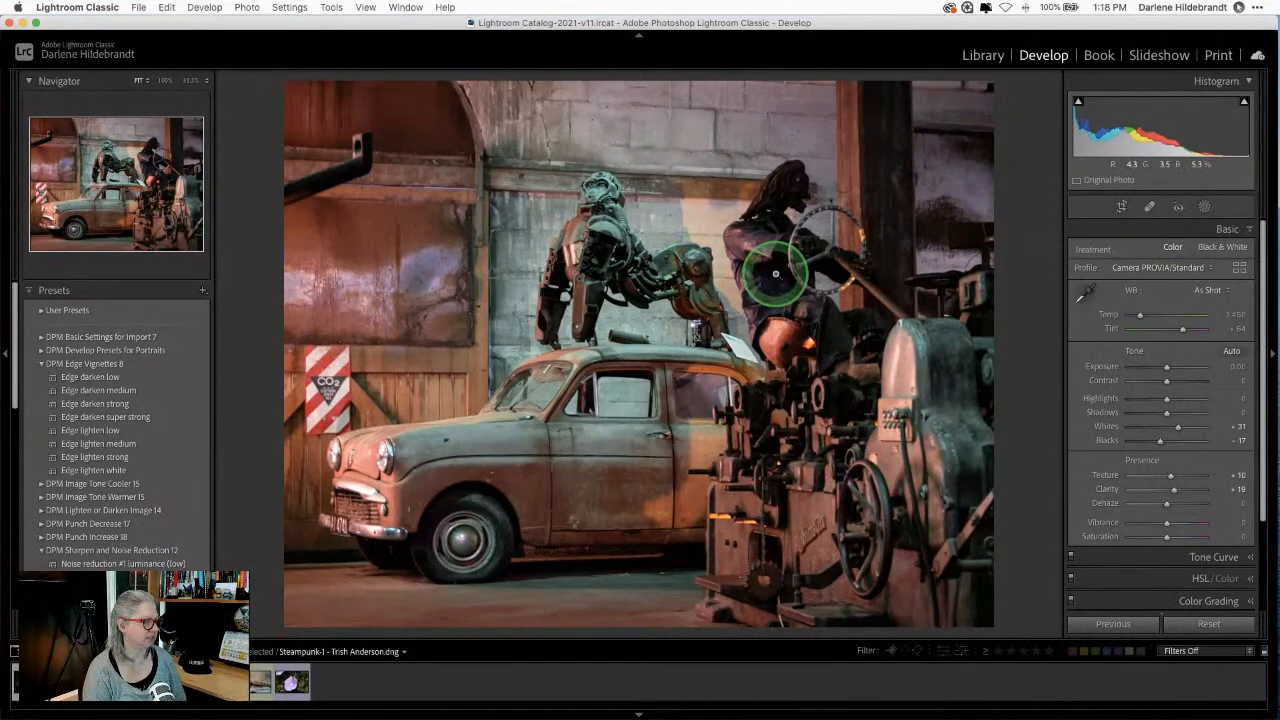
pyautogui.rightClick(723, 271)
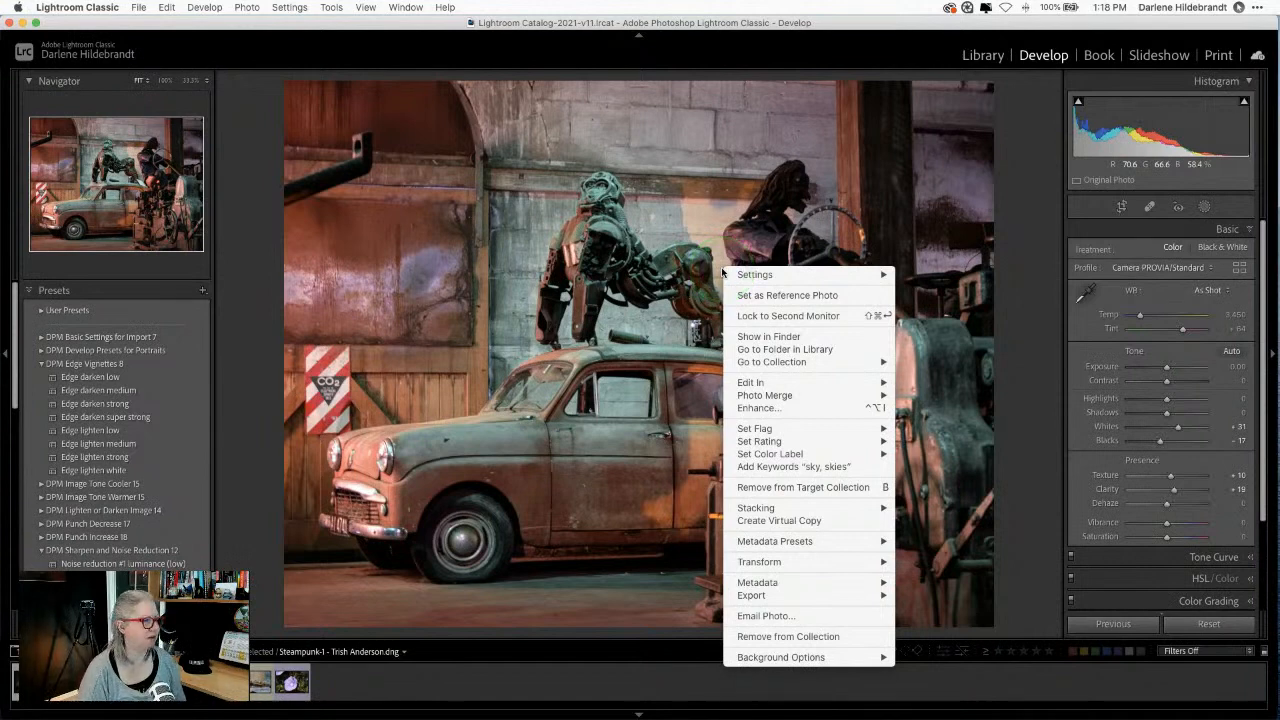
pyautogui.moveTo(725, 274)
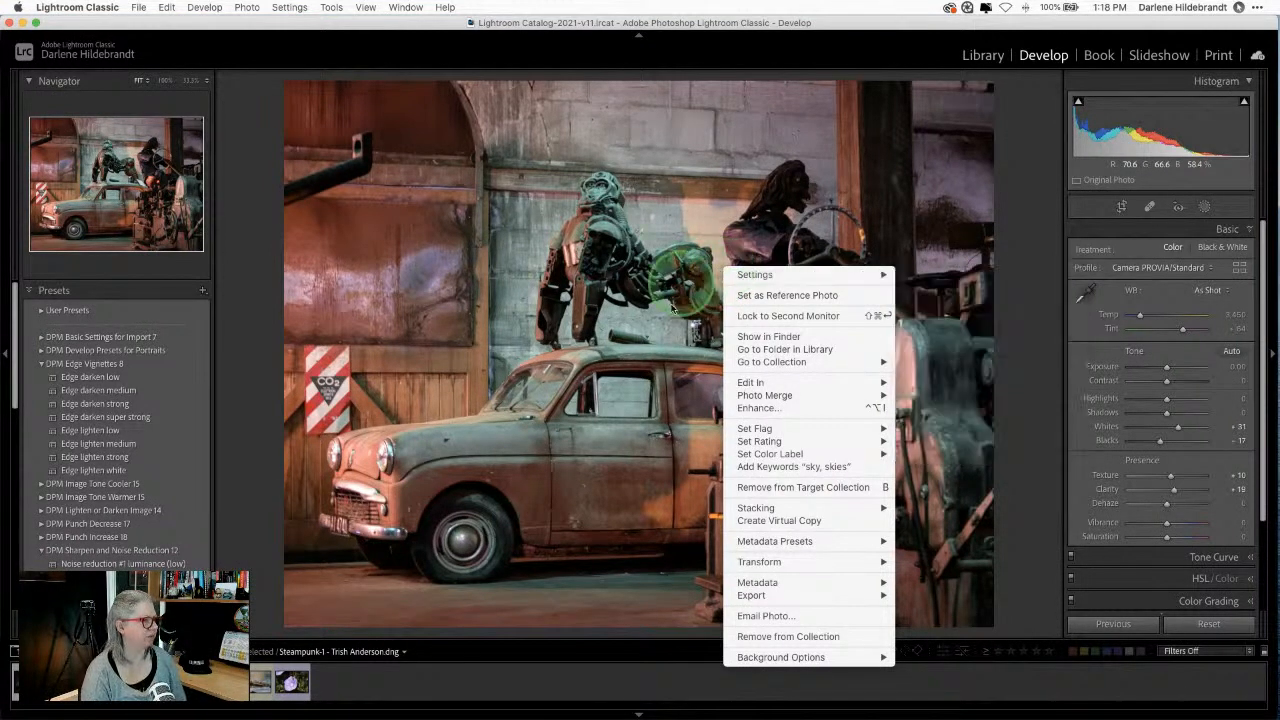
pyautogui.click(752, 384)
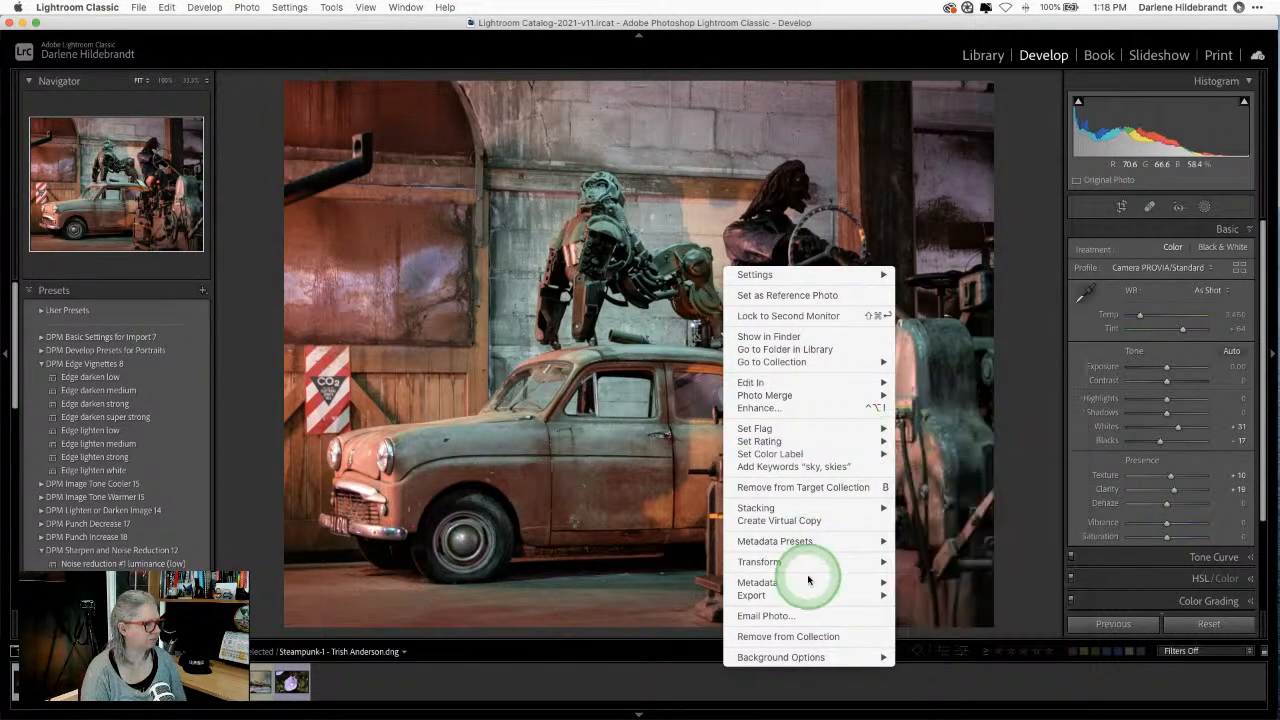
# Step: Browse and dismiss the Export options, then reopen the photo's context menu
pyautogui.moveTo(797, 596)
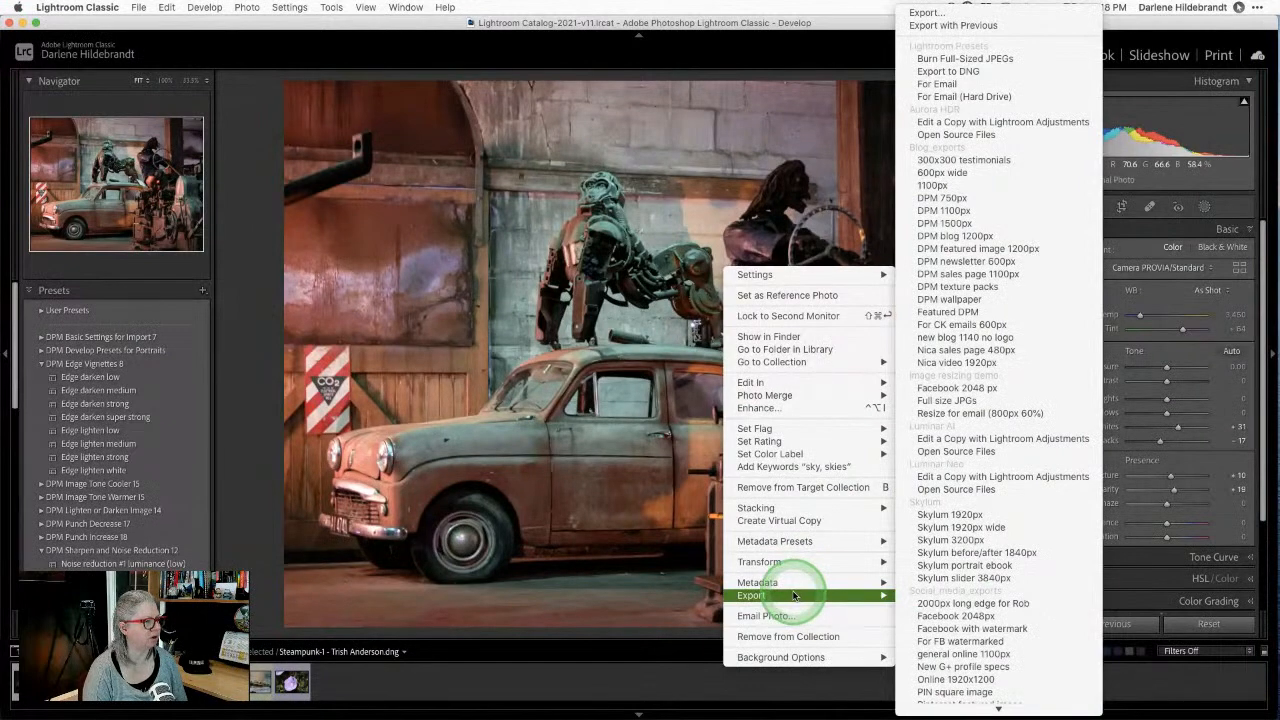
pyautogui.click(965, 452)
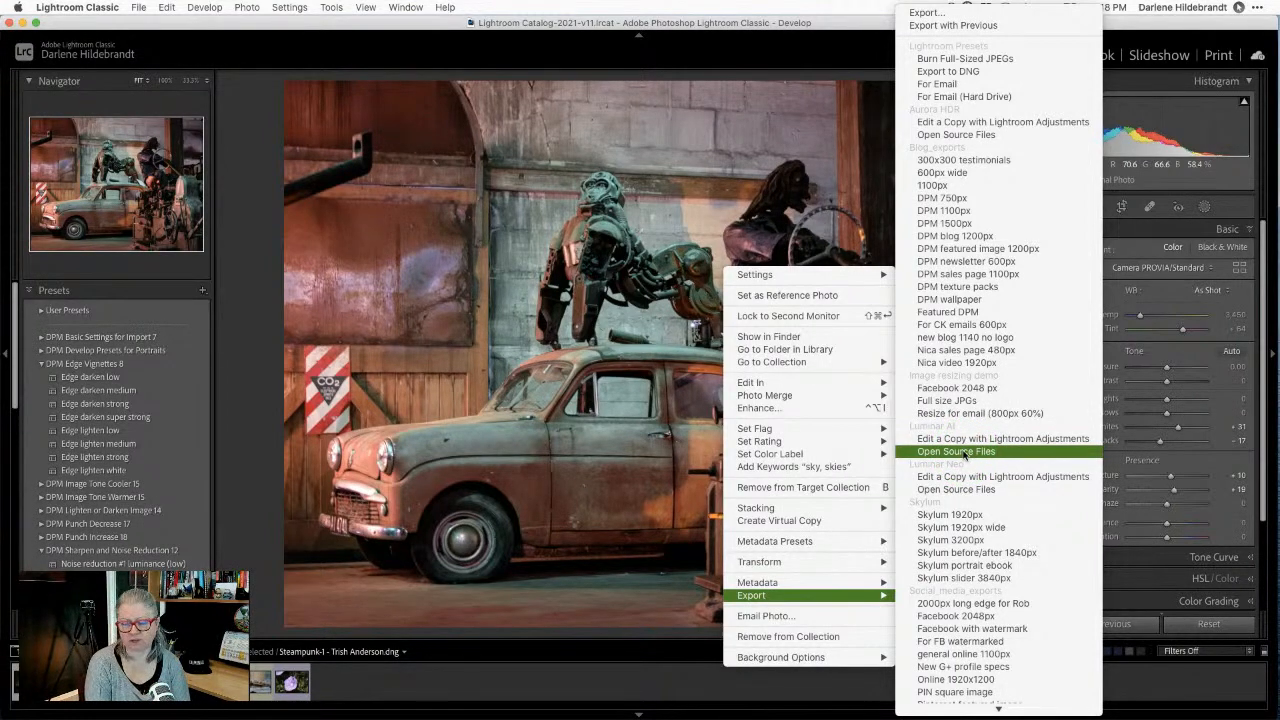
pyautogui.click(955, 453)
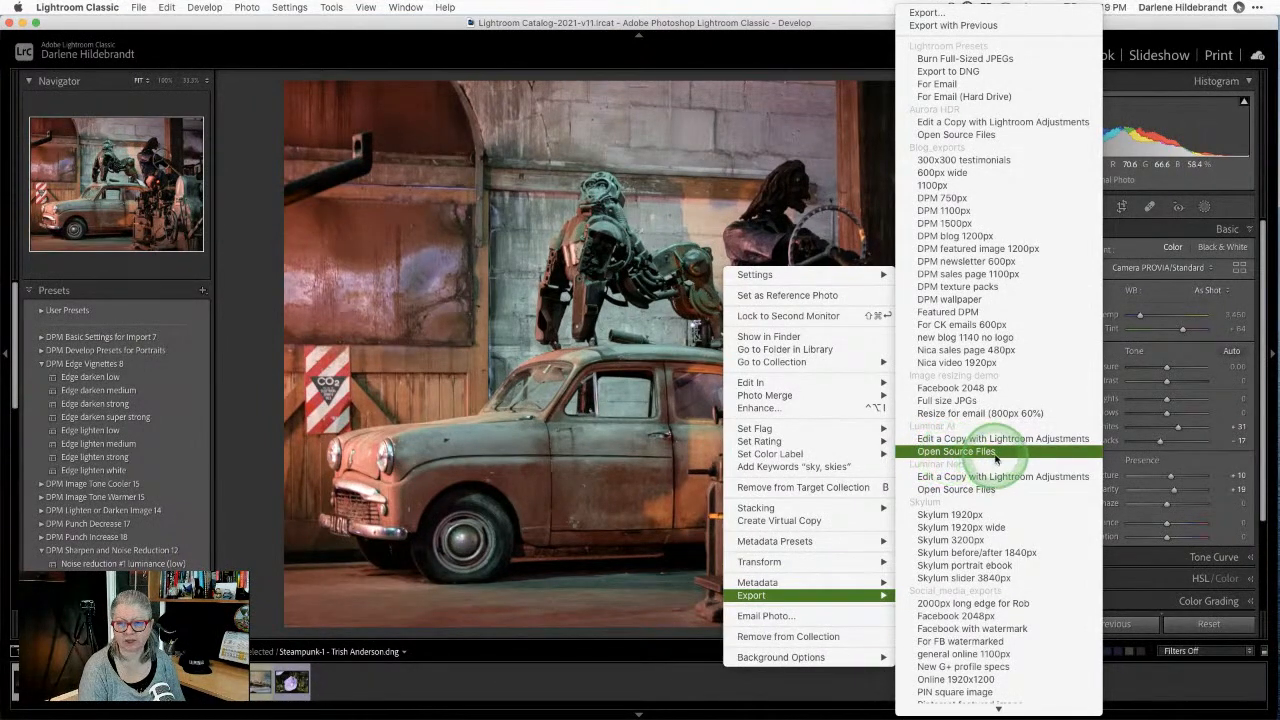
pyautogui.click(658, 410)
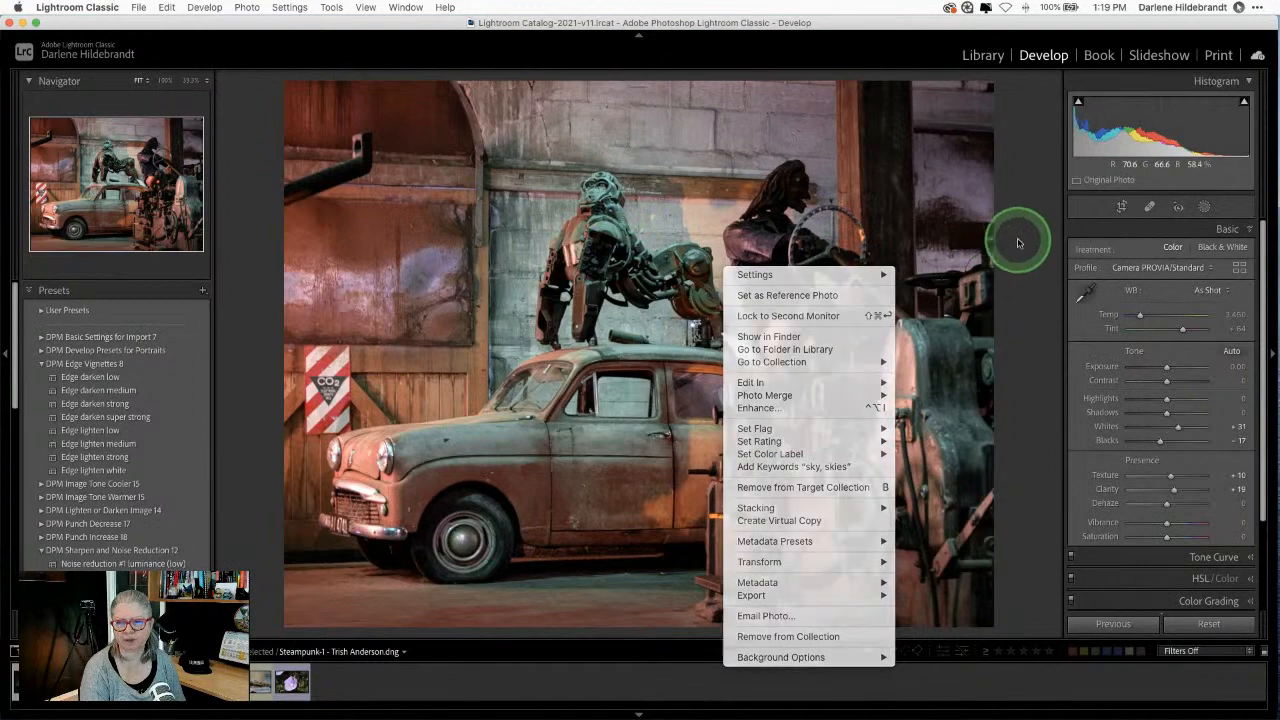
pyautogui.rightClick(877, 246)
# Step: Choose Edit In > Luminar AI and try the copy's format as JPEG, then TIFF
pyautogui.moveTo(960, 357)
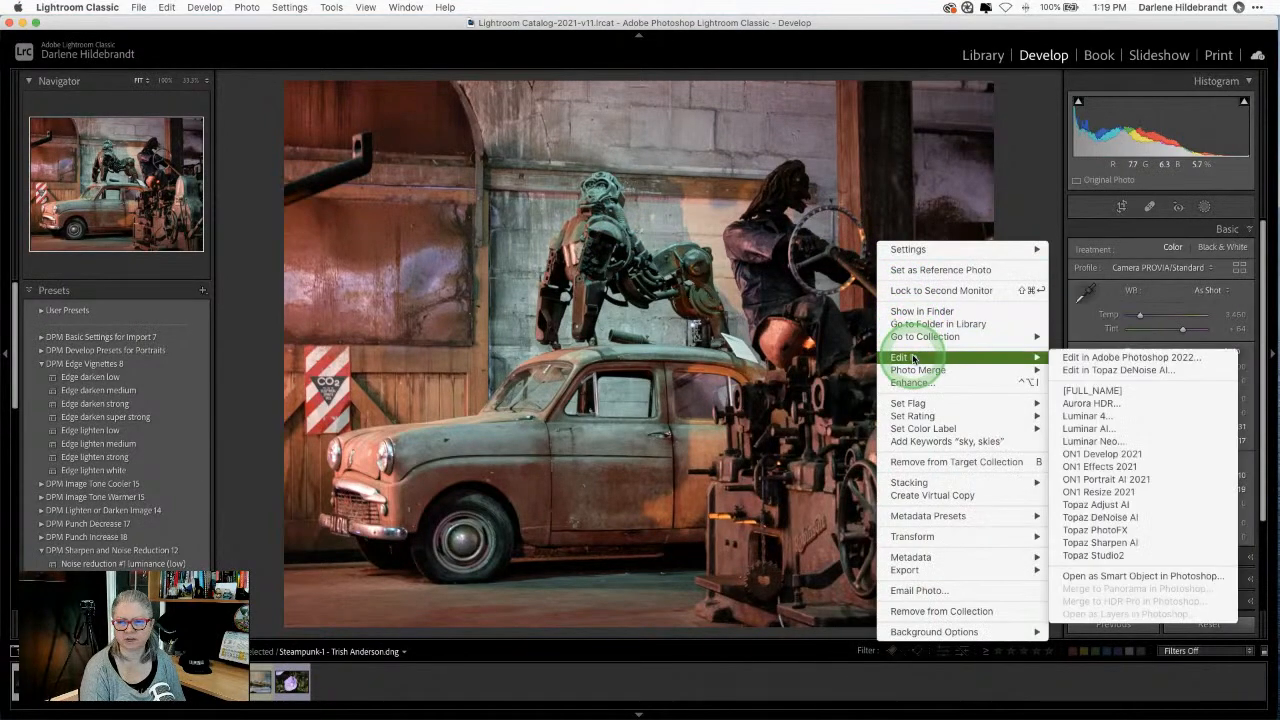
pyautogui.click(1071, 428)
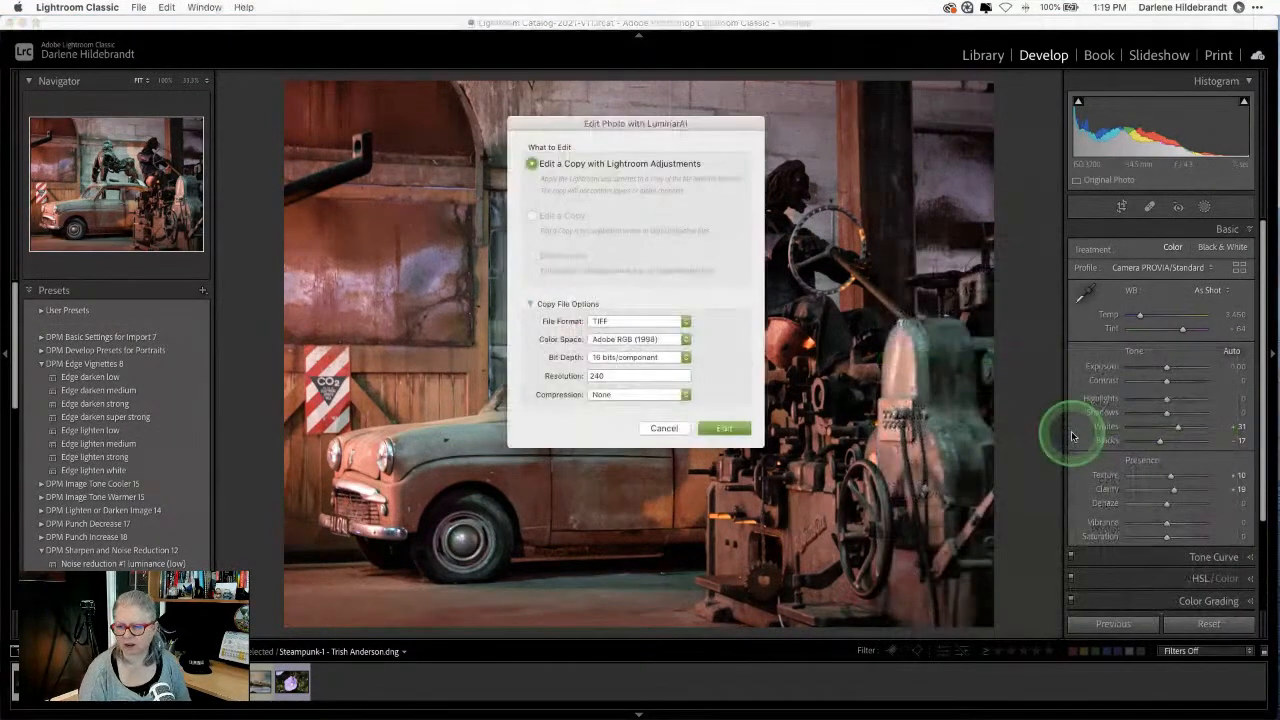
pyautogui.click(652, 321)
pyautogui.click(645, 342)
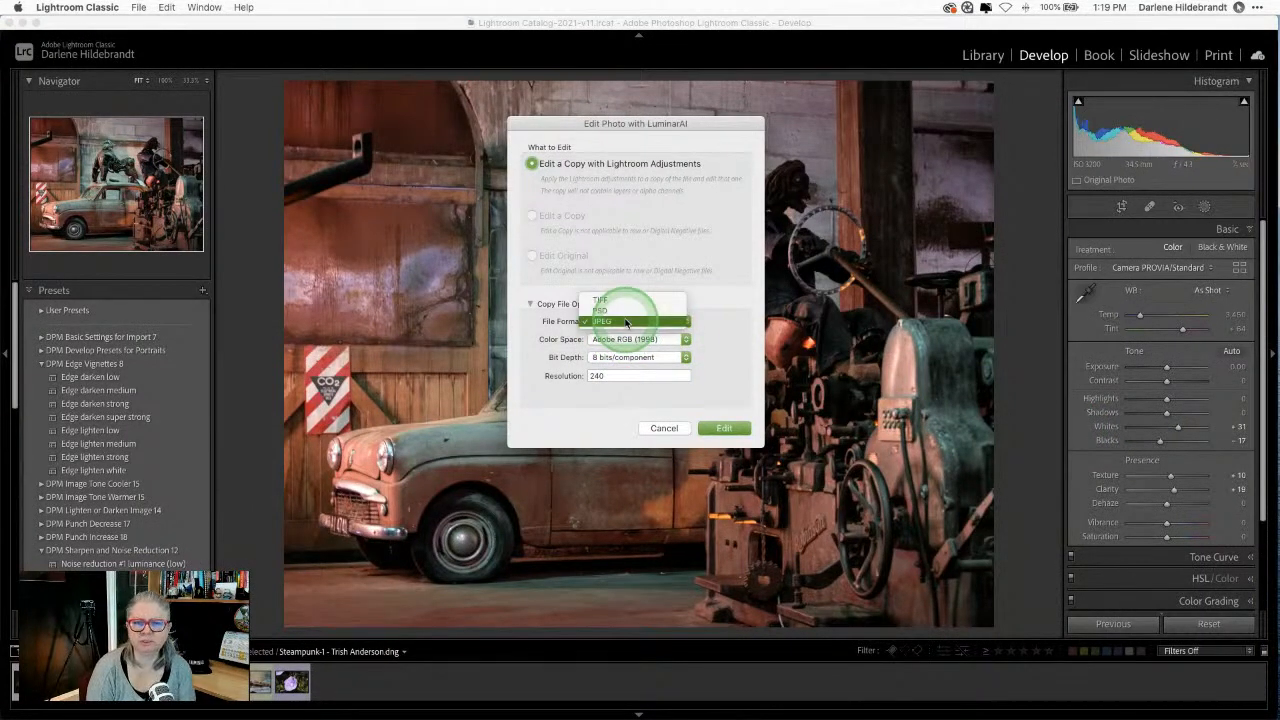
pyautogui.click(624, 321)
pyautogui.click(619, 302)
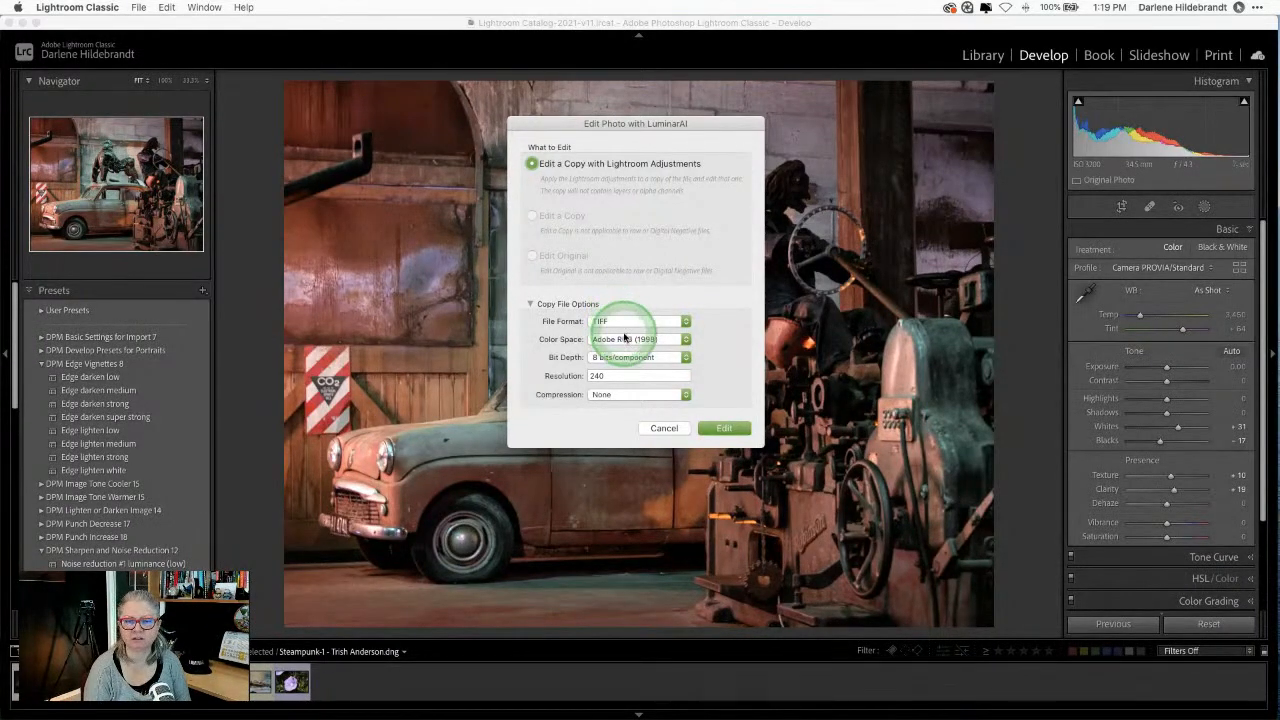
# Step: Set the copy to JPEG in sRGB and open it in Luminar AI
pyautogui.click(628, 339)
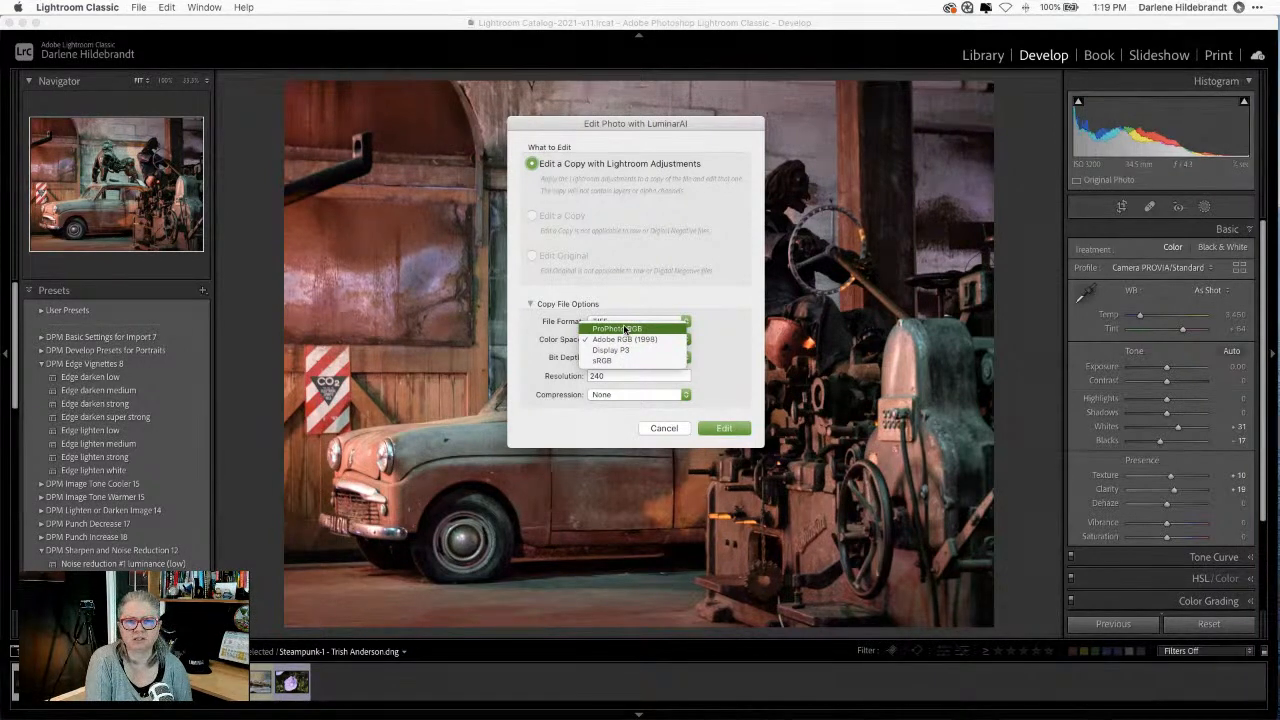
pyautogui.click(723, 305)
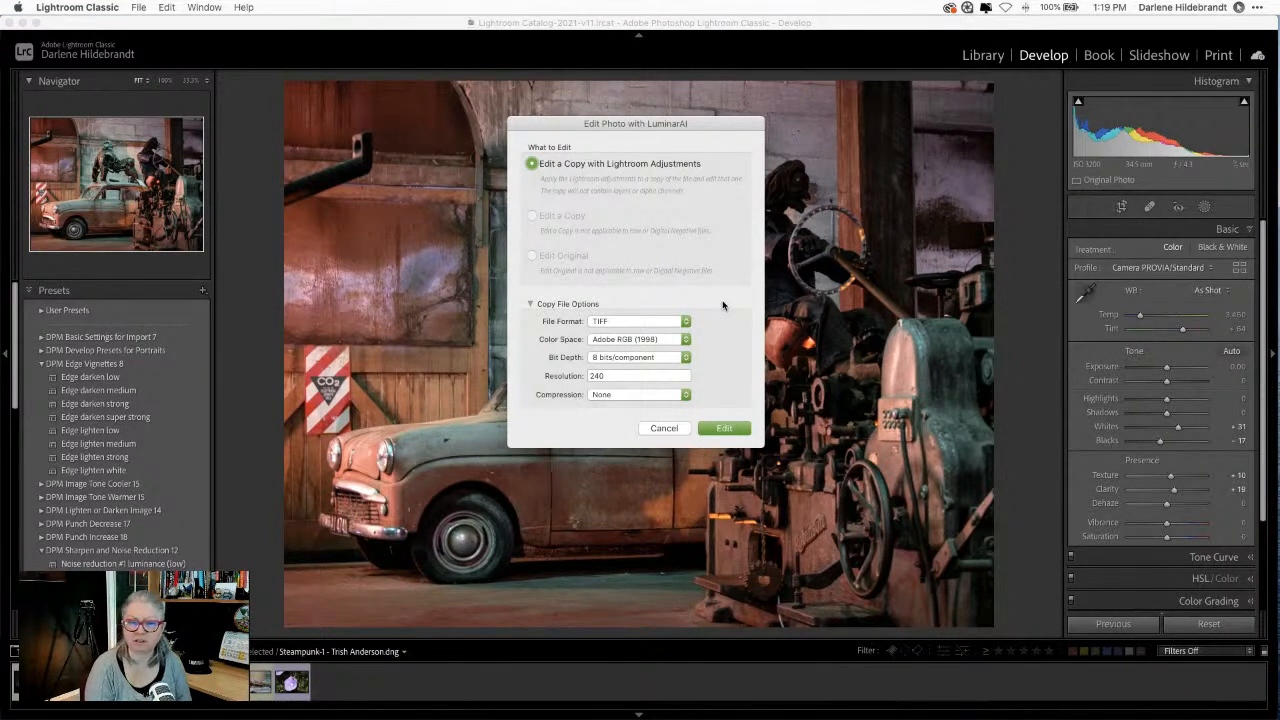
pyautogui.click(610, 321)
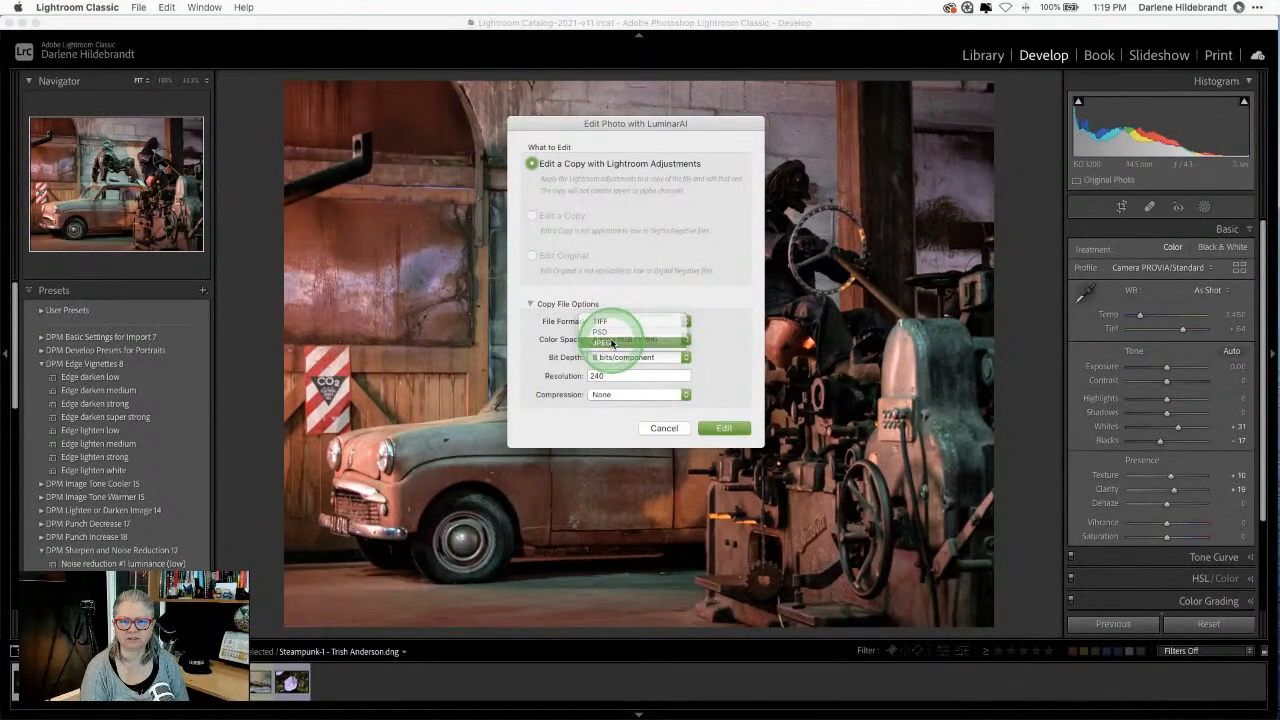
pyautogui.click(612, 343)
pyautogui.click(613, 339)
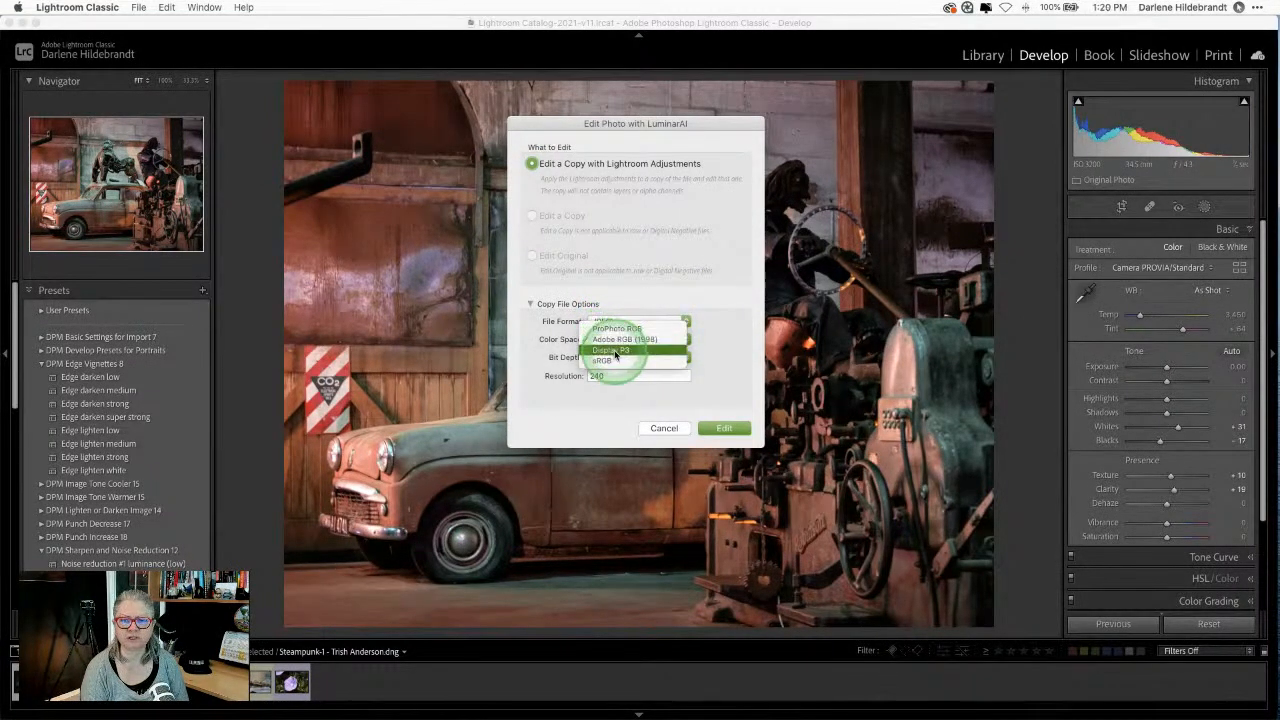
pyautogui.click(610, 361)
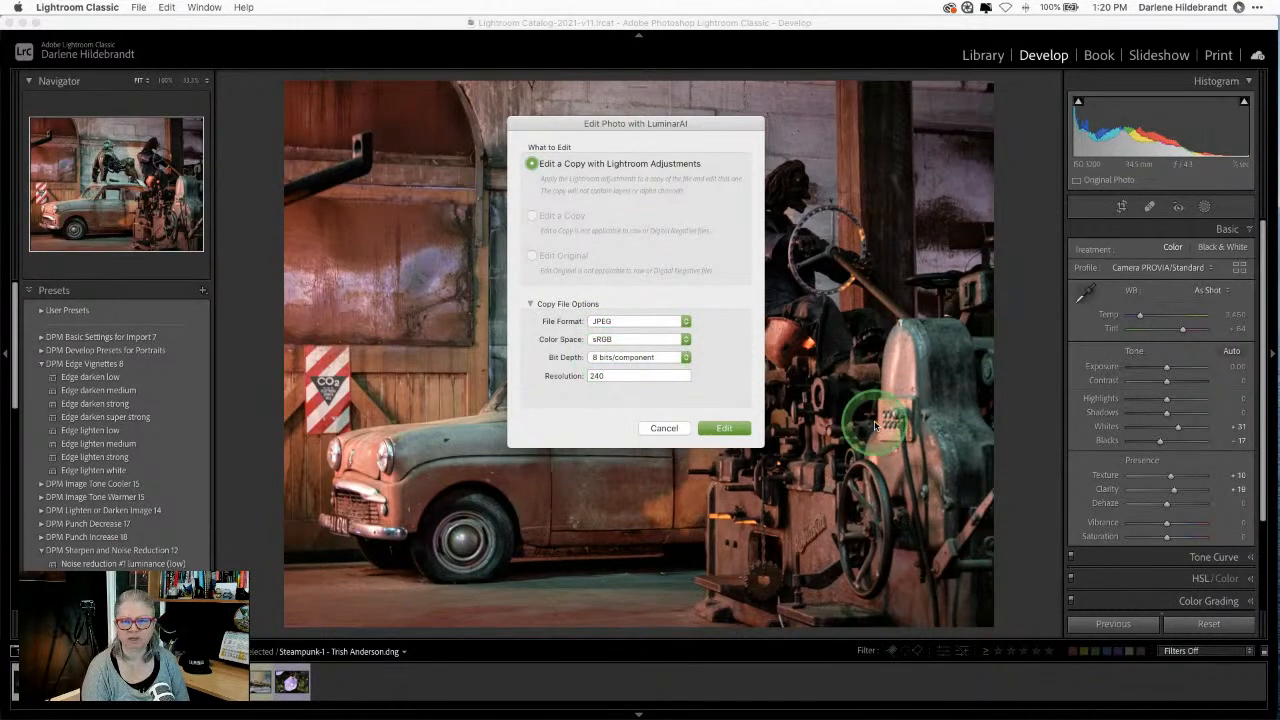
pyautogui.click(727, 428)
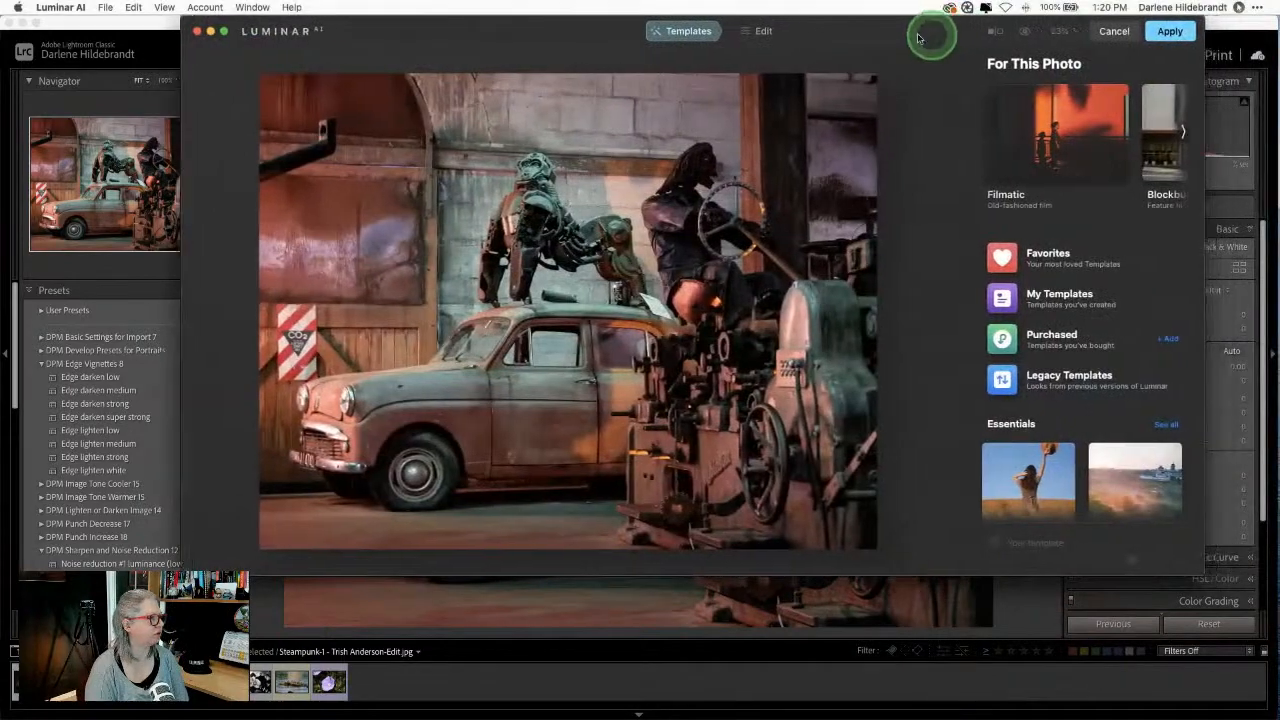
# Step: Move the Luminar AI window and resize it from its corner to fill the screen
pyautogui.moveTo(918, 37); pyautogui.dragTo(736, 33)
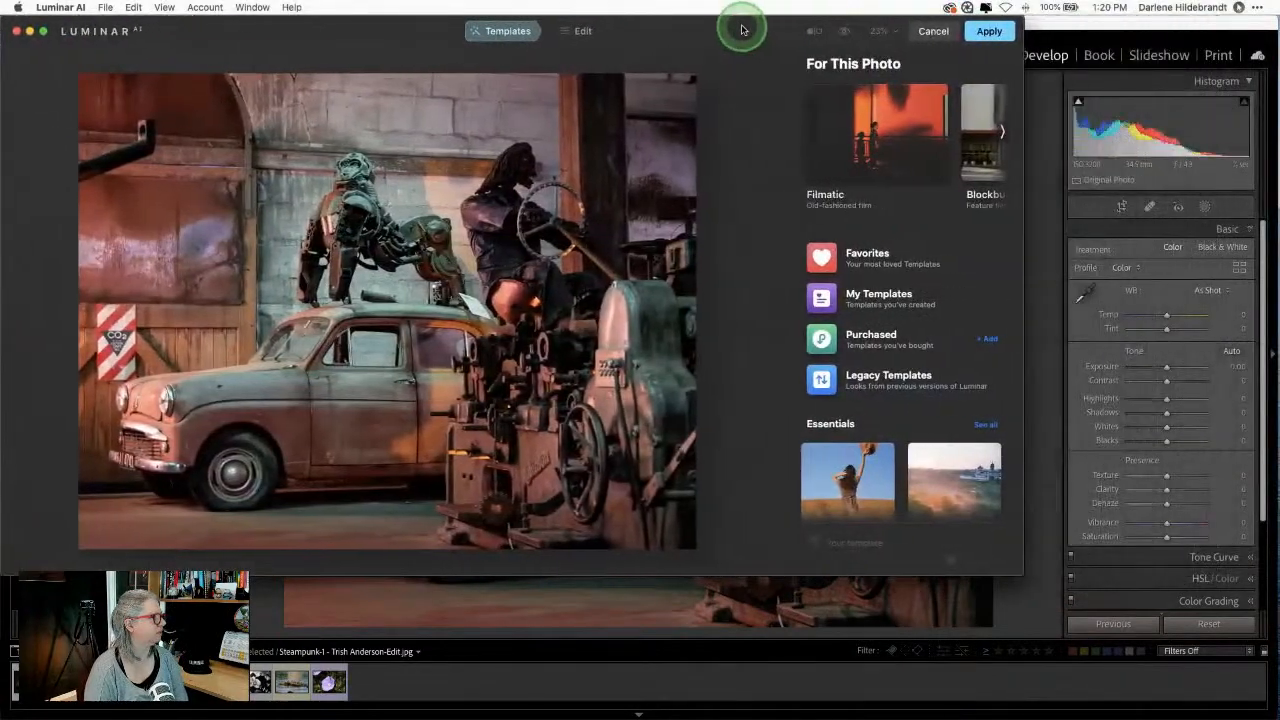
pyautogui.moveTo(1001, 572); pyautogui.dragTo(1272, 717)
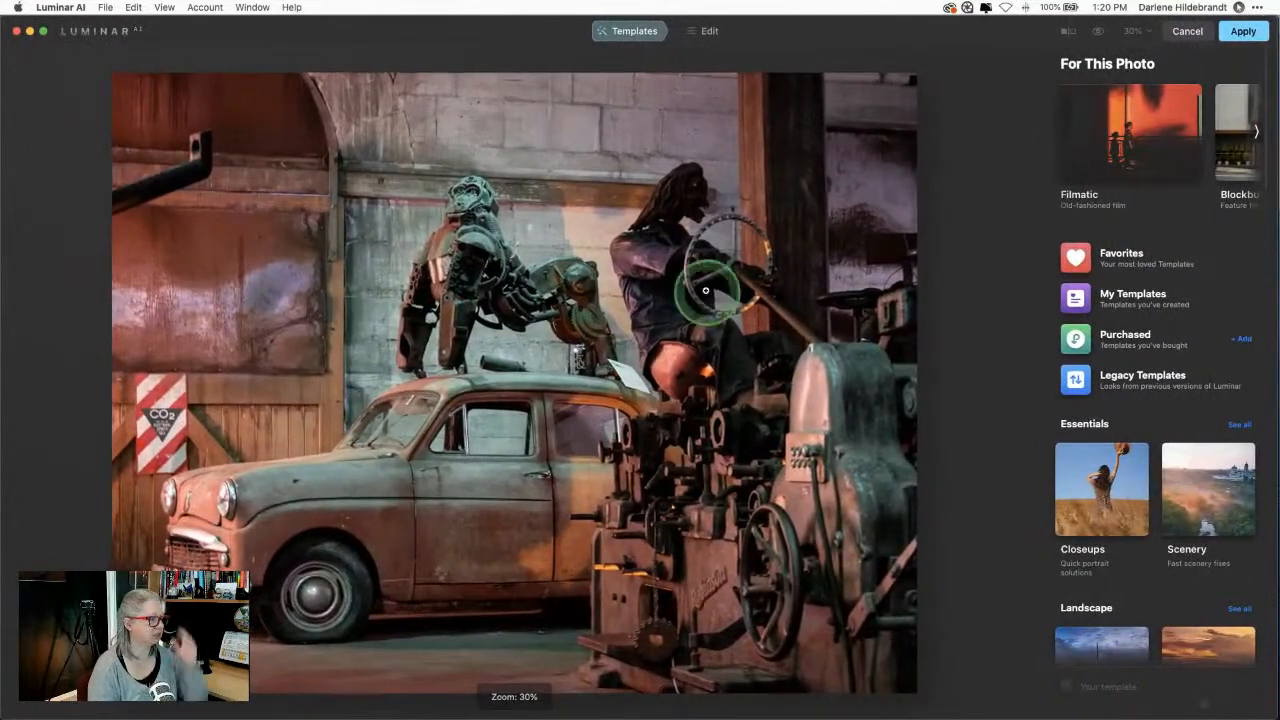
# Step: Apply the Antique Touch template from My Templates
pyautogui.click(1045, 296)
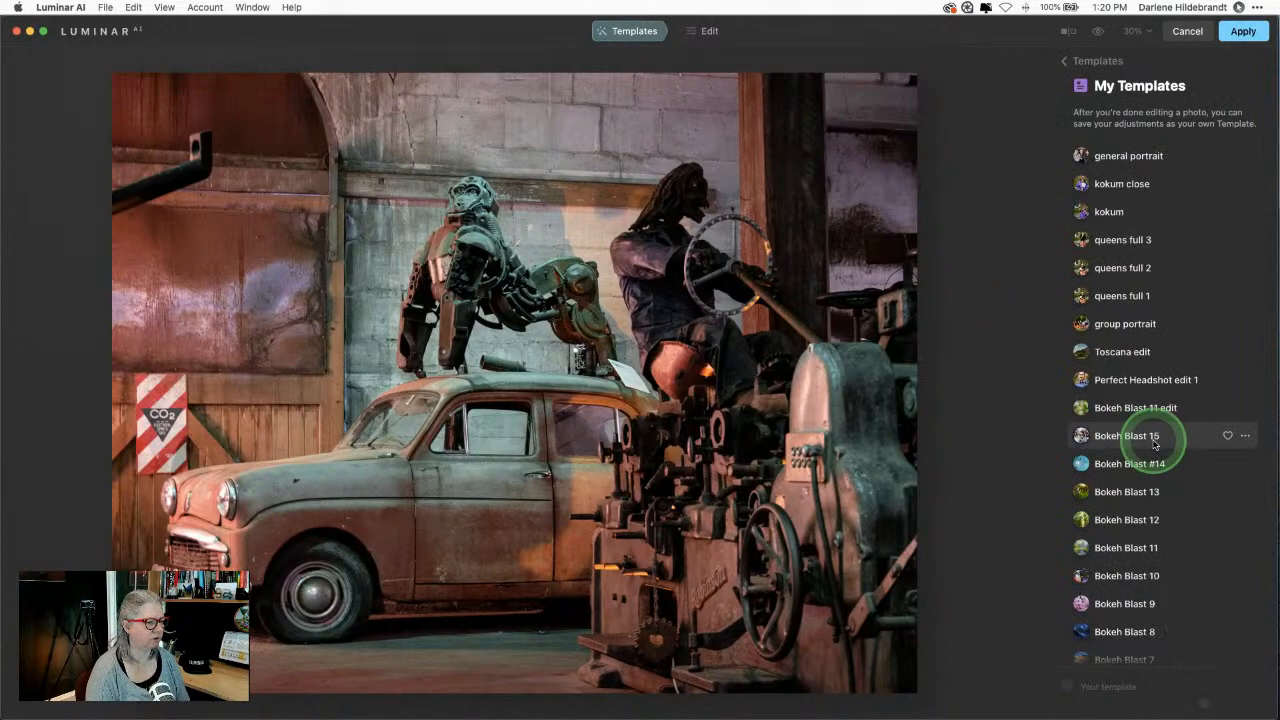
pyautogui.scroll(-8, 1155, 440)
pyautogui.scroll(-5, 1153, 445)
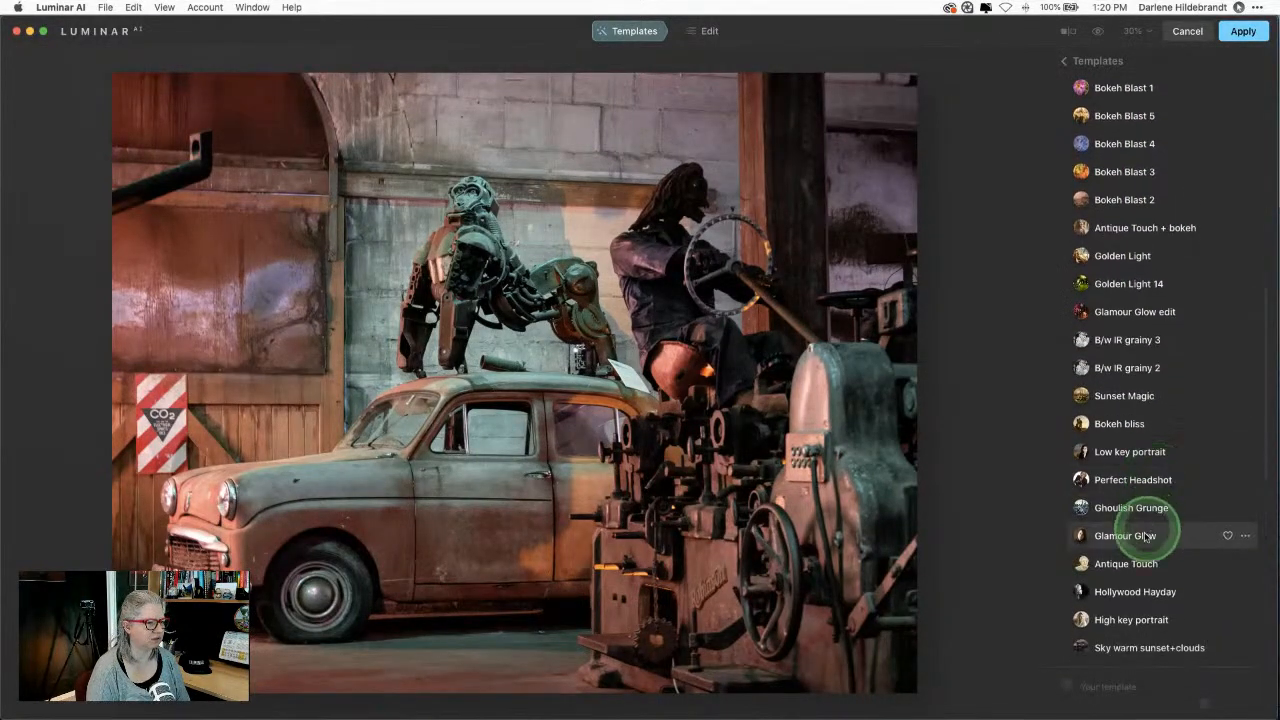
pyautogui.click(1131, 565)
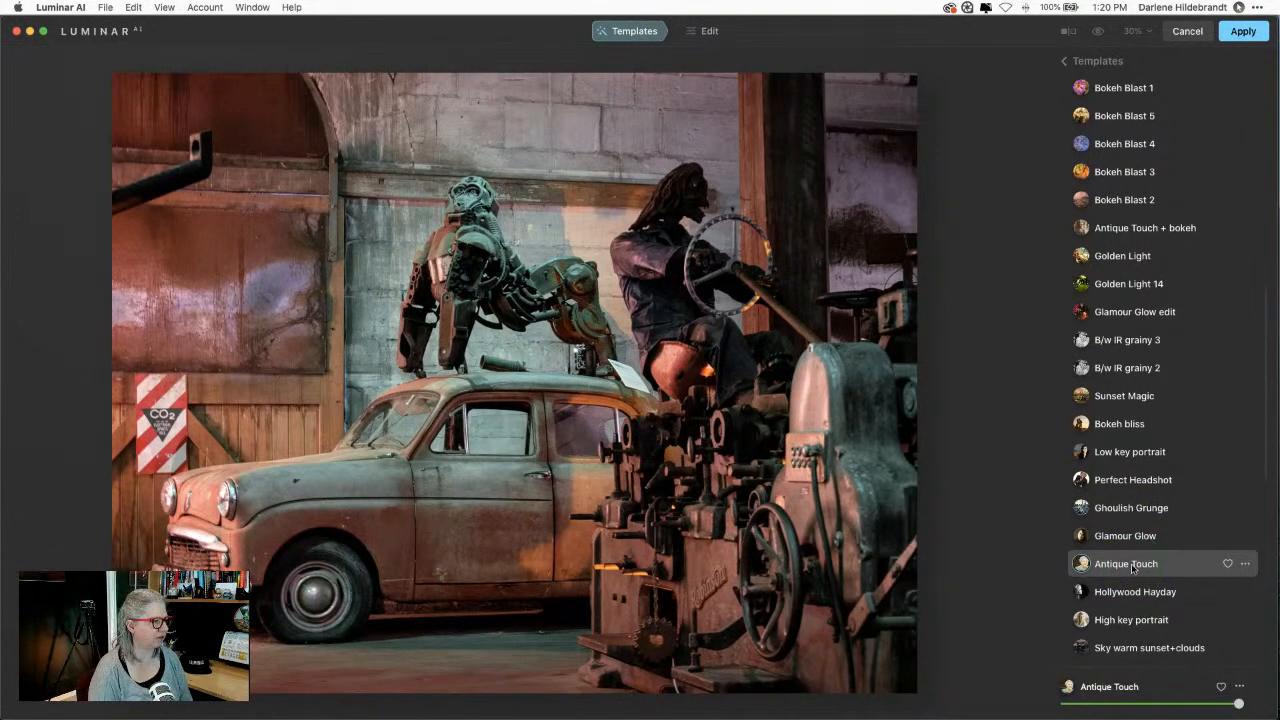
pyautogui.click(1133, 567)
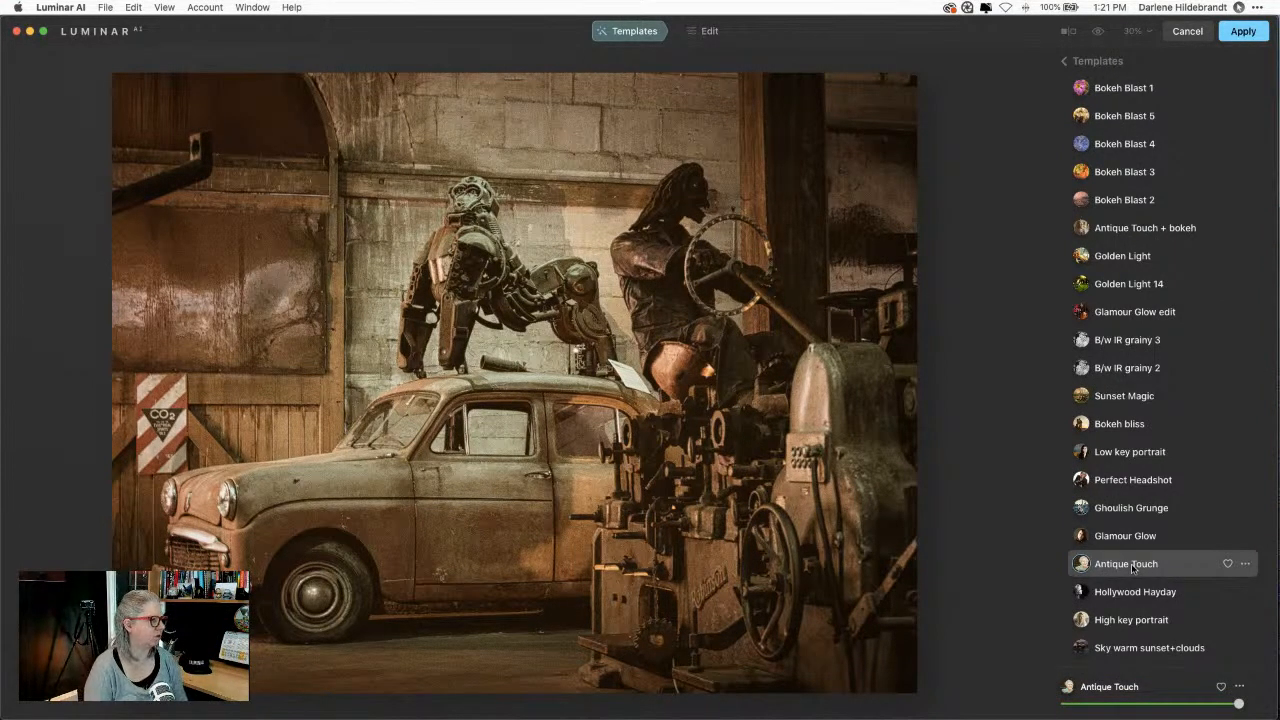
# Step: Adjust the Antique Touch strength slider and switch to the Edit tools
pyautogui.scroll(1, 1132, 570)
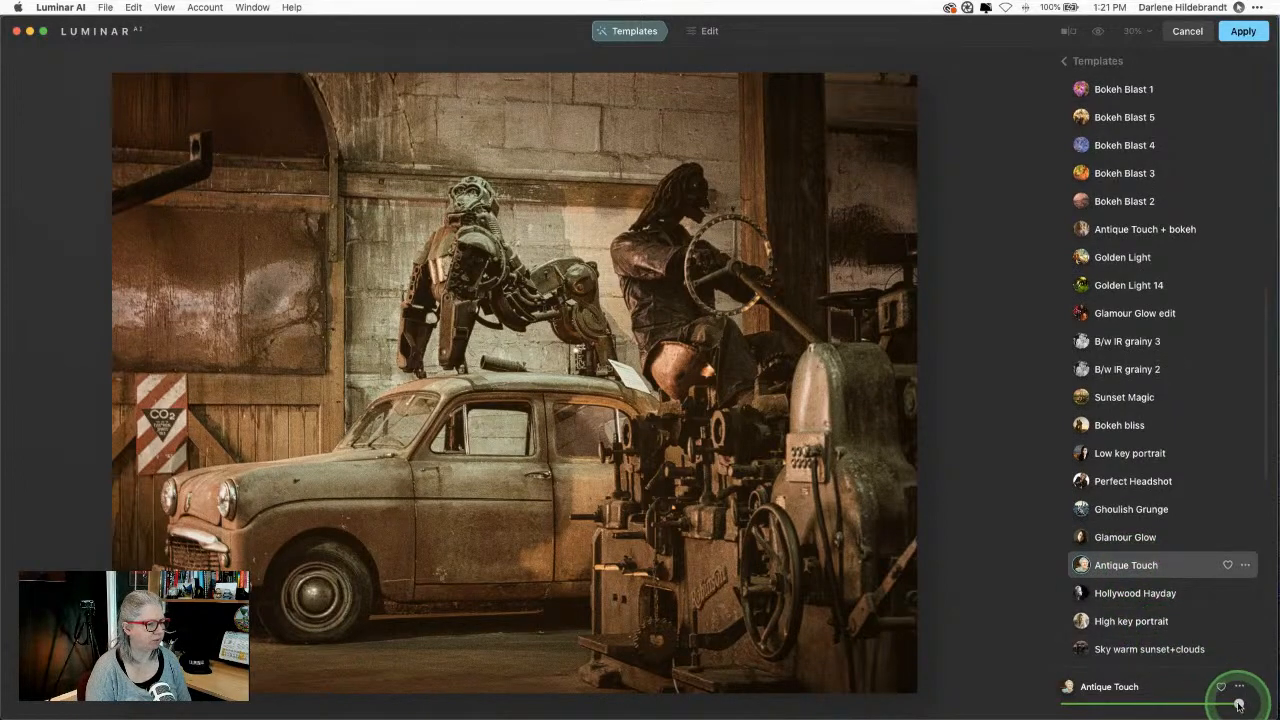
pyautogui.moveTo(1238, 705)
pyautogui.mouseDown()
pyautogui.moveTo(1066, 699)
pyautogui.moveTo(1237, 694)
pyautogui.moveTo(1006, 686)
pyautogui.moveTo(1237, 694)
pyautogui.mouseUp()
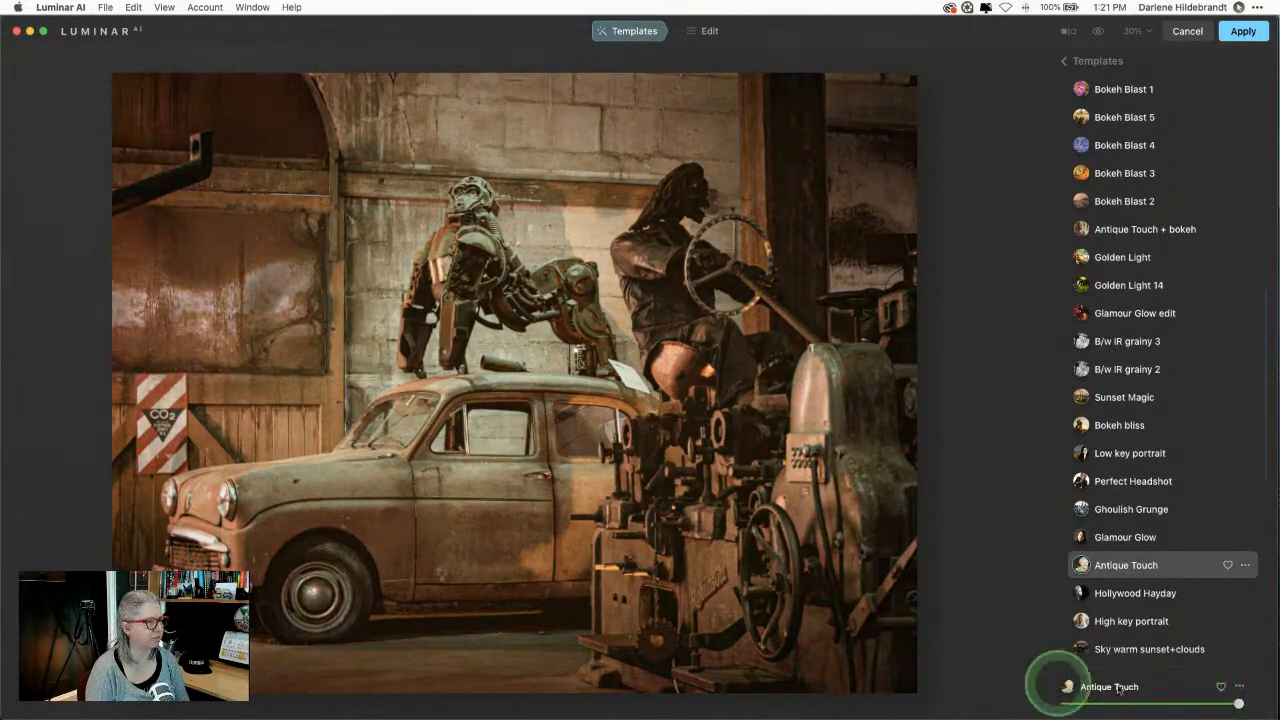
pyautogui.click(709, 33)
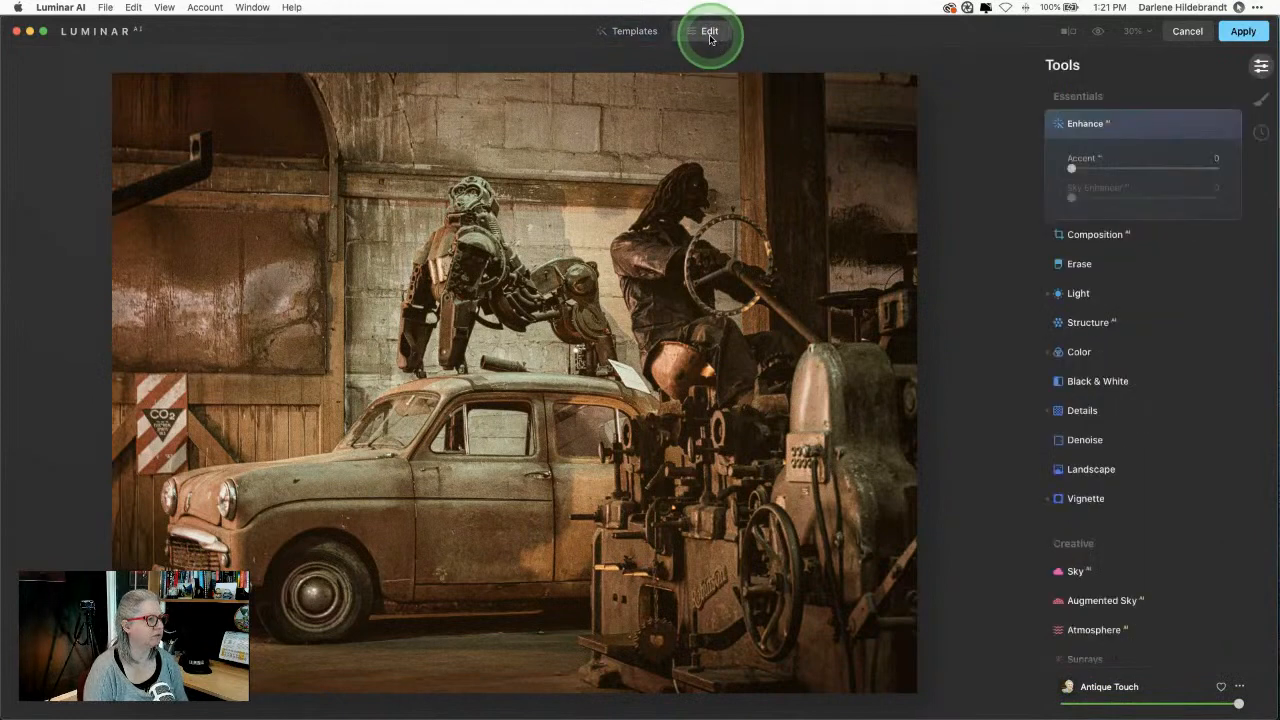
pyautogui.click(1119, 133)
pyautogui.scroll(-1, 1142, 126)
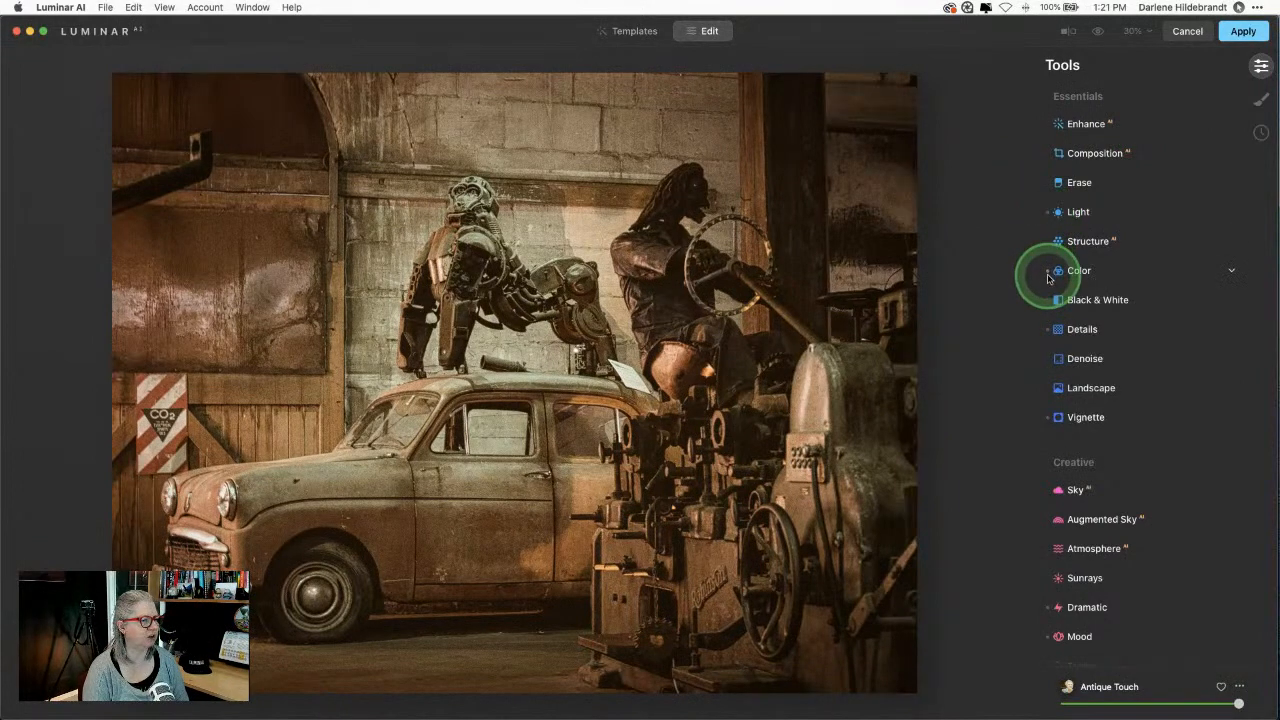
pyautogui.scroll(-5, 1089, 376)
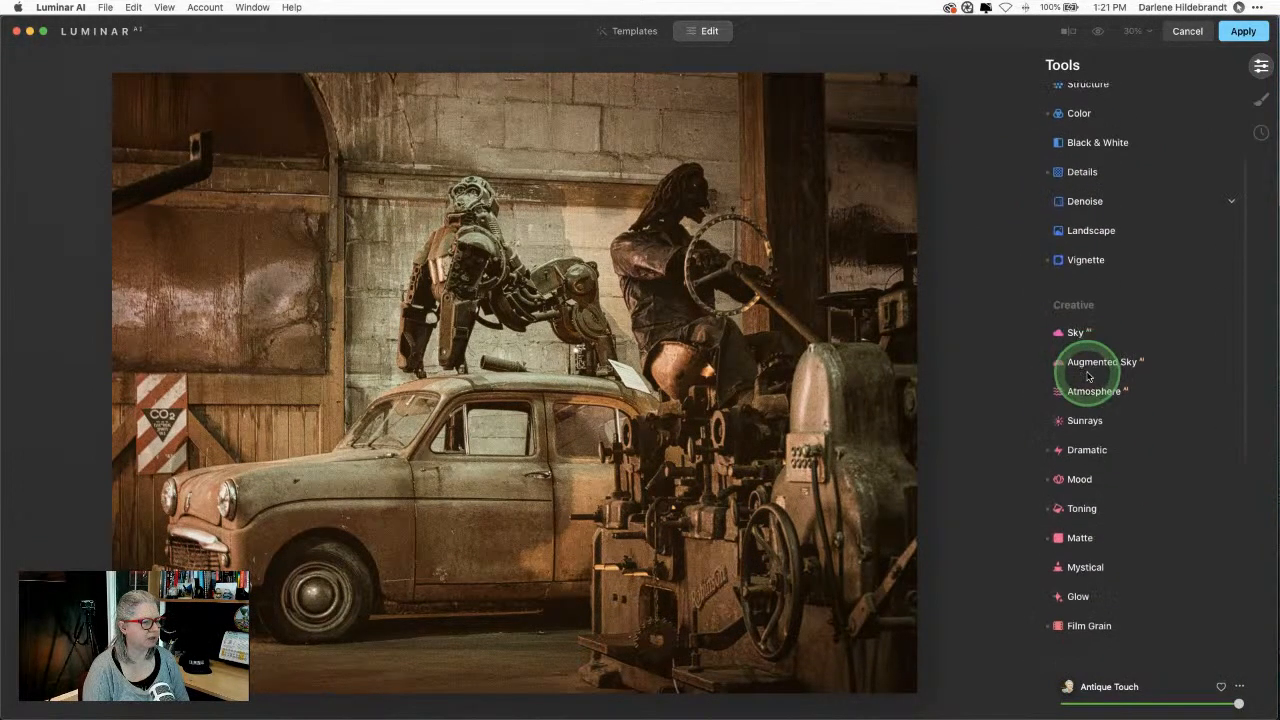
pyautogui.scroll(5, 1089, 376)
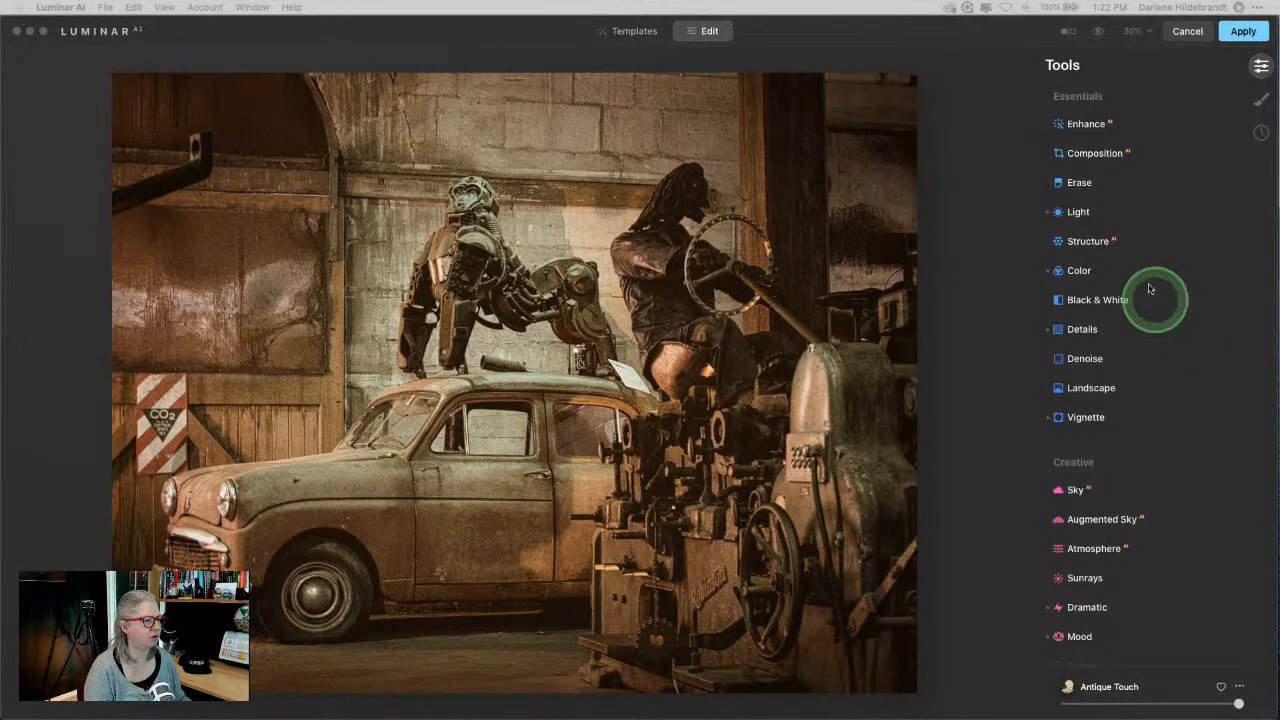
# Step: Open Vignette advanced settings and set Feather -100, Size 5 and Roundness 60
pyautogui.click(962, 168)
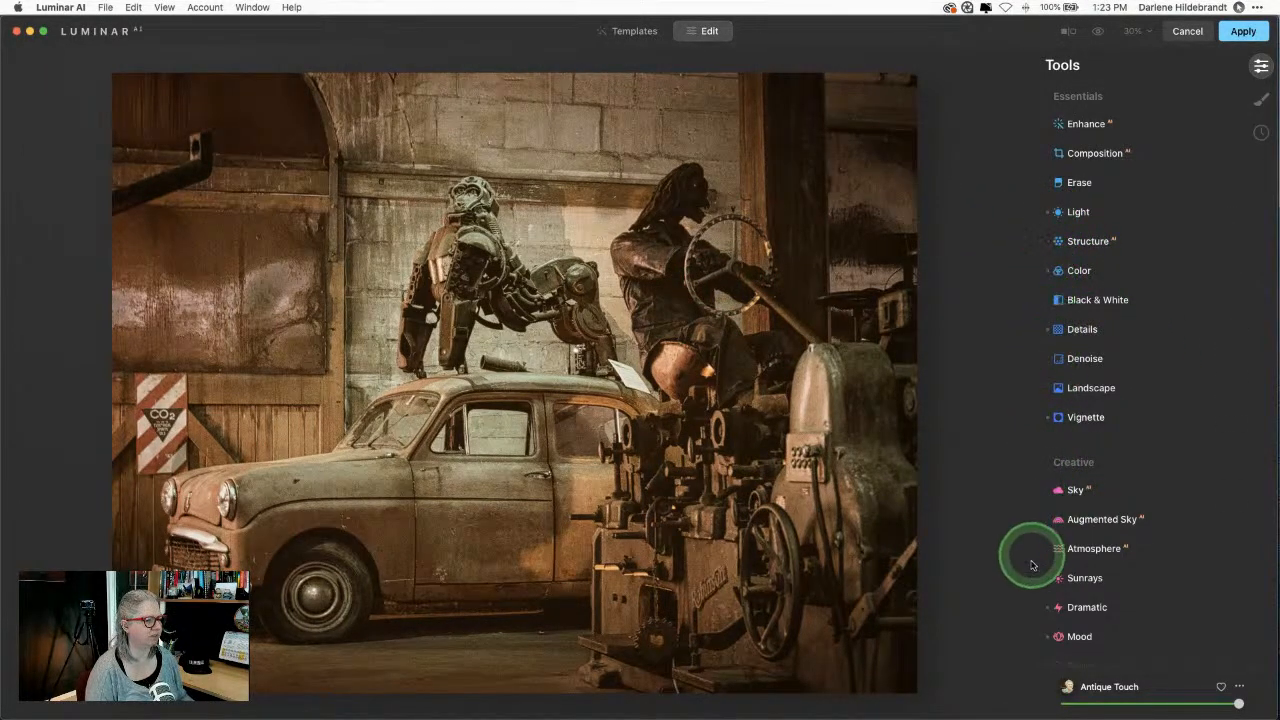
pyautogui.click(1102, 417)
pyautogui.click(1090, 548)
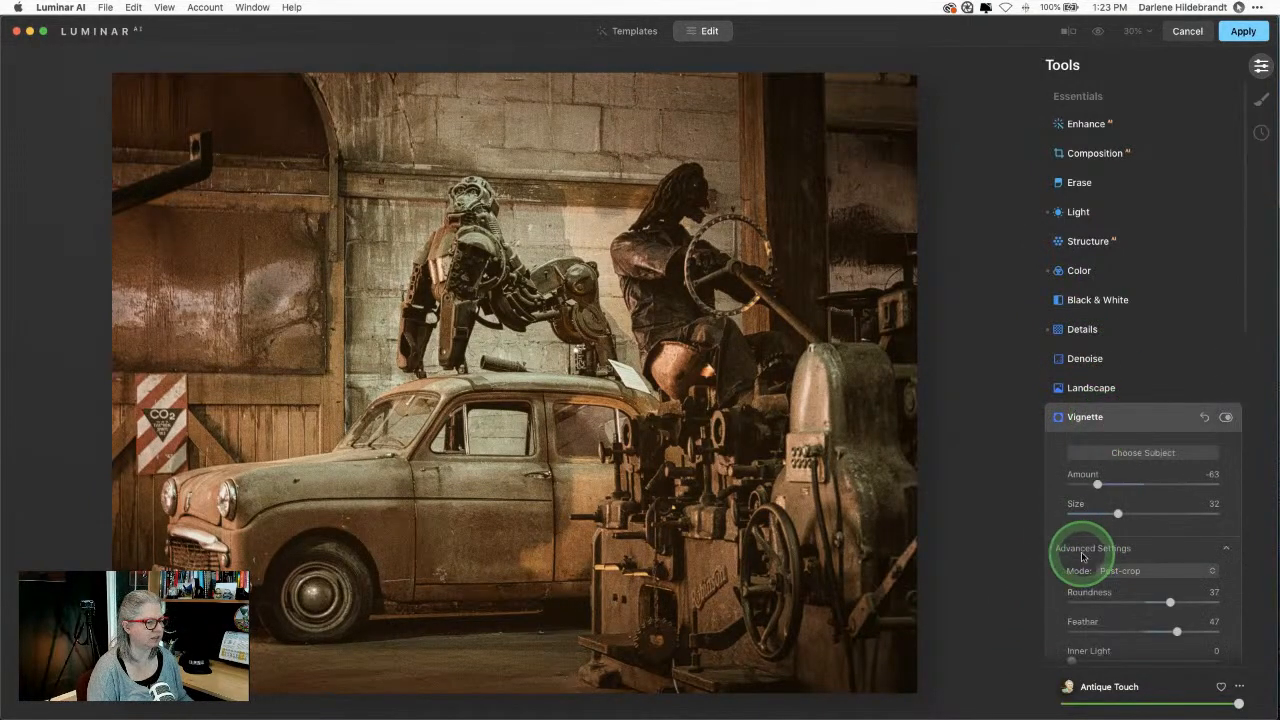
pyautogui.moveTo(1177, 612); pyautogui.dragTo(1028, 612)
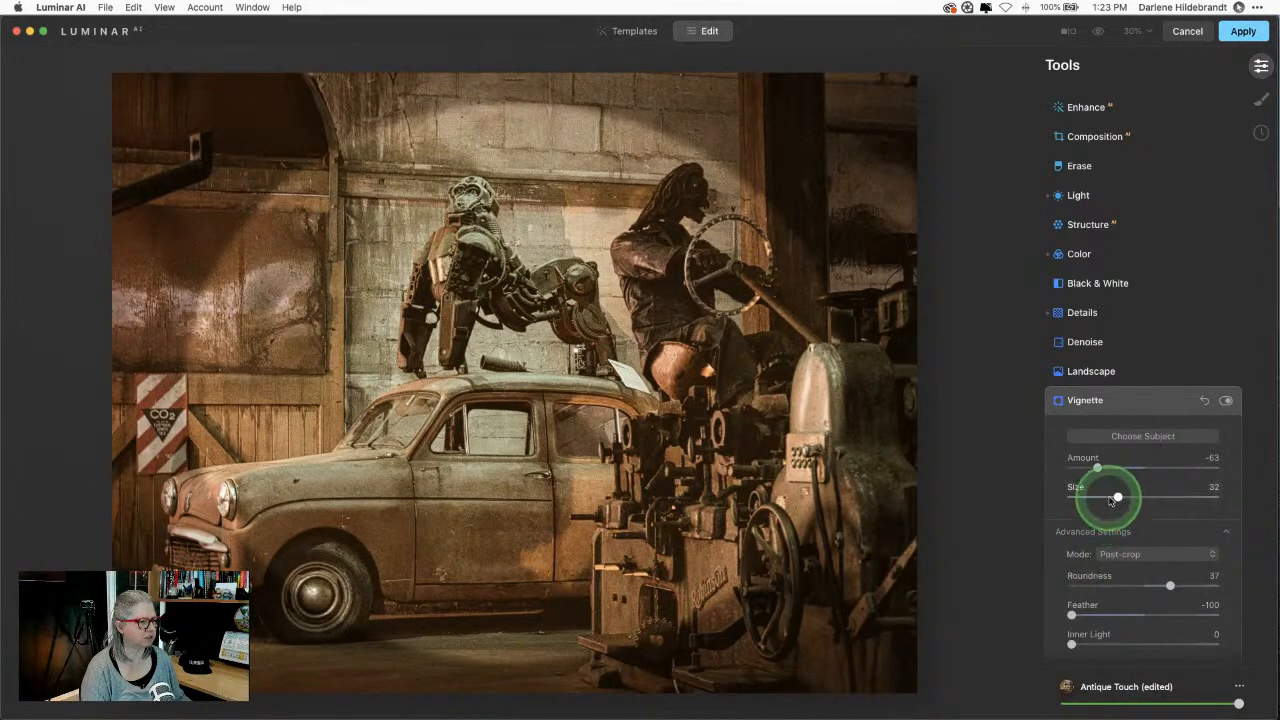
pyautogui.moveTo(1118, 497); pyautogui.dragTo(1079, 497)
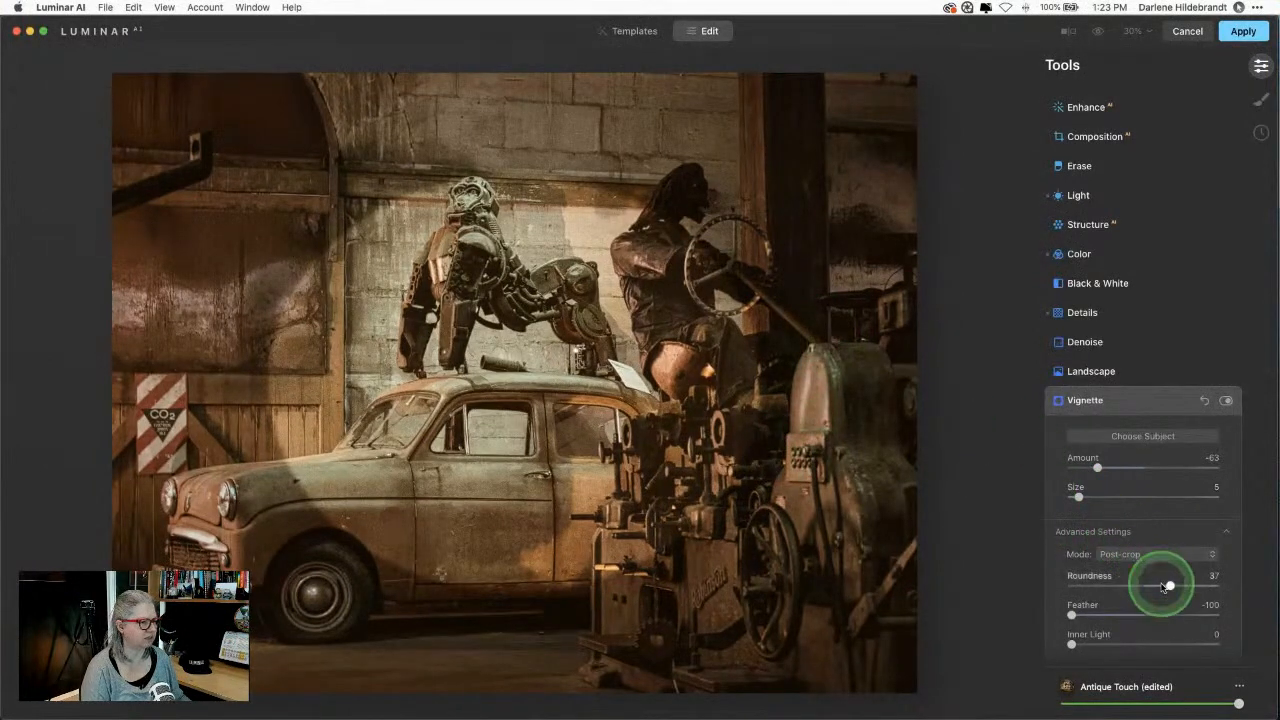
pyautogui.moveTo(1166, 586); pyautogui.dragTo(1188, 588)
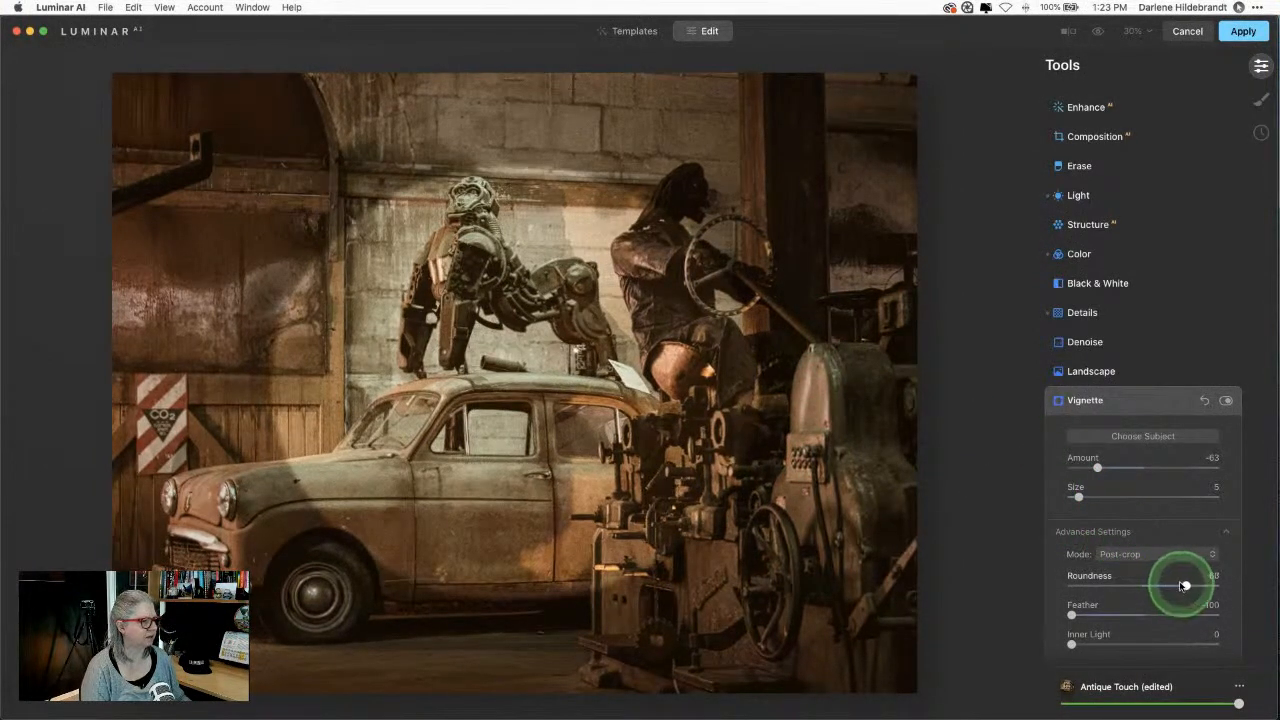
# Step: Centre the vignette on the subject, set Feather 37 and Amount -49, then expand Details
pyautogui.click(1145, 438)
pyautogui.moveTo(466, 359)
pyautogui.mouseDown()
pyautogui.moveTo(464, 379)
pyautogui.moveTo(460, 336)
pyautogui.mouseUp()
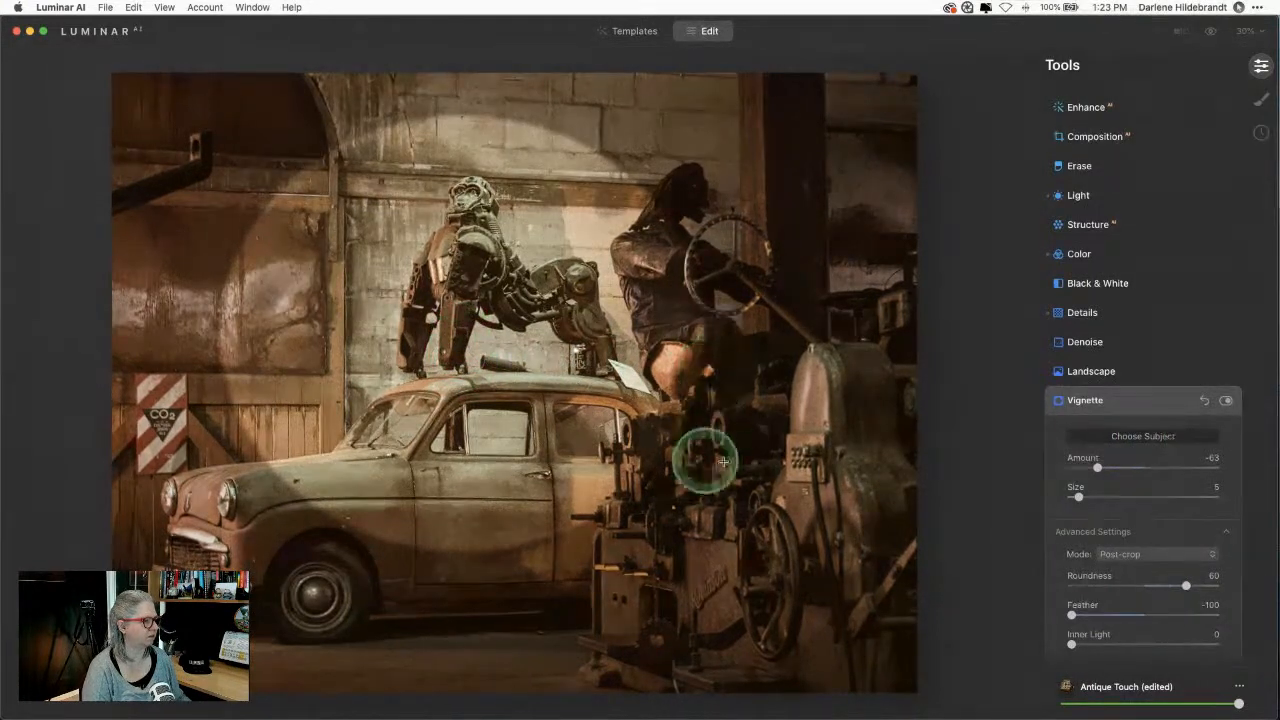
pyautogui.moveTo(1071, 614); pyautogui.dragTo(1170, 614)
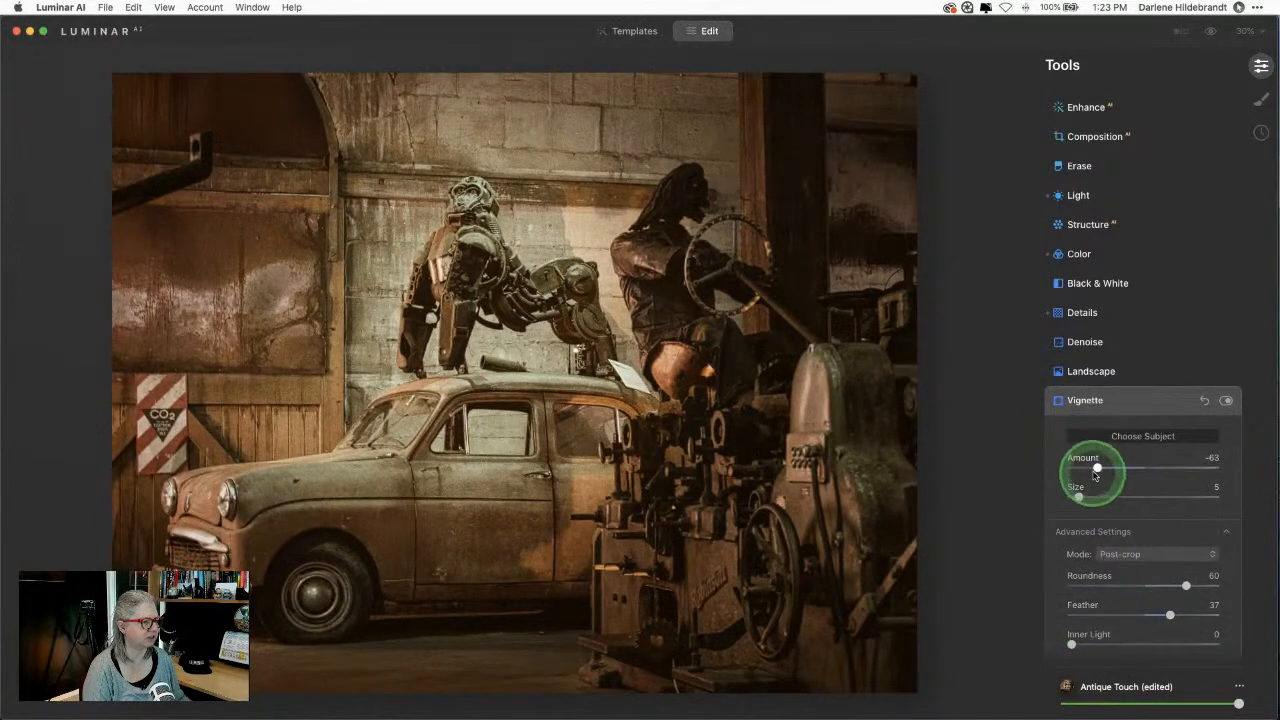
pyautogui.moveTo(1096, 467)
pyautogui.mouseDown()
pyautogui.moveTo(1120, 467)
pyautogui.moveTo(1107, 467)
pyautogui.mouseUp()
pyautogui.click(1225, 401)
pyautogui.click(1225, 401)
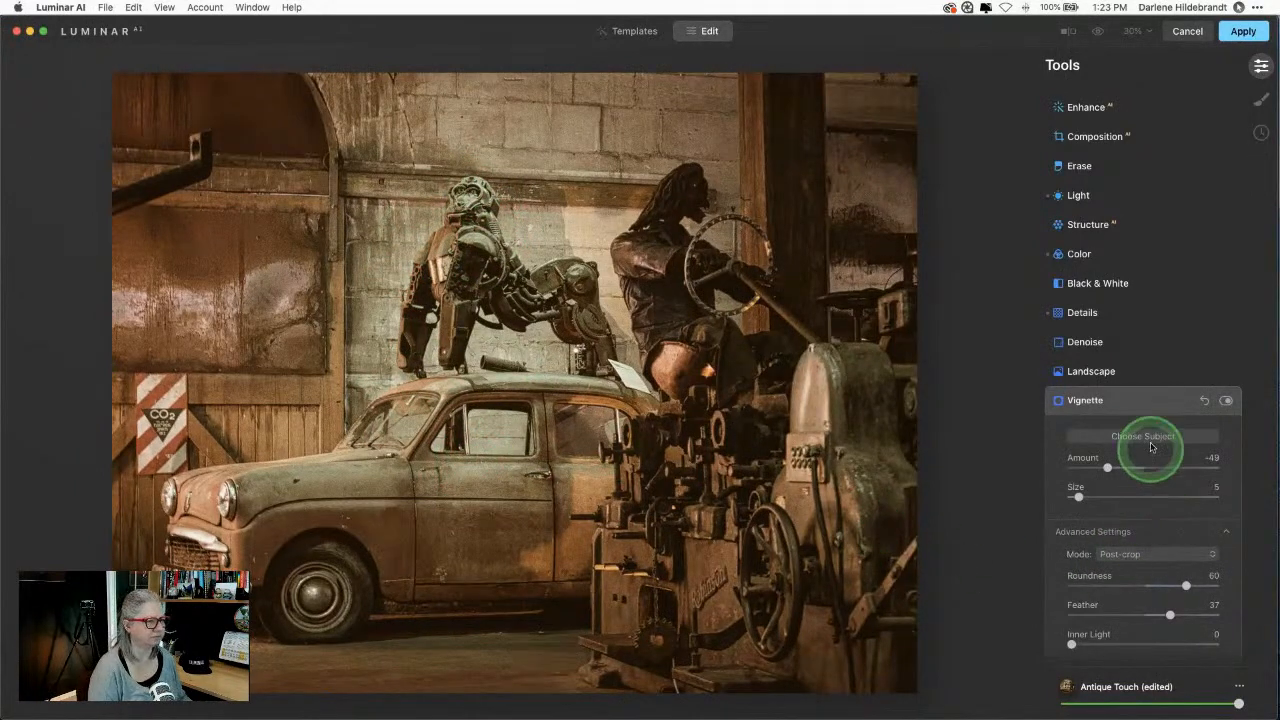
pyautogui.click(1143, 402)
pyautogui.click(1107, 309)
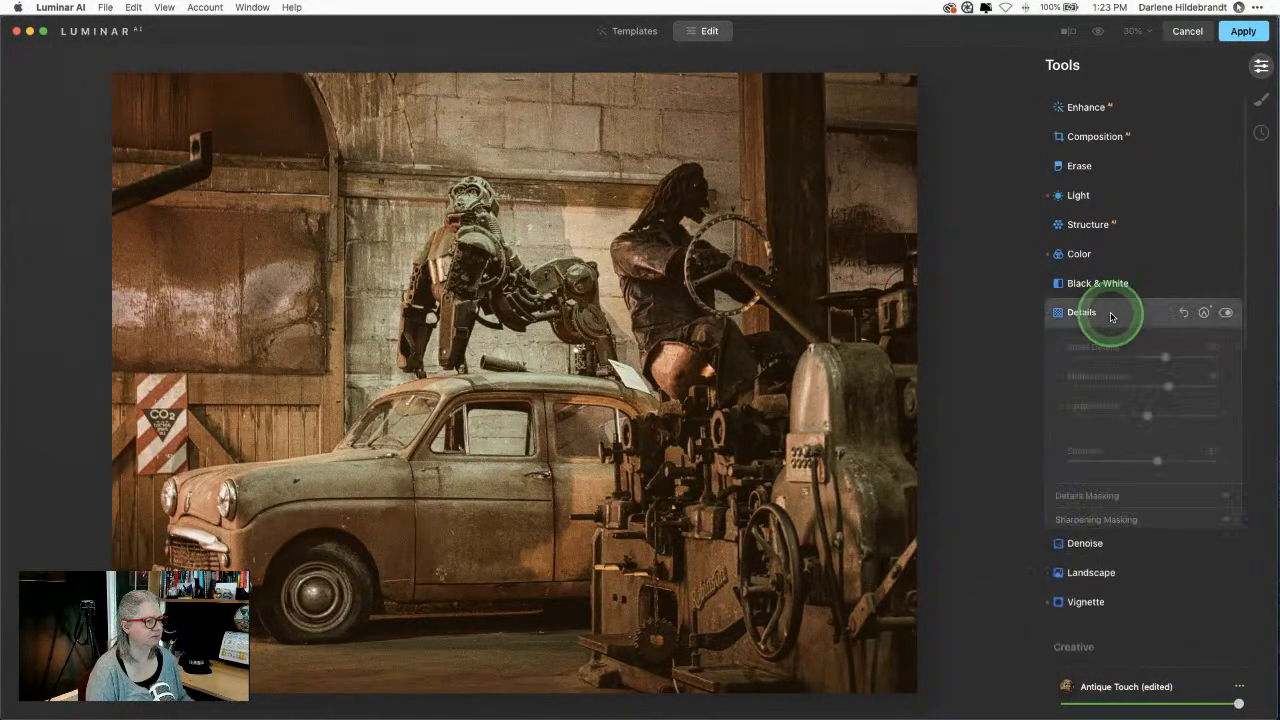
# Step: Try a radial mask on the Details adjustment, then clear it
pyautogui.click(1205, 313)
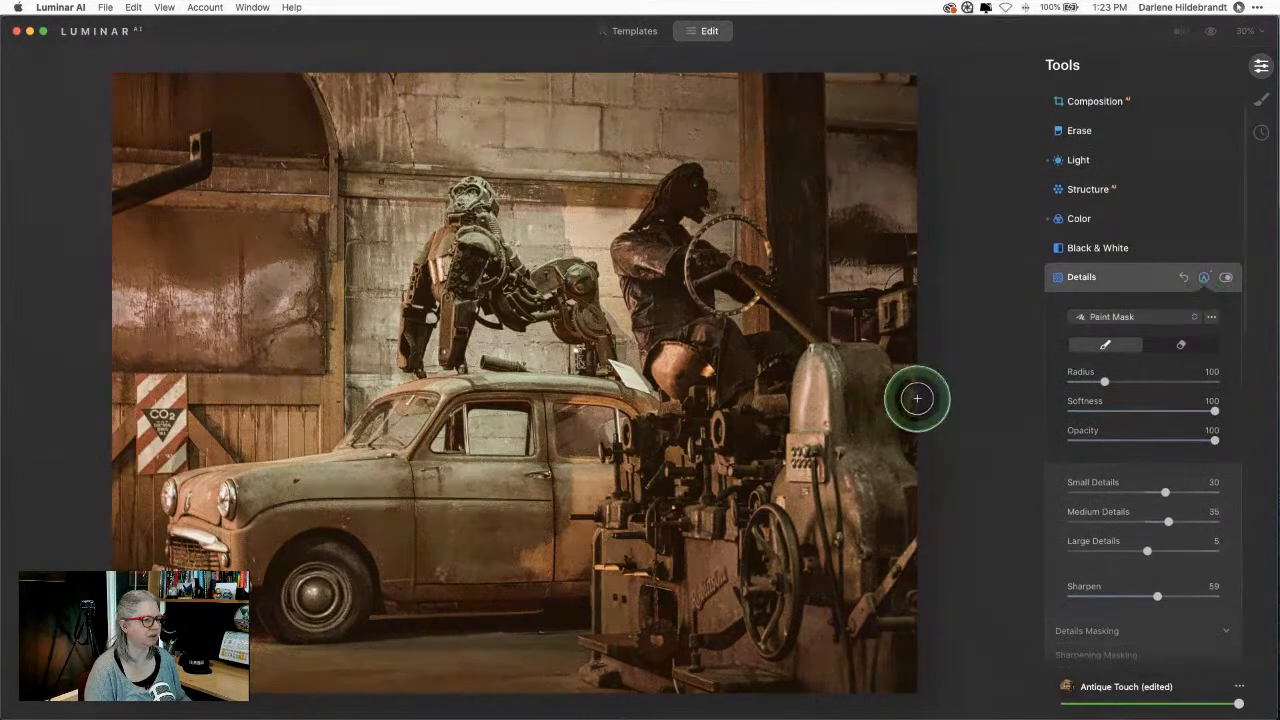
pyautogui.press('/')
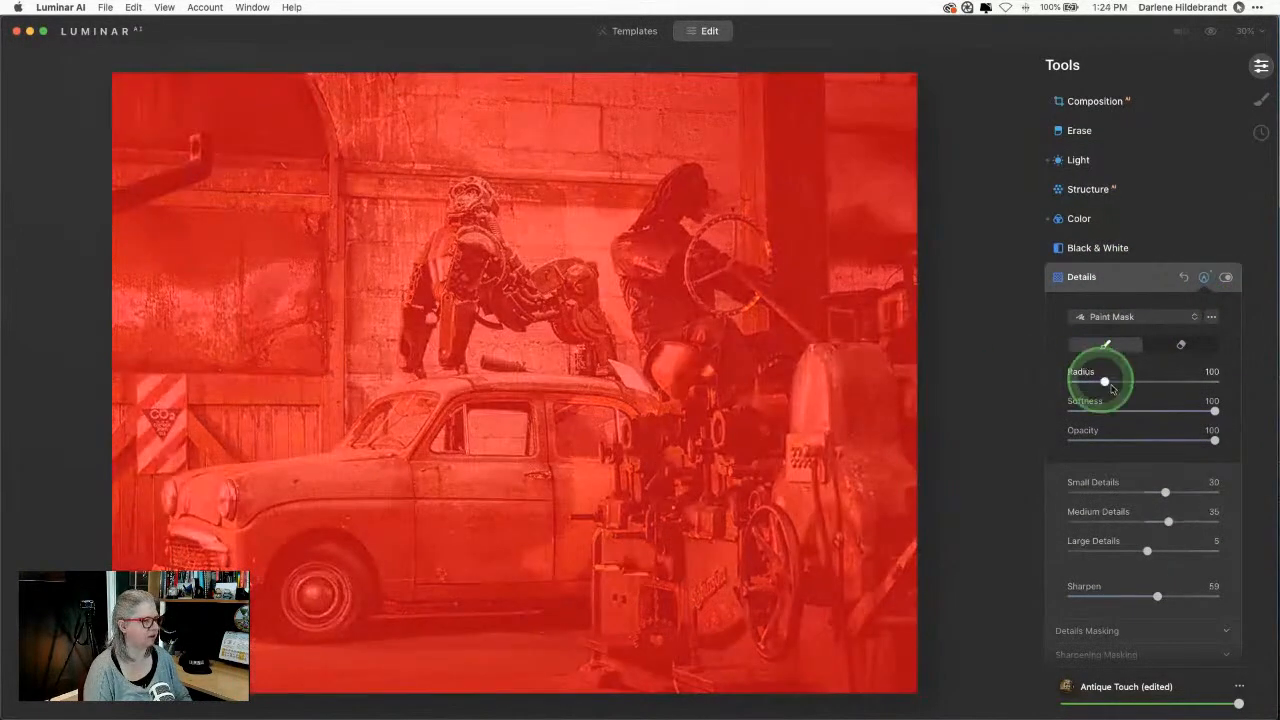
pyautogui.click(1129, 319)
pyautogui.click(562, 333)
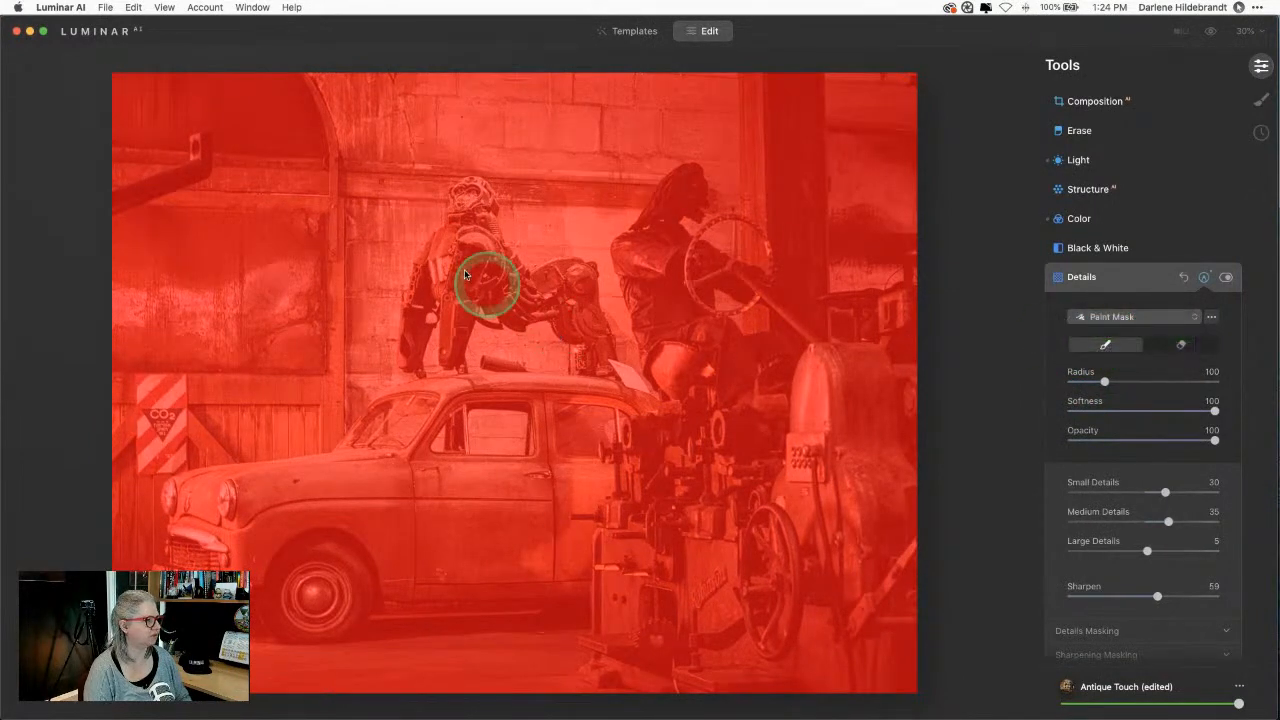
pyautogui.moveTo(464, 271)
pyautogui.mouseDown()
pyautogui.moveTo(478, 341)
pyautogui.moveTo(553, 390)
pyautogui.mouseUp()
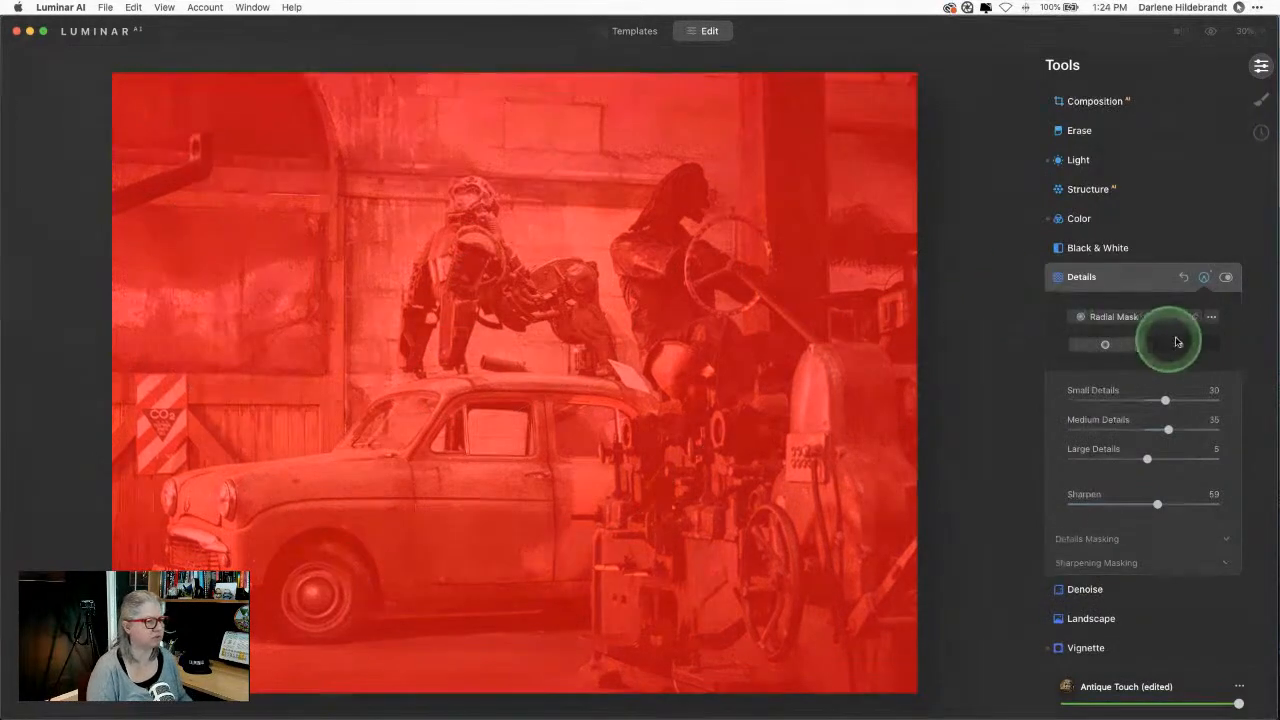
pyautogui.click(1211, 317)
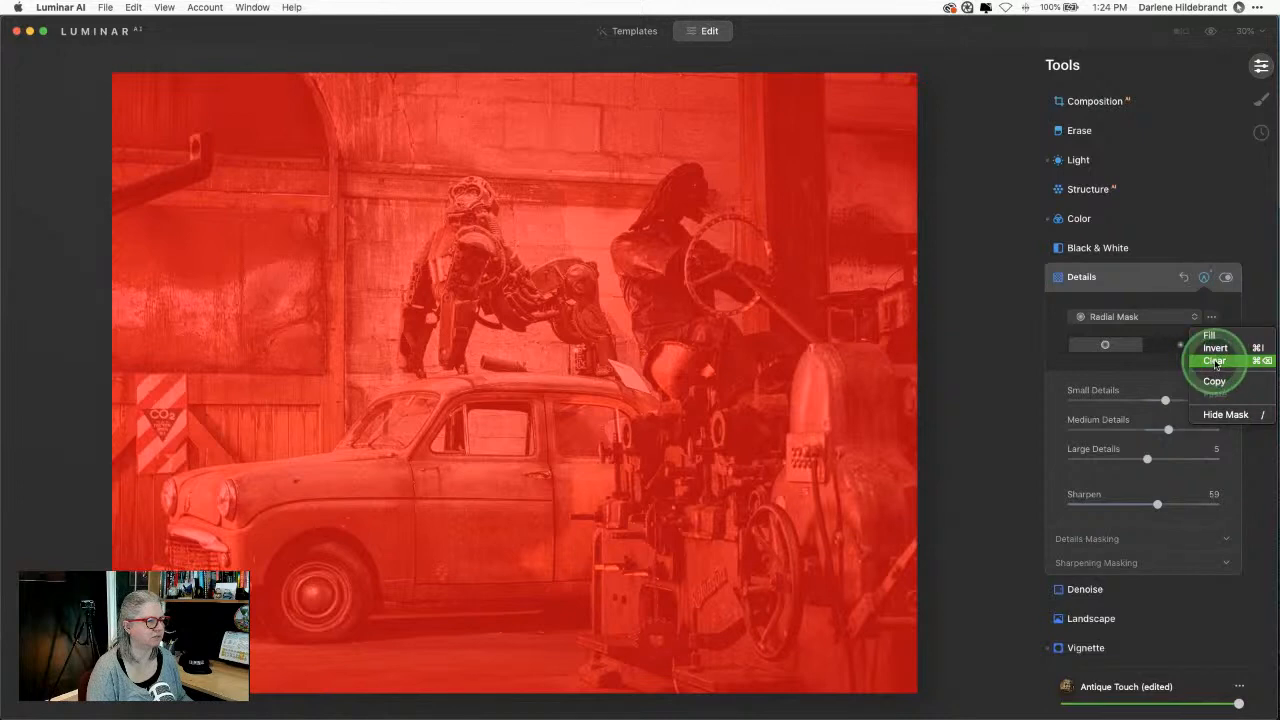
pyautogui.click(1214, 361)
# Step: Paint the Details mask over the car and robot with an enlarged brush
pyautogui.click(1113, 318)
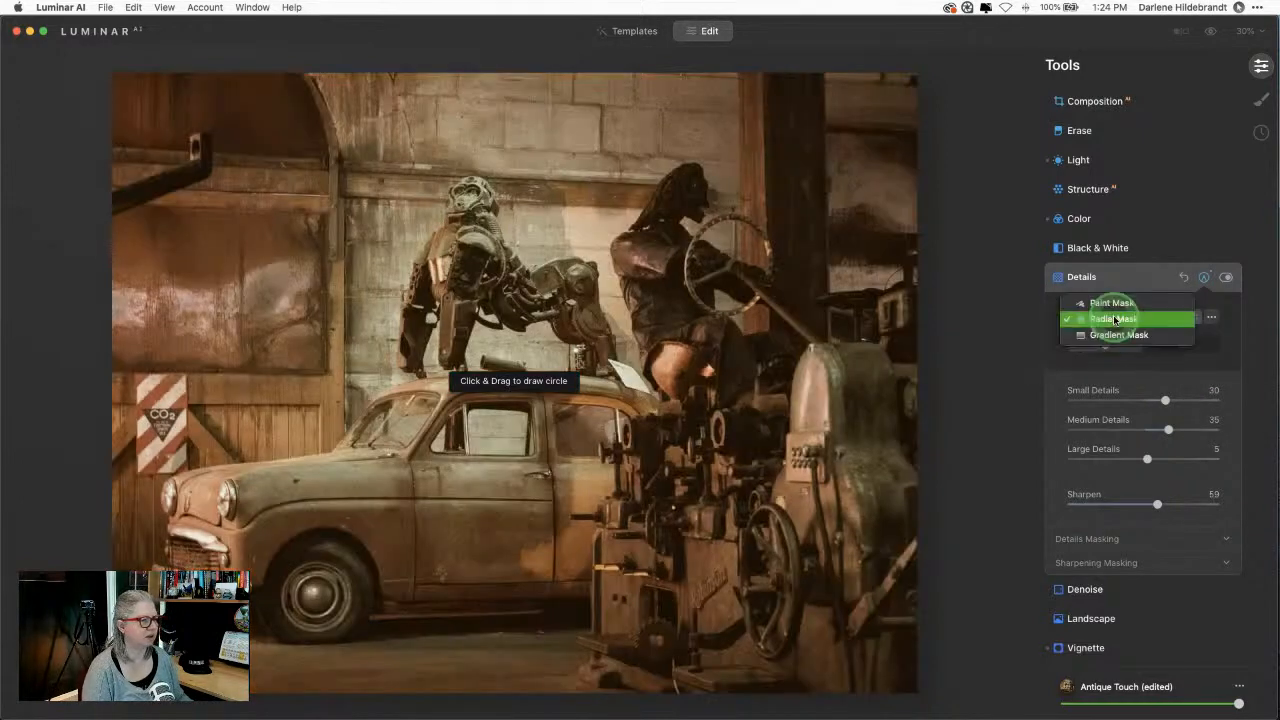
pyautogui.click(1111, 303)
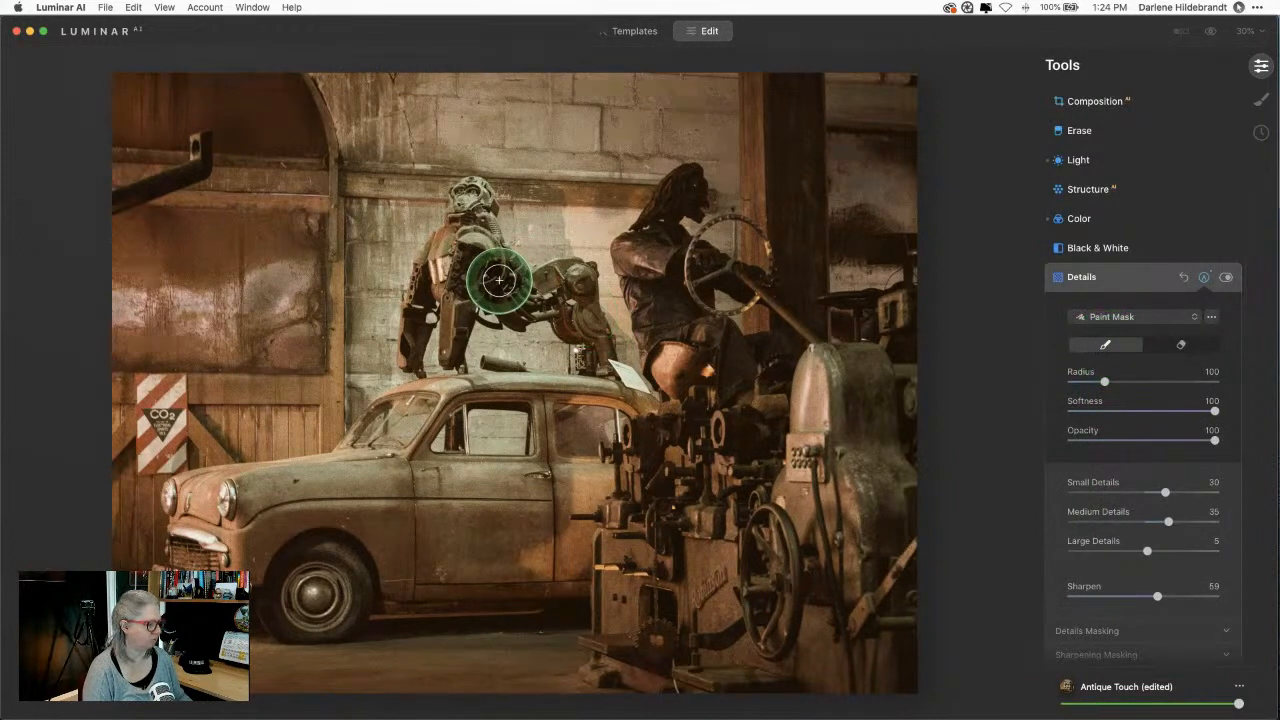
pyautogui.press(']')
pyautogui.press(']')
pyautogui.press(']')
pyautogui.moveTo(508, 286)
pyautogui.mouseDown()
pyautogui.moveTo(548, 281)
pyautogui.moveTo(609, 420)
pyautogui.moveTo(575, 447)
pyautogui.moveTo(572, 519)
pyautogui.moveTo(578, 467)
pyautogui.moveTo(483, 461)
pyautogui.moveTo(422, 490)
pyautogui.moveTo(385, 459)
pyautogui.moveTo(475, 403)
pyautogui.moveTo(403, 427)
pyautogui.moveTo(455, 267)
pyautogui.moveTo(391, 429)
pyautogui.moveTo(313, 464)
pyautogui.moveTo(410, 494)
pyautogui.moveTo(515, 501)
pyautogui.moveTo(233, 493)
pyautogui.moveTo(398, 489)
pyautogui.moveTo(313, 460)
pyautogui.moveTo(341, 403)
pyautogui.moveTo(452, 315)
pyautogui.moveTo(475, 266)
pyautogui.moveTo(586, 319)
pyautogui.moveTo(576, 285)
pyautogui.moveTo(616, 391)
pyautogui.moveTo(616, 436)
pyautogui.moveTo(588, 495)
pyautogui.mouseUp()
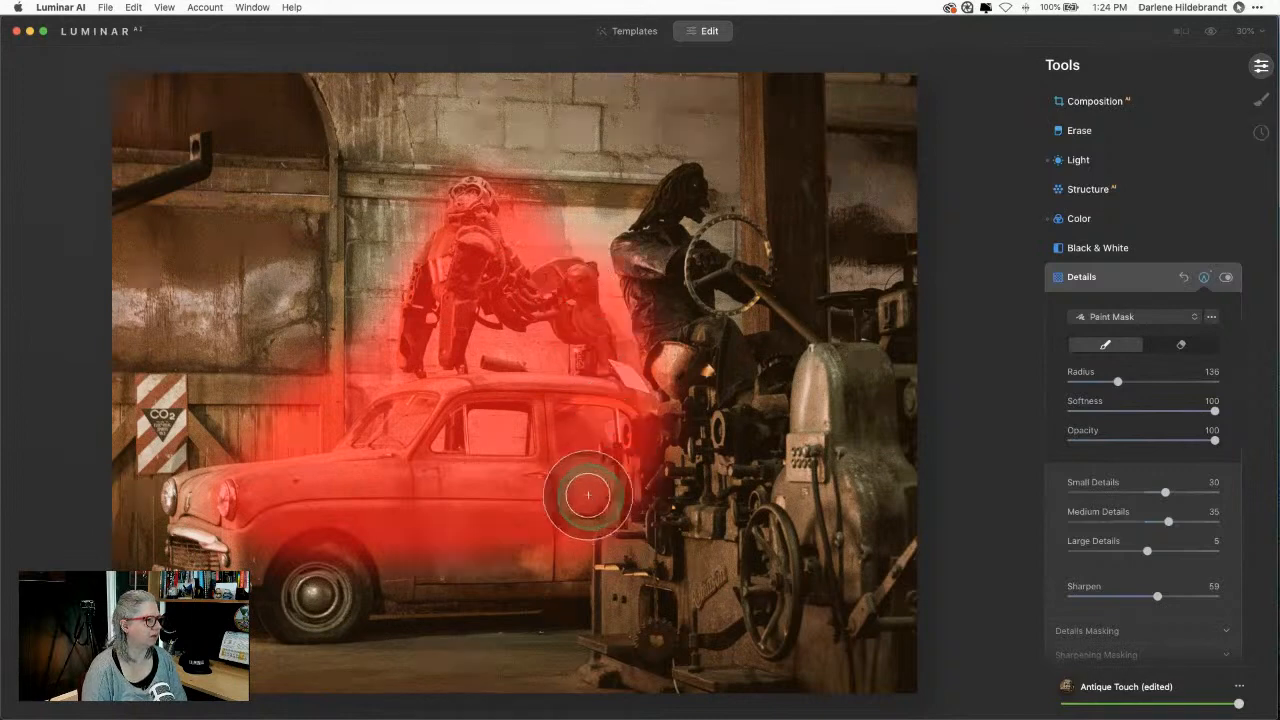
pyautogui.moveTo(451, 257)
pyautogui.mouseDown()
pyautogui.moveTo(477, 188)
pyautogui.moveTo(445, 242)
pyautogui.moveTo(576, 420)
pyautogui.moveTo(466, 474)
pyautogui.moveTo(560, 540)
pyautogui.mouseUp()
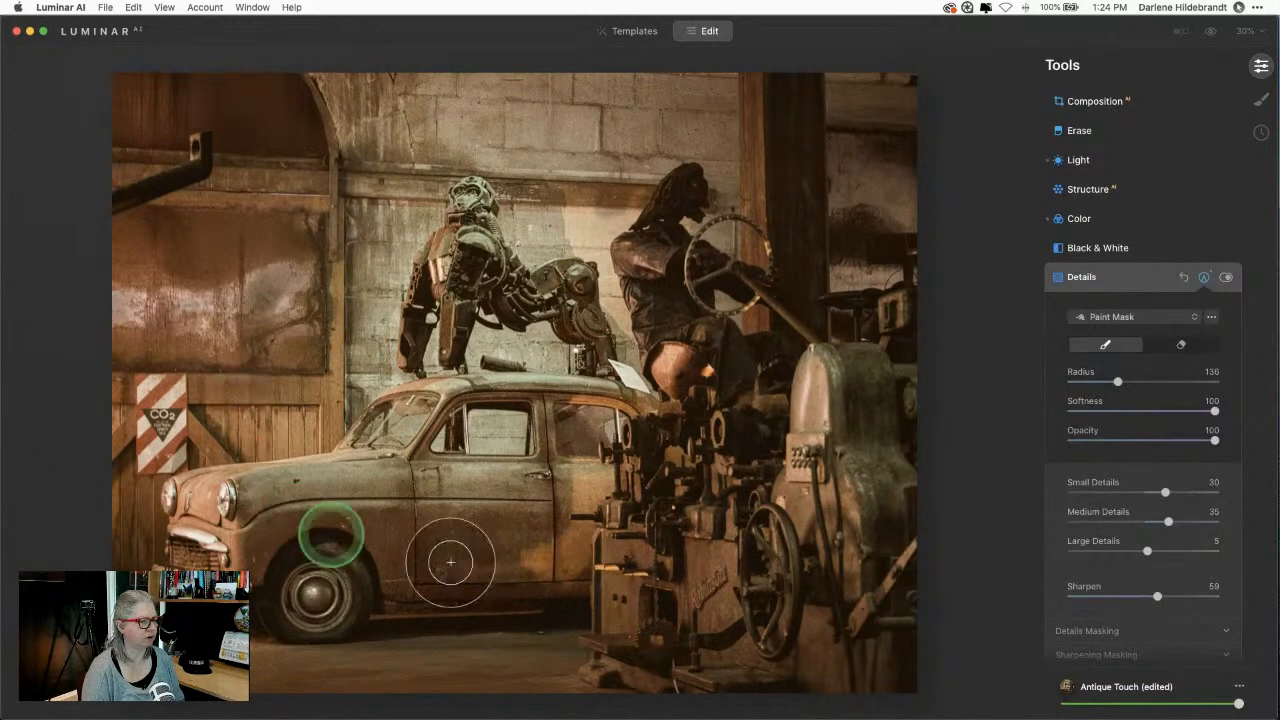
pyautogui.click(1205, 280)
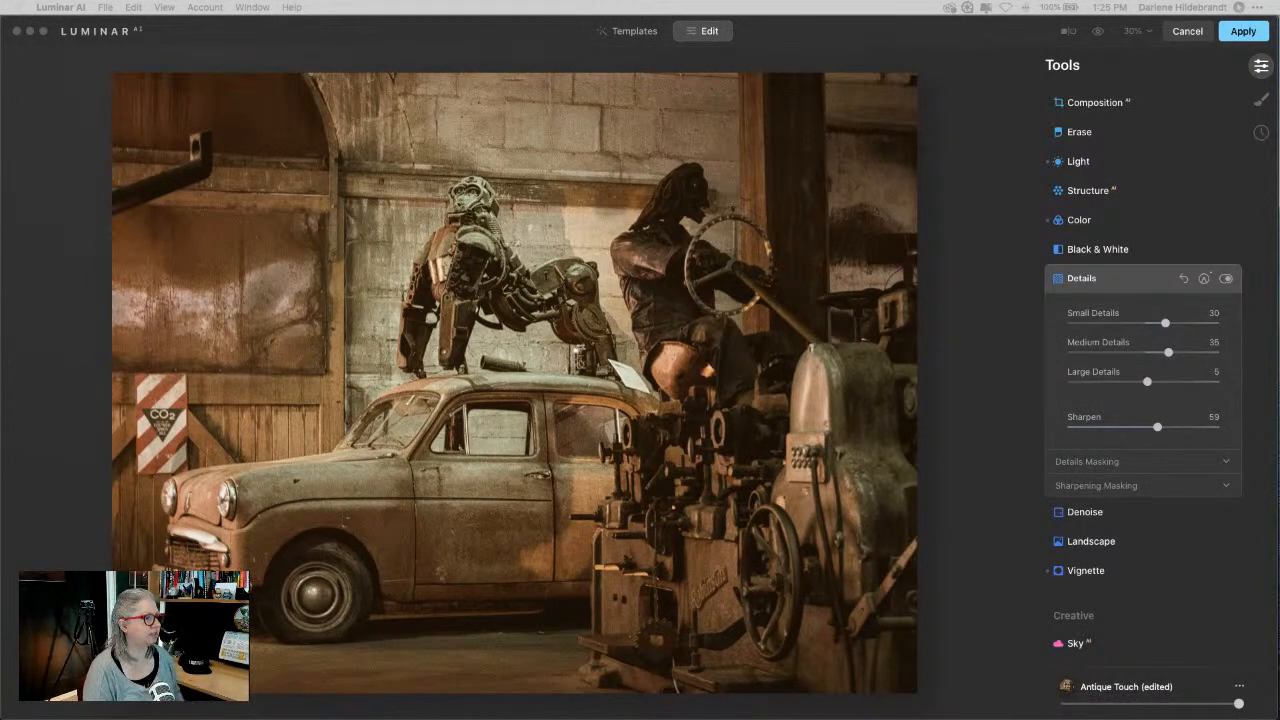
# Step: Copy the Details mask, then open Structure and raise its Amount and Boost strongly
pyautogui.click(951, 226)
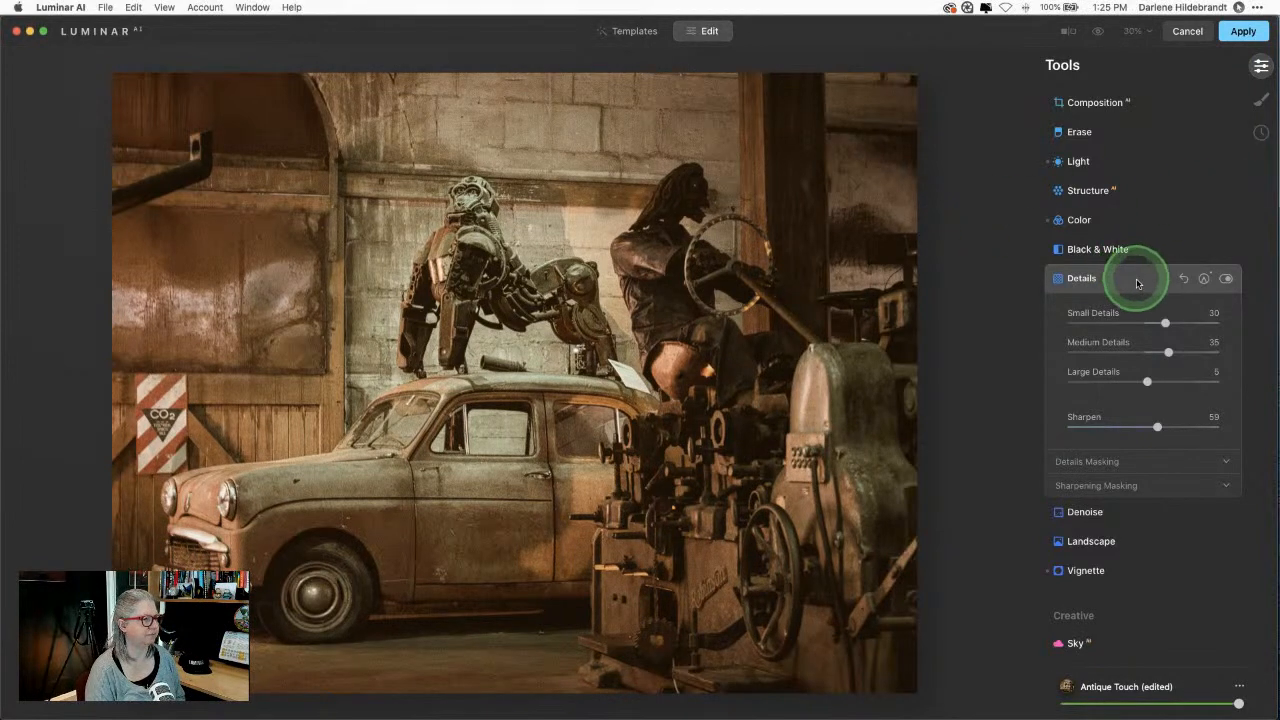
pyautogui.click(1204, 278)
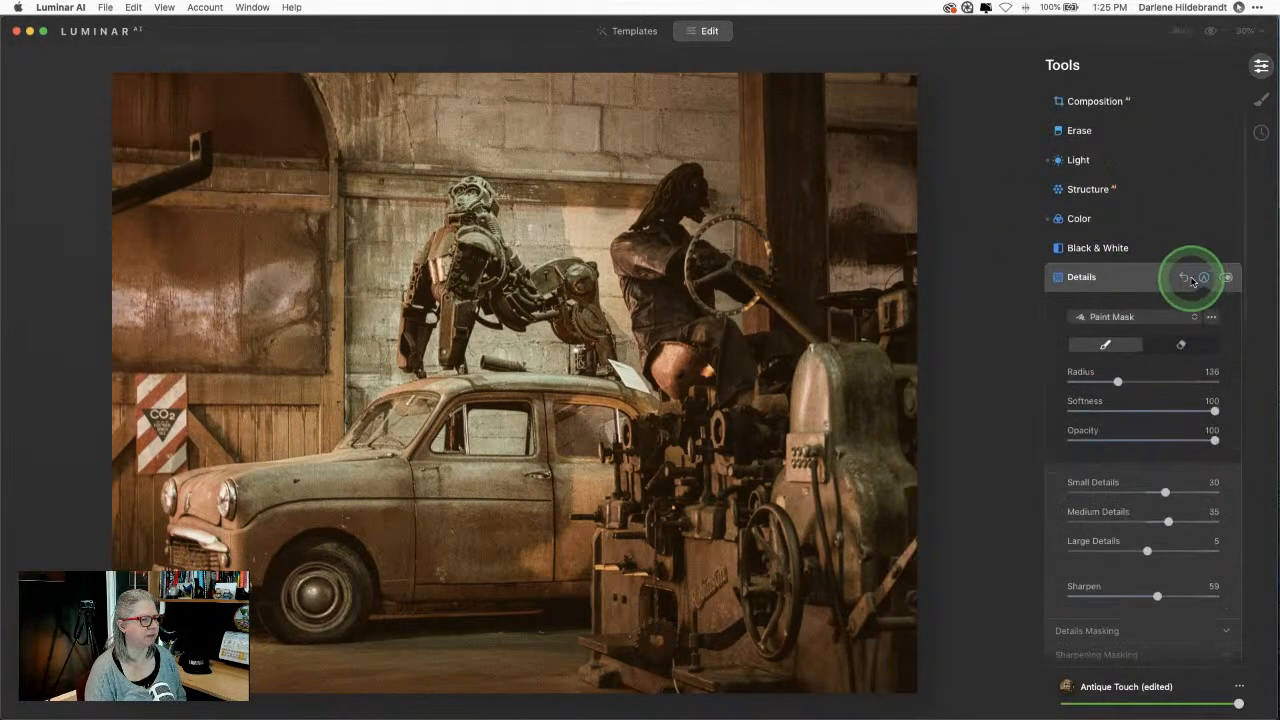
pyautogui.click(1211, 316)
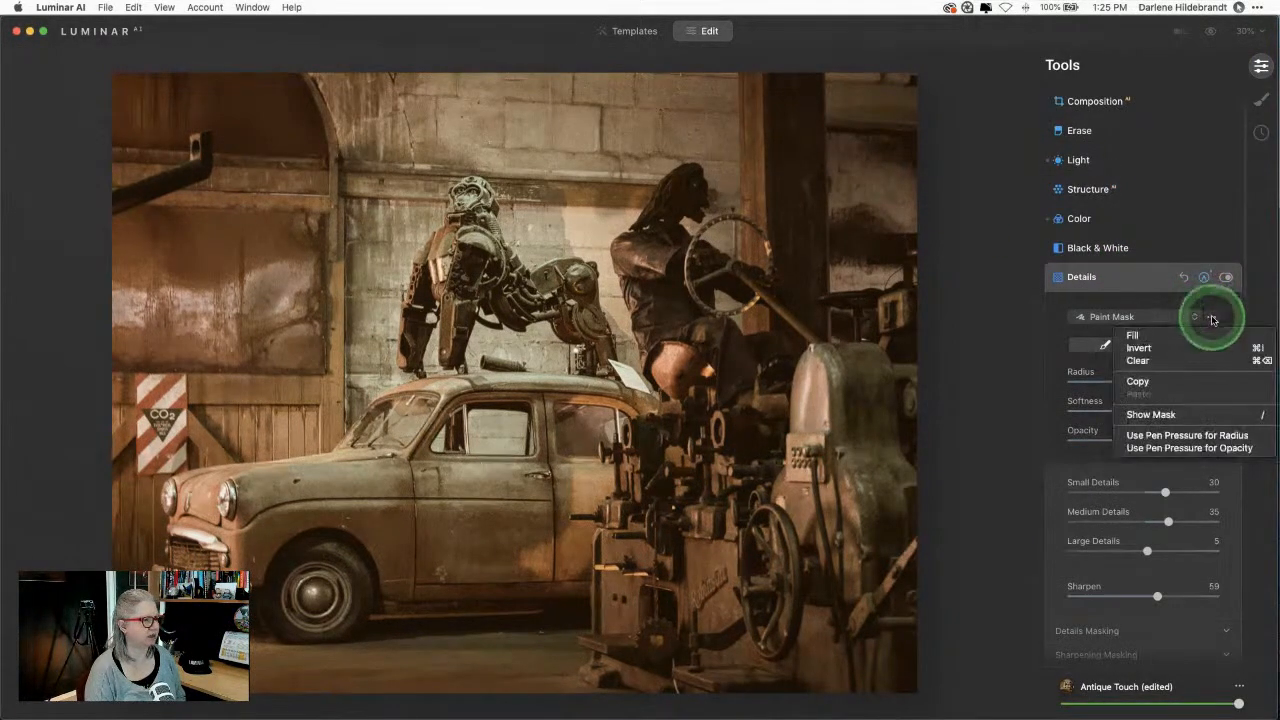
pyautogui.click(1146, 381)
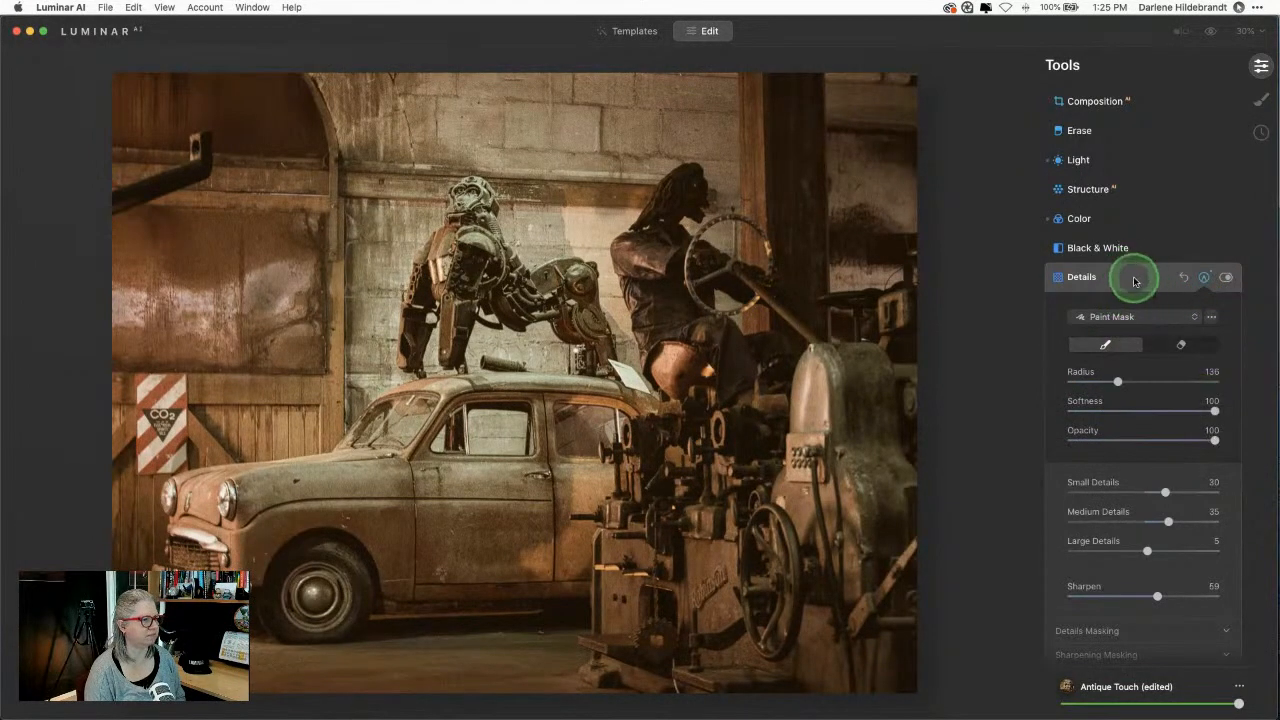
pyautogui.click(1134, 278)
pyautogui.click(1105, 189)
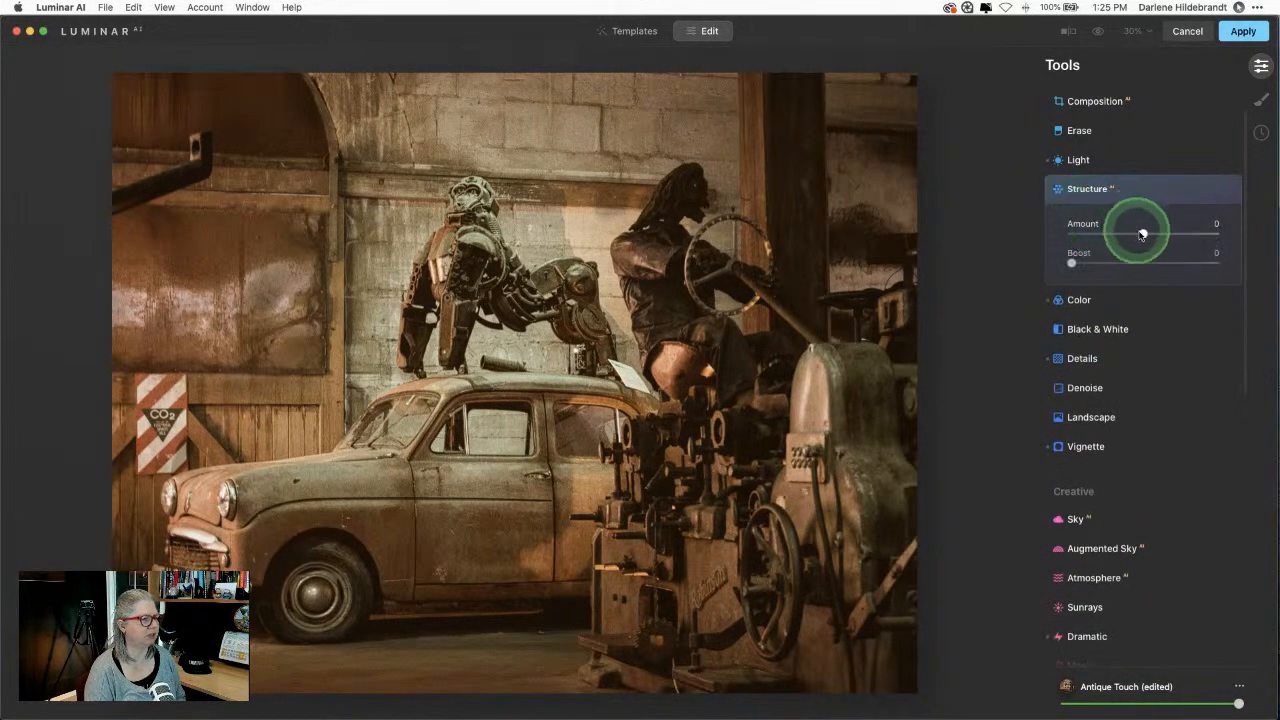
pyautogui.moveTo(1142, 234); pyautogui.dragTo(1207, 234)
pyautogui.moveTo(1071, 262); pyautogui.dragTo(1177, 267)
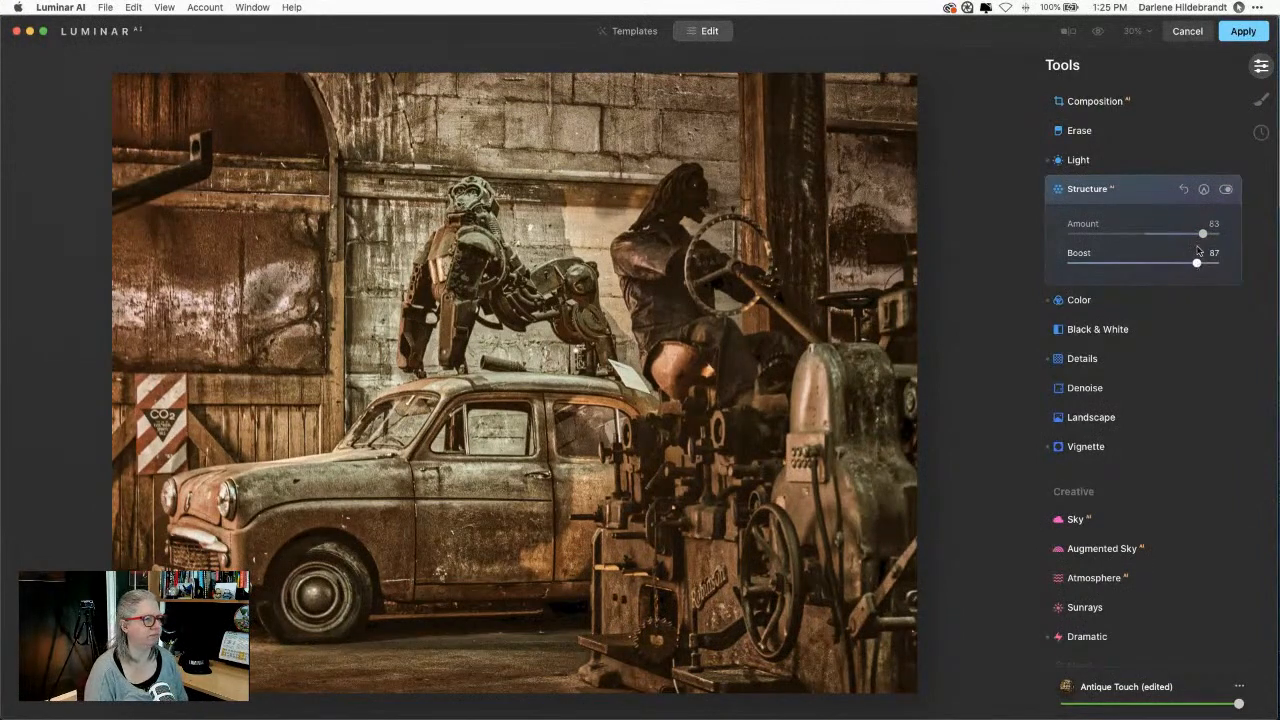
# Step: Paste the copied mask onto Structure and lower Boost to 47, Amount to about 73
pyautogui.click(1203, 190)
pyautogui.click(1211, 229)
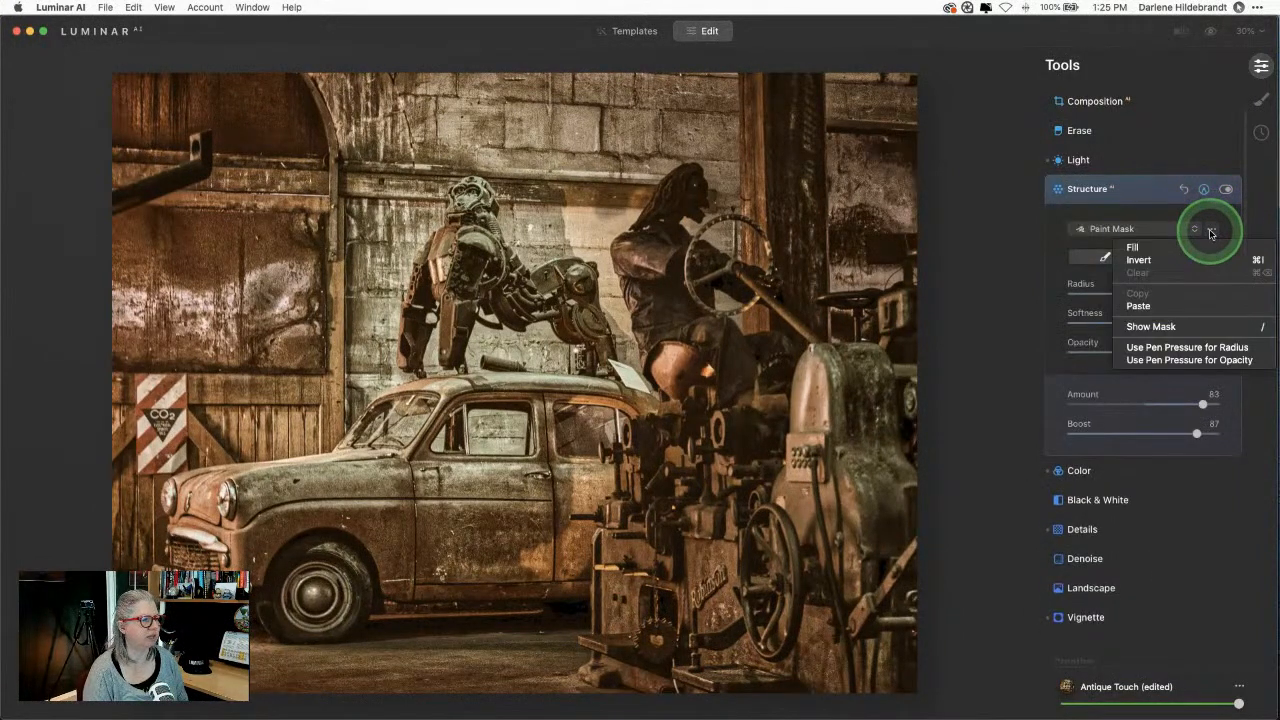
pyautogui.click(1166, 307)
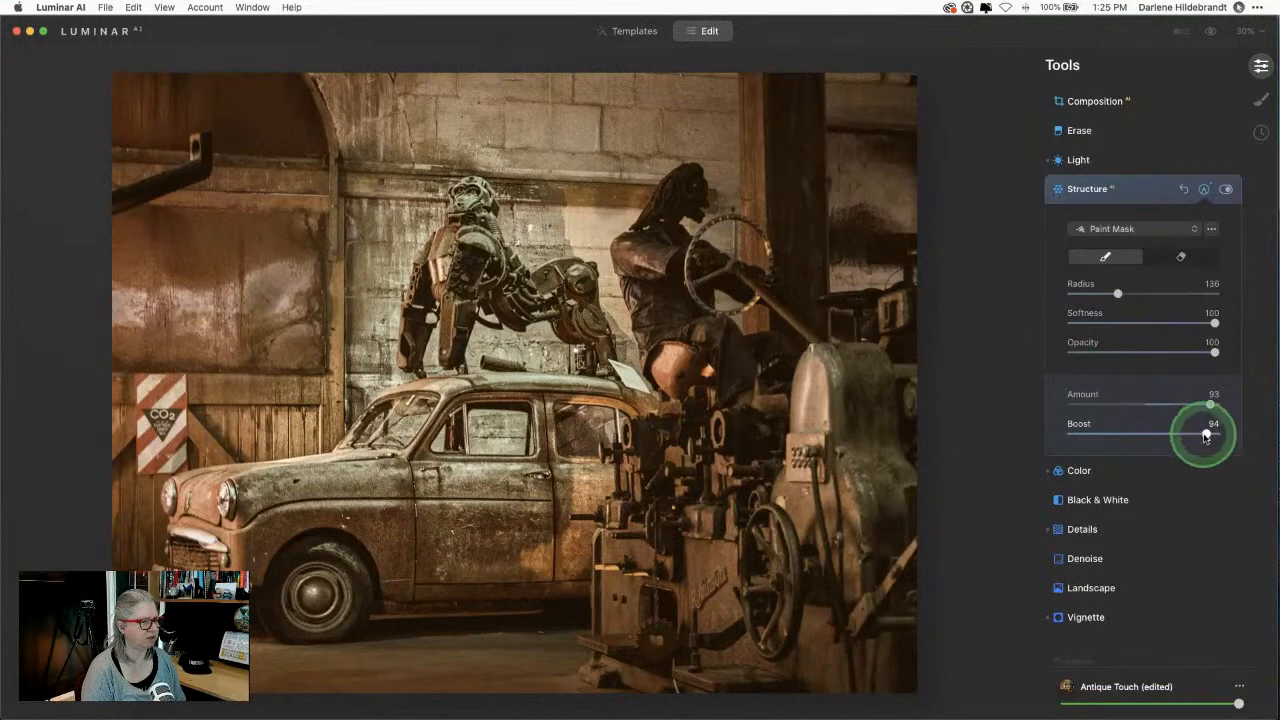
pyautogui.moveTo(1205, 433); pyautogui.dragTo(1139, 433)
pyautogui.moveTo(1203, 406); pyautogui.dragTo(1197, 406)
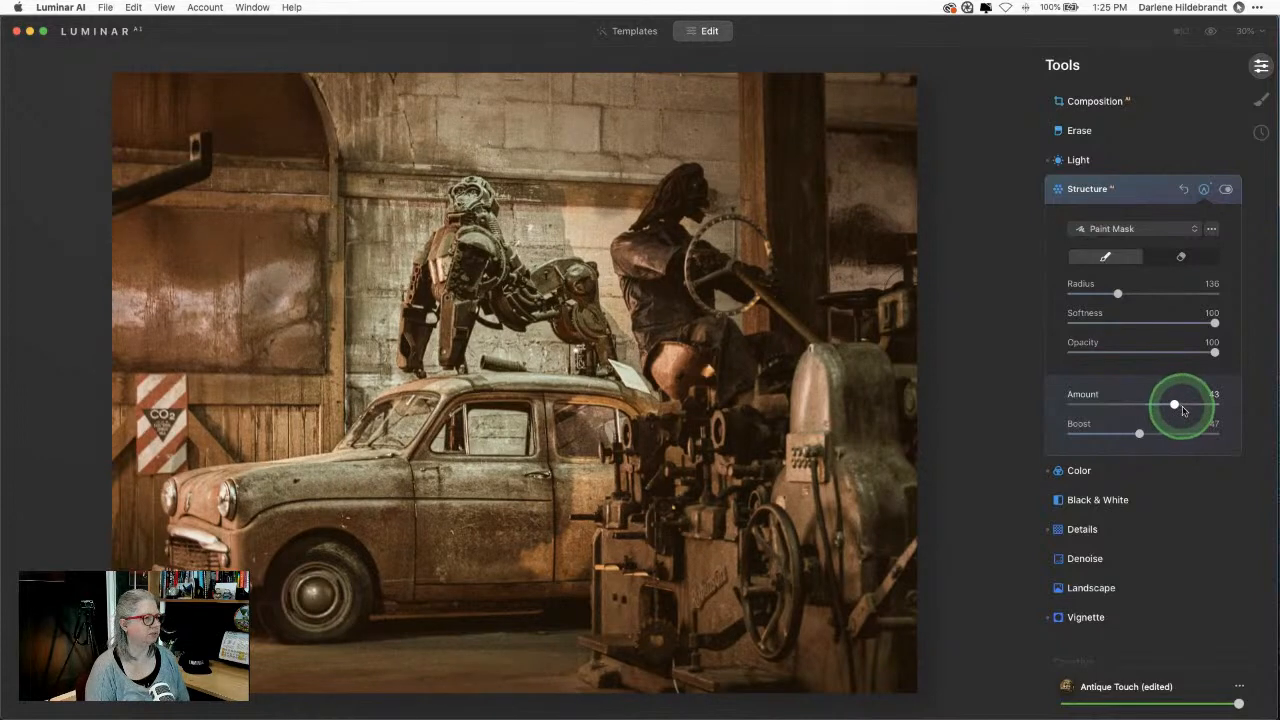
pyautogui.click(1147, 199)
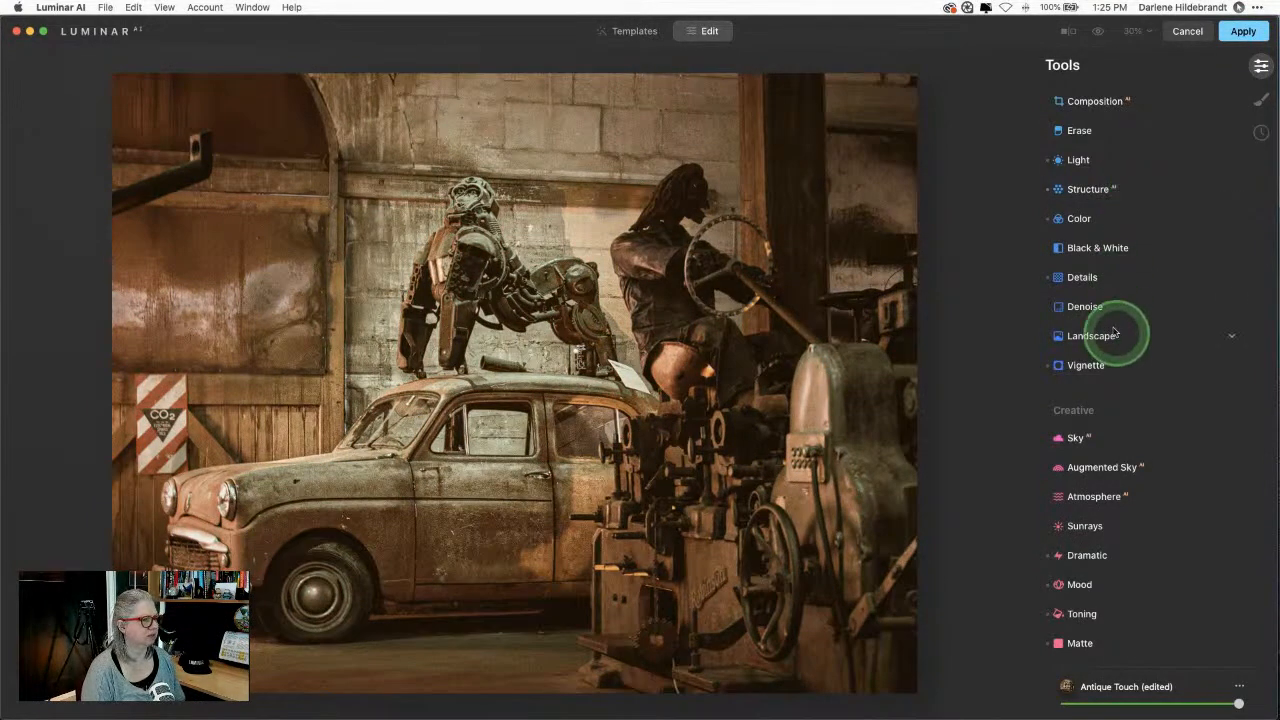
# Step: Raise Large Details so Details read Small 9, Medium 53, Large 18, then collapse Details
pyautogui.click(1100, 278)
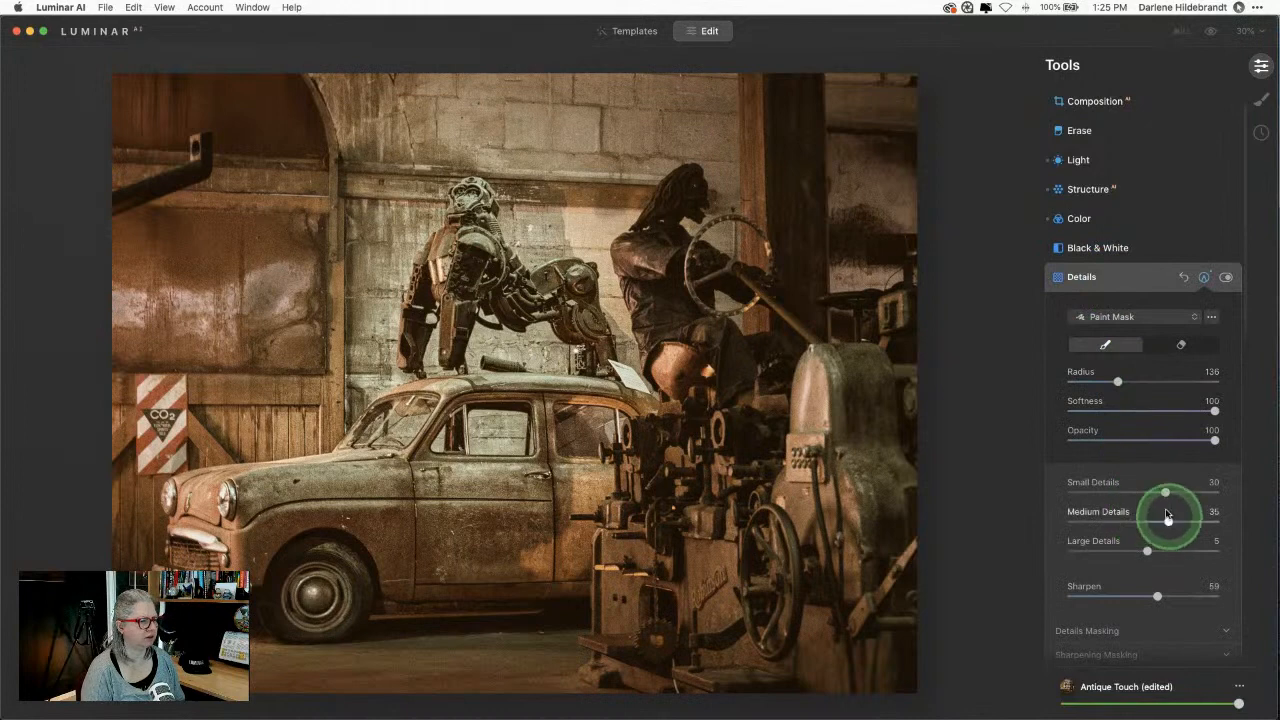
pyautogui.moveTo(1147, 553); pyautogui.dragTo(1175, 496)
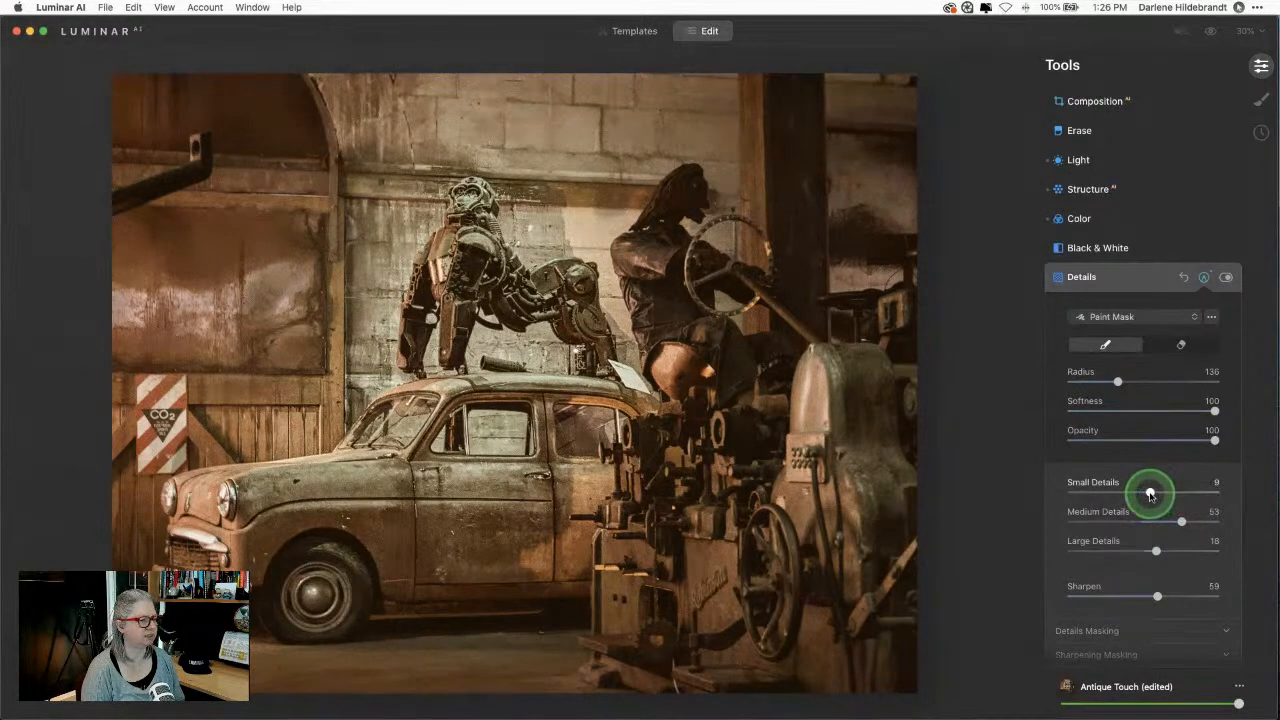
pyautogui.click(1135, 281)
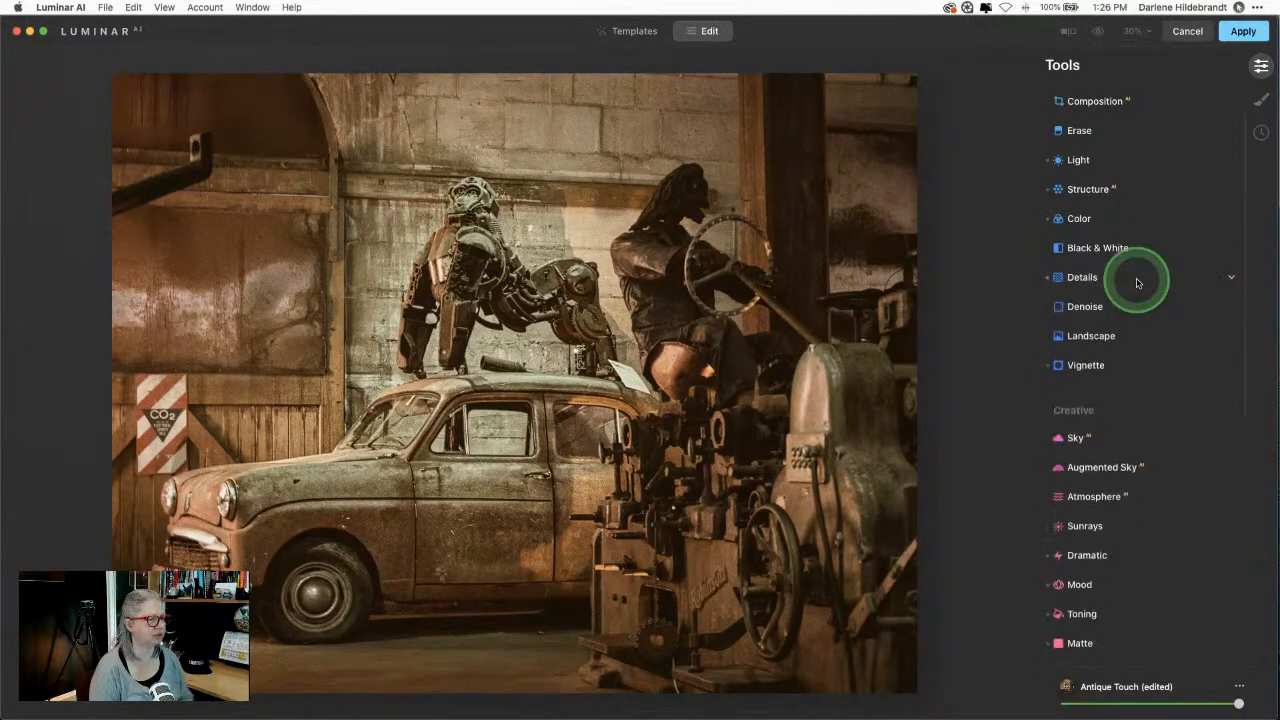
# Step: Look through the Face and Skin adjustment settings without changing them
pyautogui.scroll(-10, 1119, 373)
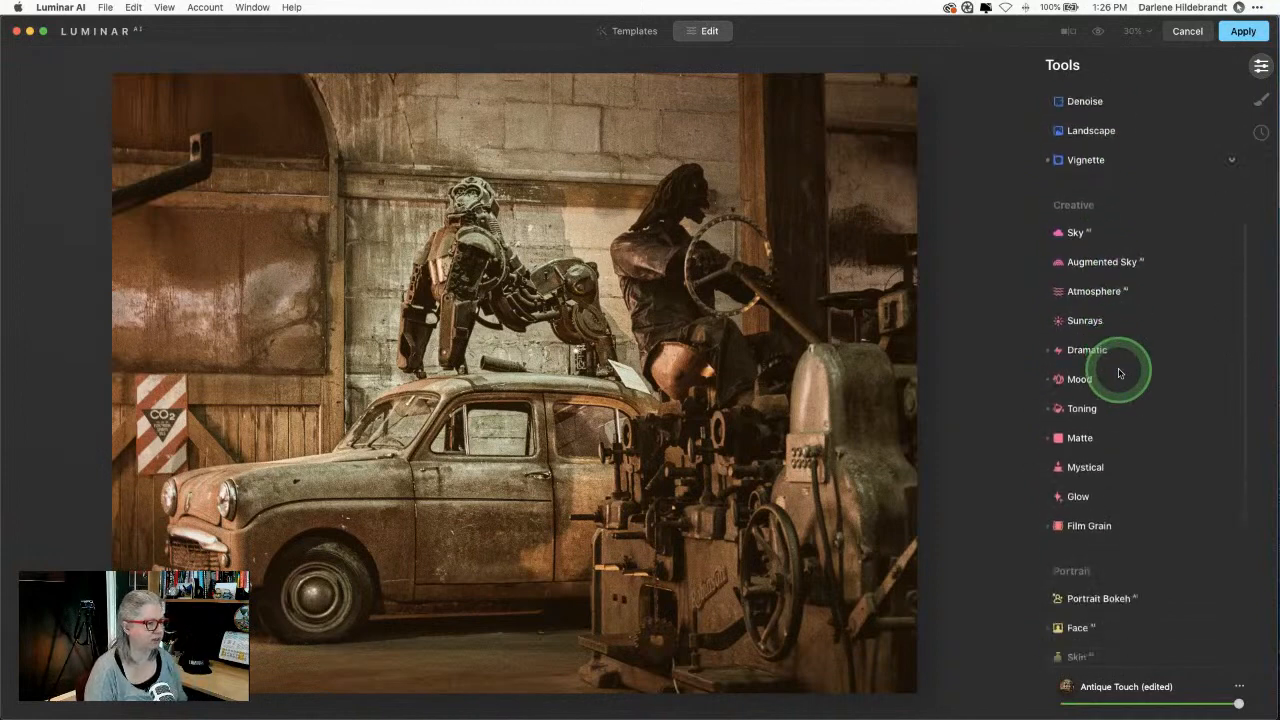
pyautogui.click(1100, 360)
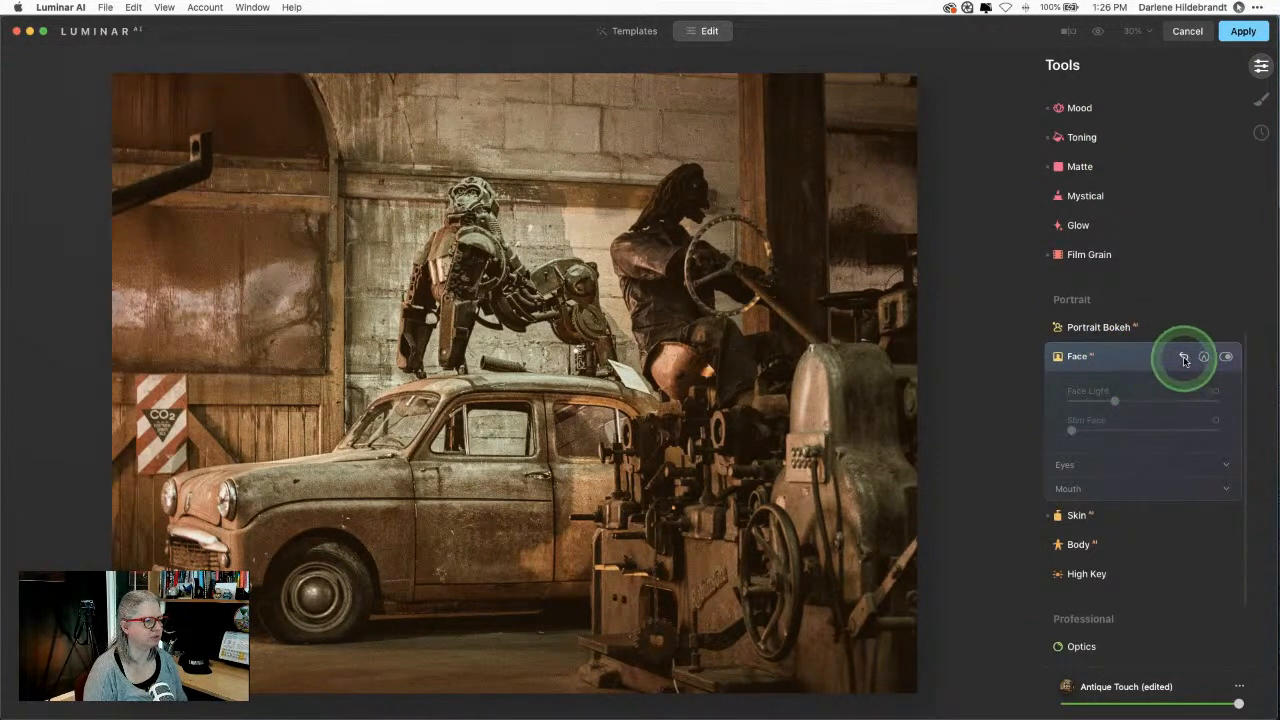
pyautogui.click(1120, 357)
pyautogui.click(1123, 391)
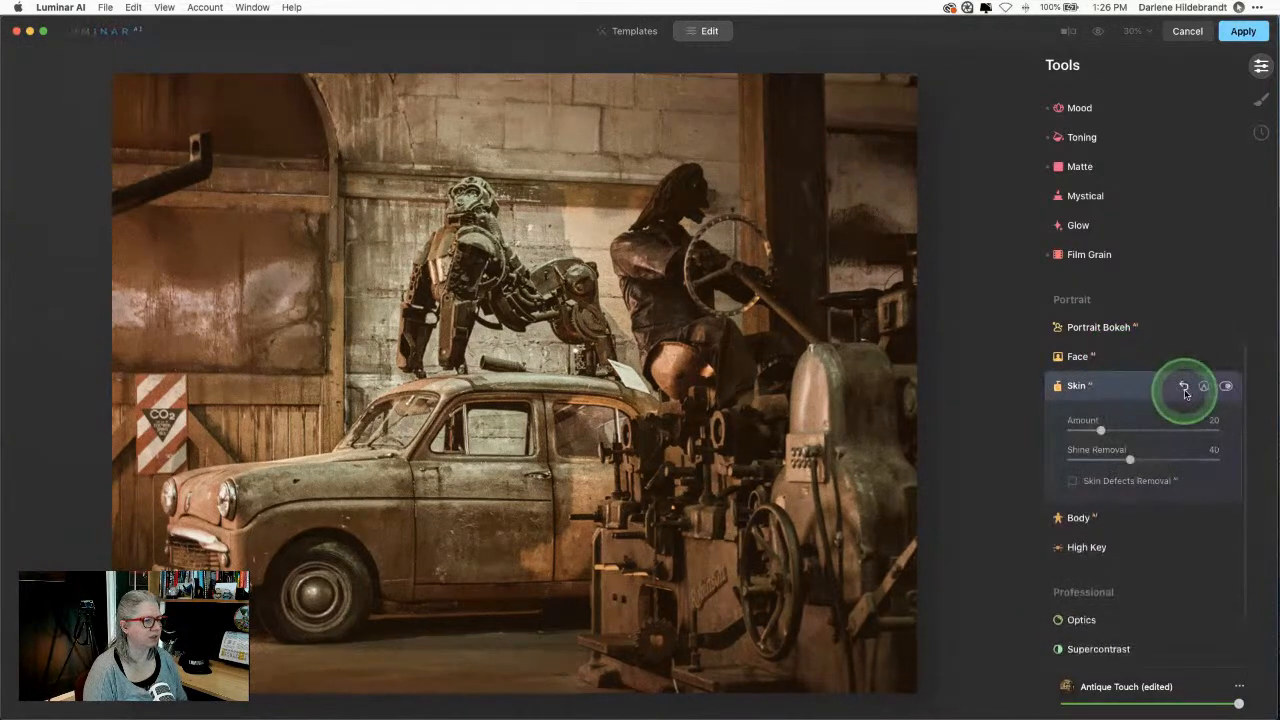
pyautogui.click(1151, 391)
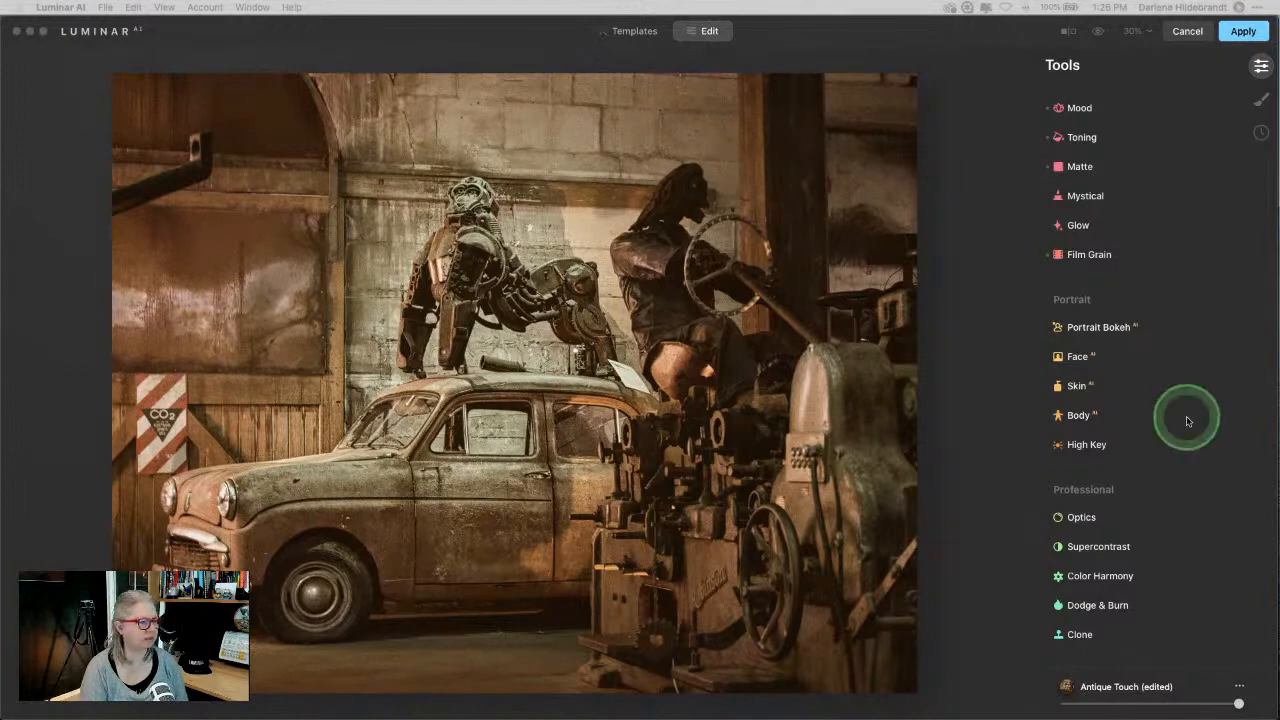
pyautogui.click(984, 360)
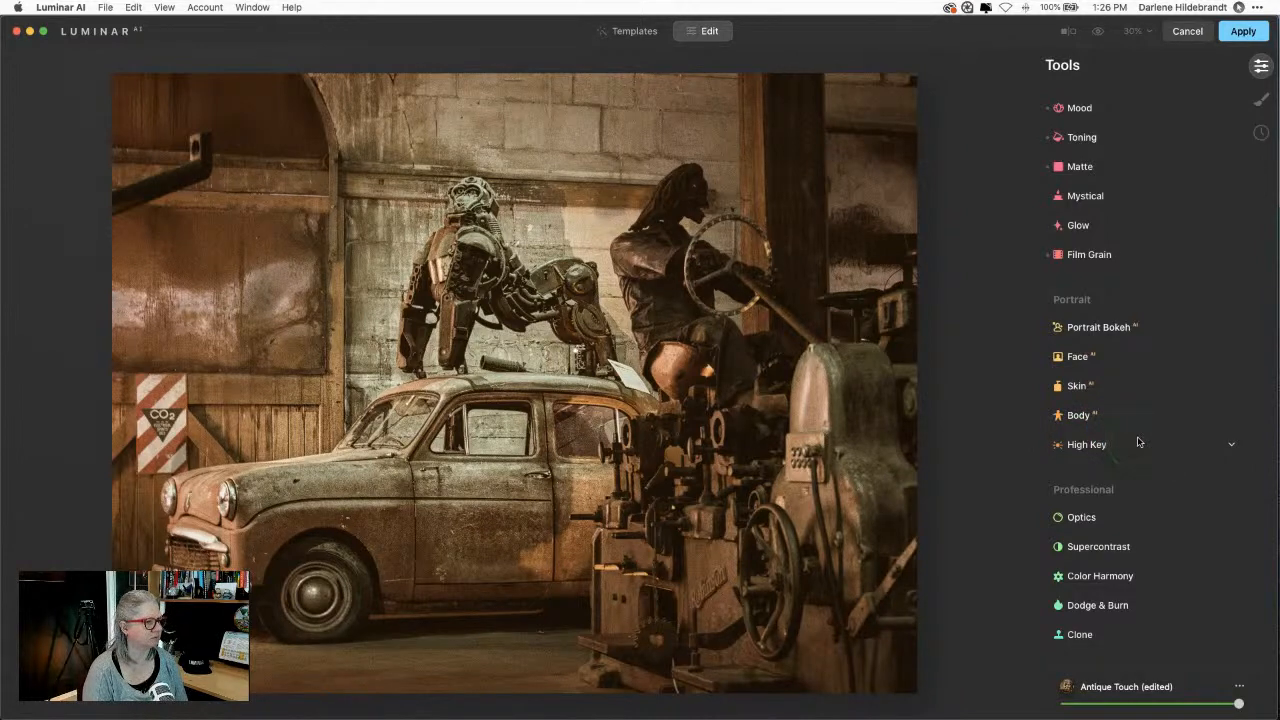
# Step: Set Film Grain Amount to 28, keeping Size 30 and Roughness 40
pyautogui.scroll(2, 1139, 442)
pyautogui.click(1108, 338)
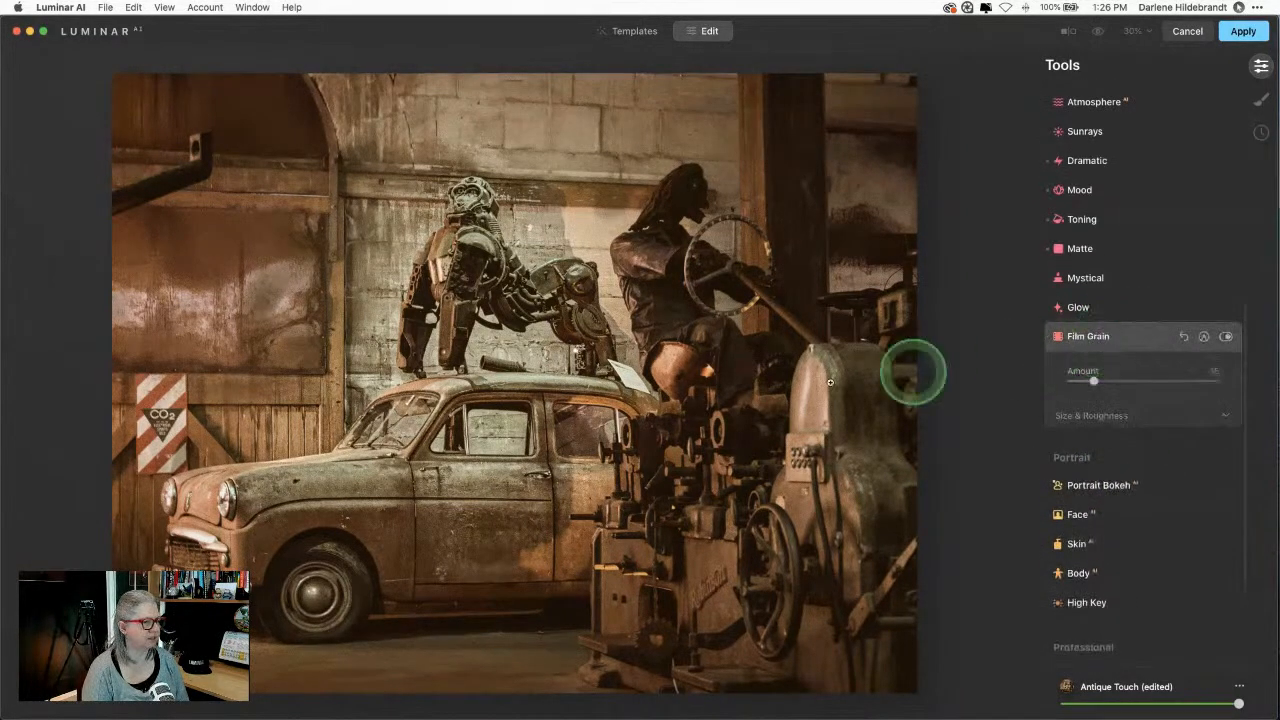
pyautogui.click(1094, 416)
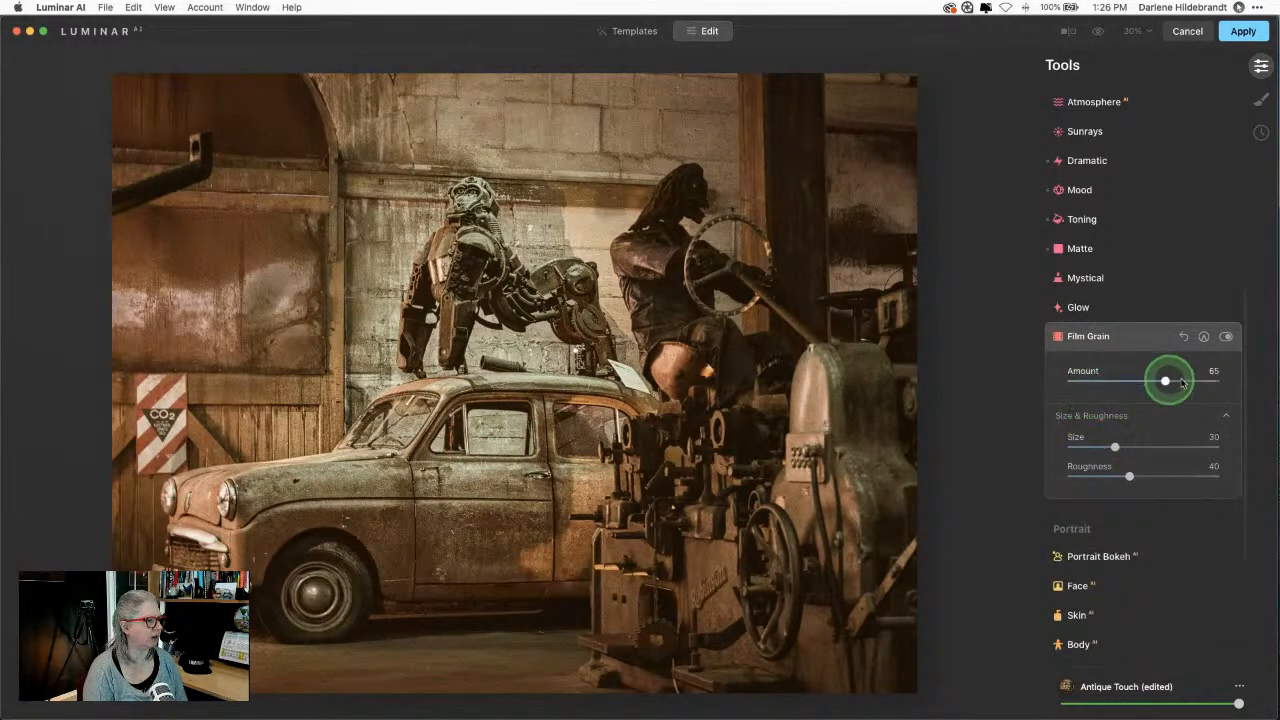
pyautogui.moveTo(1182, 383); pyautogui.dragTo(1146, 385)
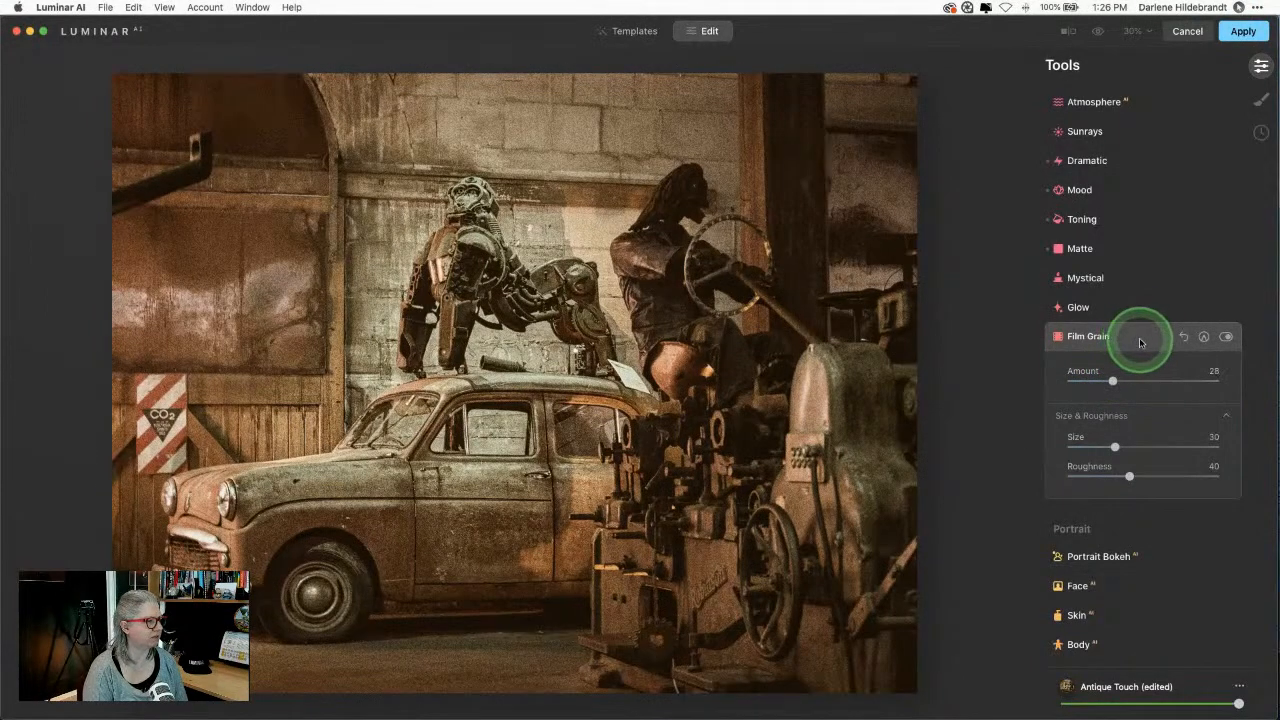
pyautogui.click(1140, 343)
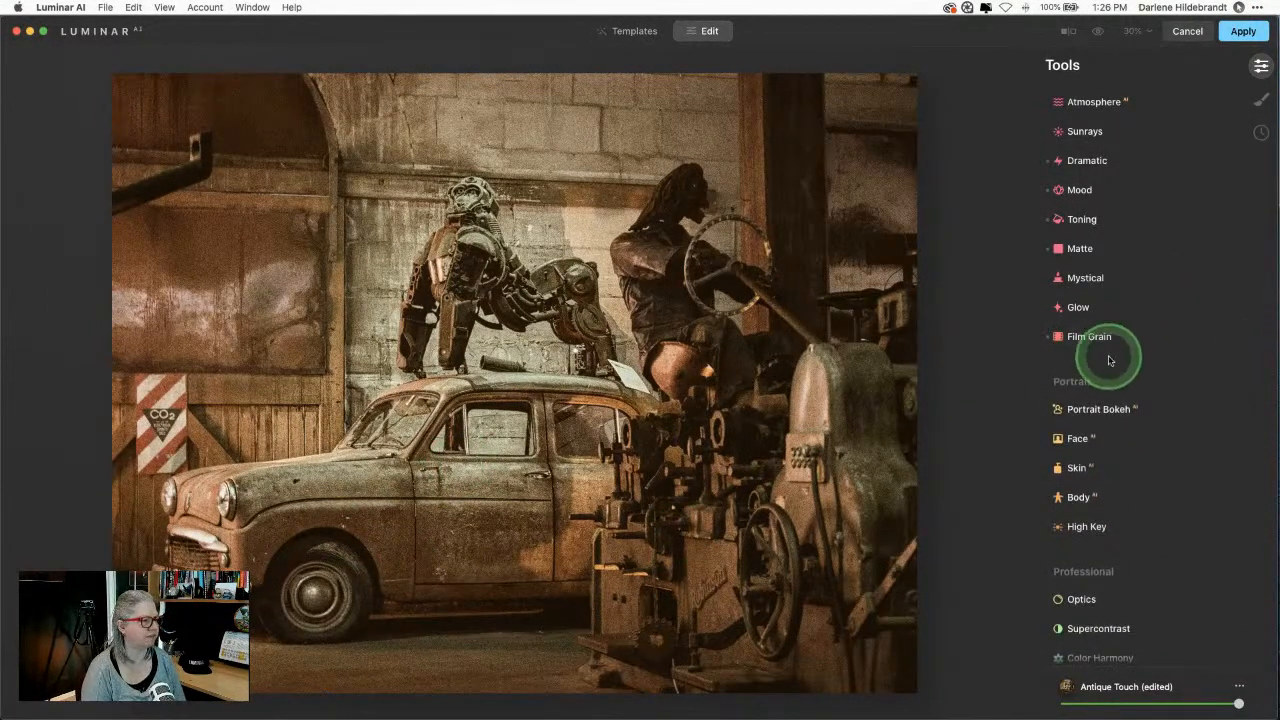
# Step: In Color's HSL Saturation, set Red to -100 and Orange to -48
pyautogui.scroll(3, 1108, 360)
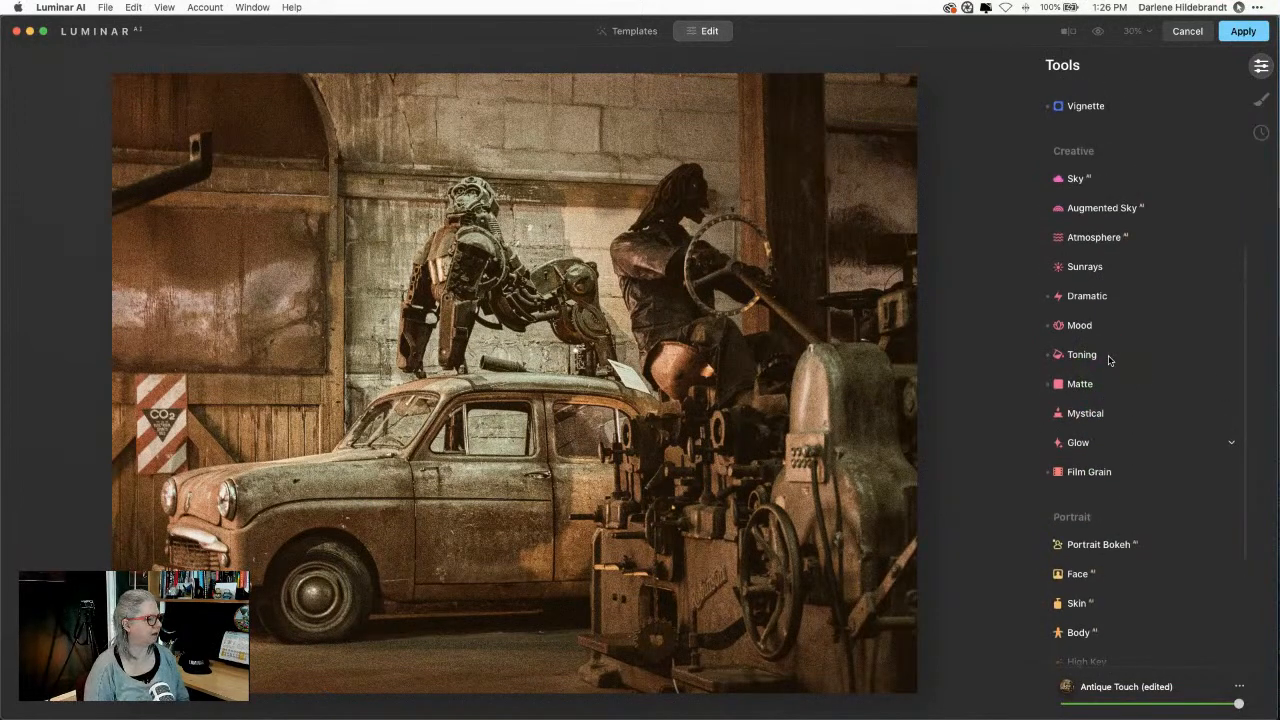
pyautogui.scroll(6, 1108, 360)
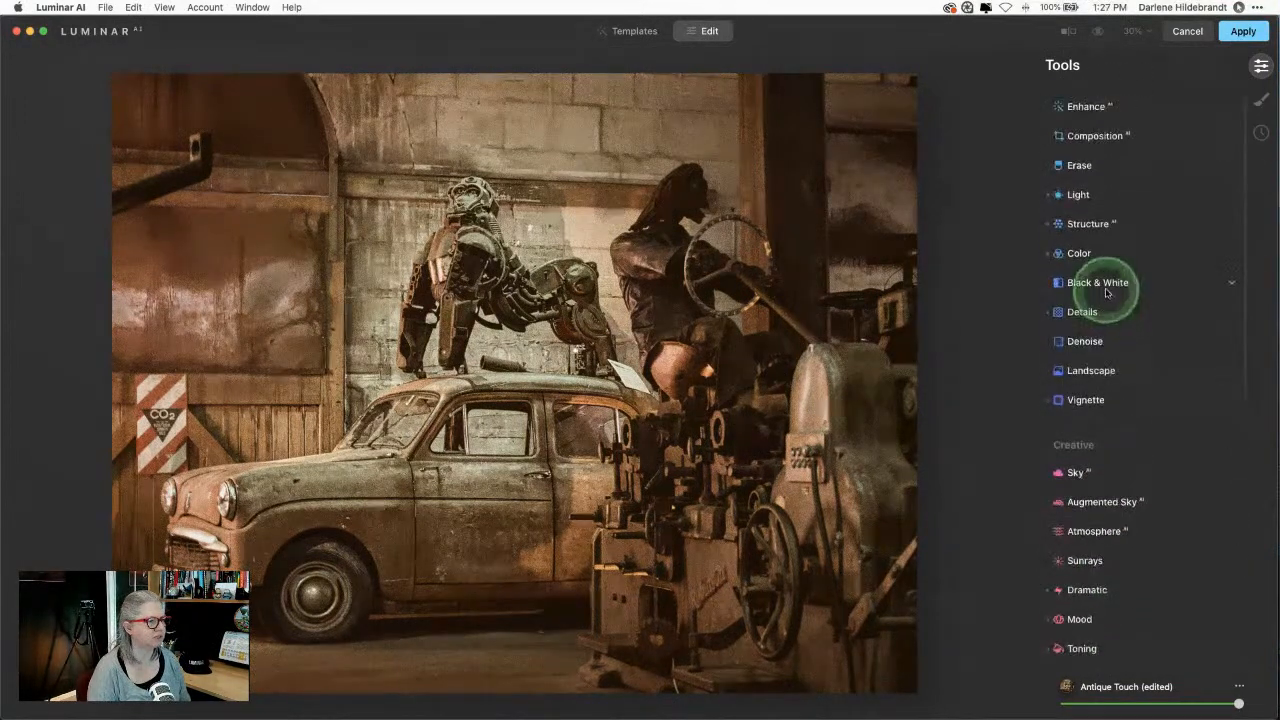
pyautogui.click(1101, 252)
pyautogui.click(1108, 392)
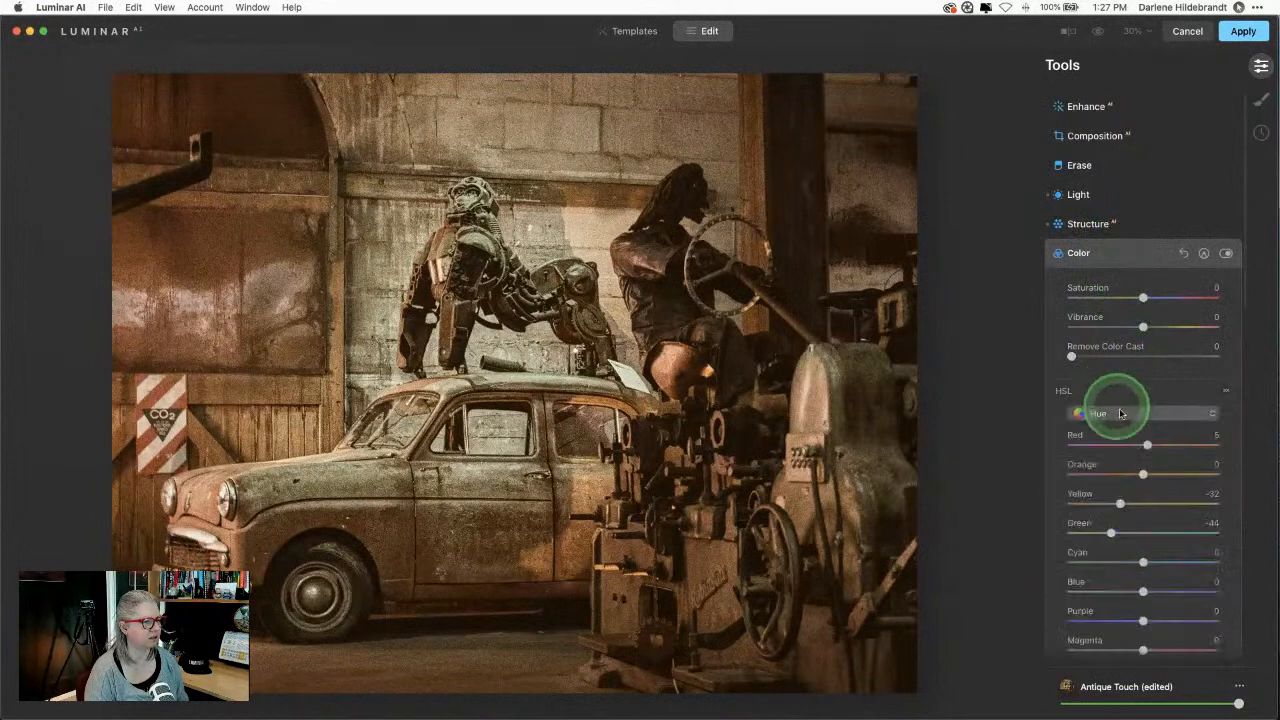
pyautogui.scroll(-3, 1123, 443)
pyautogui.scroll(2, 1130, 445)
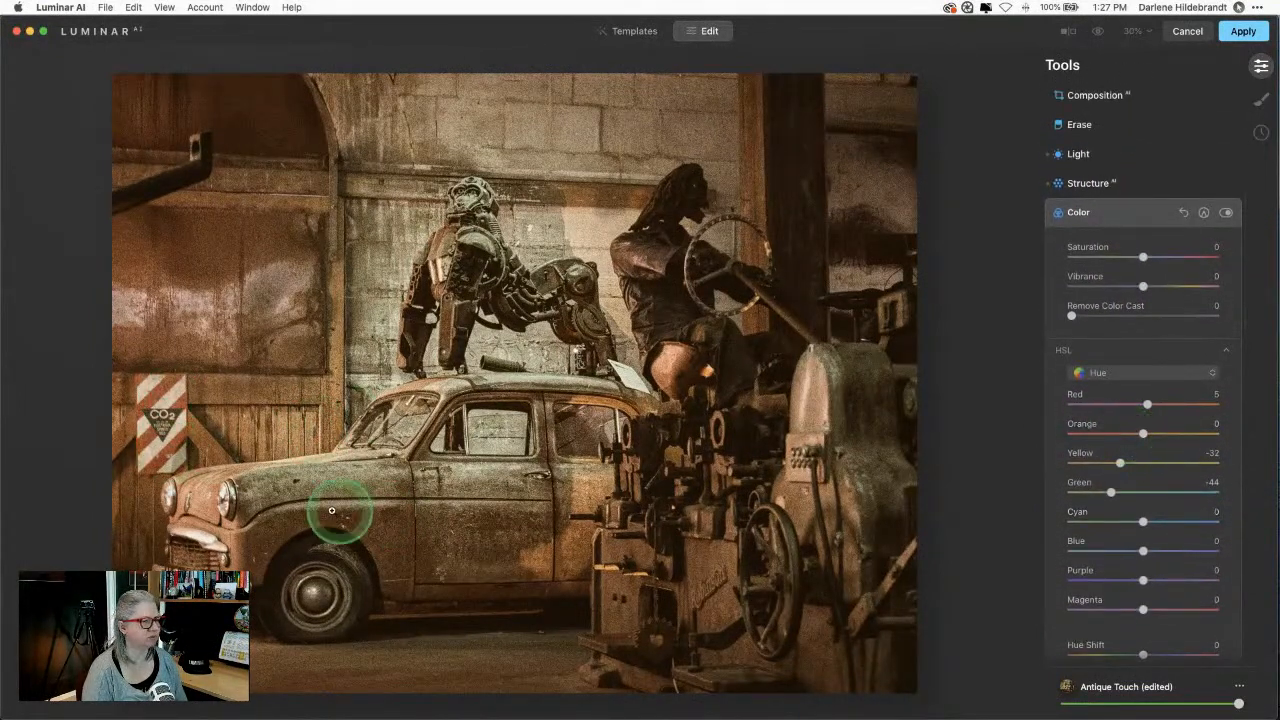
pyautogui.click(1120, 373)
pyautogui.click(1116, 406)
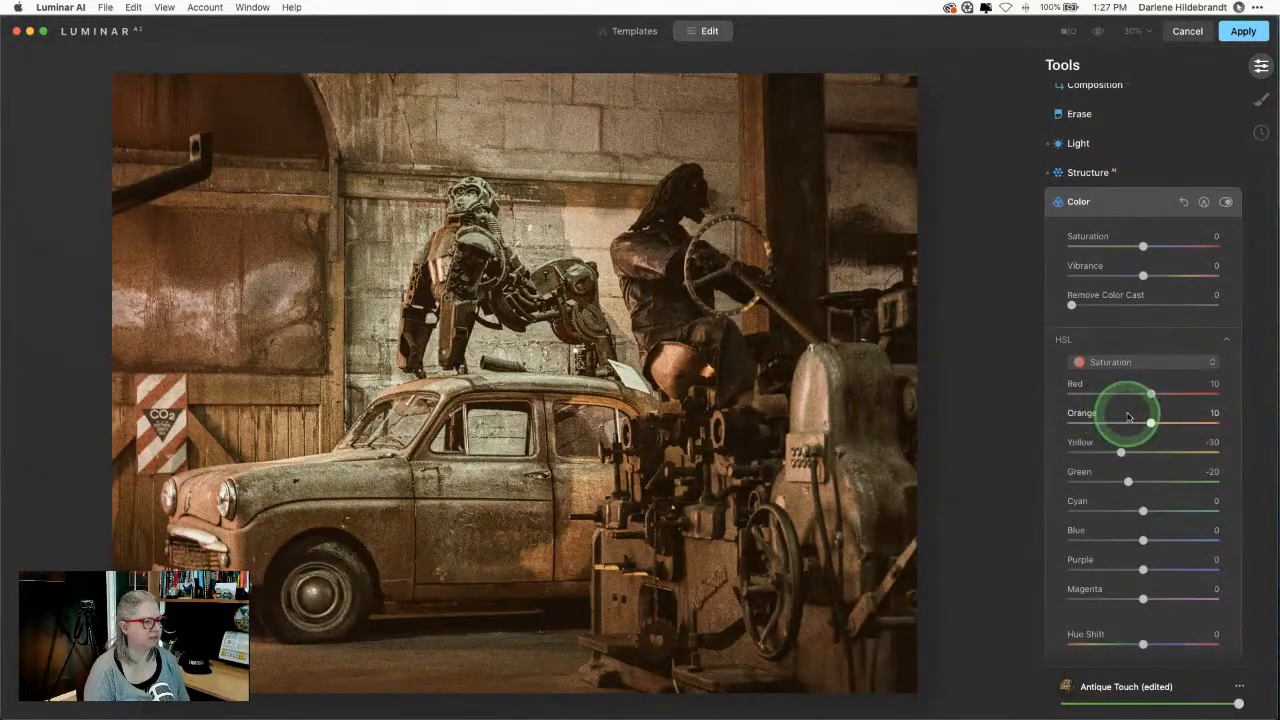
pyautogui.click(1180, 201)
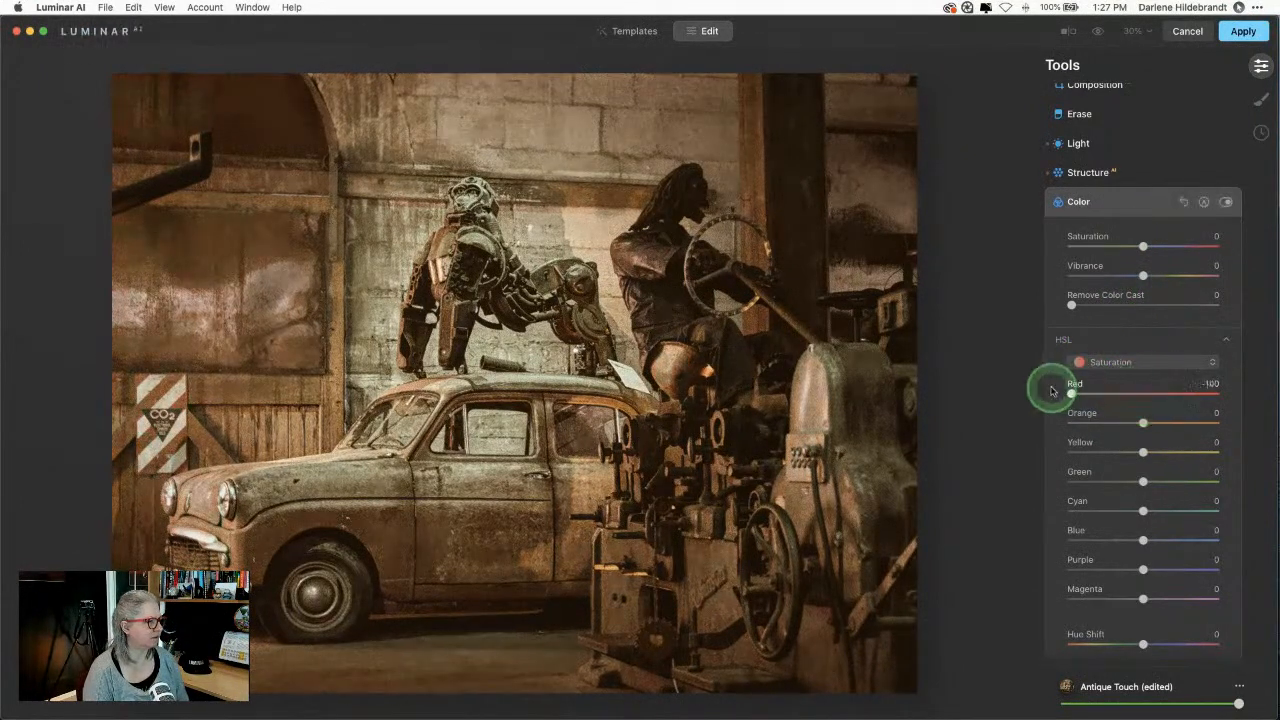
pyautogui.click(300, 575)
pyautogui.click(500, 584)
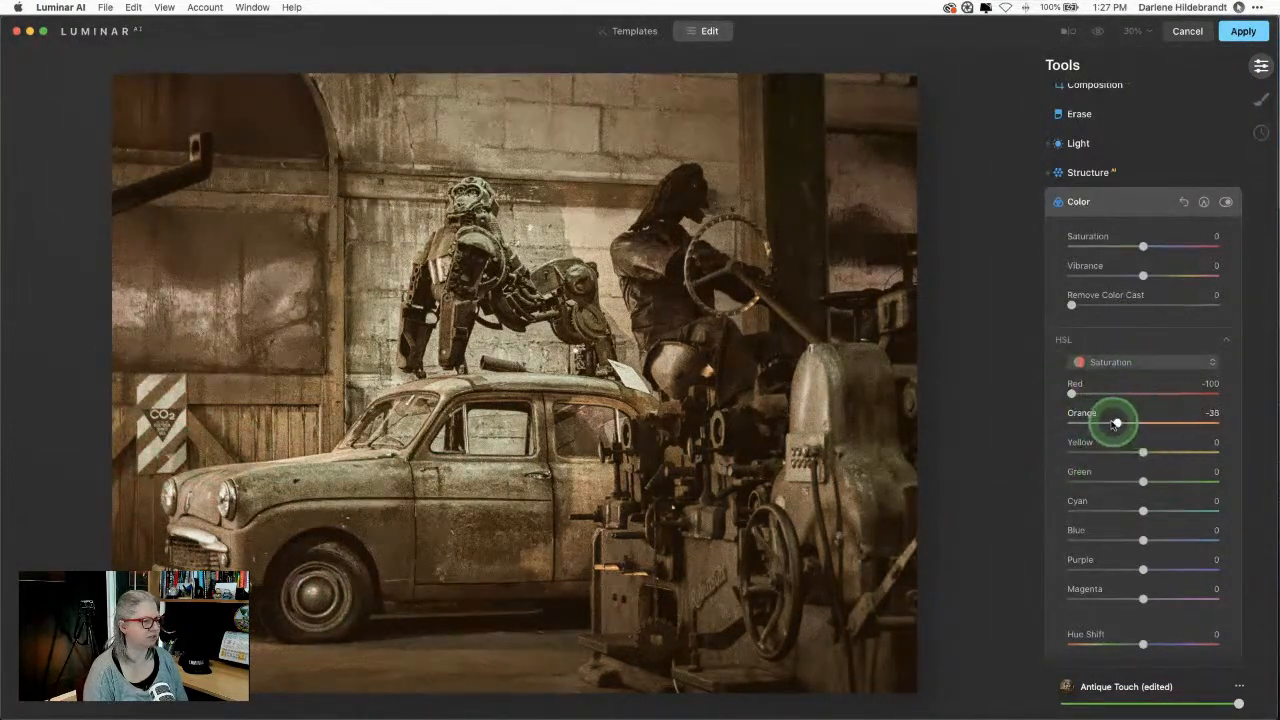
# Step: Raise HSL Luminance Red to 74 and start a Paint Mask for the Color adjustment
pyautogui.click(1112, 362)
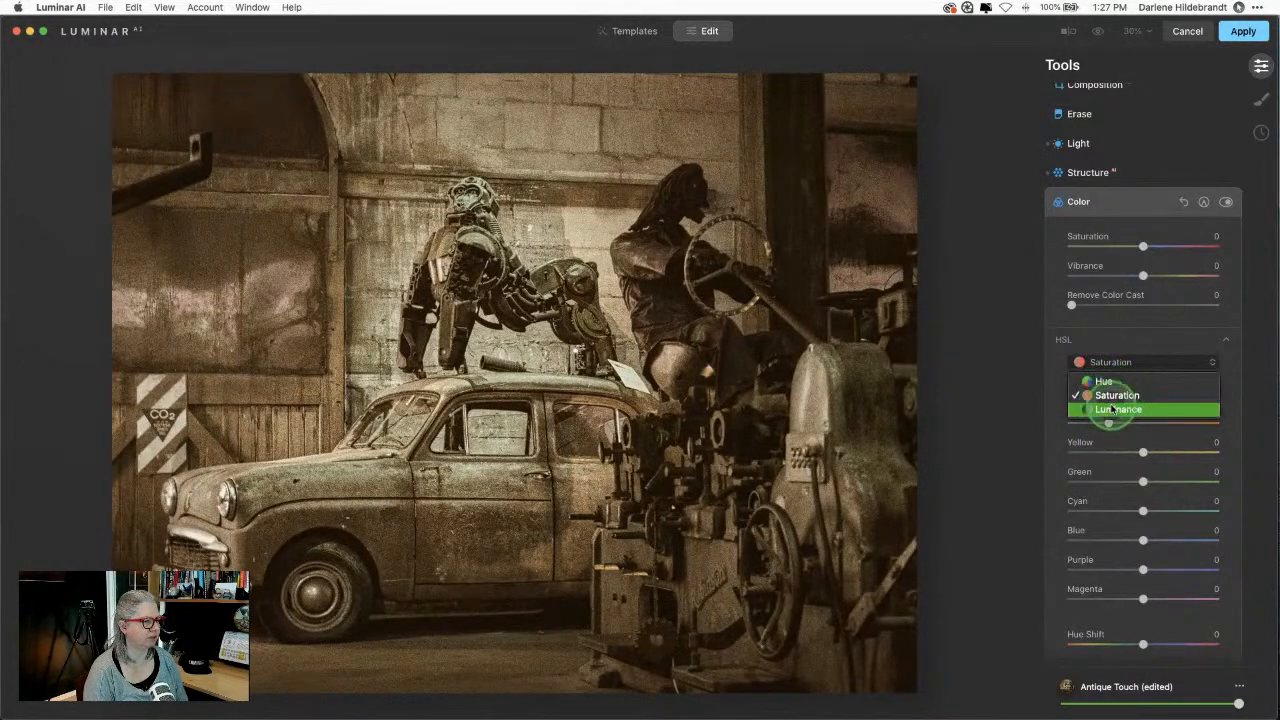
pyautogui.click(1117, 409)
pyautogui.moveTo(1143, 395); pyautogui.dragTo(1198, 394)
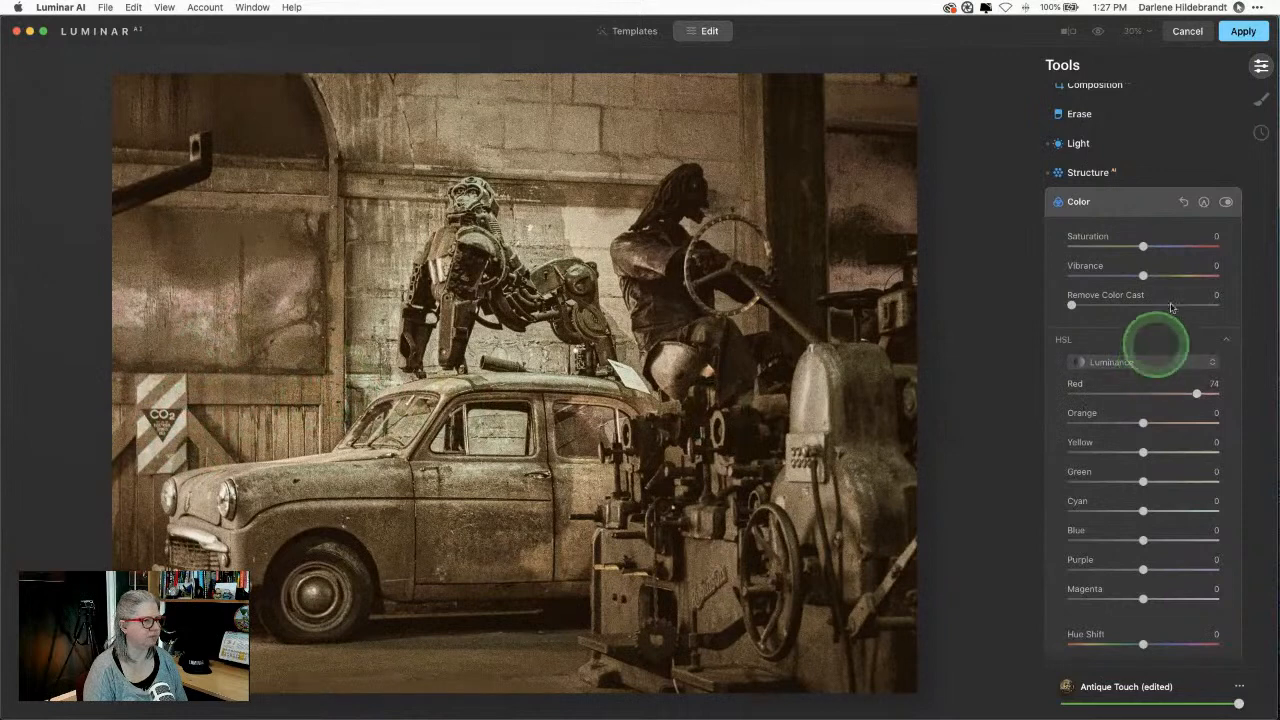
pyautogui.click(1203, 201)
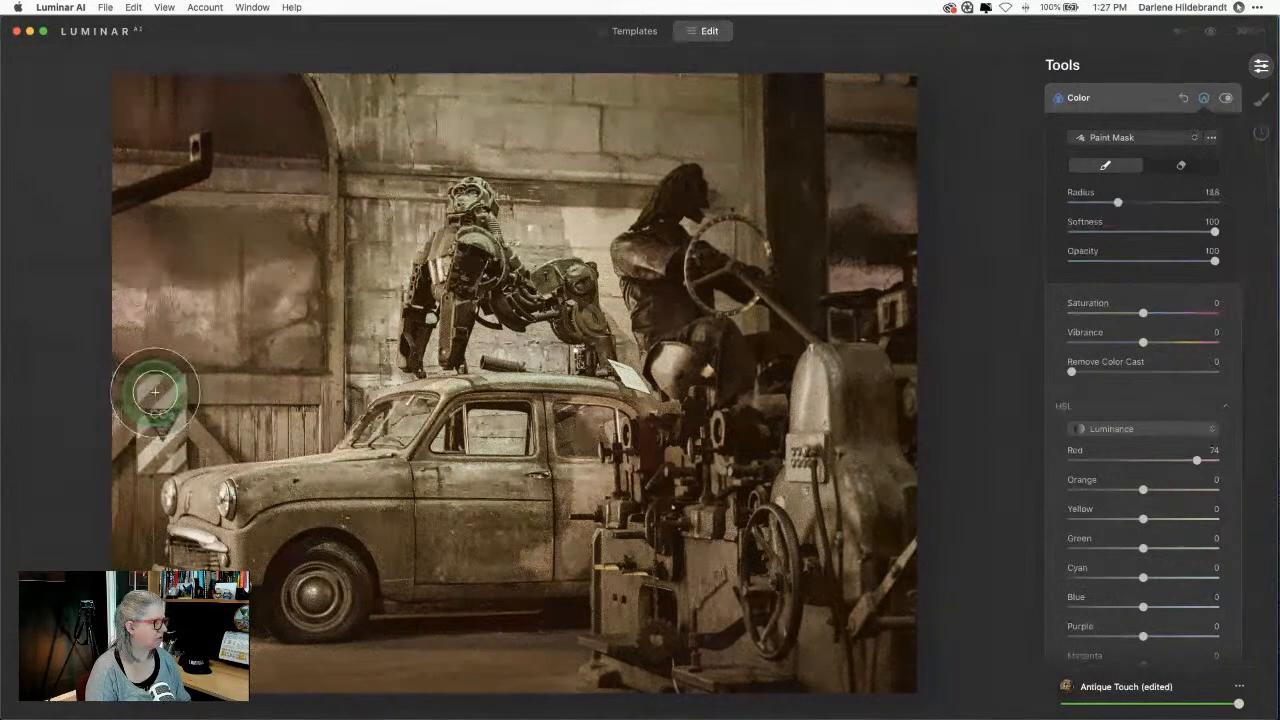
# Step: Paint the Color mask over the CO2 sign with a smaller brush and compare it on and off
pyautogui.press('[')
pyautogui.press('[')
pyautogui.press('[')
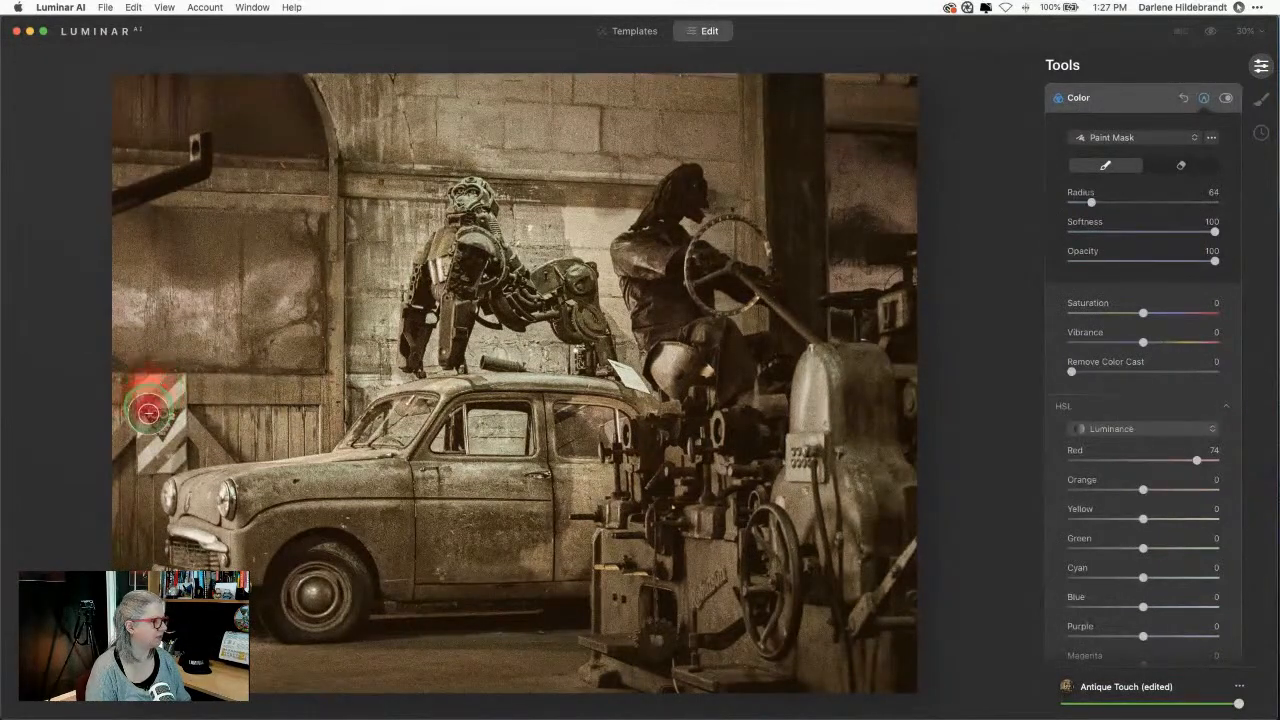
pyautogui.moveTo(148, 412)
pyautogui.mouseDown()
pyautogui.moveTo(152, 461)
pyautogui.moveTo(174, 458)
pyautogui.moveTo(166, 386)
pyautogui.mouseUp()
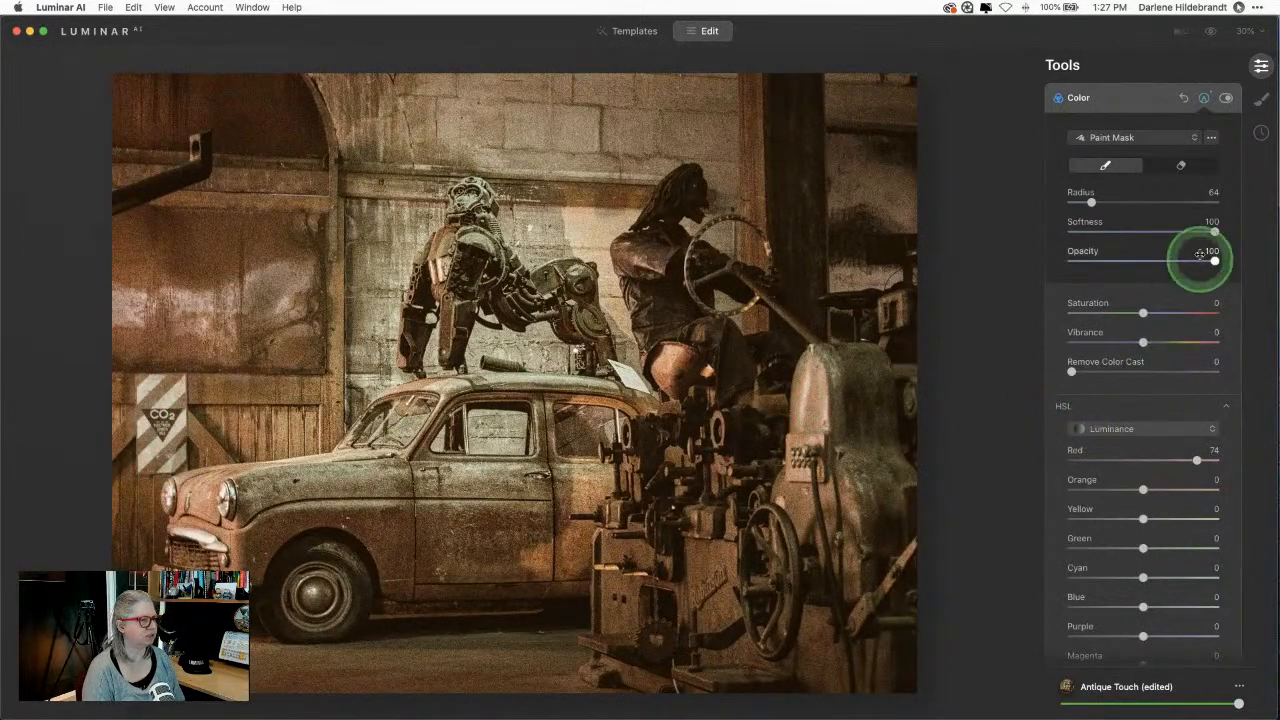
pyautogui.scroll(1, 1220, 234)
pyautogui.click(1225, 127)
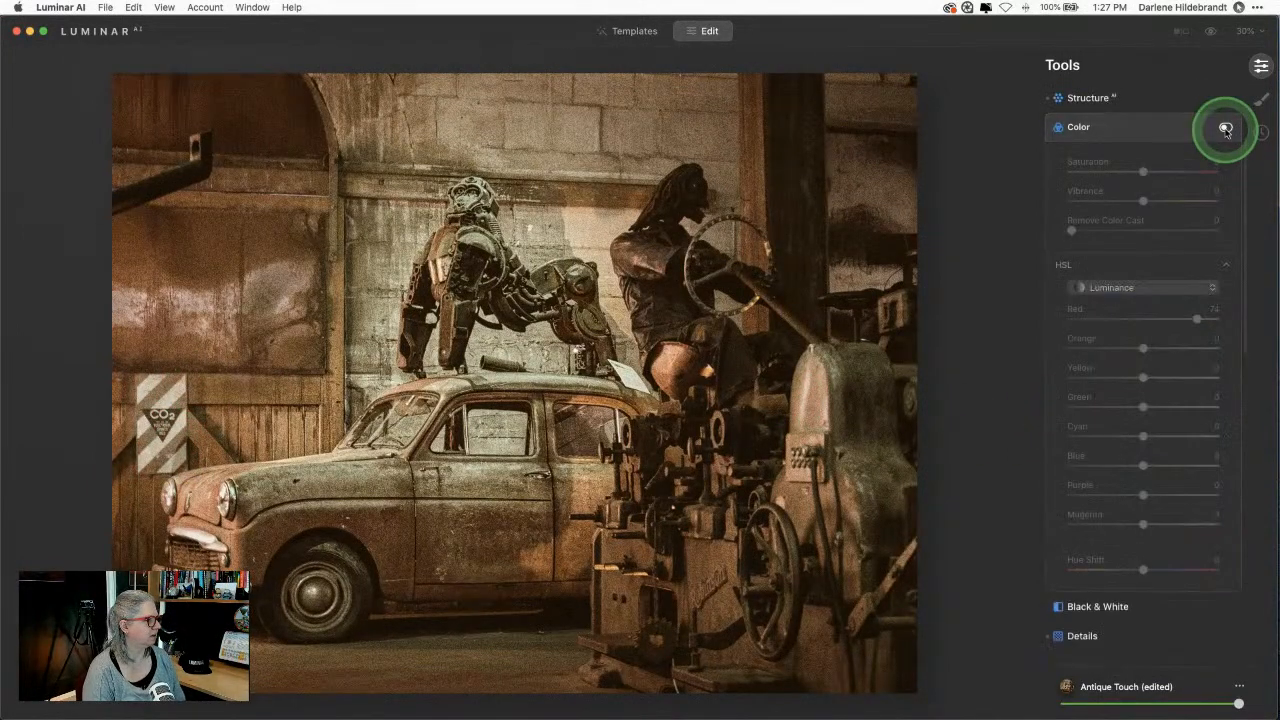
pyautogui.click(1225, 128)
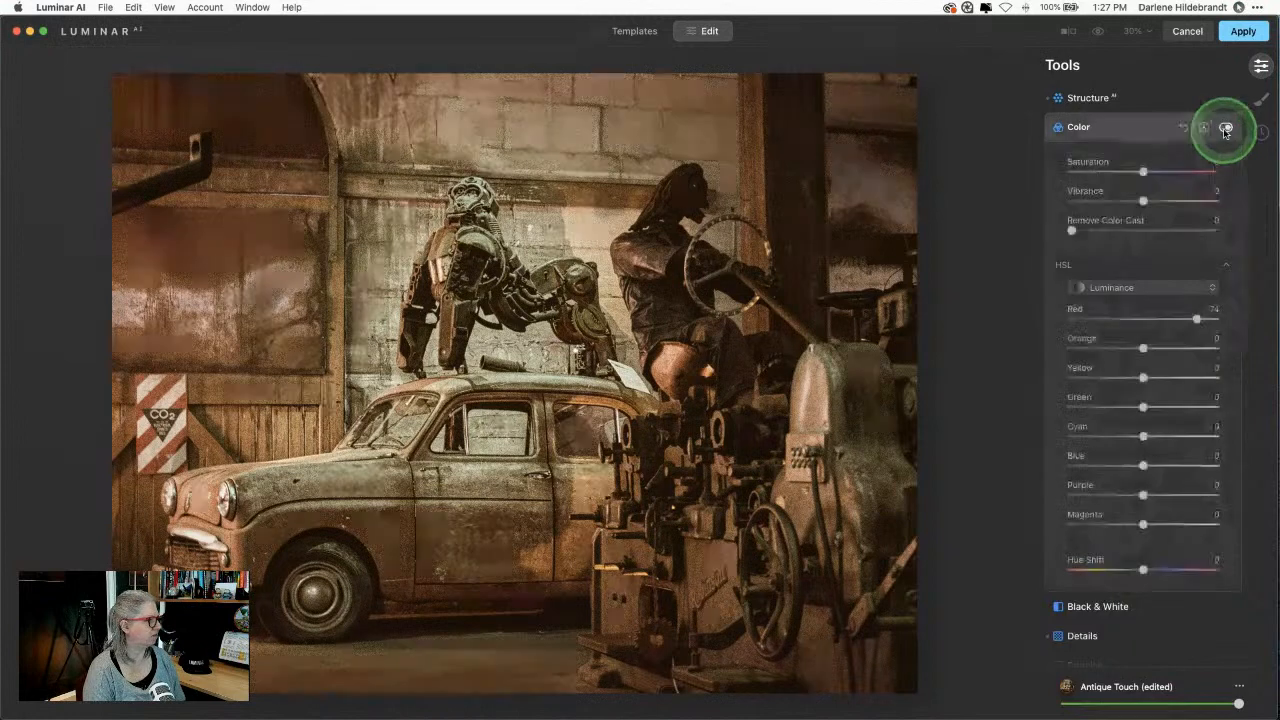
pyautogui.click(1225, 128)
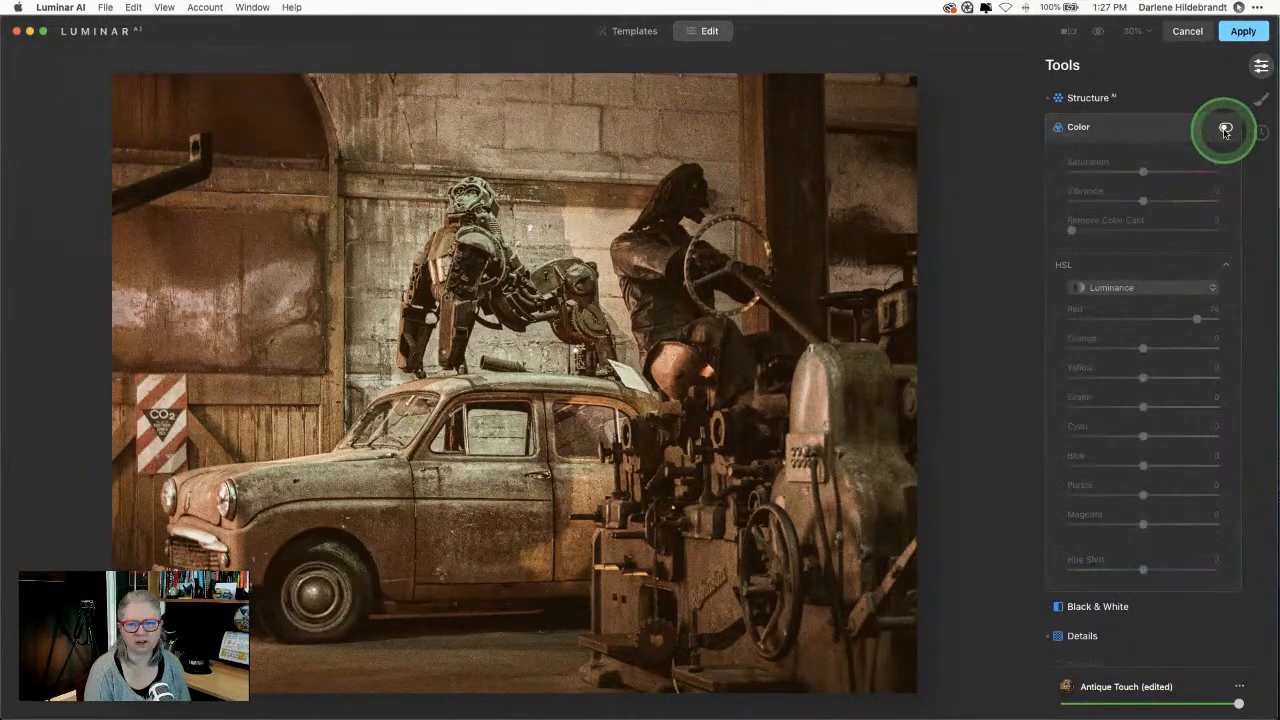
pyautogui.click(1225, 128)
pyautogui.click(1225, 128)
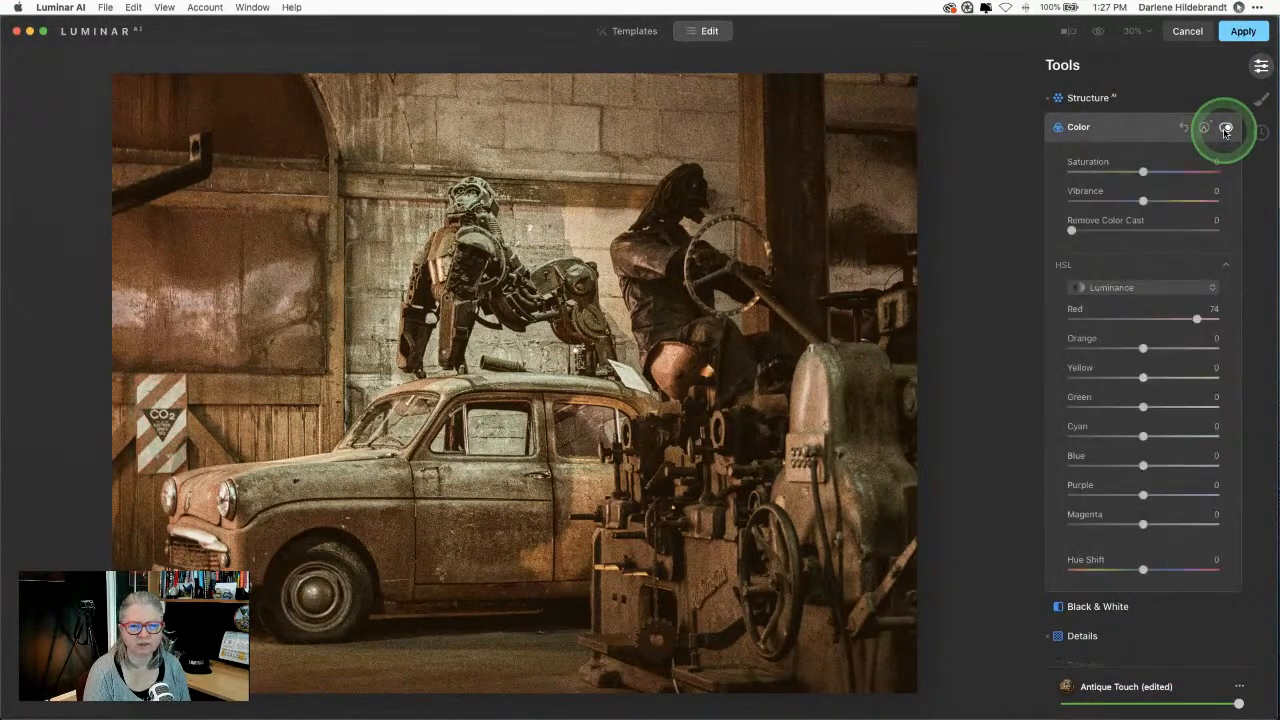
# Step: Darken HSL Luminance Red, easing it back to 49, and collapse Color
pyautogui.moveTo(1210, 315); pyautogui.dragTo(1100, 320)
pyautogui.moveTo(1094, 319); pyautogui.dragTo(1180, 320)
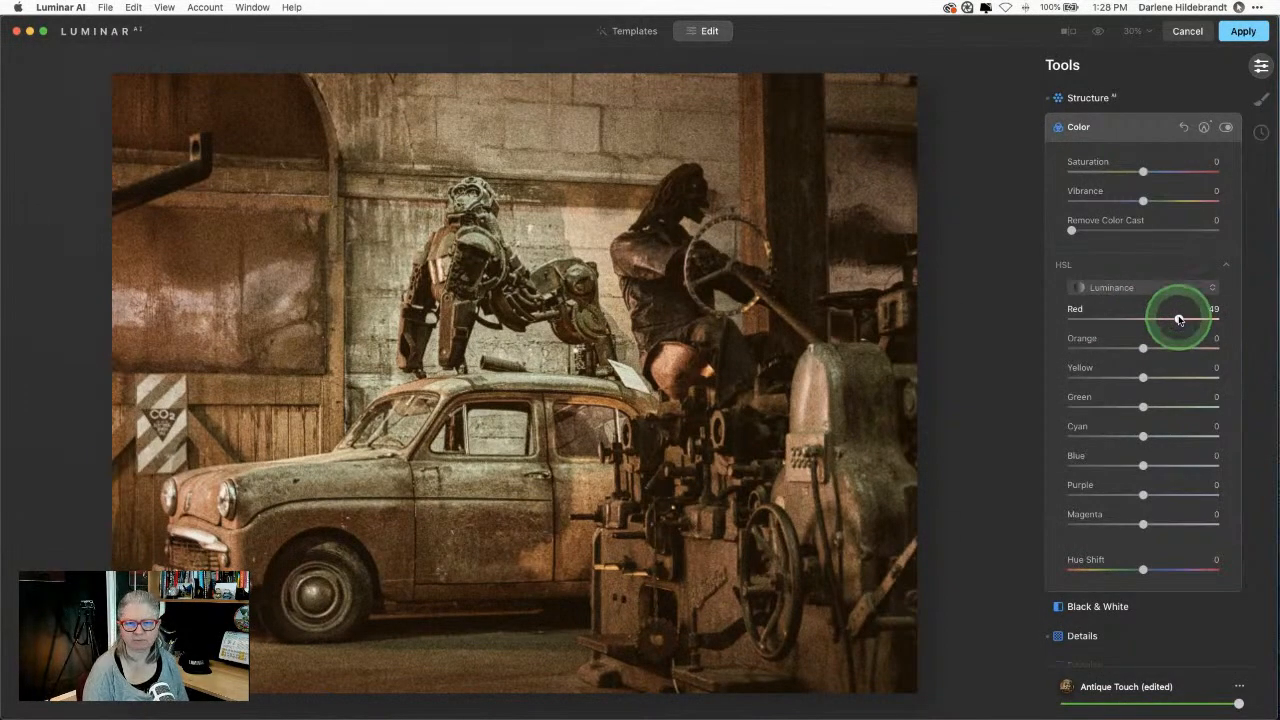
pyautogui.click(1143, 116)
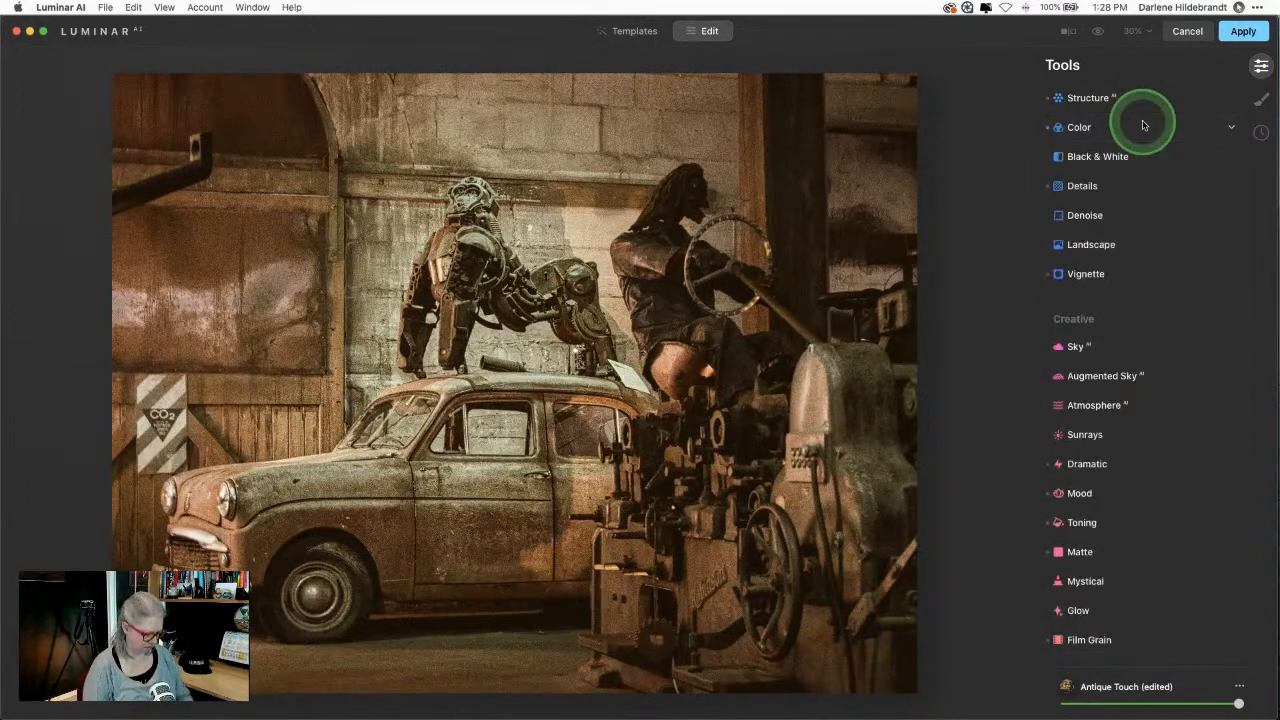
# Step: Compare the edit with the original, then add a Vignette at Amount -59
pyautogui.press('\\')
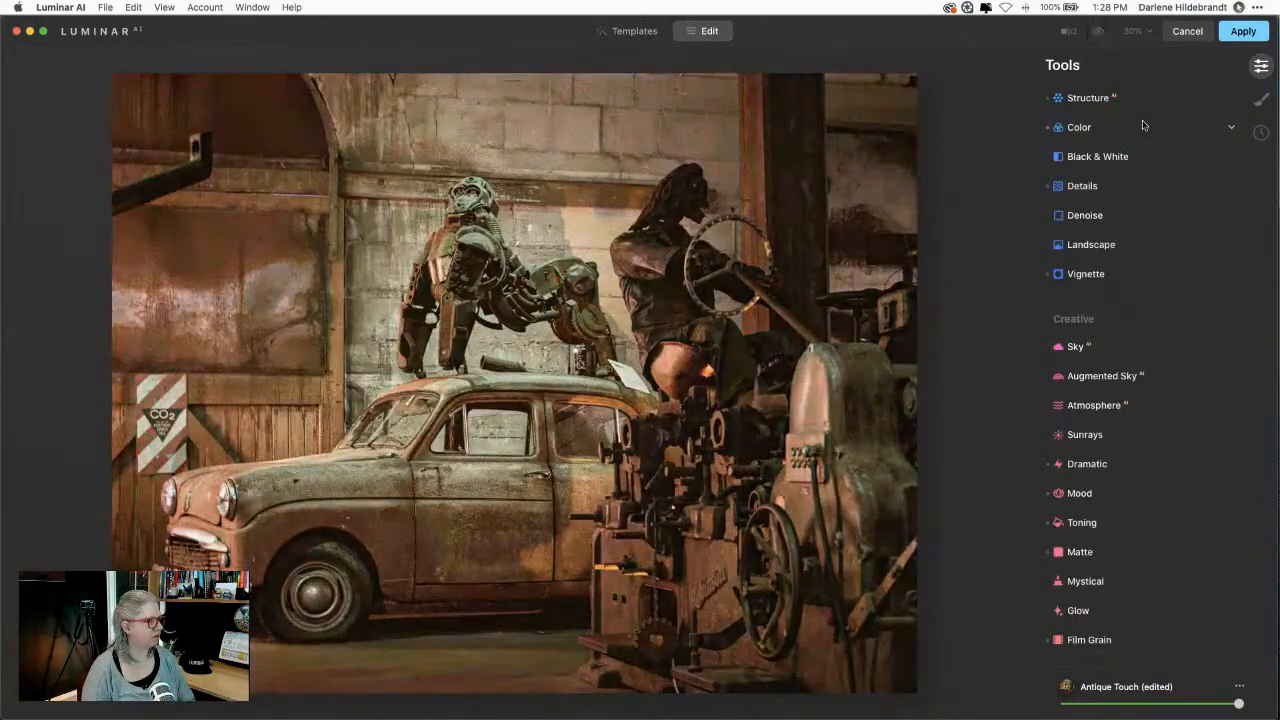
pyautogui.press('\\')
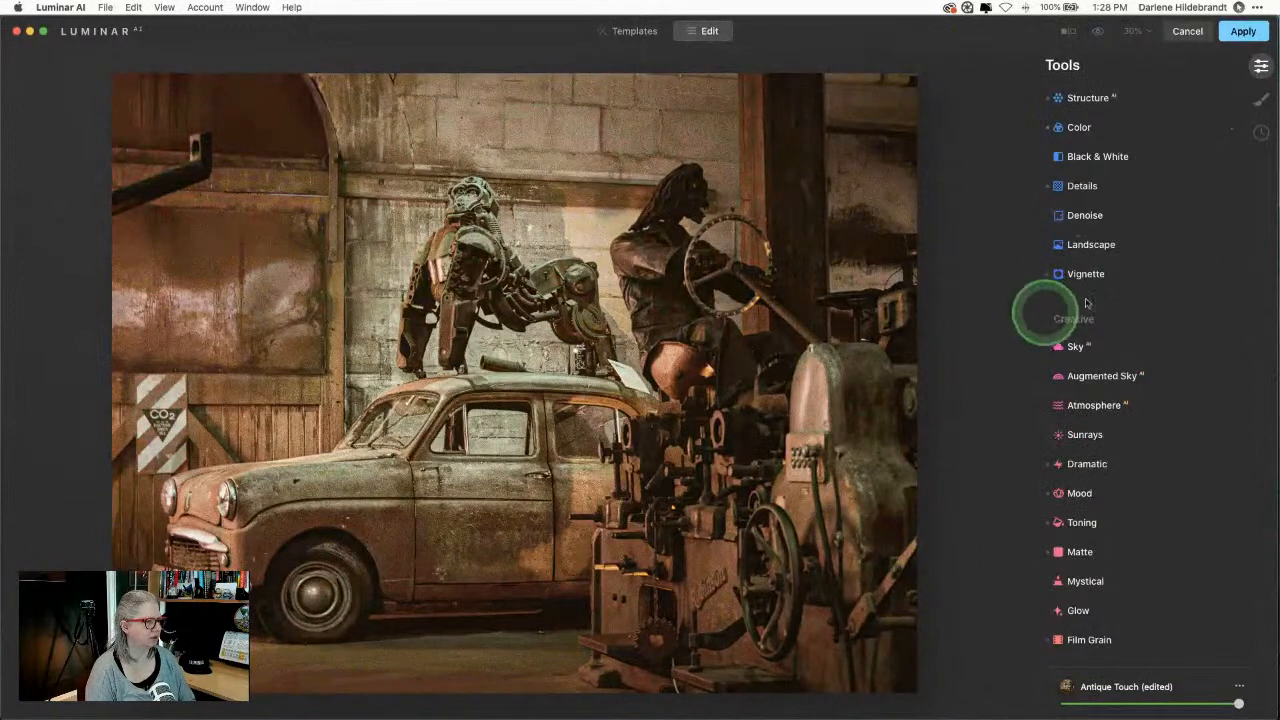
pyautogui.click(1108, 276)
pyautogui.moveTo(1143, 342); pyautogui.dragTo(1100, 343)
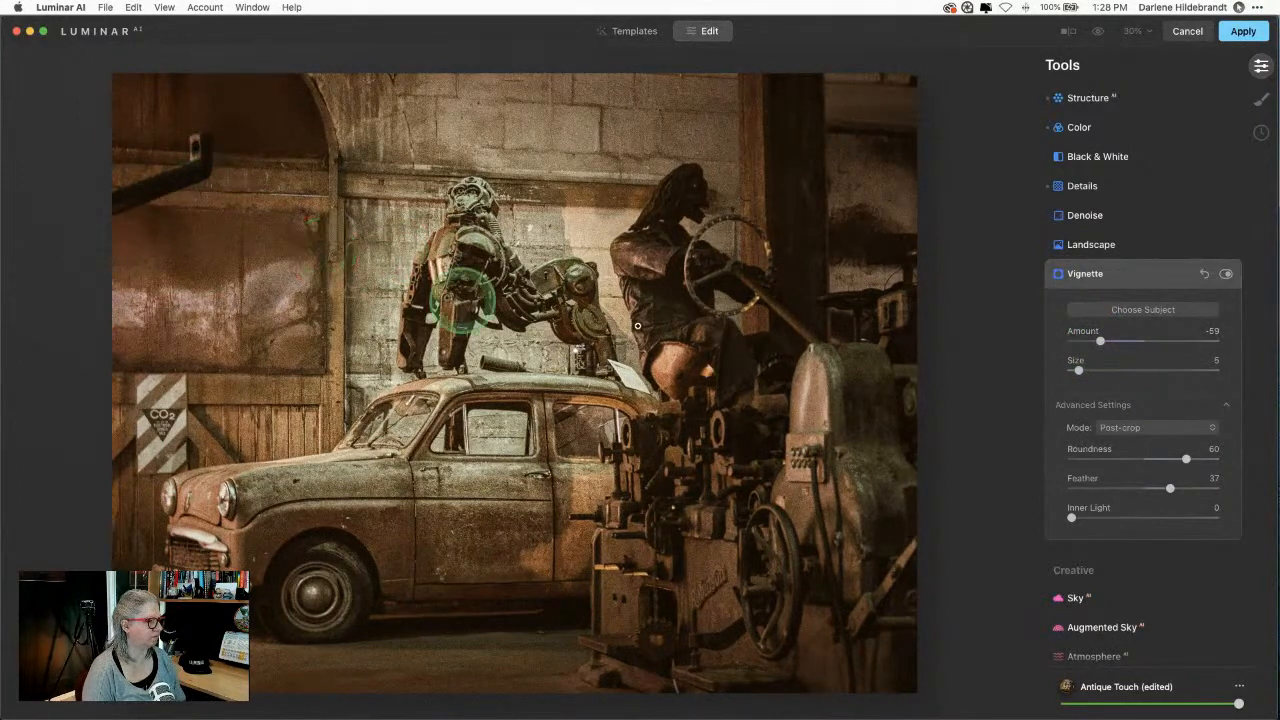
pyautogui.click(1128, 284)
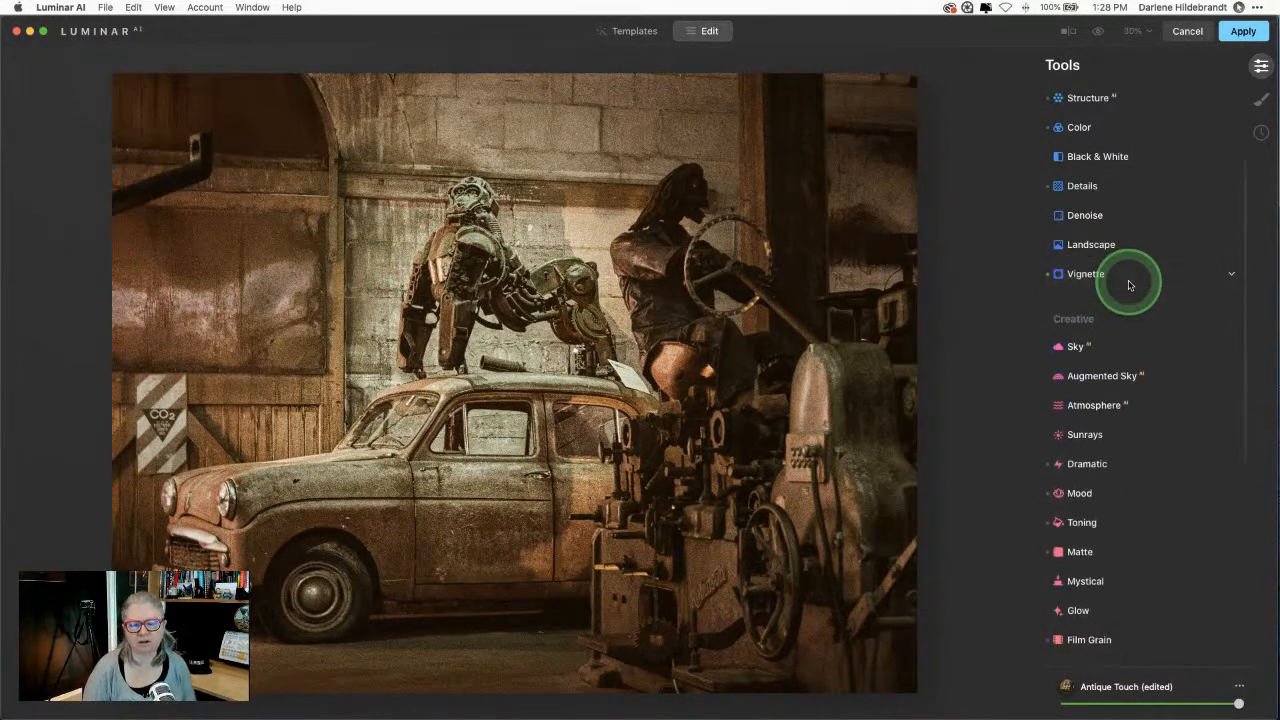
pyautogui.scroll(5, 1128, 285)
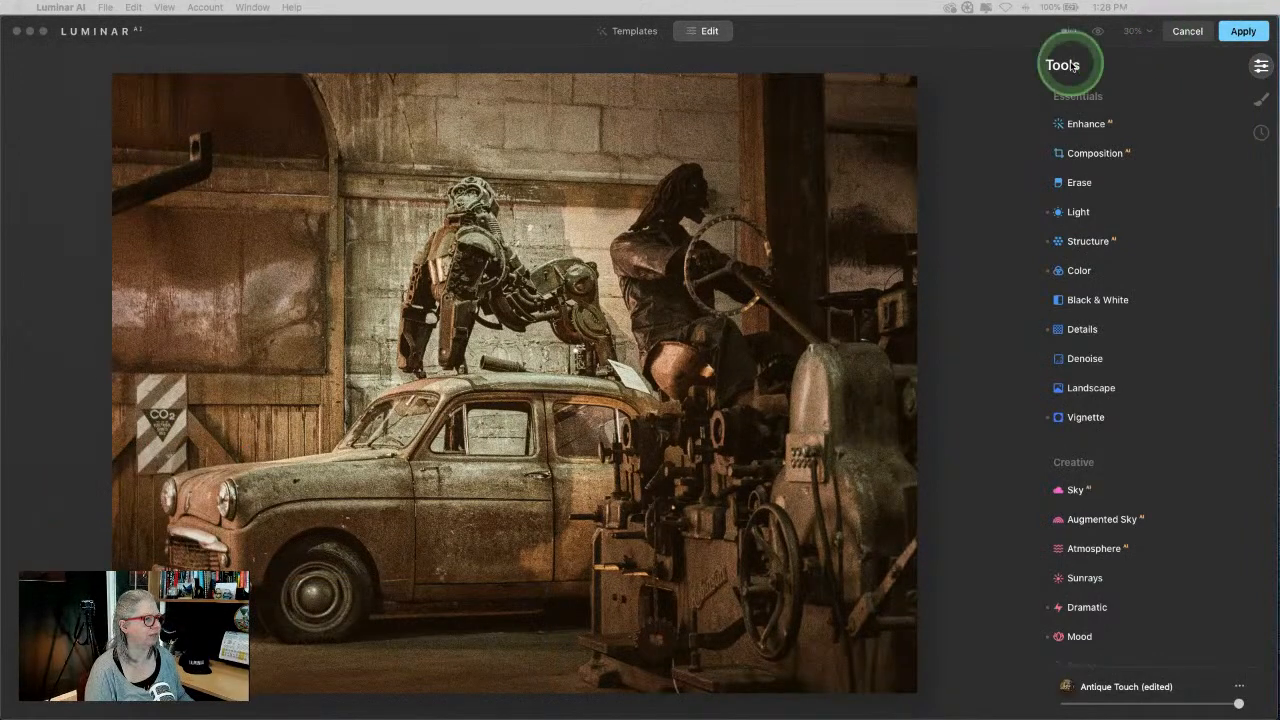
# Step: Preview the Ghoulish Grunge template, then undo back to the edited Antique Touch look
pyautogui.click(1014, 108)
pyautogui.click(636, 34)
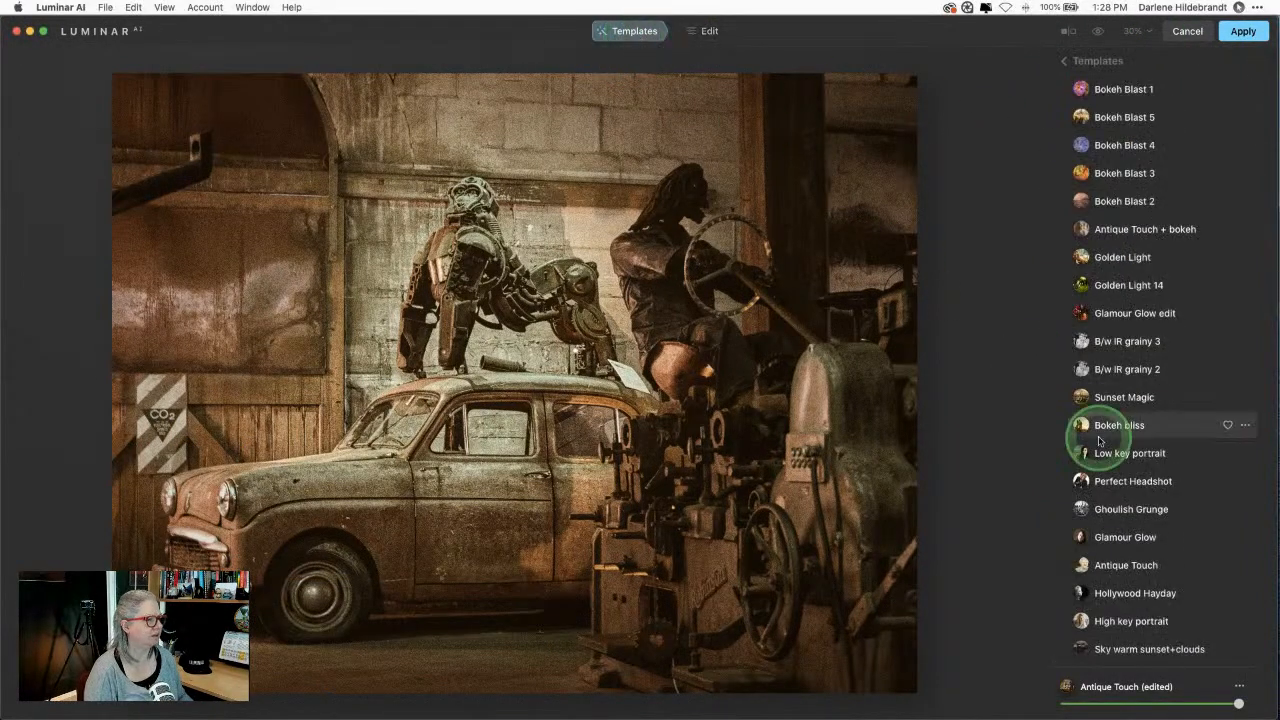
pyautogui.click(1124, 510)
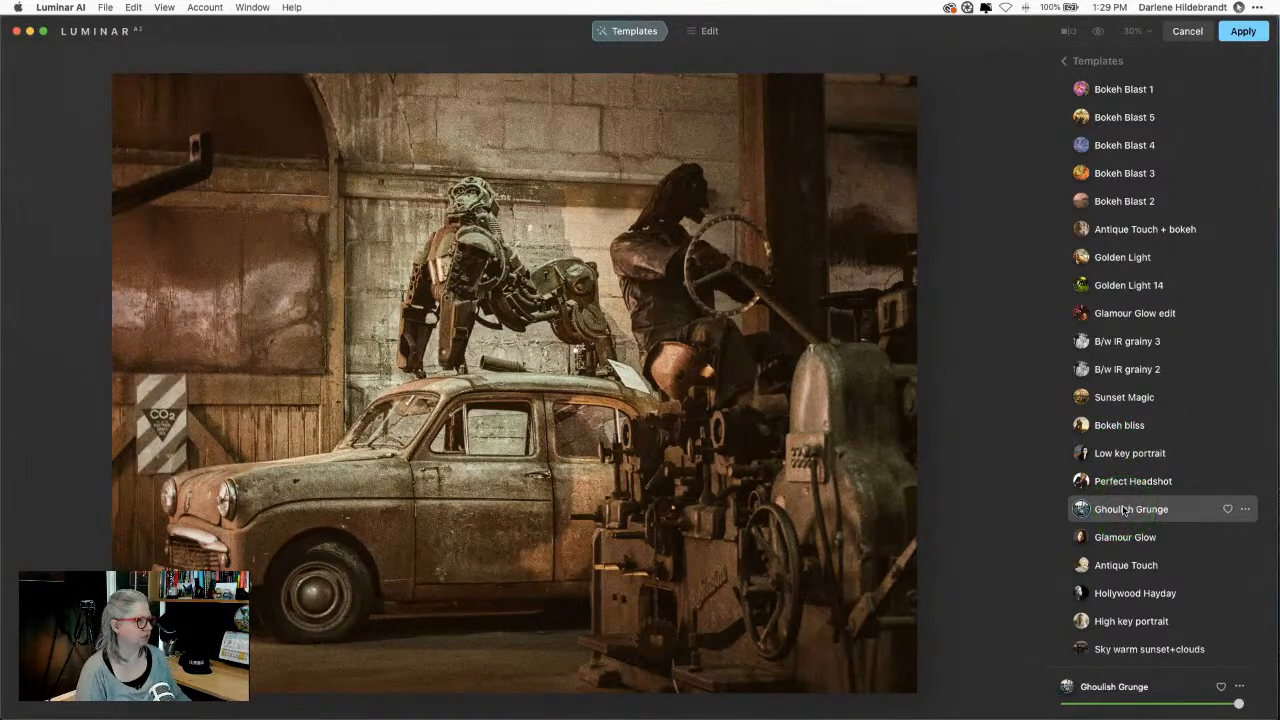
pyautogui.click(1127, 510)
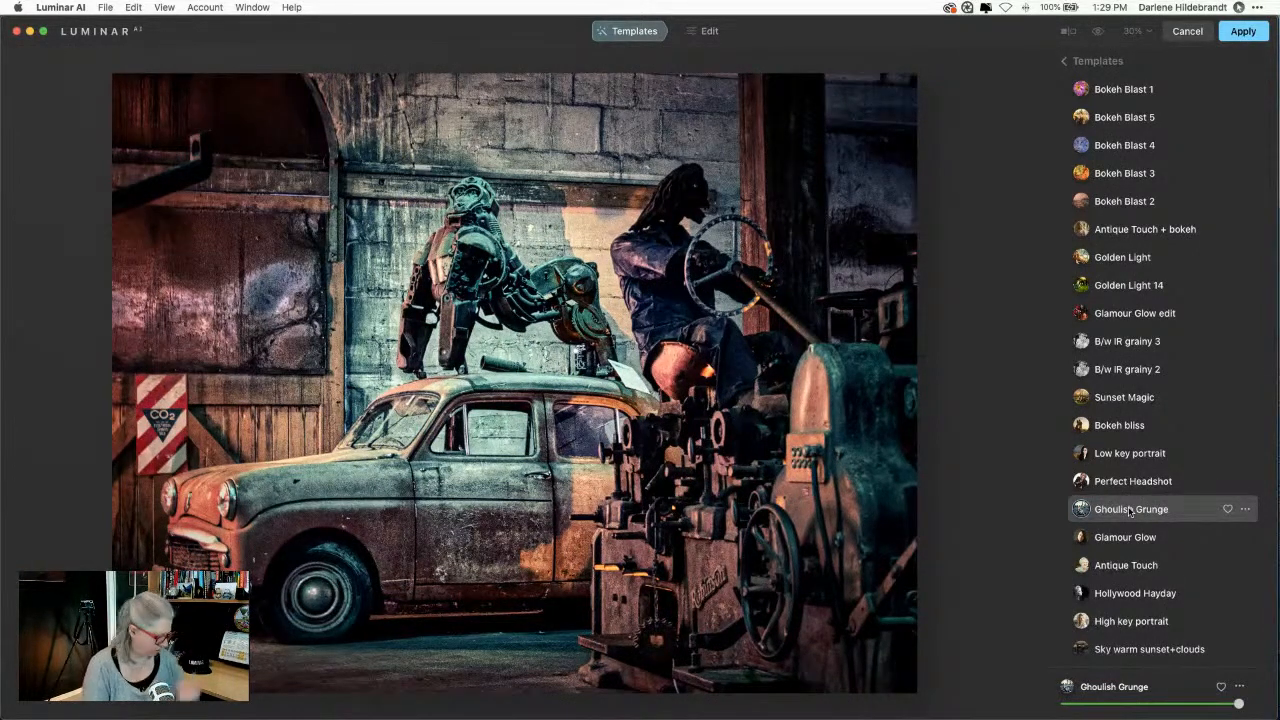
pyautogui.click(1130, 511)
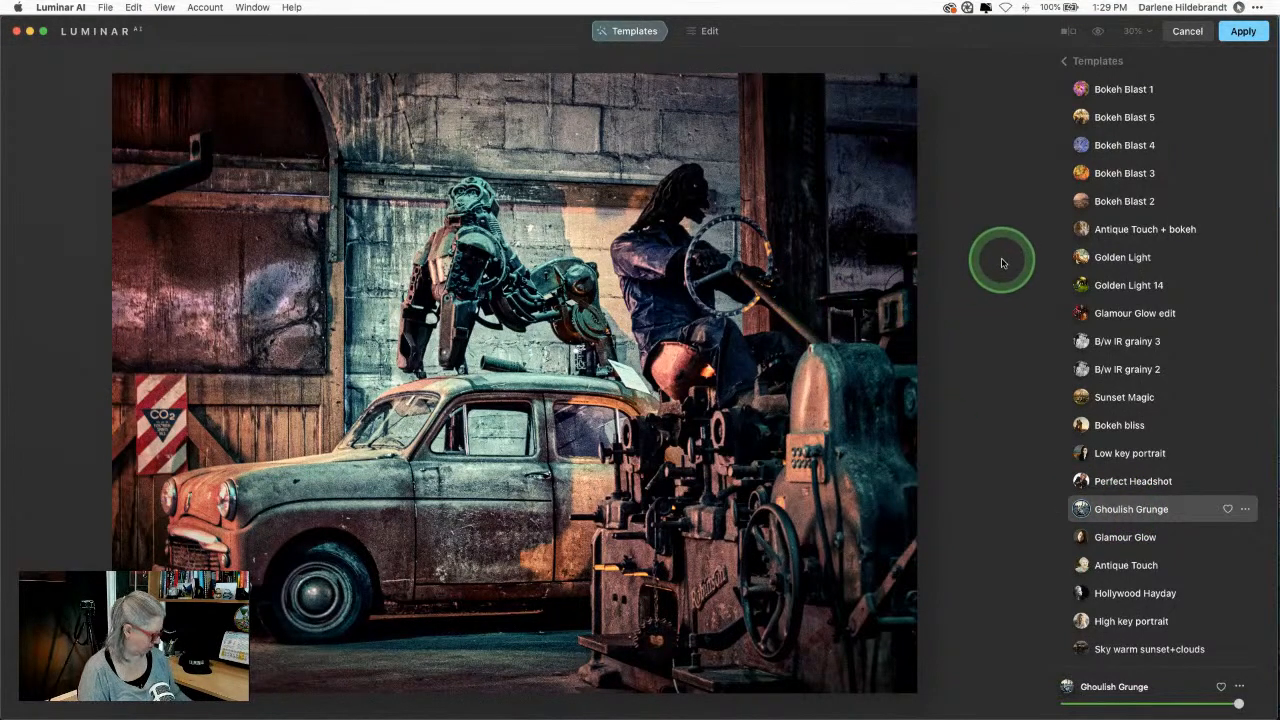
pyautogui.press('super+z')
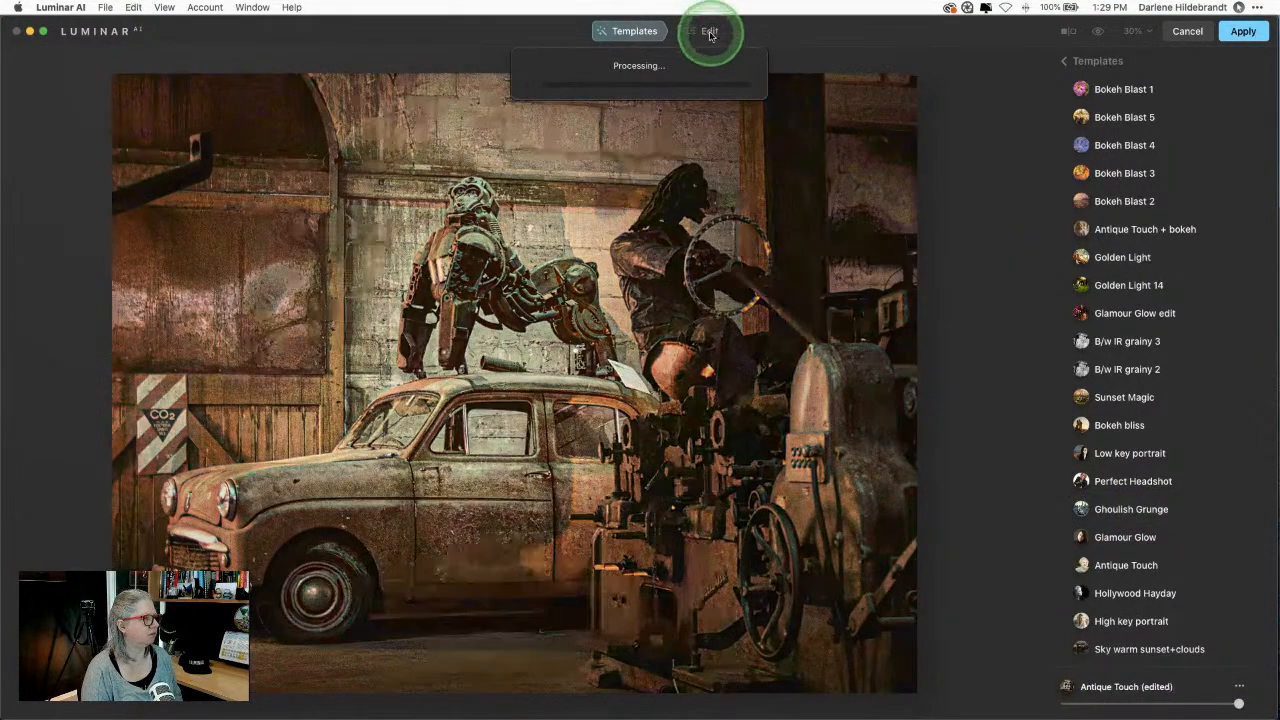
# Step: Set Light's Smart Contrast to 36, then bring up the Erase tool
pyautogui.click(709, 32)
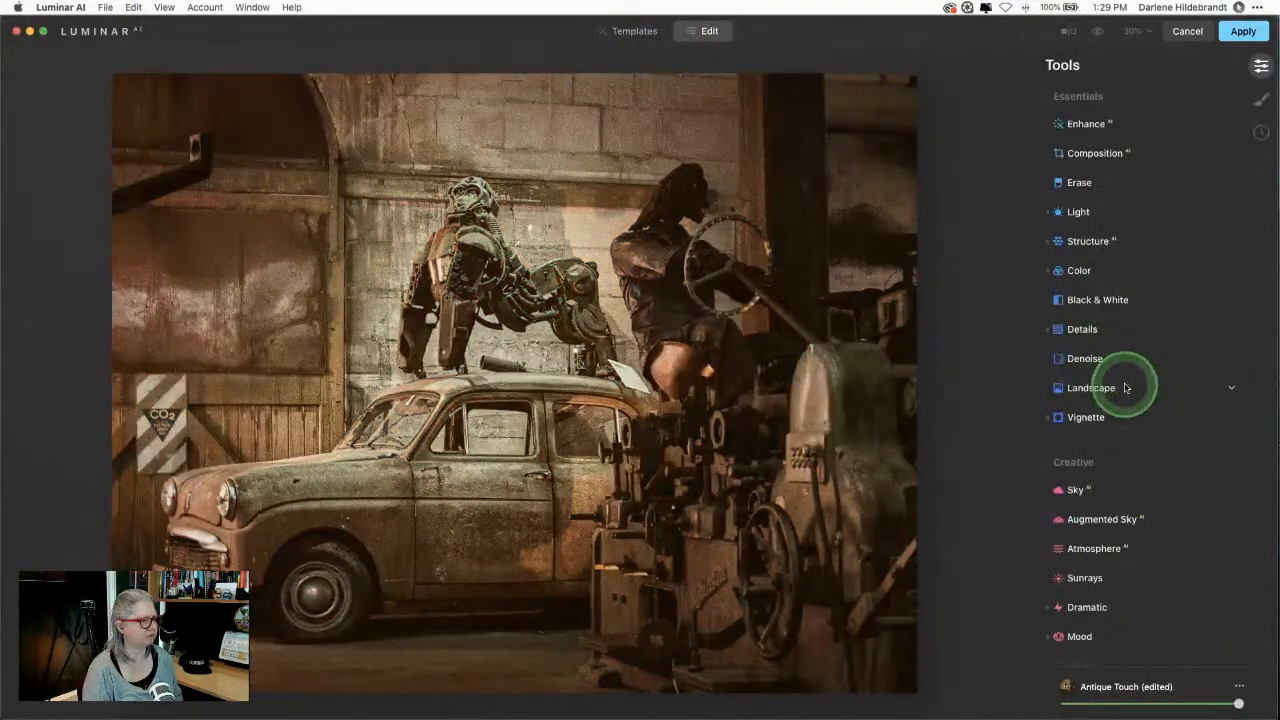
pyautogui.scroll(-5, 1128, 375)
pyautogui.scroll(5, 1124, 385)
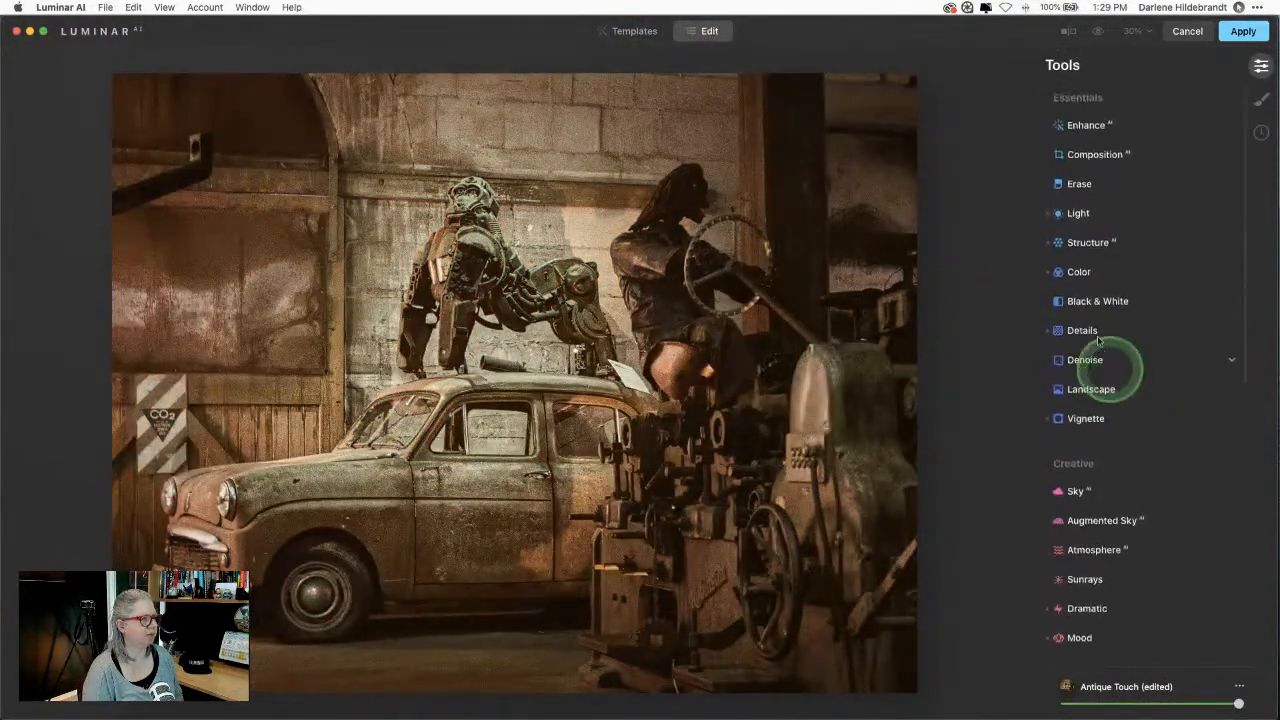
pyautogui.click(1078, 212)
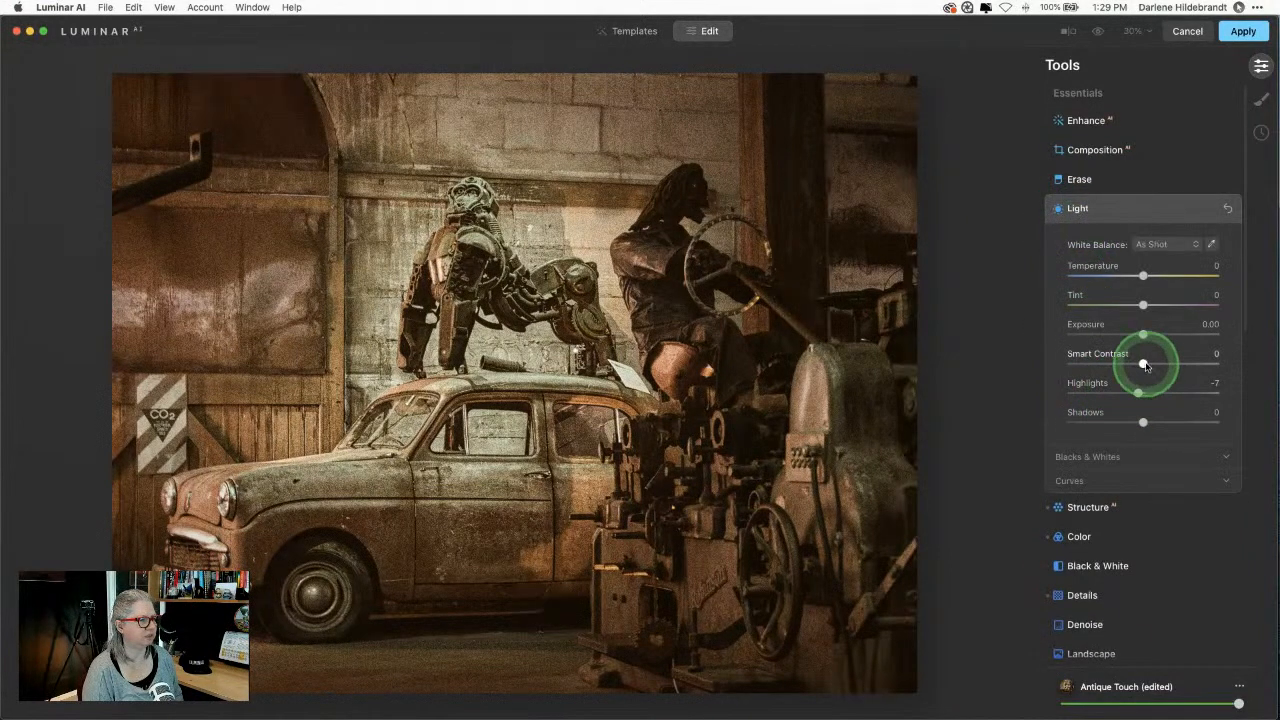
pyautogui.moveTo(1143, 363); pyautogui.dragTo(1170, 366)
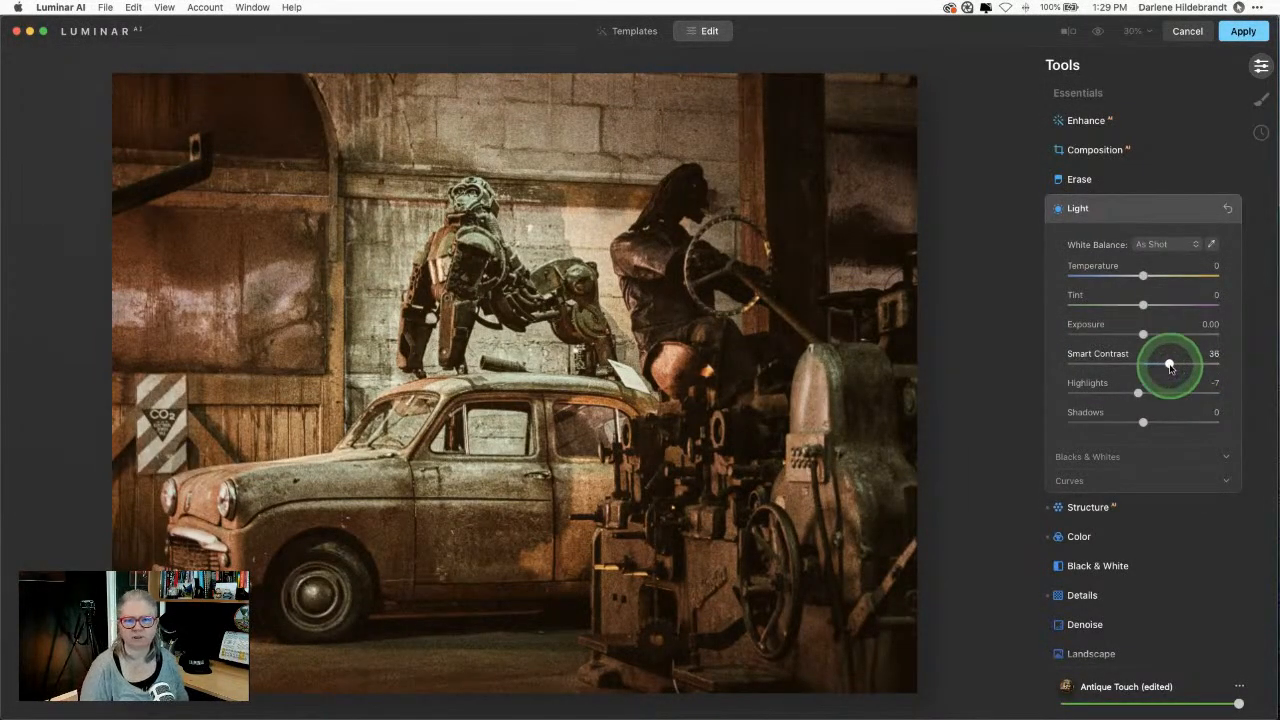
pyautogui.click(1138, 207)
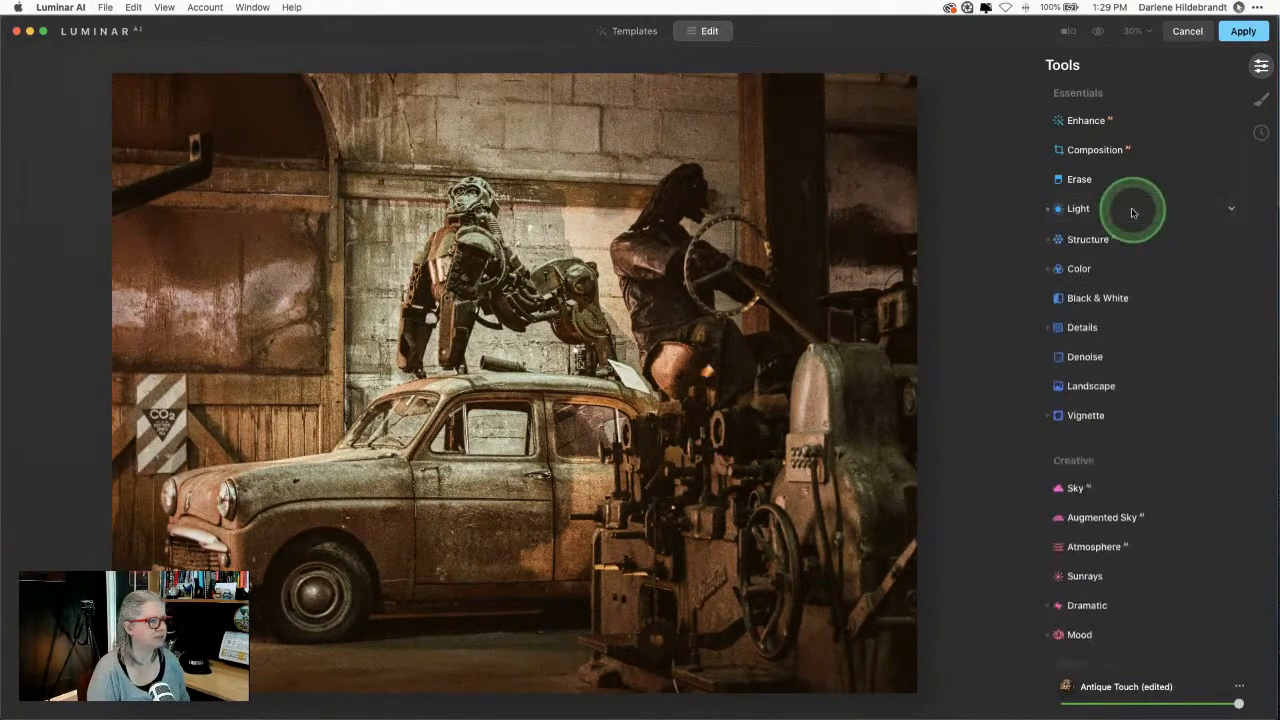
pyautogui.click(1123, 184)
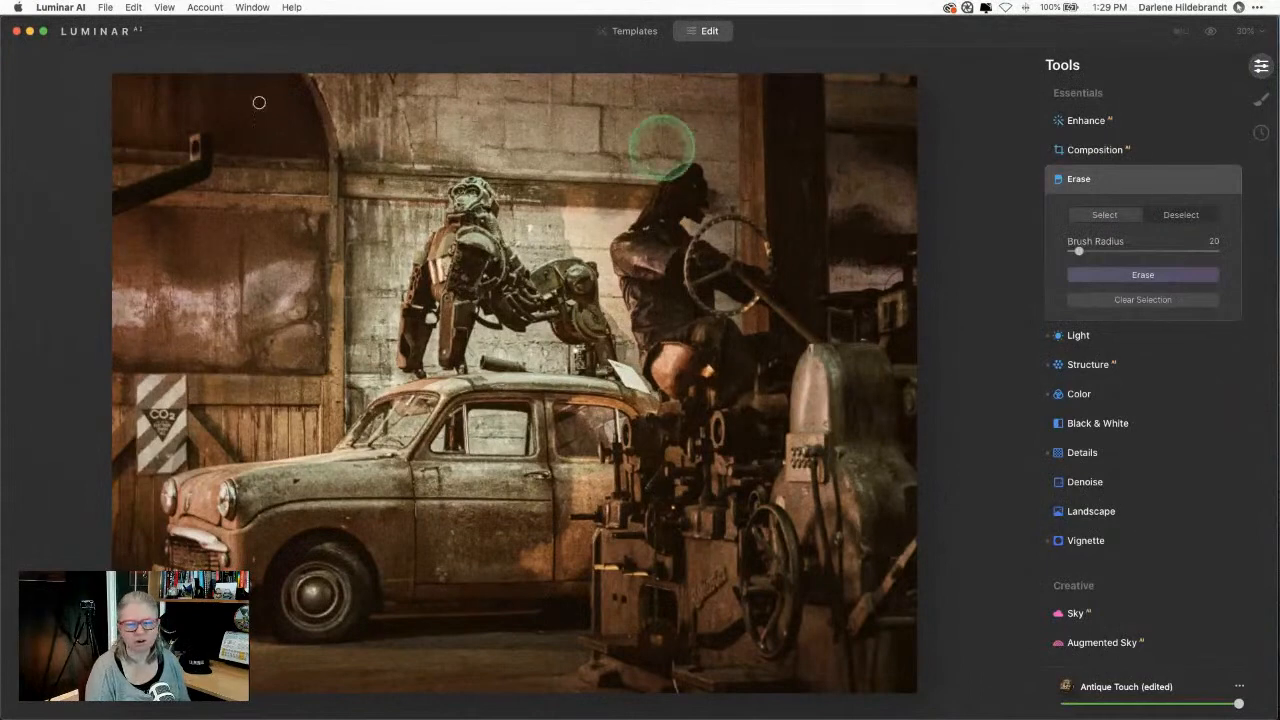
# Step: Enlarge the Erase brush, paint over the upper-left wall bracket, erase it, and zoom to 50%
pyautogui.press(']')
pyautogui.press(']')
pyautogui.press(']')
pyautogui.press(']')
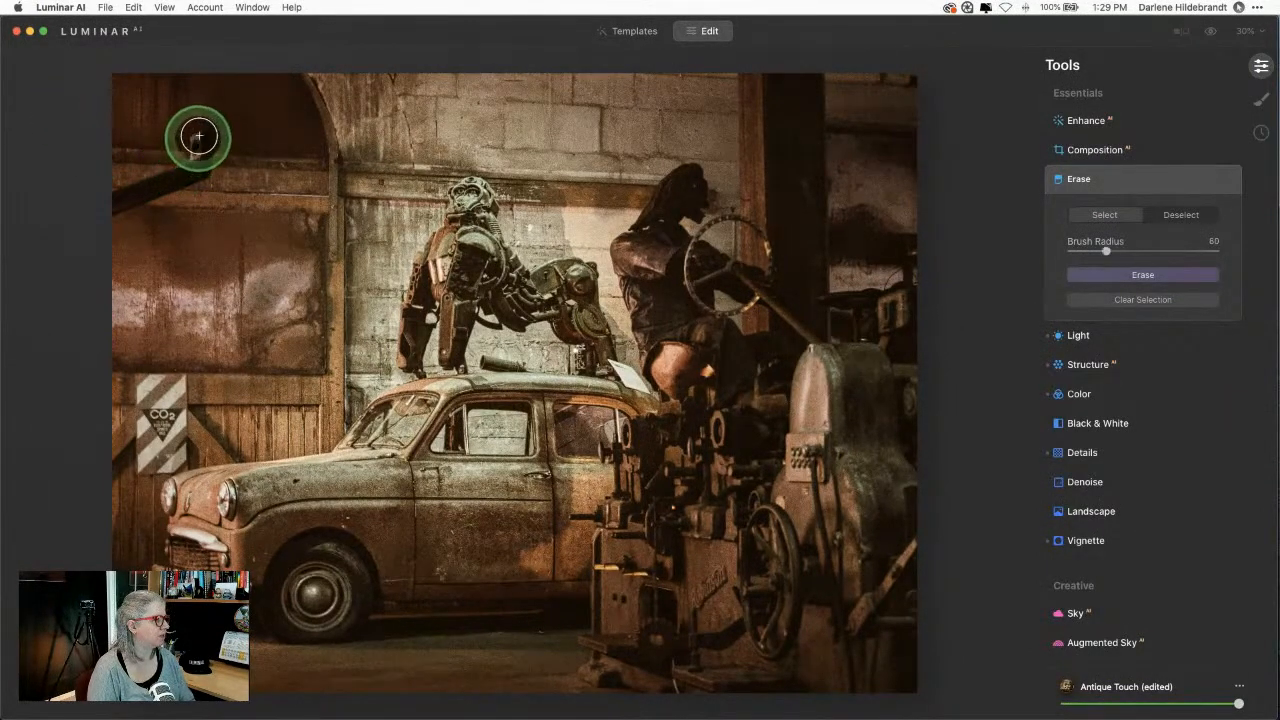
pyautogui.moveTo(180, 134)
pyautogui.mouseDown()
pyautogui.moveTo(203, 130)
pyautogui.moveTo(203, 171)
pyautogui.moveTo(100, 214)
pyautogui.moveTo(157, 191)
pyautogui.moveTo(183, 163)
pyautogui.moveTo(115, 219)
pyautogui.moveTo(145, 184)
pyautogui.moveTo(110, 198)
pyautogui.mouseUp()
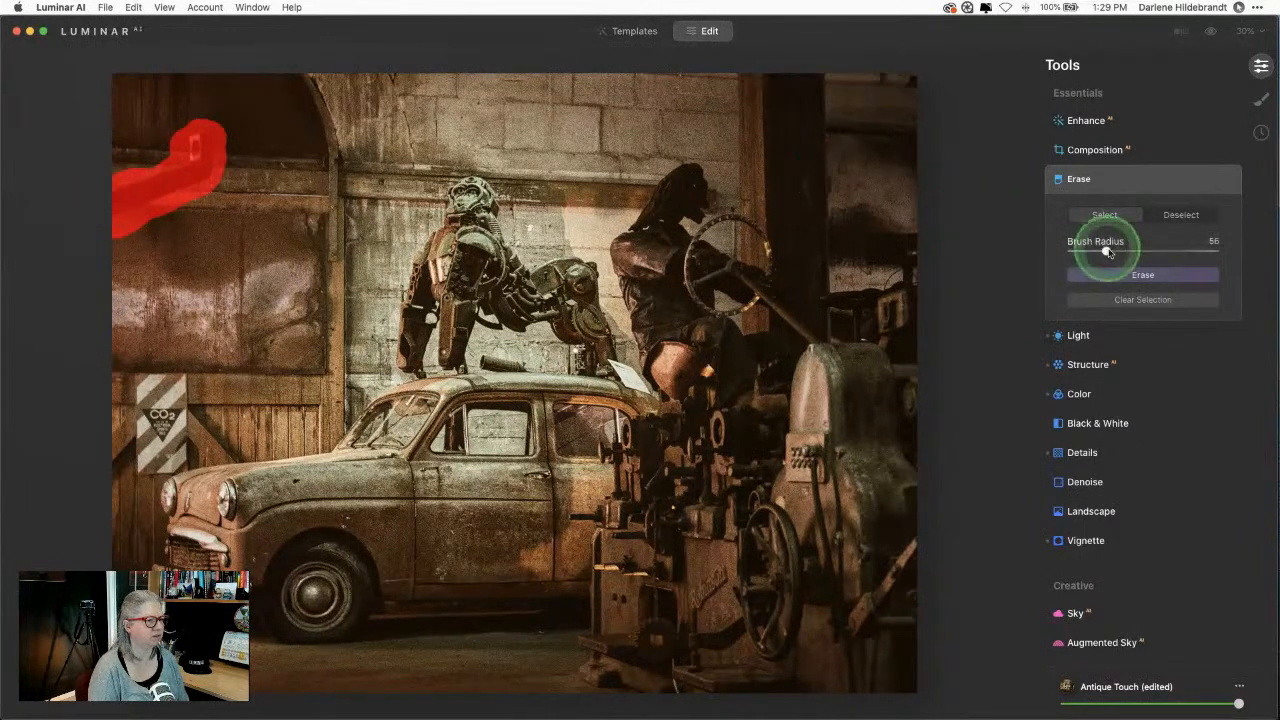
pyautogui.click(1138, 275)
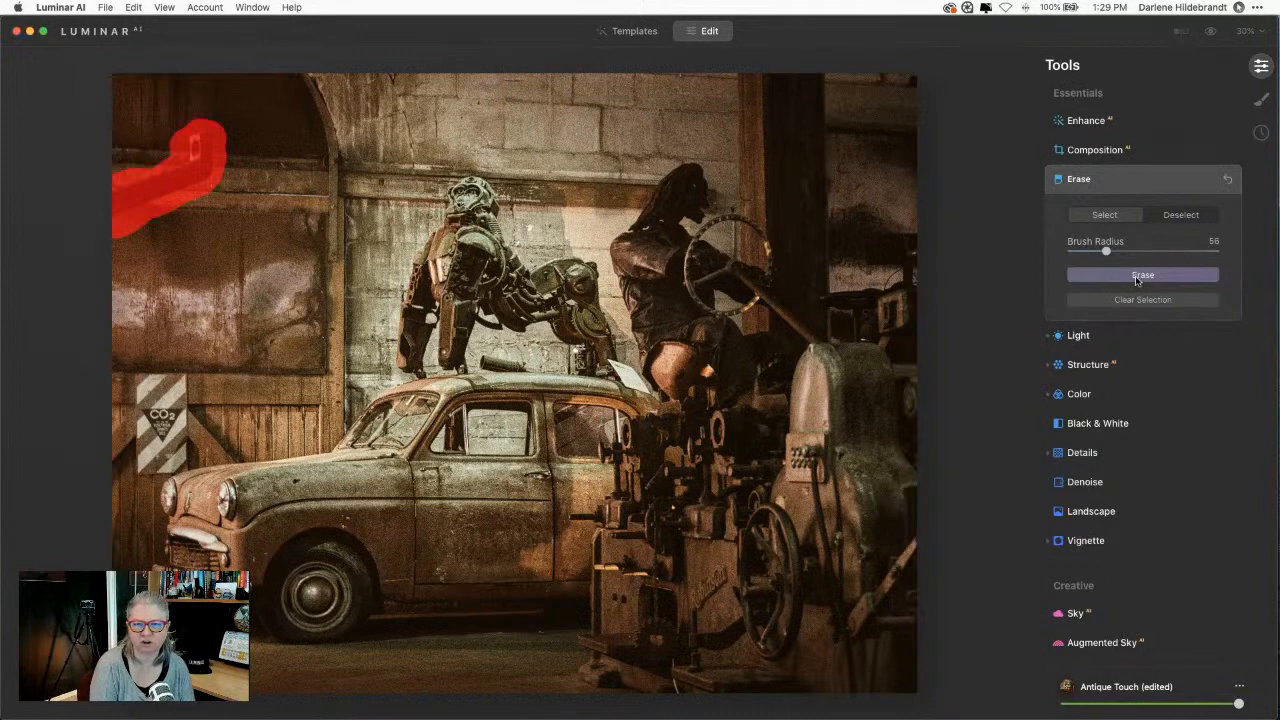
pyautogui.click(1136, 277)
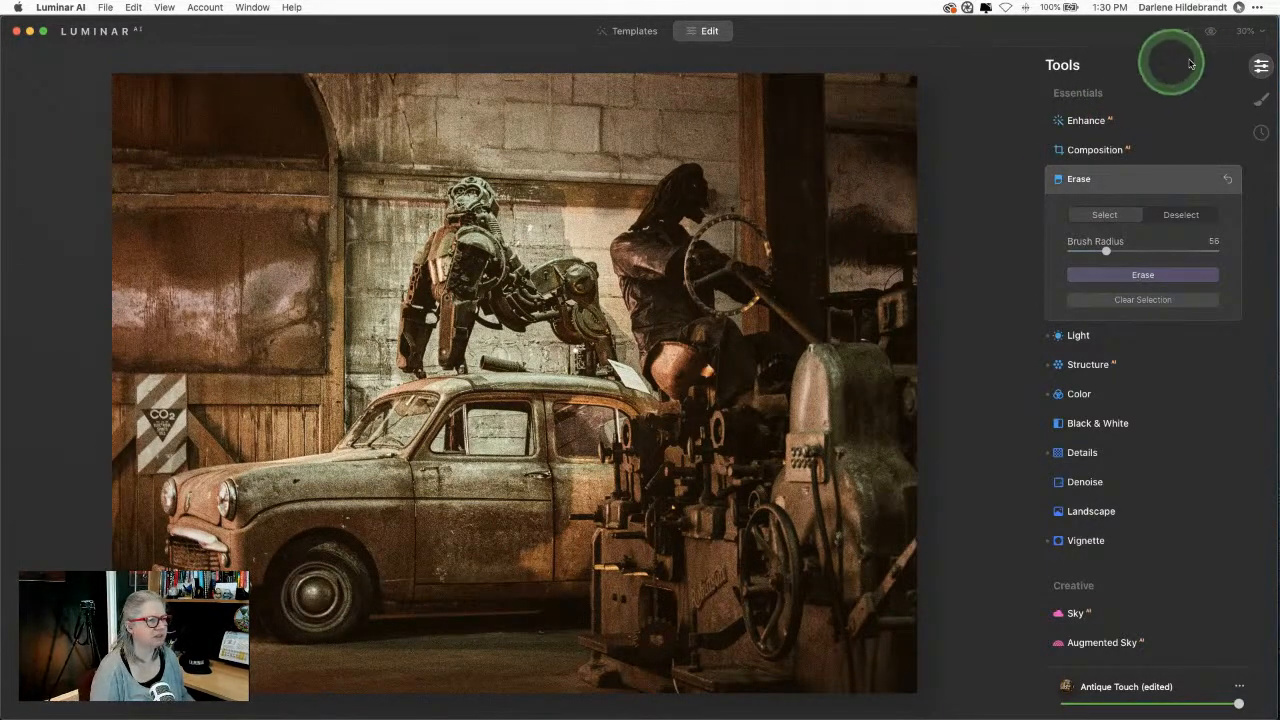
pyautogui.click(1245, 31)
pyautogui.click(1218, 86)
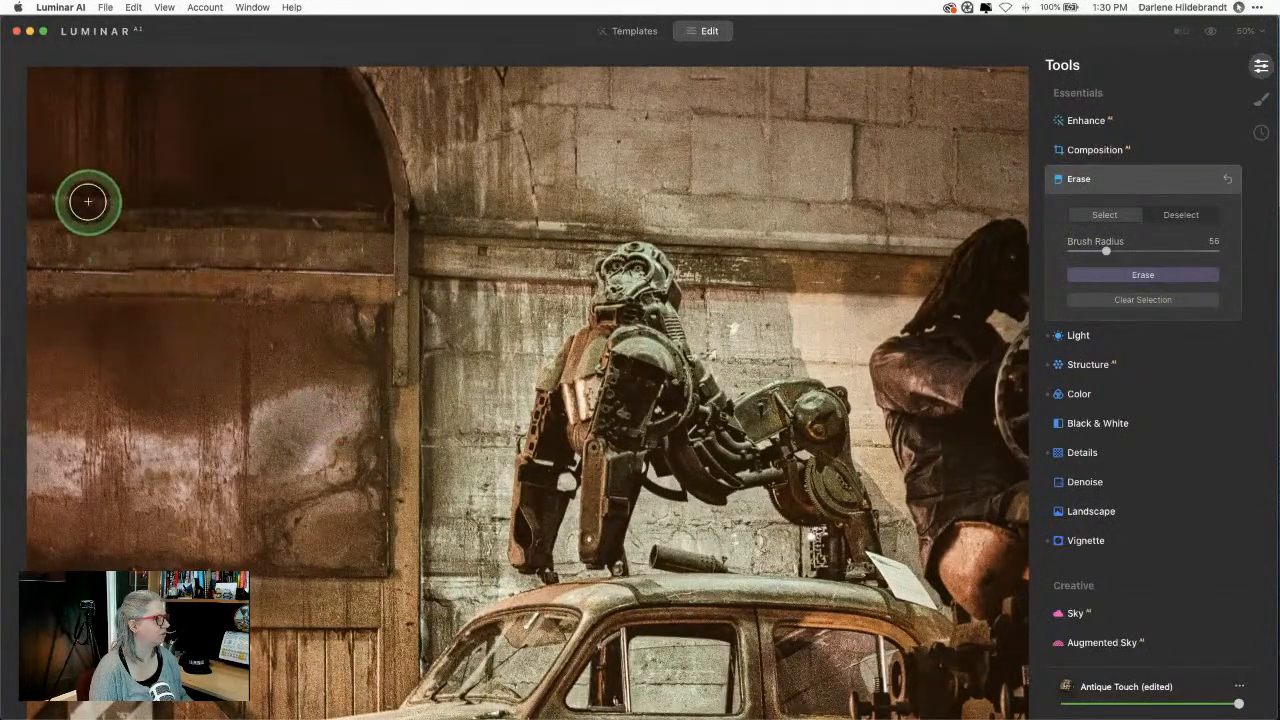
# Step: Mark the beam remnants above the left door out to the image edge and erase them
pyautogui.moveTo(89, 203); pyautogui.dragTo(133, 203)
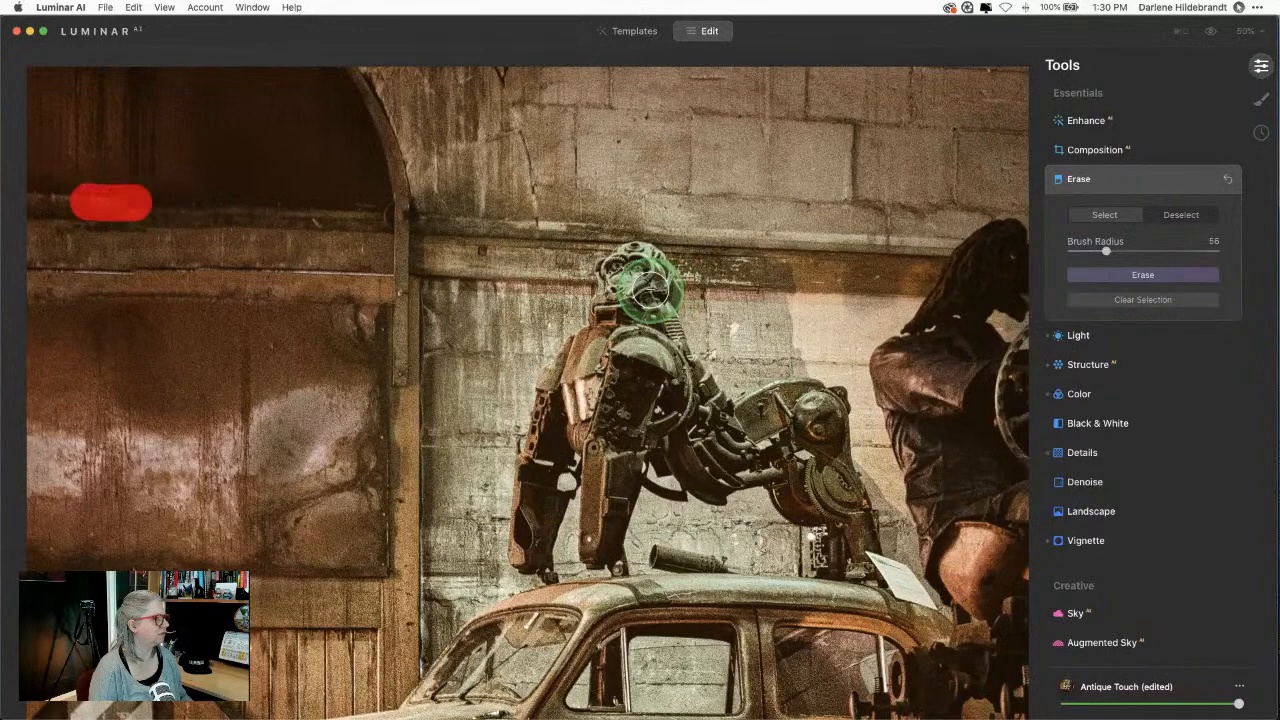
pyautogui.click(1120, 280)
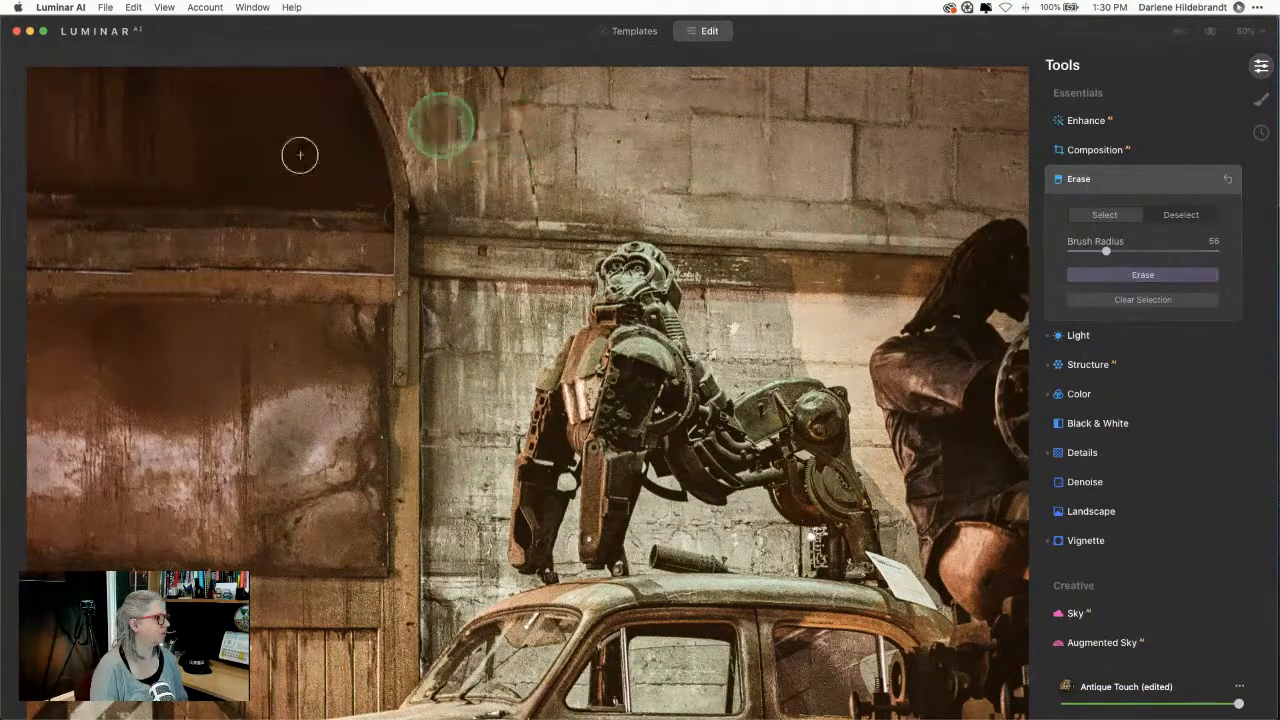
pyautogui.moveTo(119, 198); pyautogui.dragTo(5, 195)
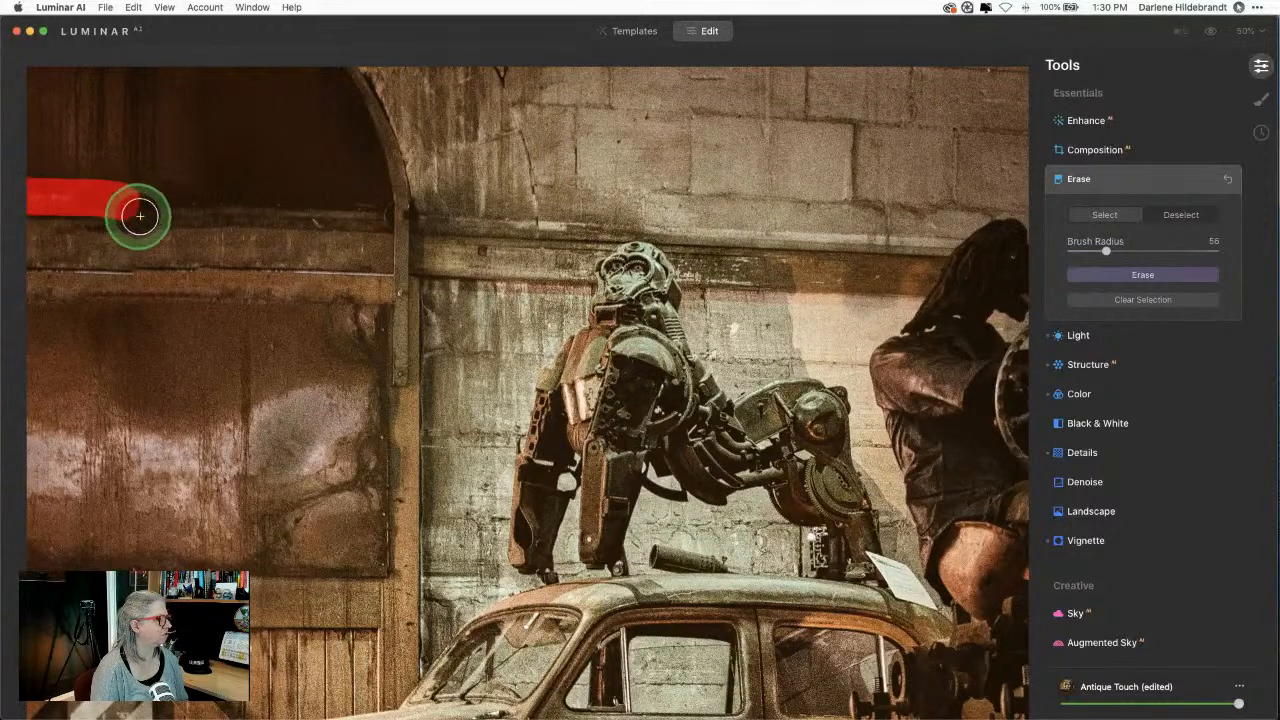
pyautogui.moveTo(134, 220); pyautogui.dragTo(23, 221)
pyautogui.moveTo(114, 200); pyautogui.dragTo(158, 200)
pyautogui.click(1143, 276)
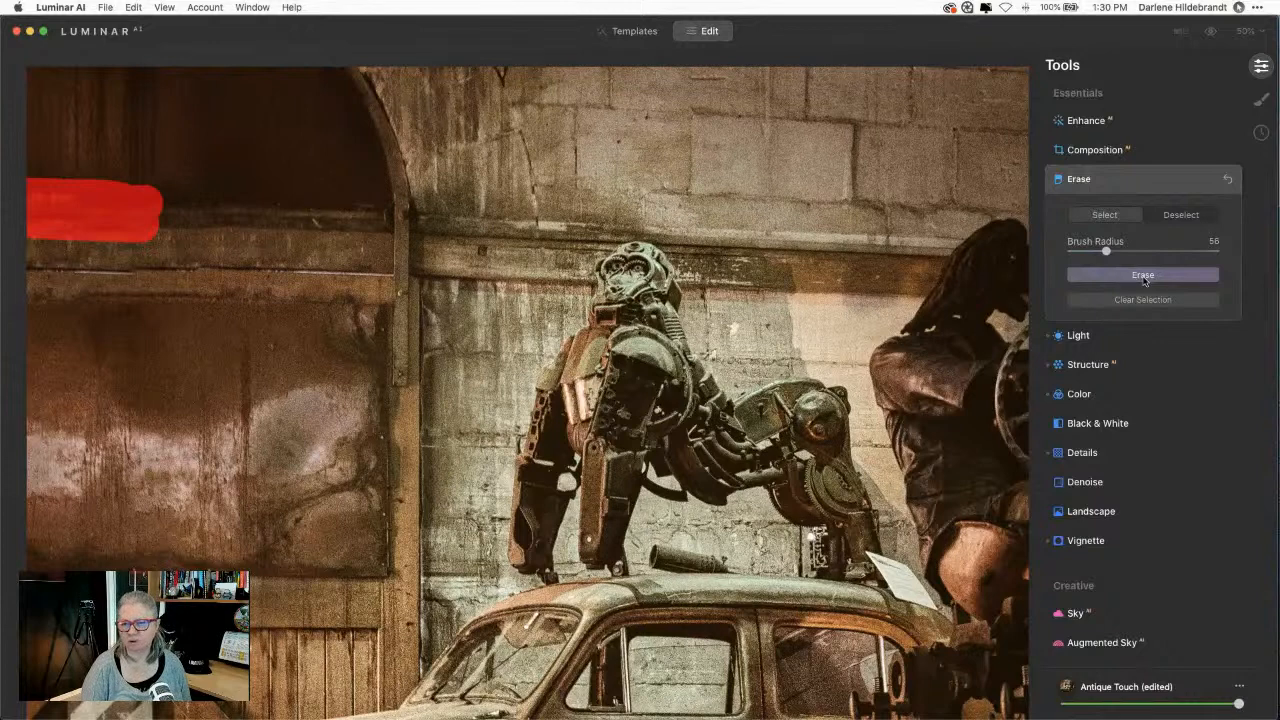
pyautogui.click(1144, 277)
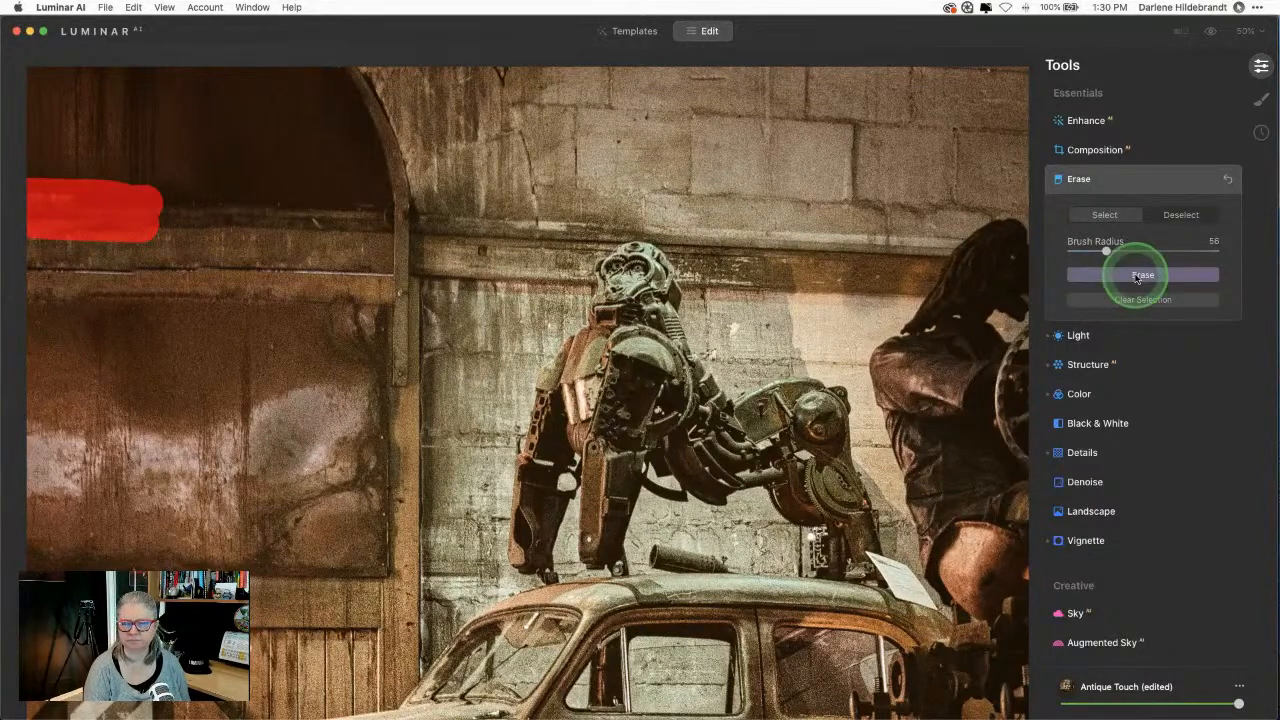
# Step: Re-mark the beam line with a 32-radius brush, erase it, then undo that erase
pyautogui.moveTo(1, 290); pyautogui.dragTo(62, 287)
pyautogui.click(157, 271)
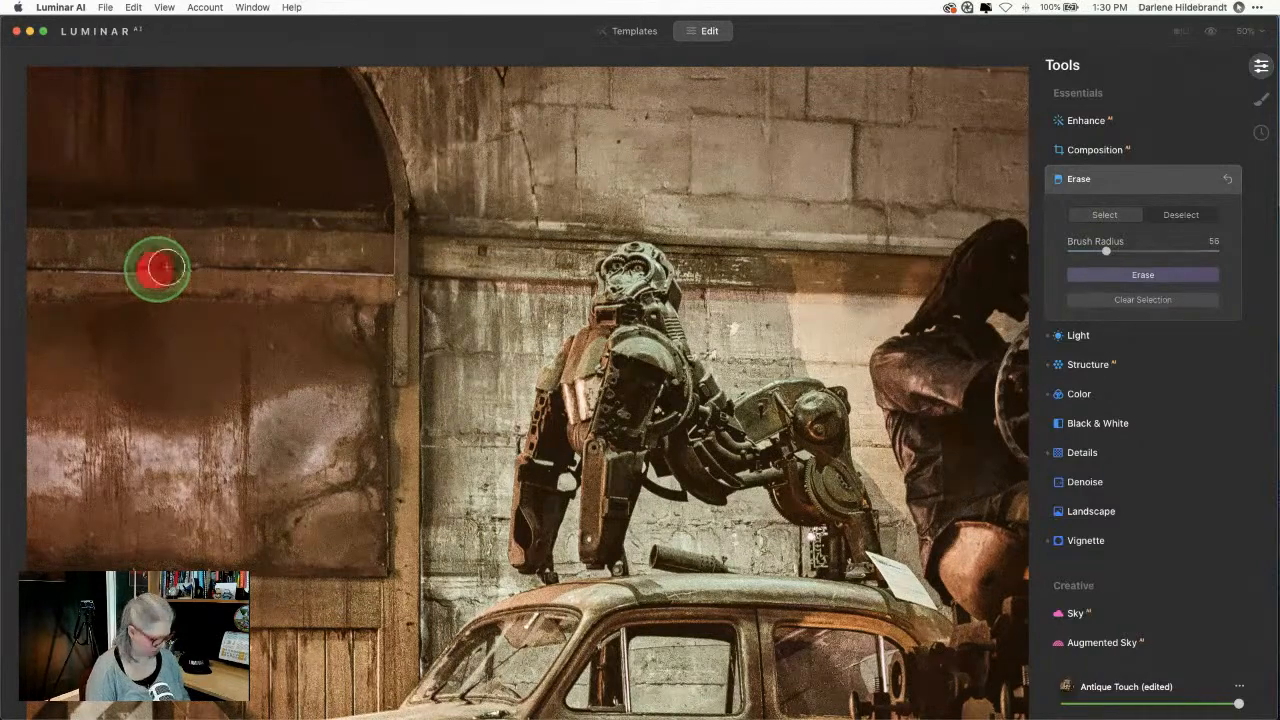
pyautogui.click(238, 266)
pyautogui.press('super+z')
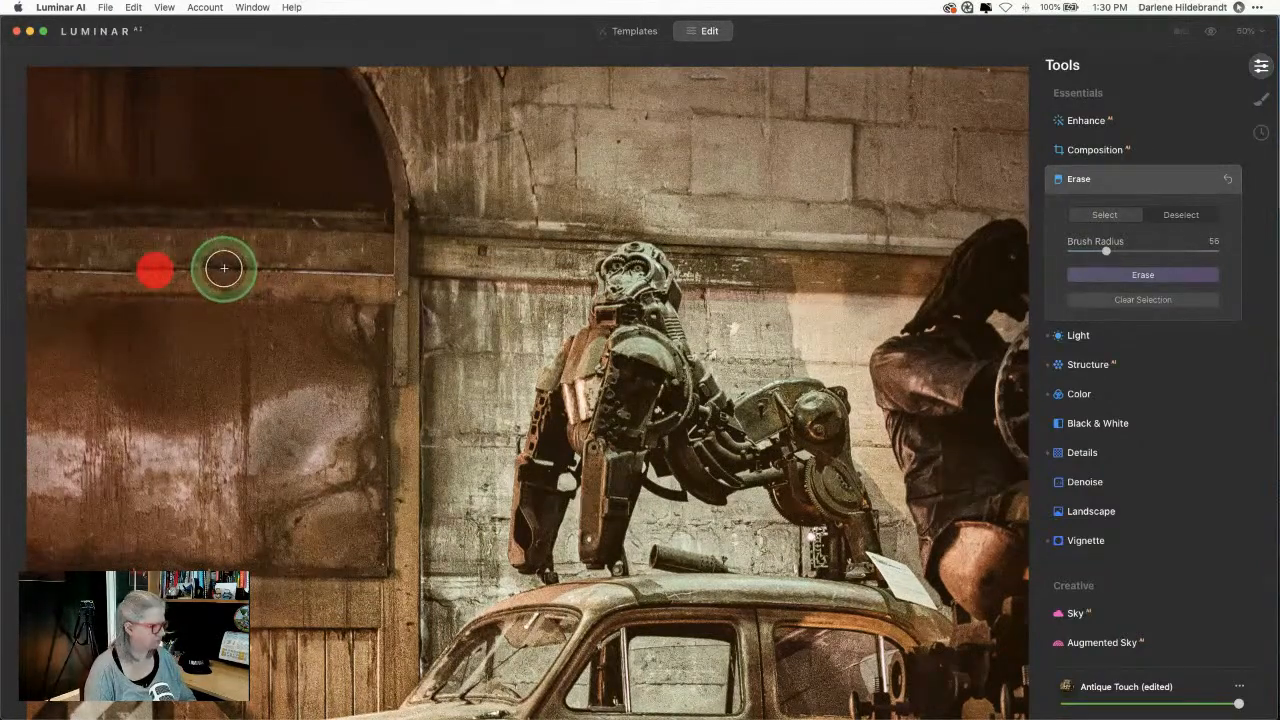
pyautogui.press('[')
pyautogui.press('[')
pyautogui.press('[')
pyautogui.press('[')
pyautogui.press('[')
pyautogui.press('[')
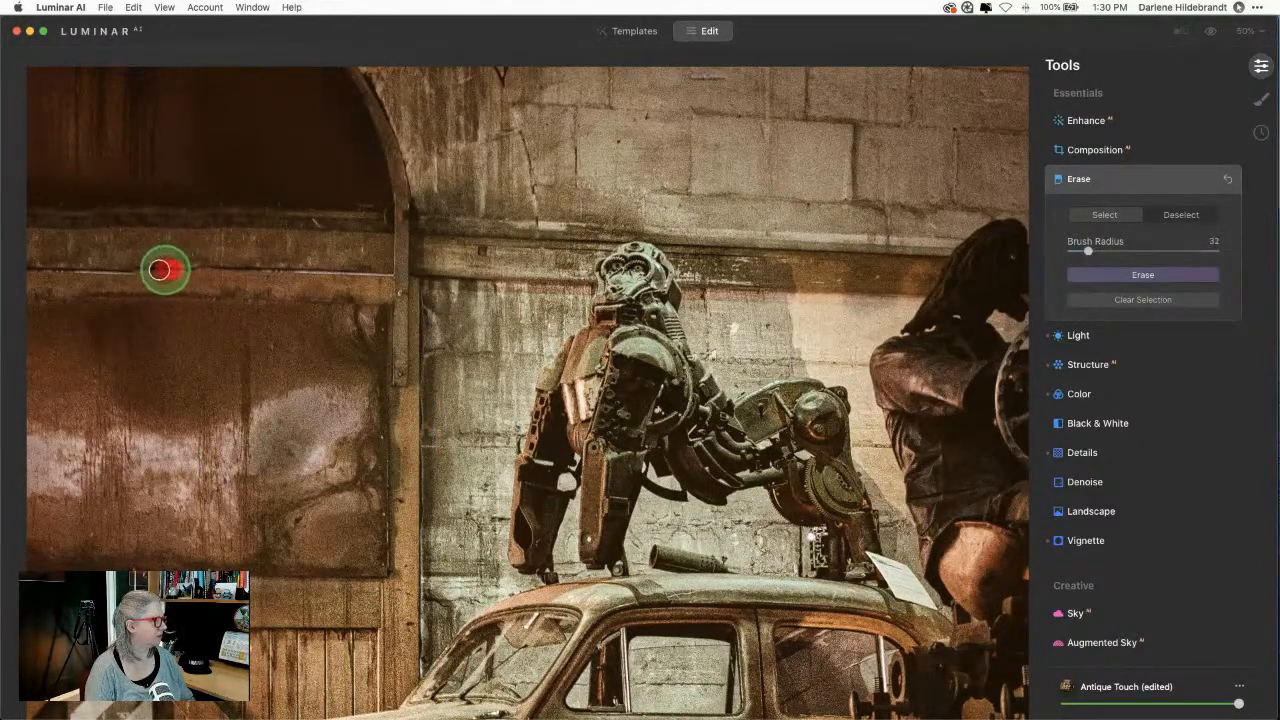
pyautogui.moveTo(160, 270); pyautogui.dragTo(30, 270)
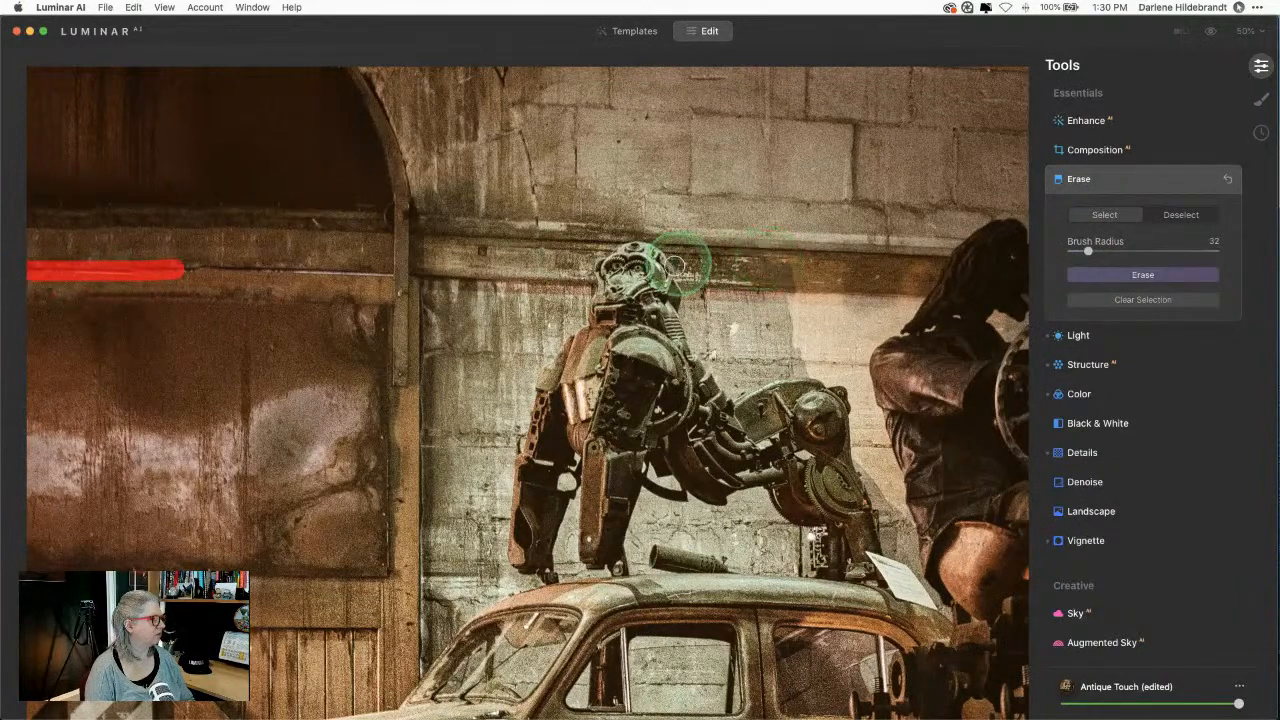
pyautogui.moveTo(206, 256)
pyautogui.mouseDown()
pyautogui.moveTo(168, 264)
pyautogui.moveTo(211, 267)
pyautogui.mouseUp()
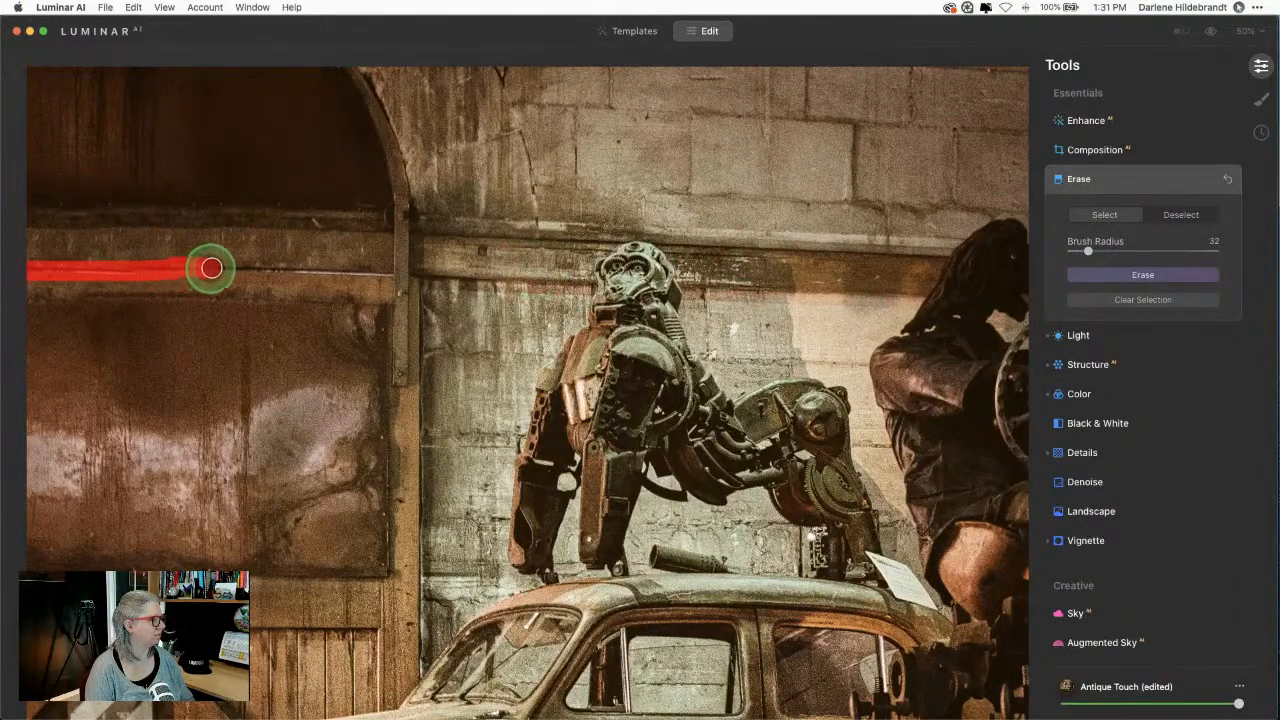
pyautogui.click(1105, 276)
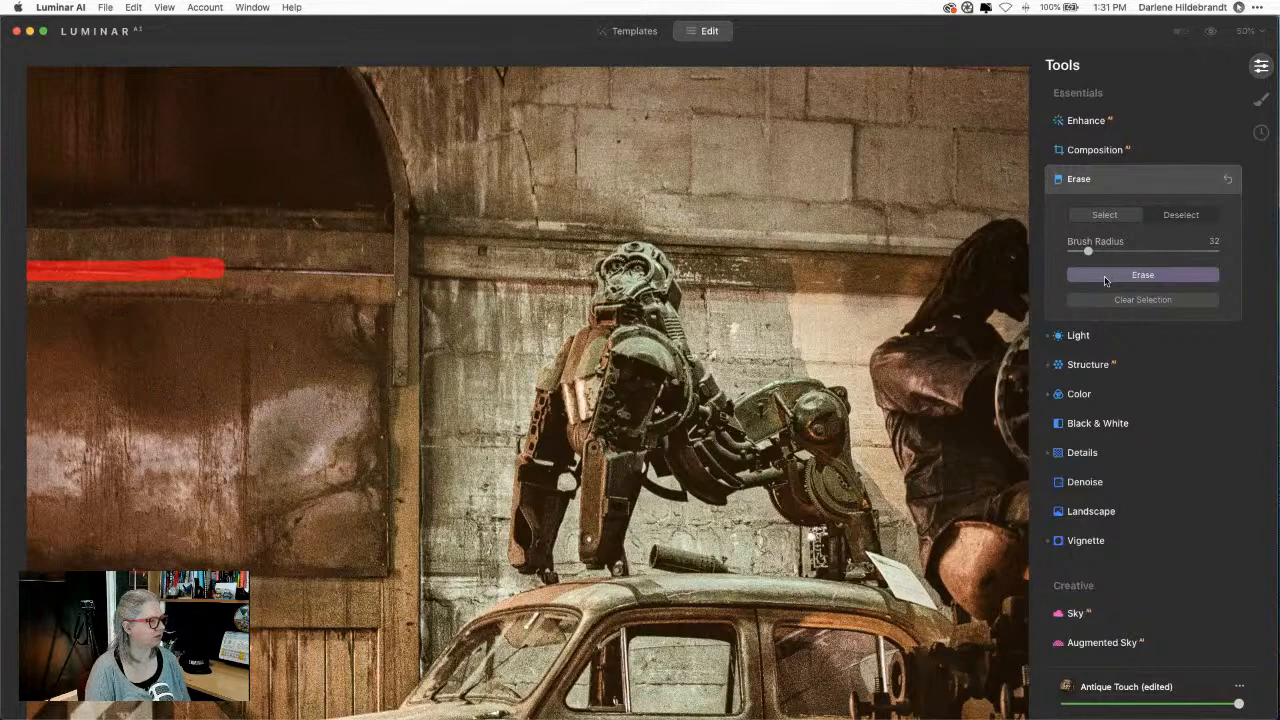
pyautogui.click(1101, 278)
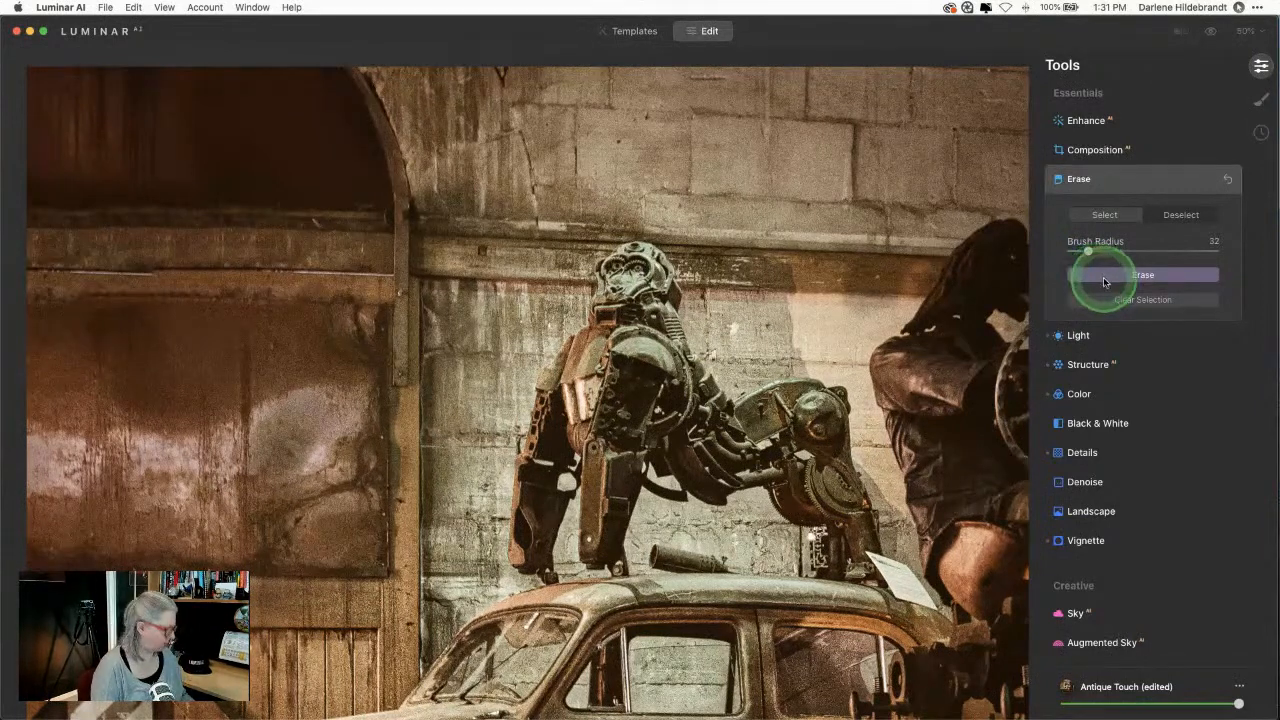
pyautogui.press('super+z')
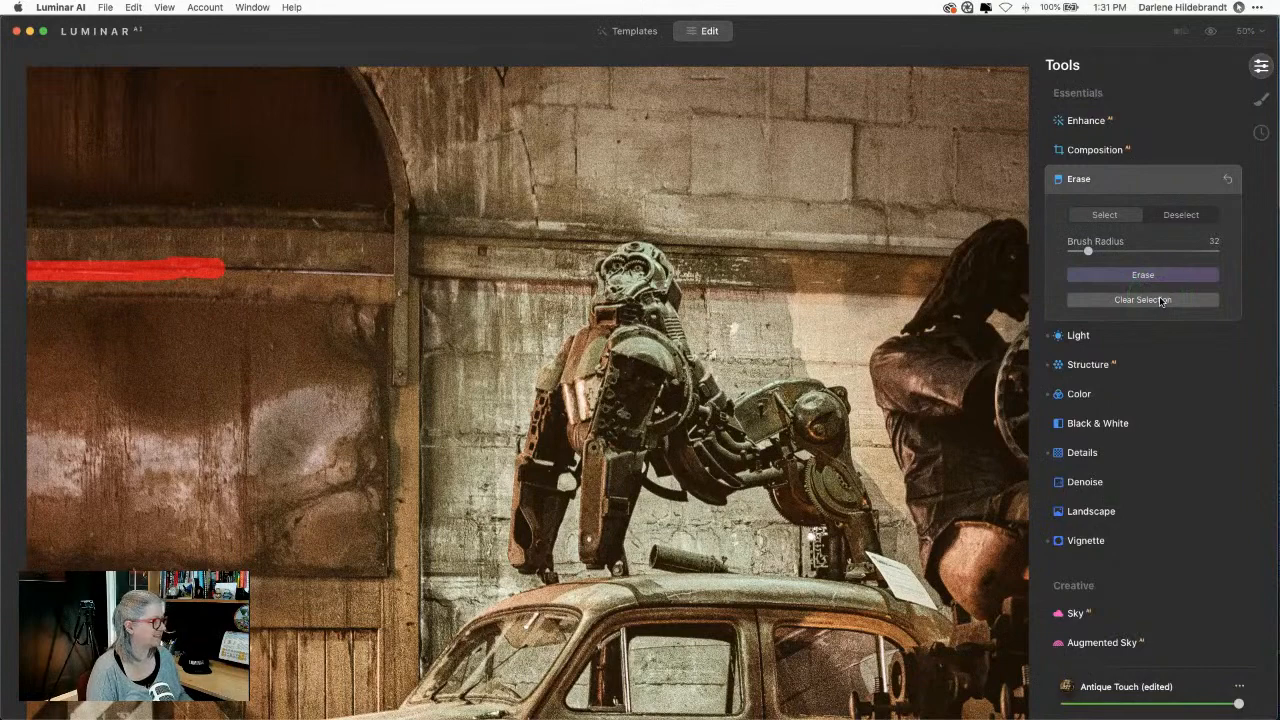
# Step: Clear the selection, then mark and erase a short section of the beam
pyautogui.click(1152, 303)
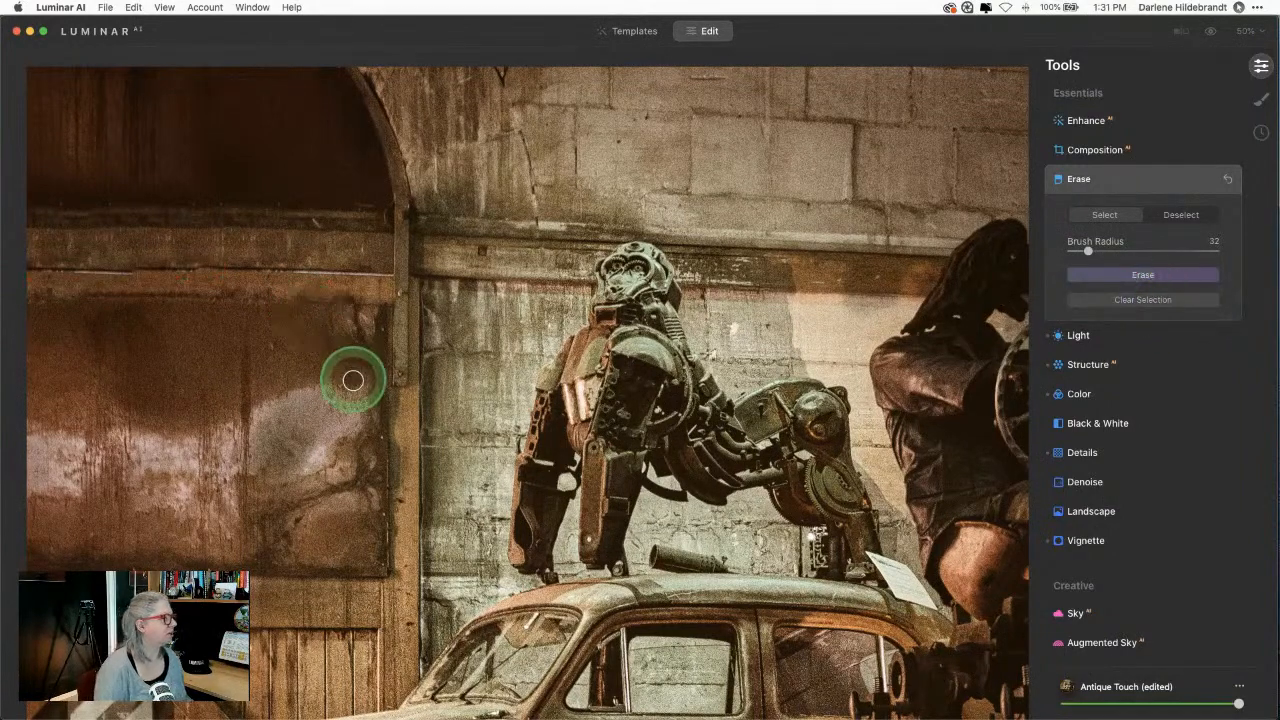
pyautogui.moveTo(200, 271)
pyautogui.mouseDown()
pyautogui.moveTo(214, 271)
pyautogui.moveTo(187, 269)
pyautogui.mouseUp()
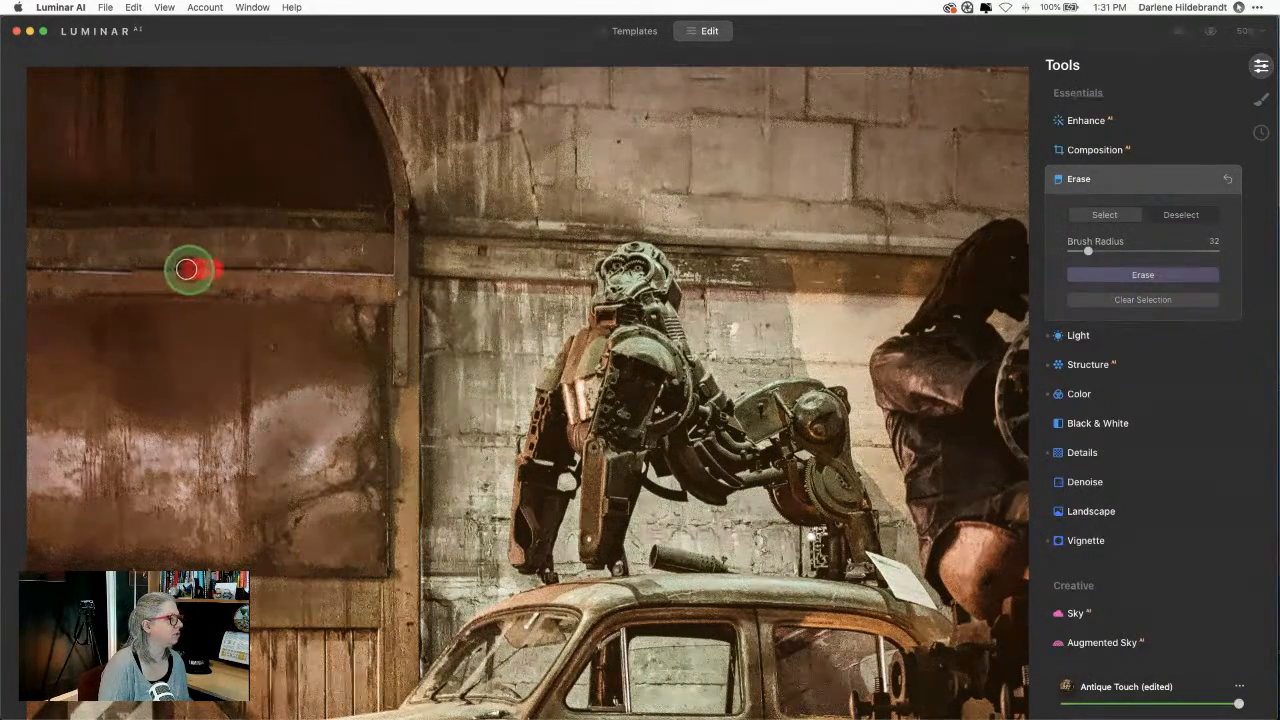
pyautogui.click(1109, 278)
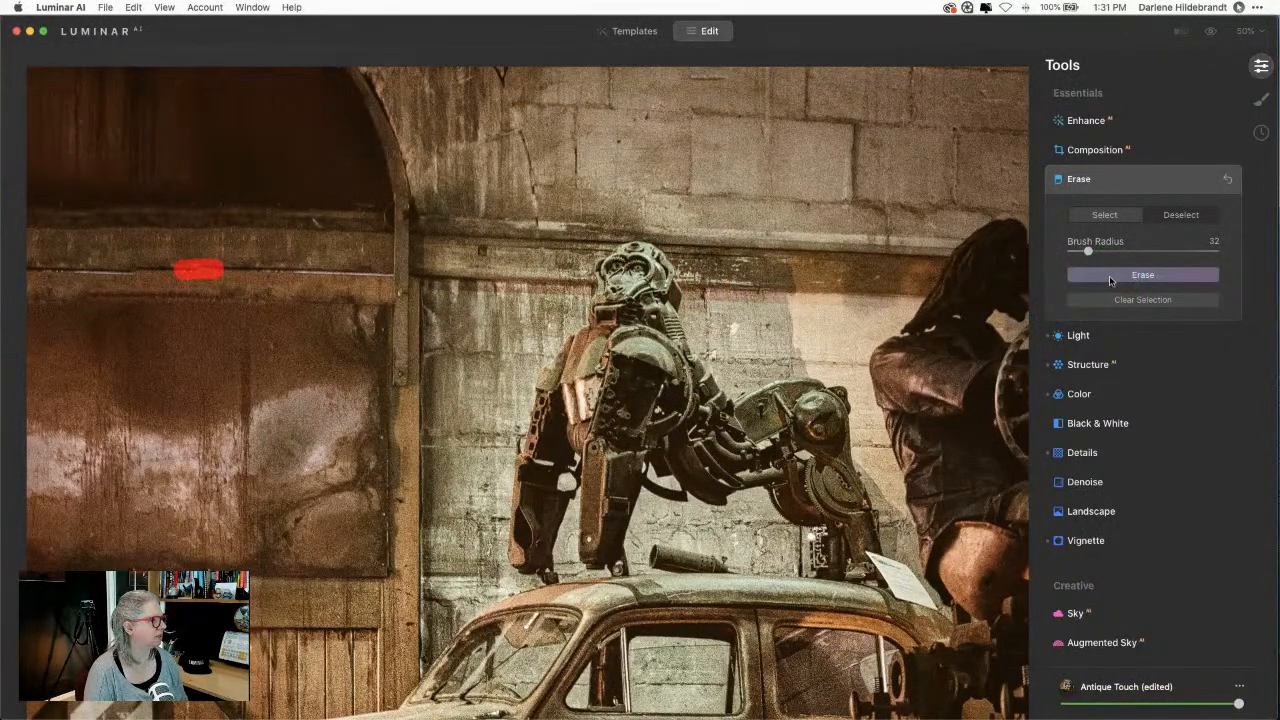
pyautogui.click(1122, 278)
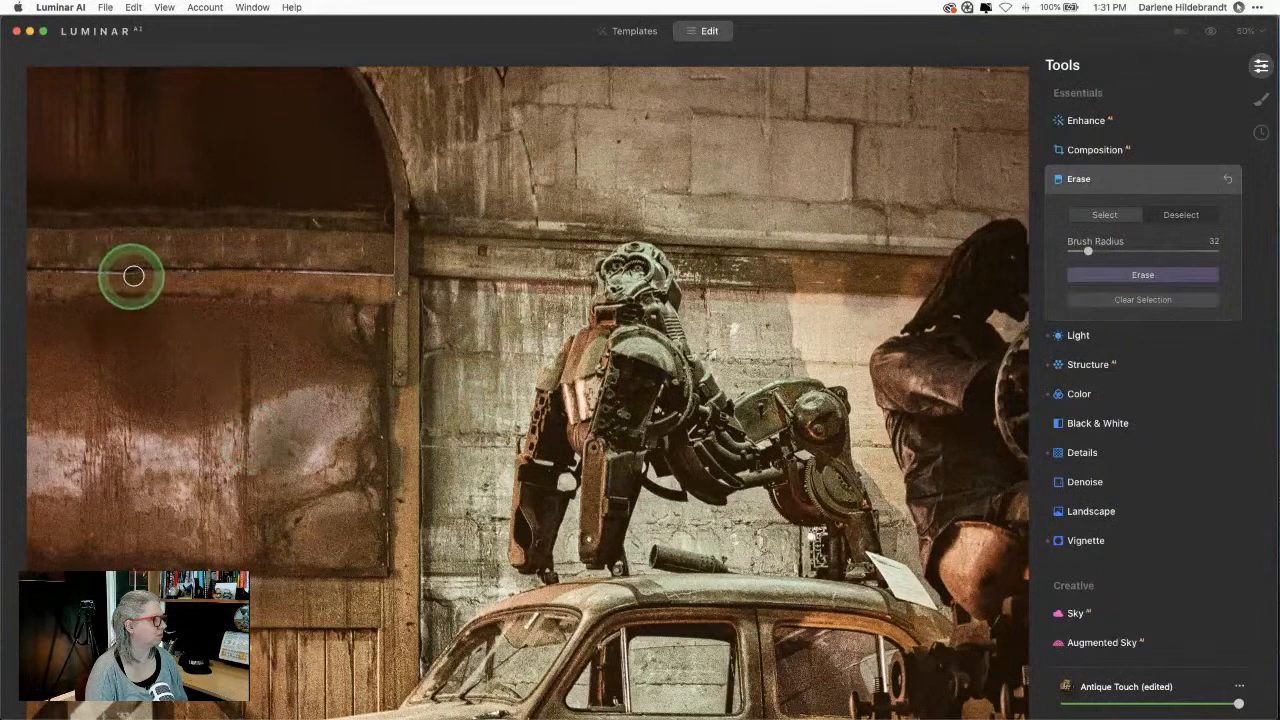
# Step: Mark and erase two more leftover spots further left along the beam
pyautogui.moveTo(129, 274)
pyautogui.mouseDown()
pyautogui.moveTo(149, 271)
pyautogui.moveTo(109, 271)
pyautogui.mouseUp()
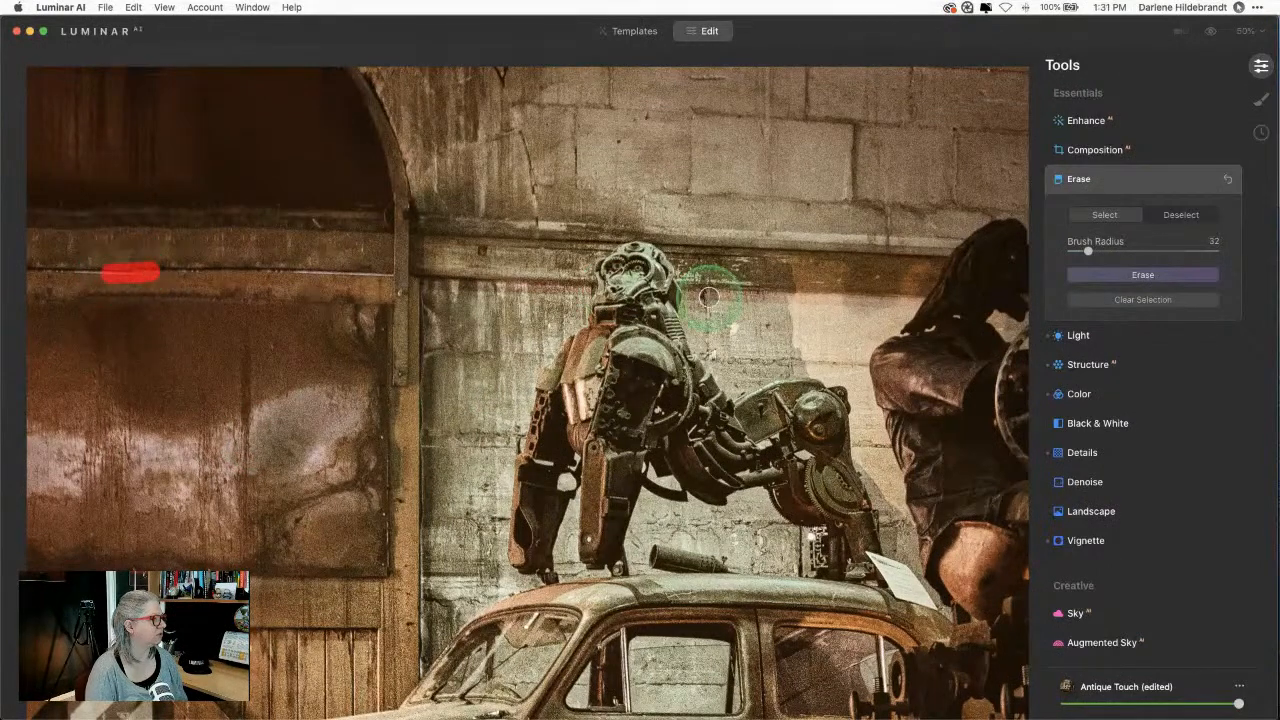
pyautogui.click(1137, 274)
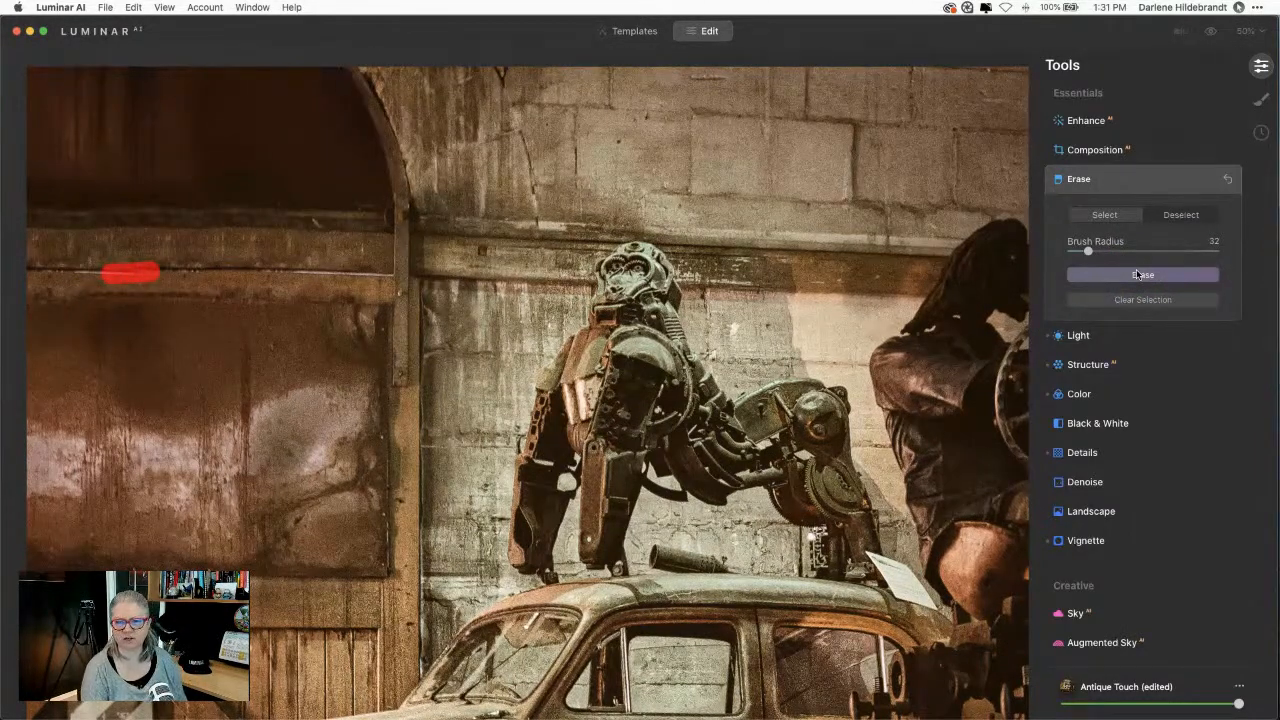
pyautogui.click(1137, 274)
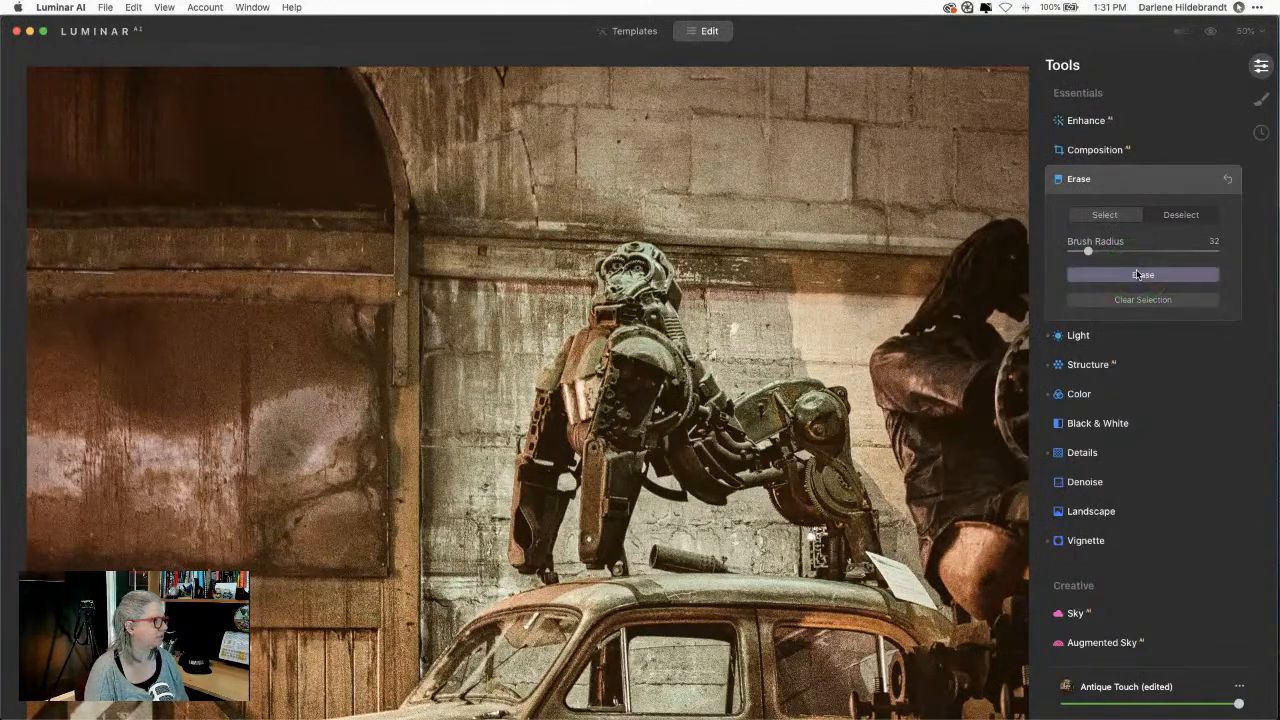
pyautogui.click(110, 272)
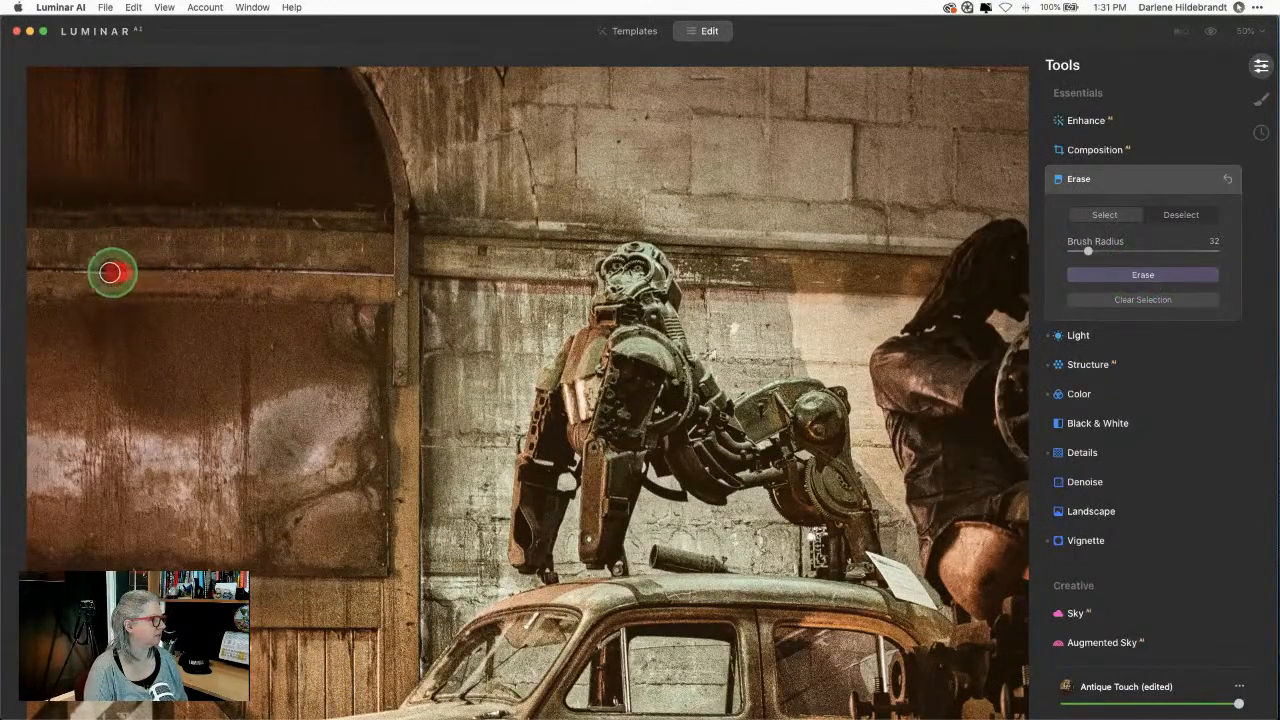
pyautogui.moveTo(110, 272); pyautogui.dragTo(70, 271)
pyautogui.click(1128, 277)
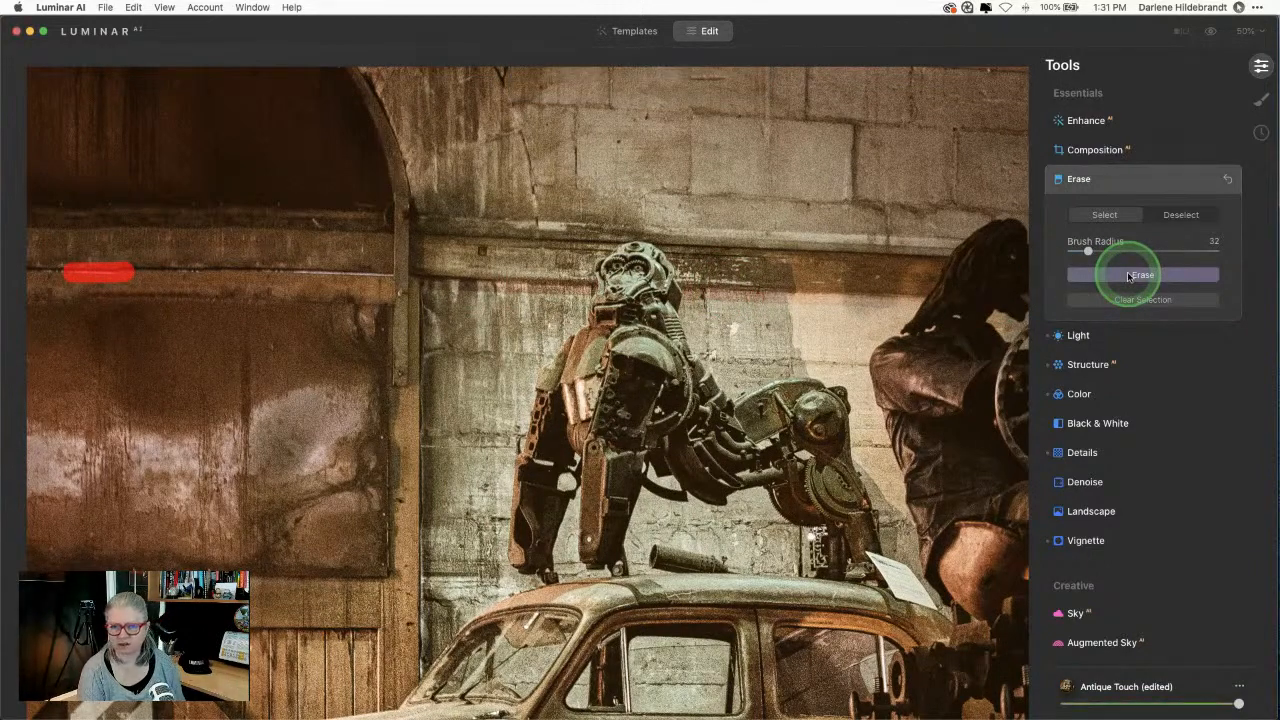
pyautogui.click(1128, 277)
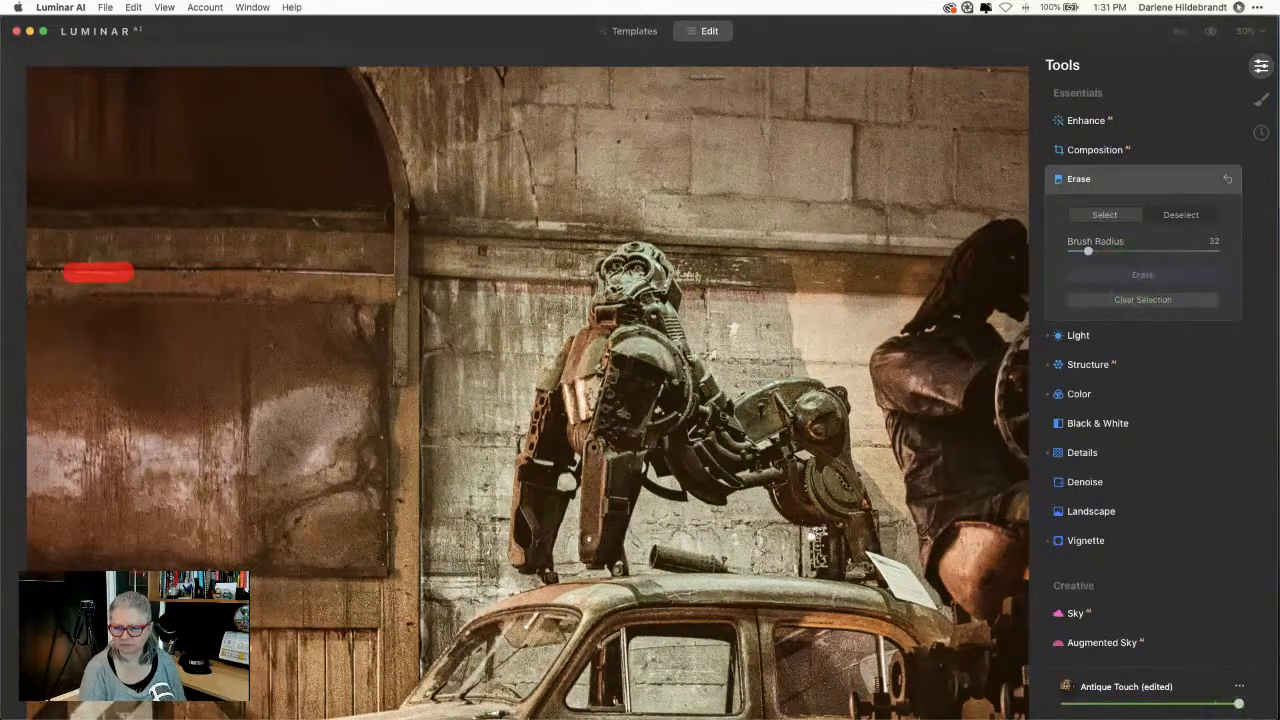
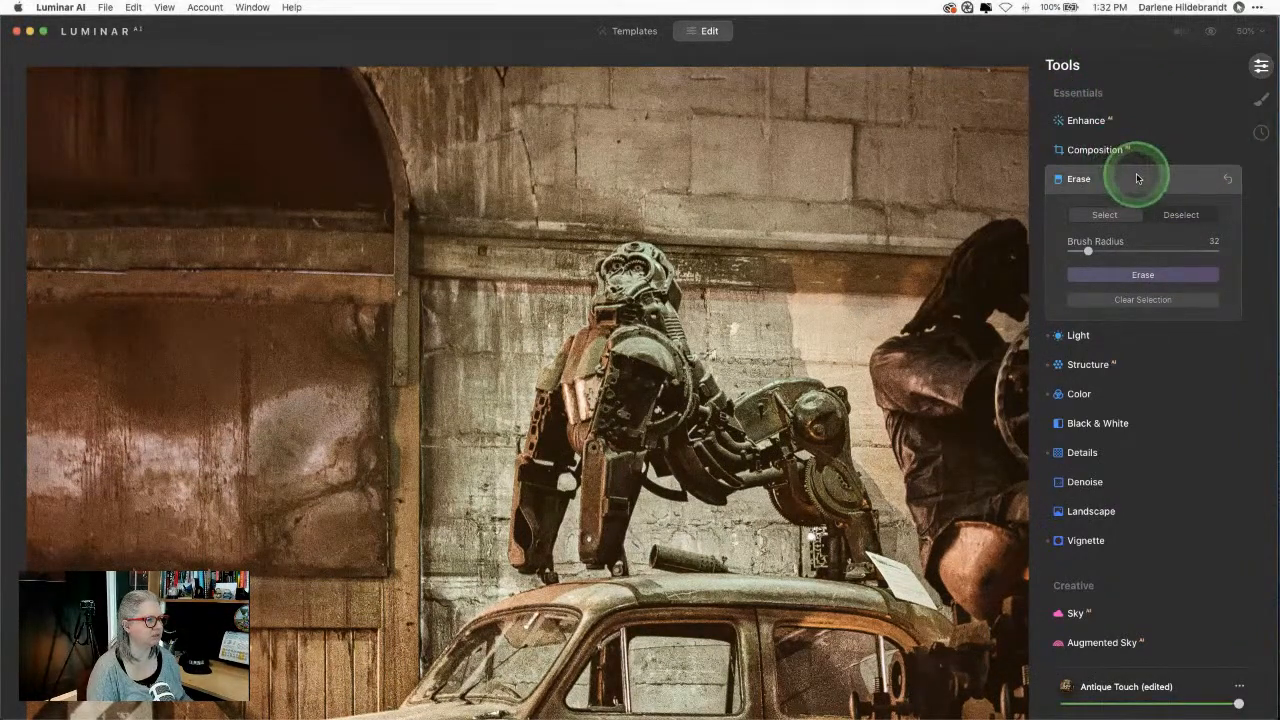
# Step: Toggle between the edited and original photo to compare the erase results so far
pyautogui.click(1132, 178)
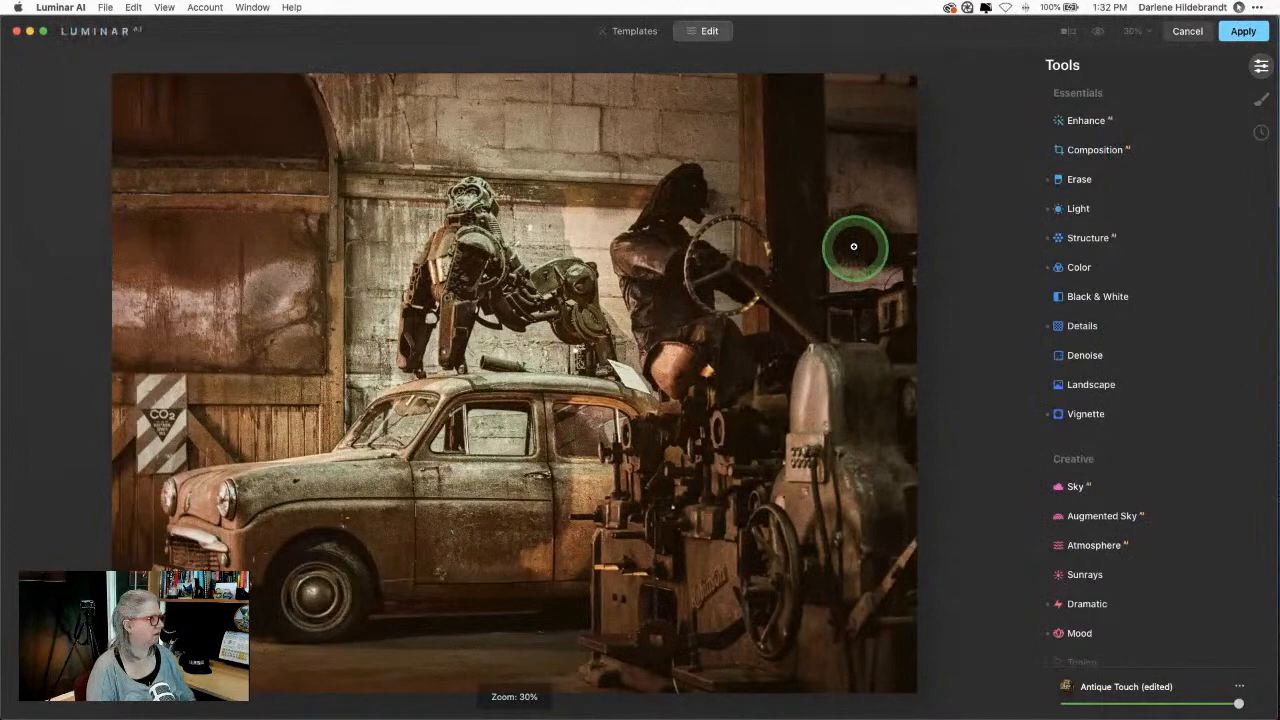
pyautogui.press('\\')
pyautogui.press('\\')
pyautogui.press('\\')
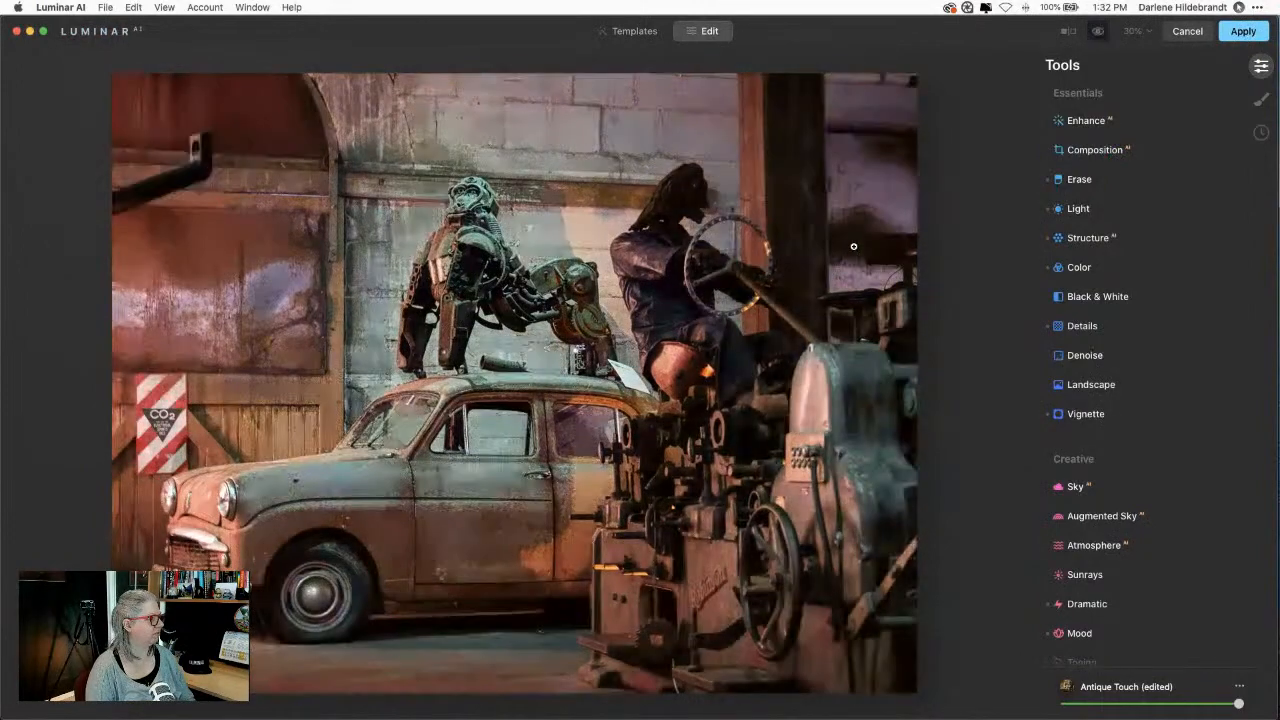
pyautogui.press('\\')
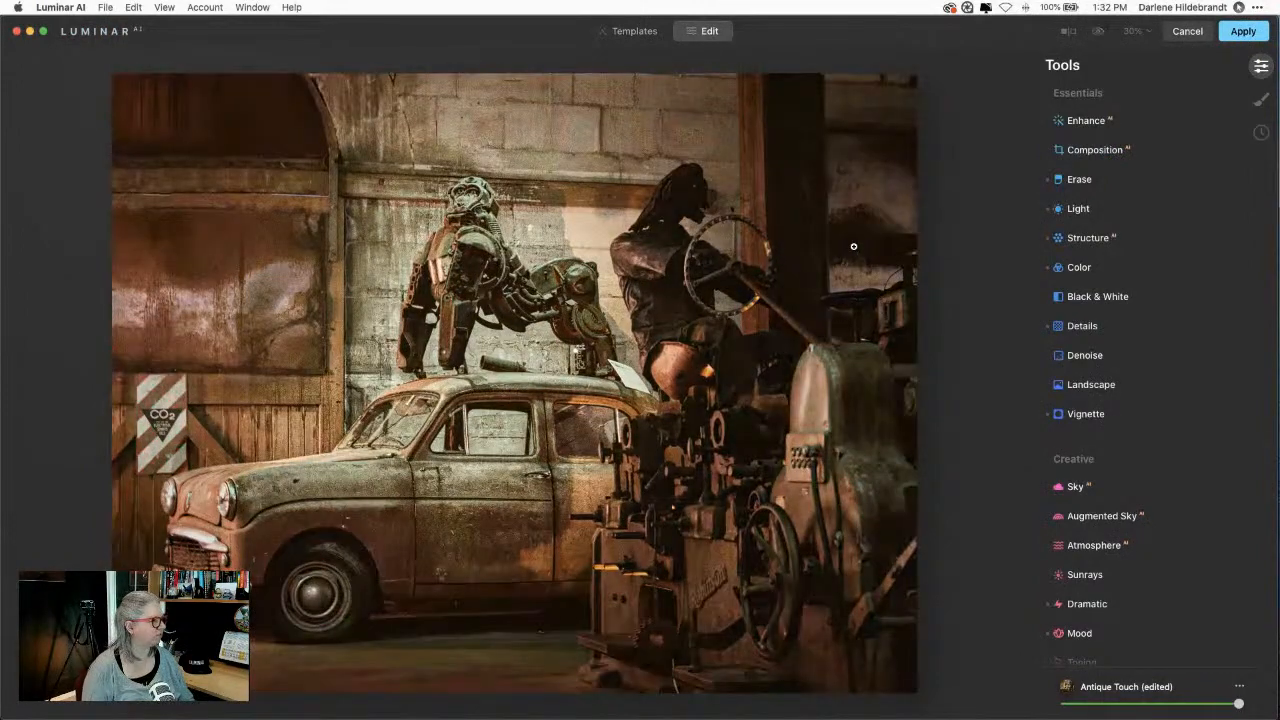
pyautogui.press('\\')
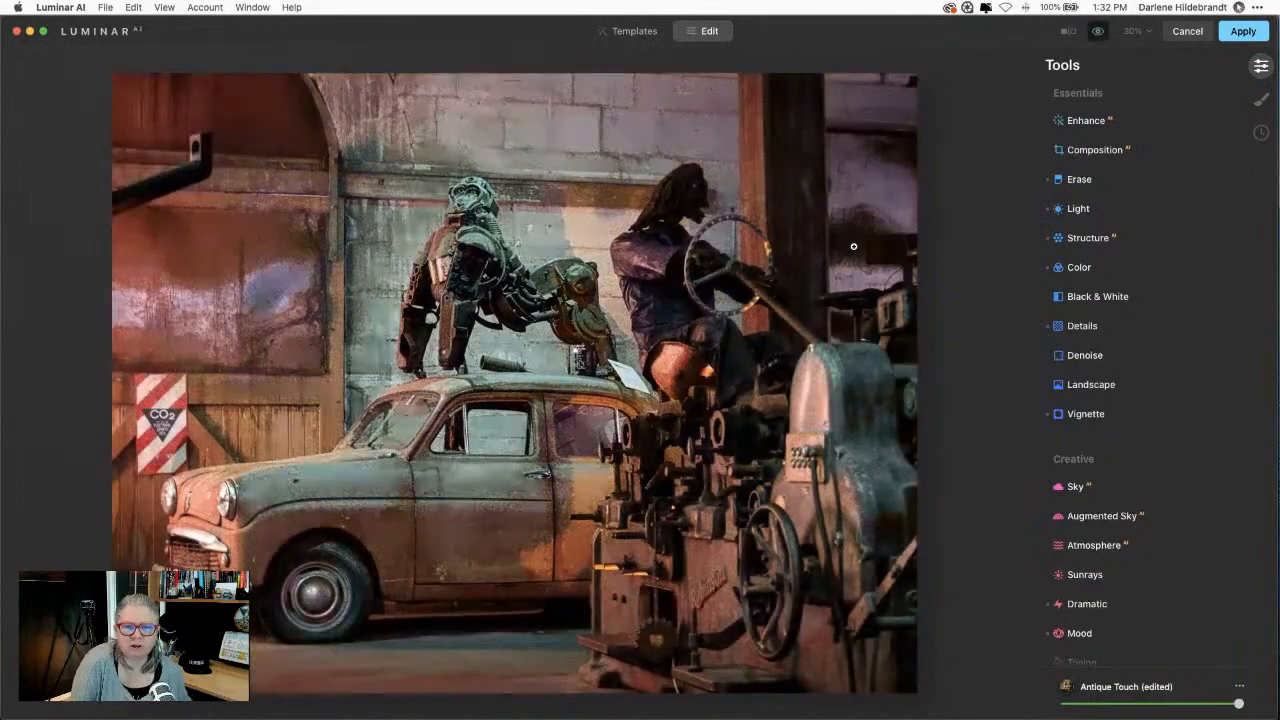
pyautogui.press('\\')
pyautogui.press('\\')
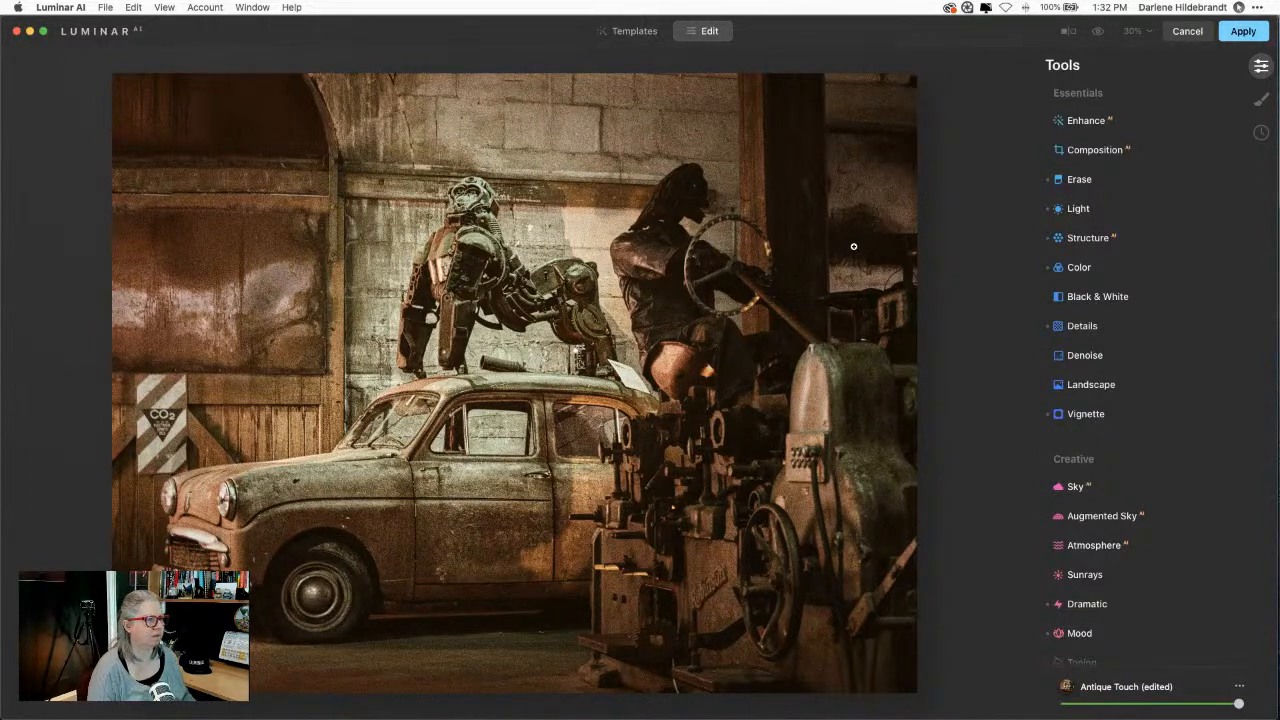
# Step: At 50% zoom, erase the white paper tag from the car roof with a radius-44 brush
pyautogui.click(1100, 181)
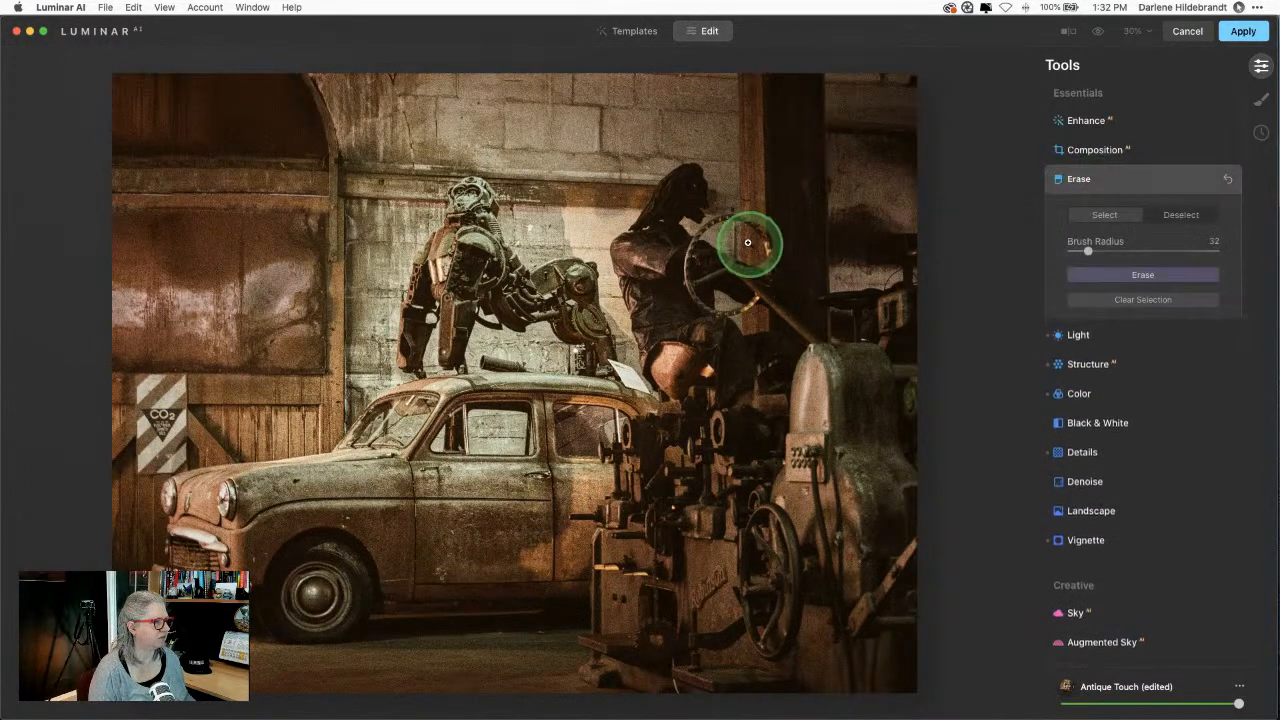
pyautogui.click(1245, 31)
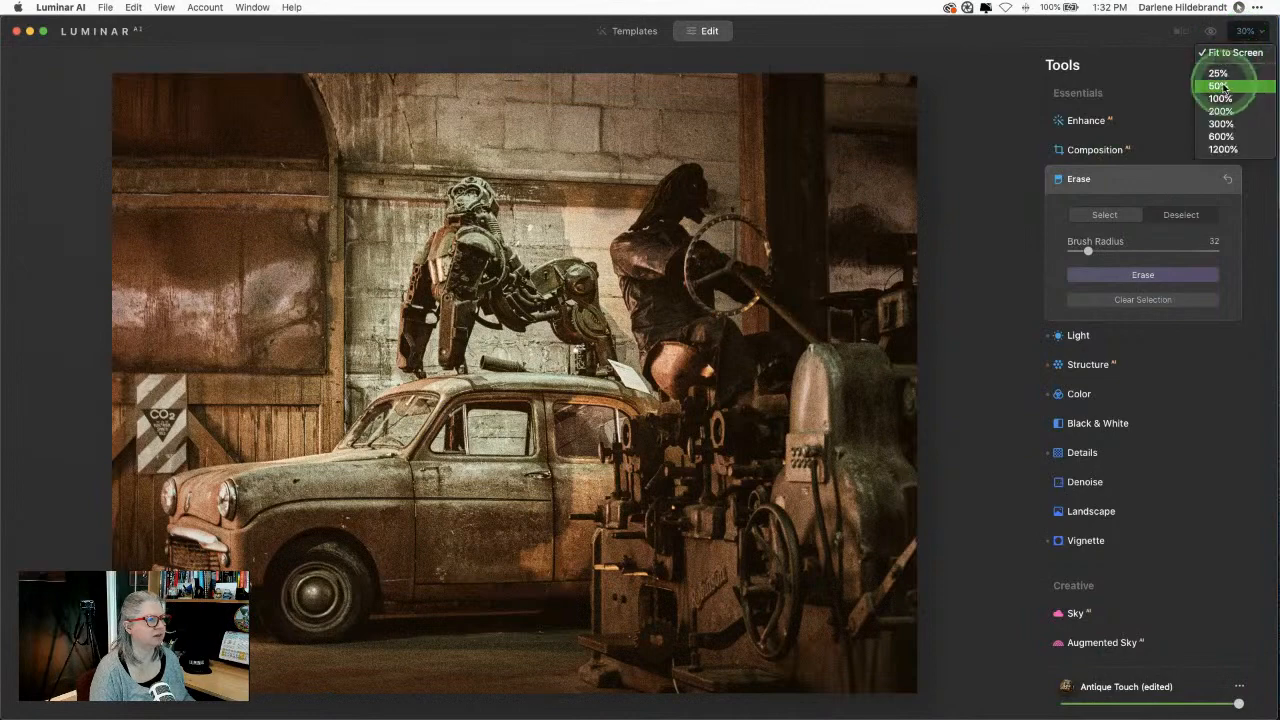
pyautogui.click(1222, 87)
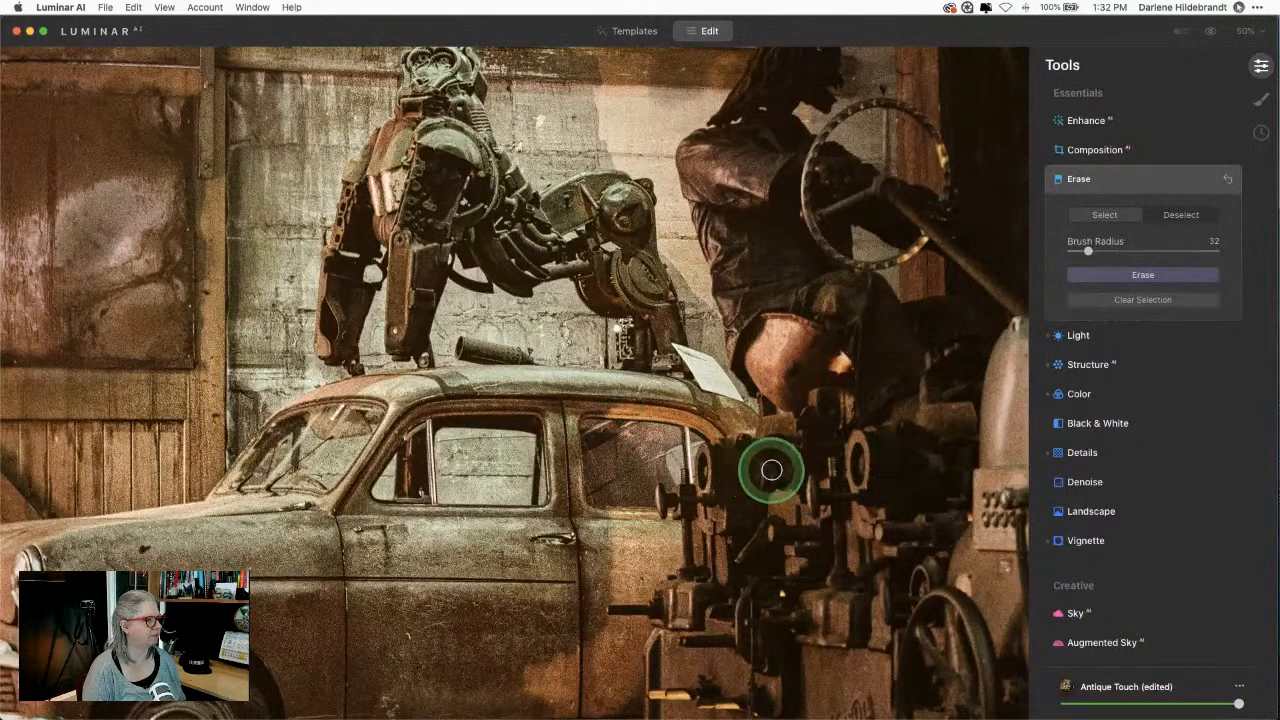
pyautogui.moveTo(605, 405)
pyautogui.mouseDown()
pyautogui.moveTo(660, 388)
pyautogui.moveTo(749, 434)
pyautogui.moveTo(720, 421)
pyautogui.mouseUp()
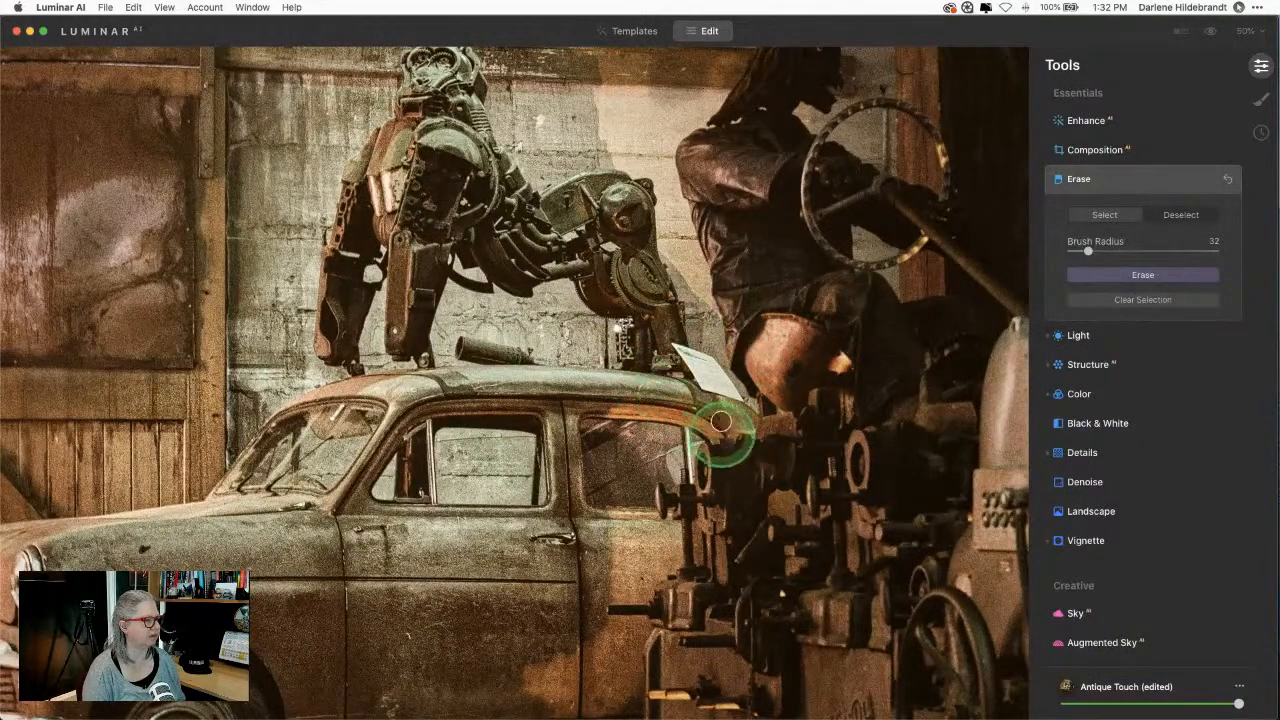
pyautogui.press(']')
pyautogui.press(']')
pyautogui.press(']')
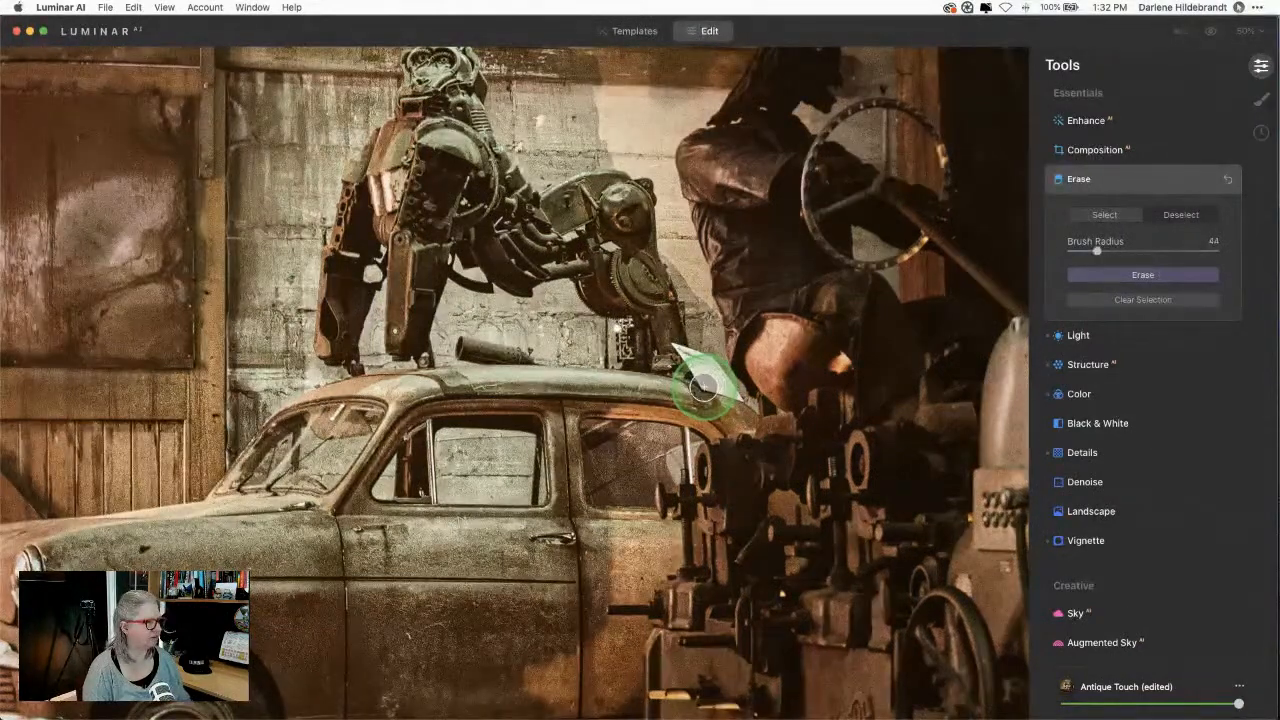
pyautogui.moveTo(703, 385)
pyautogui.mouseDown()
pyautogui.moveTo(671, 350)
pyautogui.moveTo(701, 356)
pyautogui.moveTo(742, 400)
pyautogui.mouseUp()
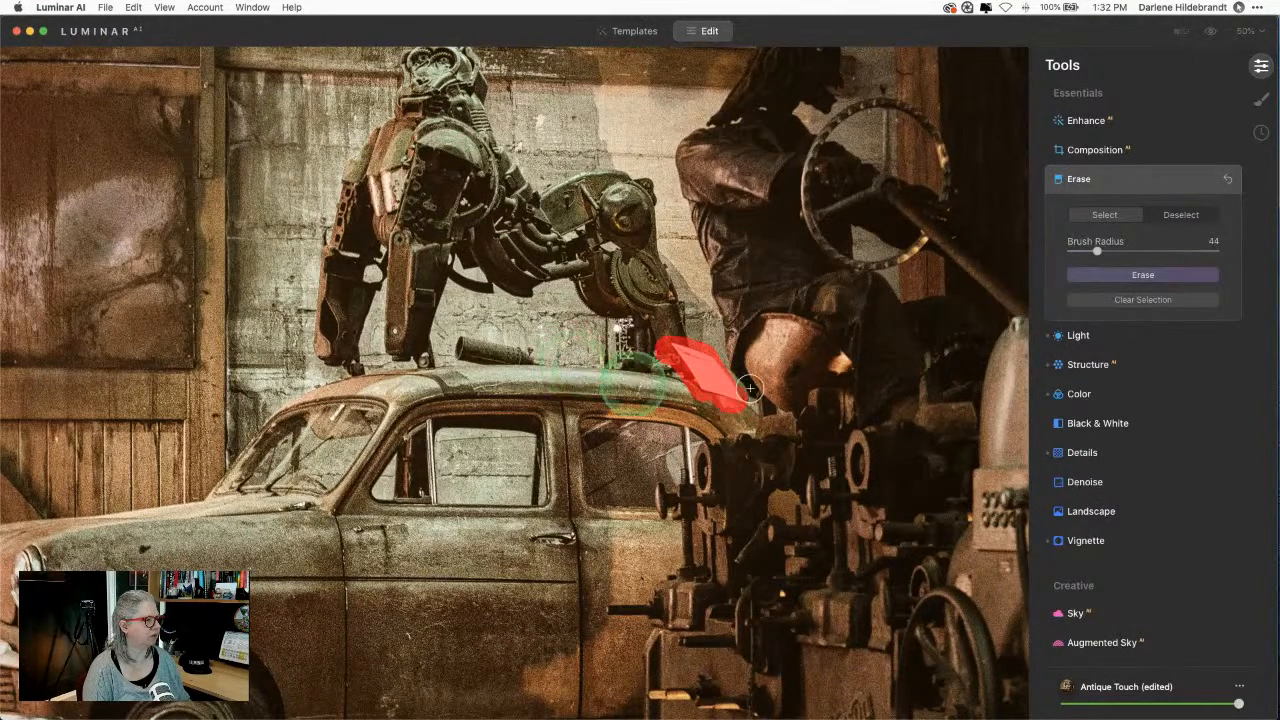
pyautogui.click(1087, 279)
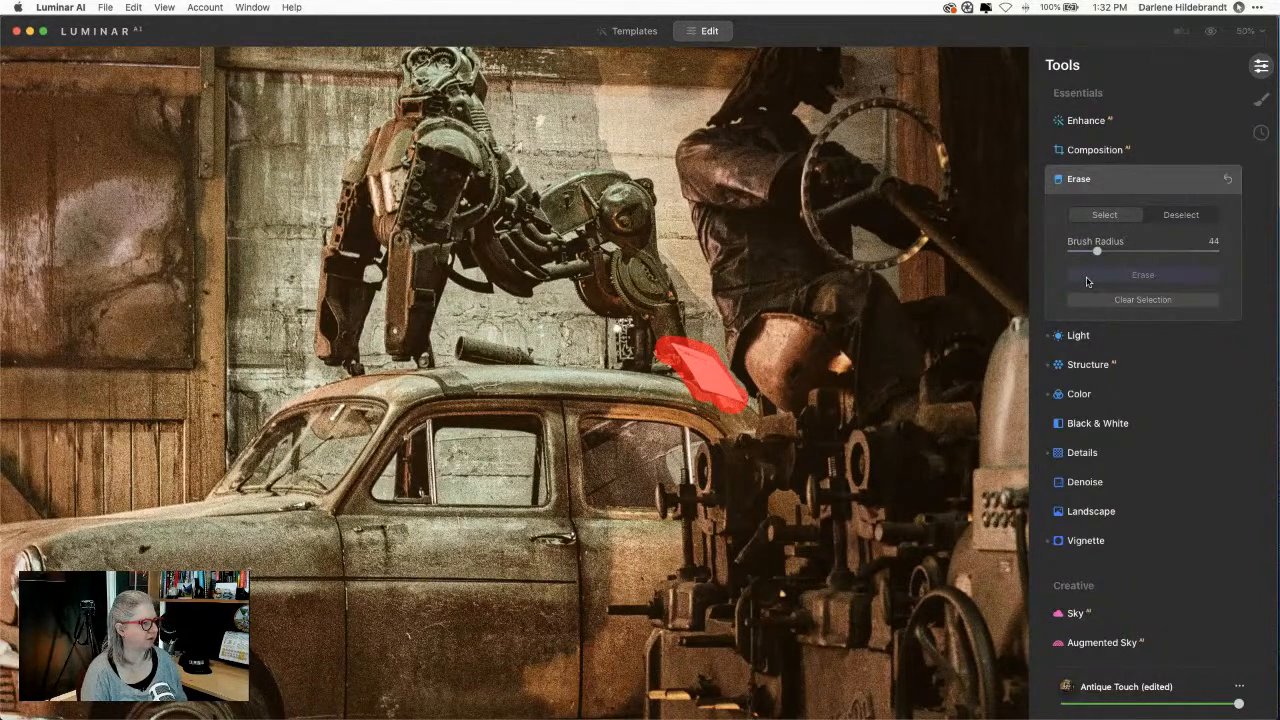
pyautogui.click(1087, 278)
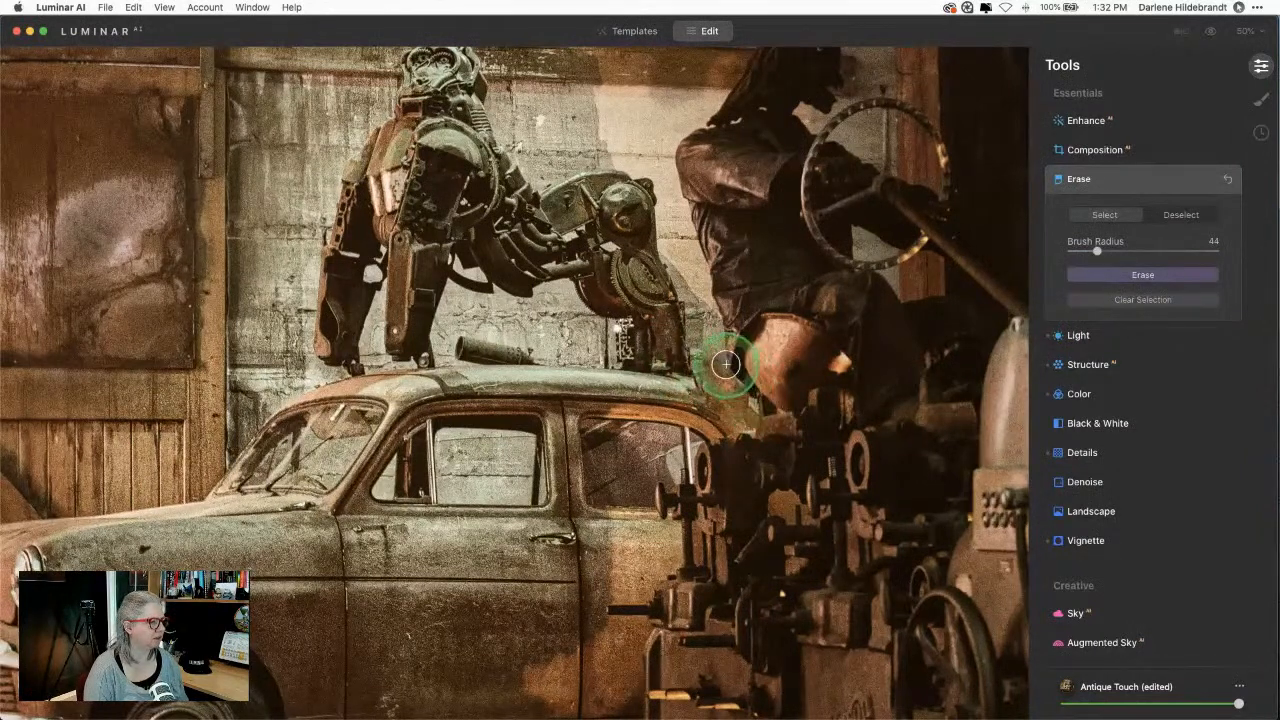
# Step: Erase a small leftover spot on the roof edge, then zoom back to 100%
pyautogui.moveTo(726, 366); pyautogui.dragTo(752, 398)
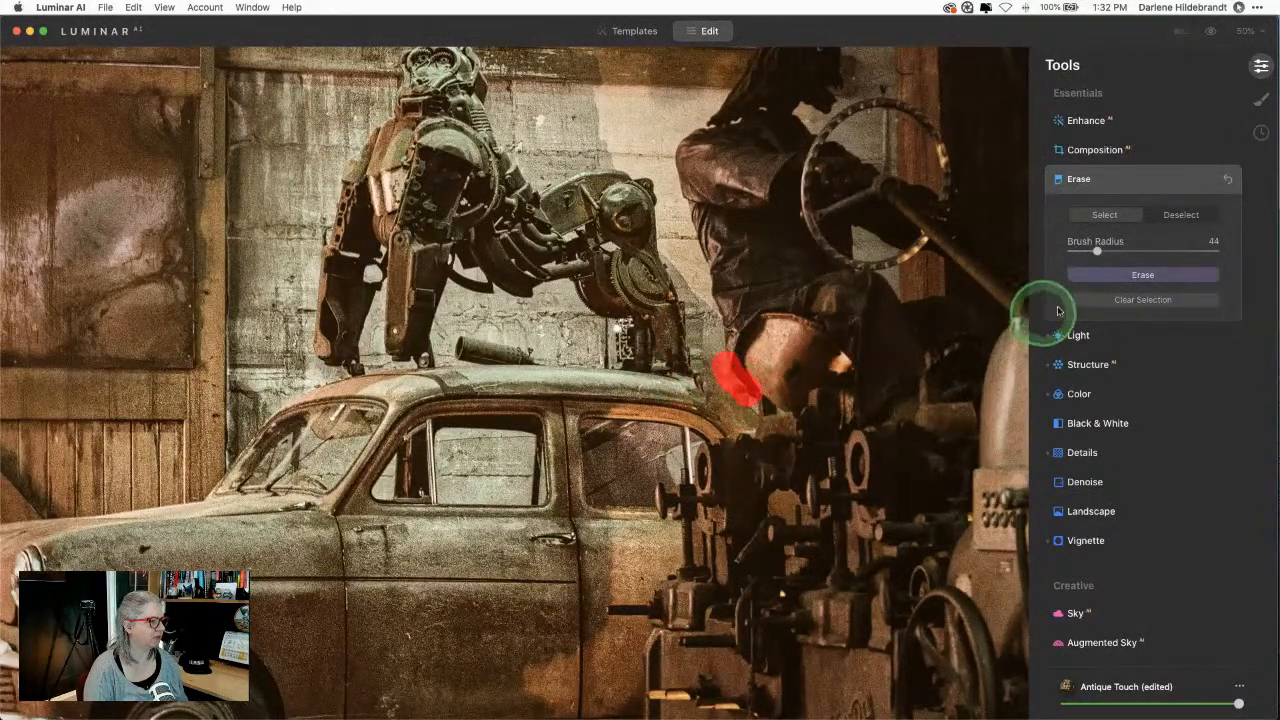
pyautogui.click(1114, 275)
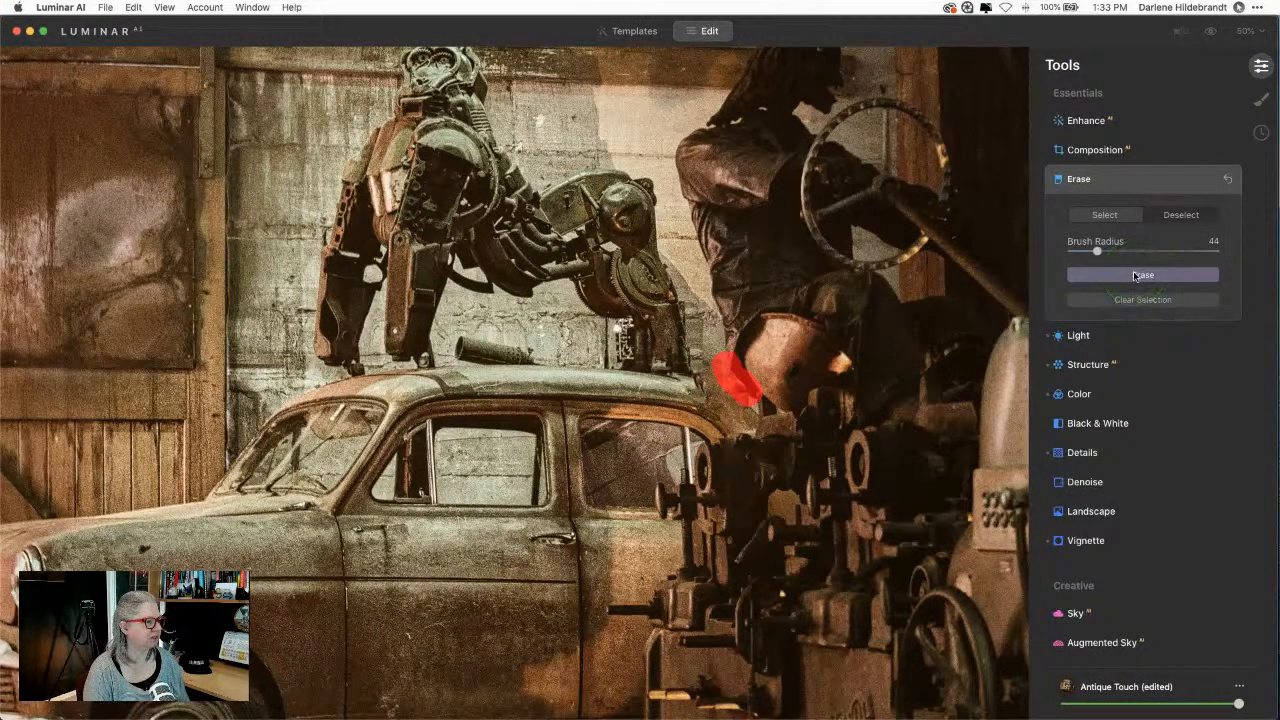
pyautogui.click(1140, 275)
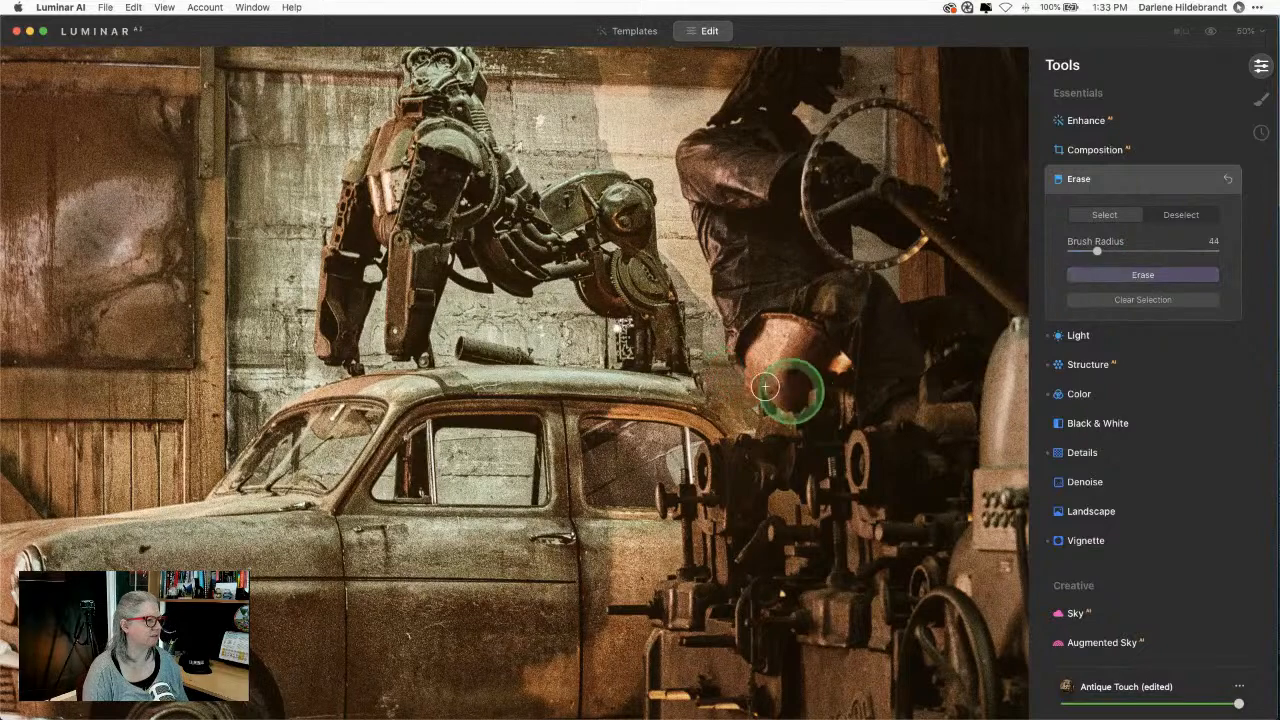
pyautogui.click(1248, 32)
pyautogui.click(1240, 104)
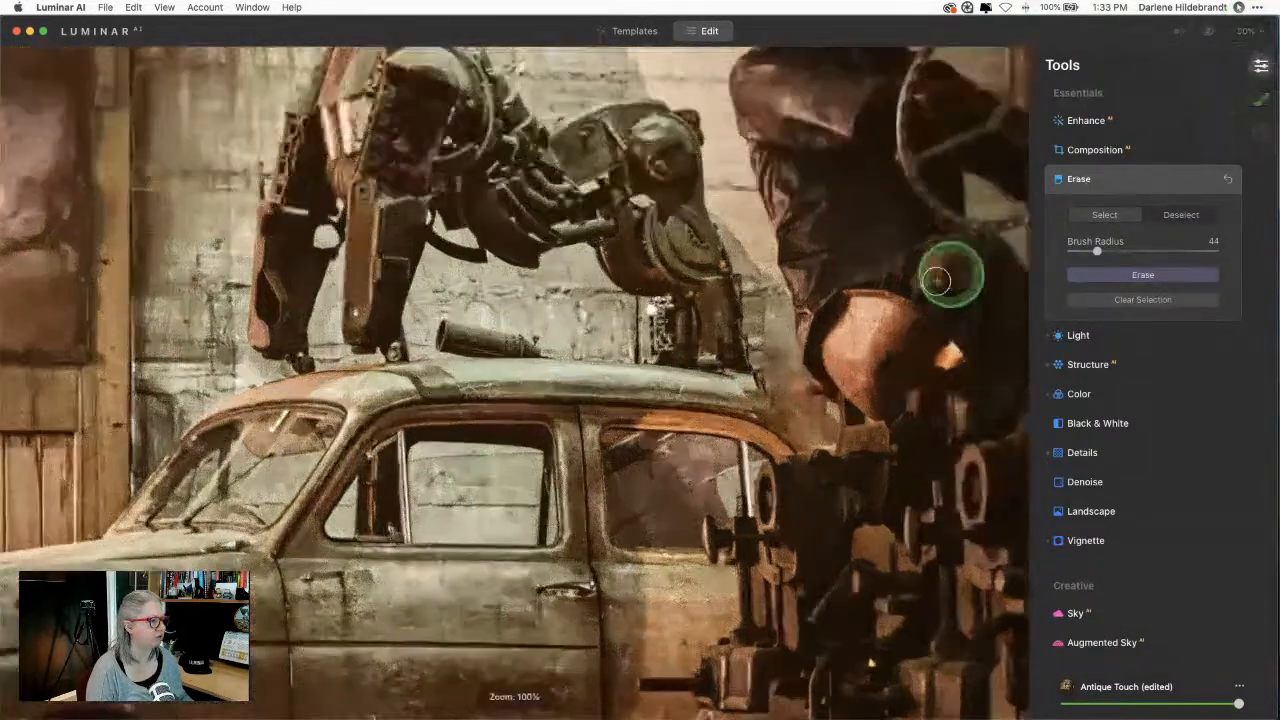
# Step: Undo the last erase and clear the leftover erase selection
pyautogui.hscroll(3, 871, 329)
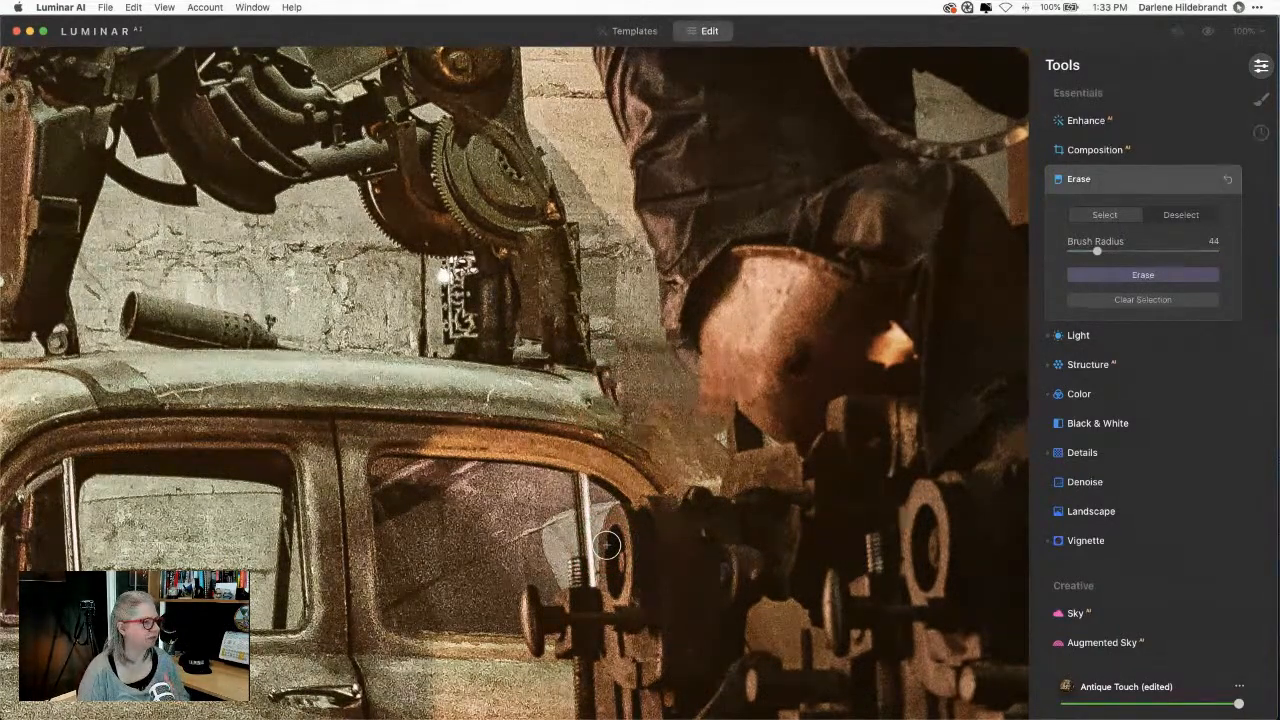
pyautogui.press('super+z')
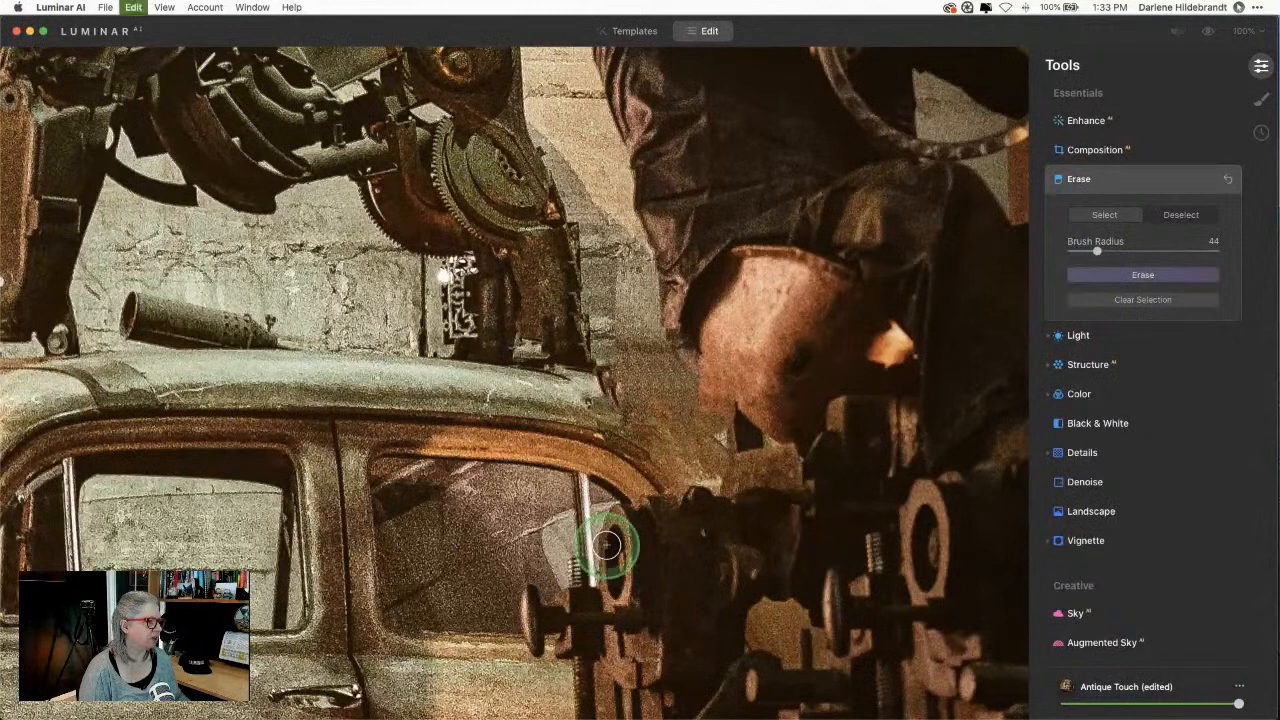
pyautogui.click(1142, 300)
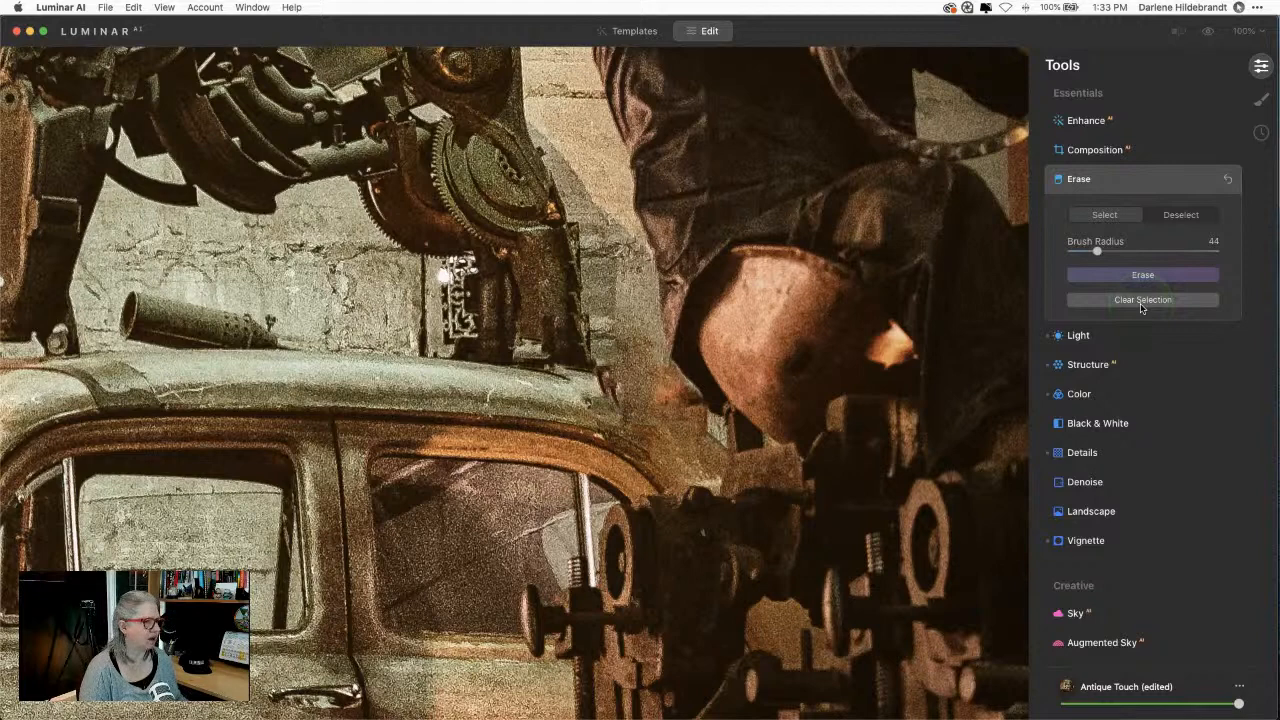
pyautogui.click(1260, 132)
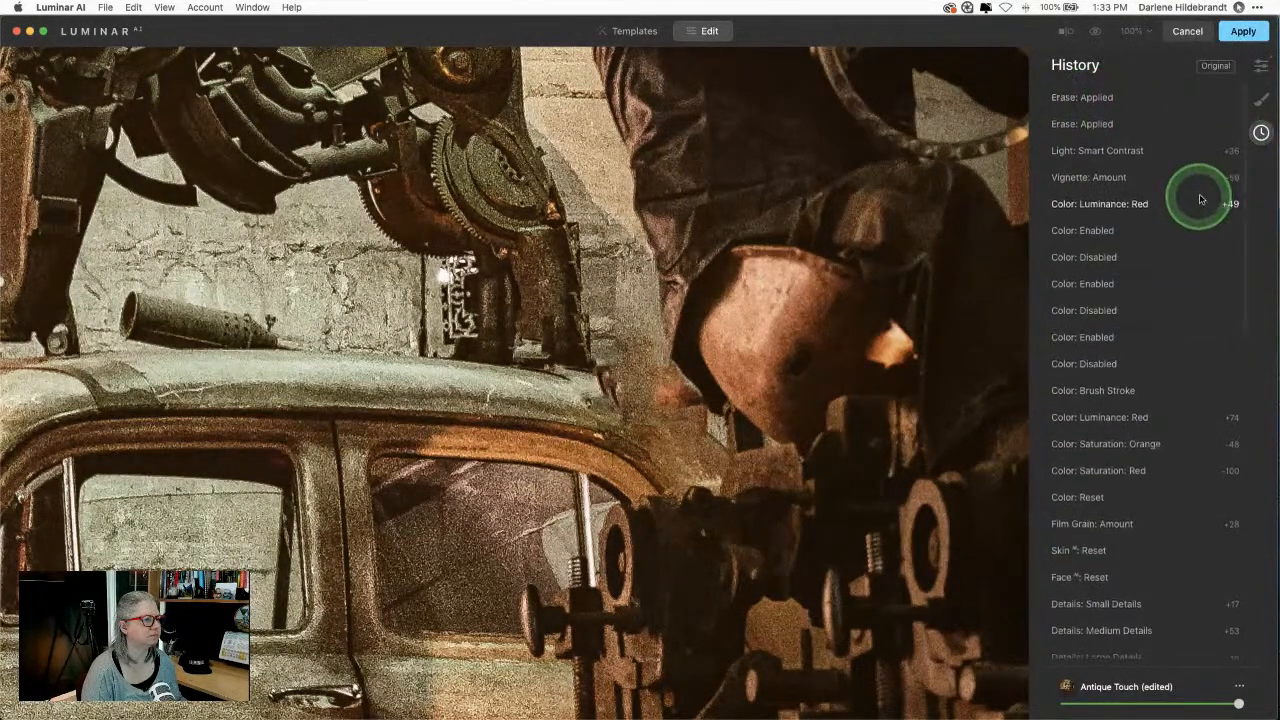
pyautogui.click(1258, 70)
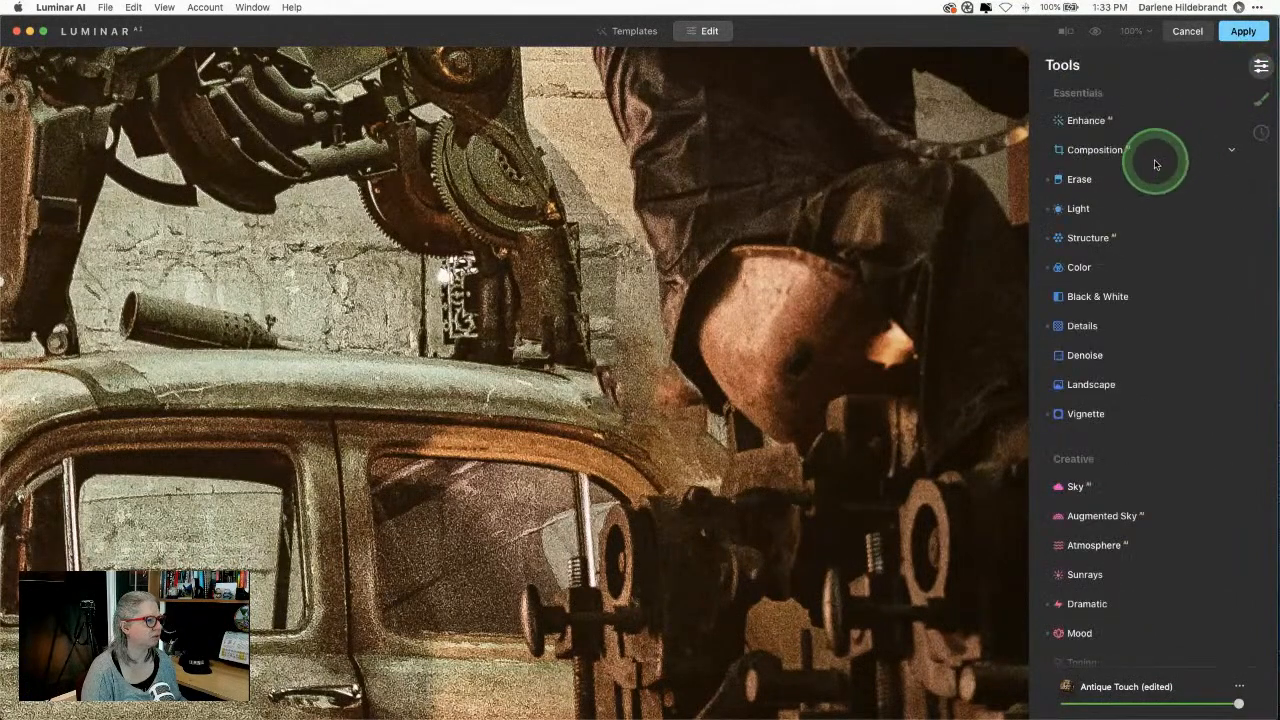
pyautogui.click(1128, 181)
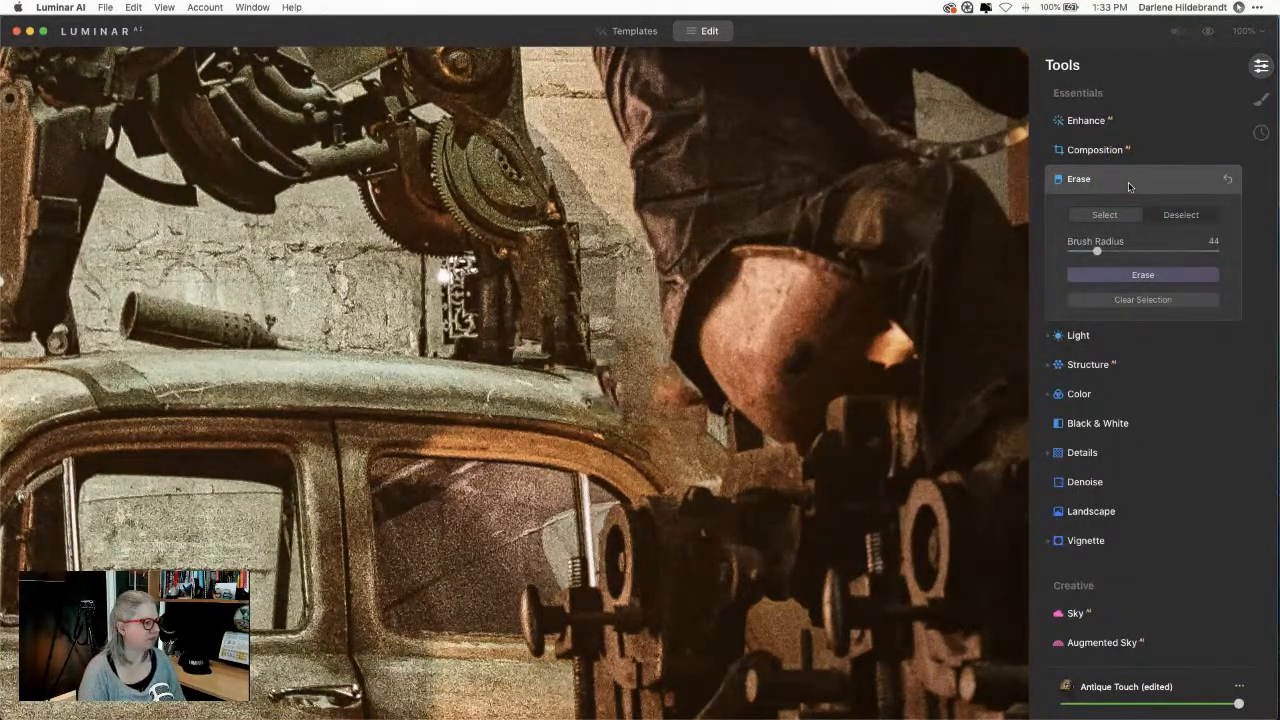
# Step: Revert to the earlier 'Erase: Applied' history step and reopen the Erase tool
pyautogui.click(1261, 132)
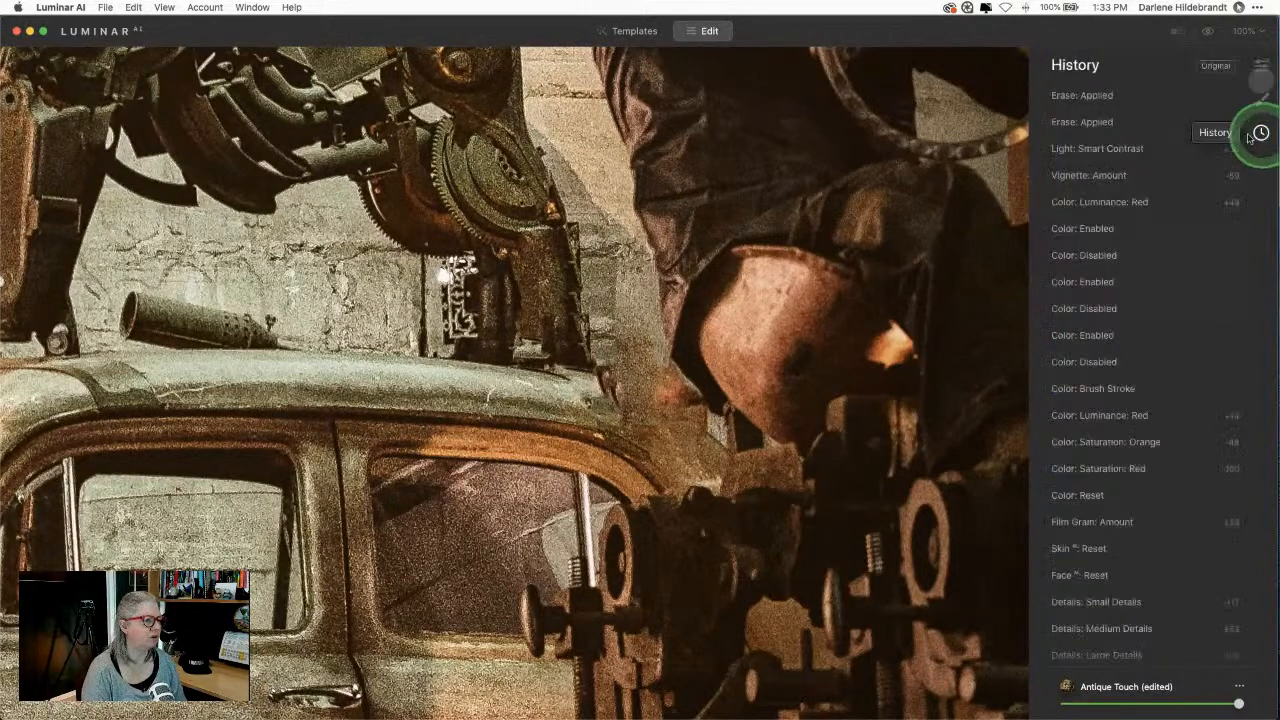
pyautogui.click(1131, 97)
pyautogui.click(1130, 121)
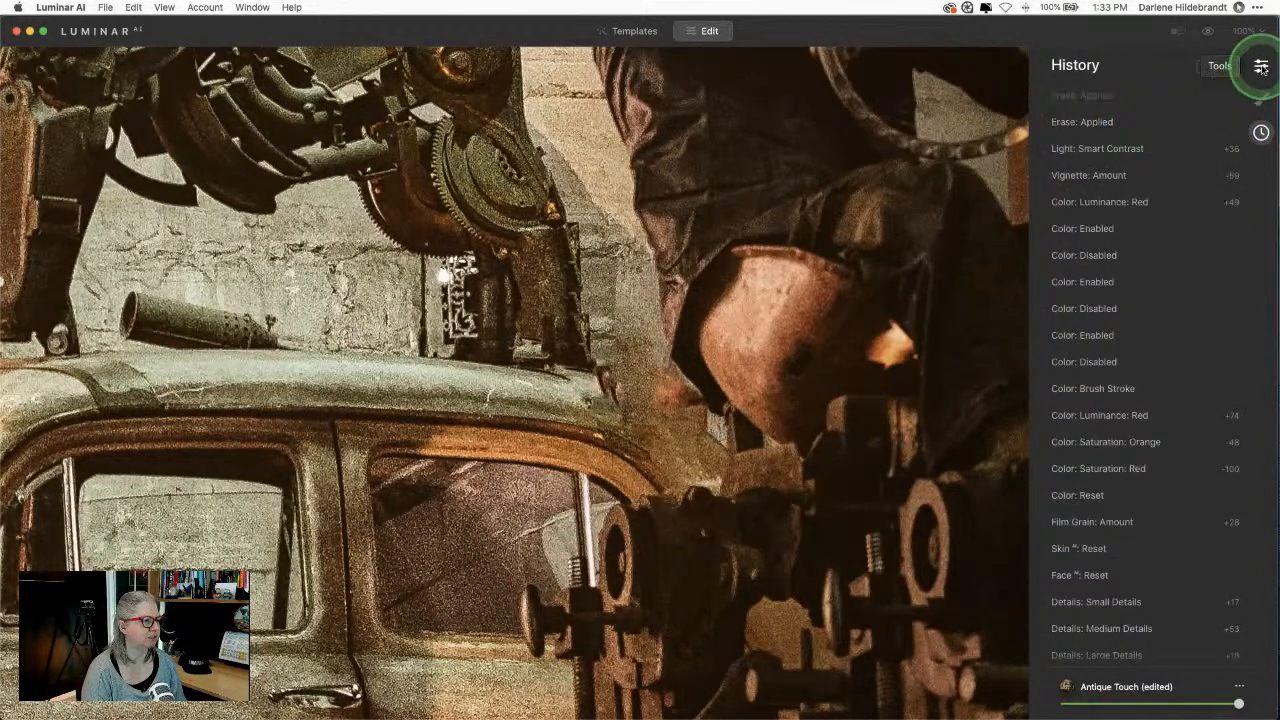
pyautogui.click(1261, 65)
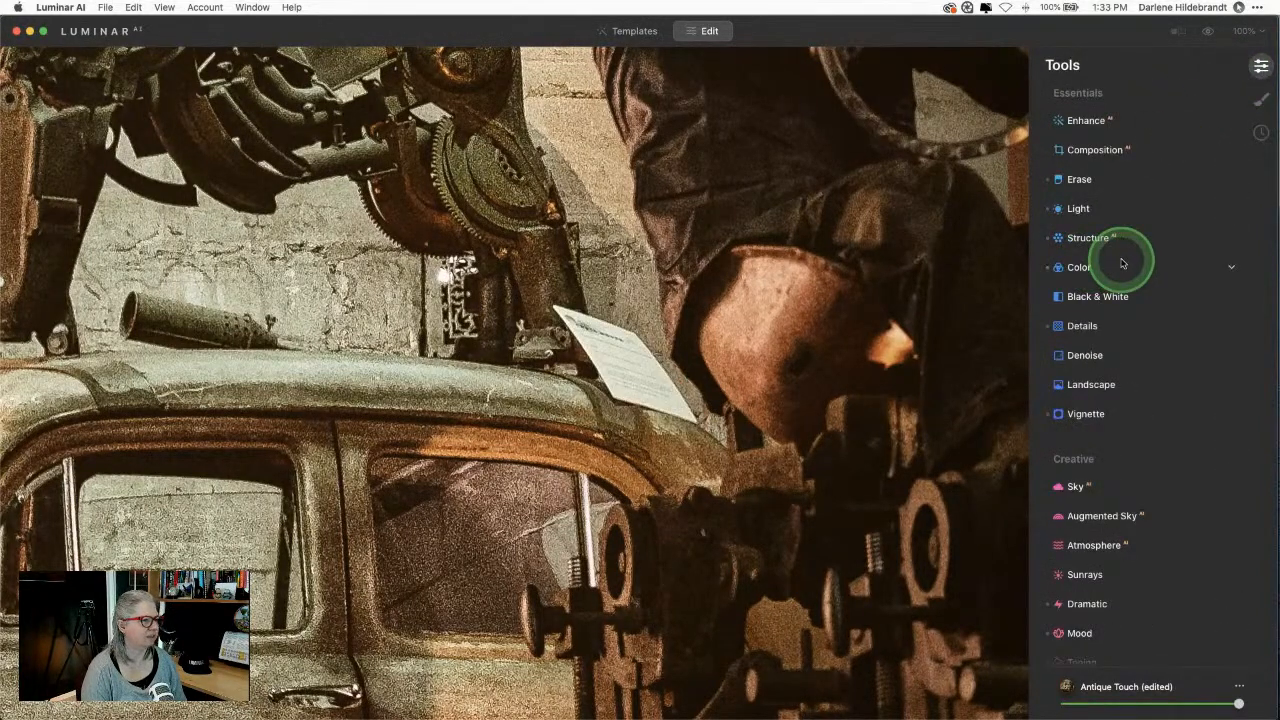
pyautogui.click(1088, 180)
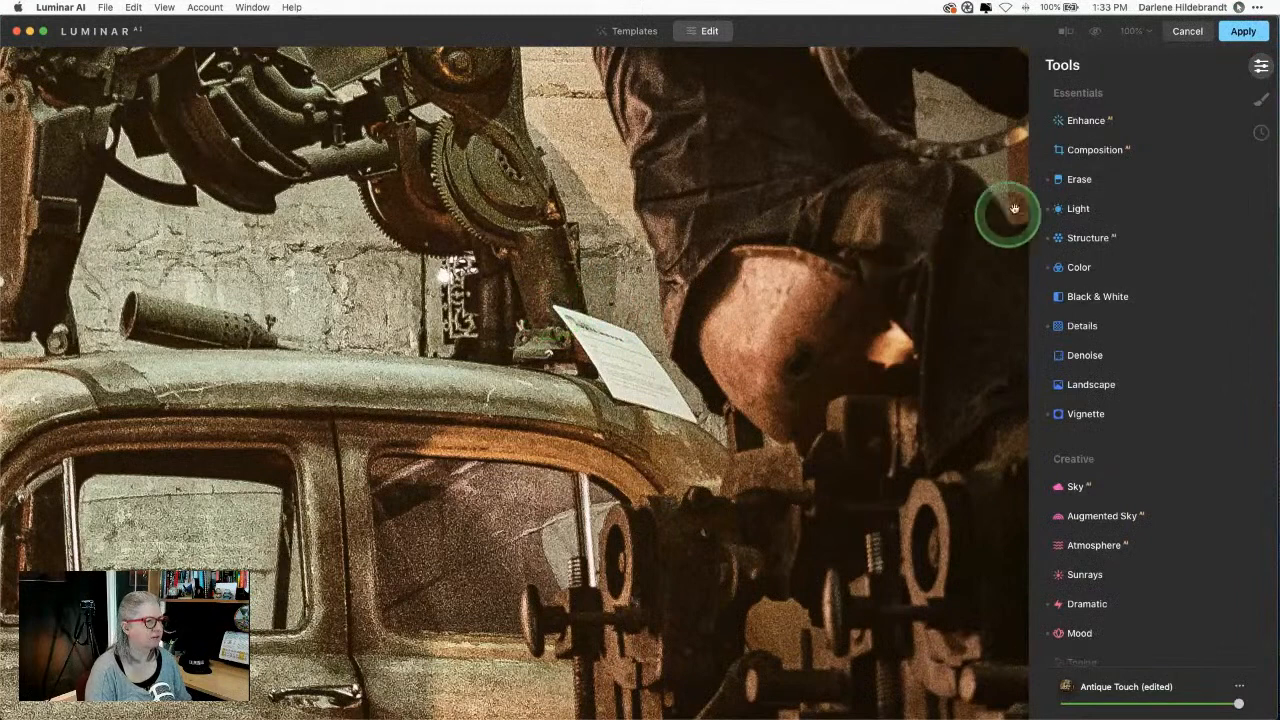
pyautogui.click(1066, 182)
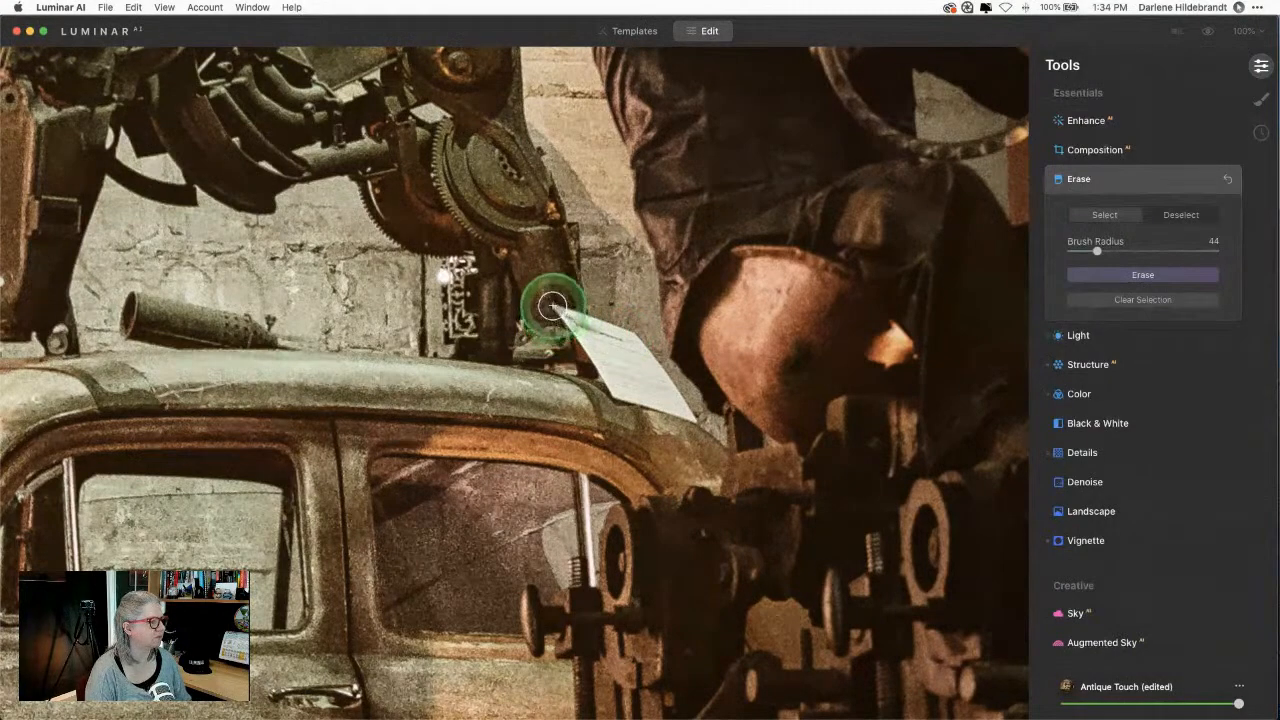
# Step: Mark a distracting spot near the car roof and erase it
pyautogui.moveTo(556, 305)
pyautogui.mouseDown()
pyautogui.moveTo(551, 294)
pyautogui.moveTo(603, 385)
pyautogui.moveTo(686, 420)
pyautogui.moveTo(645, 364)
pyautogui.moveTo(618, 354)
pyautogui.moveTo(626, 368)
pyautogui.moveTo(600, 339)
pyautogui.mouseUp()
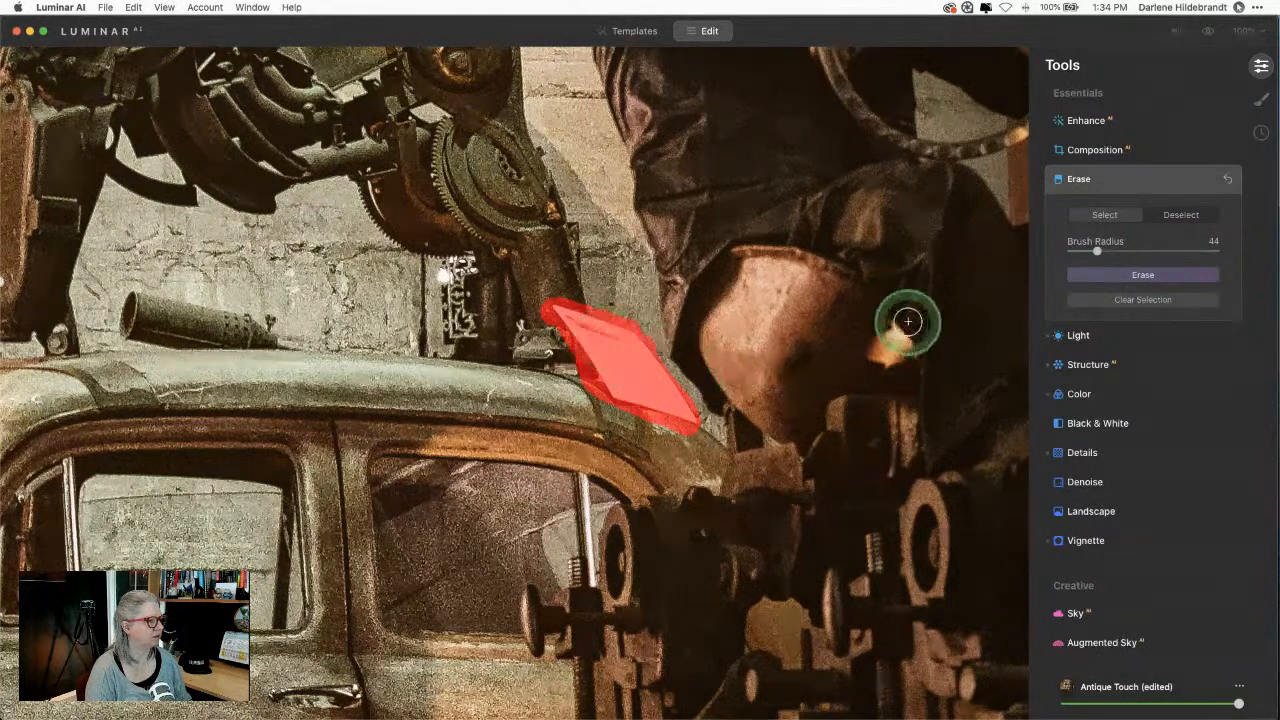
pyautogui.click(1088, 279)
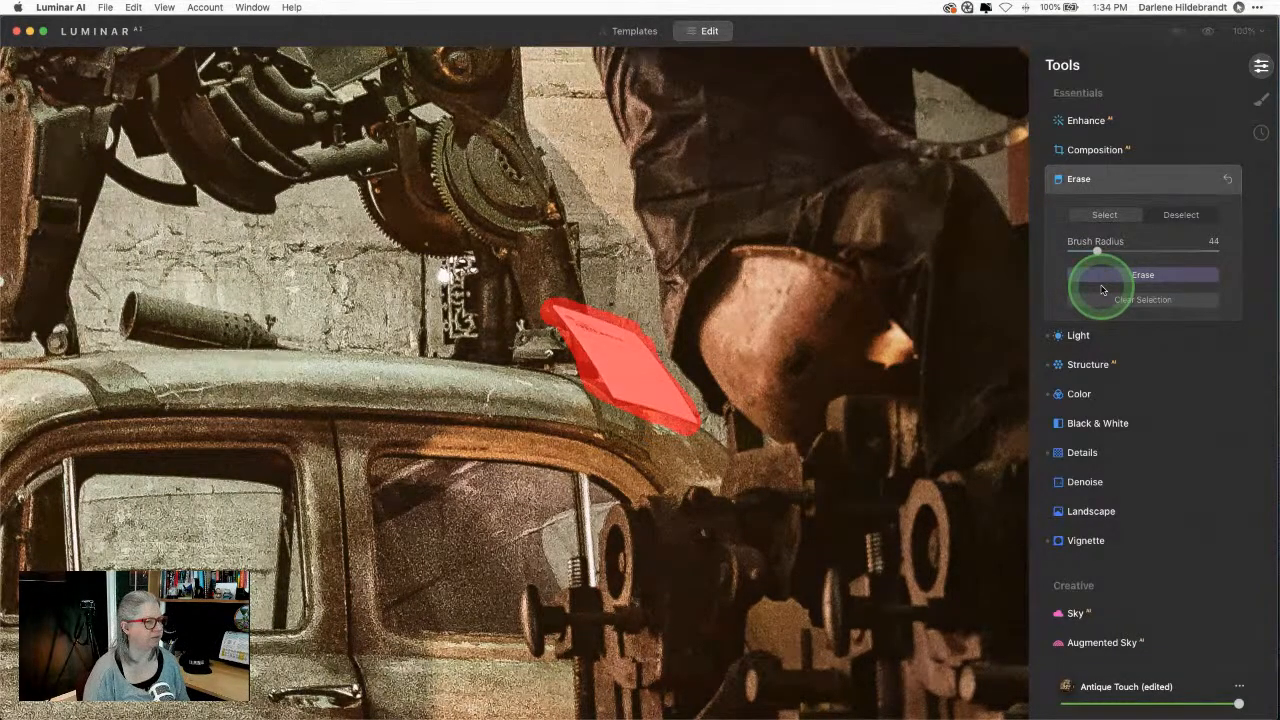
pyautogui.click(1110, 274)
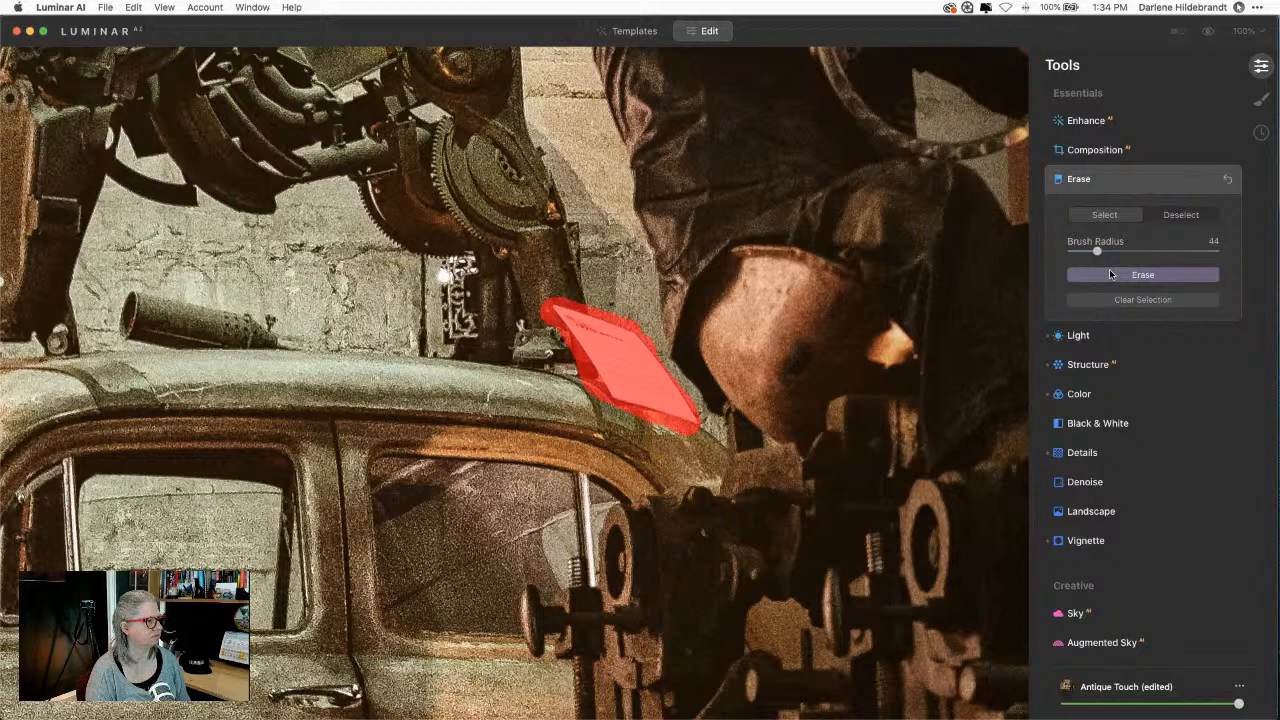
pyautogui.click(1110, 274)
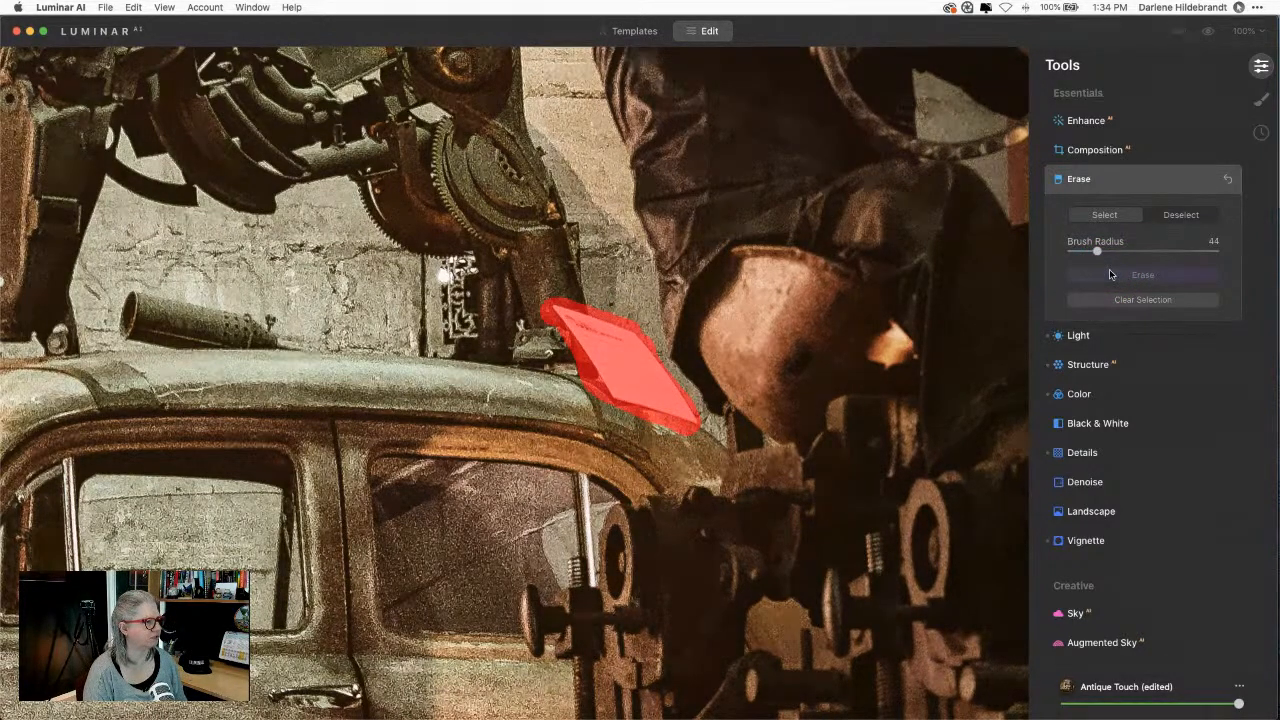
pyautogui.click(1120, 274)
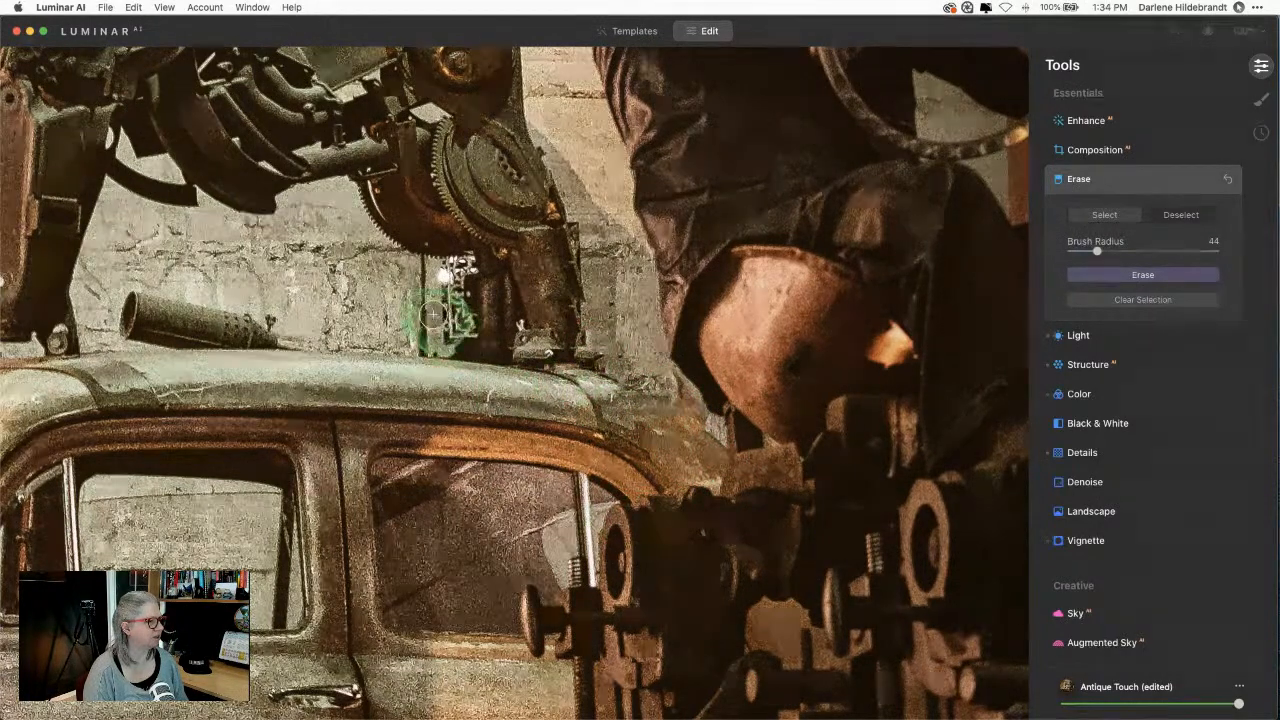
# Step: Erase the bright spot on the wall and collapse the Erase panel
pyautogui.click(444, 279)
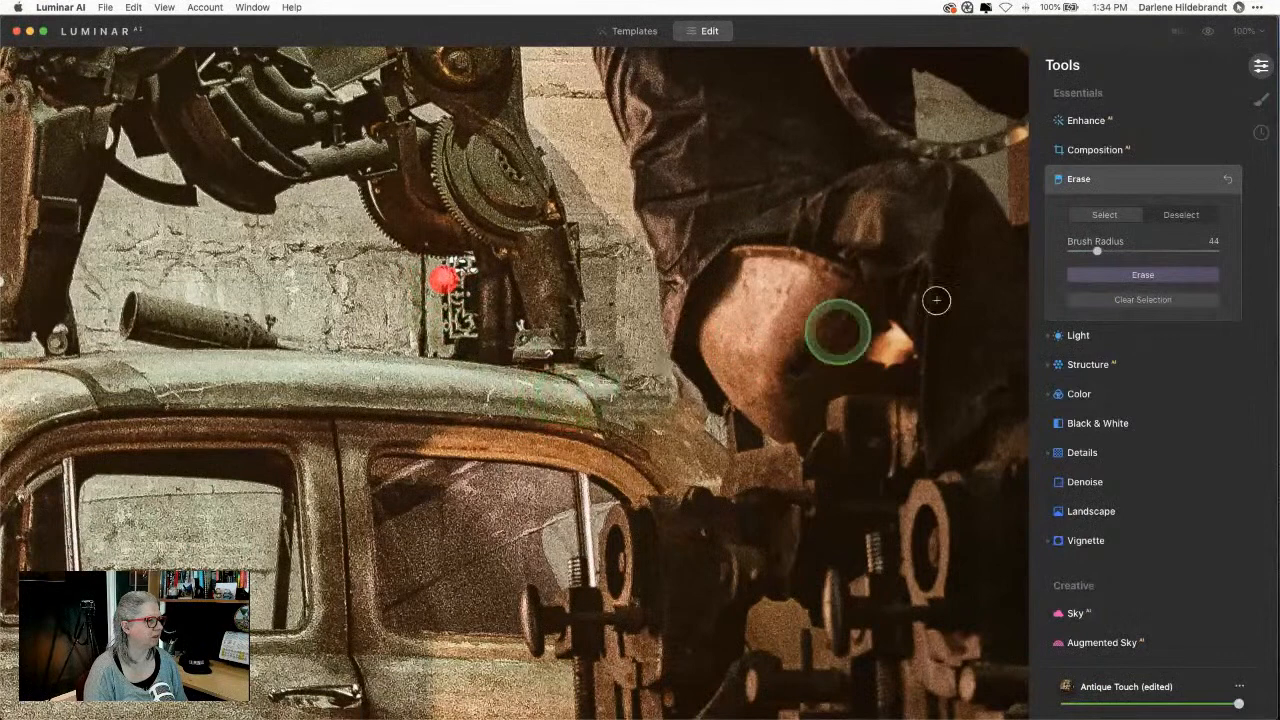
pyautogui.click(1095, 276)
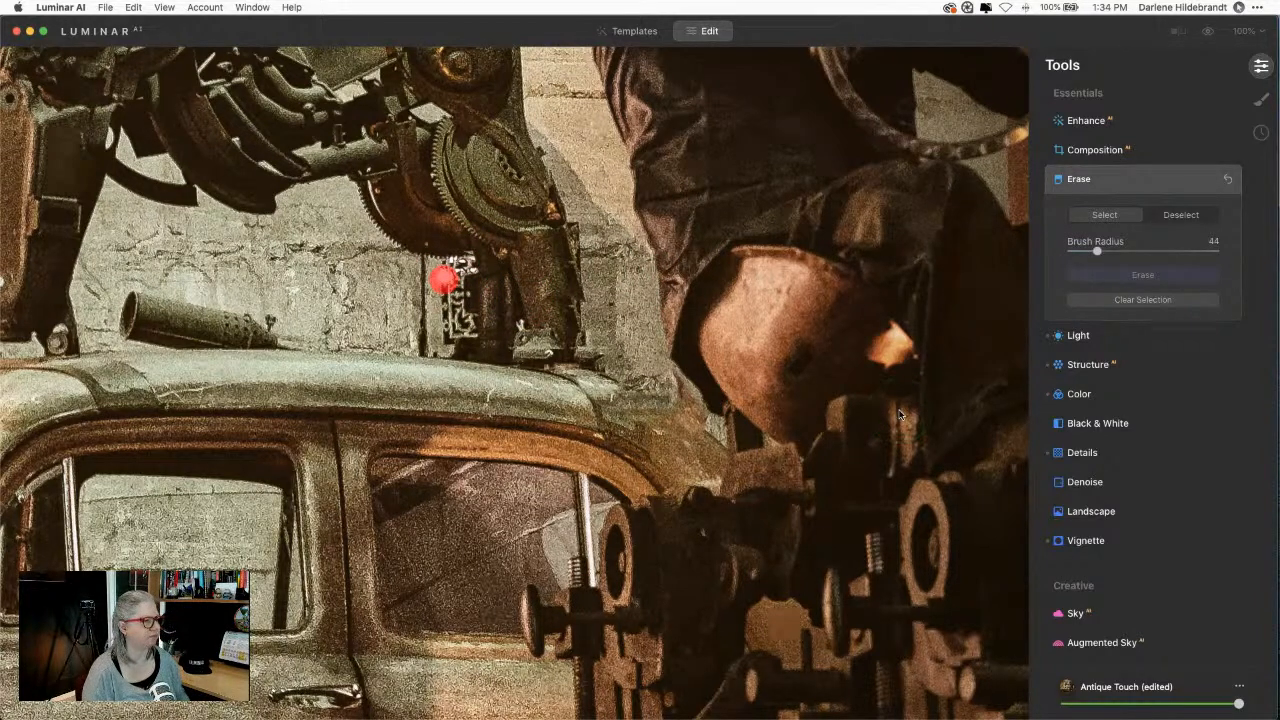
pyautogui.click(1135, 182)
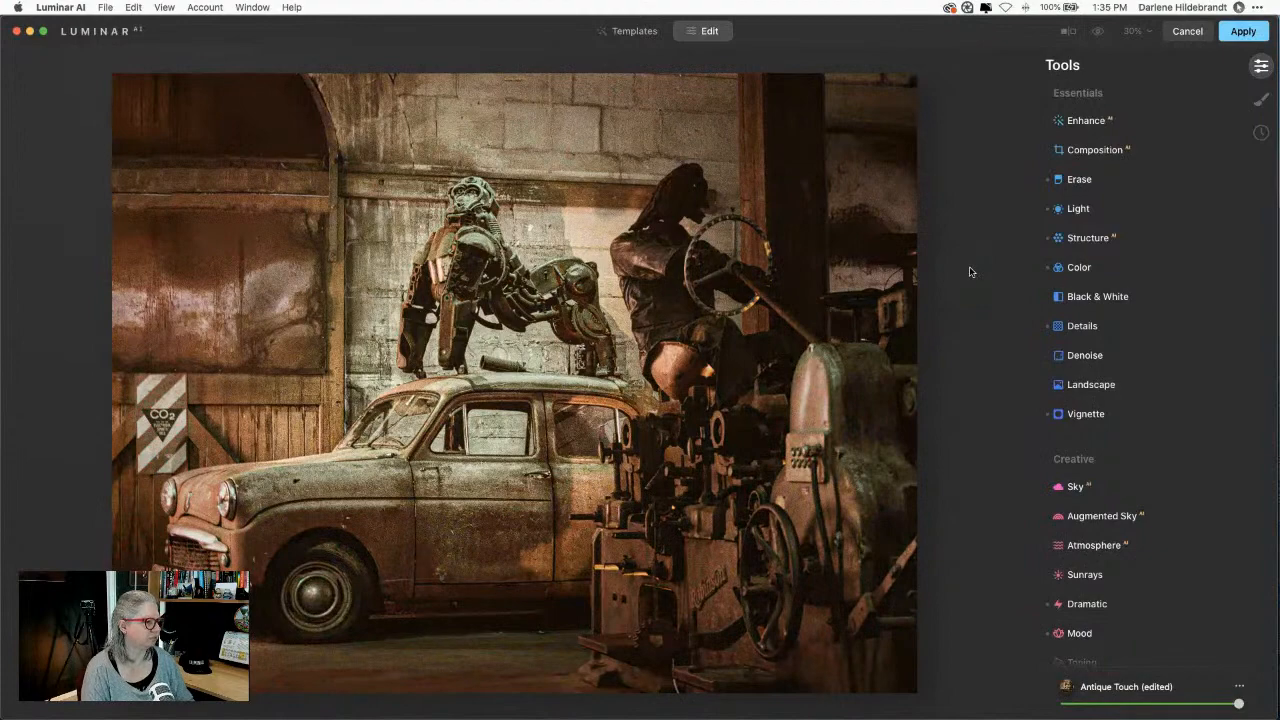
pyautogui.press('\\')
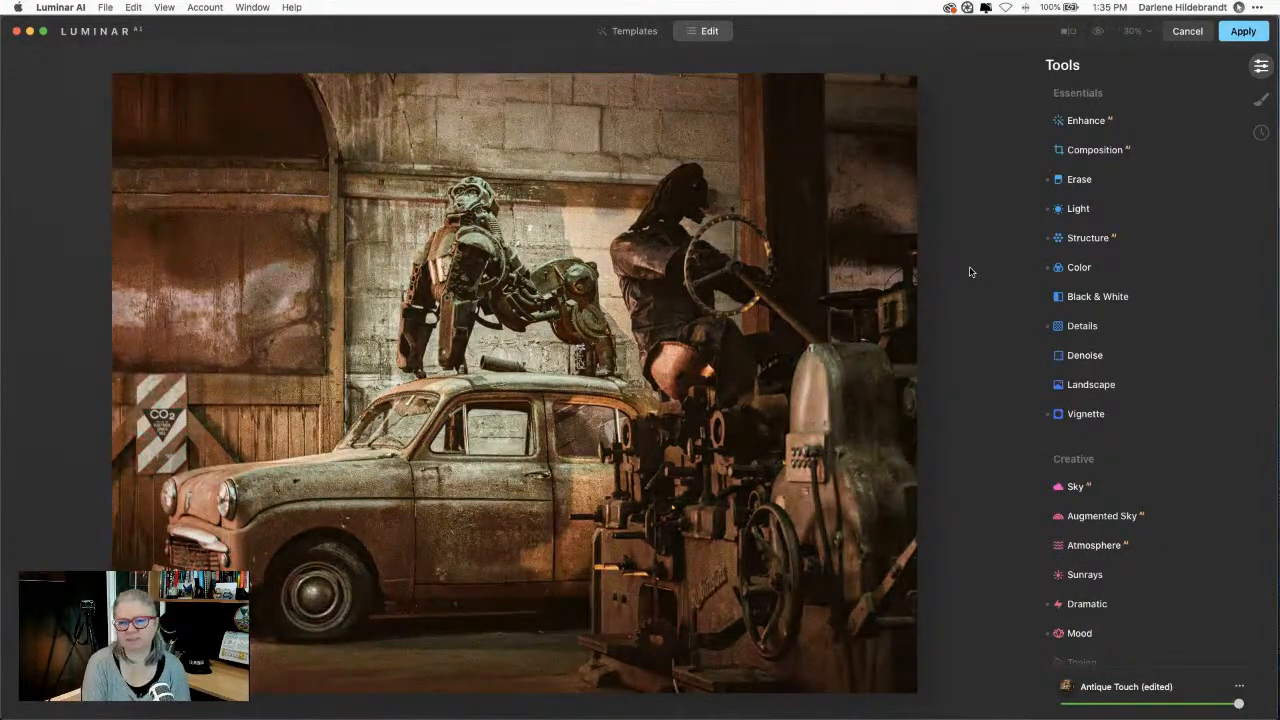
pyautogui.press('\\')
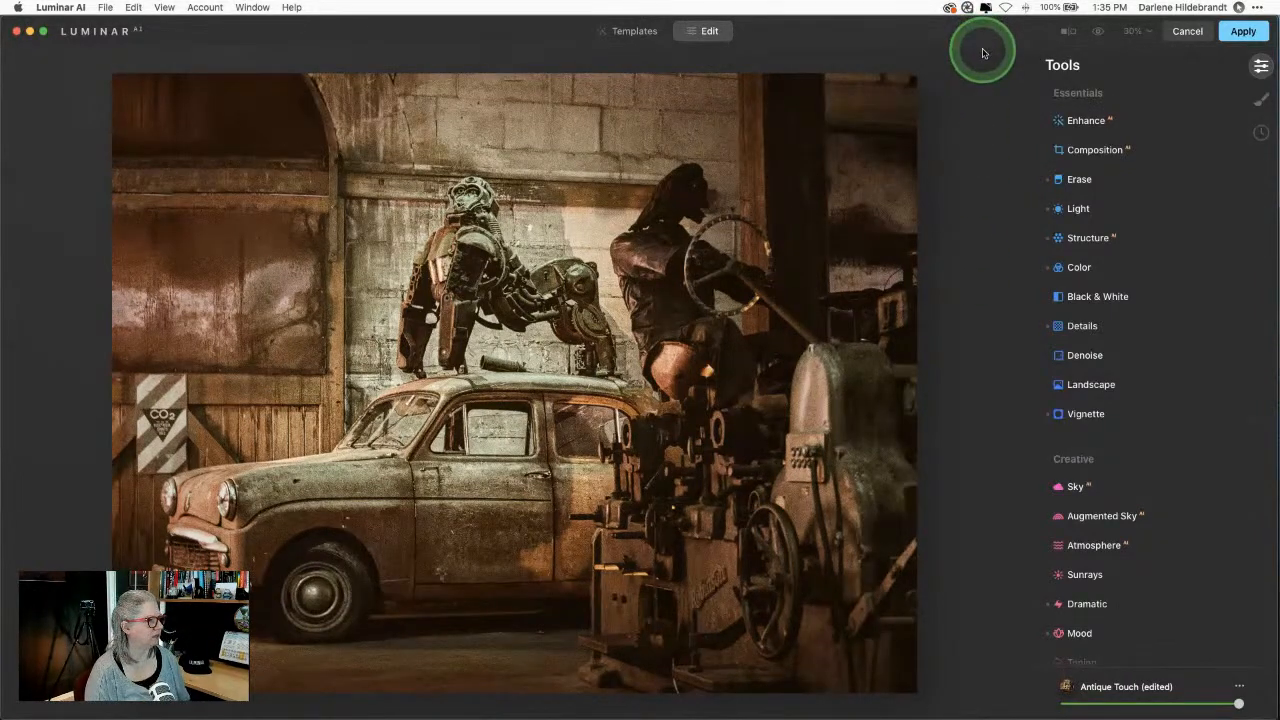
pyautogui.scroll(-10, 1143, 406)
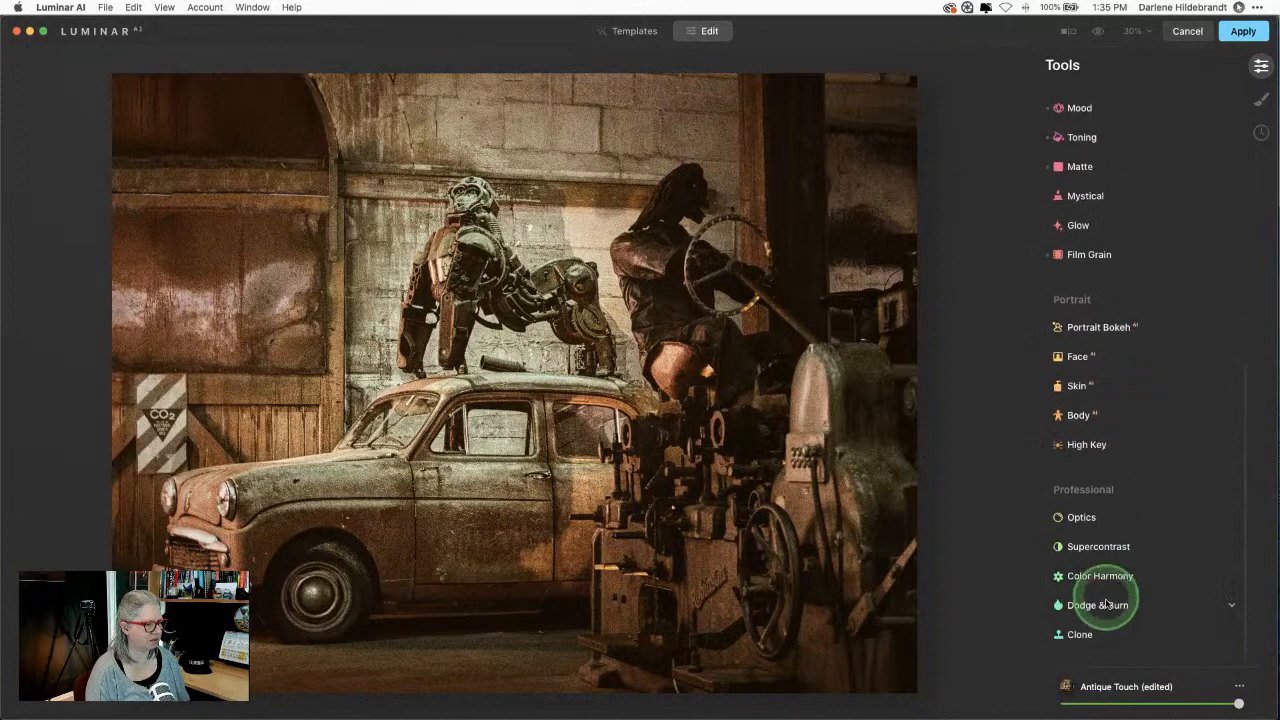
# Step: Set Dodge & Burn to Darken with Strength 9
pyautogui.click(1105, 604)
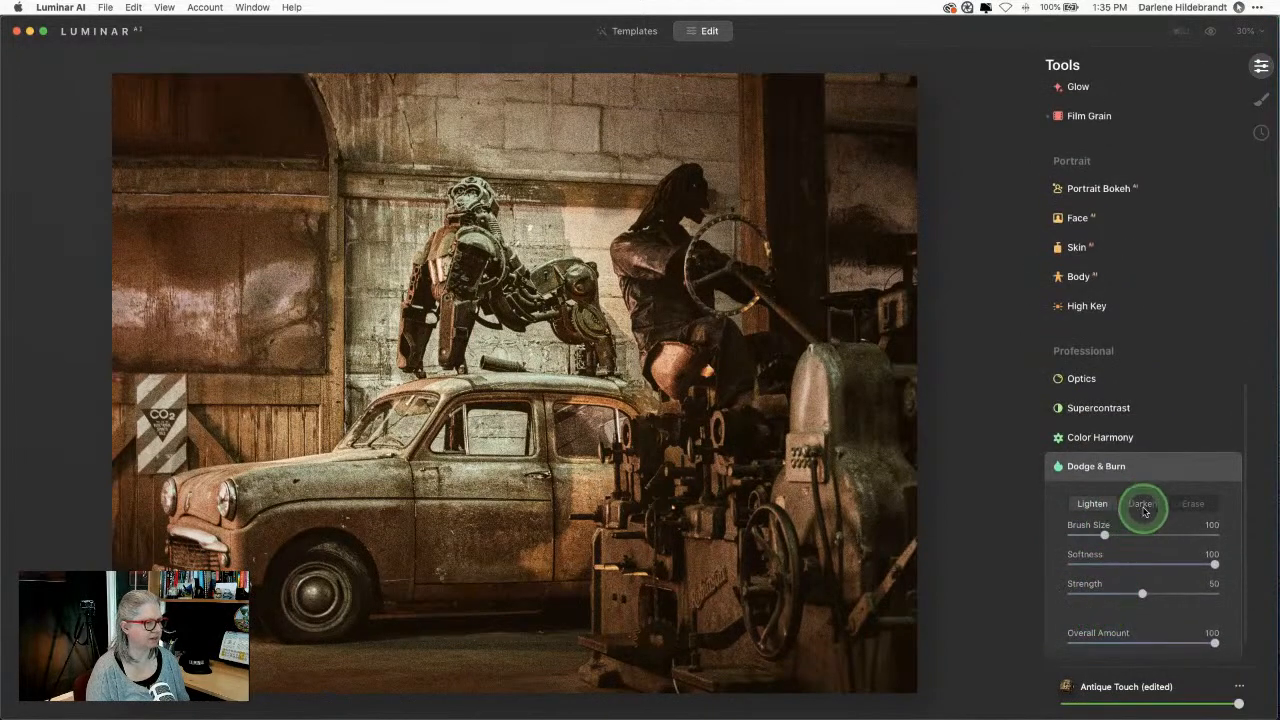
pyautogui.click(1145, 507)
pyautogui.moveTo(1142, 593); pyautogui.dragTo(1087, 597)
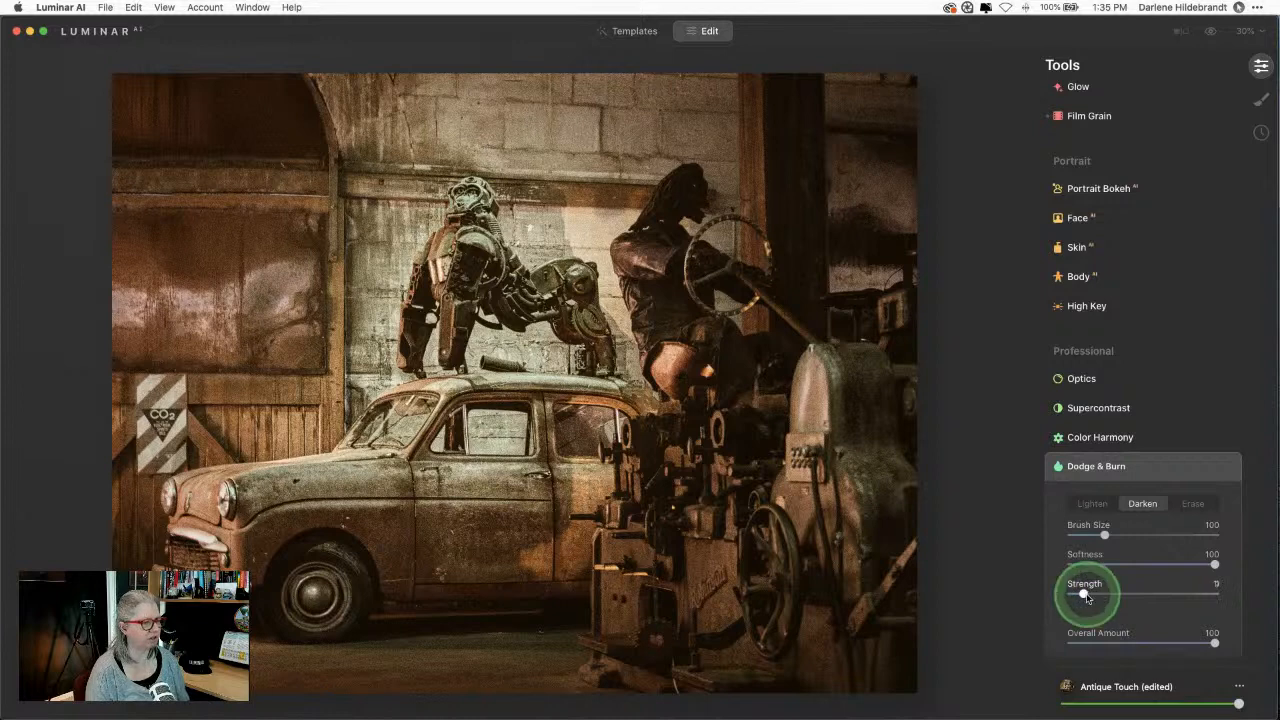
# Step: Darken the bright top edge, wall by the figure, tube above the roof and car window
pyautogui.press(']')
pyautogui.press(']')
pyautogui.press(']')
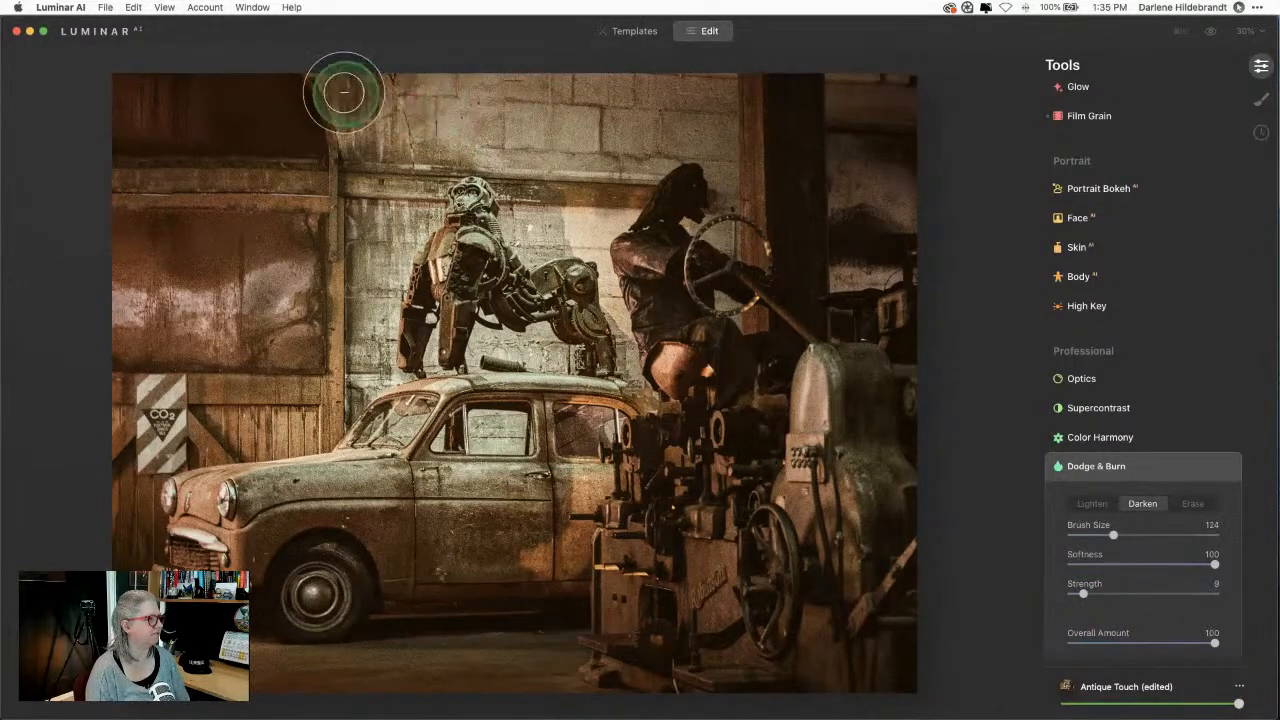
pyautogui.moveTo(346, 86)
pyautogui.mouseDown()
pyautogui.moveTo(658, 104)
pyautogui.moveTo(485, 131)
pyautogui.moveTo(657, 130)
pyautogui.moveTo(403, 137)
pyautogui.moveTo(656, 133)
pyautogui.moveTo(684, 120)
pyautogui.moveTo(366, 97)
pyautogui.moveTo(664, 115)
pyautogui.moveTo(456, 103)
pyautogui.moveTo(583, 107)
pyautogui.moveTo(503, 116)
pyautogui.moveTo(501, 129)
pyautogui.moveTo(673, 117)
pyautogui.moveTo(389, 101)
pyautogui.moveTo(529, 88)
pyautogui.moveTo(432, 100)
pyautogui.moveTo(565, 102)
pyautogui.moveTo(583, 115)
pyautogui.moveTo(543, 109)
pyautogui.mouseUp()
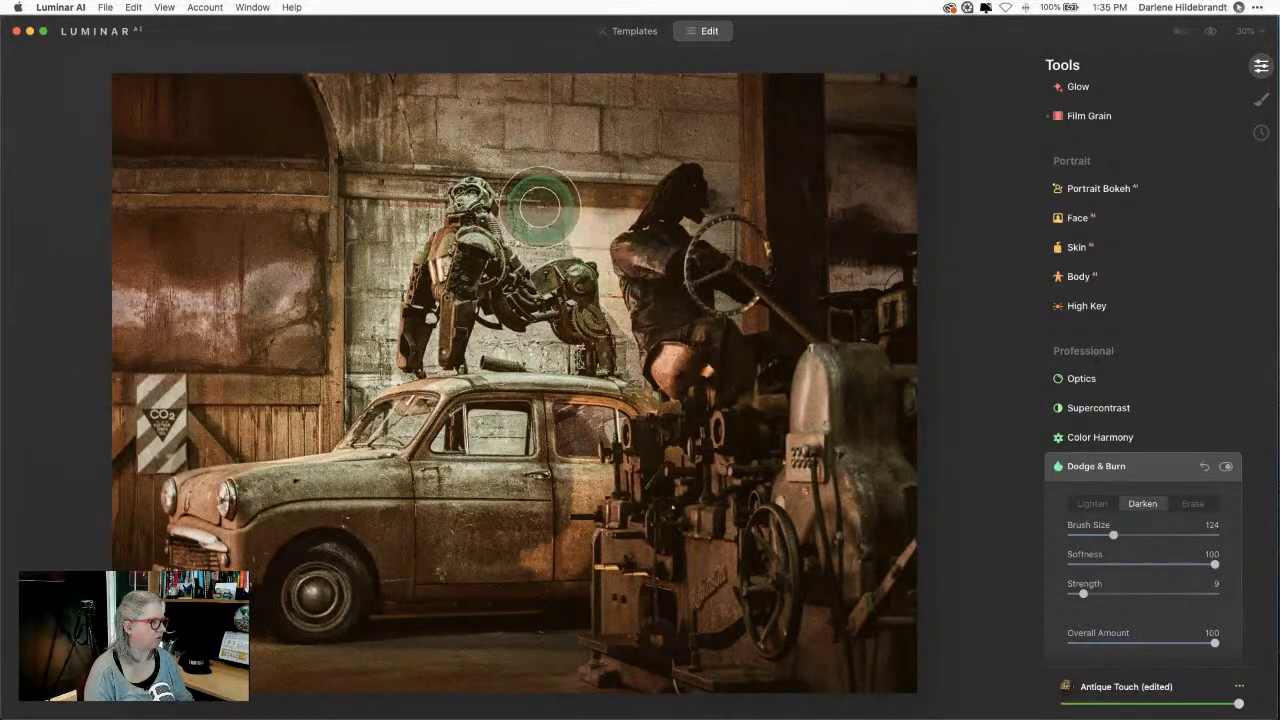
pyautogui.press('[')
pyautogui.press('[')
pyautogui.press('[')
pyautogui.press('[')
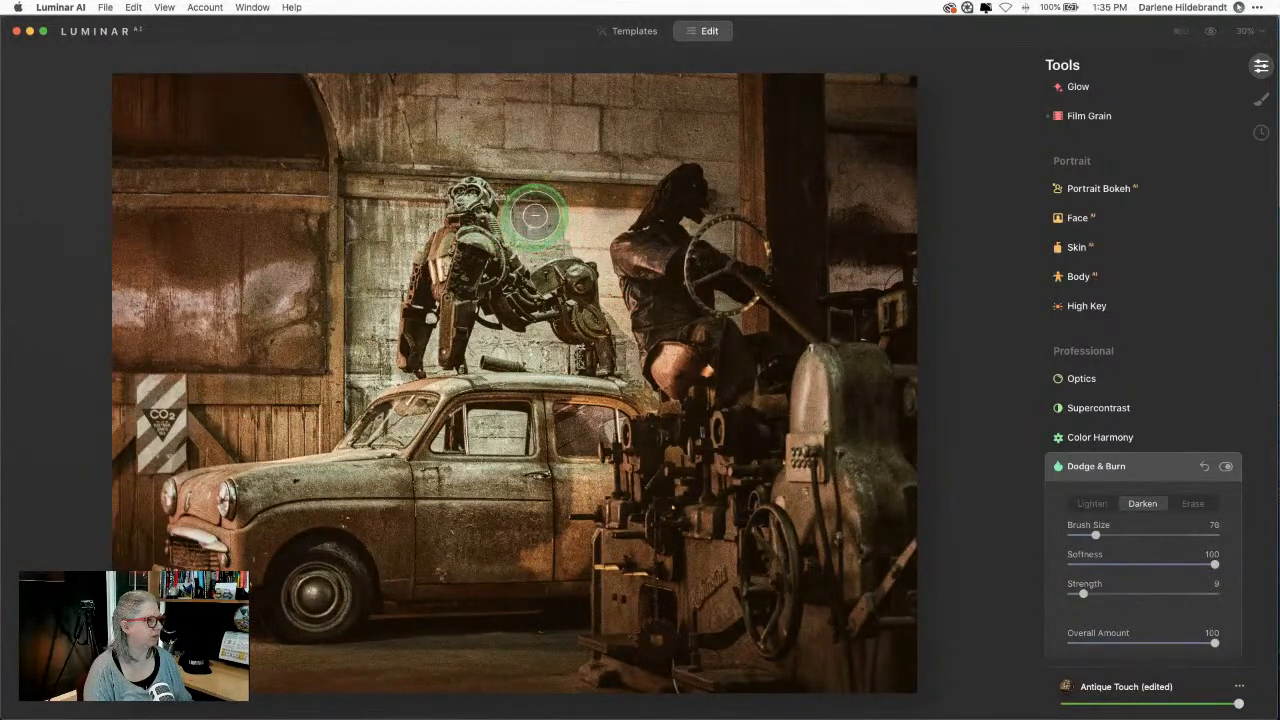
pyautogui.moveTo(535, 215)
pyautogui.mouseDown()
pyautogui.moveTo(616, 215)
pyautogui.moveTo(599, 236)
pyautogui.moveTo(624, 332)
pyautogui.moveTo(604, 242)
pyautogui.moveTo(620, 220)
pyautogui.moveTo(522, 216)
pyautogui.moveTo(602, 218)
pyautogui.mouseUp()
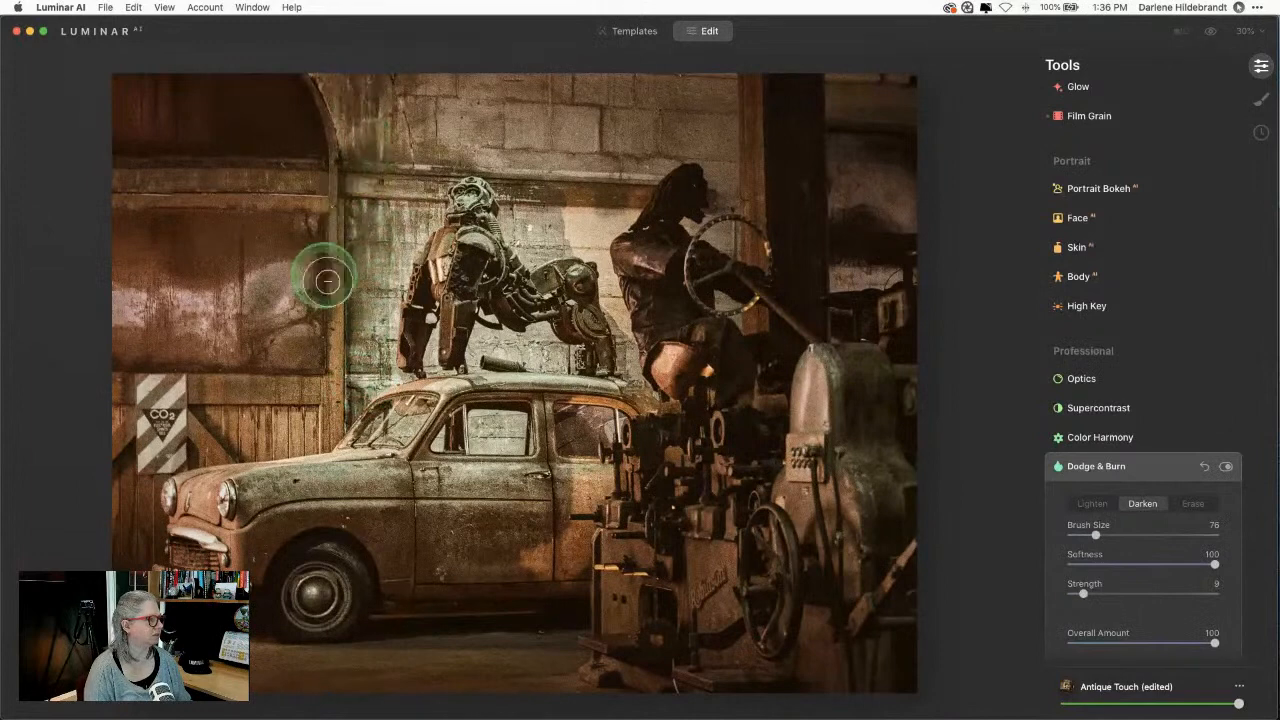
pyautogui.press('[')
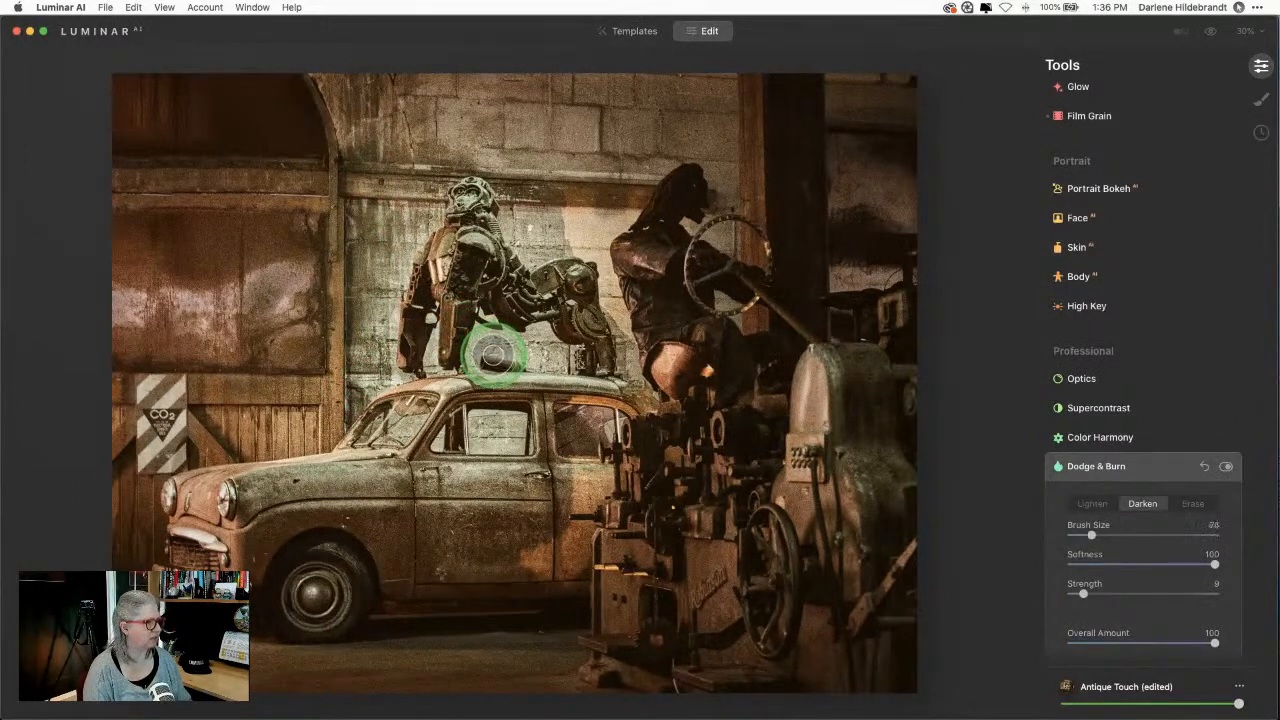
pyautogui.moveTo(493, 354)
pyautogui.mouseDown()
pyautogui.moveTo(552, 359)
pyautogui.moveTo(484, 354)
pyautogui.moveTo(492, 414)
pyautogui.moveTo(486, 431)
pyautogui.moveTo(477, 423)
pyautogui.moveTo(517, 429)
pyautogui.moveTo(515, 445)
pyautogui.moveTo(450, 441)
pyautogui.moveTo(528, 442)
pyautogui.moveTo(497, 414)
pyautogui.moveTo(477, 421)
pyautogui.moveTo(508, 426)
pyautogui.mouseUp()
pyautogui.moveTo(551, 197)
pyautogui.mouseDown()
pyautogui.moveTo(559, 229)
pyautogui.moveTo(624, 216)
pyautogui.moveTo(583, 222)
pyautogui.moveTo(603, 240)
pyautogui.moveTo(638, 350)
pyautogui.mouseUp()
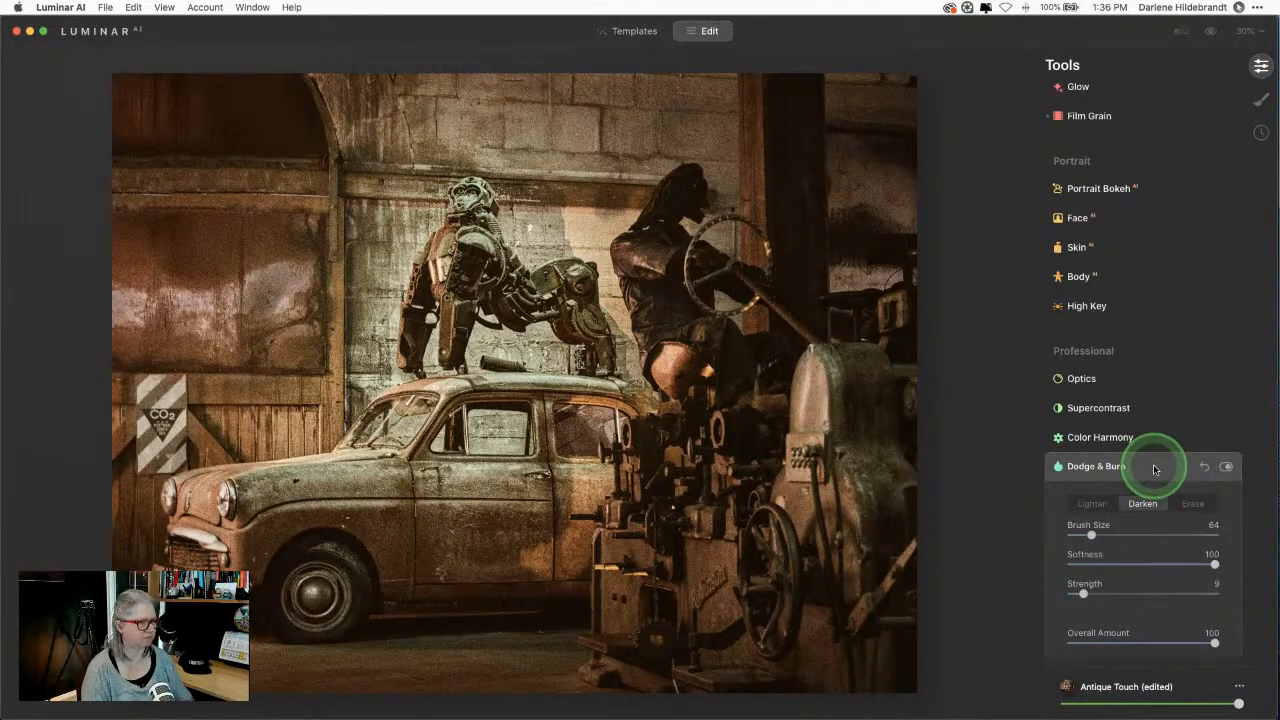
pyautogui.click(1154, 469)
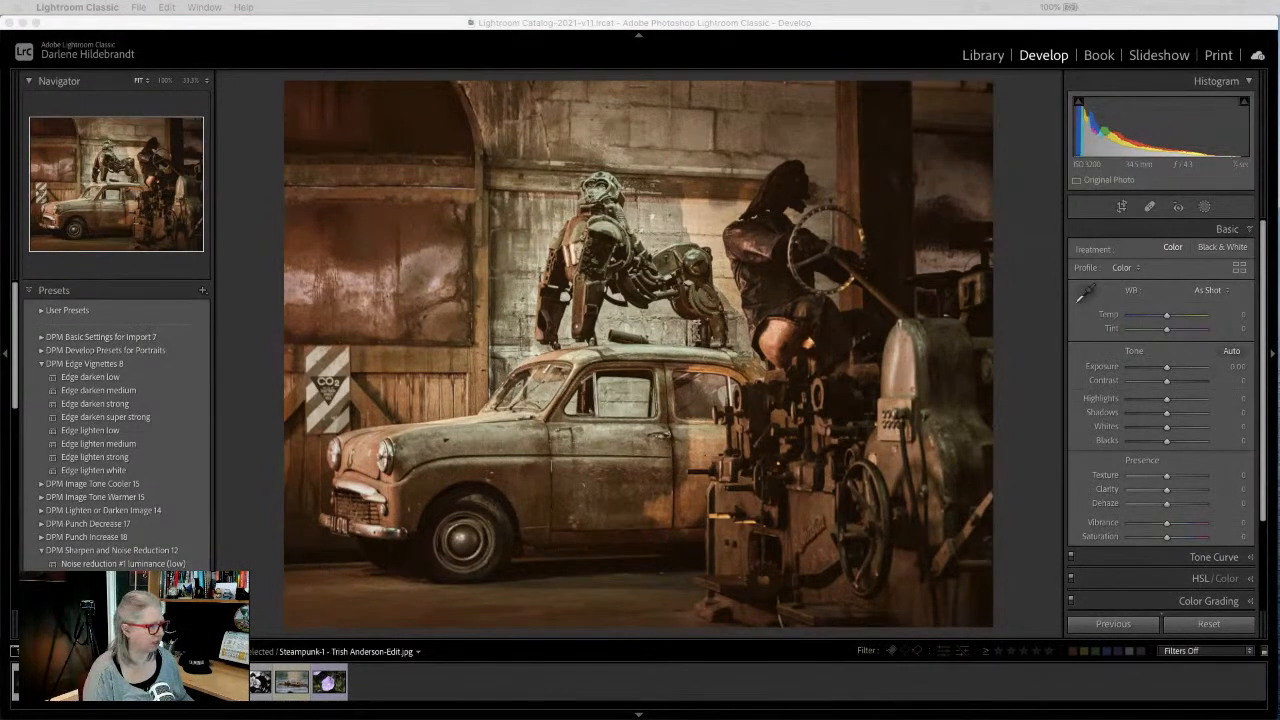
# Step: Return the edit to Lightroom and compare original and edited steampunk photos side by side
pyautogui.click(1017, 529)
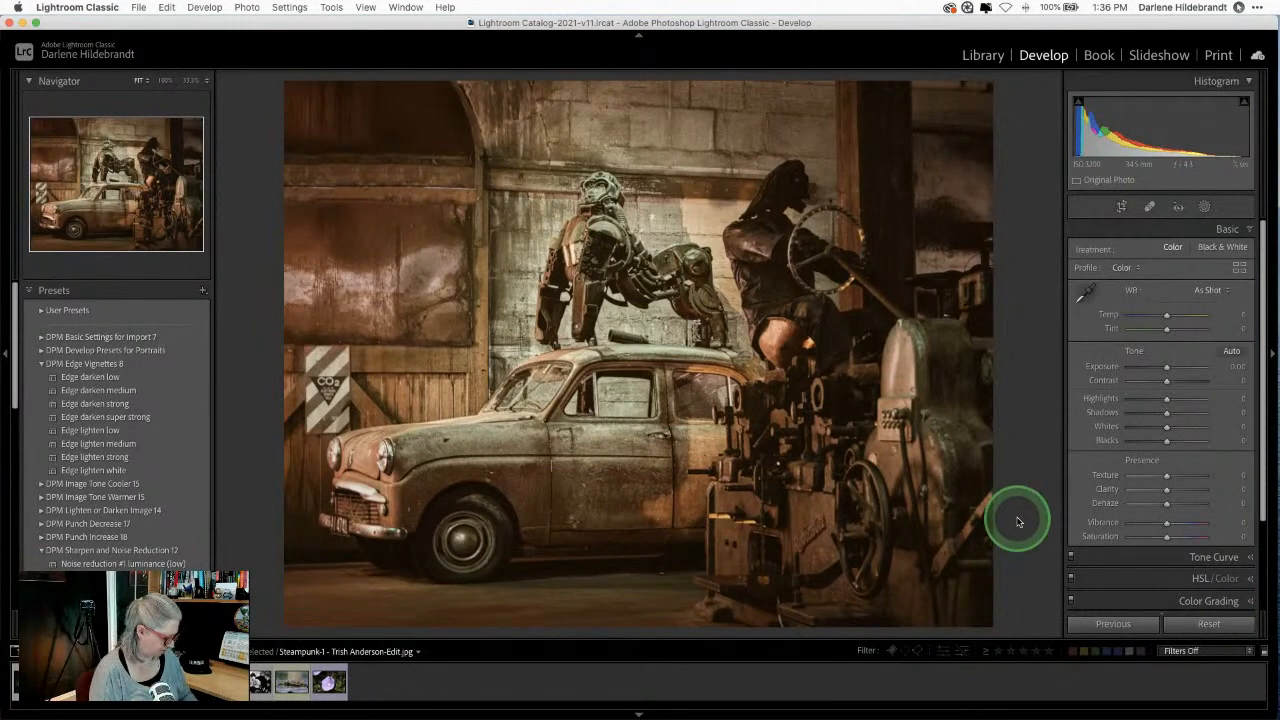
pyautogui.press('g')
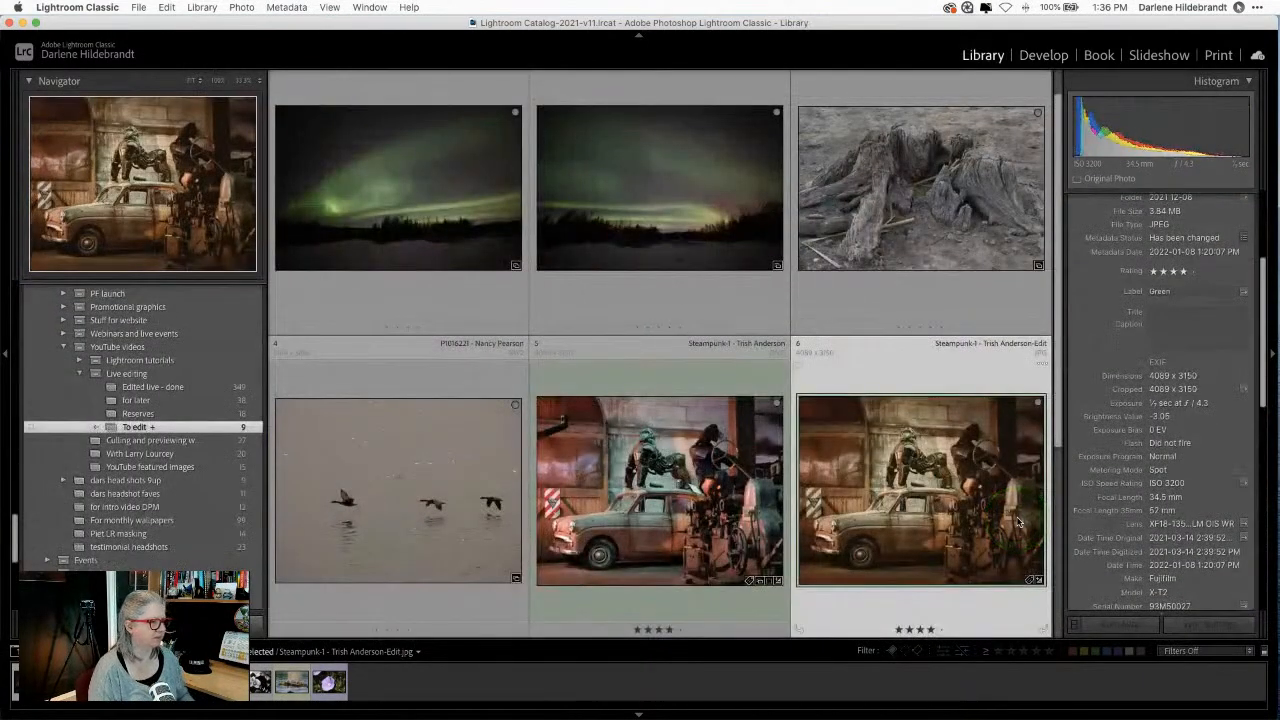
pyautogui.hotkey('shift', 'Left')
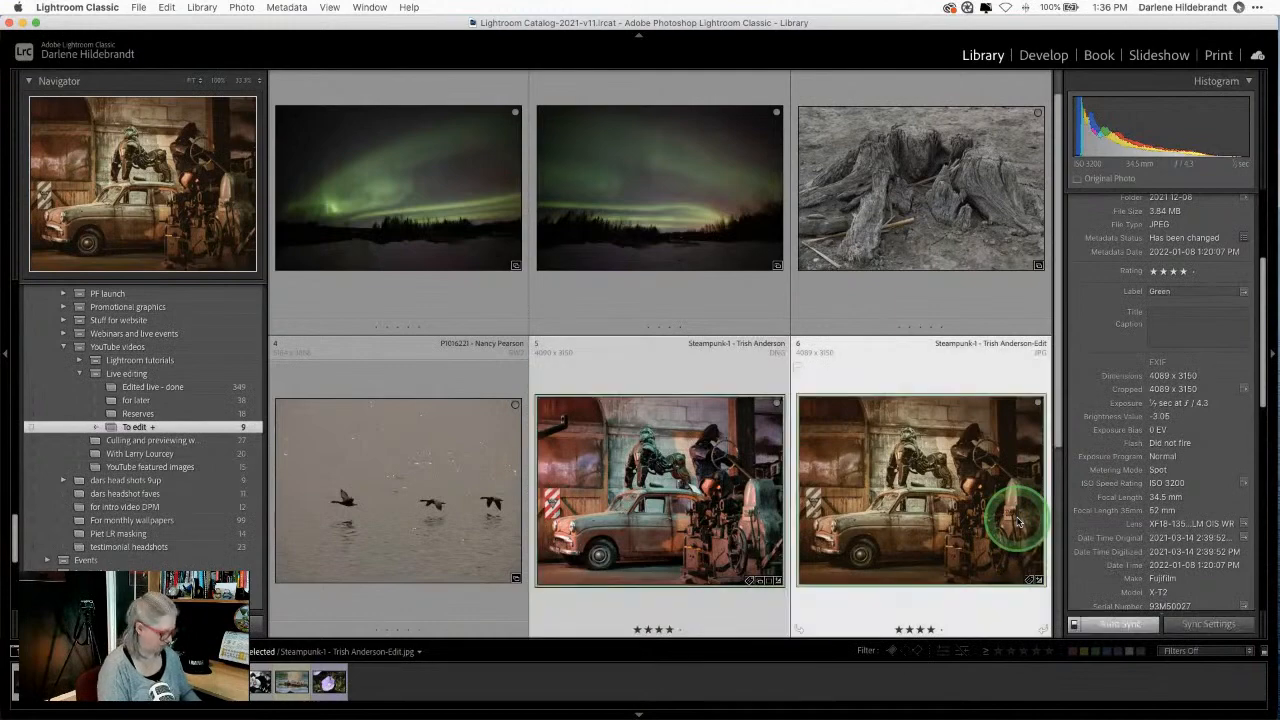
pyautogui.press('c')
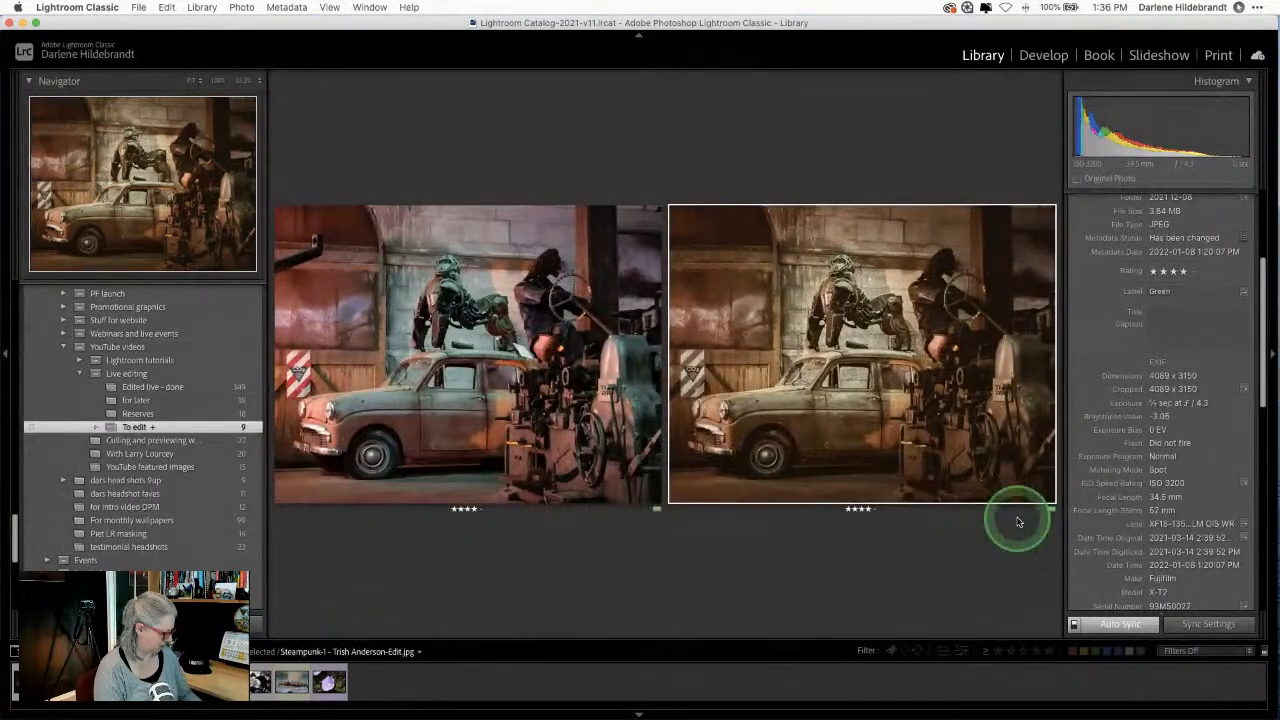
pyautogui.hotkey('shift', 'Tab')
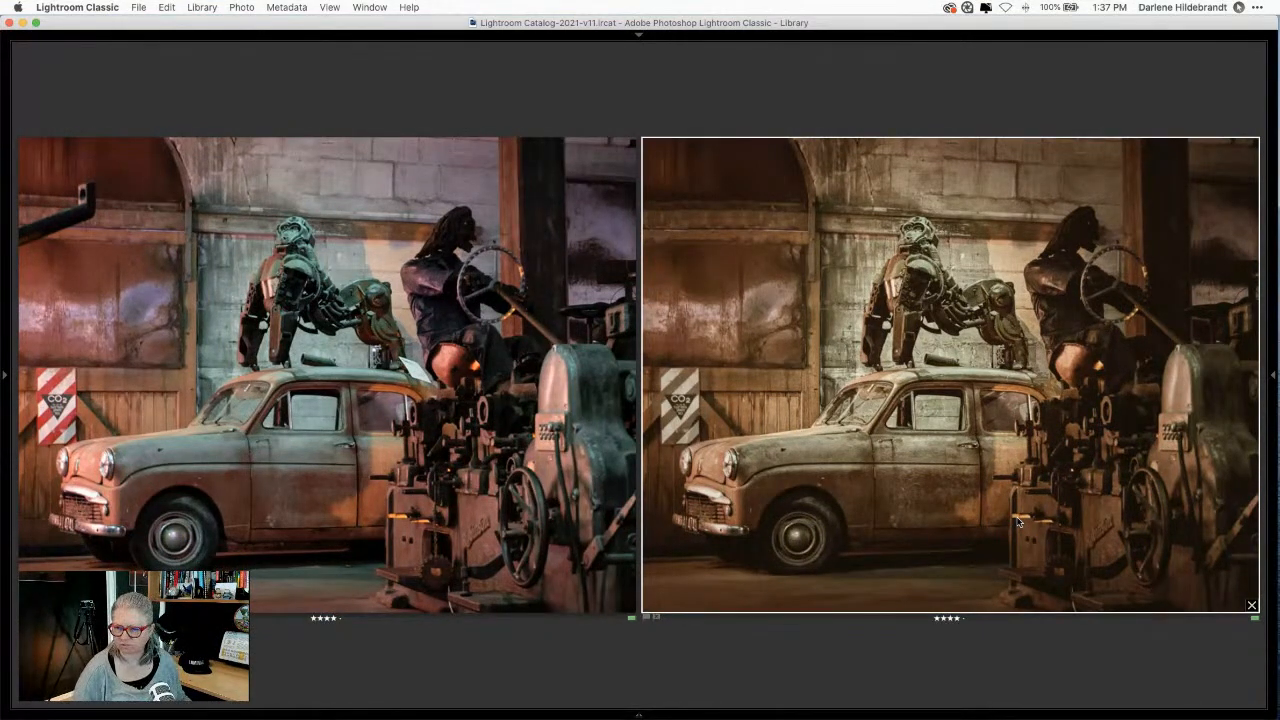
# Step: Restore the two steampunk photos after an accidental removal and compare them again
pyautogui.press('g')
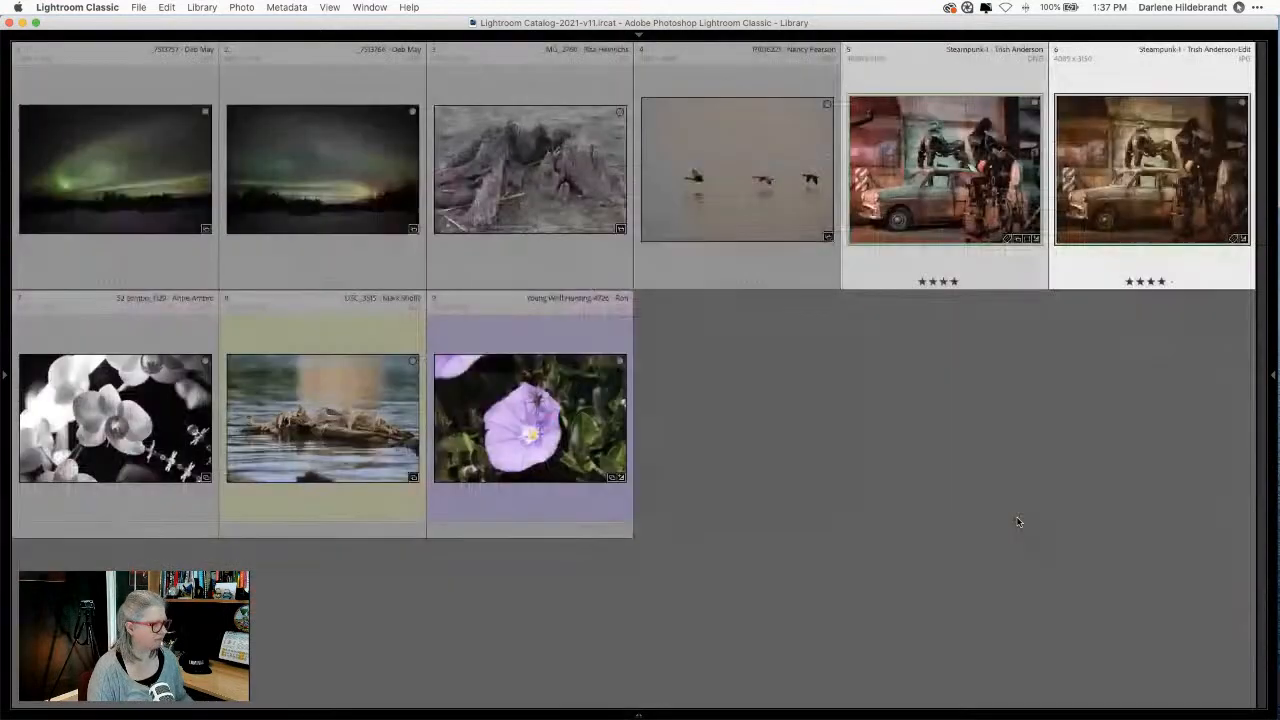
pyautogui.click(1014, 486)
pyautogui.press('Delete')
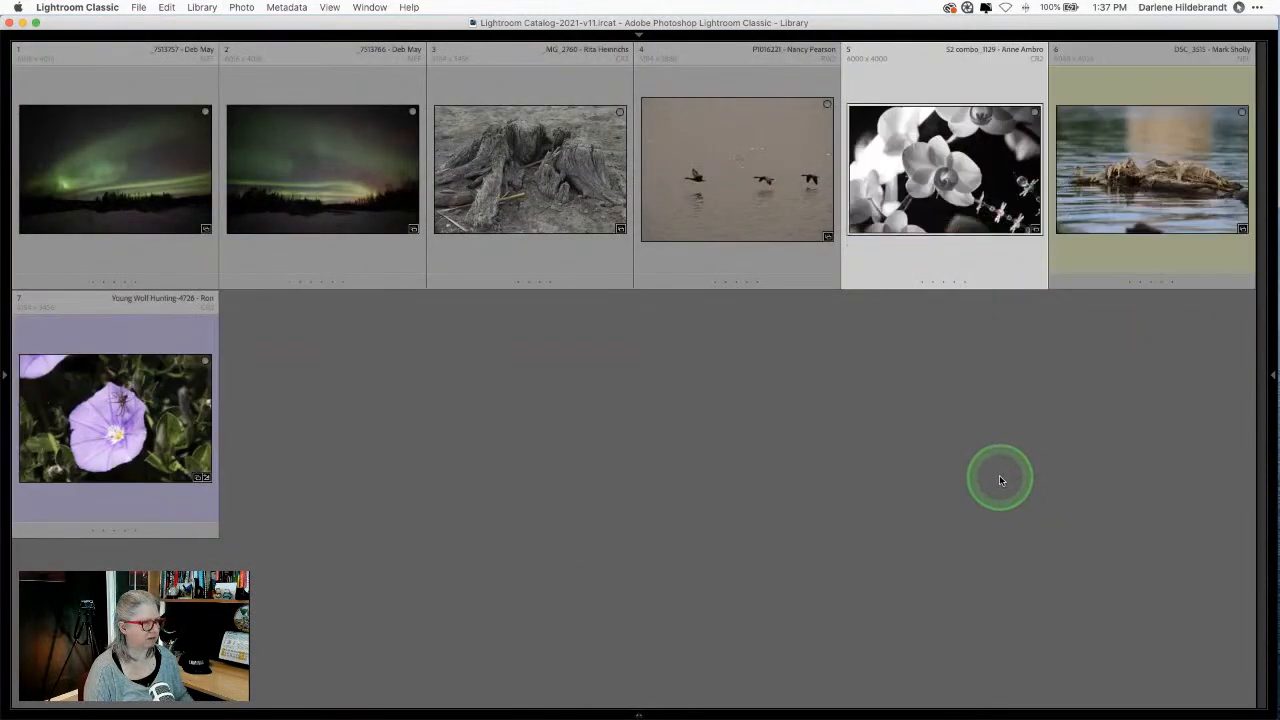
pyautogui.press('super+z')
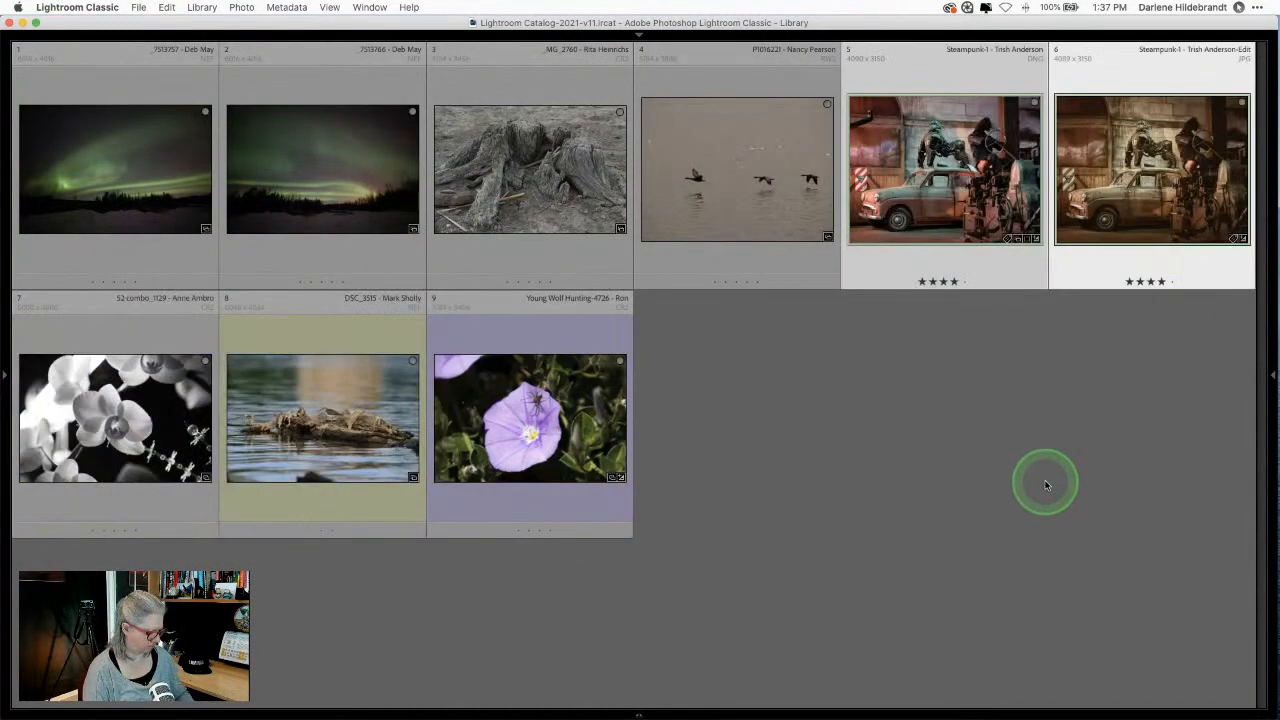
pyautogui.press('c')
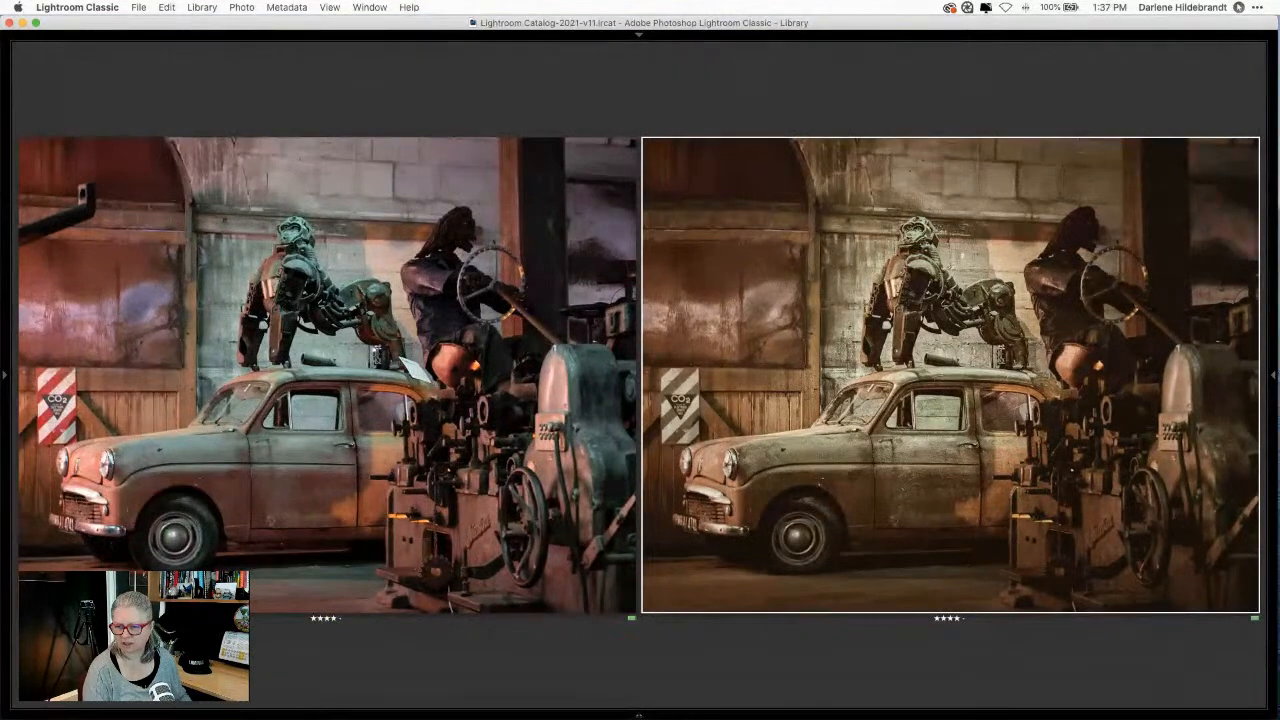
# Step: Give both steampunk photos a green label (8) in the Library grid
pyautogui.press('super+Tab')
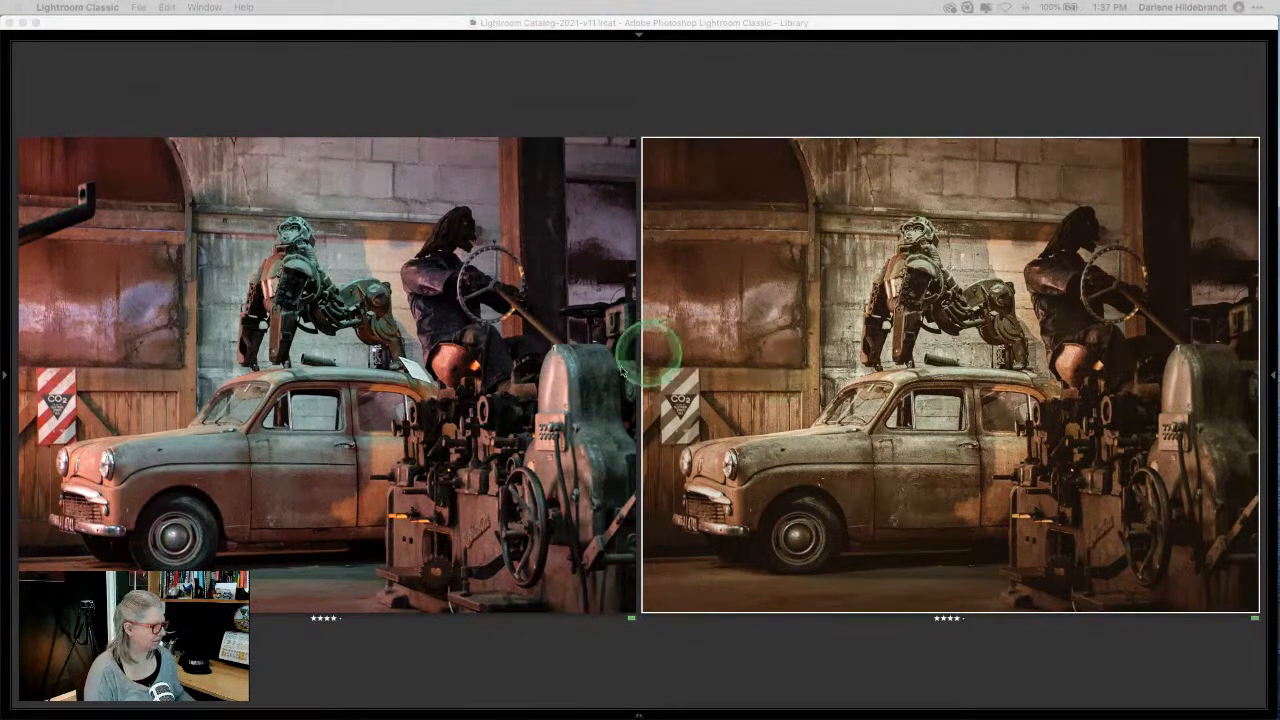
pyautogui.click(695, 648)
pyautogui.press('g')
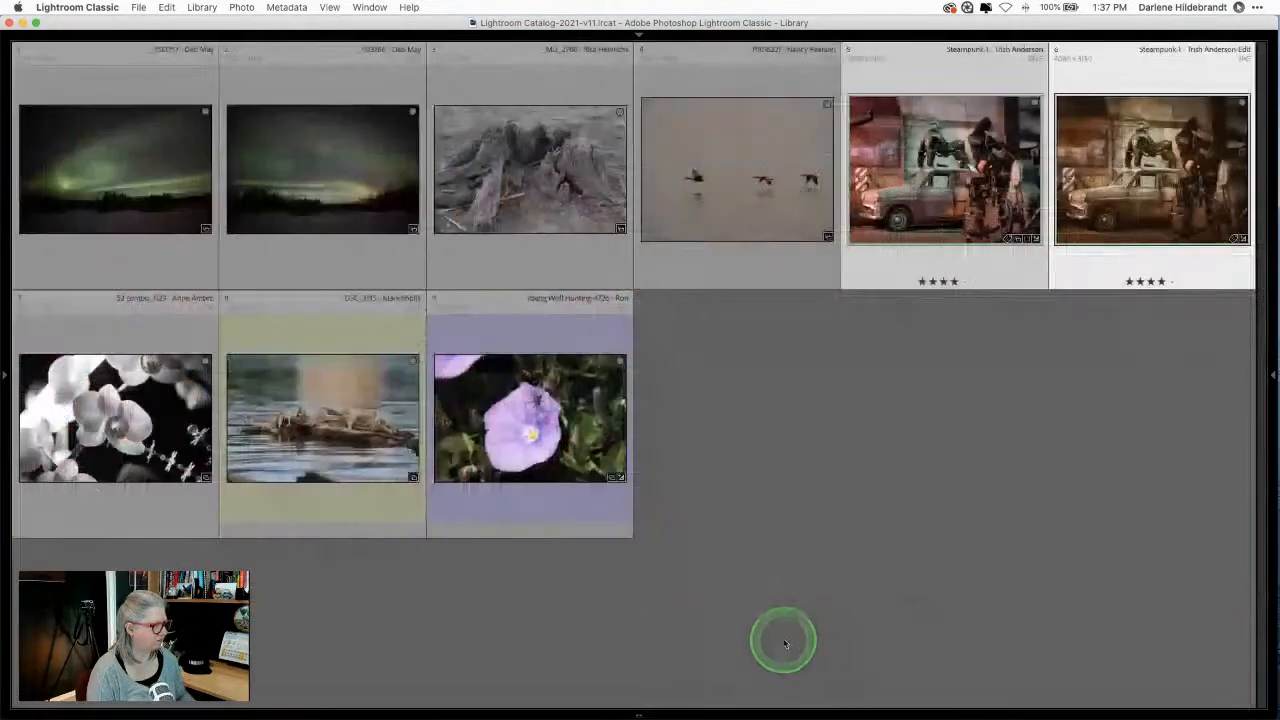
pyautogui.press('8')
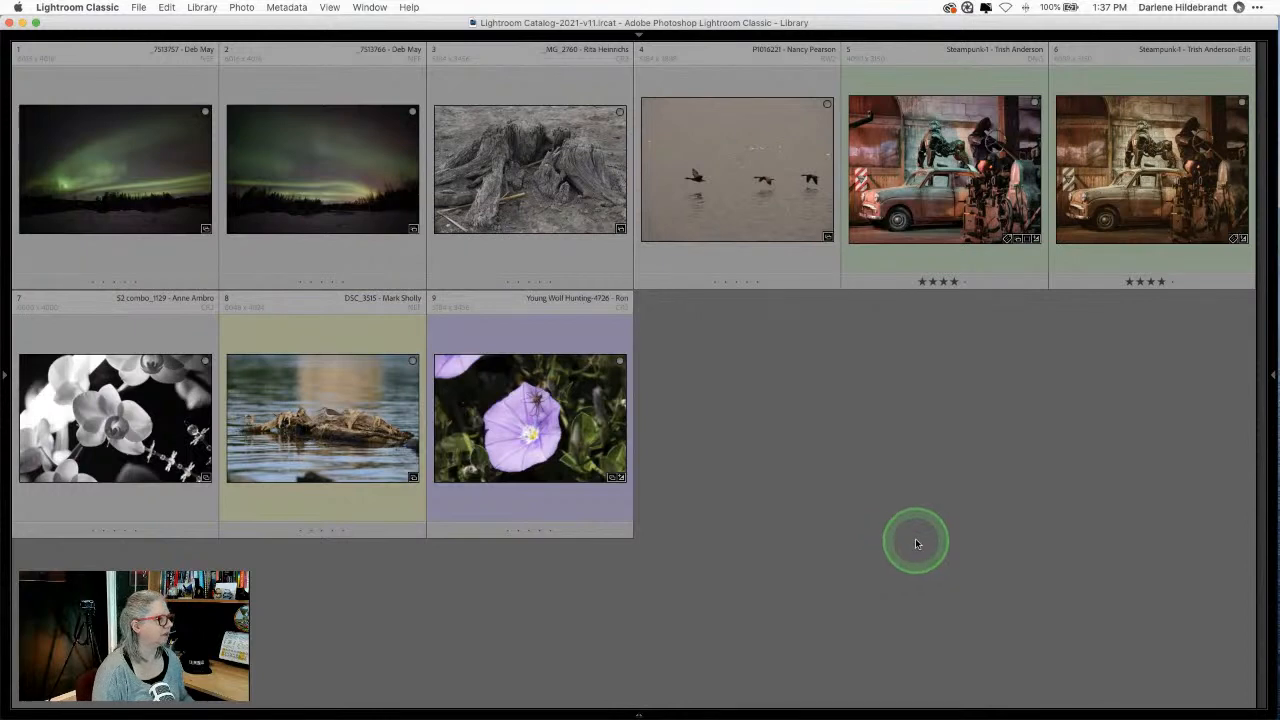
pyautogui.click(91, 185)
# Step: Open the first aurora photo in the Develop module with the filmstrip visible
pyautogui.doubleClick(91, 185)
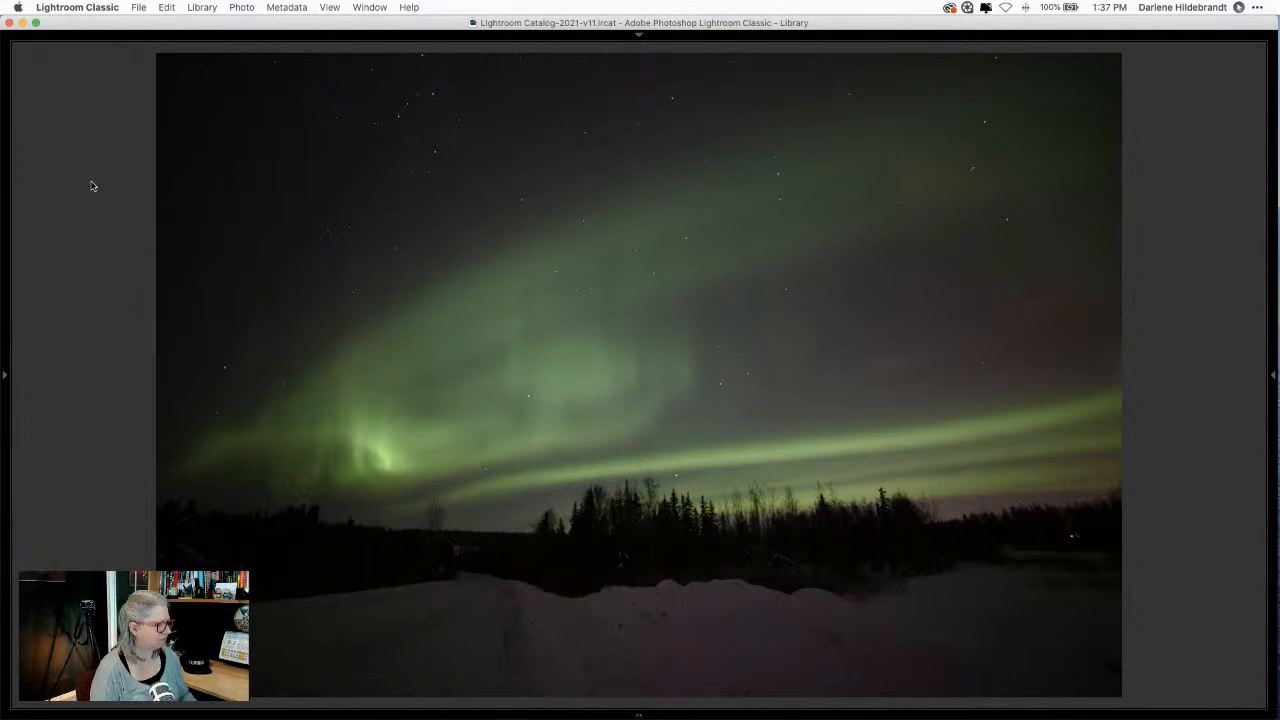
pyautogui.click(209, 183)
pyautogui.press('d')
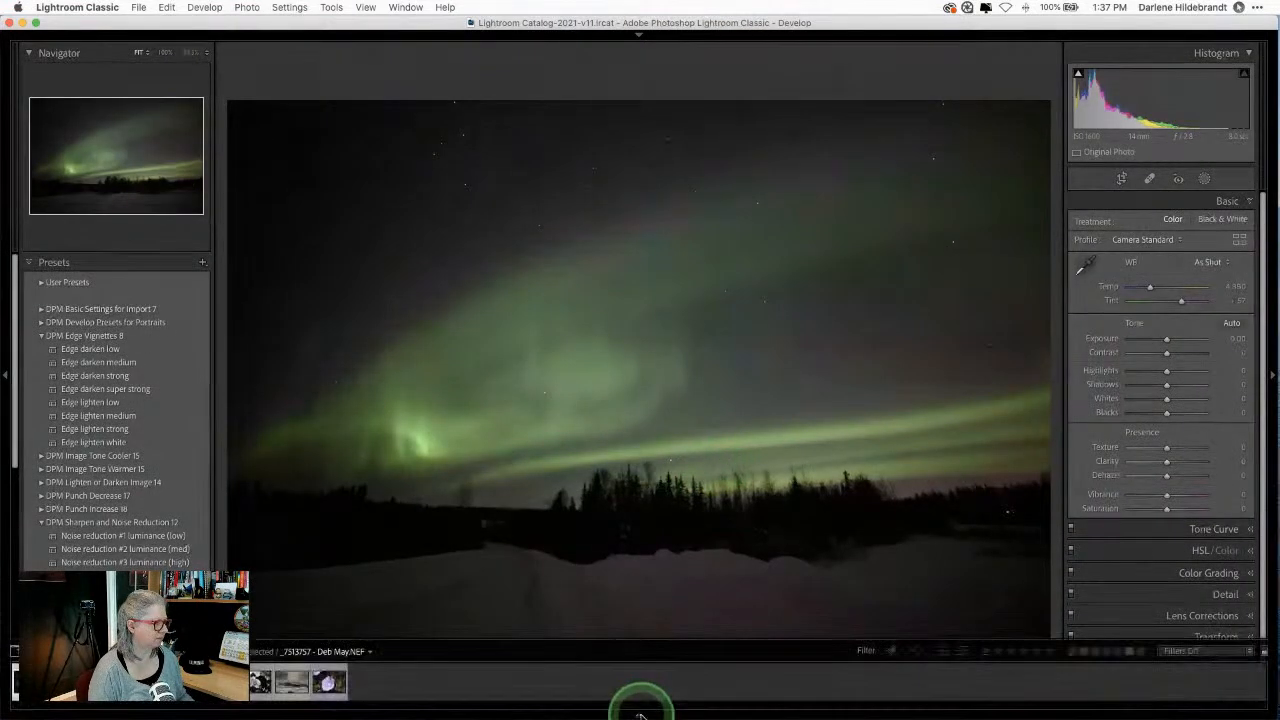
pyautogui.click(640, 706)
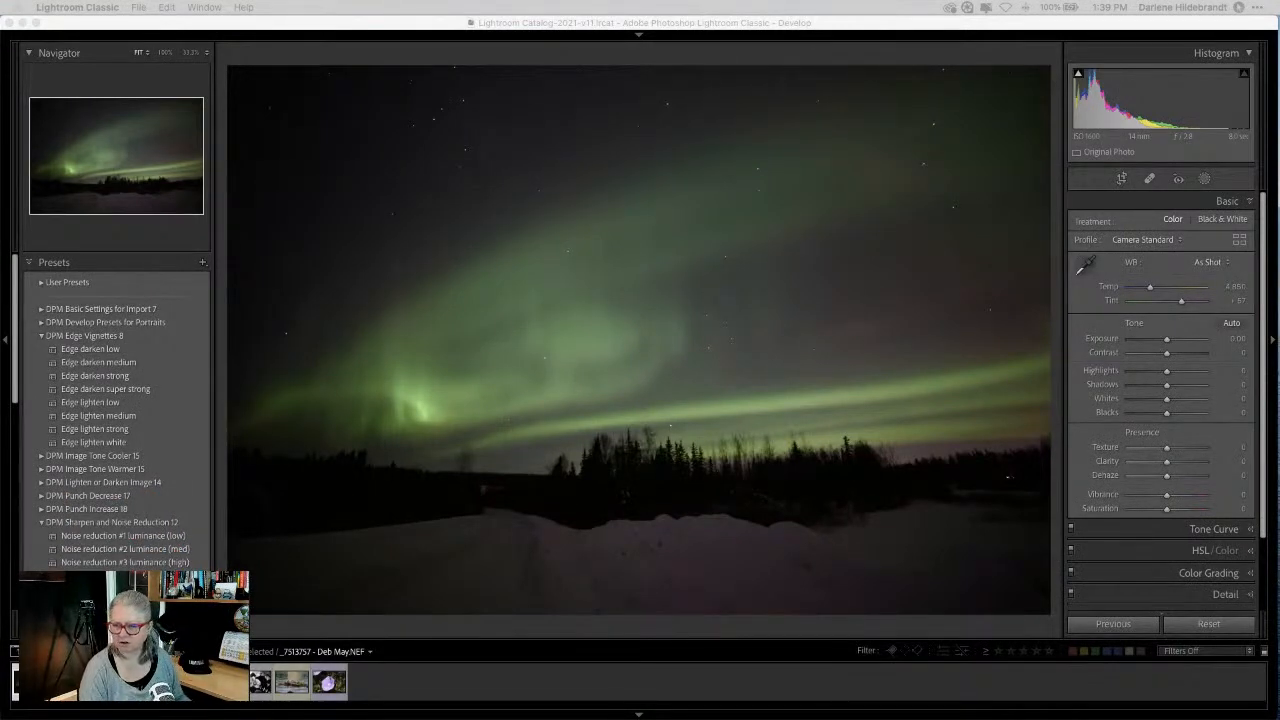
pyautogui.click(1061, 410)
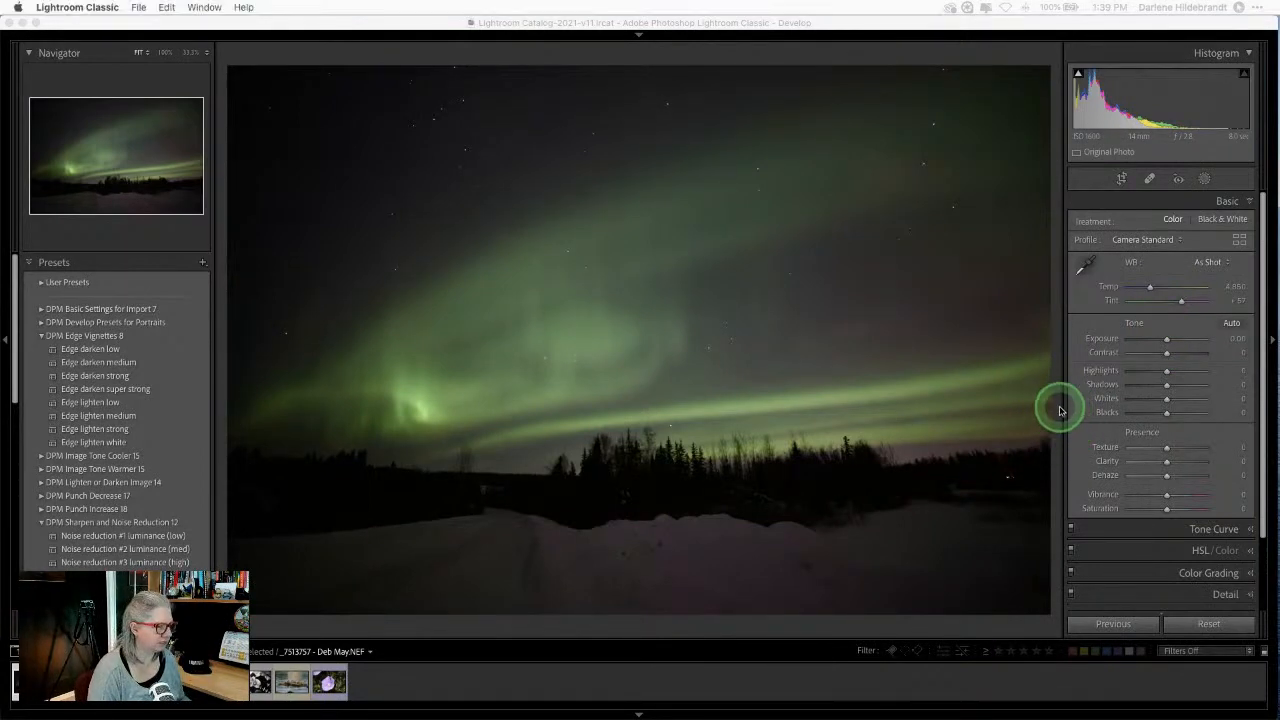
# Step: Cycle the info overlay to check the photo's file and exposure details
pyautogui.press('i')
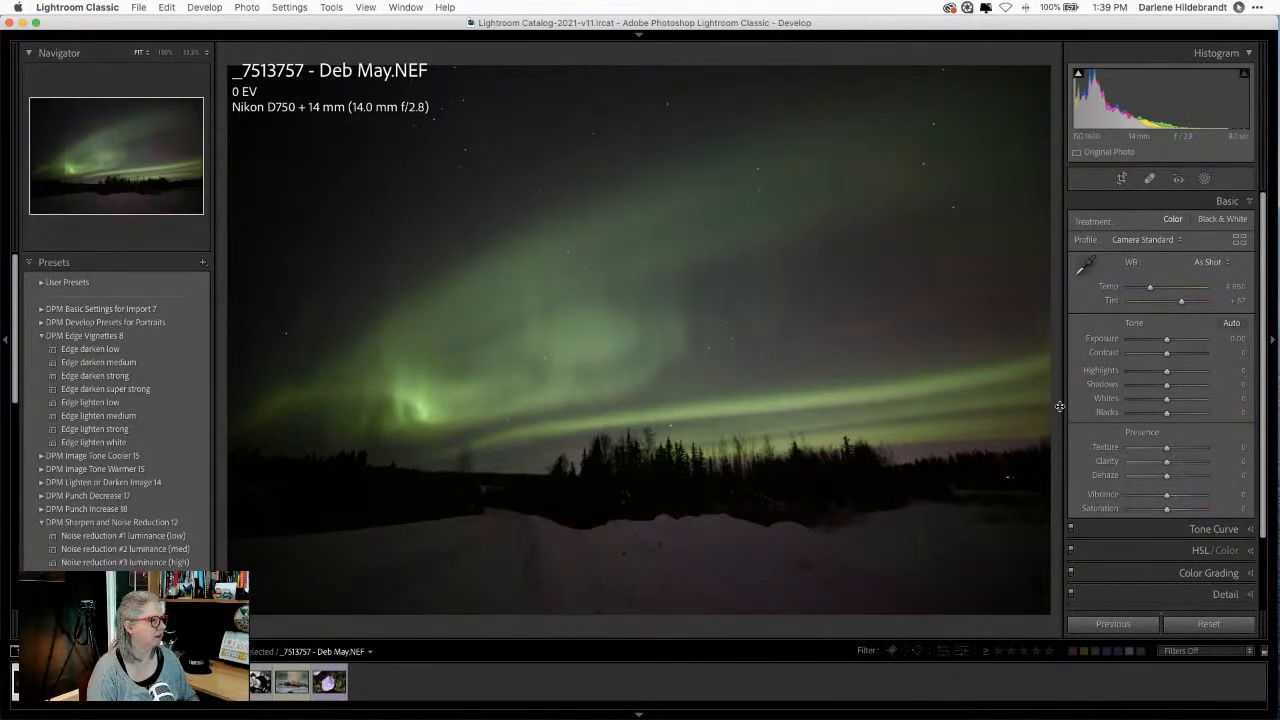
pyautogui.press('i')
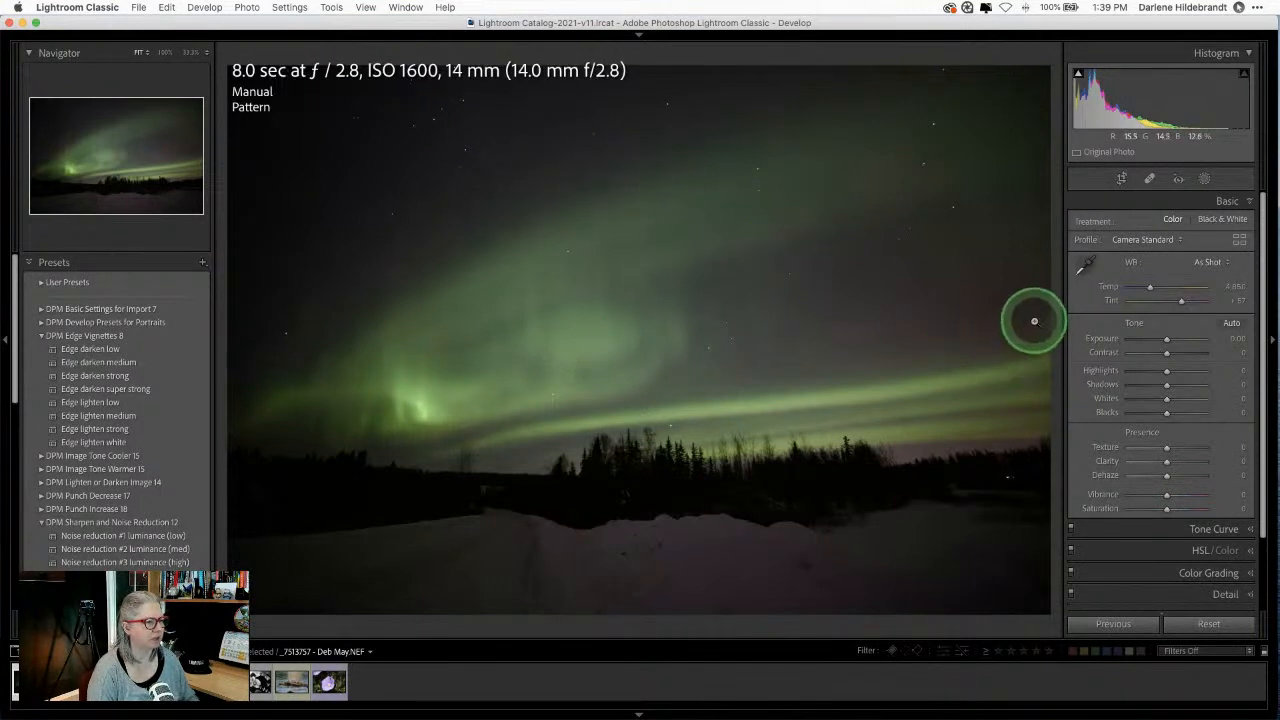
pyautogui.press('i')
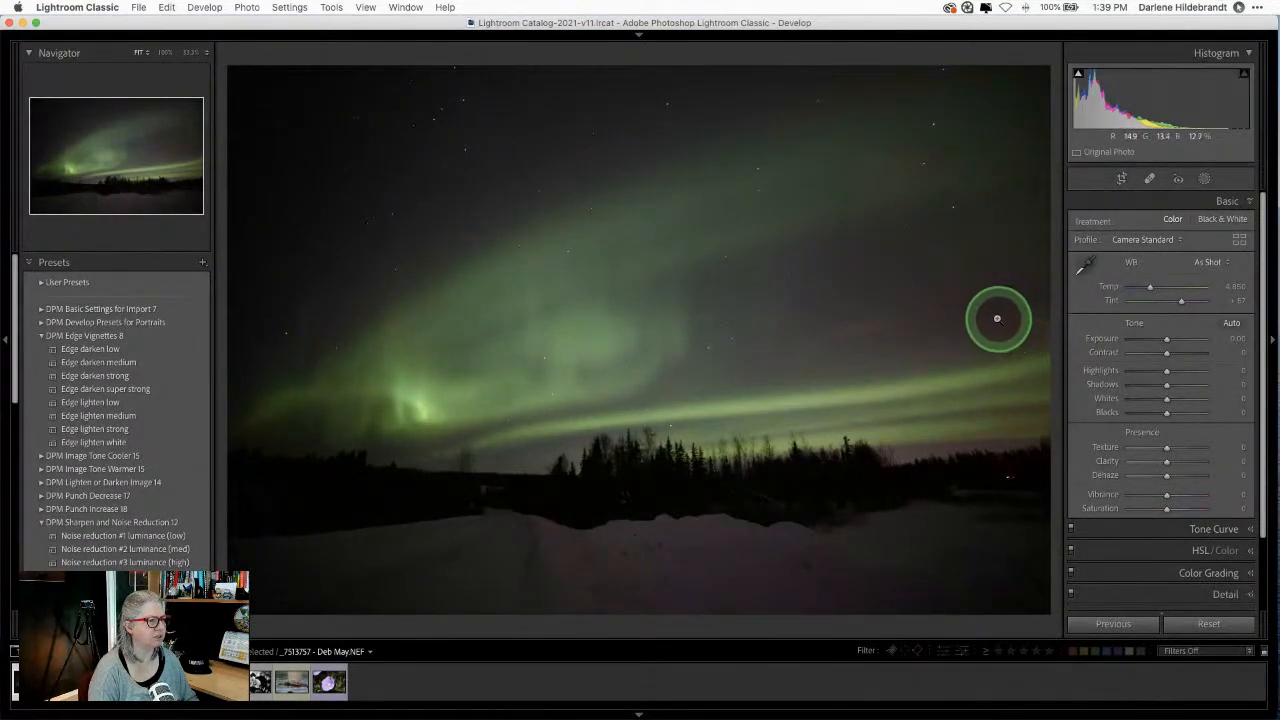
# Step: Apply the Camera Landscape profile from the Profile Browser's Camera Matching group
pyautogui.click(1239, 241)
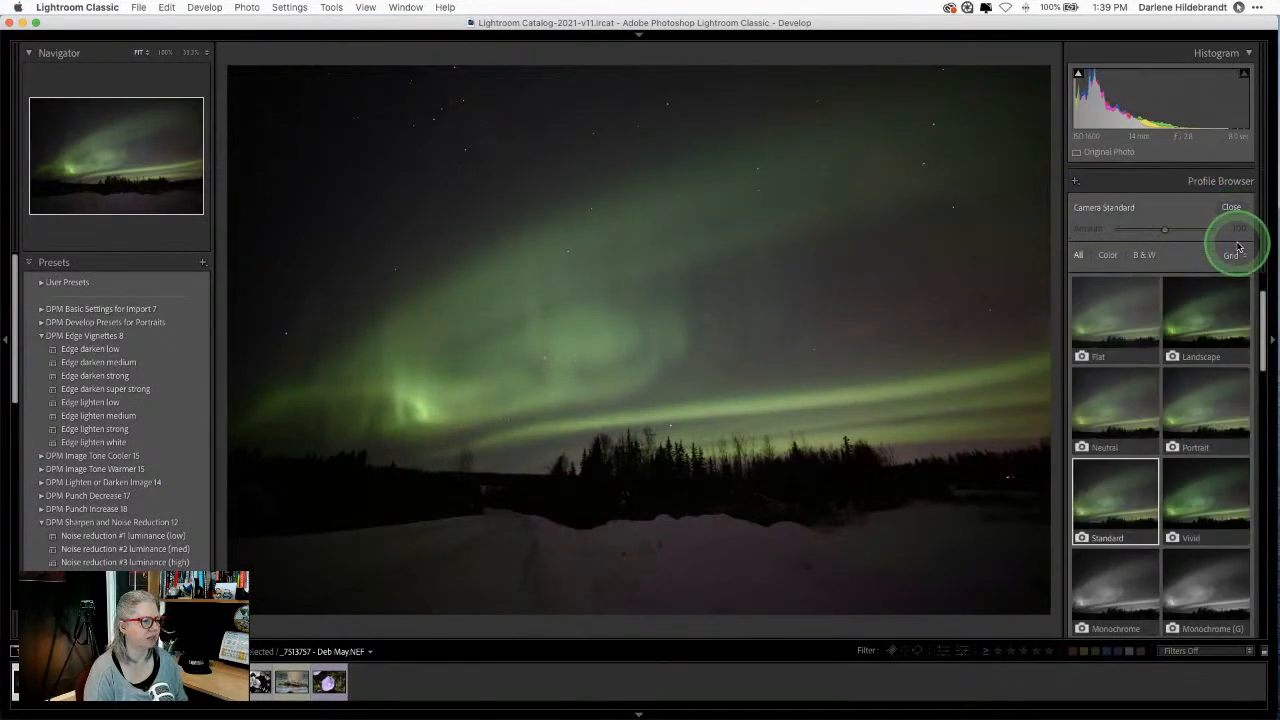
pyautogui.click(1192, 399)
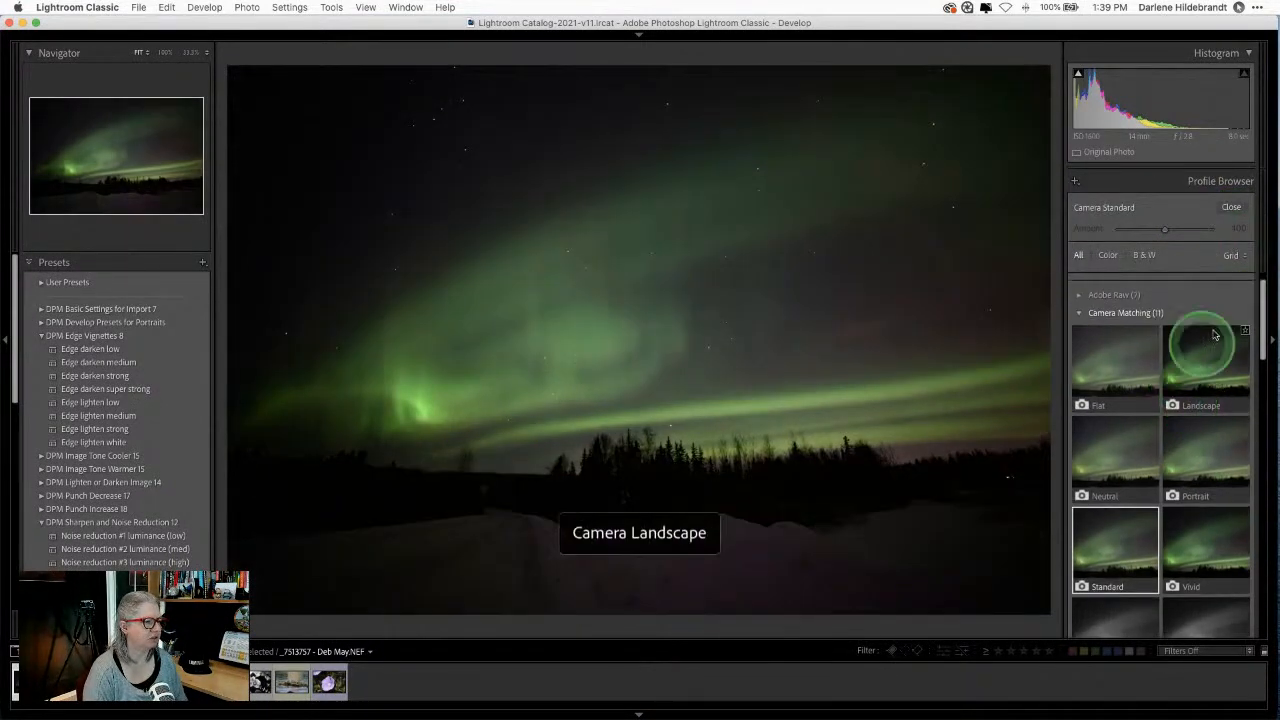
pyautogui.click(1231, 207)
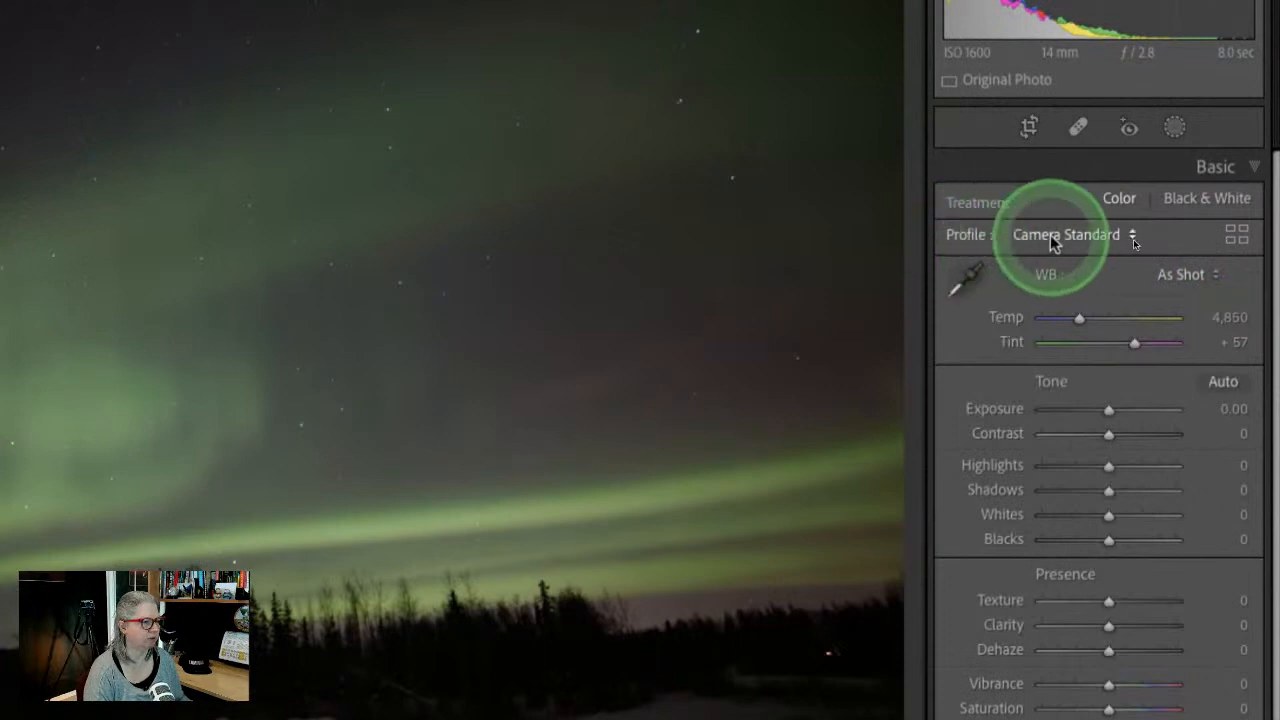
pyautogui.click(1237, 236)
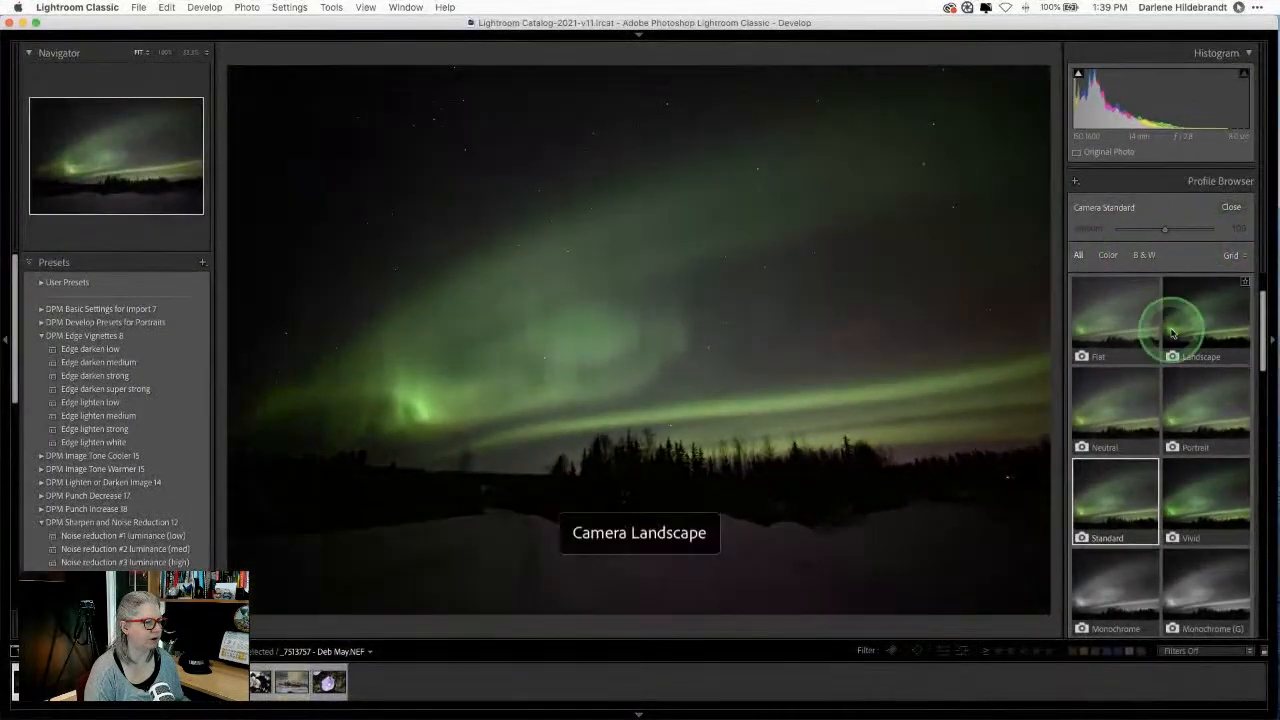
pyautogui.scroll(2, 1160, 330)
pyautogui.scroll(-2, 1155, 335)
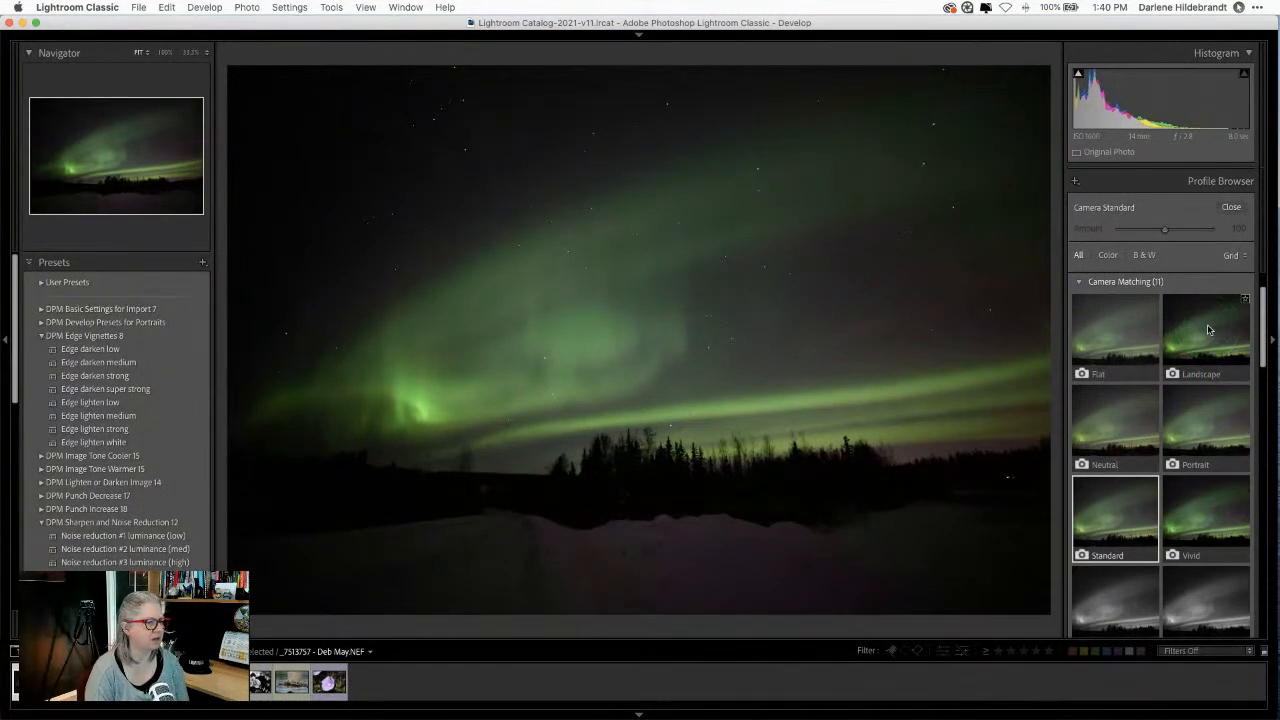
pyautogui.click(1210, 329)
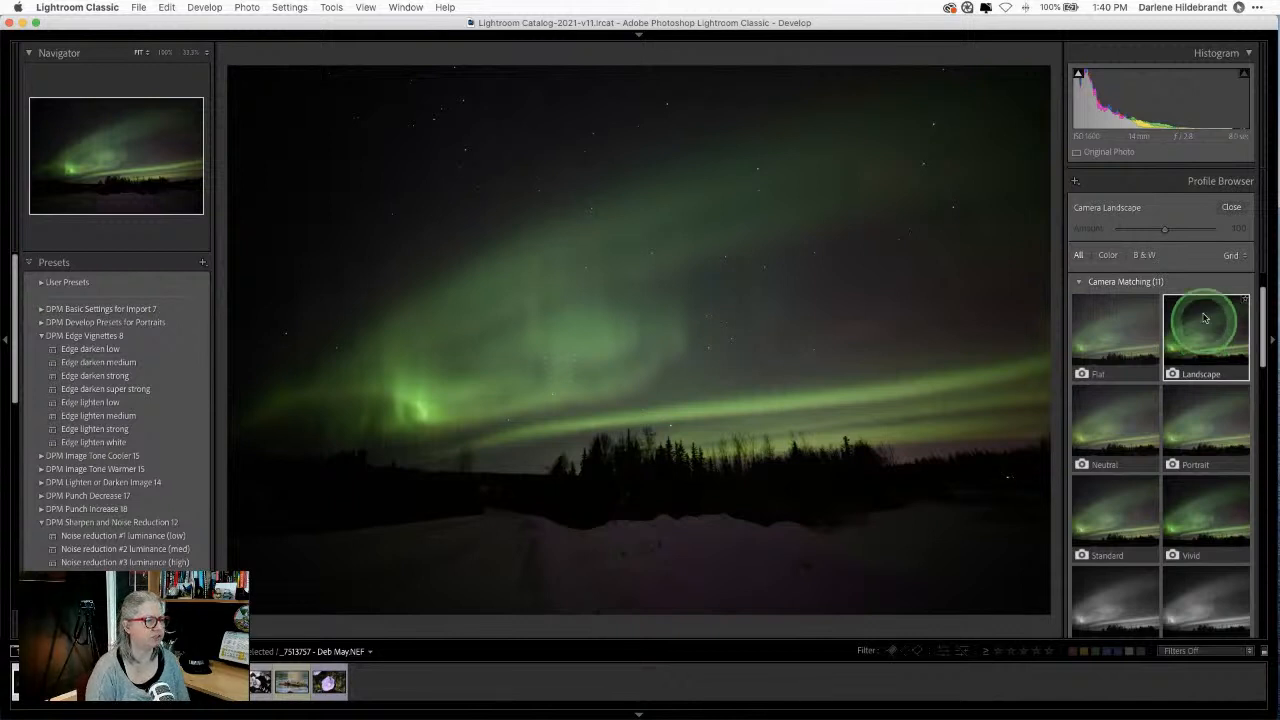
pyautogui.click(1228, 209)
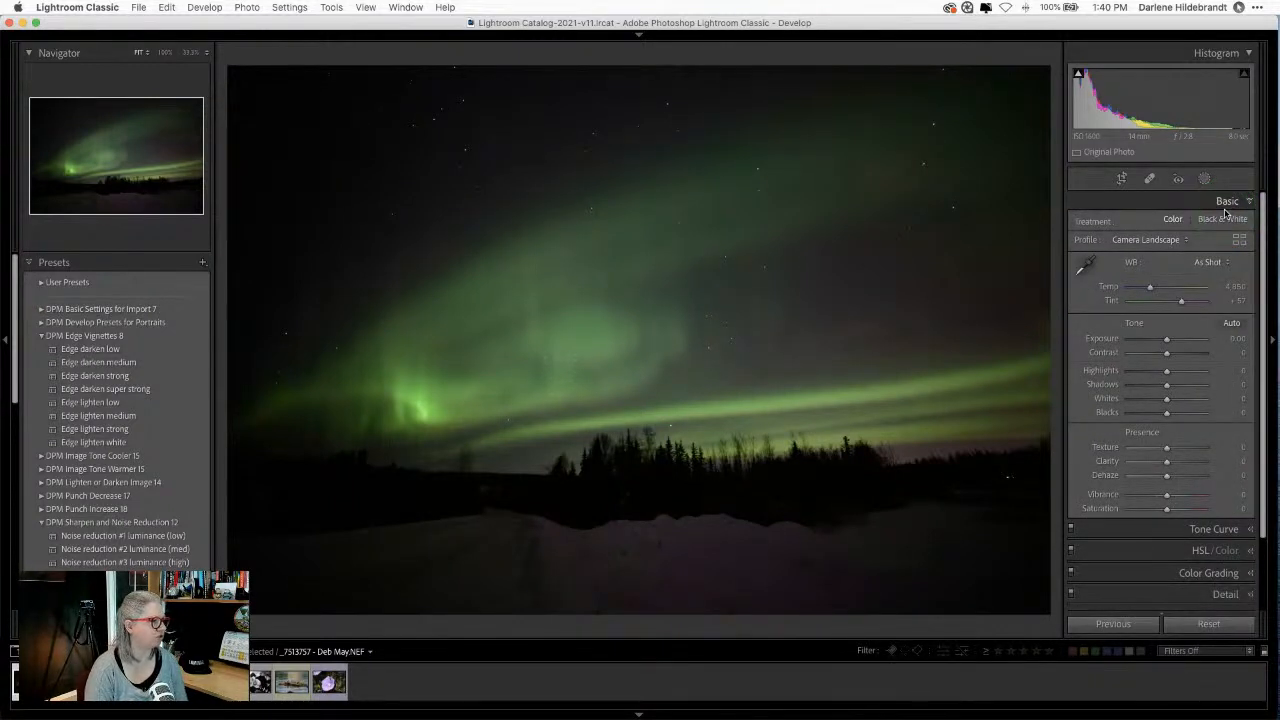
# Step: Set Whites to +37 and adjust Blacks while checking for clipping
pyautogui.keyDown('shift'); pyautogui.doubleClick(1105, 400); pyautogui.keyUp('shift')
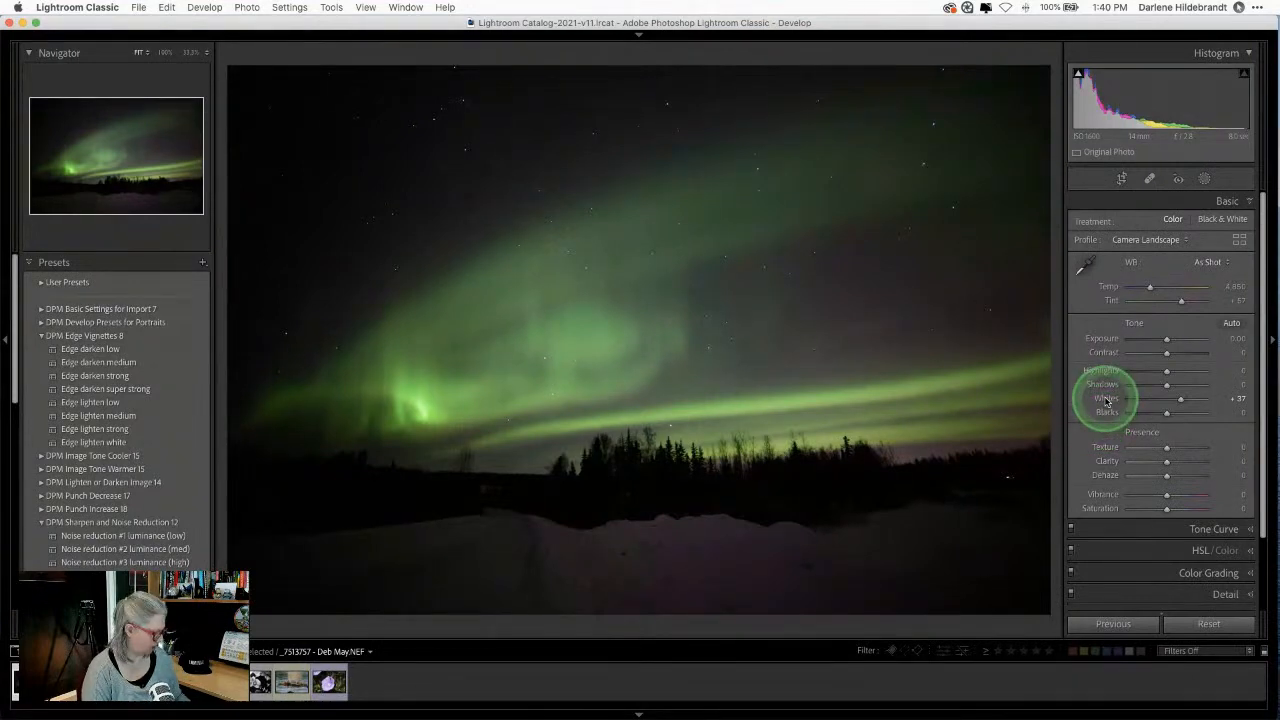
pyautogui.press('super+z')
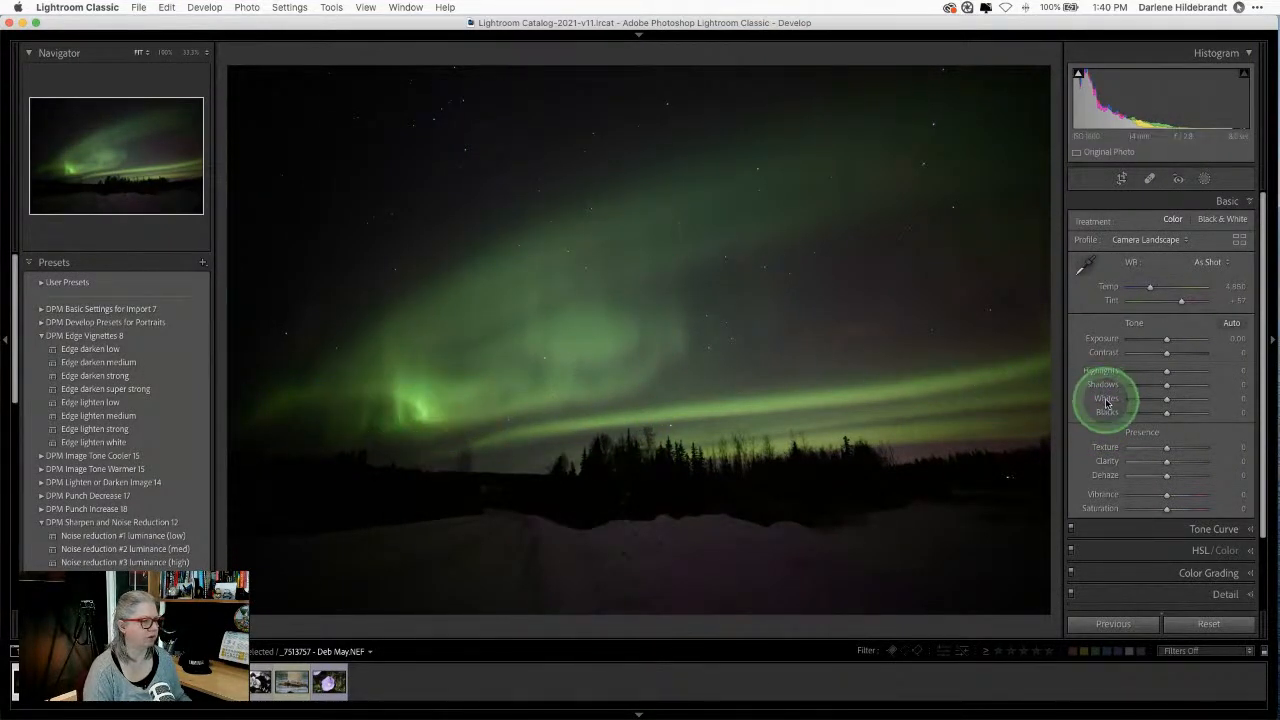
pyautogui.press('super+shift+z')
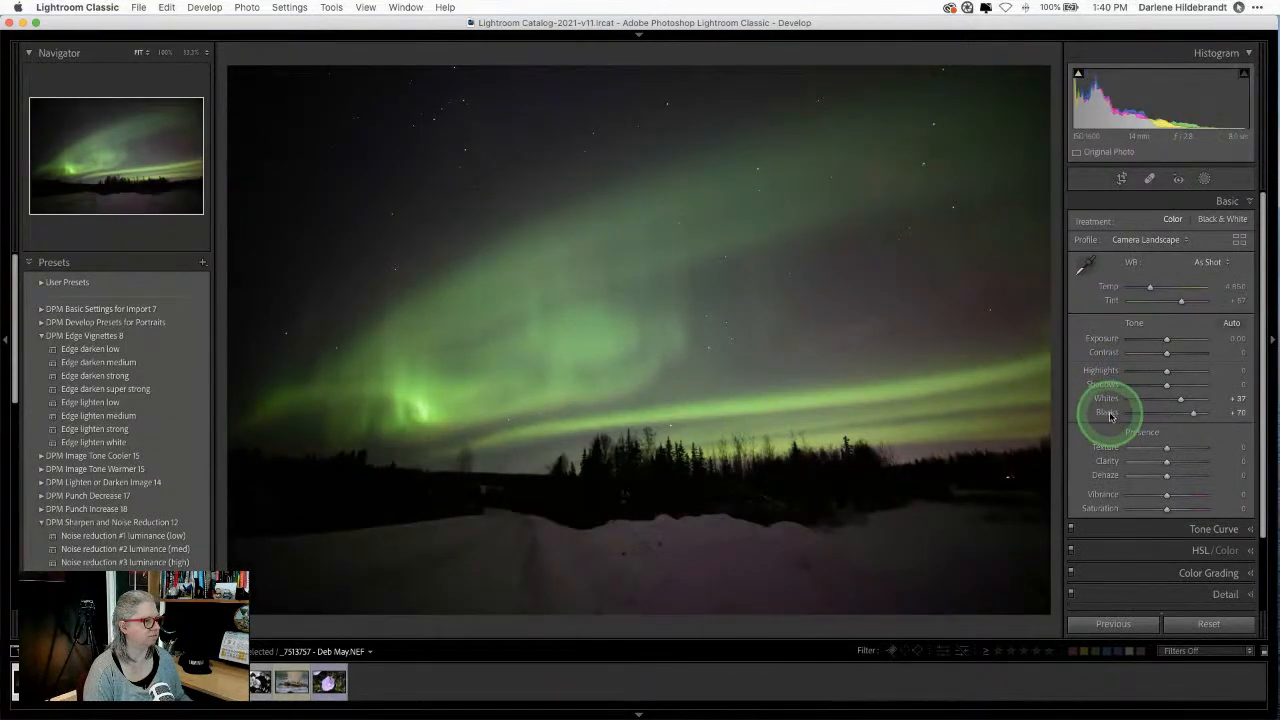
pyautogui.moveTo(1110, 416); pyautogui.dragTo(1192, 412)
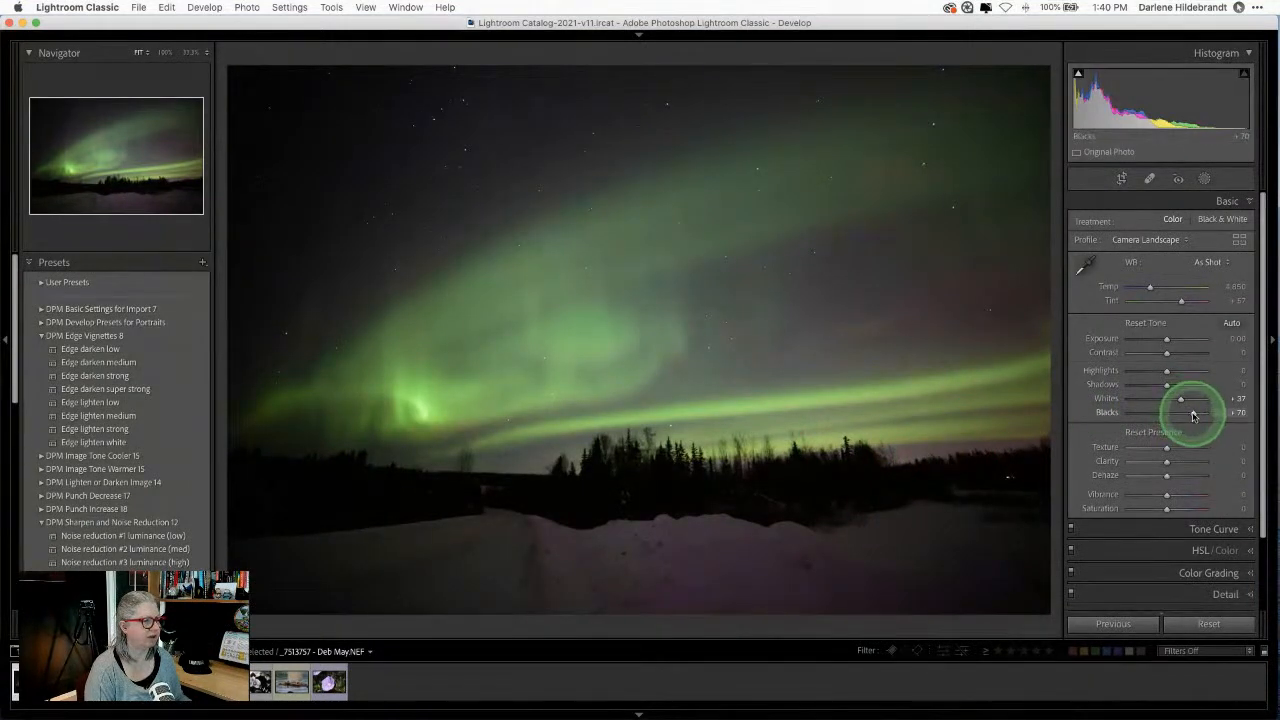
pyautogui.moveTo(1193, 415); pyautogui.dragTo(1175, 385)
# Step: Nudge Shadows to +21, set Exposure to +0.34 via the histogram, then raise Shadows further
pyautogui.click(1167, 340)
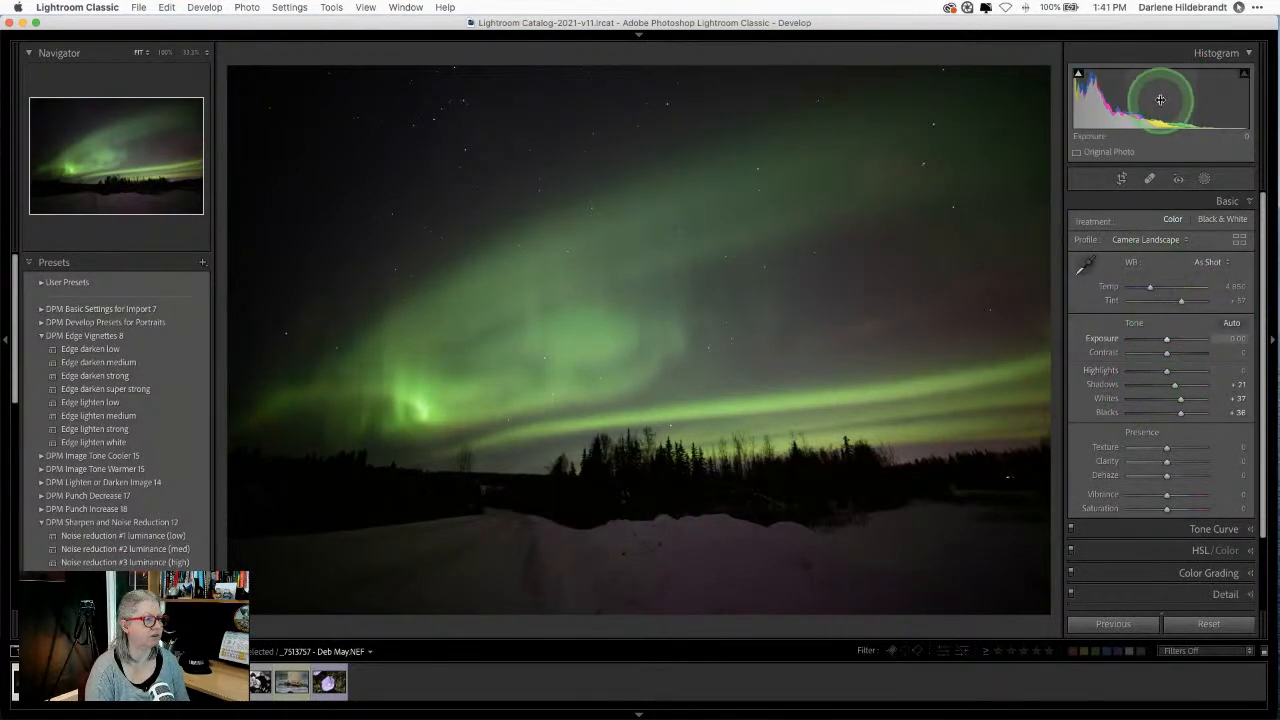
pyautogui.moveTo(1164, 94); pyautogui.dragTo(1222, 95)
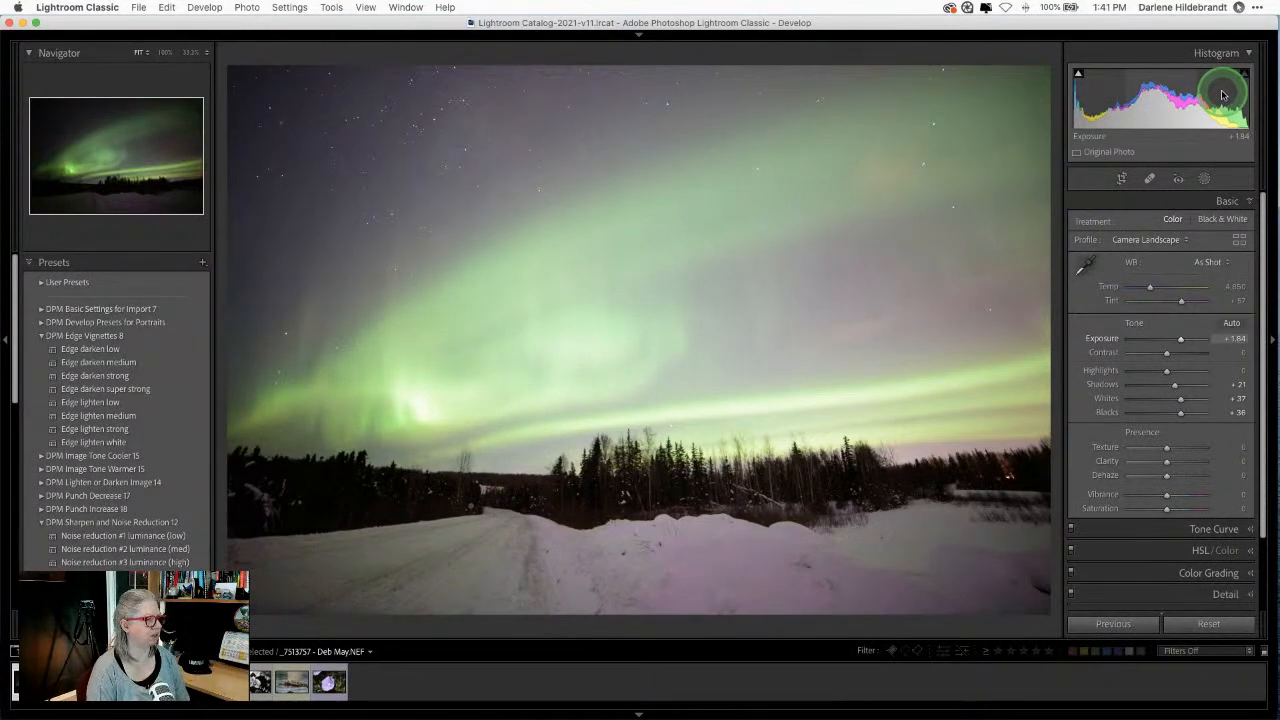
pyautogui.moveTo(1222, 95)
pyautogui.mouseDown()
pyautogui.moveTo(1180, 95)
pyautogui.moveTo(1225, 100)
pyautogui.mouseUp()
pyautogui.moveTo(1190, 100); pyautogui.dragTo(1173, 100)
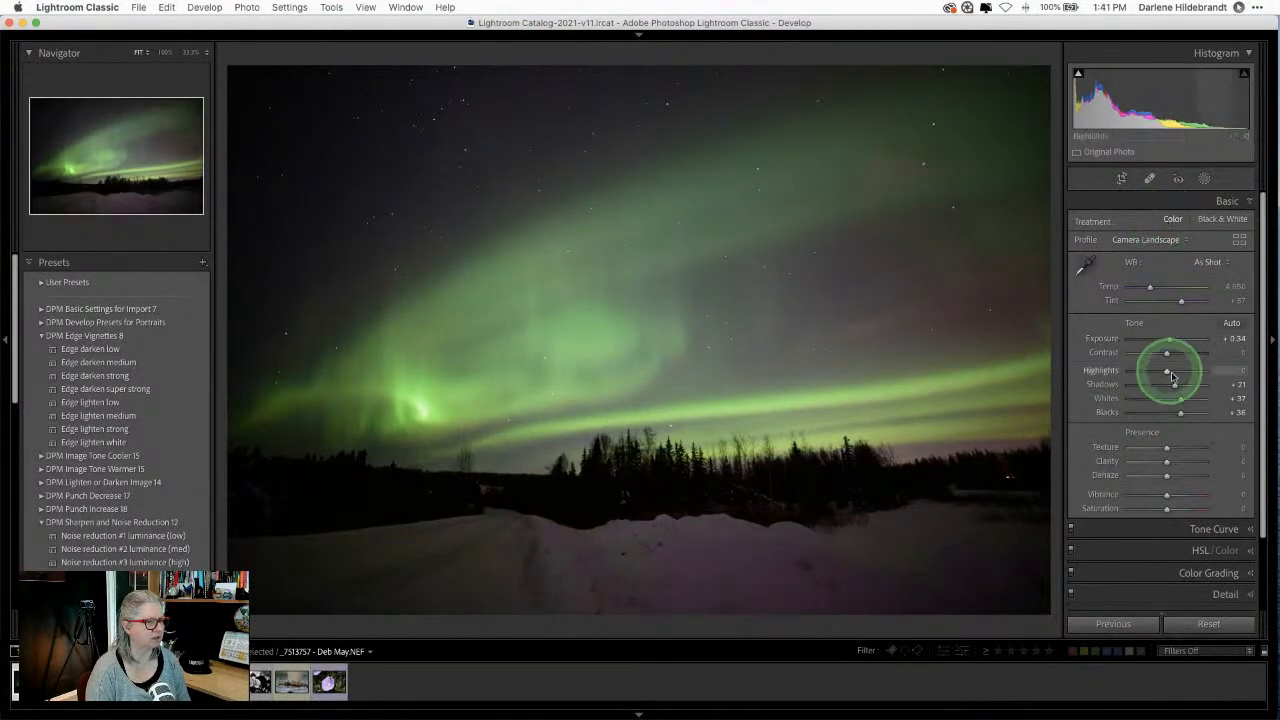
pyautogui.moveTo(1174, 384); pyautogui.dragTo(1199, 413)
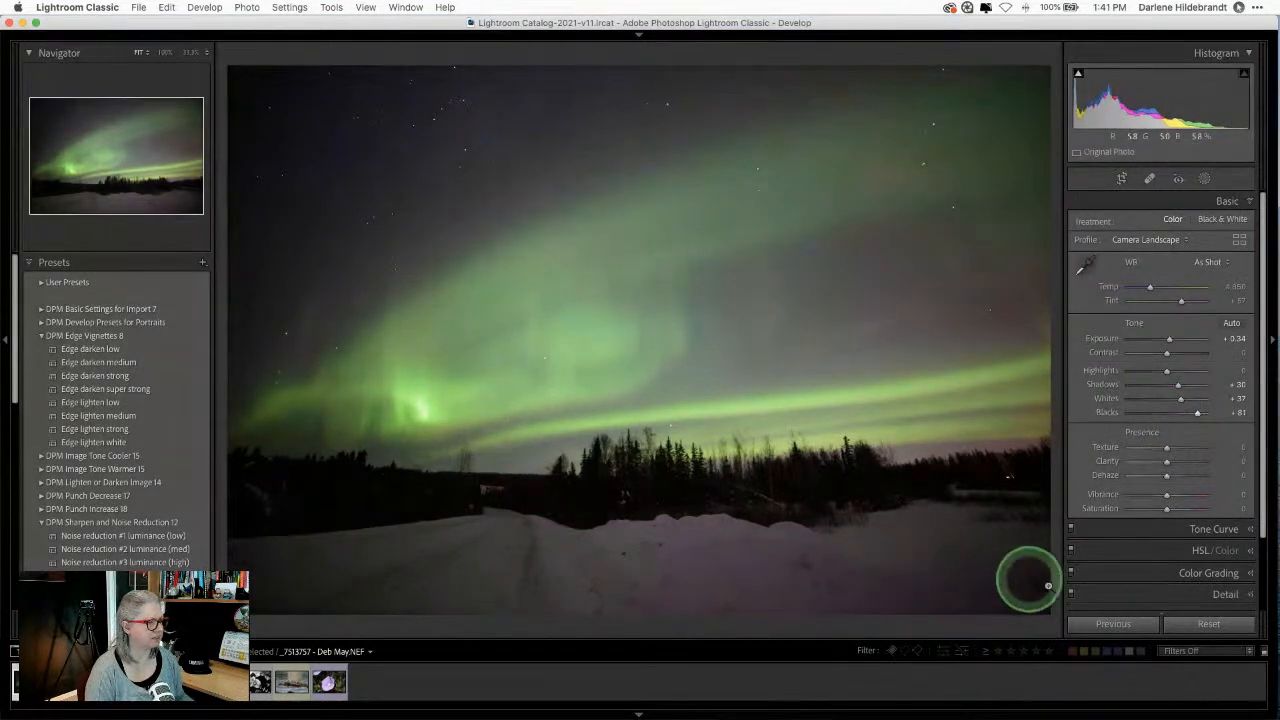
# Step: Inspect the snow at 100%, then set white balance to Auto (Temp 5,300, Tint +30)
pyautogui.click(909, 580)
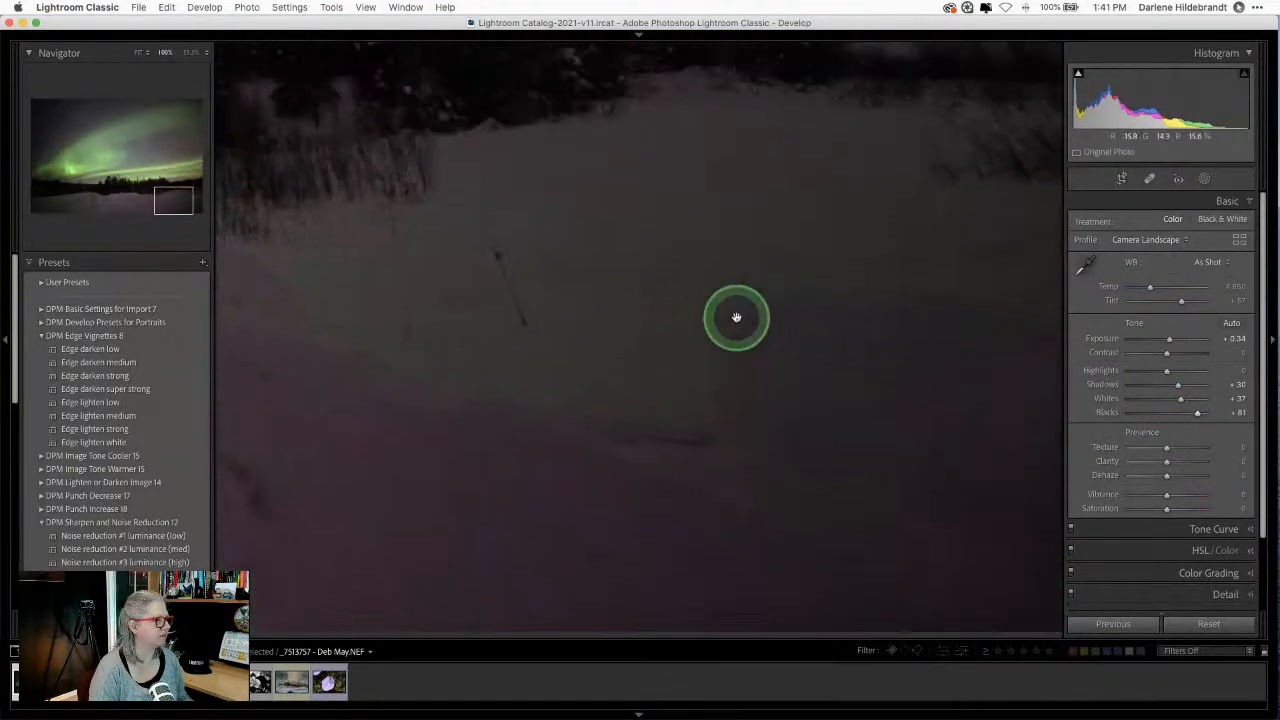
pyautogui.click(620, 465)
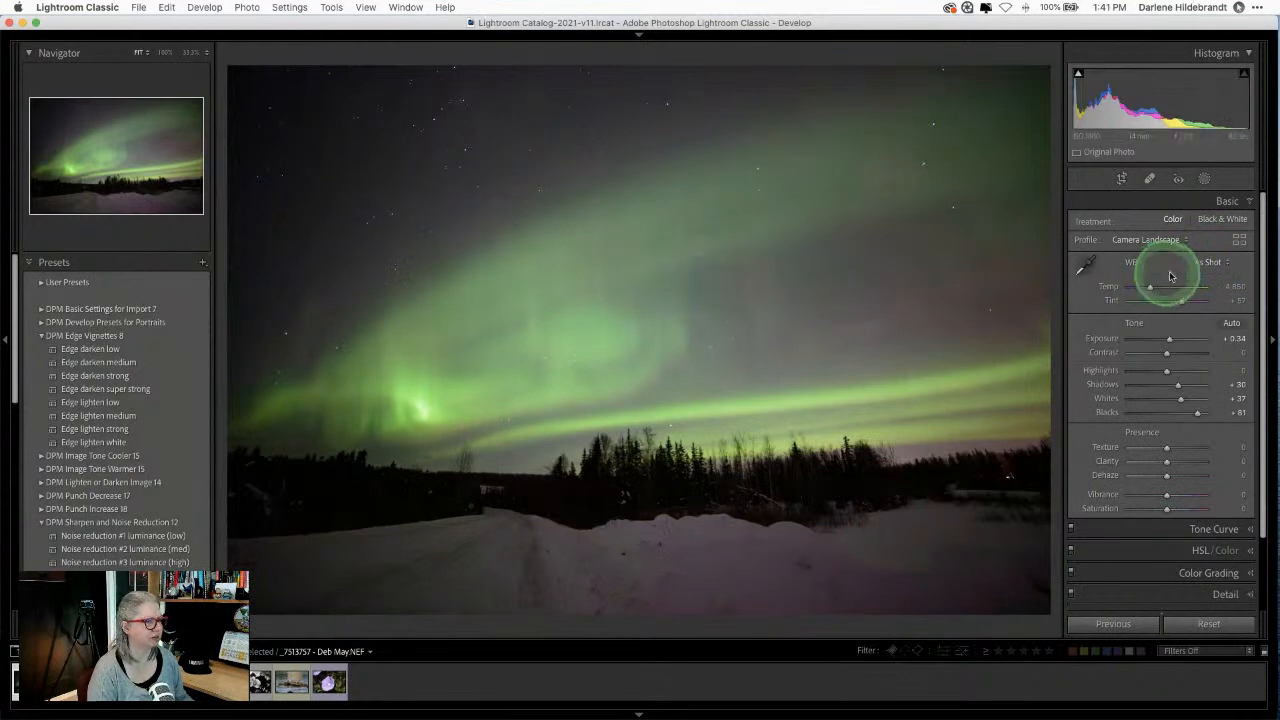
pyautogui.click(1210, 263)
pyautogui.click(1203, 275)
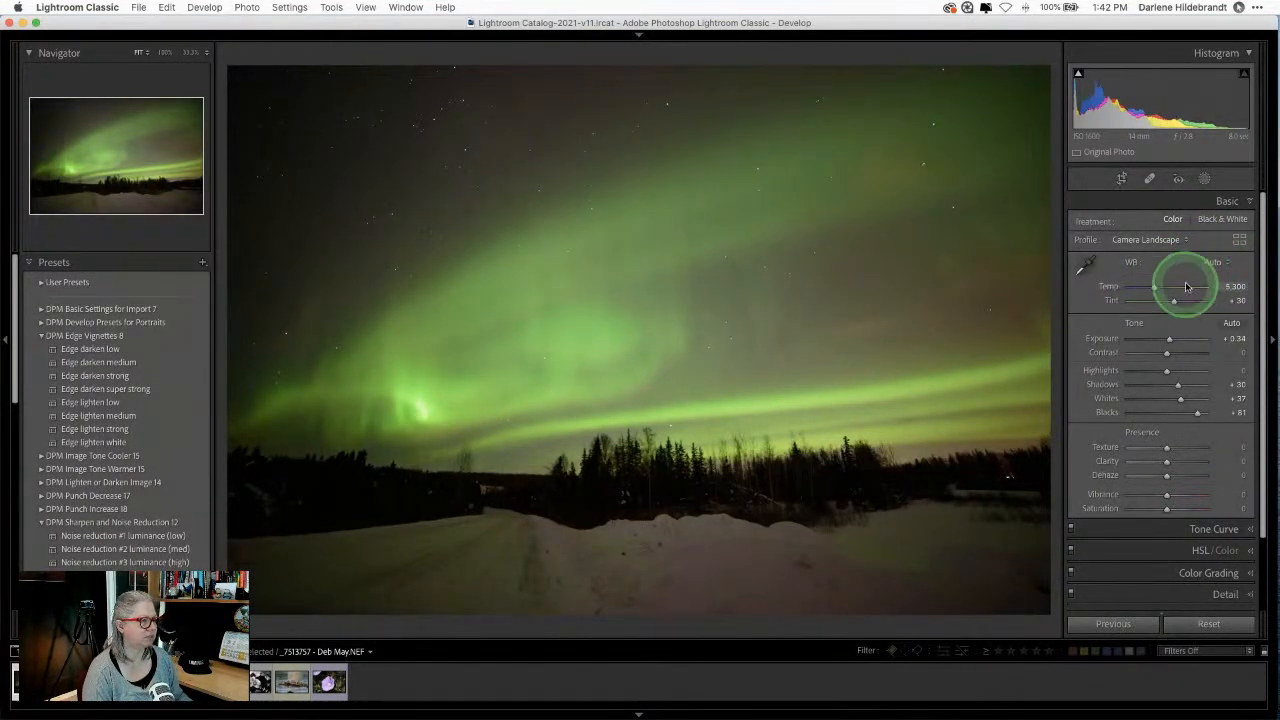
# Step: Undo Auto white balance and scrub Temp down to a custom 4,184 (Tint +57) for a cooler sky
pyautogui.press('super+z')
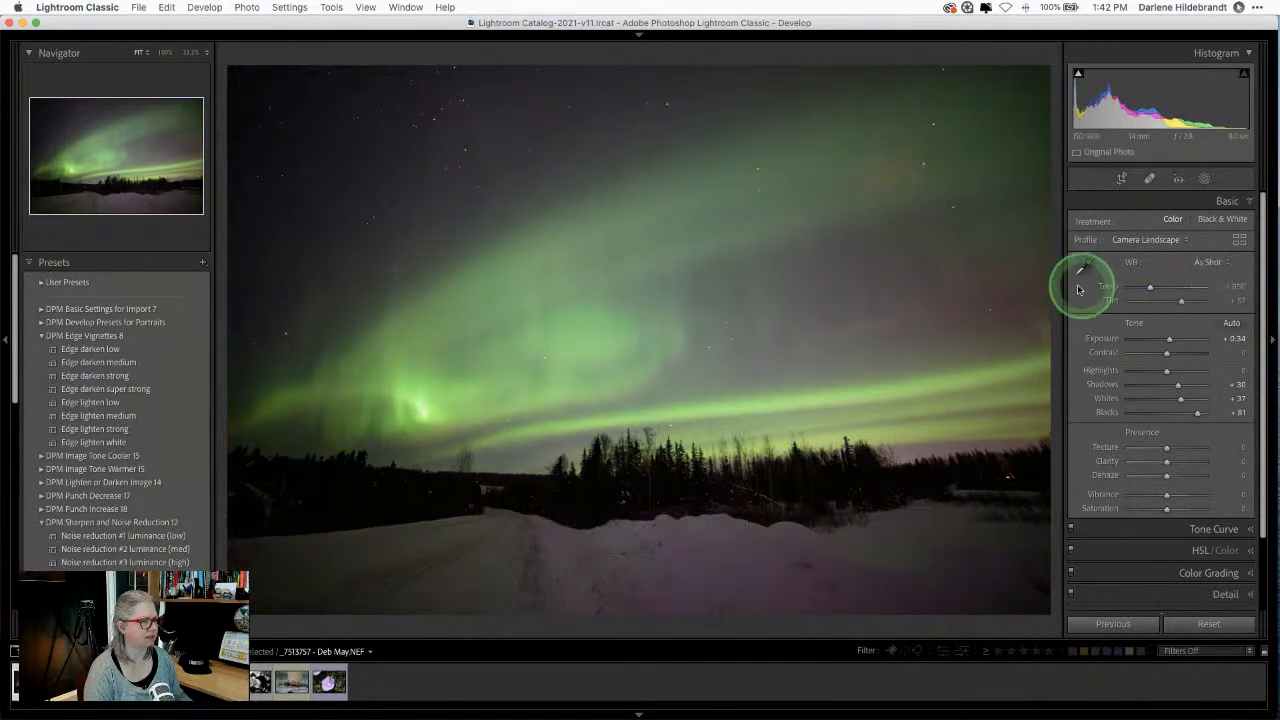
pyautogui.moveTo(1152, 290)
pyautogui.mouseDown()
pyautogui.moveTo(1180, 289)
pyautogui.moveTo(1128, 289)
pyautogui.moveTo(1157, 295)
pyautogui.mouseUp()
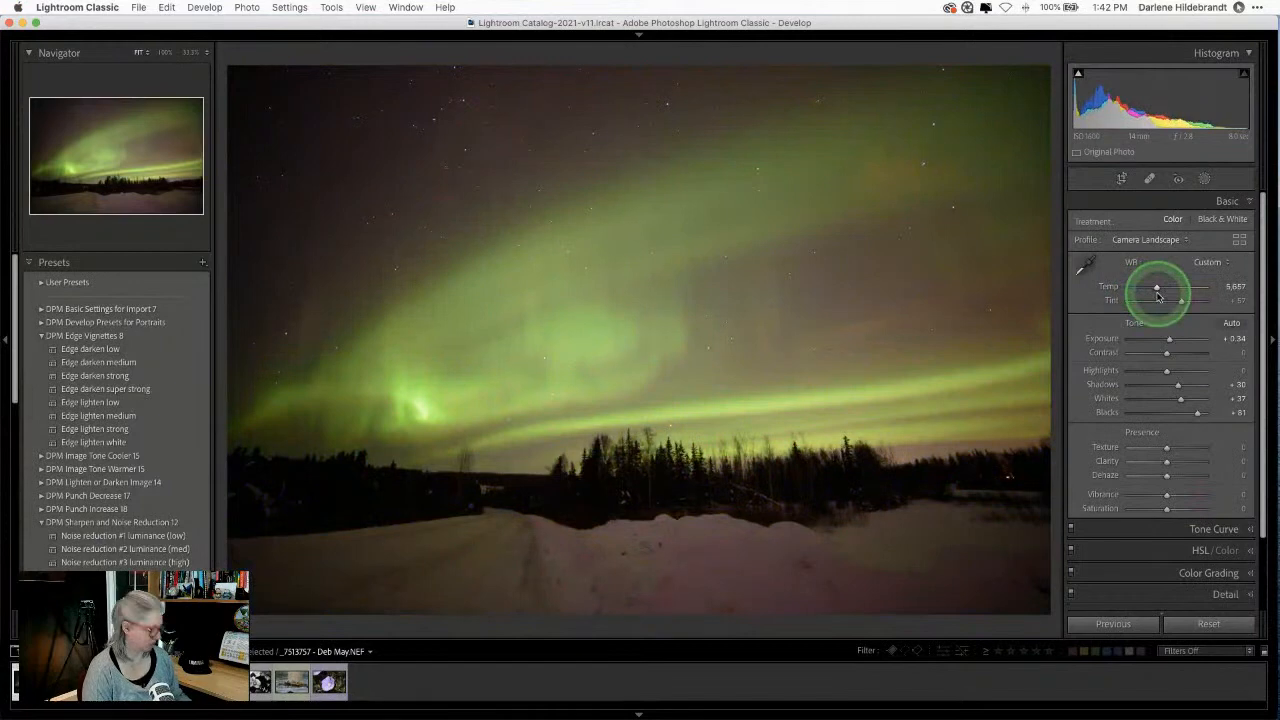
pyautogui.press('super+z')
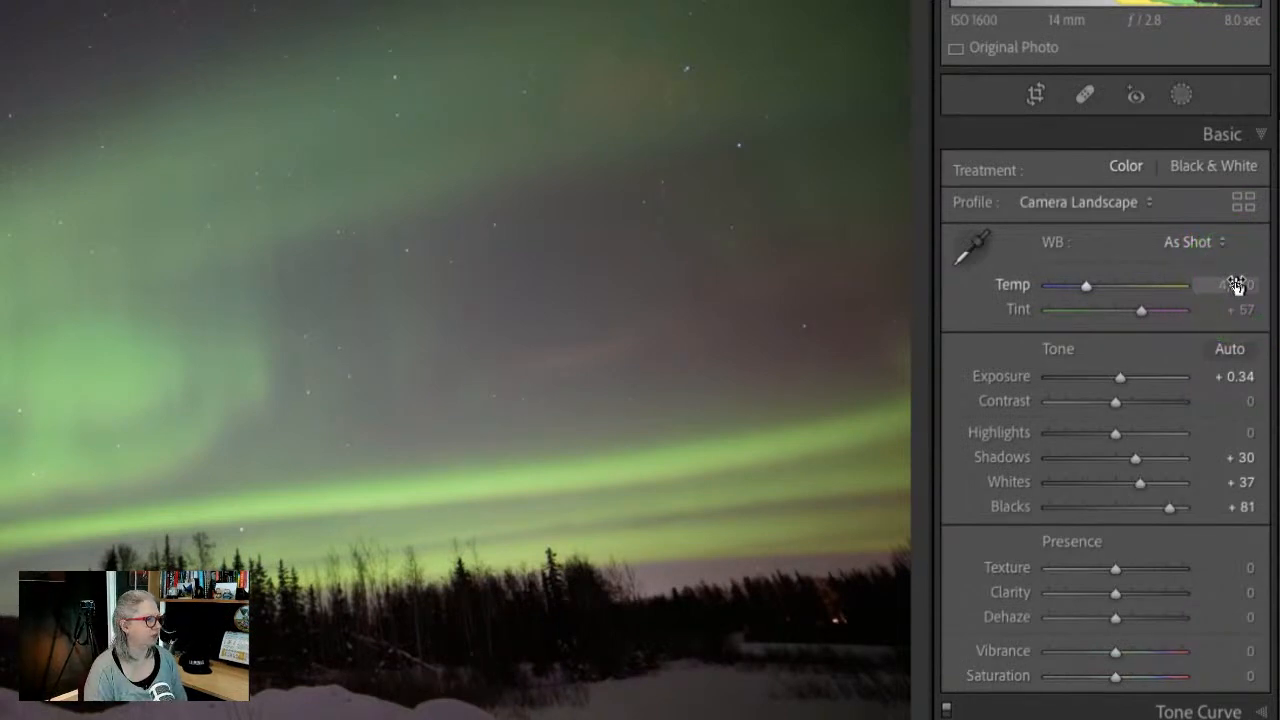
pyautogui.click(1236, 285)
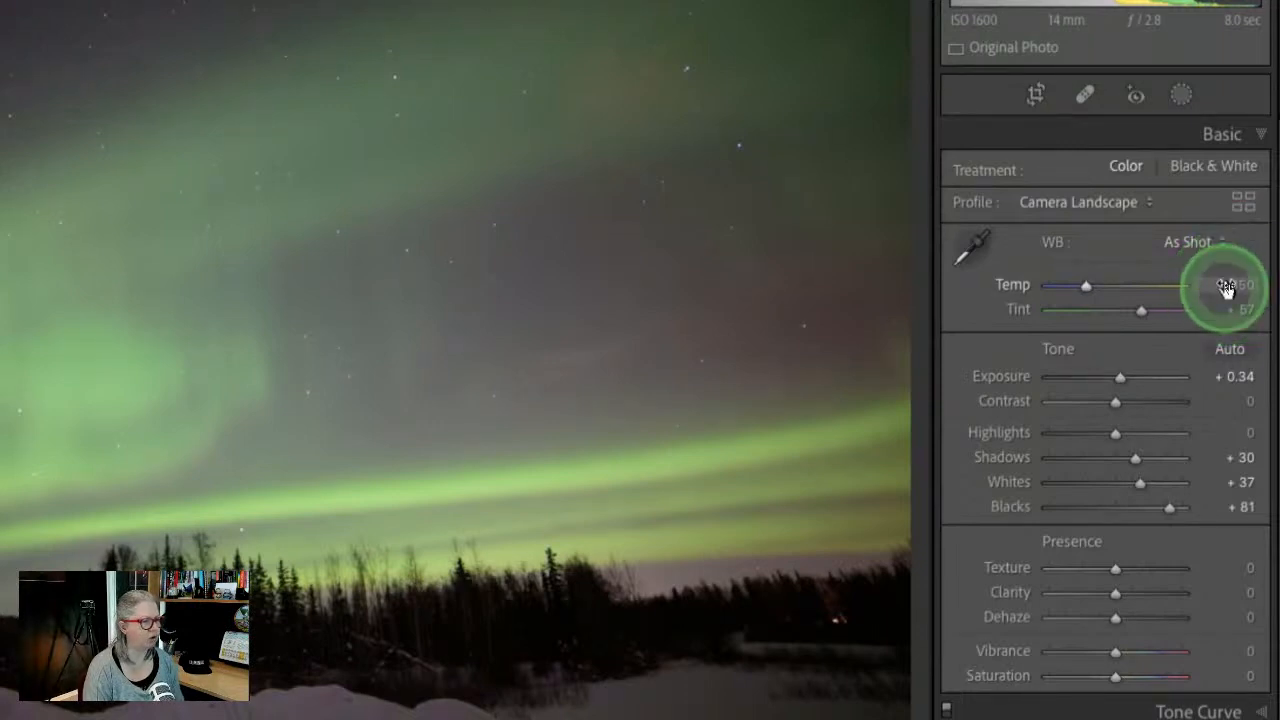
pyautogui.click(1226, 287)
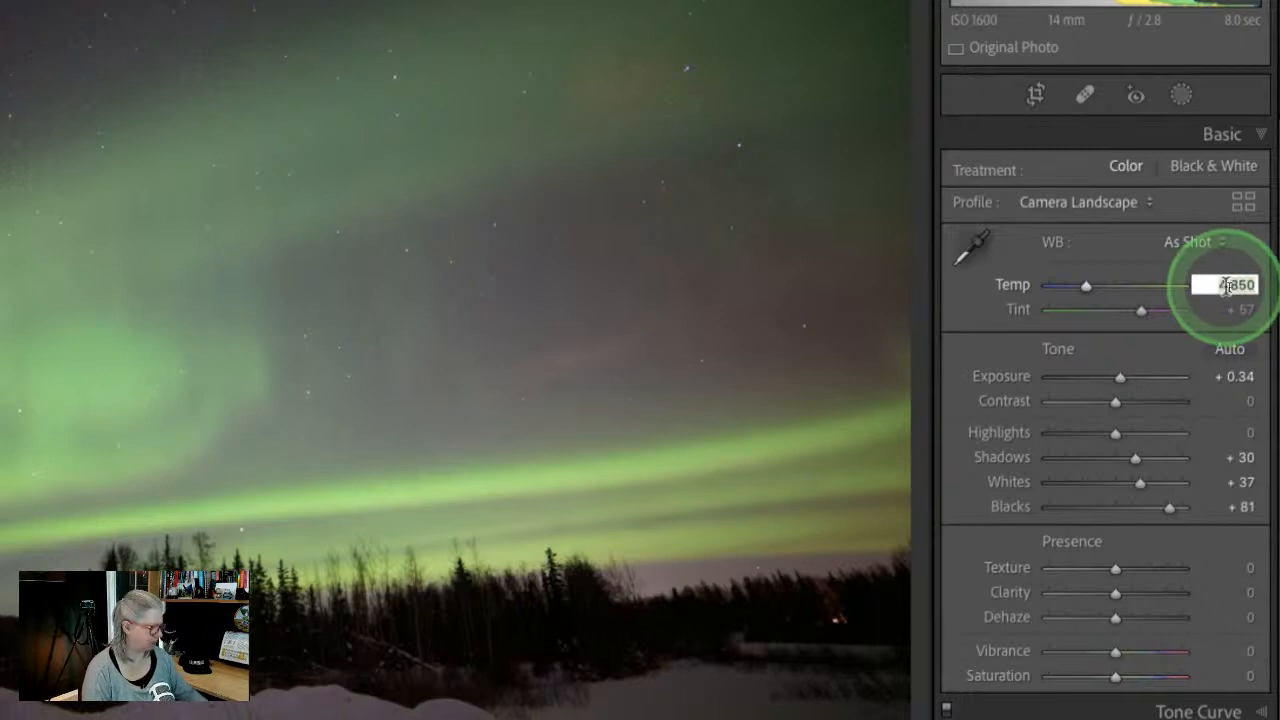
pyautogui.press('Return')
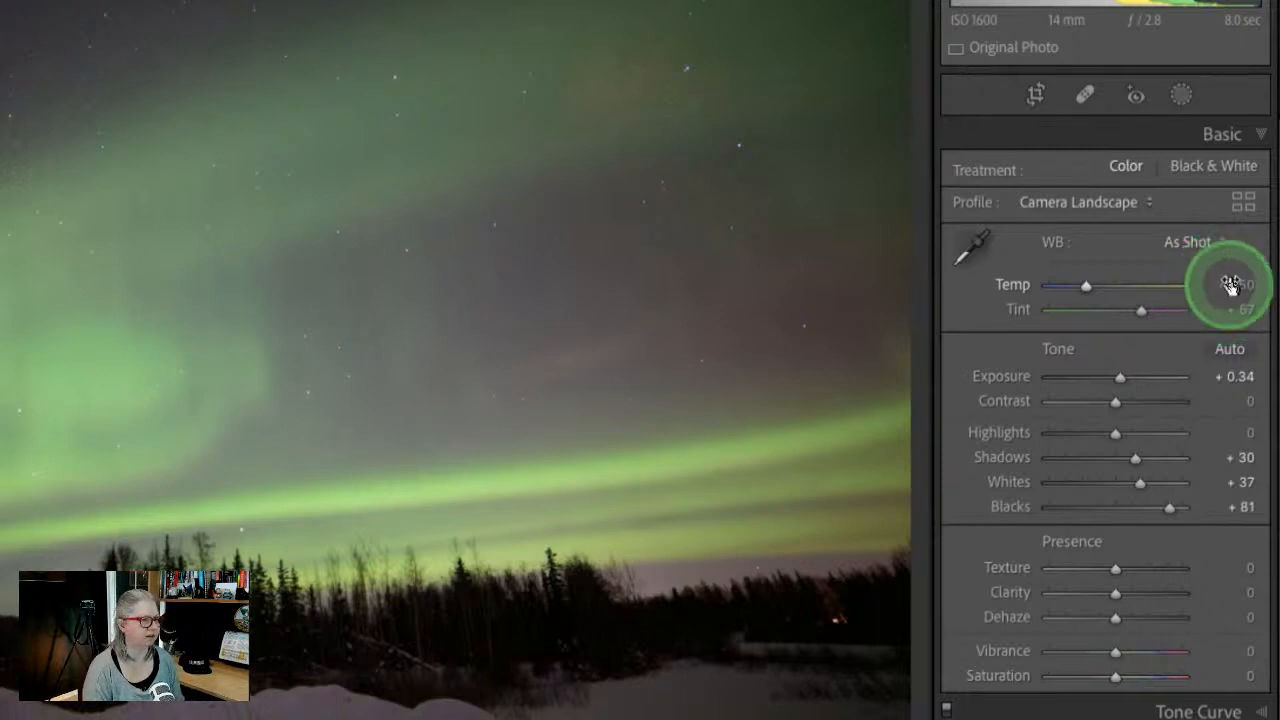
pyautogui.moveTo(1229, 286); pyautogui.dragTo(1228, 282)
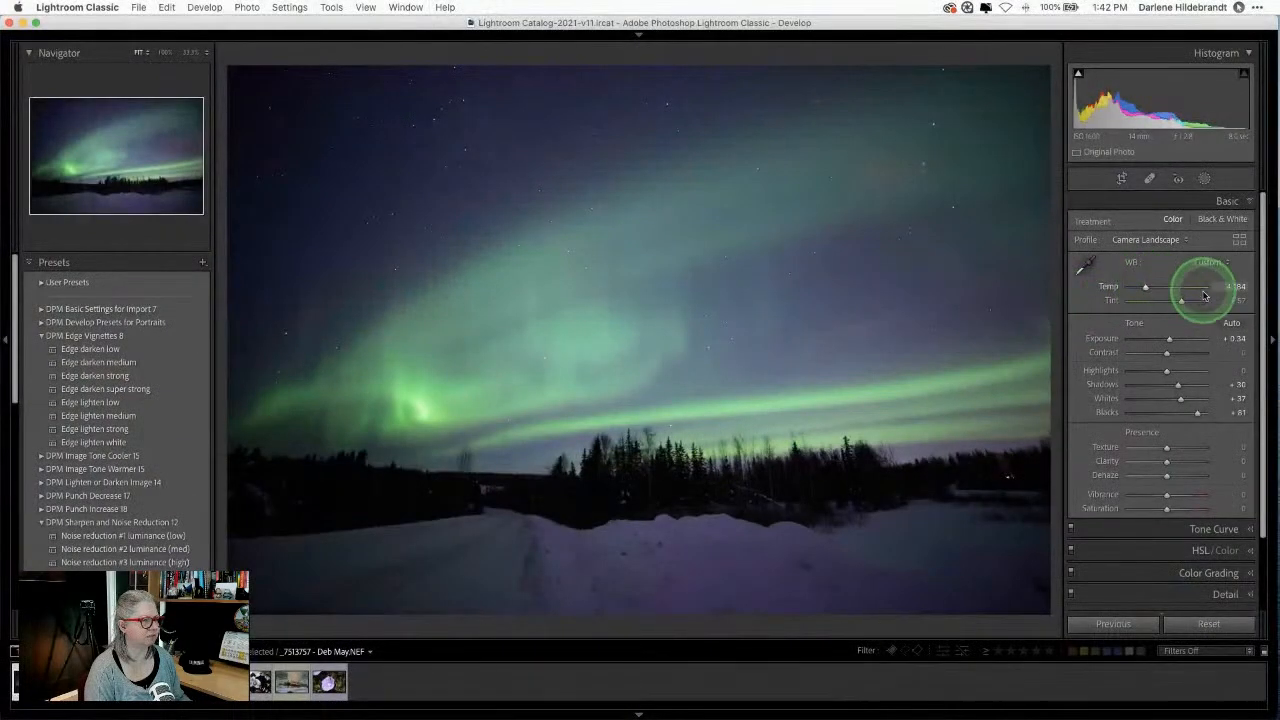
# Step: Try shifting Tint toward magenta and green, then undo the Tint change
pyautogui.click(1225, 300)
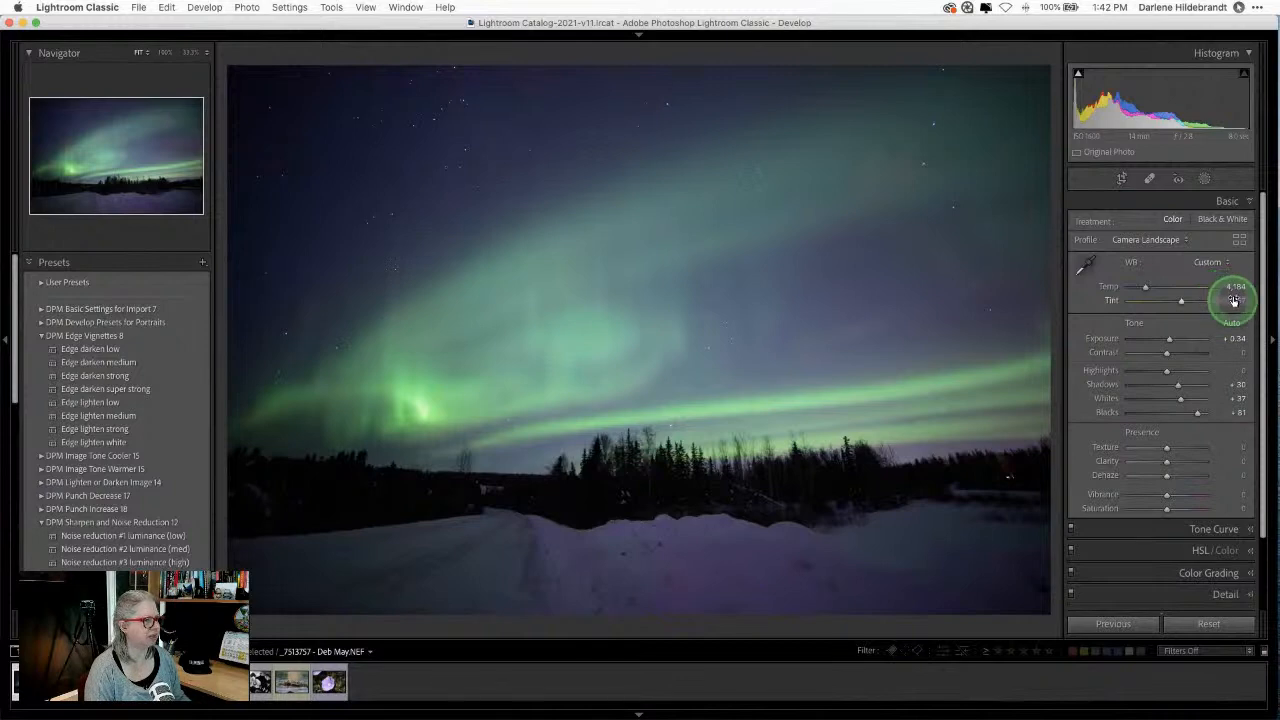
pyautogui.moveTo(1241, 300)
pyautogui.mouseDown()
pyautogui.moveTo(1268, 303)
pyautogui.moveTo(1186, 303)
pyautogui.moveTo(1241, 305)
pyautogui.mouseUp()
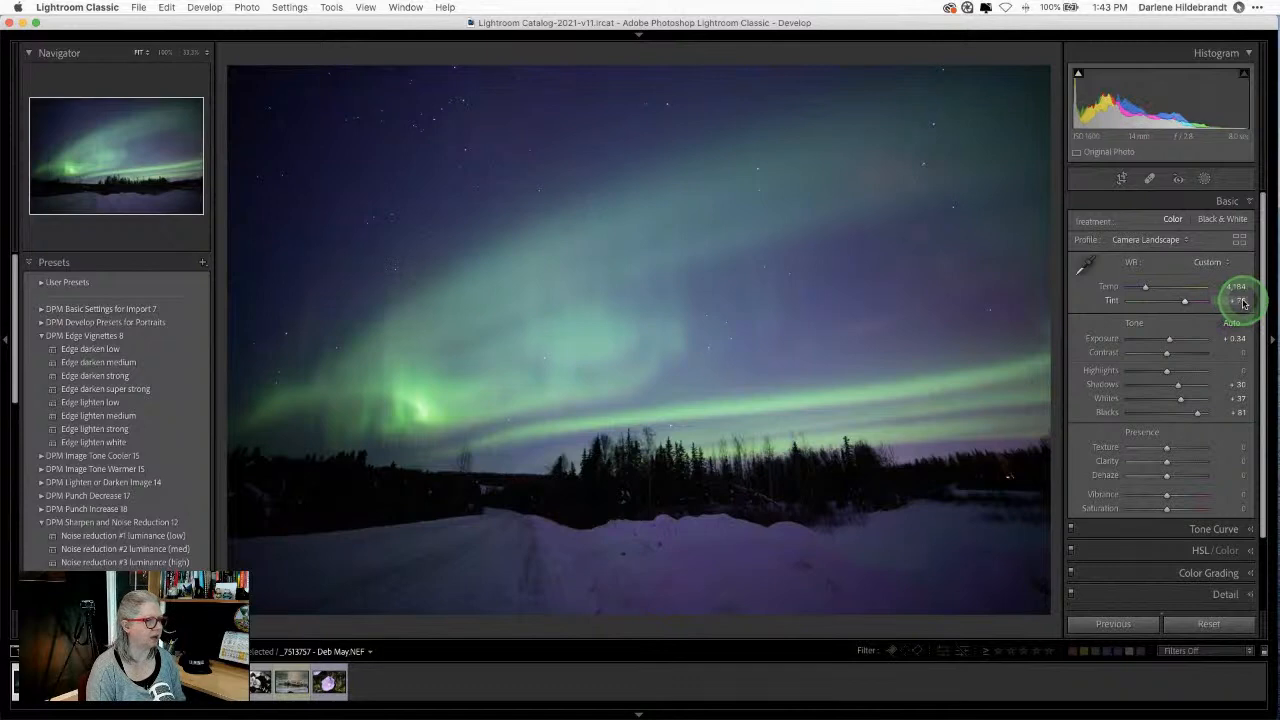
pyautogui.moveTo(1243, 303)
pyautogui.mouseDown()
pyautogui.moveTo(1163, 302)
pyautogui.moveTo(1231, 303)
pyautogui.moveTo(1234, 287)
pyautogui.mouseUp()
pyautogui.press('super+z')
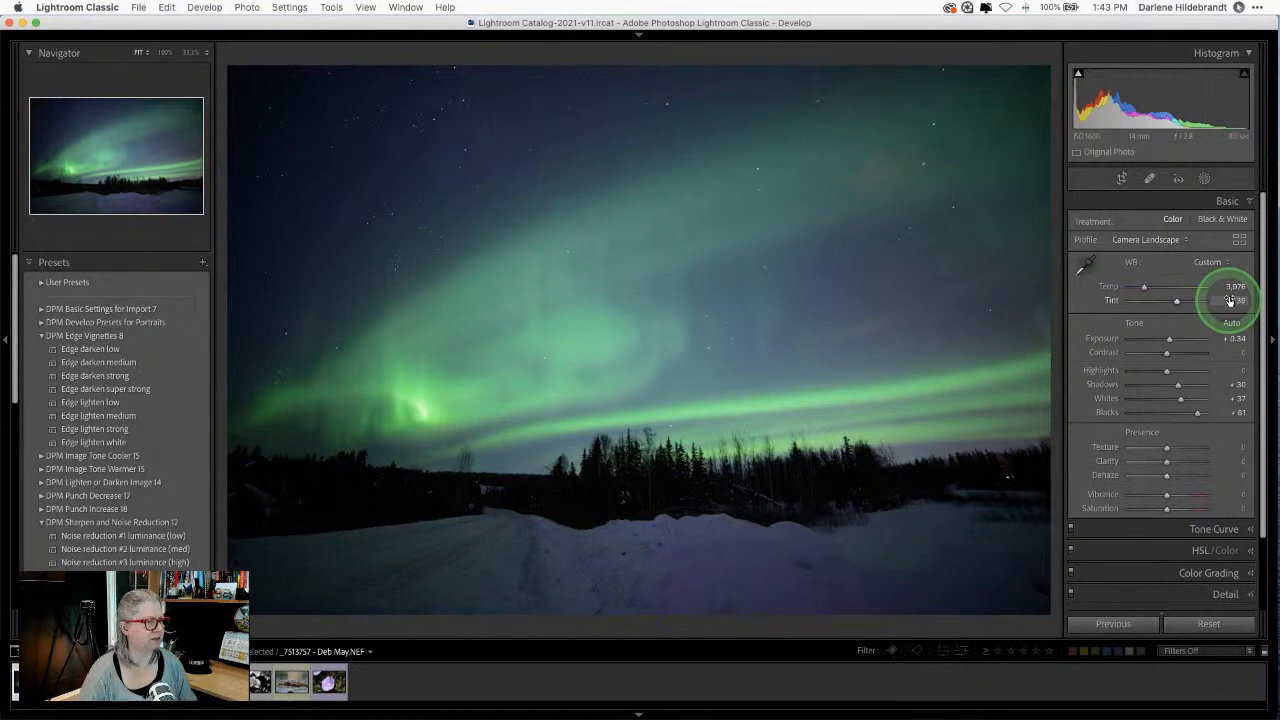
# Step: Compare Before/After against the original, then nudge the Temp value slightly warmer
pyautogui.press('\\')
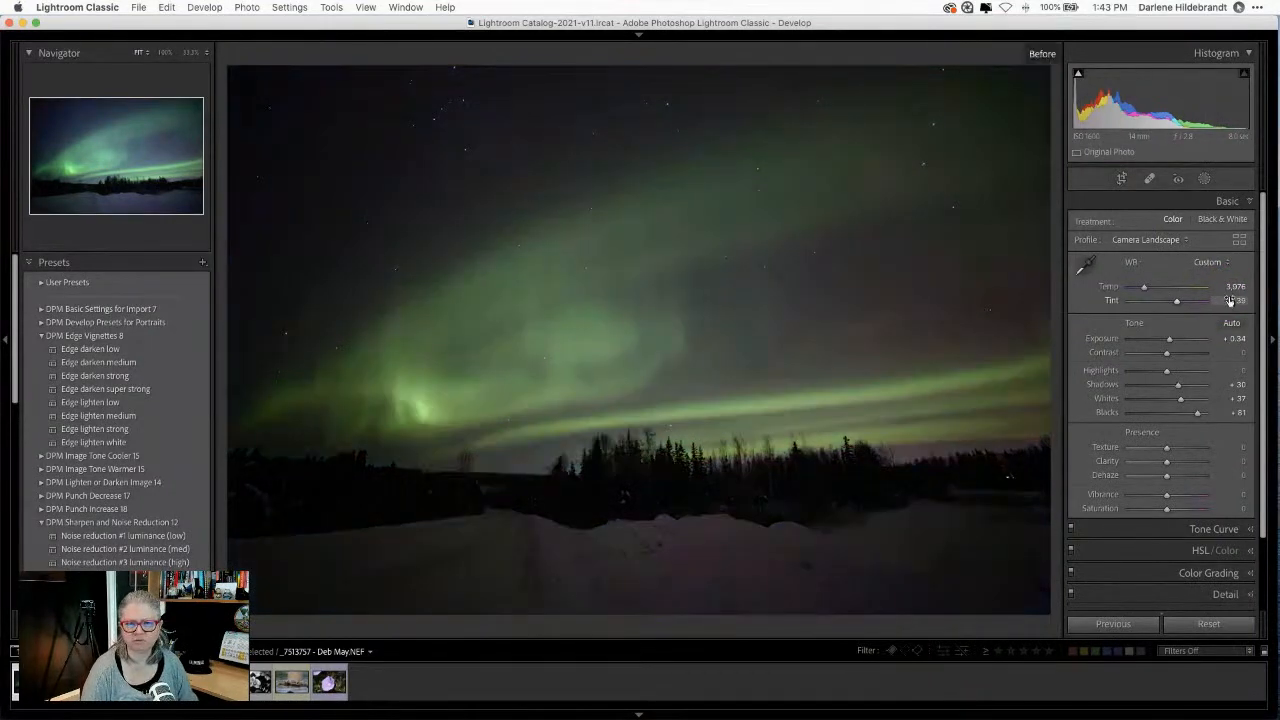
pyautogui.press('\\')
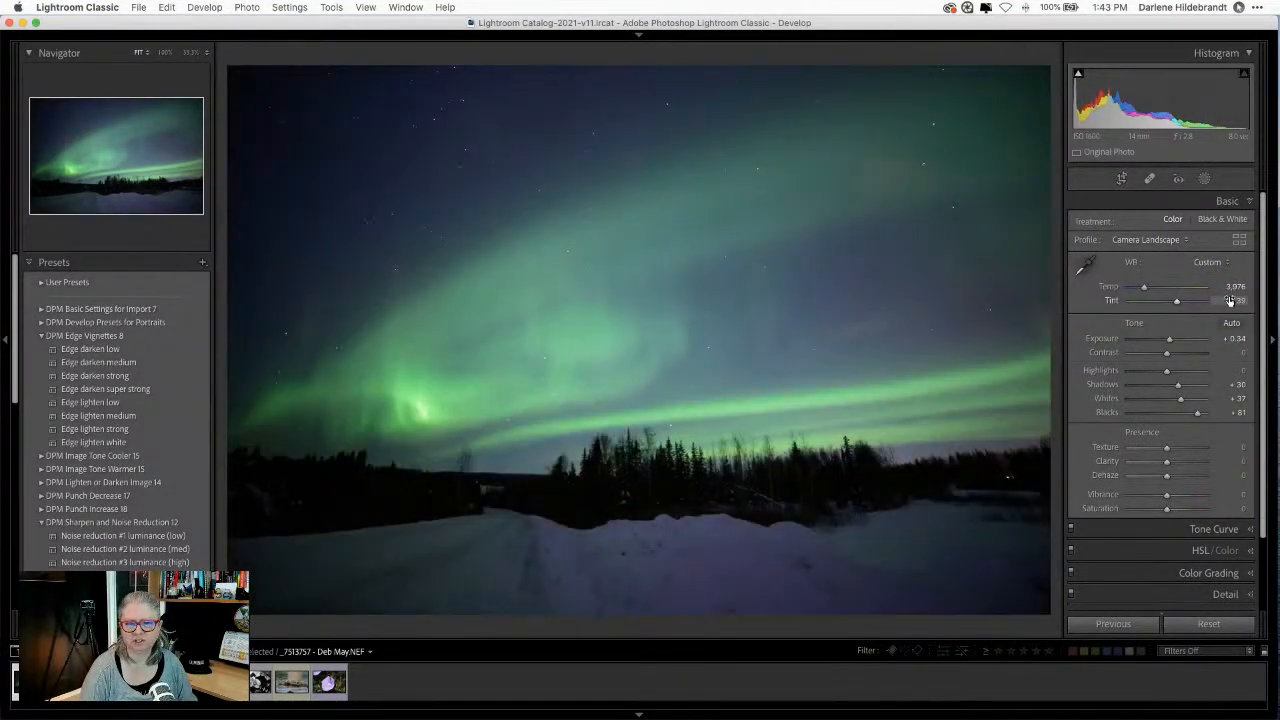
pyautogui.press('\\')
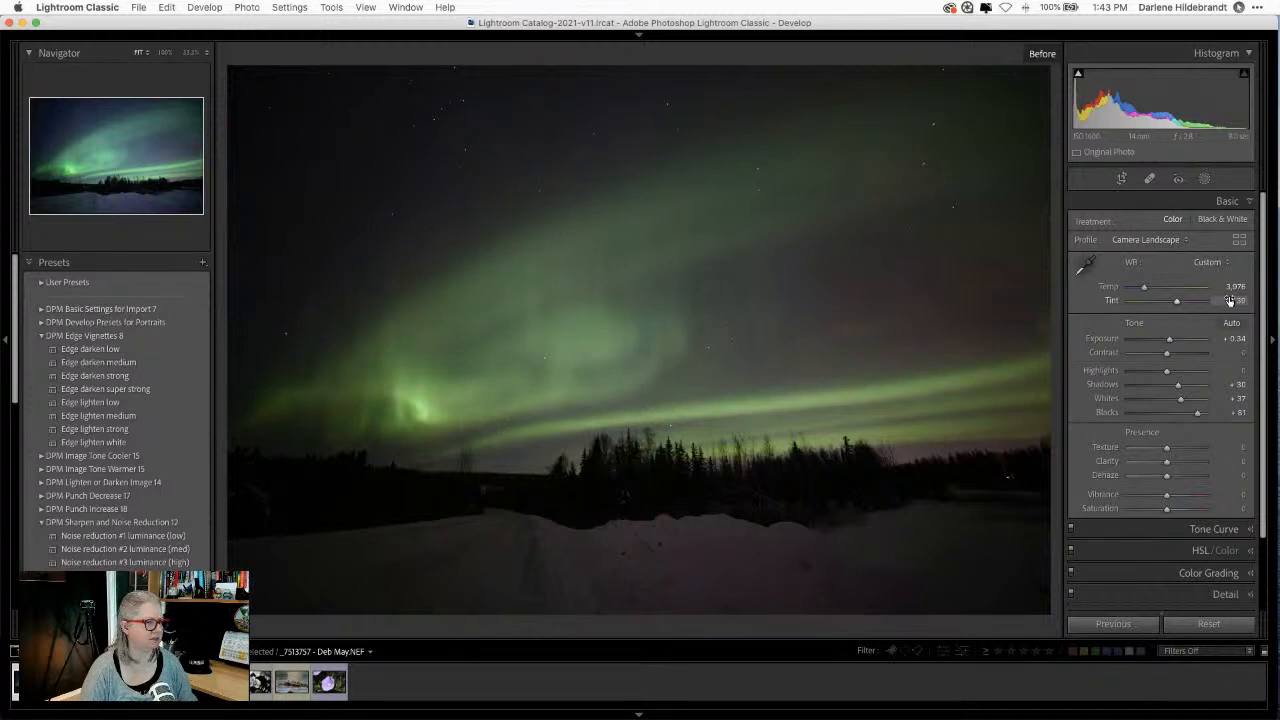
pyautogui.press('\\')
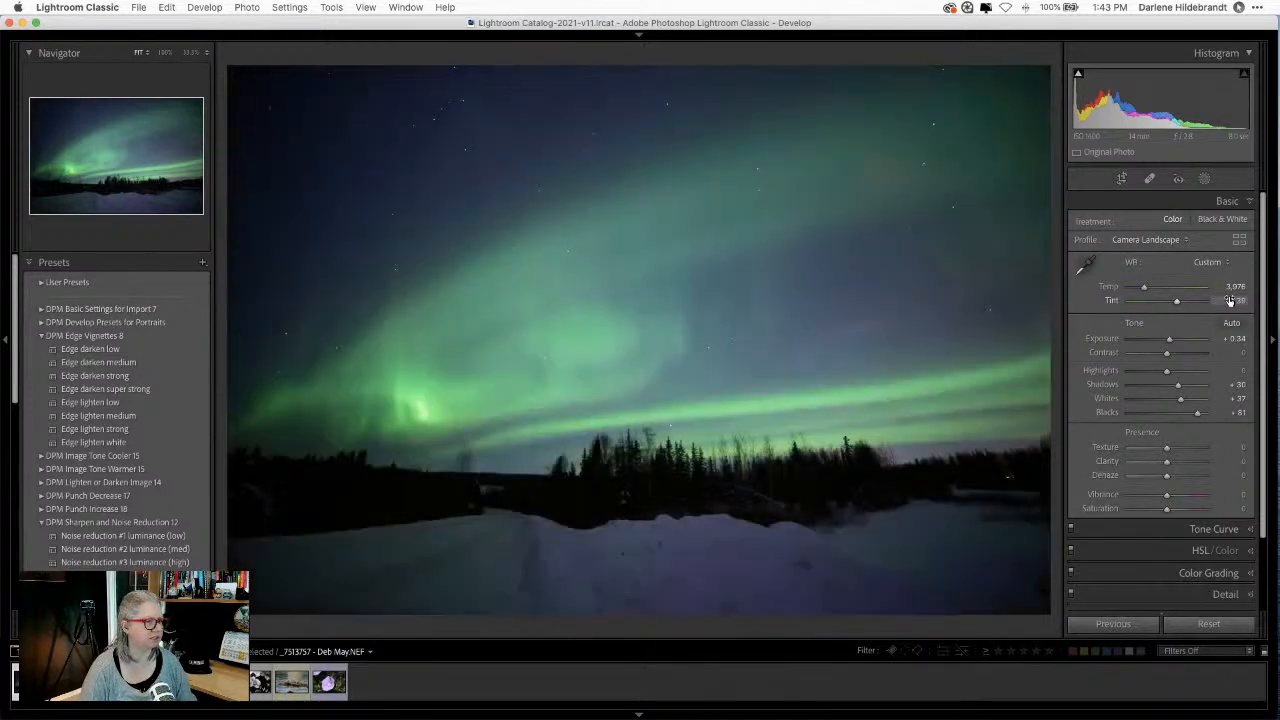
pyautogui.press('\\')
pyautogui.press('\\')
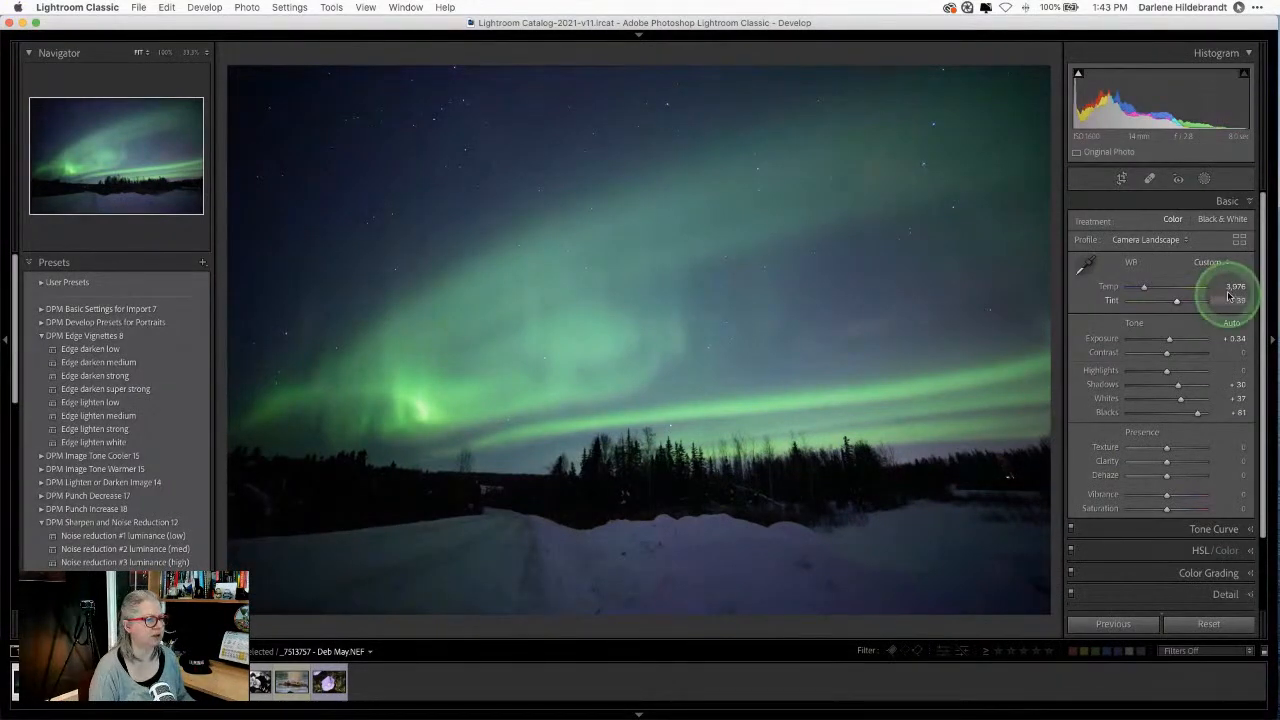
pyautogui.press('Up')
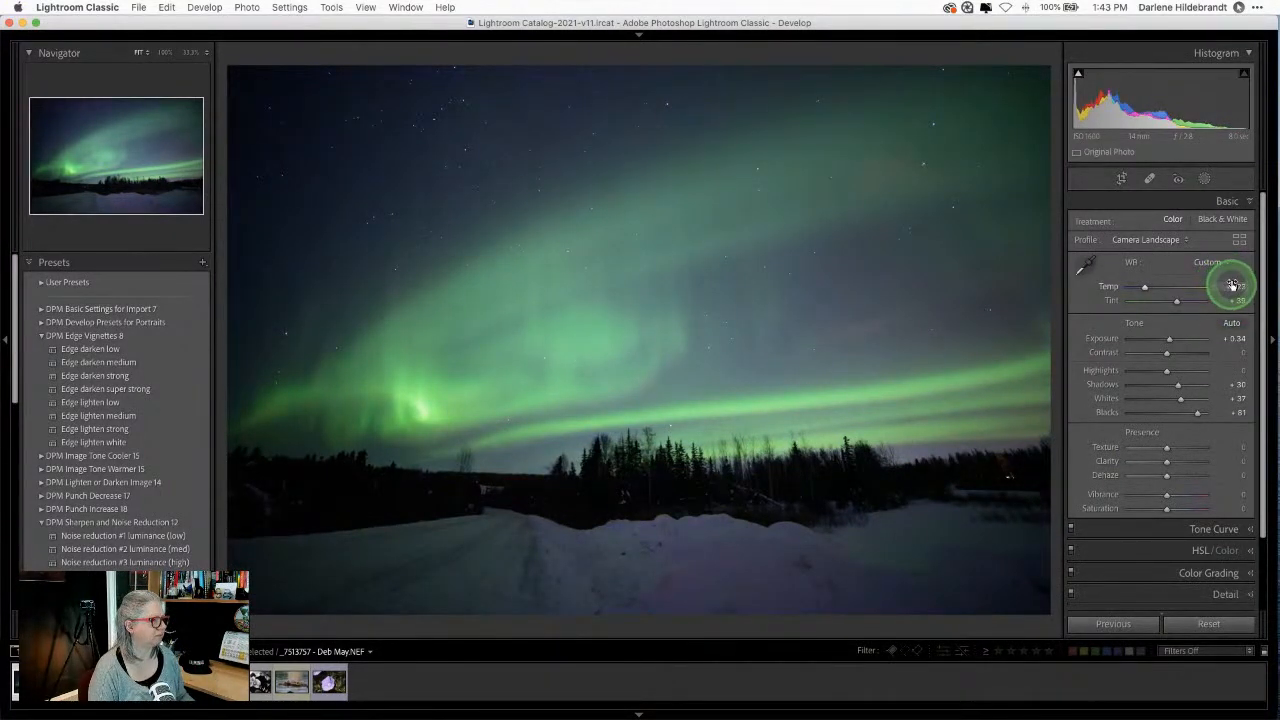
# Step: With clipping preview, pull Highlights to -87 and raise Whites to +52, then check Before/After
pyautogui.click(1234, 285)
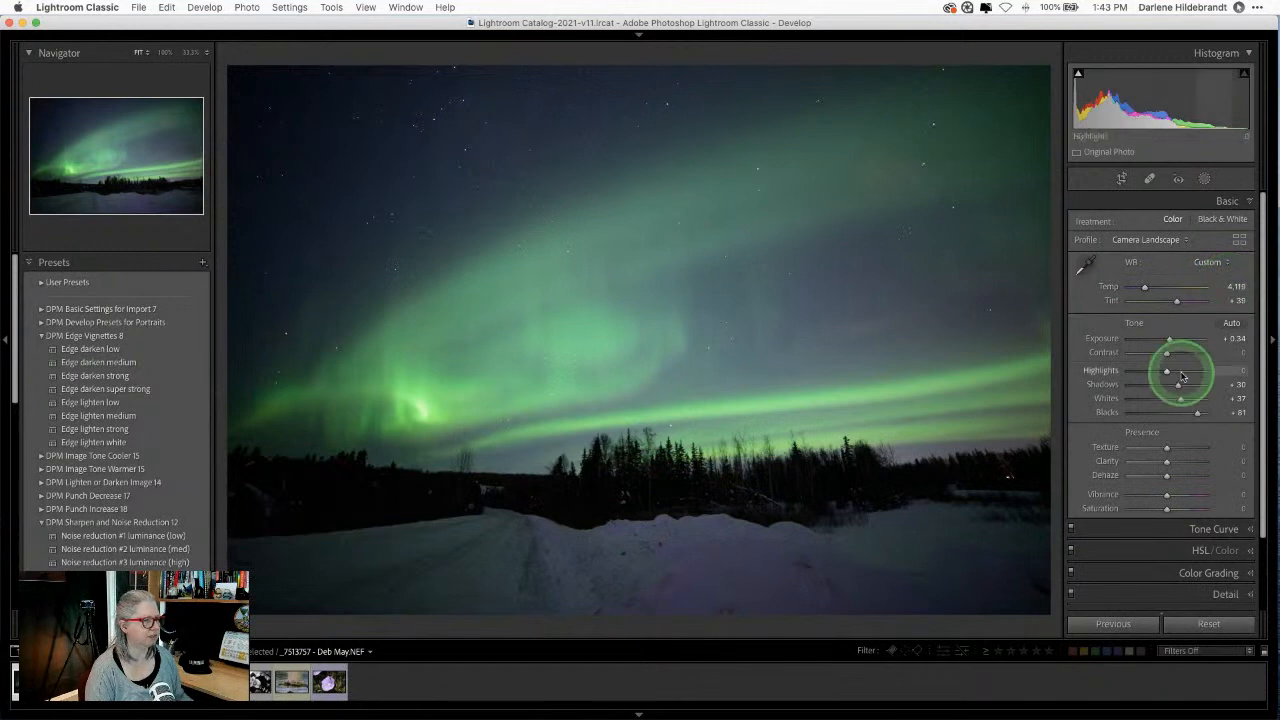
pyautogui.moveTo(1167, 372); pyautogui.dragTo(1168, 374)
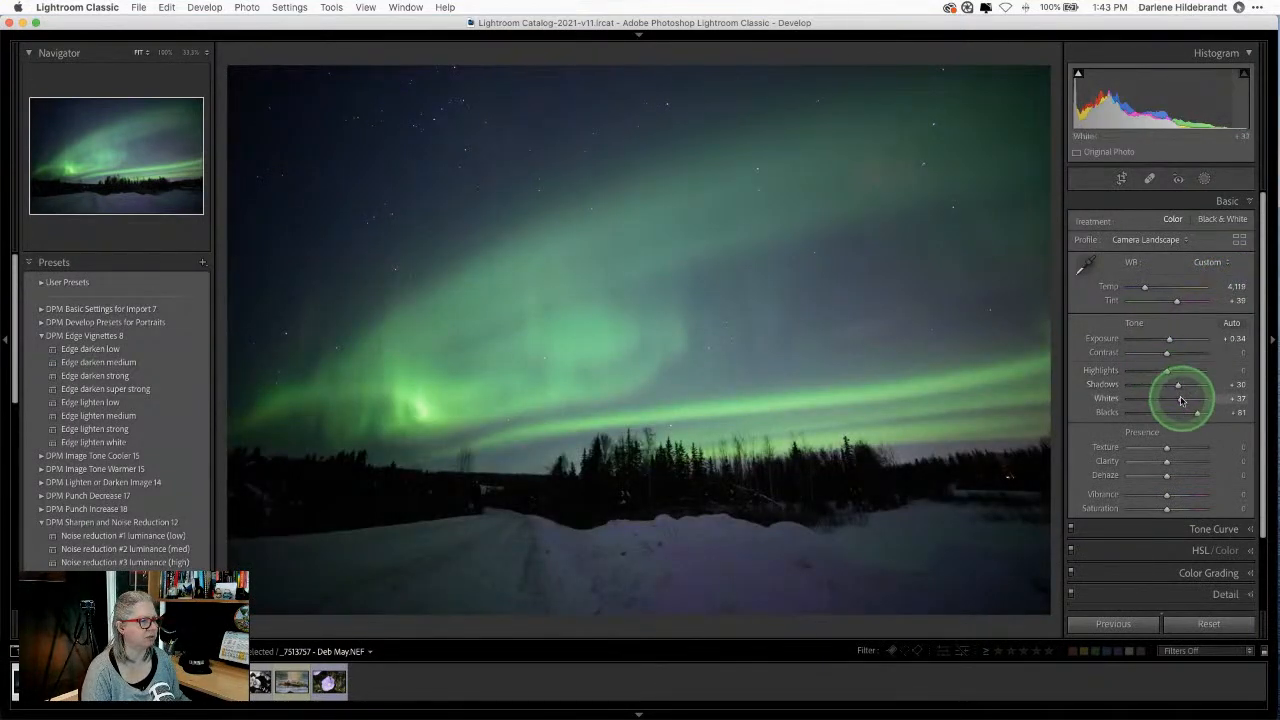
pyautogui.moveTo(1179, 398); pyautogui.dragTo(1191, 400)
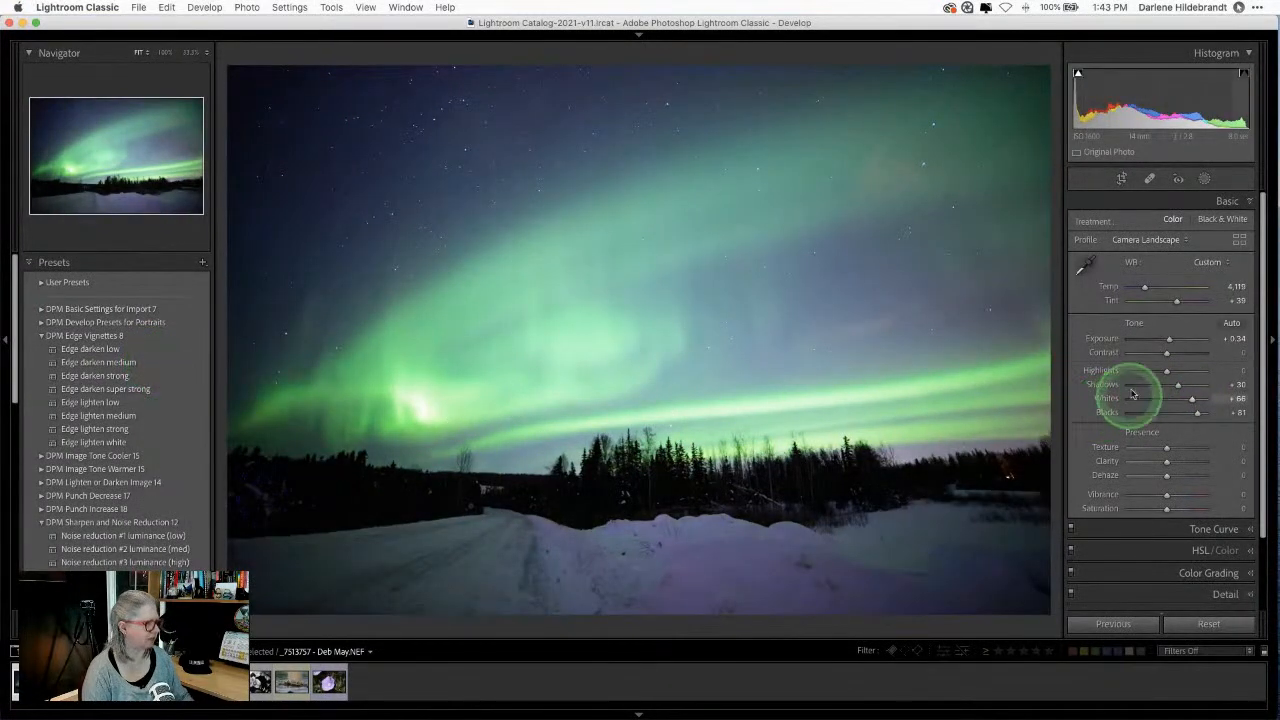
pyautogui.press('alt')
pyautogui.moveTo(1166, 374); pyautogui.dragTo(1186, 401)
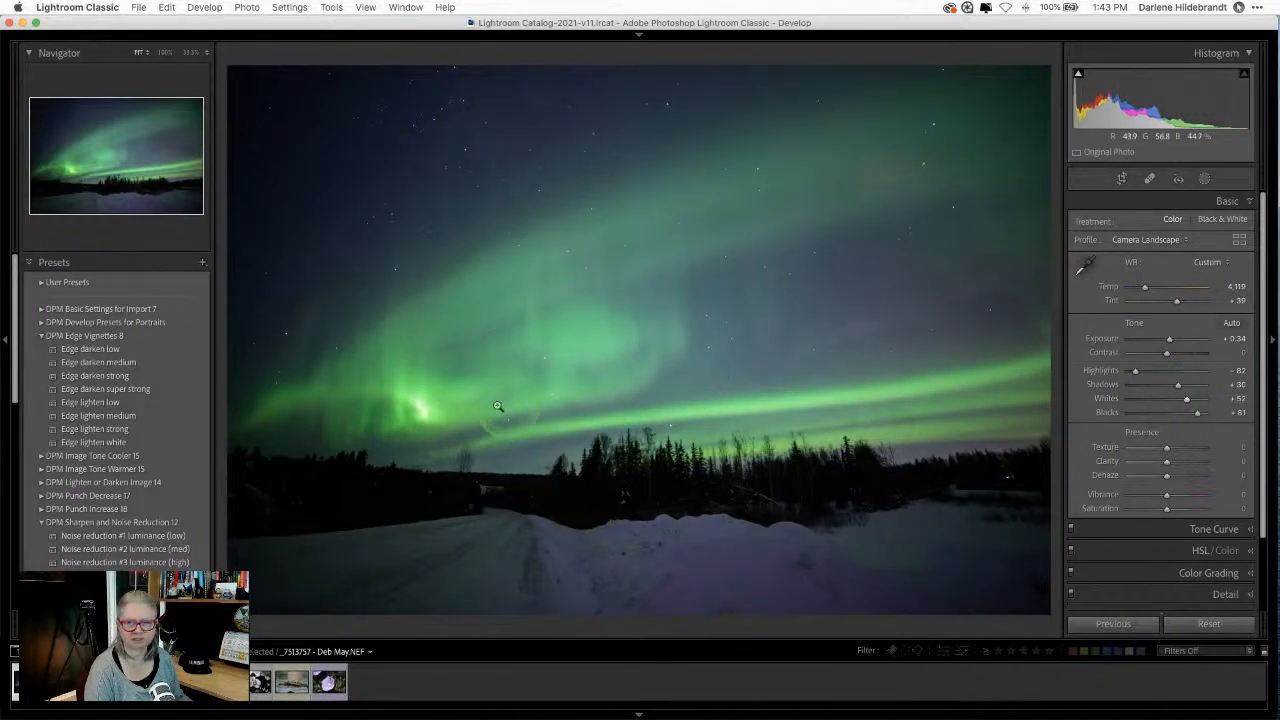
pyautogui.press('\\')
pyautogui.press('\\')
pyautogui.press('\\')
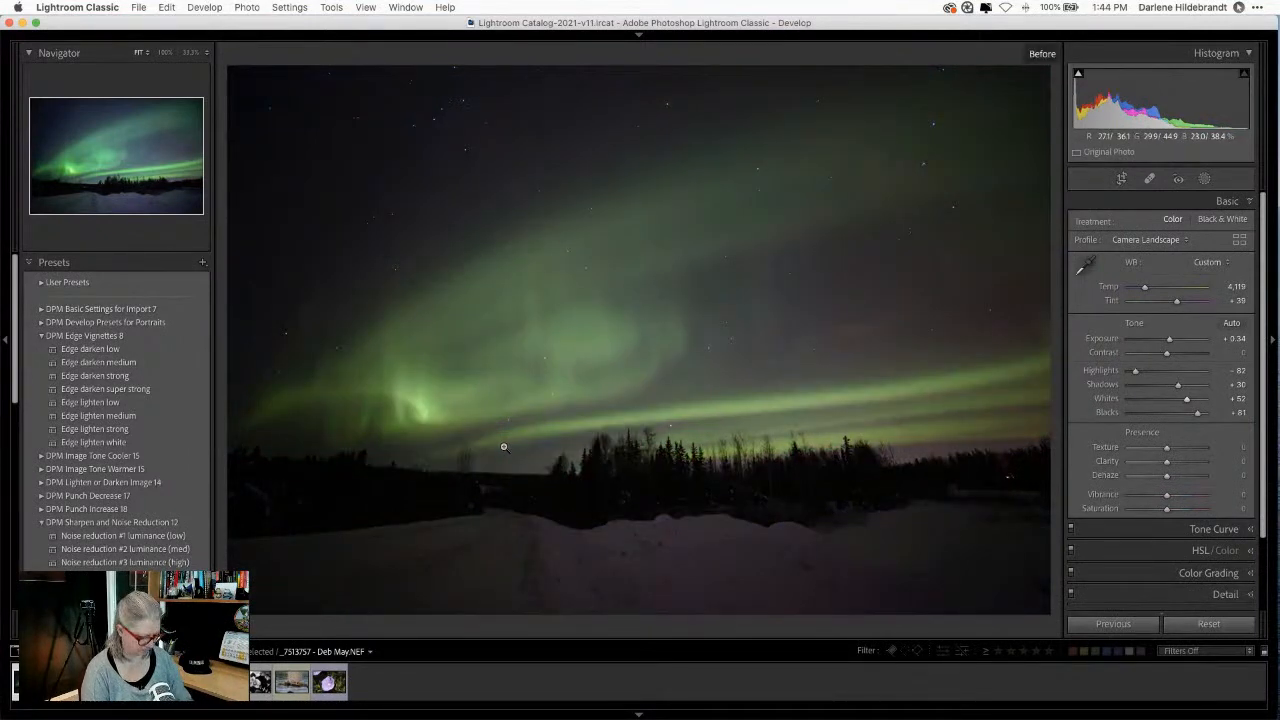
pyautogui.press('\\')
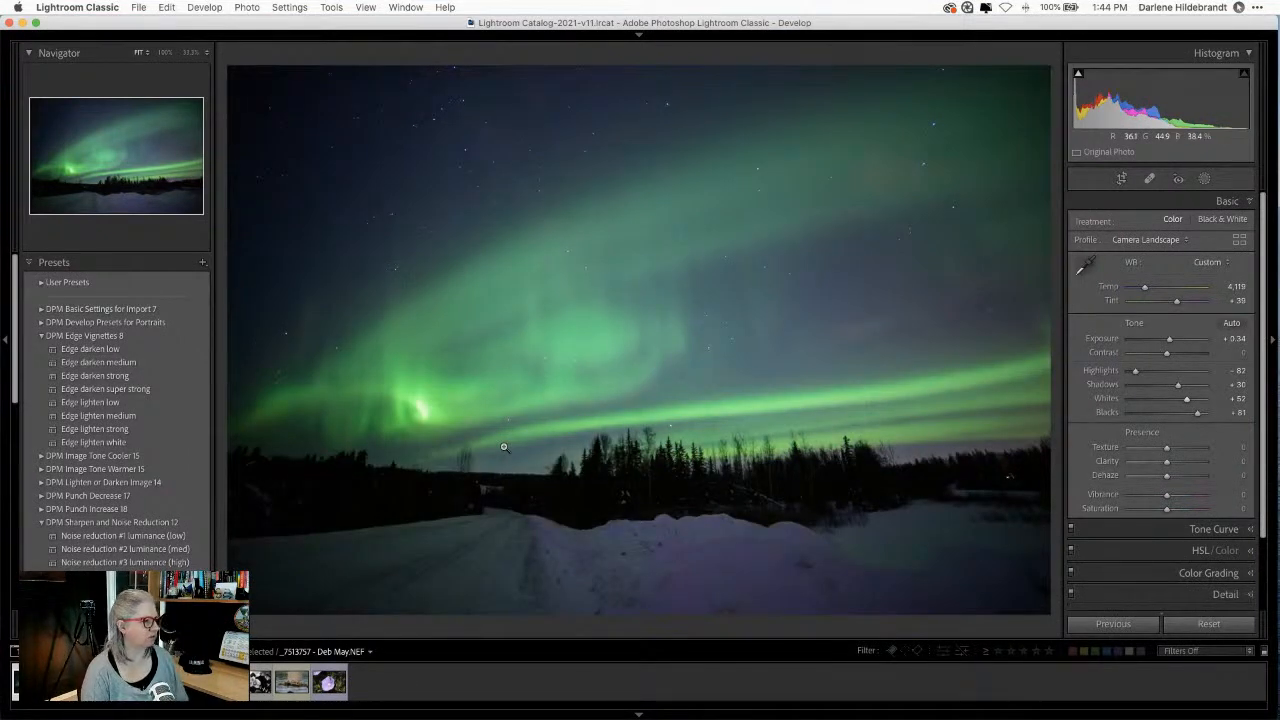
# Step: Create a Select Sky mask and brighten it with Highlights +23 and Whites around +46
pyautogui.click(1204, 180)
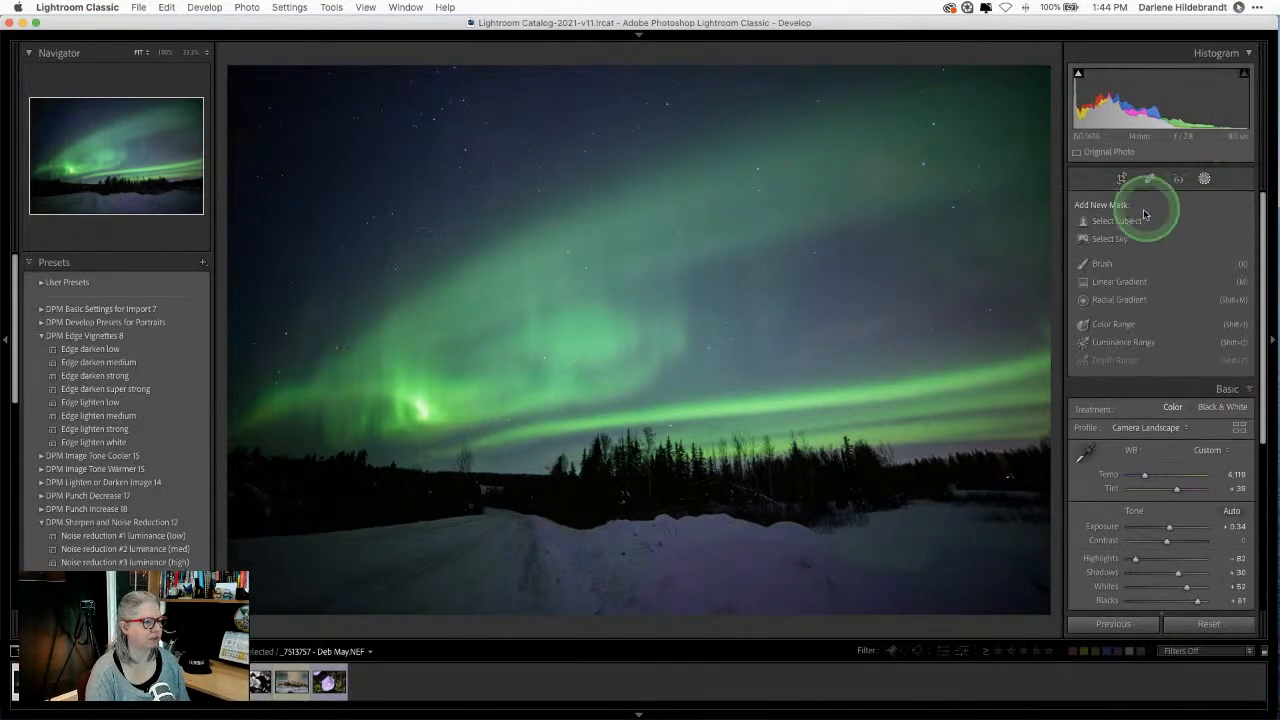
pyautogui.click(1108, 239)
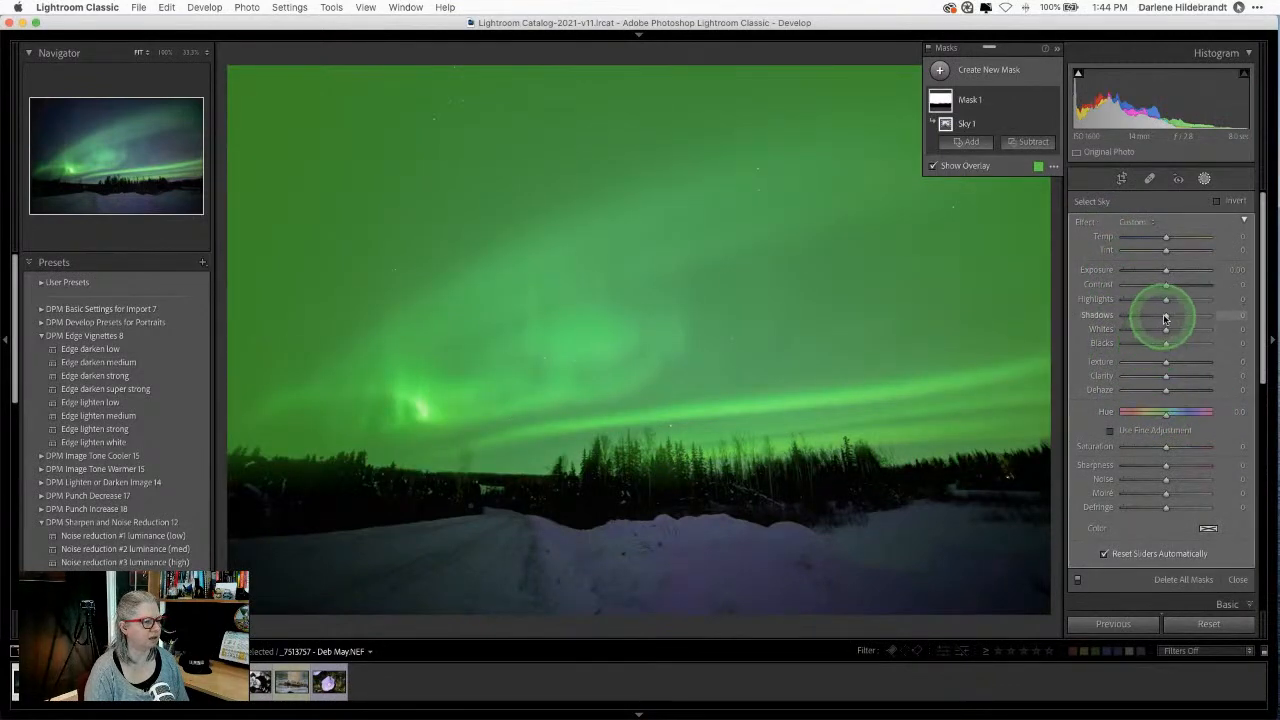
pyautogui.moveTo(1166, 301); pyautogui.dragTo(1187, 330)
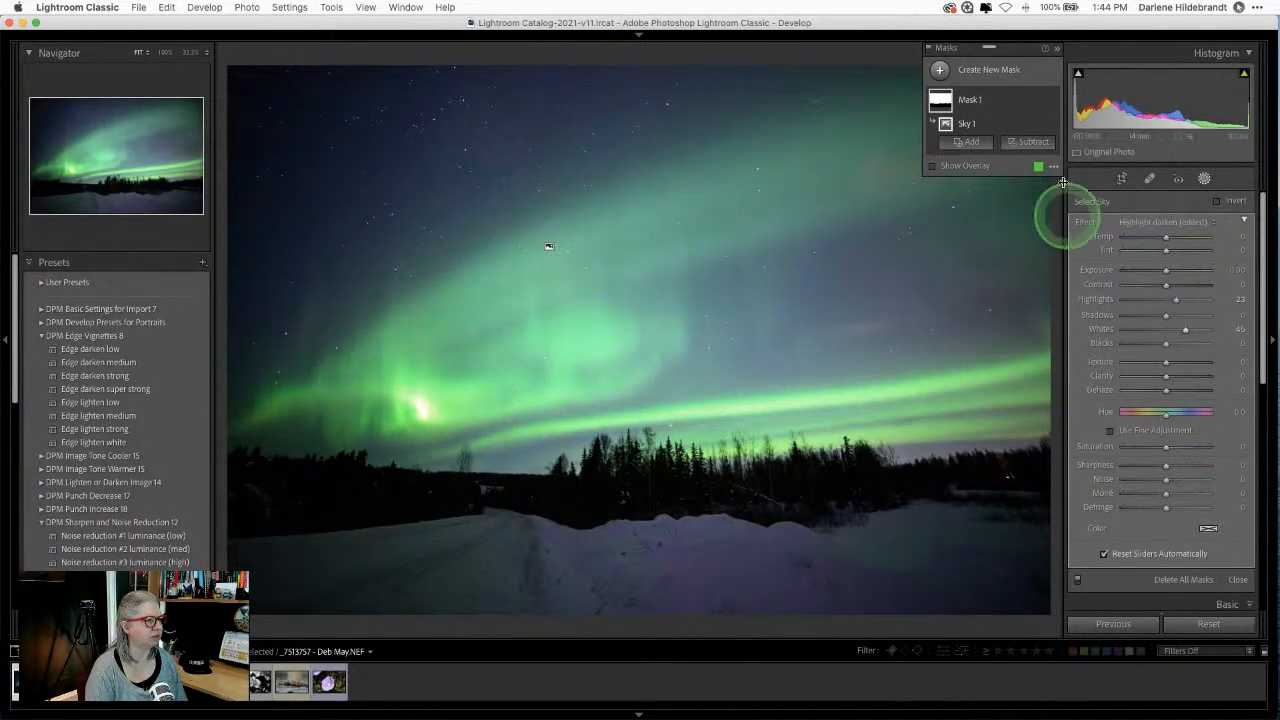
# Step: Subtract the sampled green aurora from the sky mask via Color Range, shown as a red overlay
pyautogui.click(1025, 141)
pyautogui.click(1046, 280)
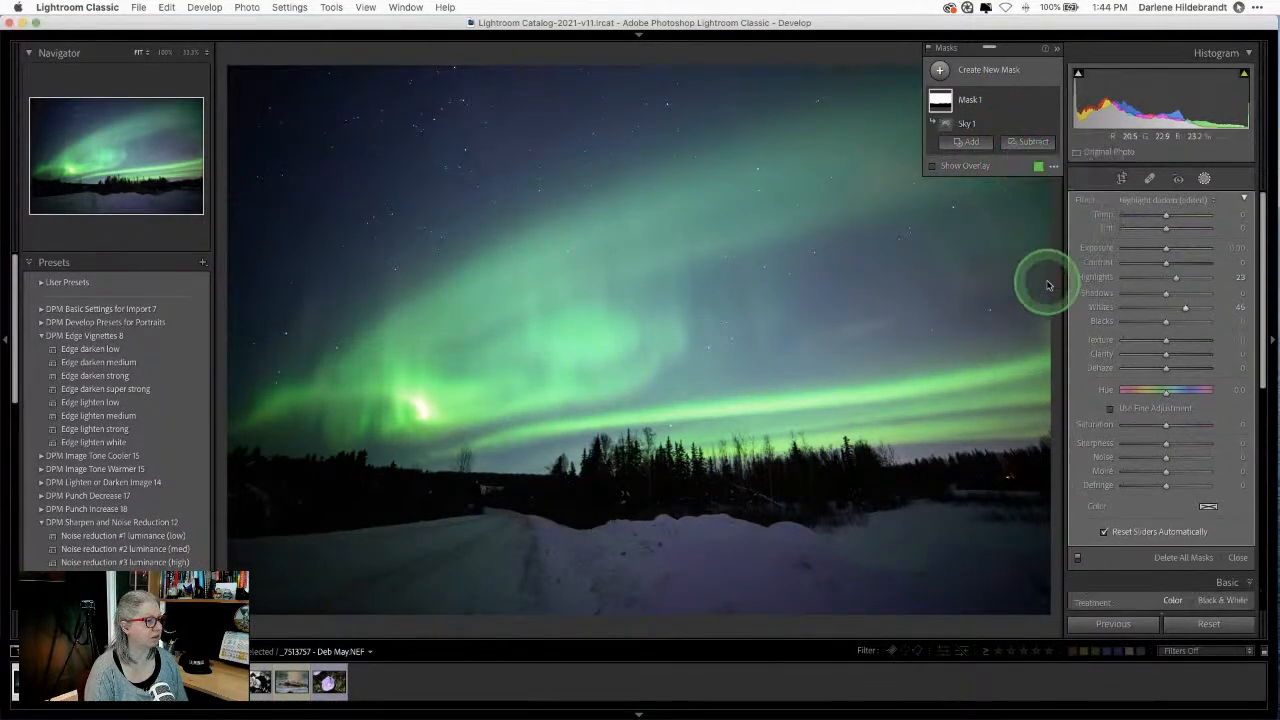
pyautogui.click(572, 338)
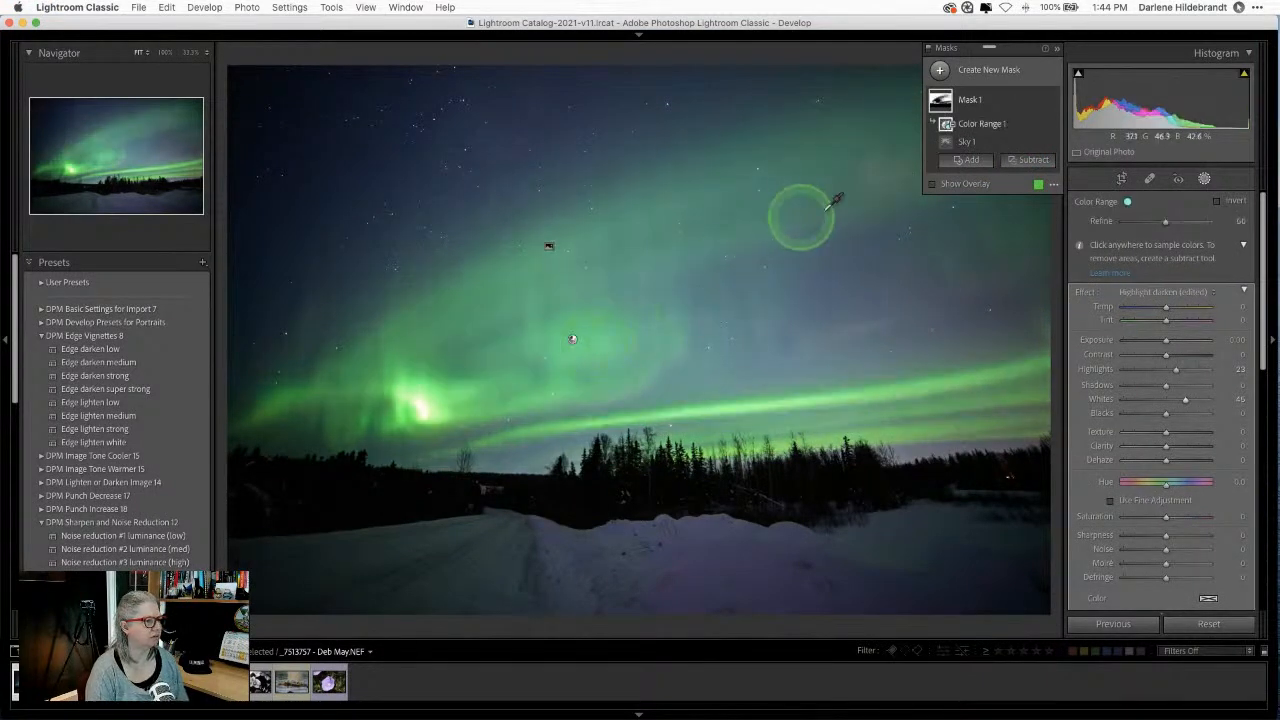
pyautogui.click(1038, 185)
pyautogui.moveTo(765, 325); pyautogui.dragTo(1015, 193)
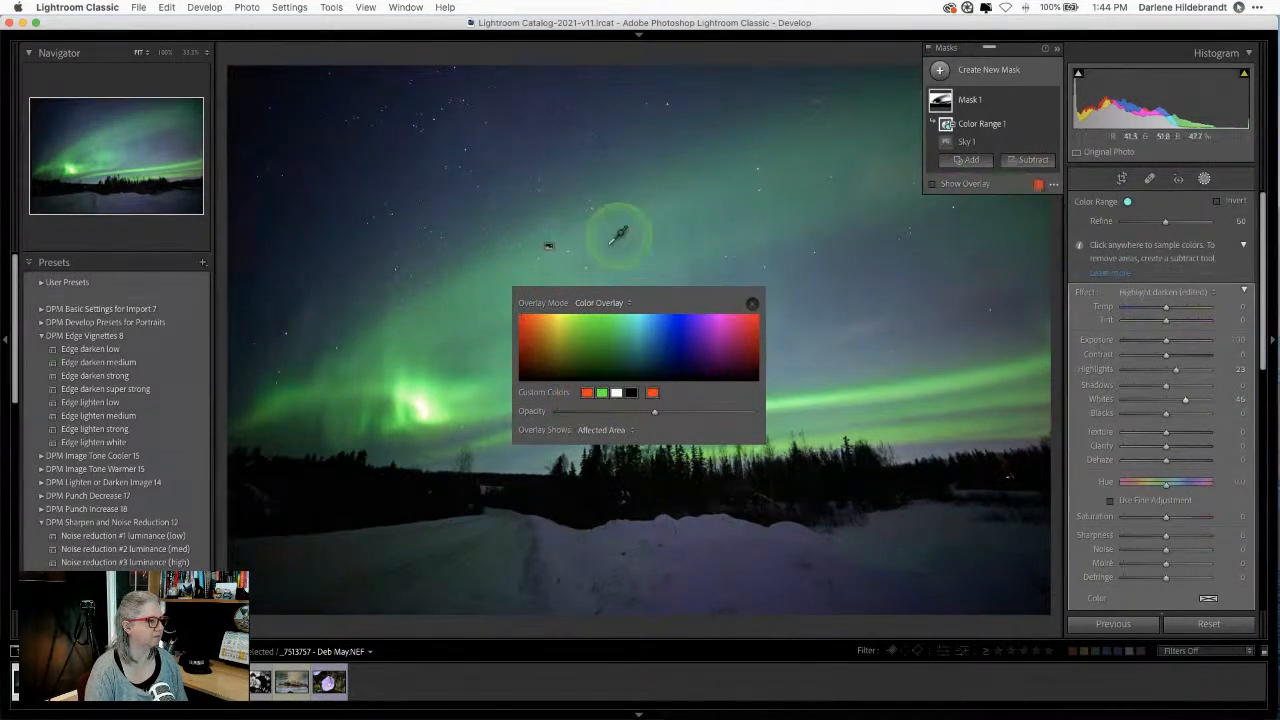
pyautogui.click(752, 303)
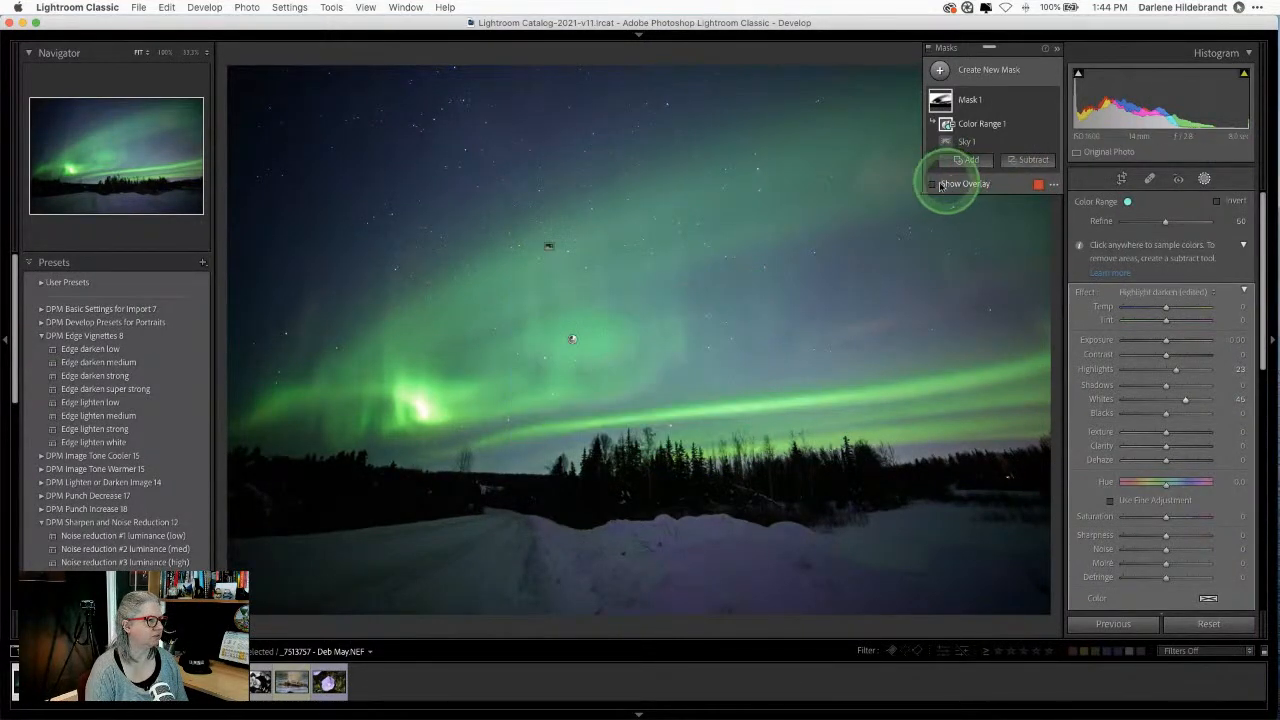
pyautogui.click(932, 185)
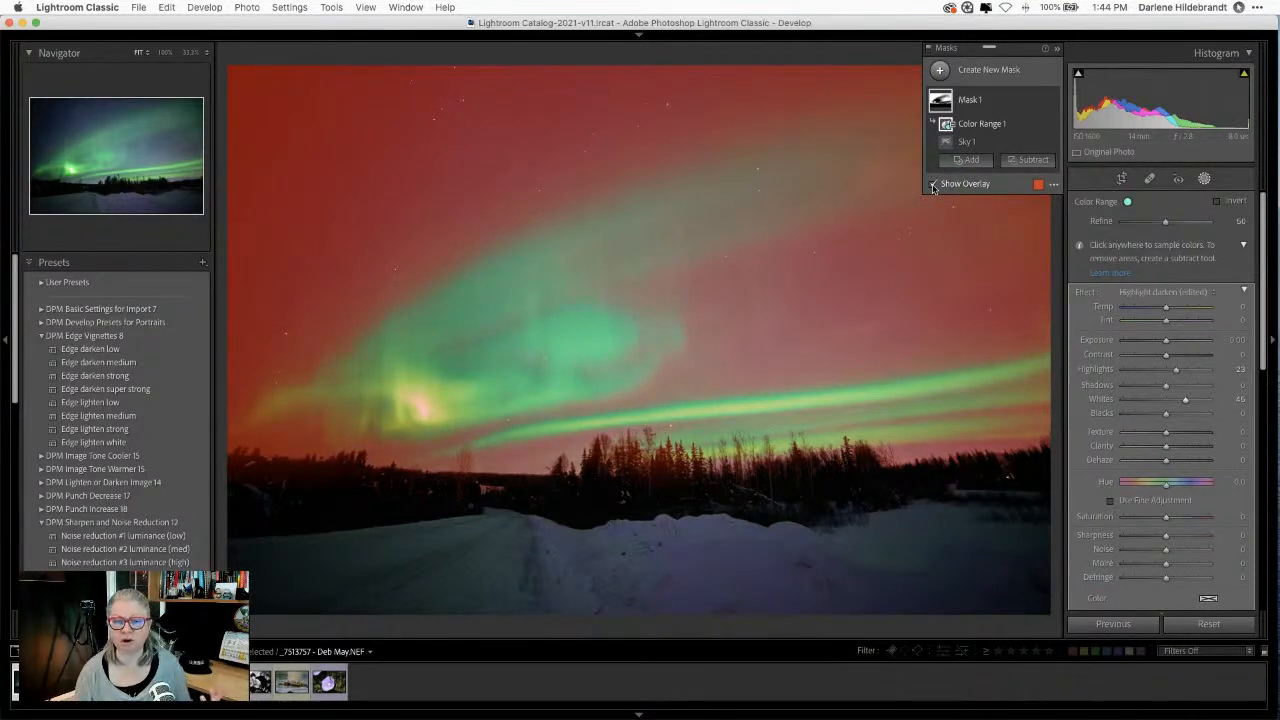
# Step: Refine the colour range to 81 and set the mask's Whites to 29 and Highlights to 30
pyautogui.moveTo(1165, 221); pyautogui.dragTo(1192, 221)
pyautogui.click(932, 184)
pyautogui.moveTo(1125, 396); pyautogui.dragTo(1159, 416)
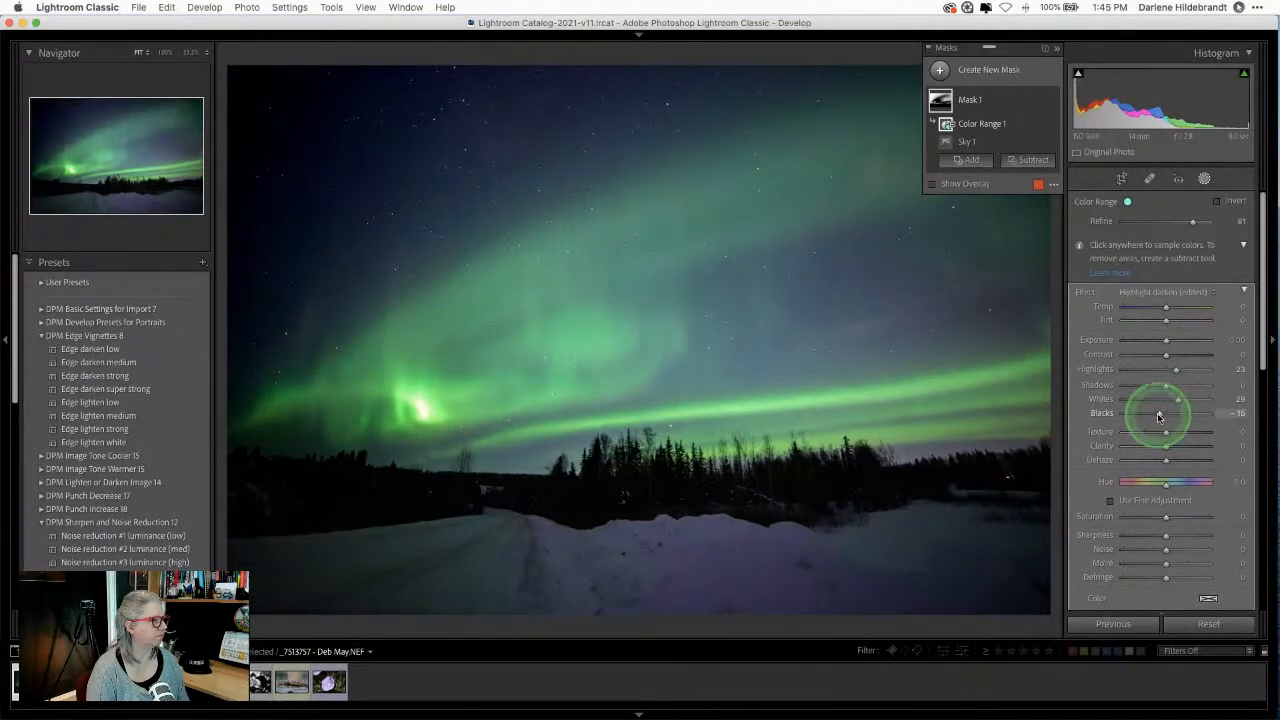
pyautogui.moveTo(1174, 371); pyautogui.dragTo(1186, 373)
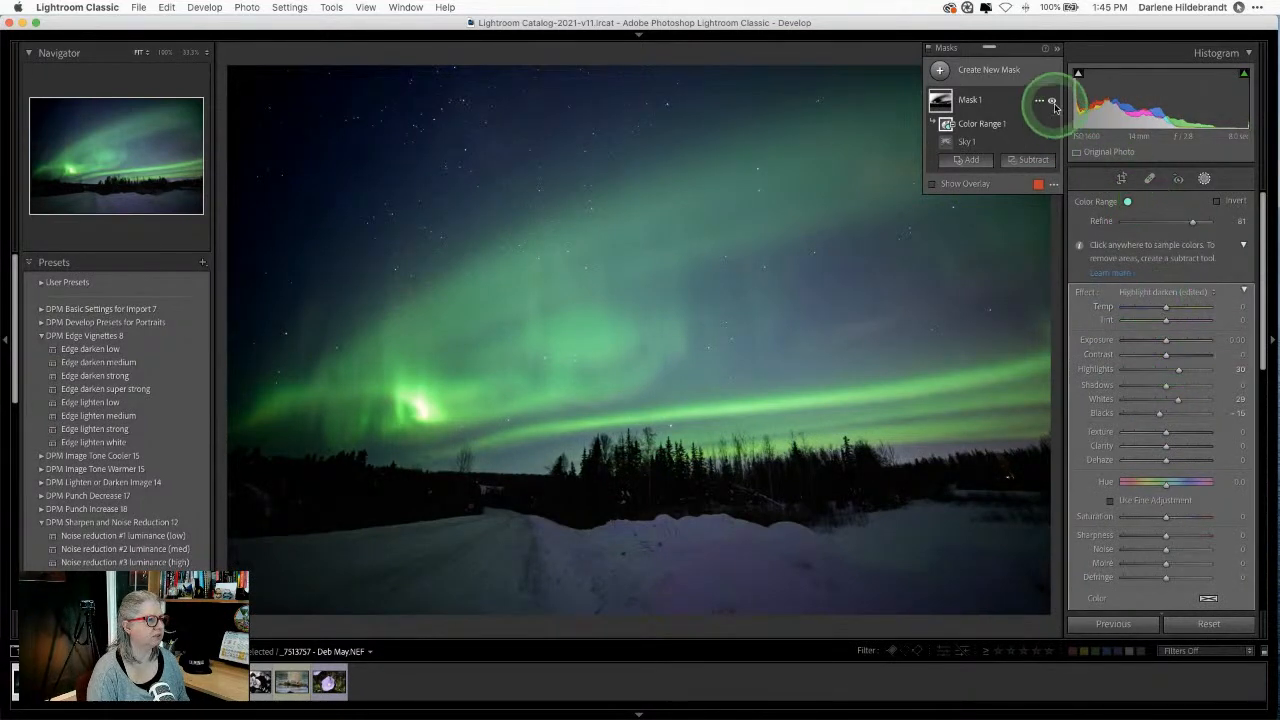
# Step: Toggle the sky mask on and off to compare its effect
pyautogui.click(1051, 101)
pyautogui.click(1051, 101)
pyautogui.click(1051, 101)
pyautogui.click(1051, 101)
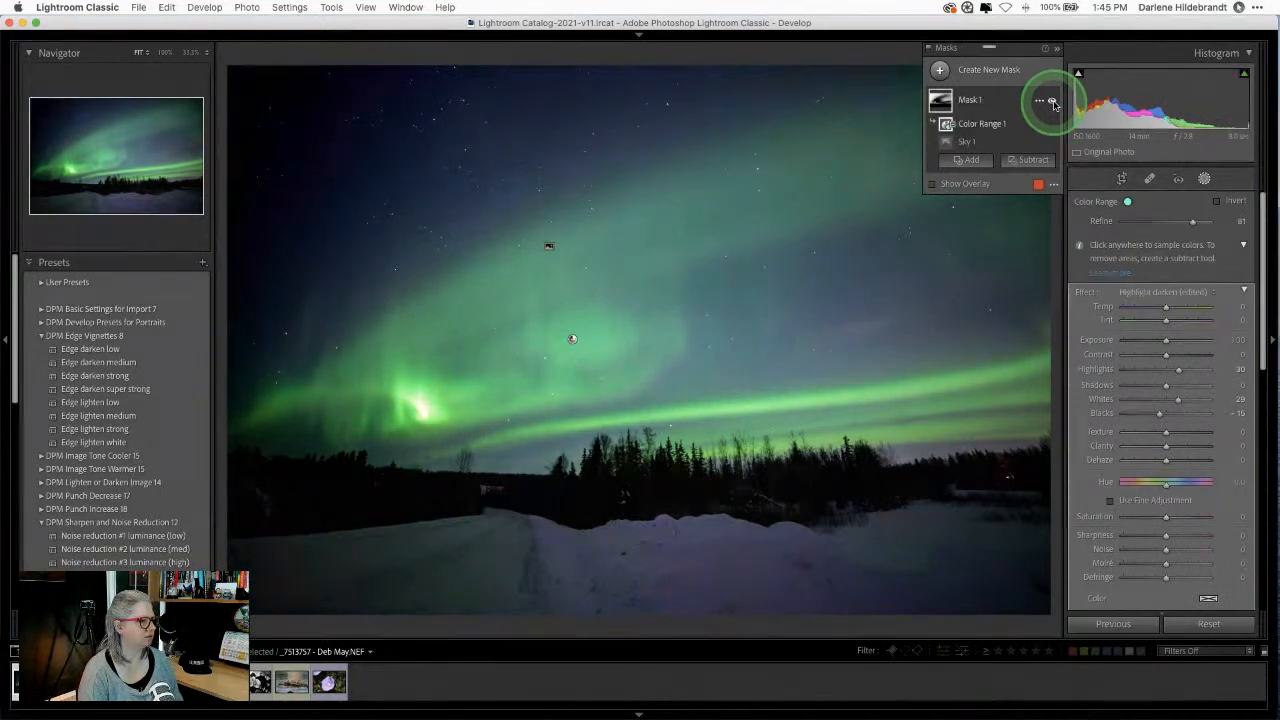
pyautogui.click(1051, 101)
pyautogui.click(1051, 101)
pyautogui.click(1051, 101)
pyautogui.click(1051, 101)
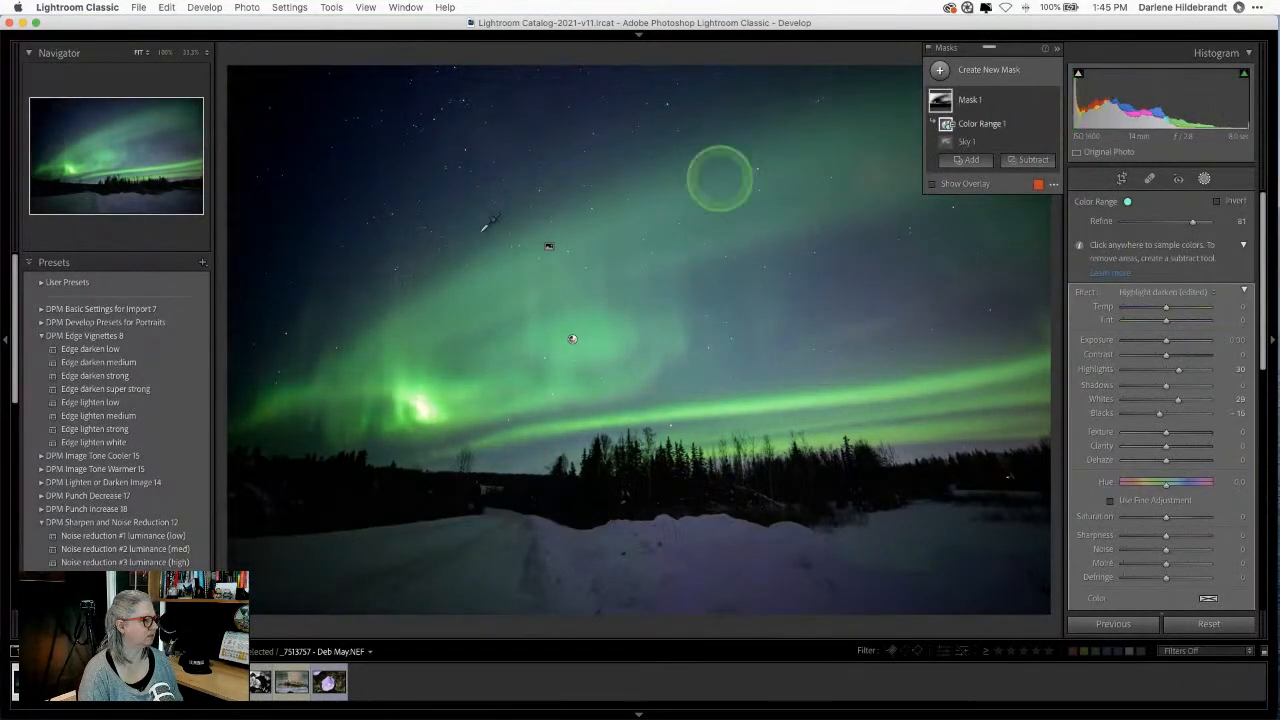
# Step: Subtract a radial gradient around the bright aurora glow from the sky mask
pyautogui.click(1020, 162)
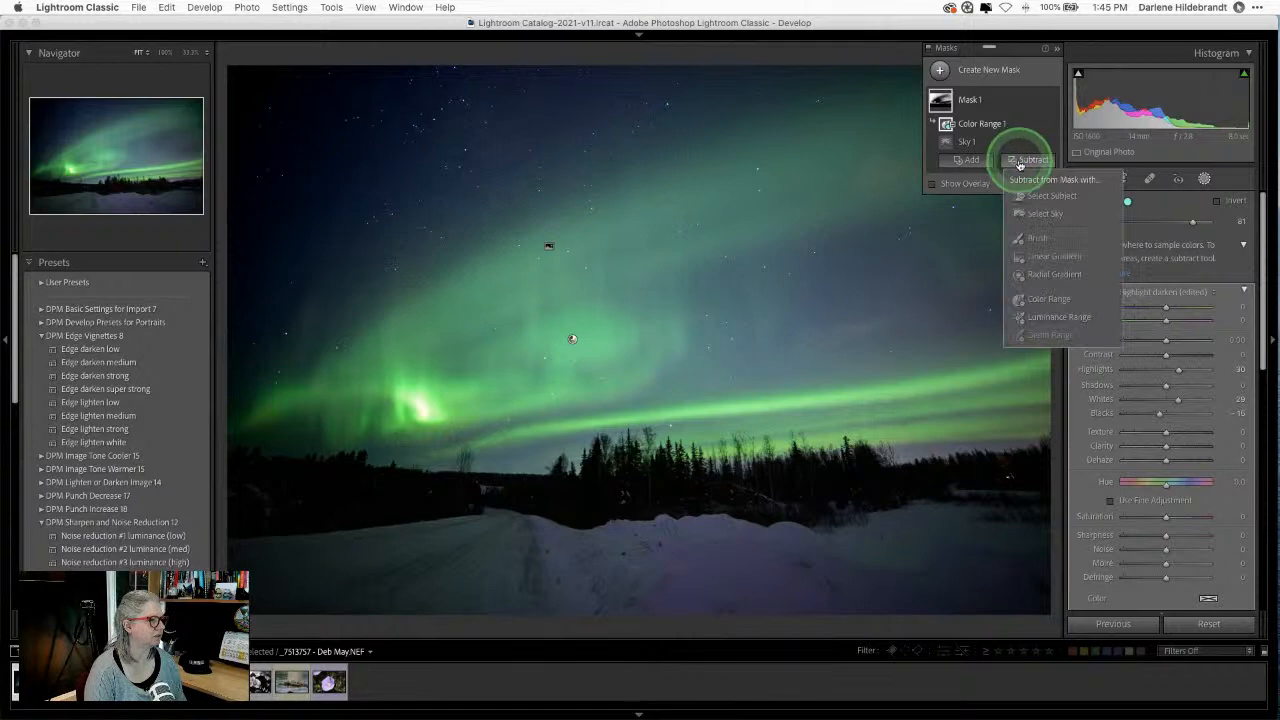
pyautogui.click(1040, 273)
pyautogui.moveTo(386, 375)
pyautogui.mouseDown()
pyautogui.moveTo(471, 406)
pyautogui.moveTo(366, 397)
pyautogui.moveTo(385, 393)
pyautogui.mouseUp()
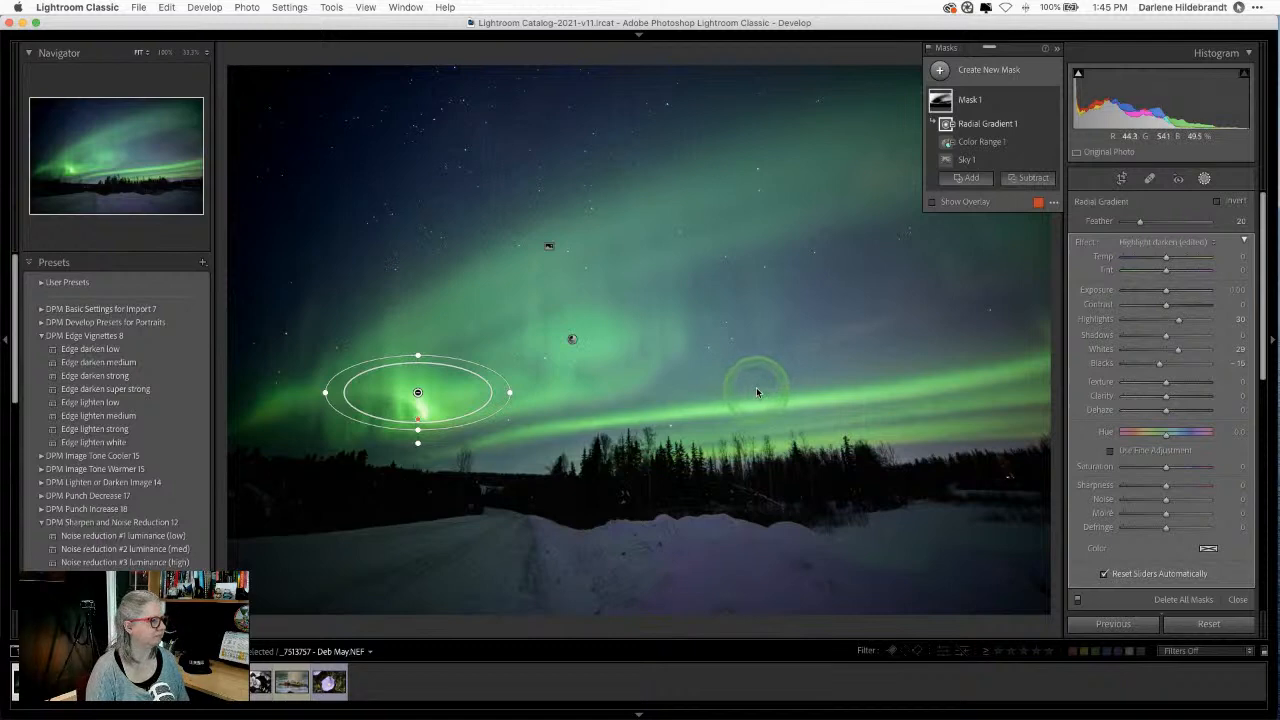
pyautogui.click(931, 204)
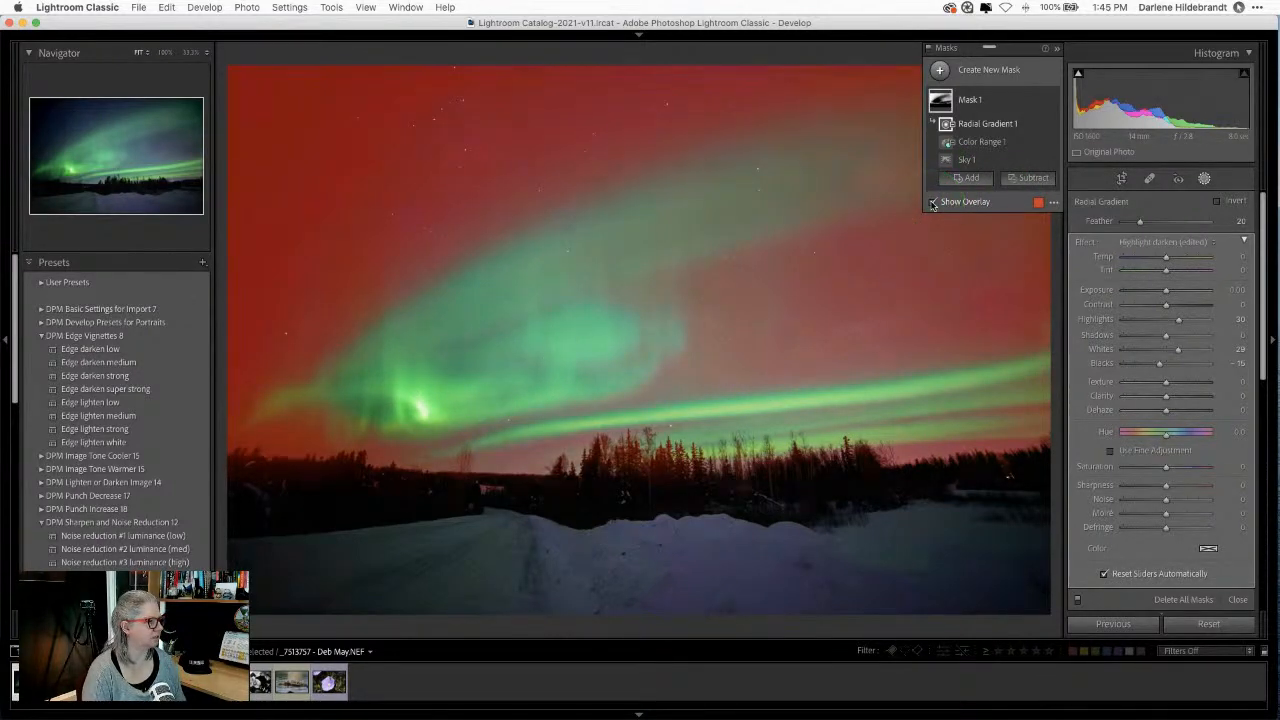
pyautogui.click(931, 204)
pyautogui.click(931, 204)
pyautogui.click(931, 204)
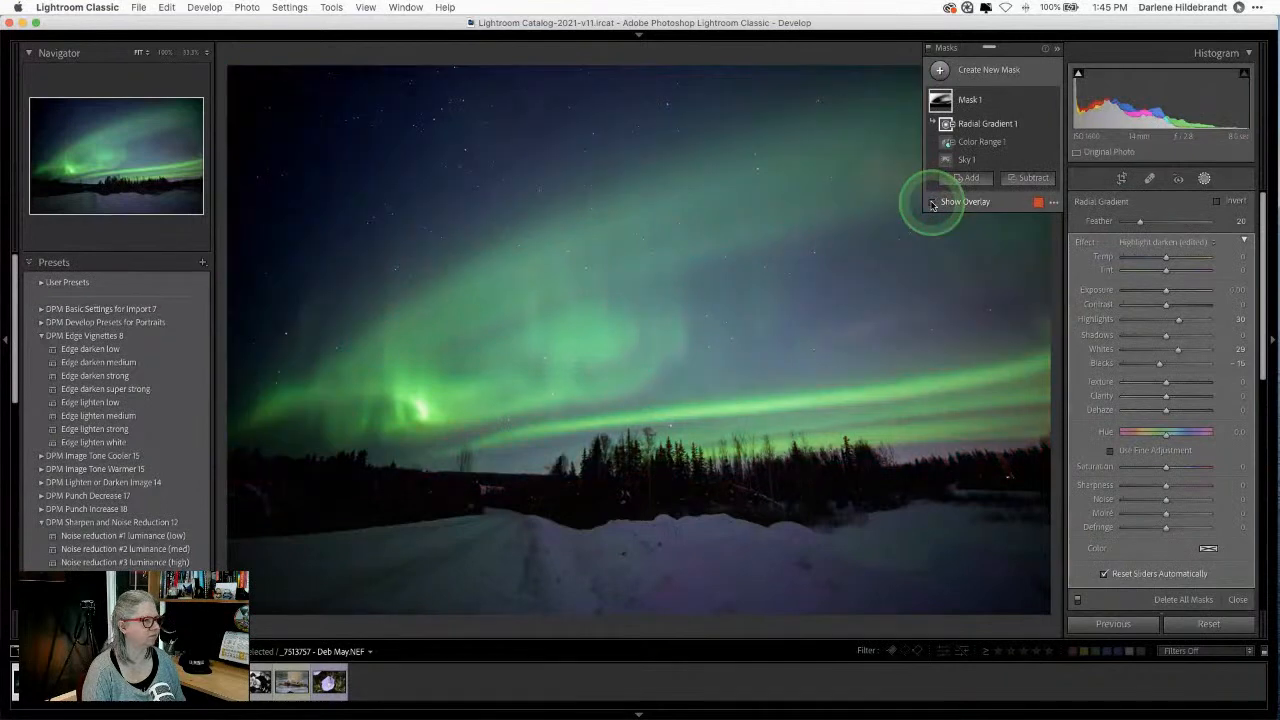
# Step: Lower the colour range Refine to 72 and toggle the mask to judge the result
pyautogui.click(1007, 147)
pyautogui.moveTo(1190, 221)
pyautogui.mouseDown()
pyautogui.moveTo(1169, 222)
pyautogui.moveTo(1206, 220)
pyautogui.moveTo(1080, 214)
pyautogui.moveTo(1185, 224)
pyautogui.mouseUp()
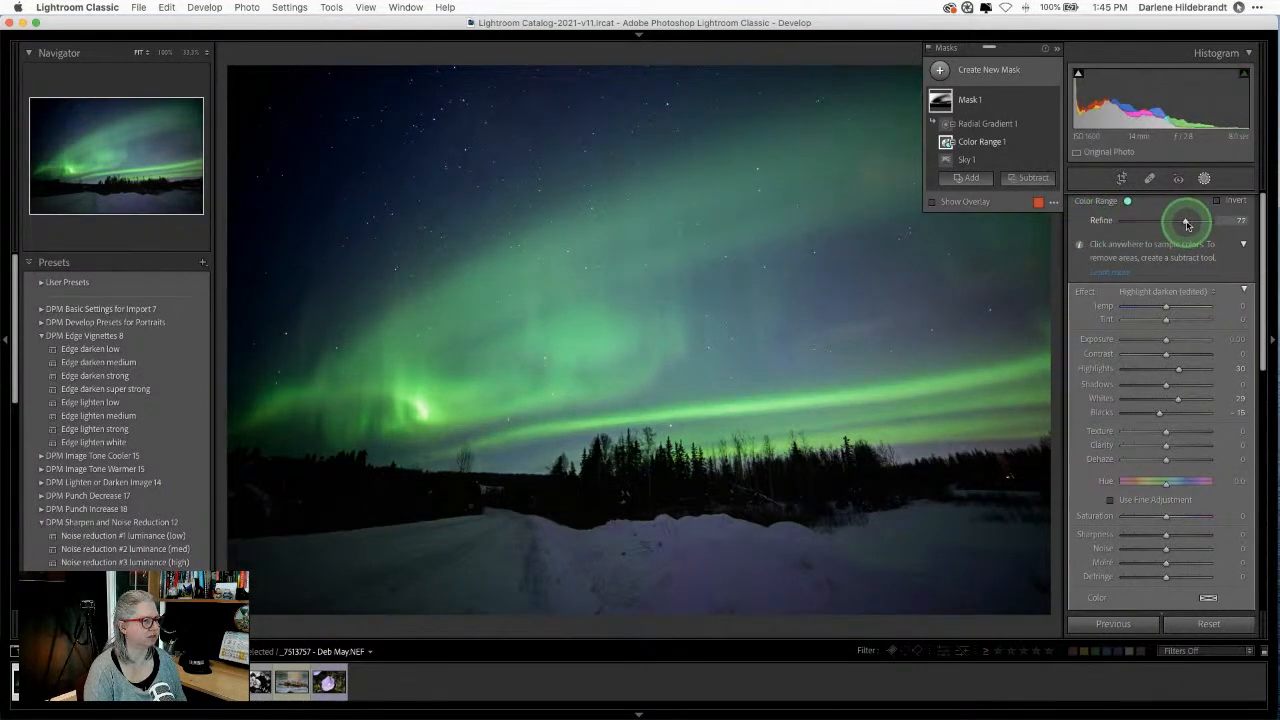
pyautogui.click(1053, 102)
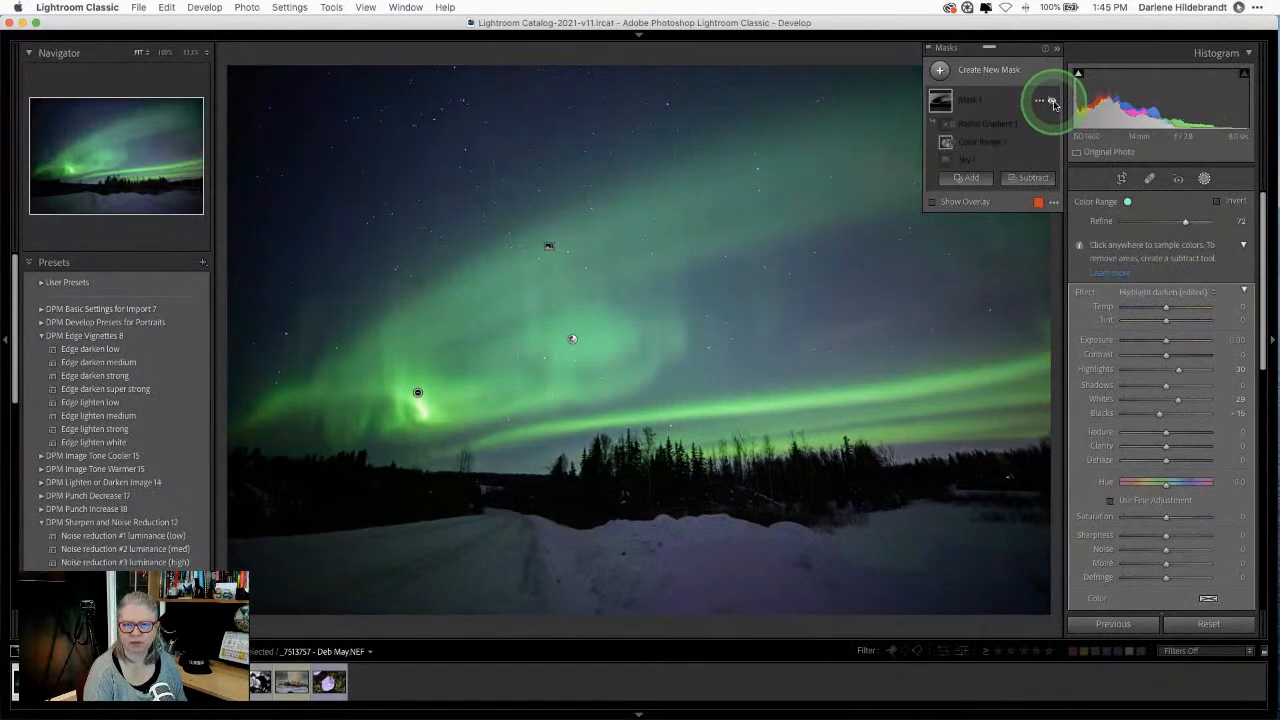
pyautogui.click(1053, 102)
pyautogui.click(1053, 102)
pyautogui.click(1053, 102)
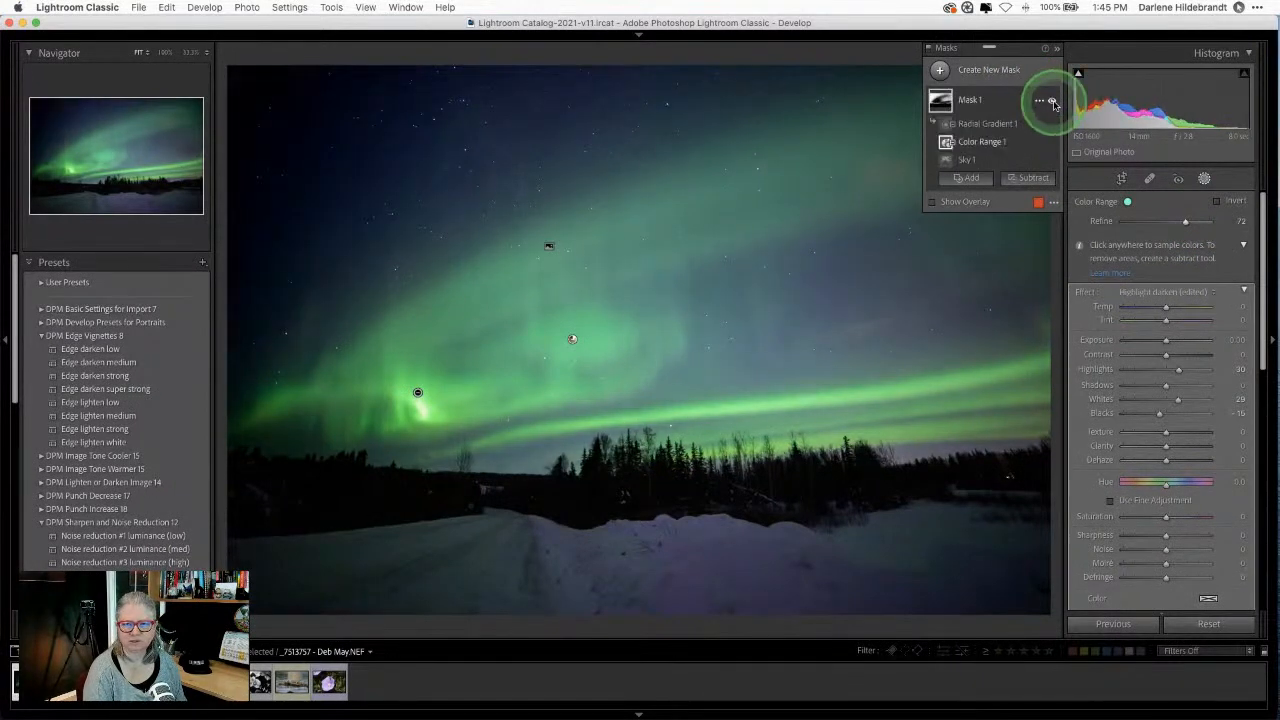
pyautogui.click(1053, 102)
pyautogui.click(1053, 102)
pyautogui.click(1053, 103)
pyautogui.click(1053, 103)
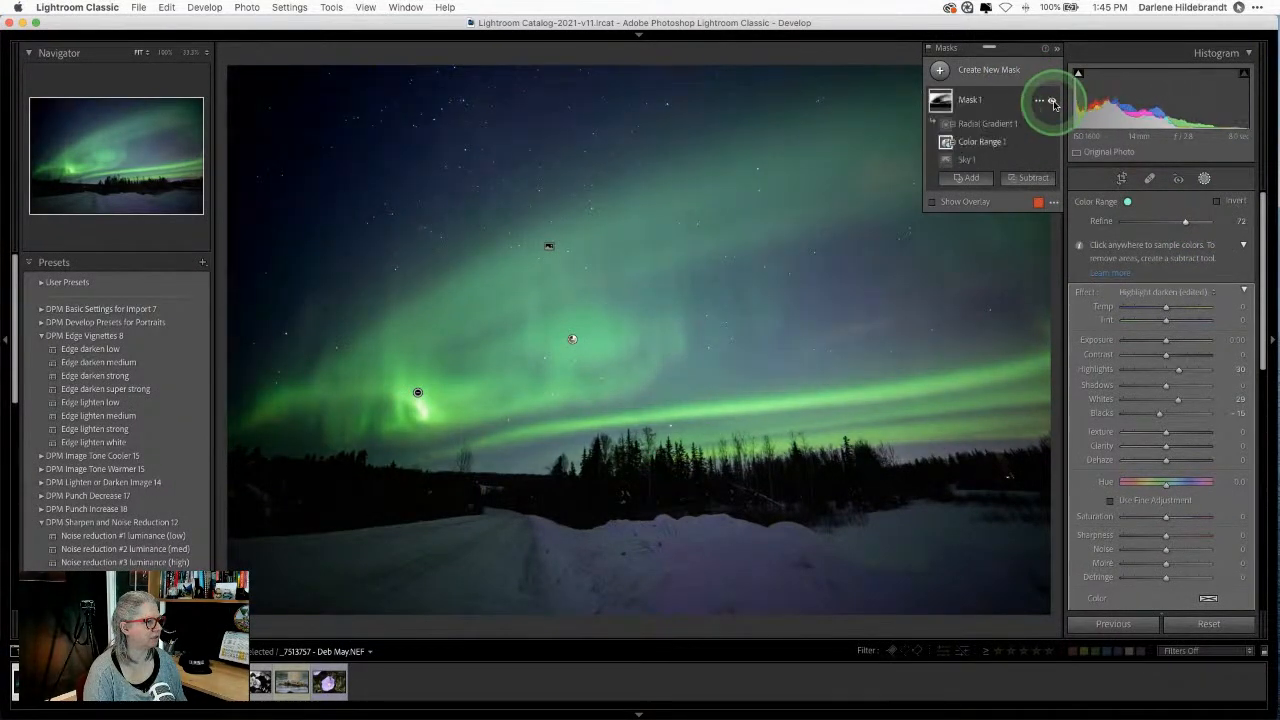
pyautogui.click(1053, 103)
pyautogui.click(1053, 103)
pyautogui.click(1053, 103)
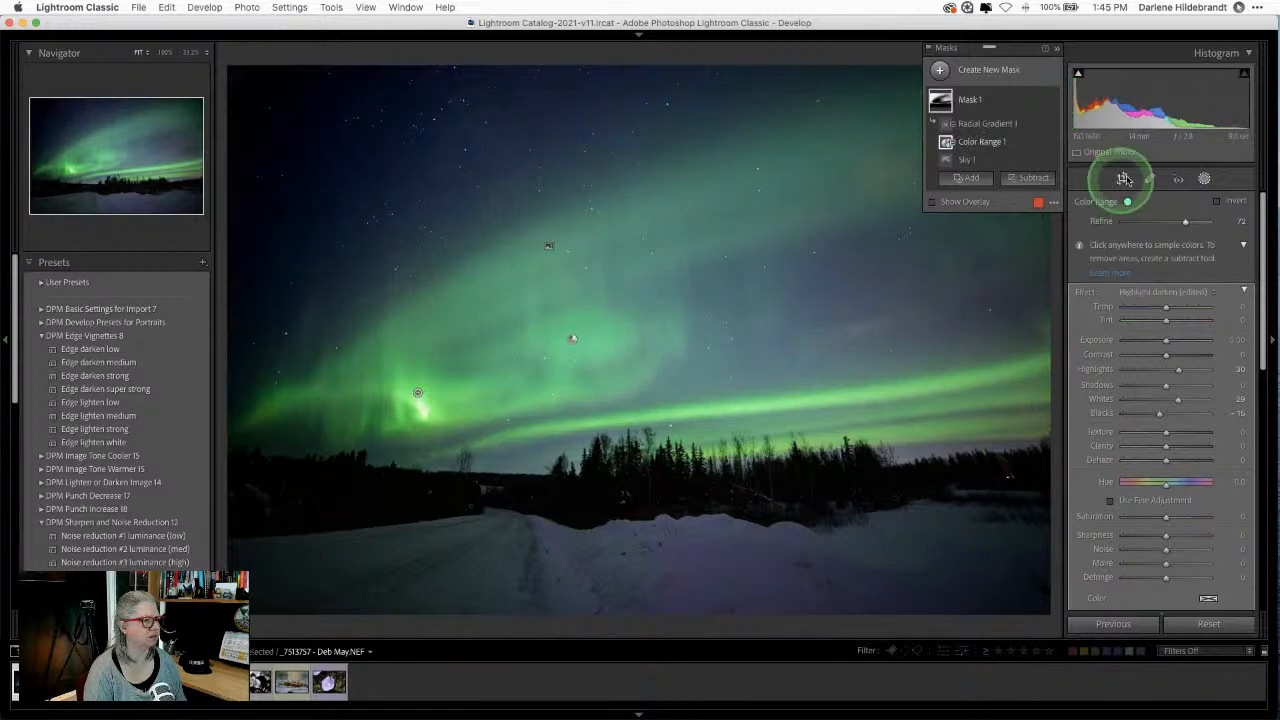
# Step: Add a new Linear Gradient mask alongside the existing sky mask
pyautogui.click(1205, 180)
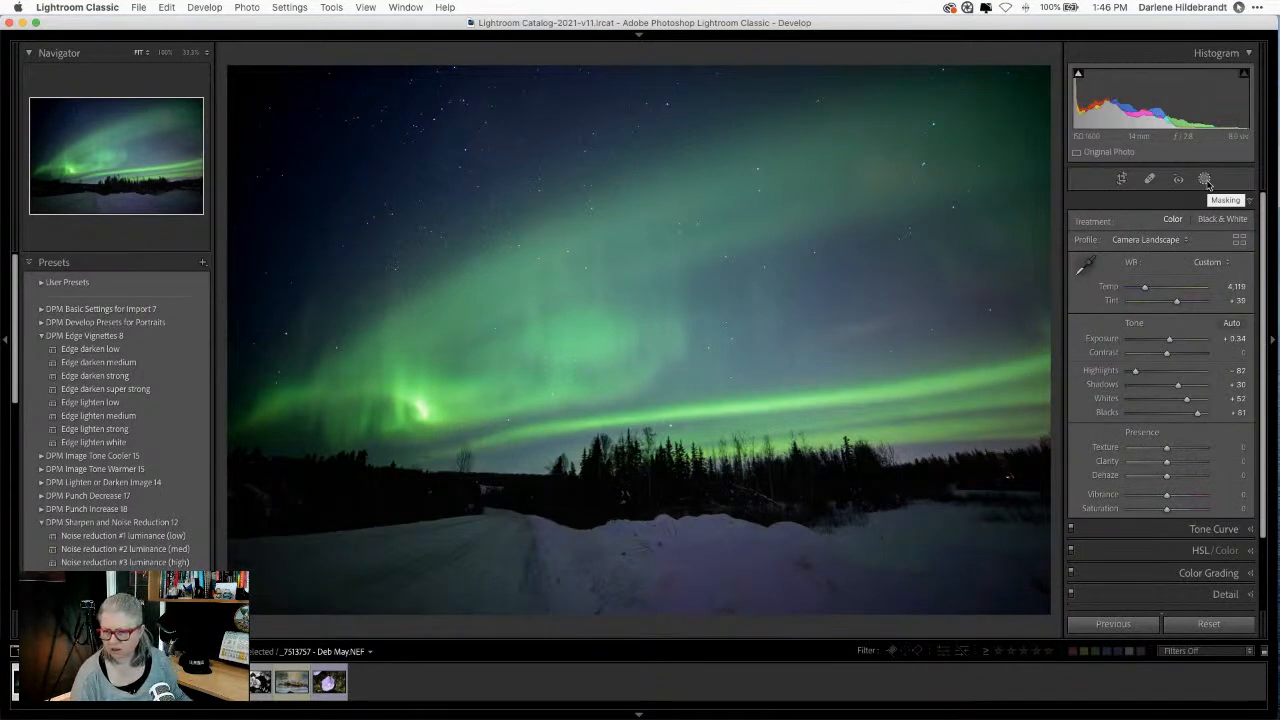
pyautogui.click(1205, 180)
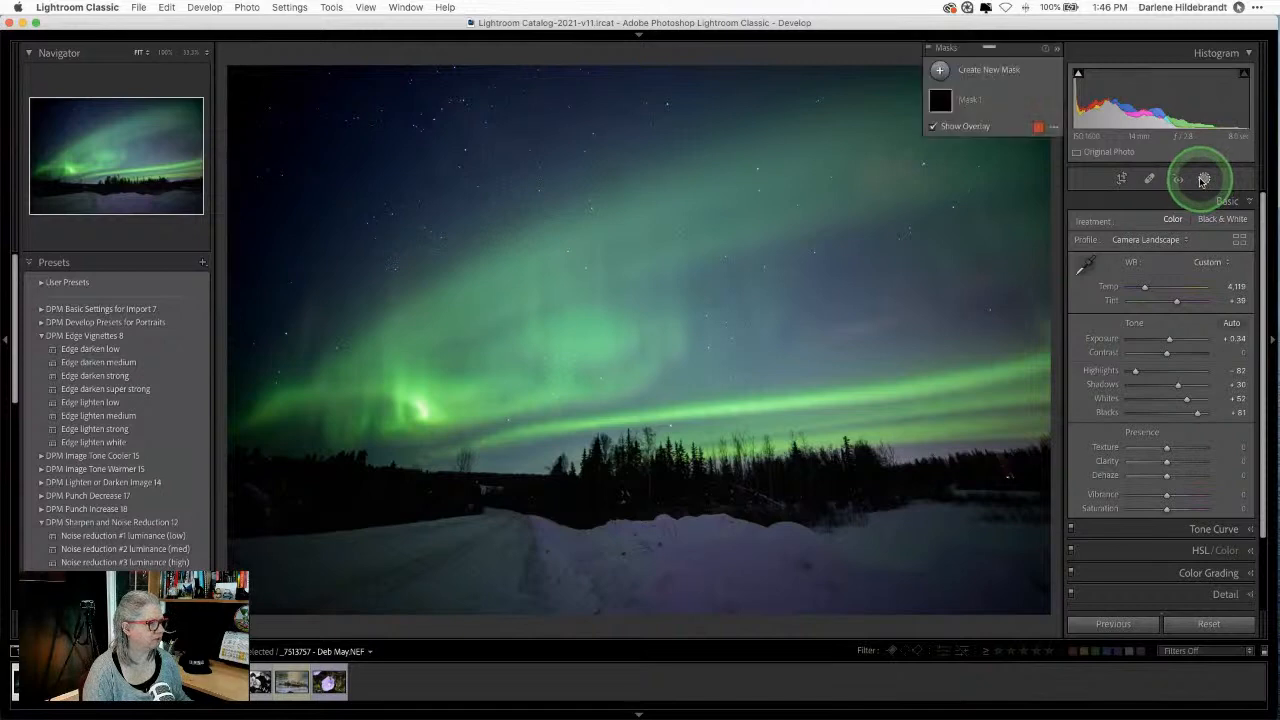
pyautogui.click(952, 72)
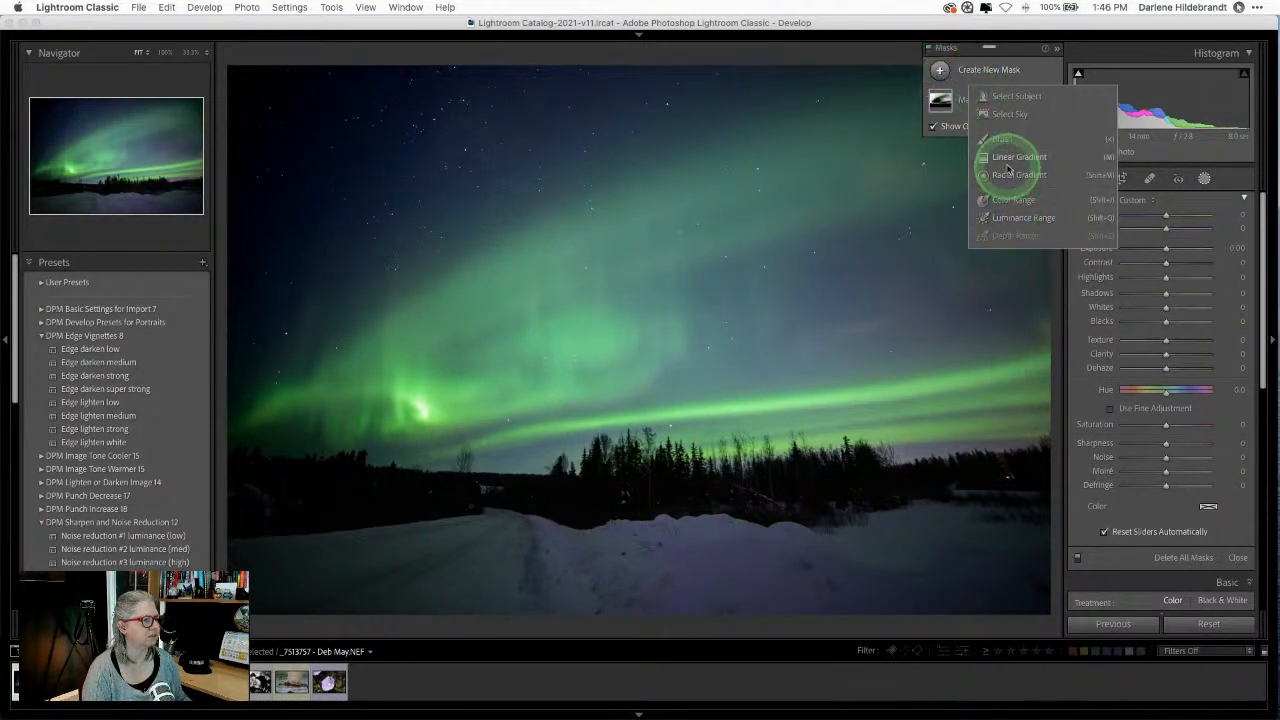
pyautogui.click(1005, 157)
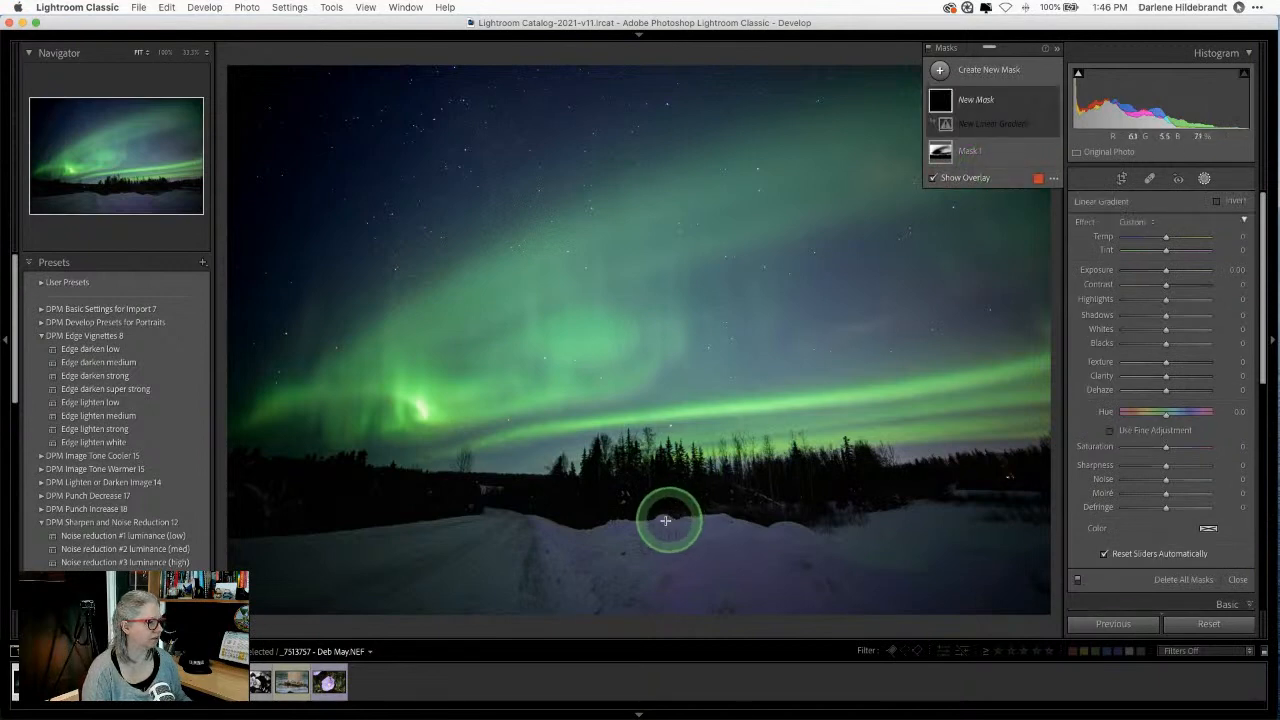
# Step: Drag a gradient up from the snow line, then set Exposure +0.10, Whites +31 and lift Shadows
pyautogui.moveTo(659, 520); pyautogui.dragTo(658, 452)
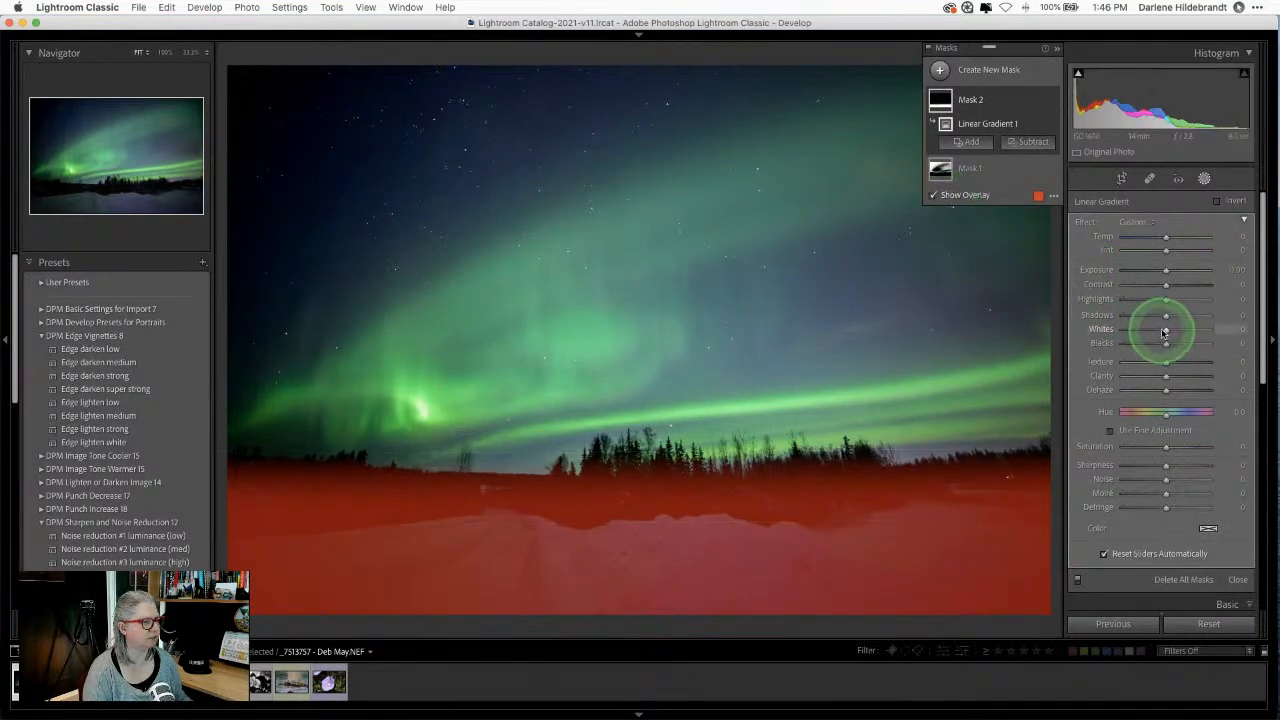
pyautogui.press('o')
pyautogui.moveTo(1178, 333)
pyautogui.mouseDown()
pyautogui.moveTo(1208, 331)
pyautogui.moveTo(1168, 333)
pyautogui.moveTo(1189, 333)
pyautogui.mouseUp()
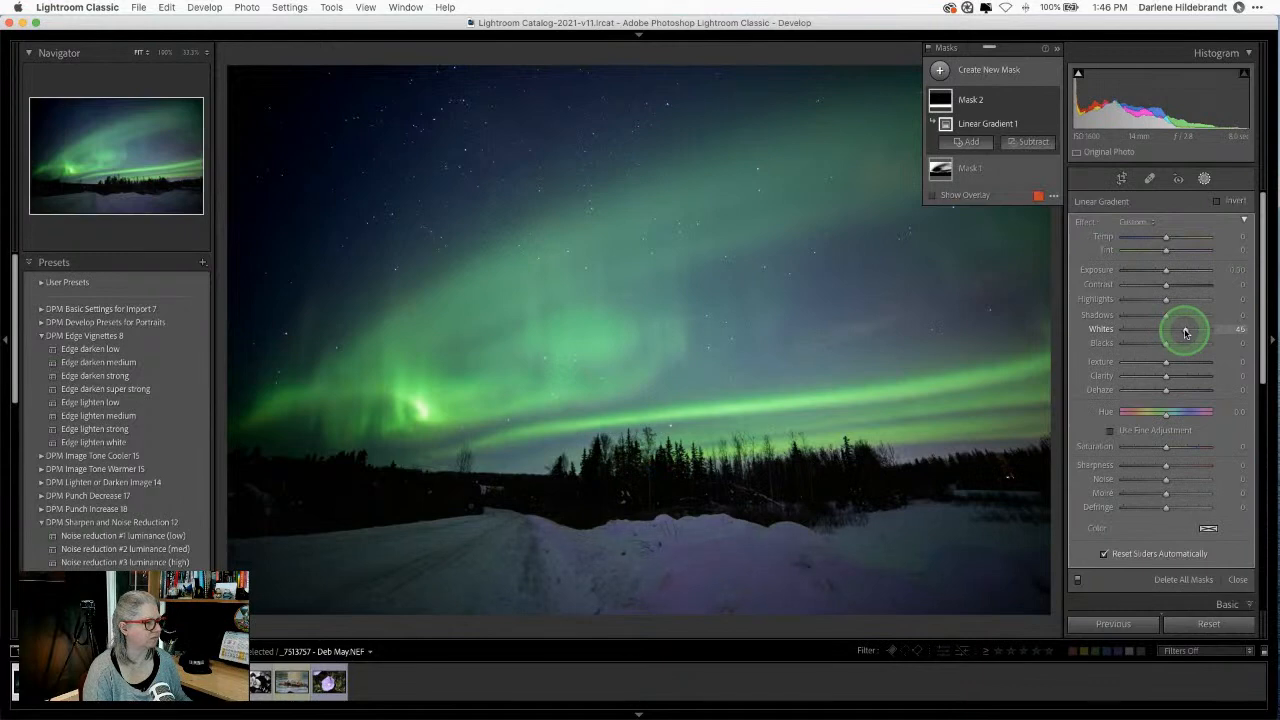
pyautogui.moveTo(1166, 272); pyautogui.dragTo(1167, 272)
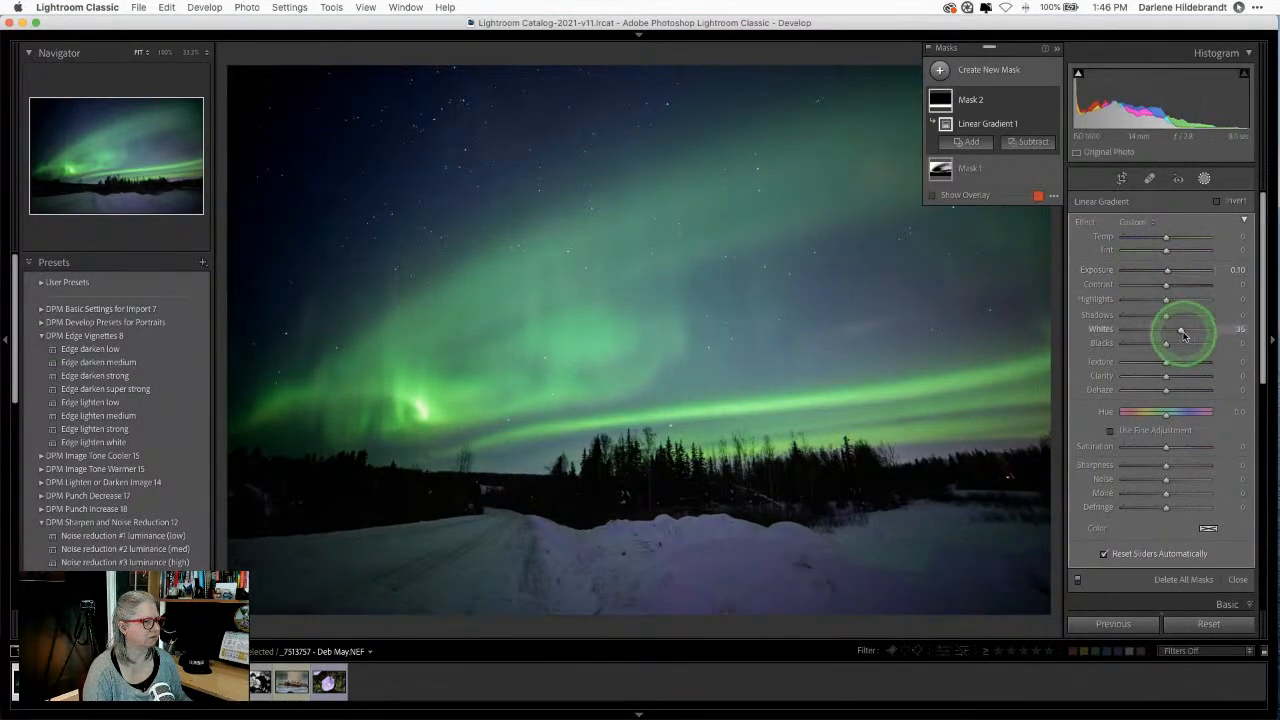
pyautogui.moveTo(1183, 336); pyautogui.dragTo(1181, 335)
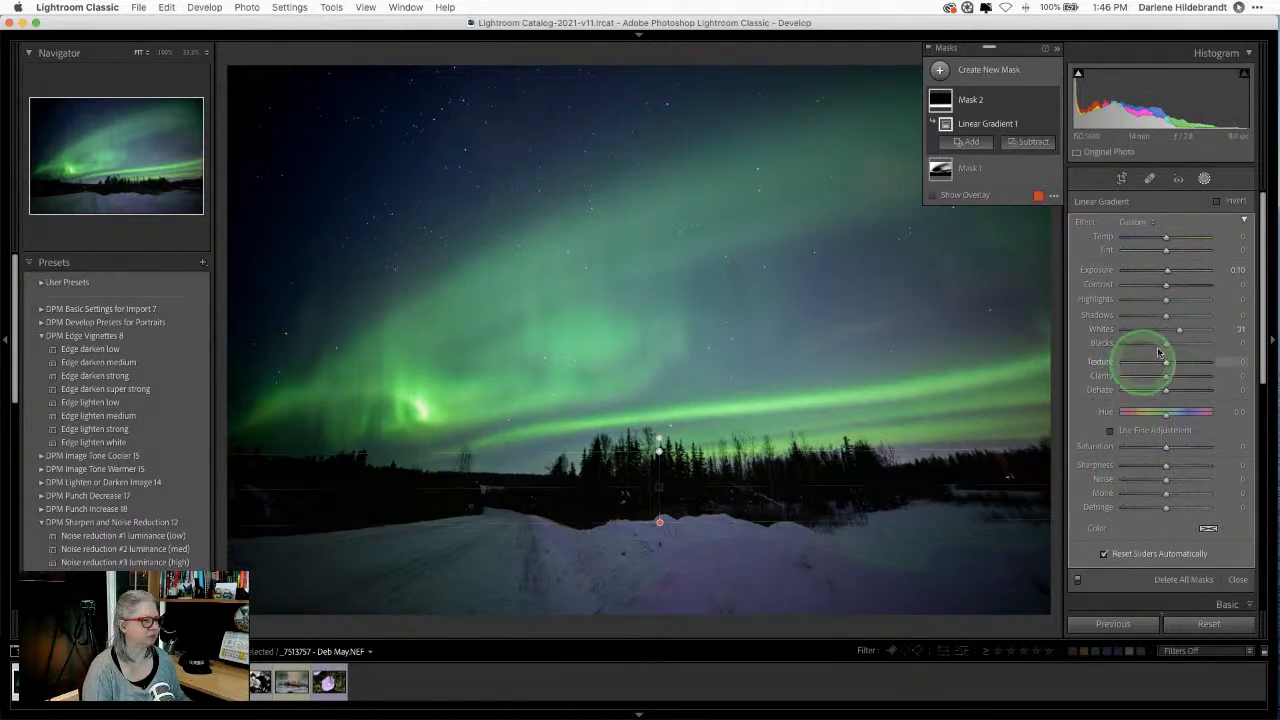
pyautogui.moveTo(1166, 315); pyautogui.dragTo(1166, 315)
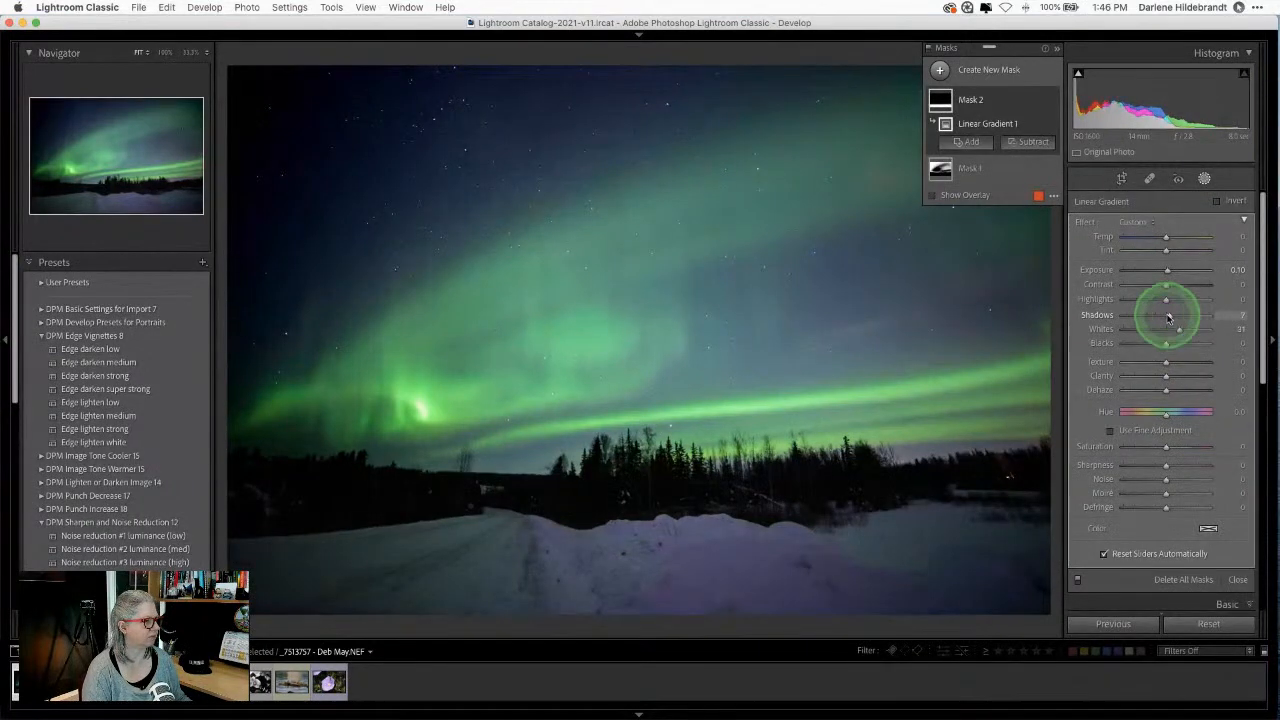
# Step: Exit masking, check Before/After, and try Auto straighten in the crop tool, then undo it
pyautogui.click(1205, 180)
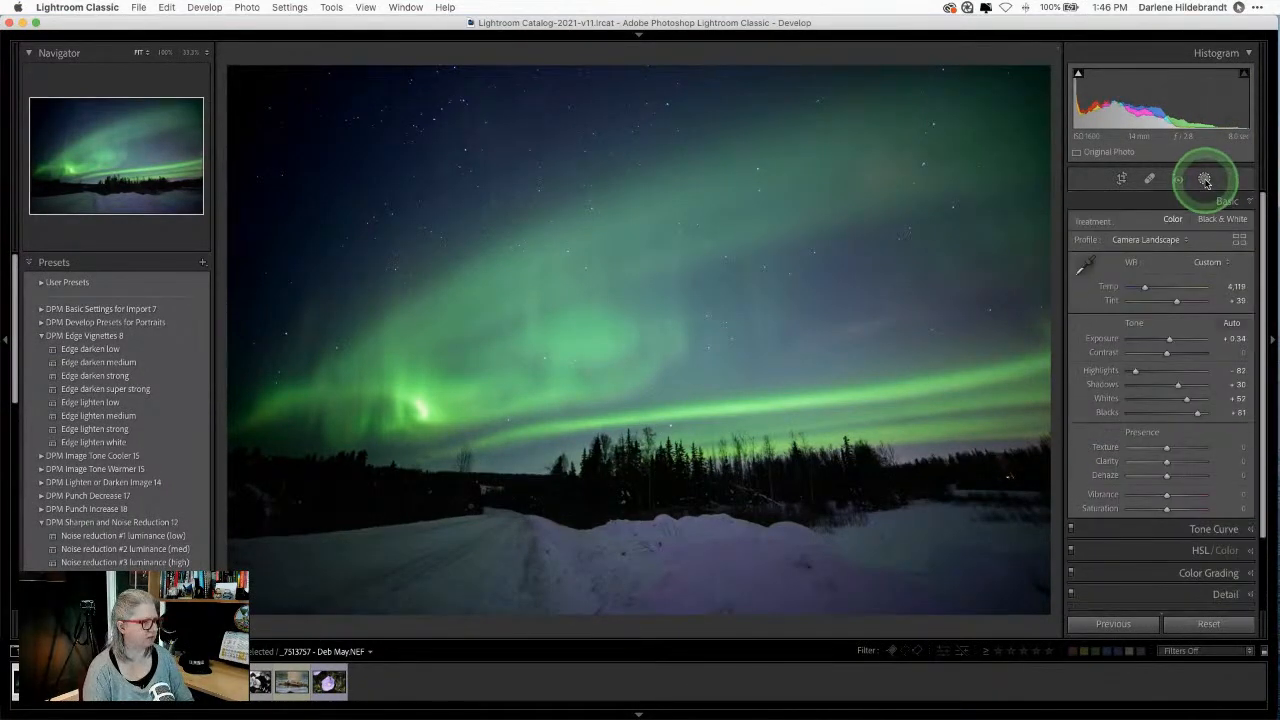
pyautogui.press('\\')
pyautogui.press('\\')
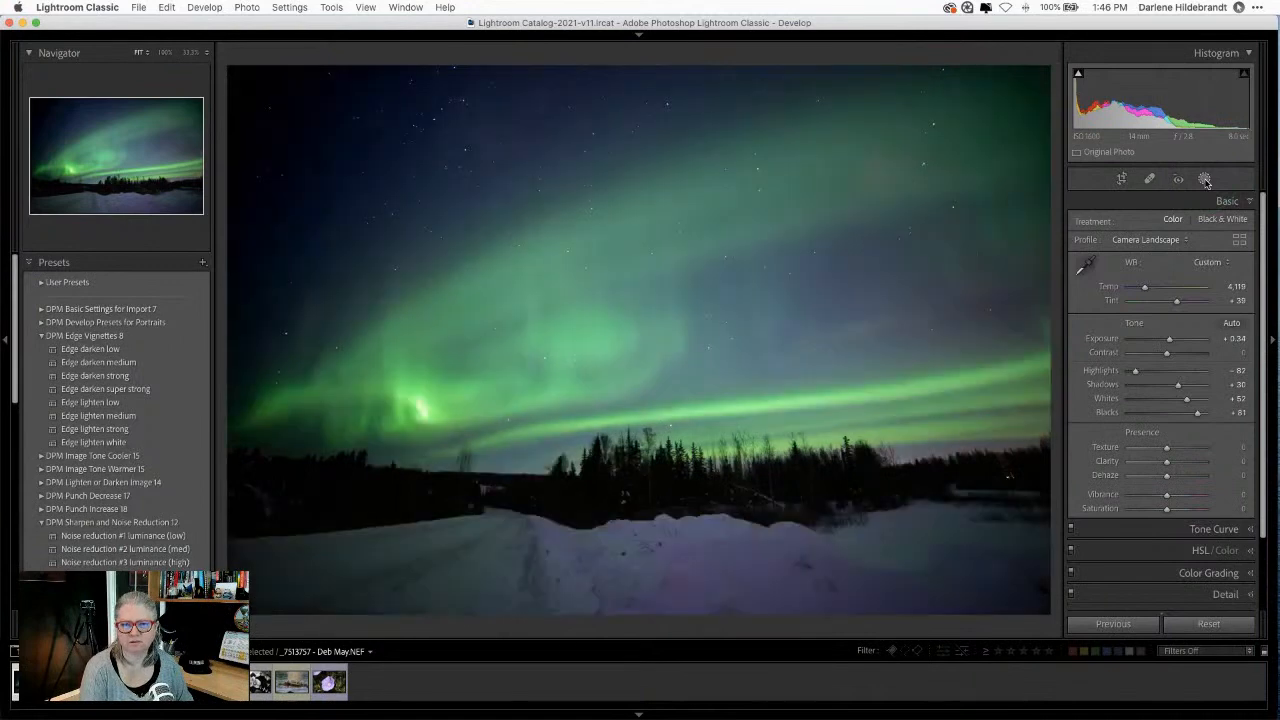
pyautogui.press('\\')
pyautogui.press('\\')
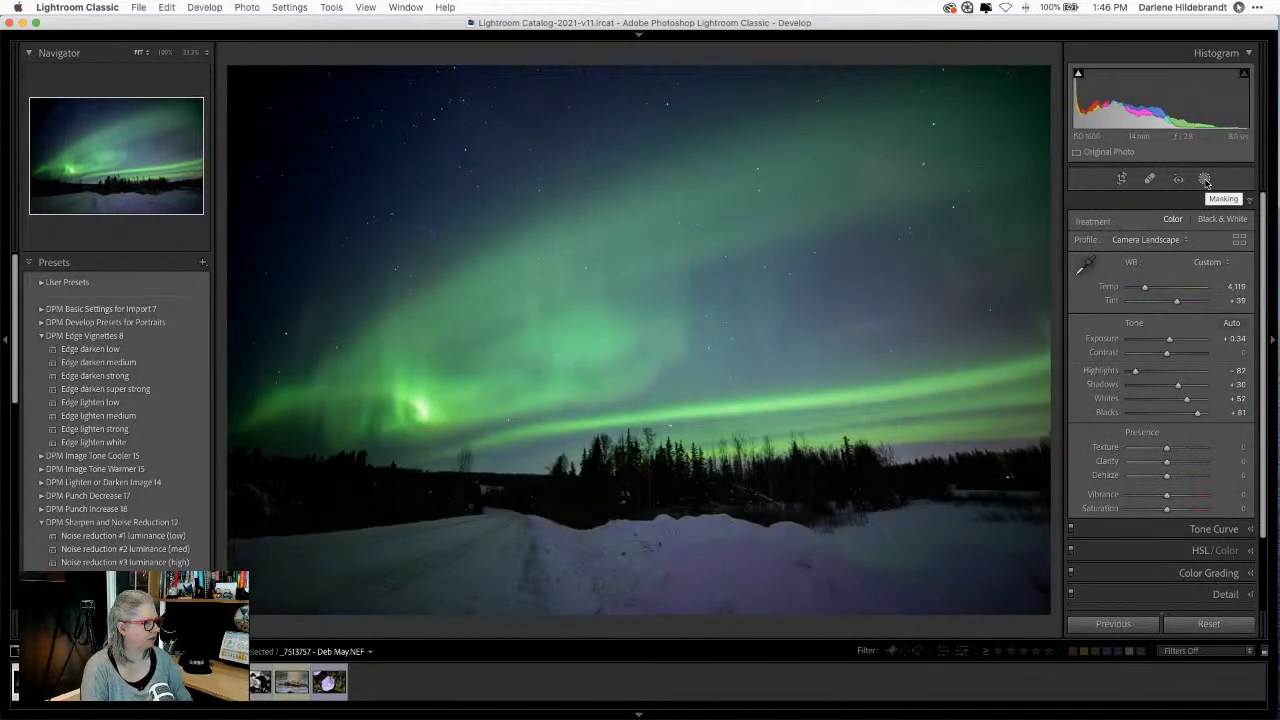
pyautogui.press('r')
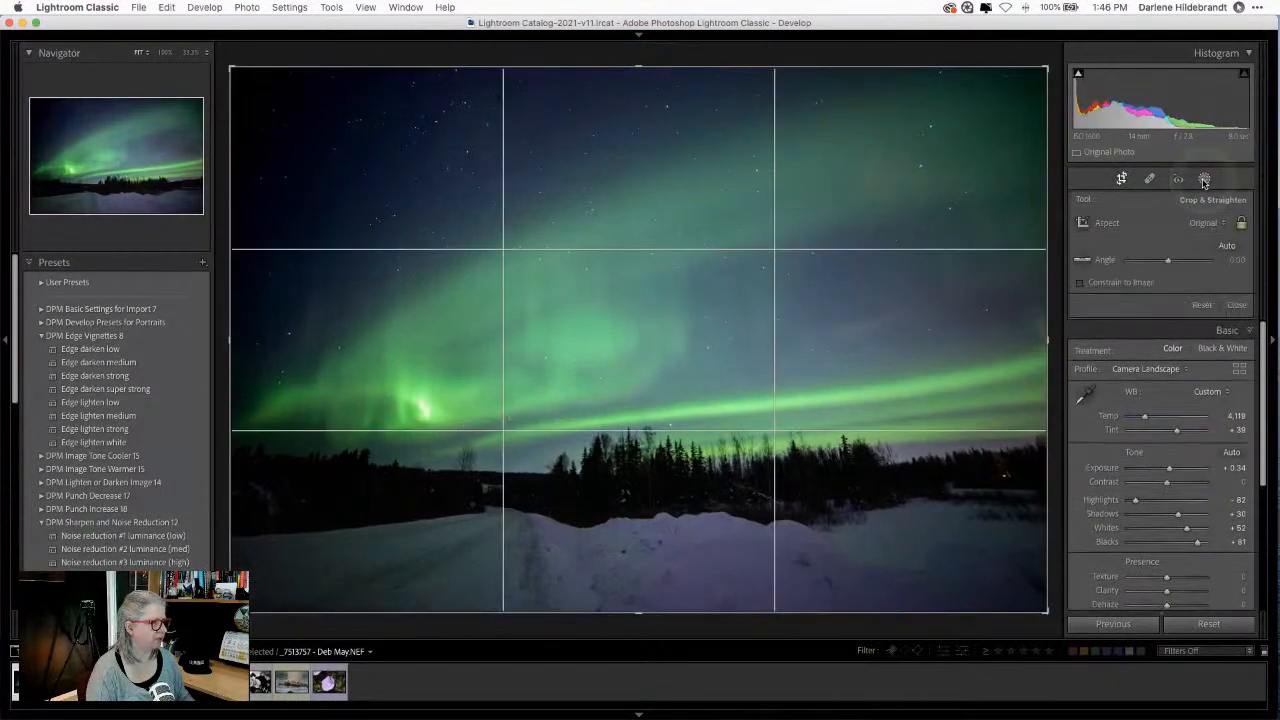
pyautogui.click(1227, 246)
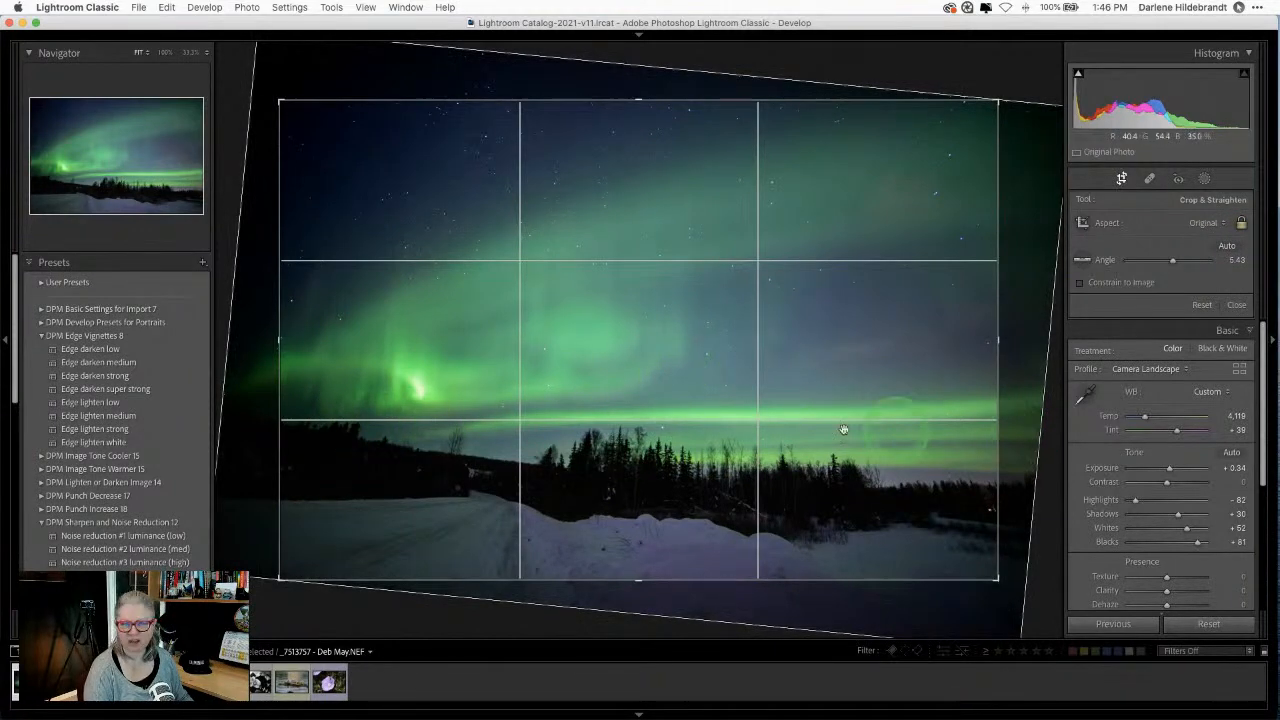
pyautogui.press('super+z')
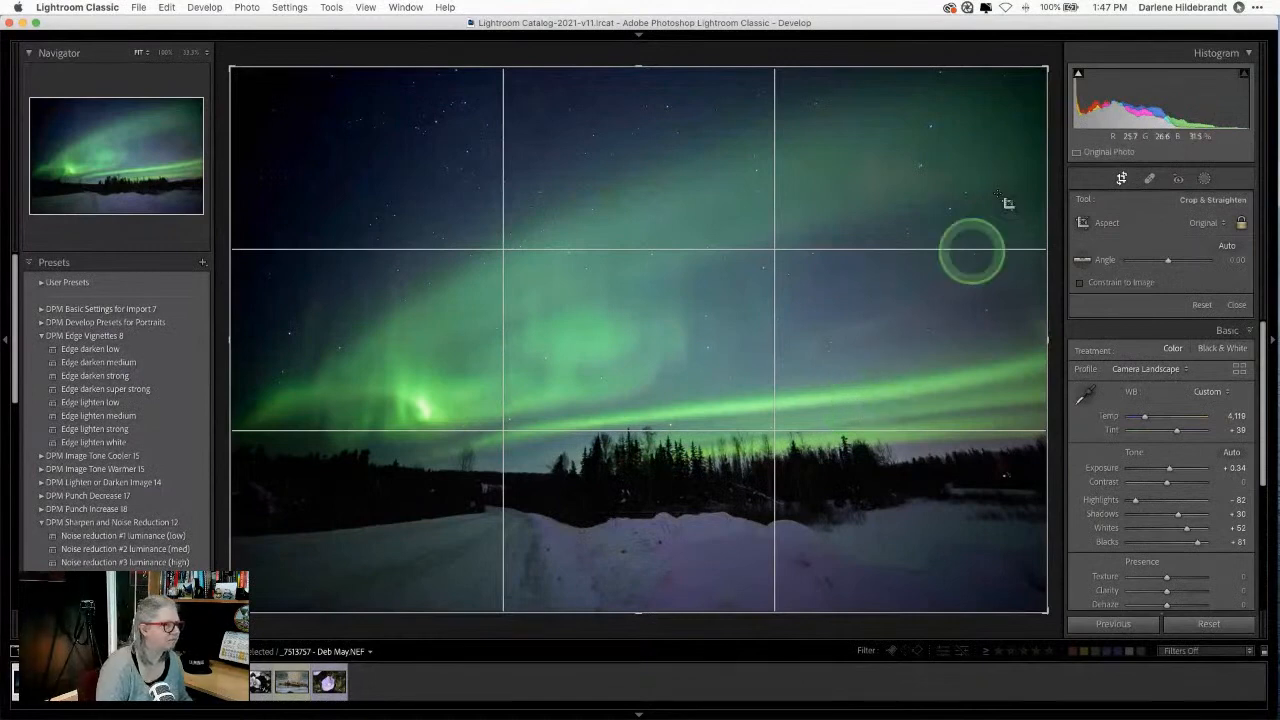
# Step: Straighten the photo along the treeline to -2.41 degrees and reposition it in the crop frame
pyautogui.moveTo(1050, 55); pyautogui.dragTo(1049, 46)
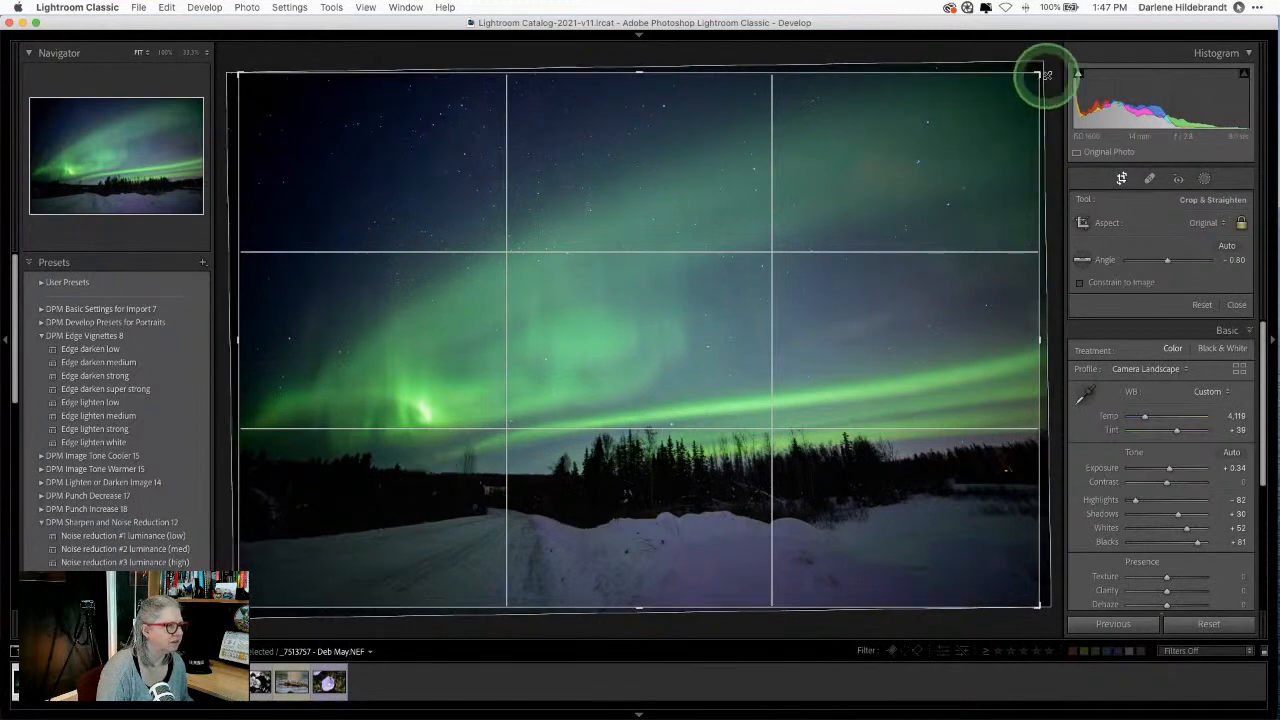
pyautogui.moveTo(1051, 63); pyautogui.dragTo(1052, 68)
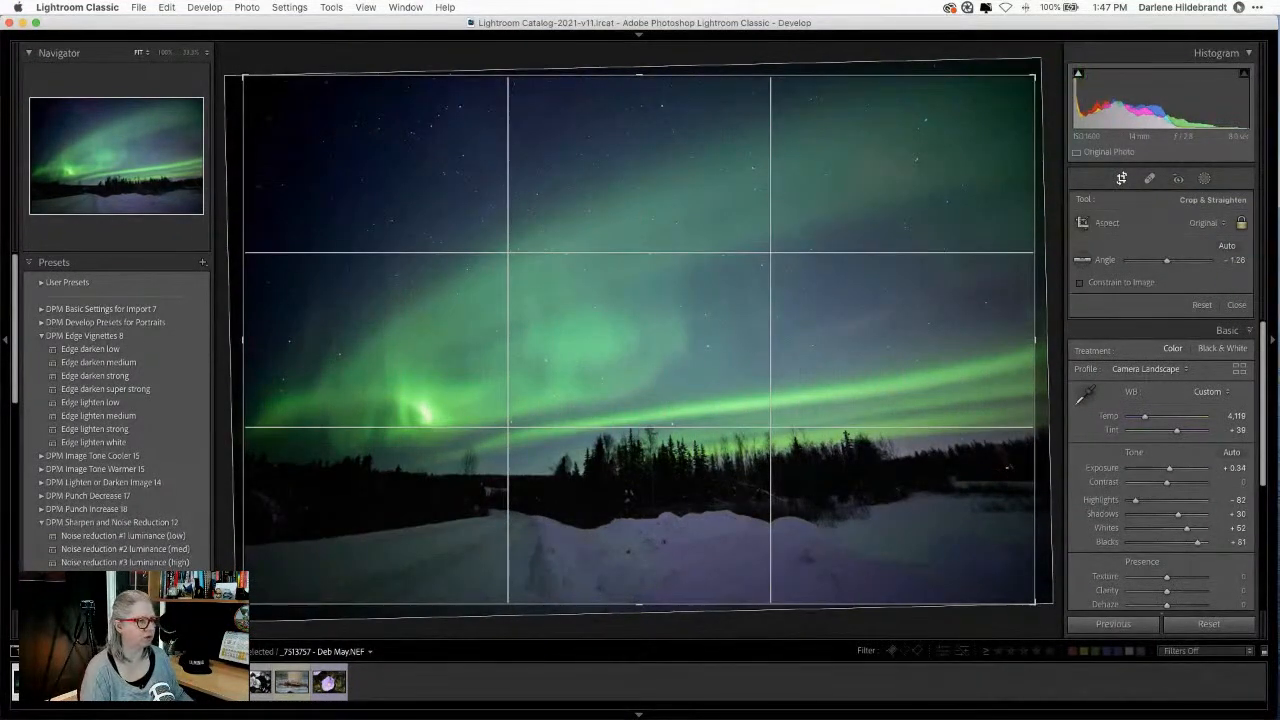
pyautogui.click(1201, 305)
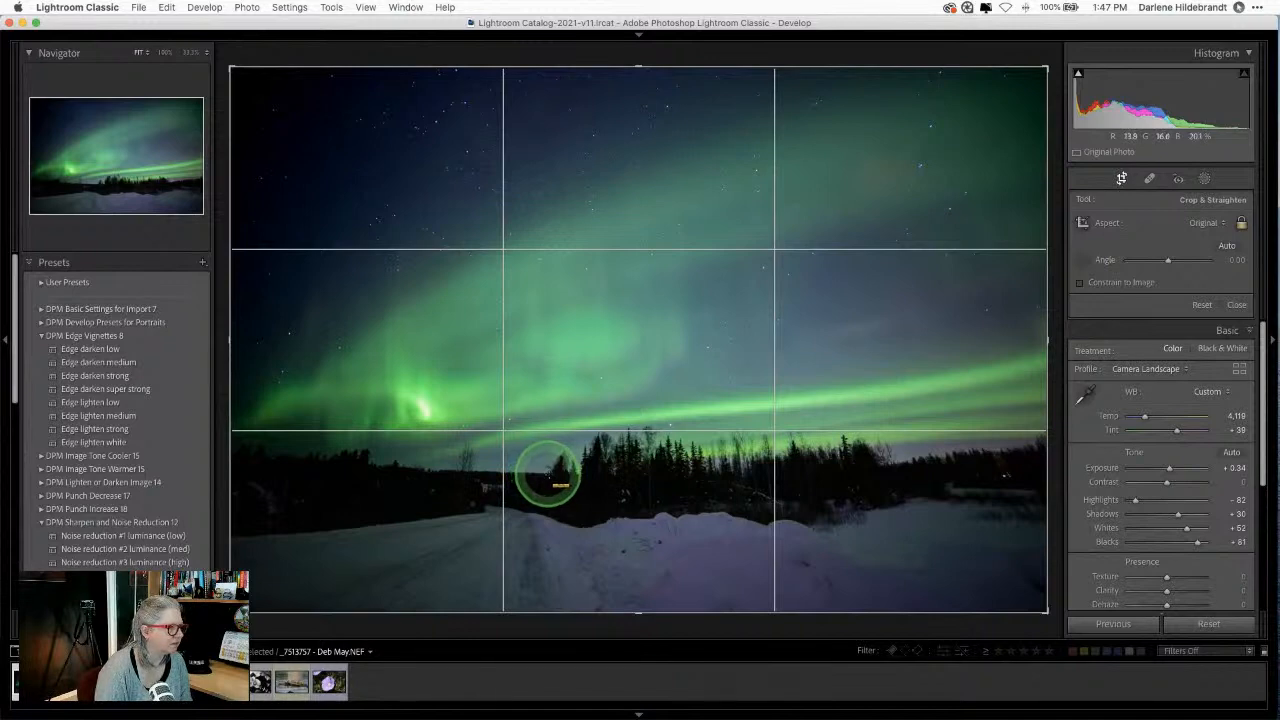
pyautogui.moveTo(547, 472); pyautogui.dragTo(188, 458)
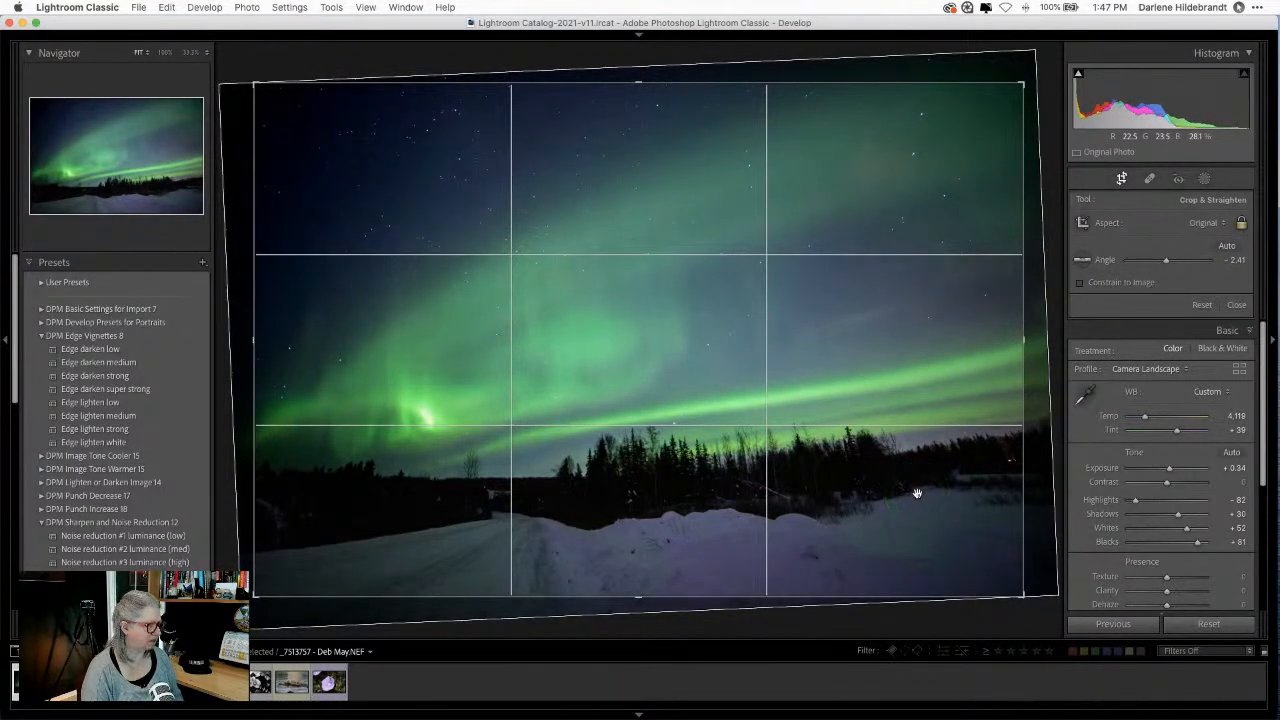
pyautogui.moveTo(916, 493)
pyautogui.mouseDown()
pyautogui.moveTo(871, 474)
pyautogui.moveTo(908, 474)
pyautogui.mouseUp()
# Step: Apply the crop, then ease the straighten angle to -1.38 and shift the photo left in the frame
pyautogui.press('Return')
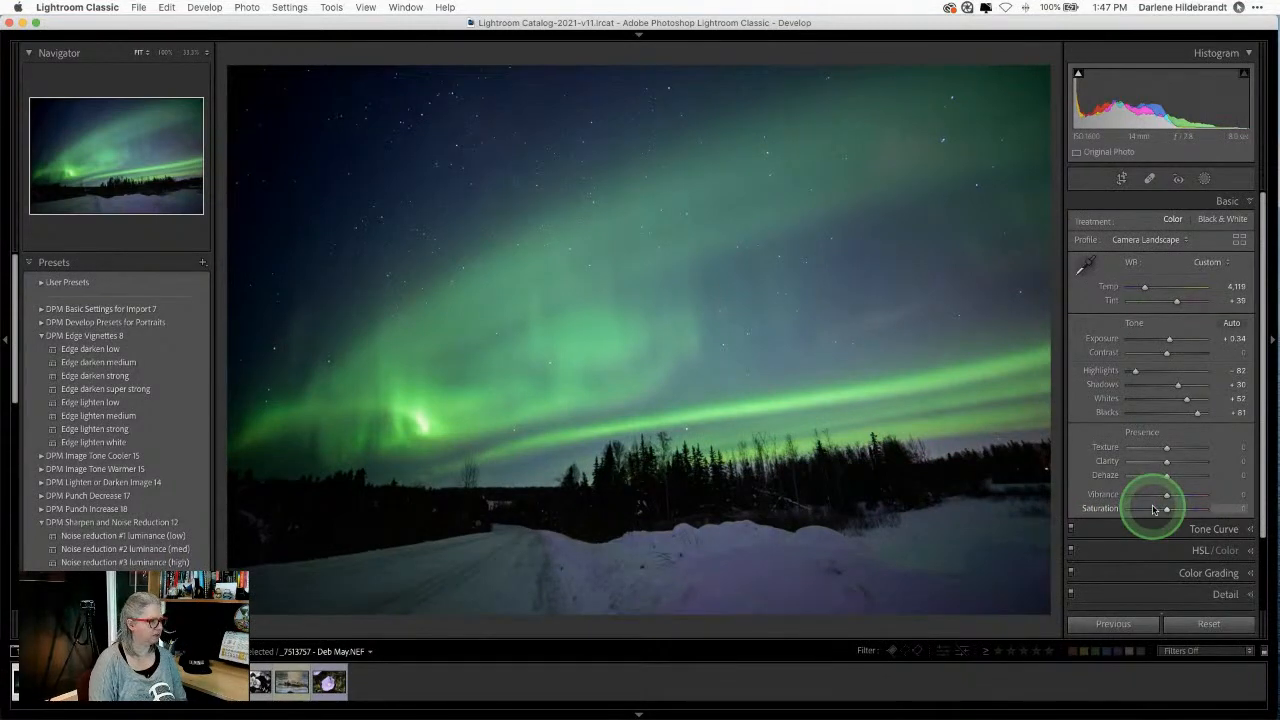
pyautogui.click(1152, 510)
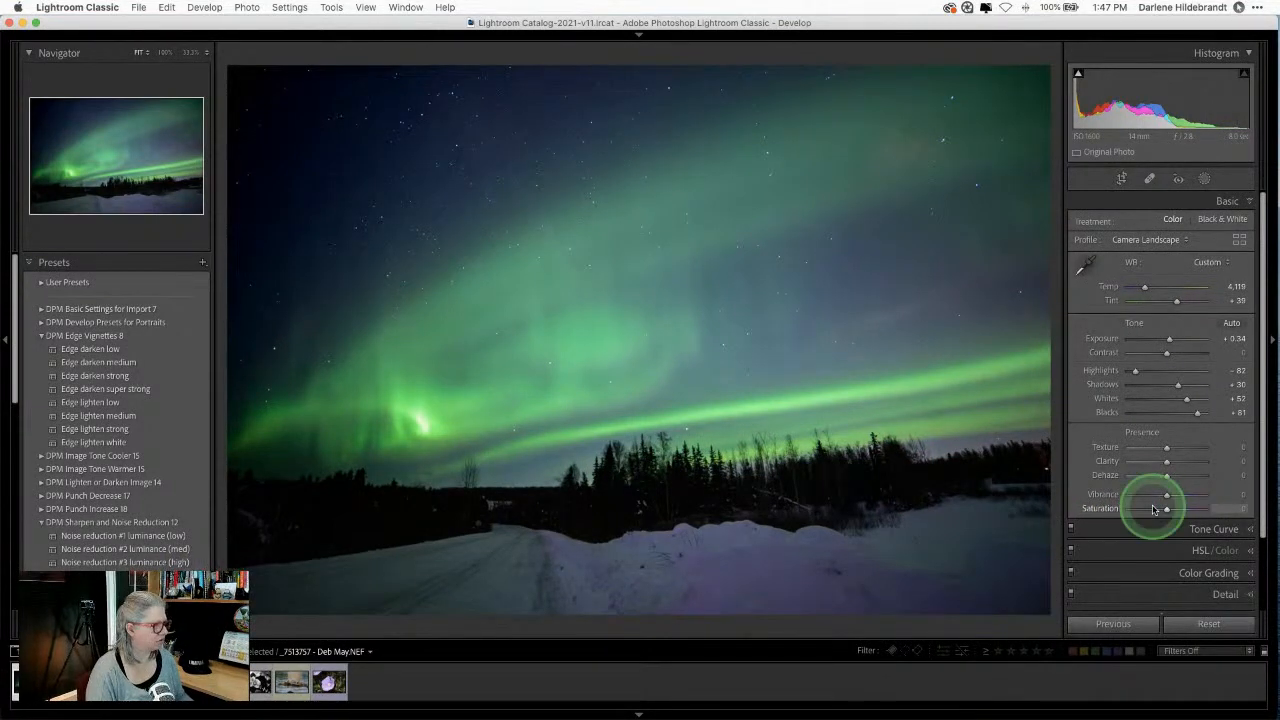
pyautogui.press('r')
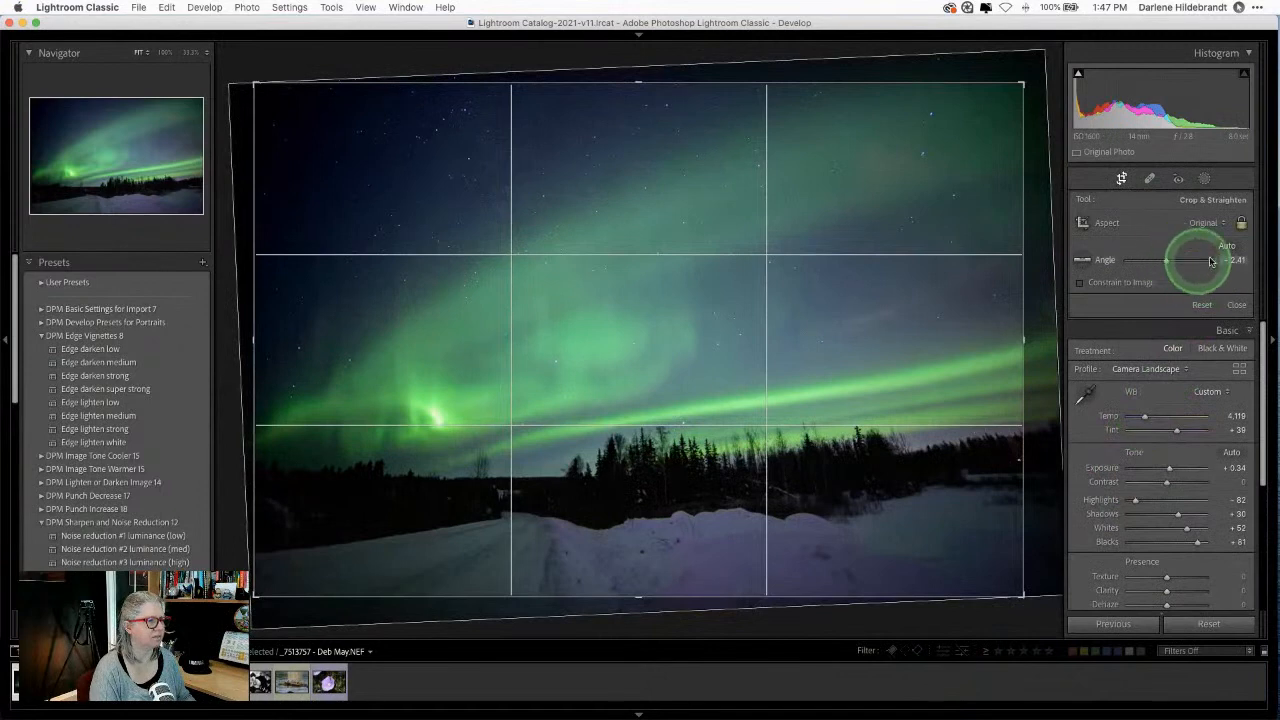
pyautogui.moveTo(1228, 261); pyautogui.dragTo(1237, 260)
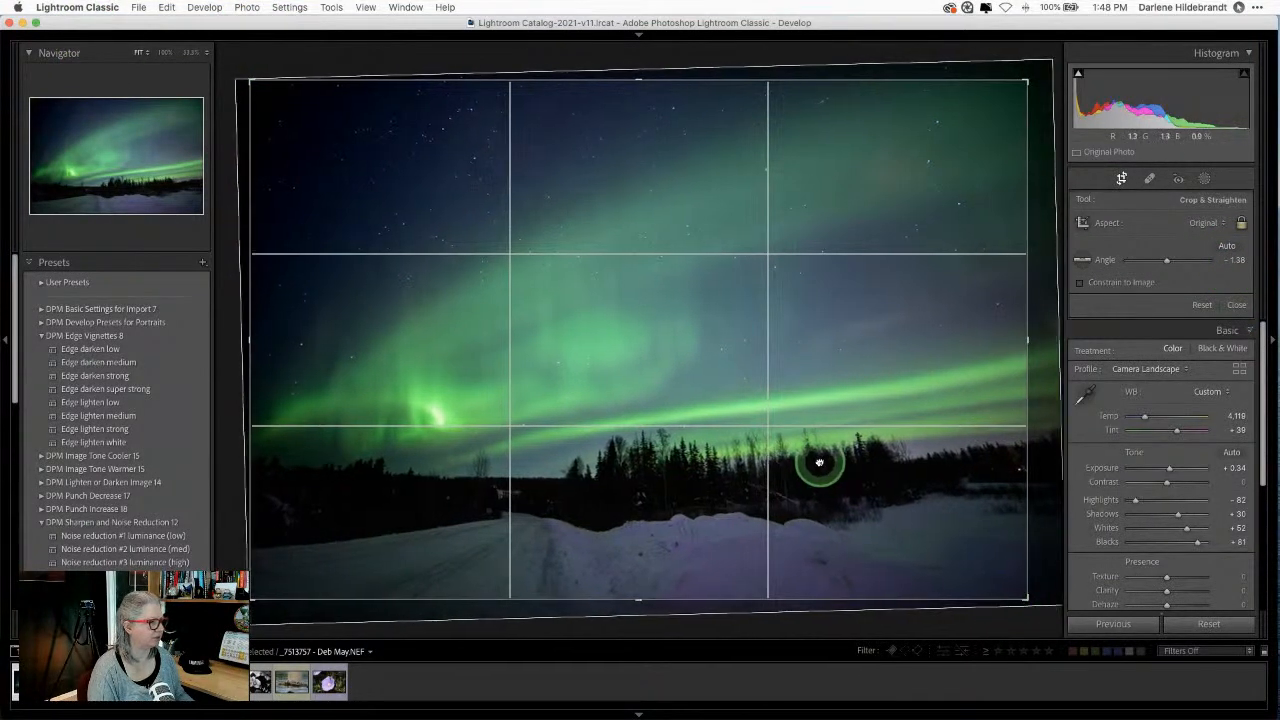
pyautogui.moveTo(817, 460); pyautogui.dragTo(812, 460)
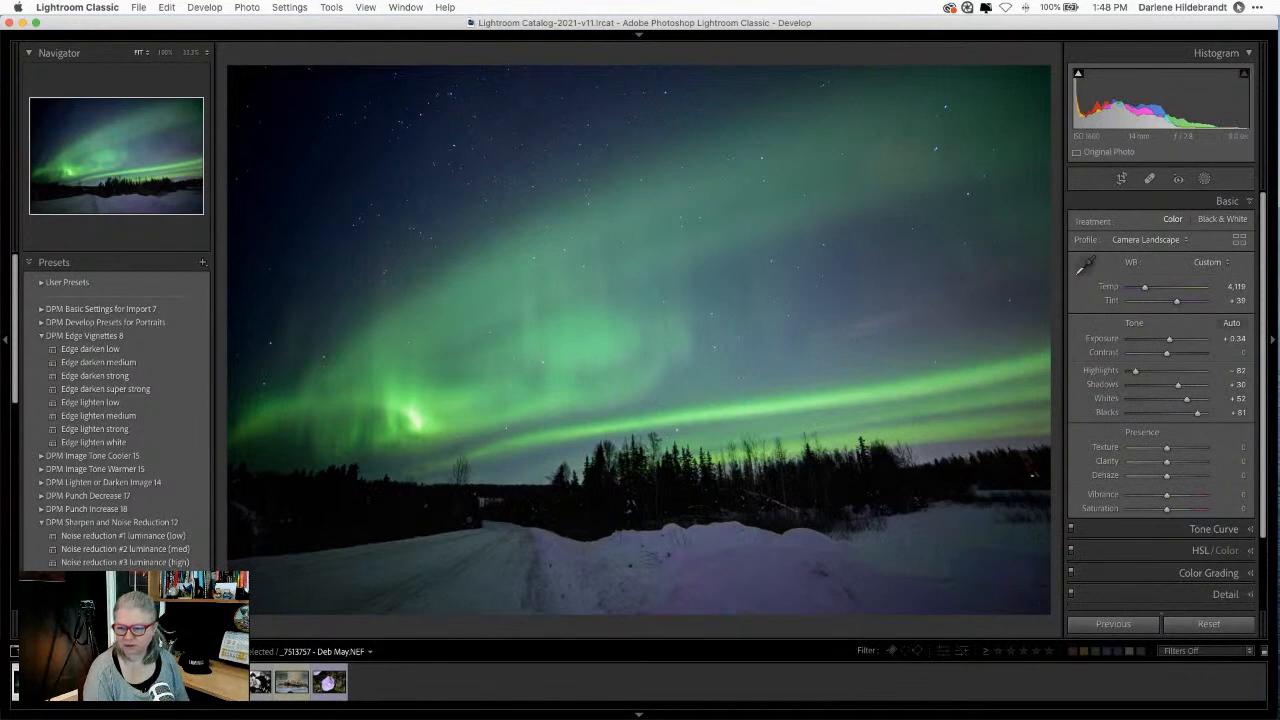
# Step: Copy all of the aurora photo's develop settings, both masks included, with Check All
pyautogui.press('super+shift+e')
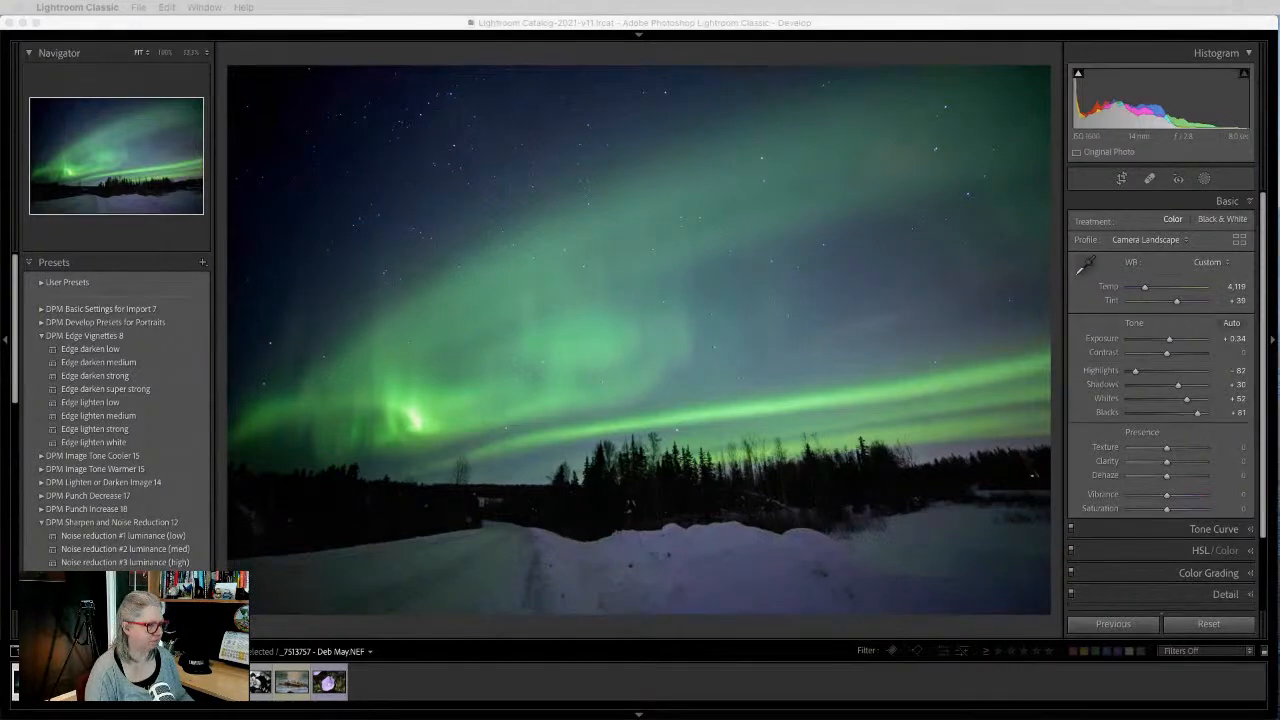
pyautogui.click(990, 629)
pyautogui.press('super+z')
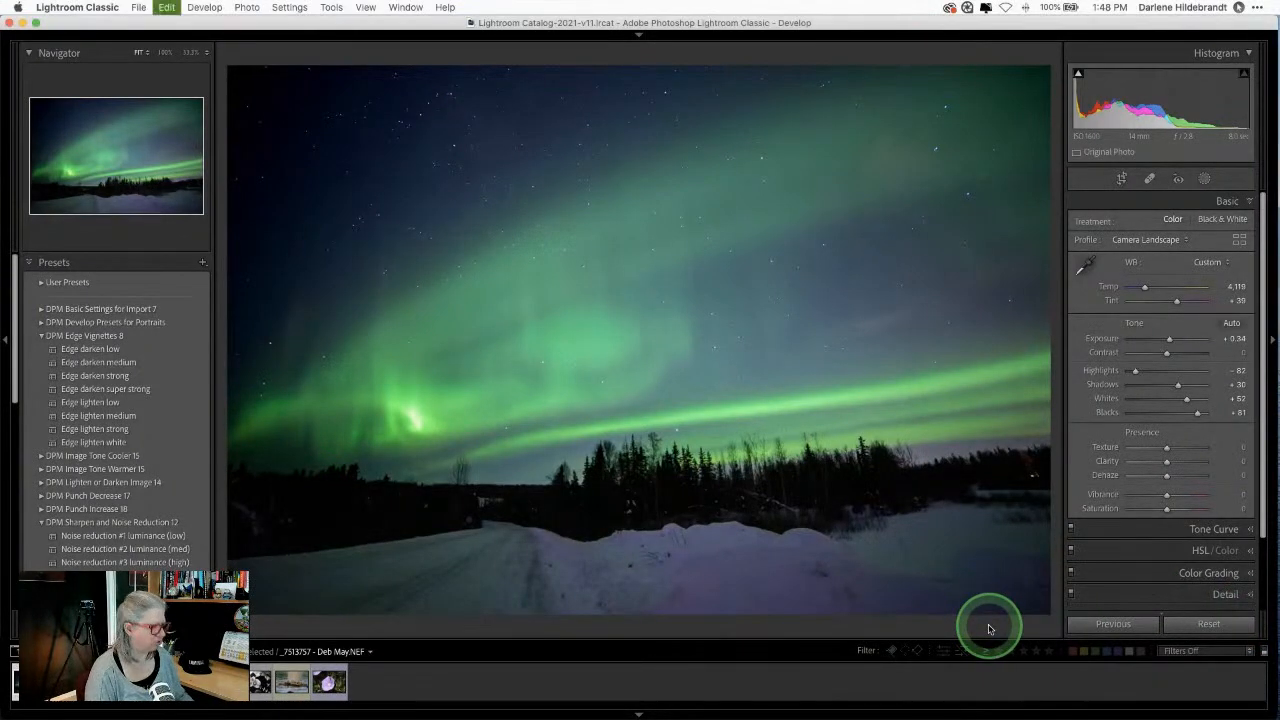
pyautogui.press('super+shift+c')
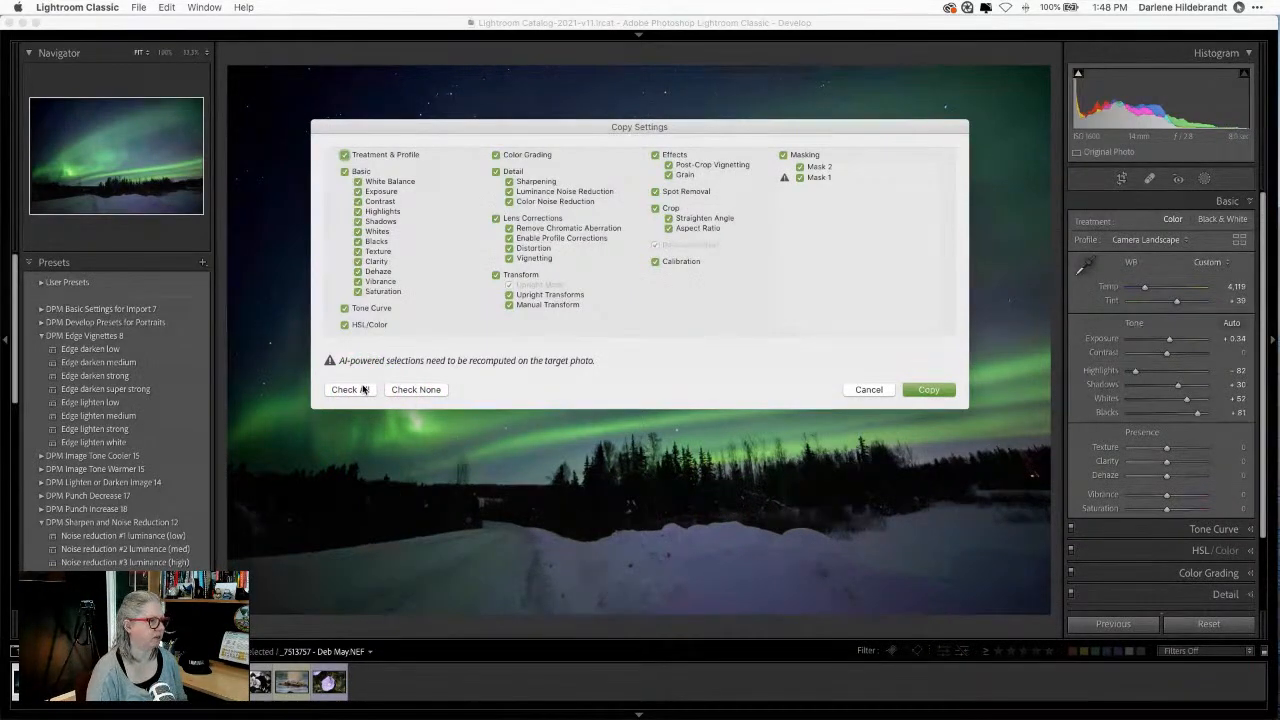
pyautogui.click(922, 389)
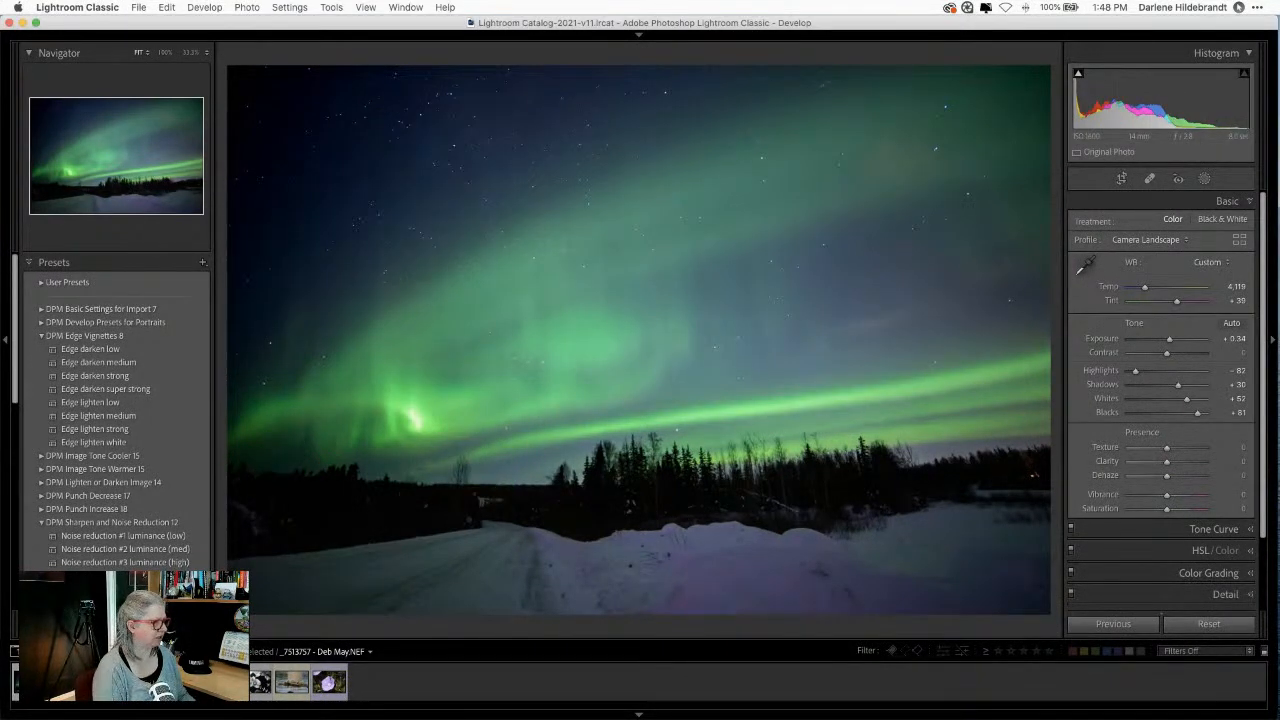
# Step: Move to the next aurora photo and undo the settings pasted onto it
pyautogui.press('Right')
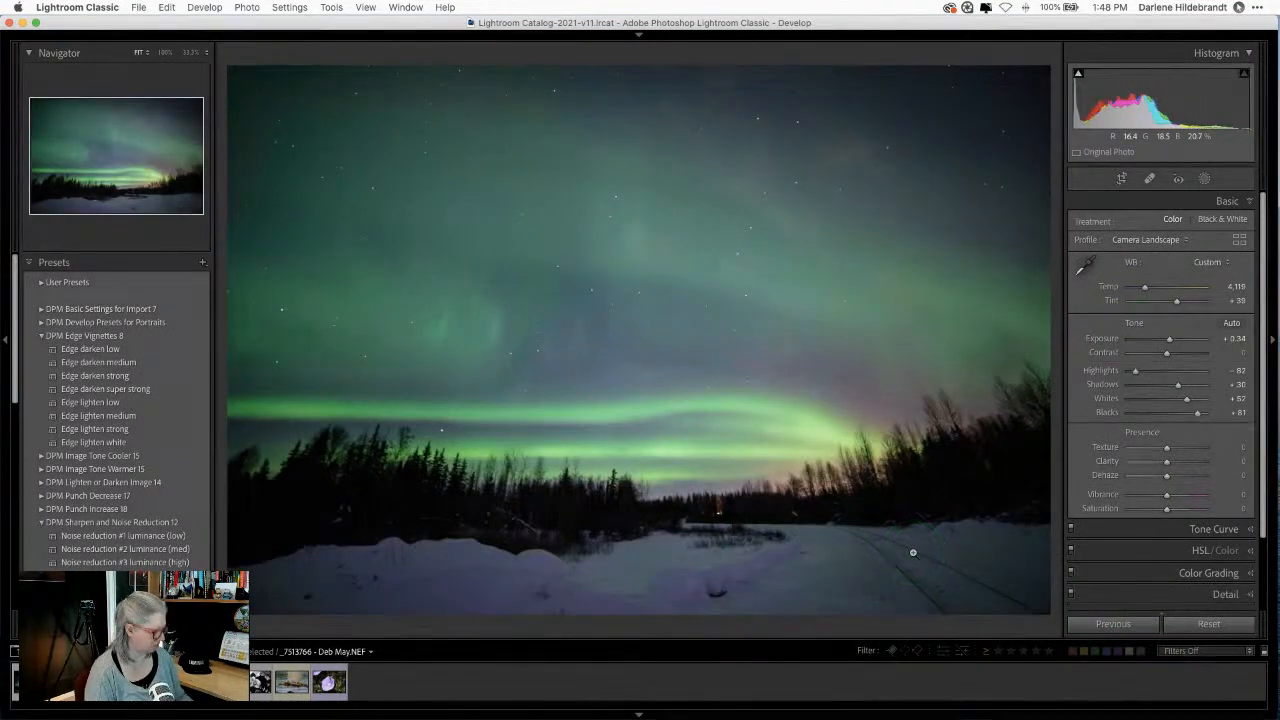
pyautogui.click(912, 552)
pyautogui.press('super+z')
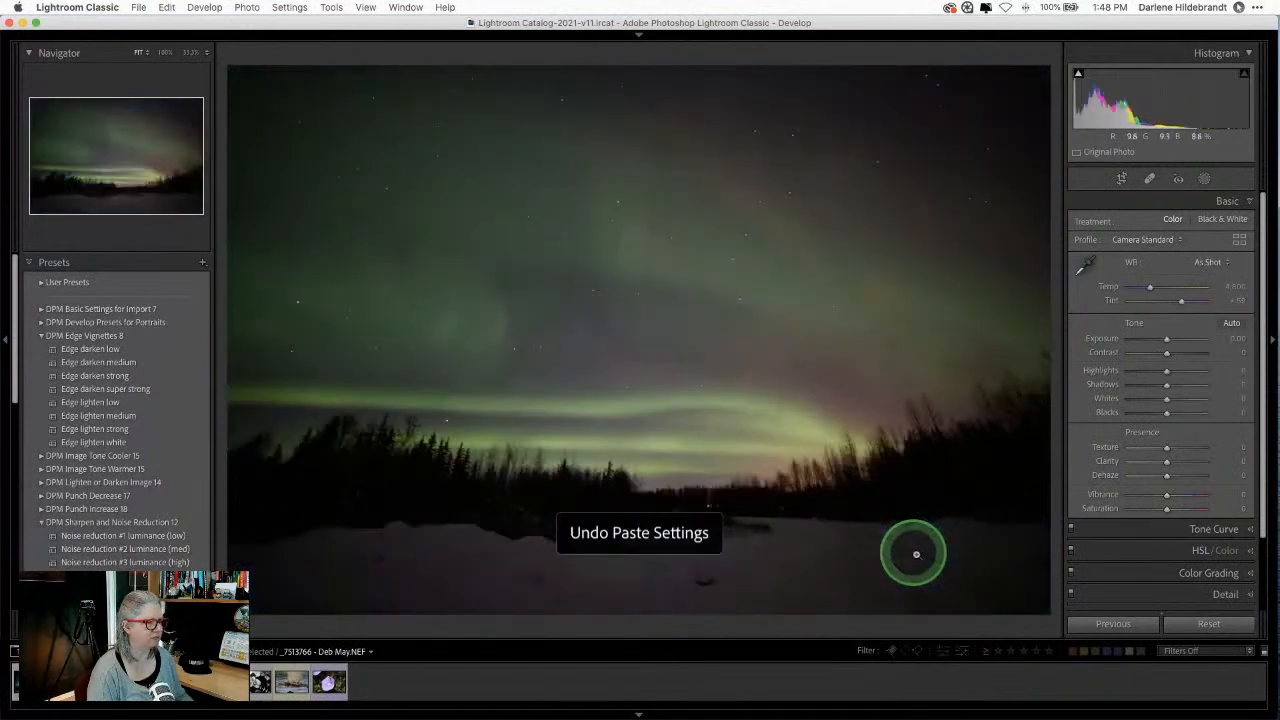
# Step: Reapply the previous photo's settings, undo them, then return to the first aurora photo
pyautogui.click(1110, 624)
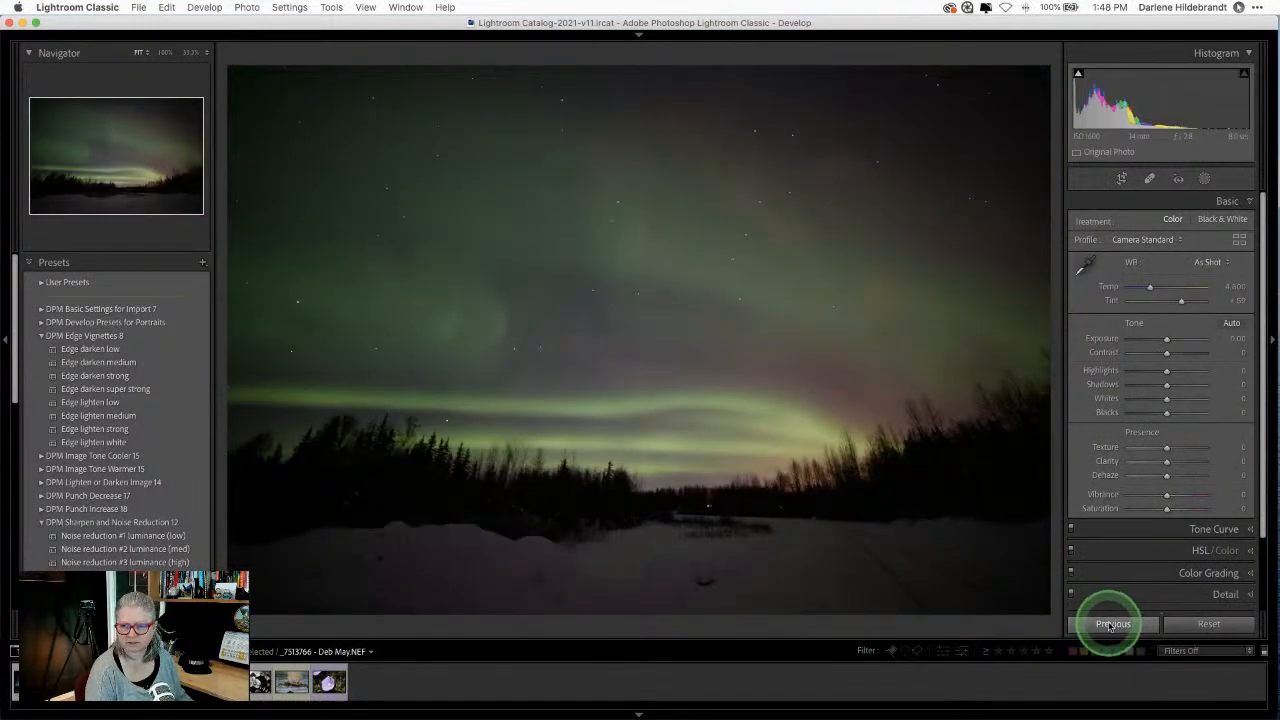
pyautogui.click(1116, 628)
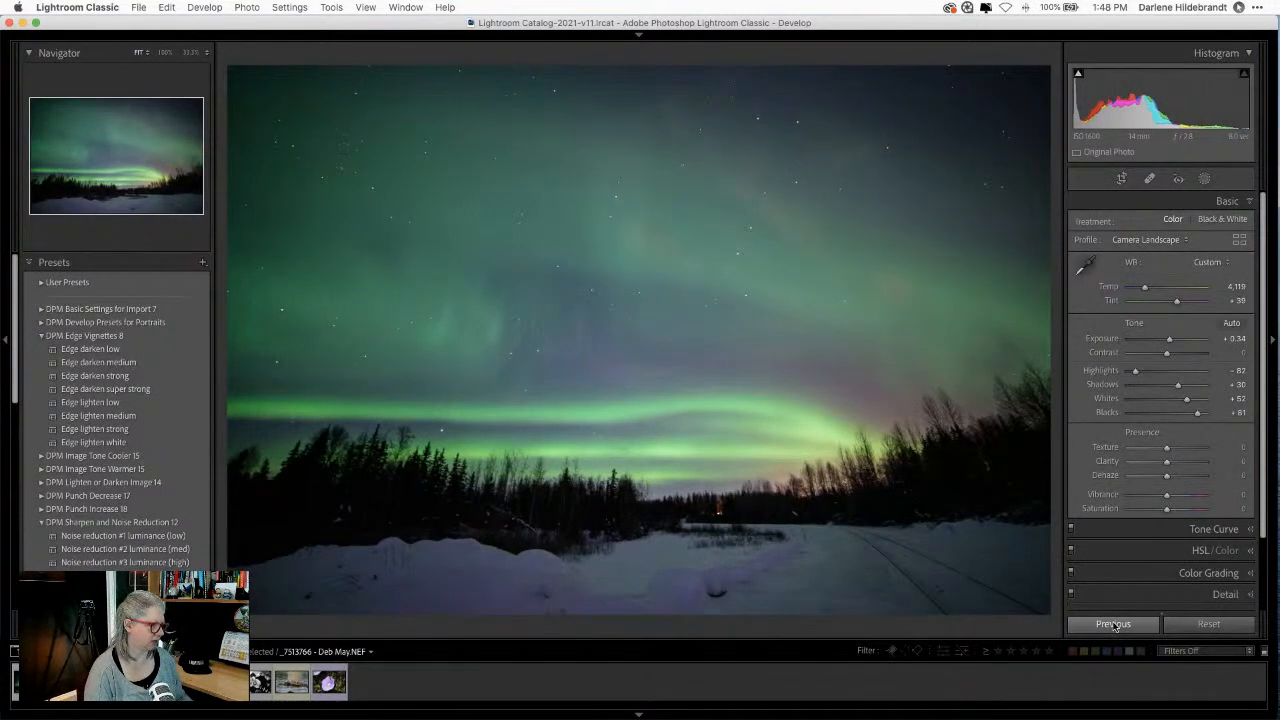
pyautogui.click(1112, 624)
pyautogui.press('super+z')
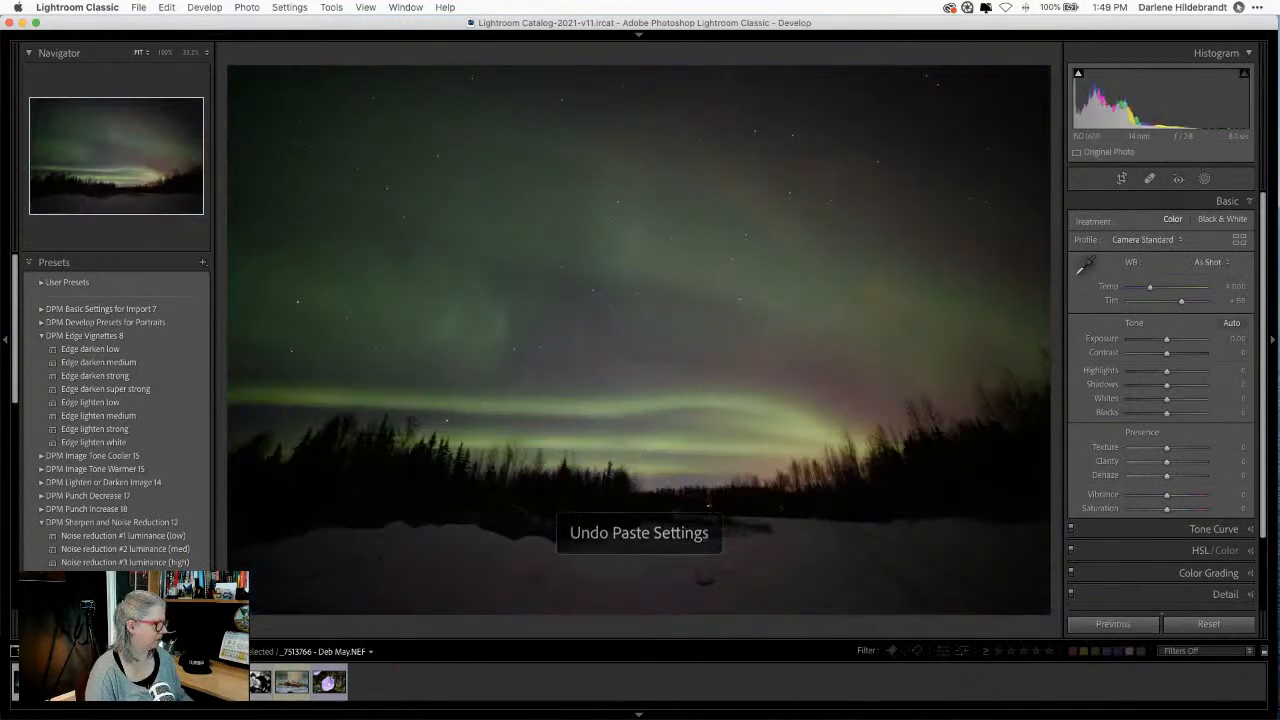
pyautogui.click(22, 678)
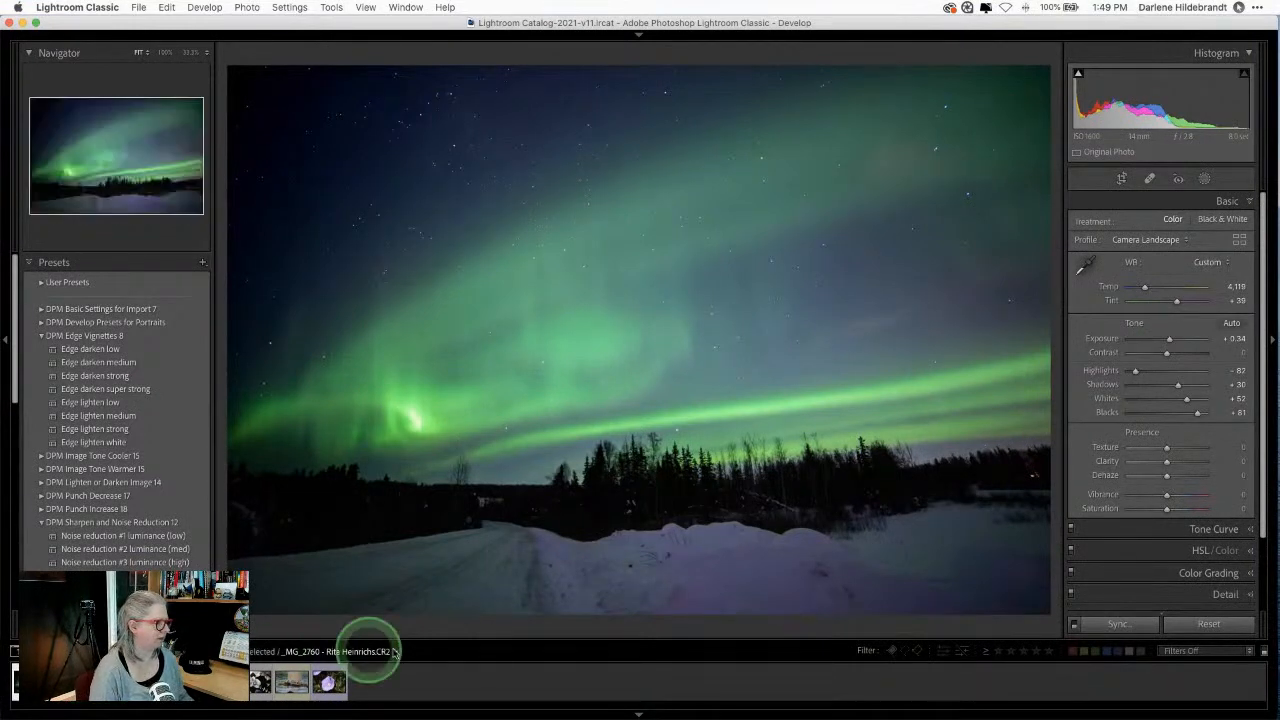
# Step: Enlarge the filmstrip, select the first three photos, and synchronize the aurora settings onto them
pyautogui.moveTo(546, 636); pyautogui.dragTo(545, 600)
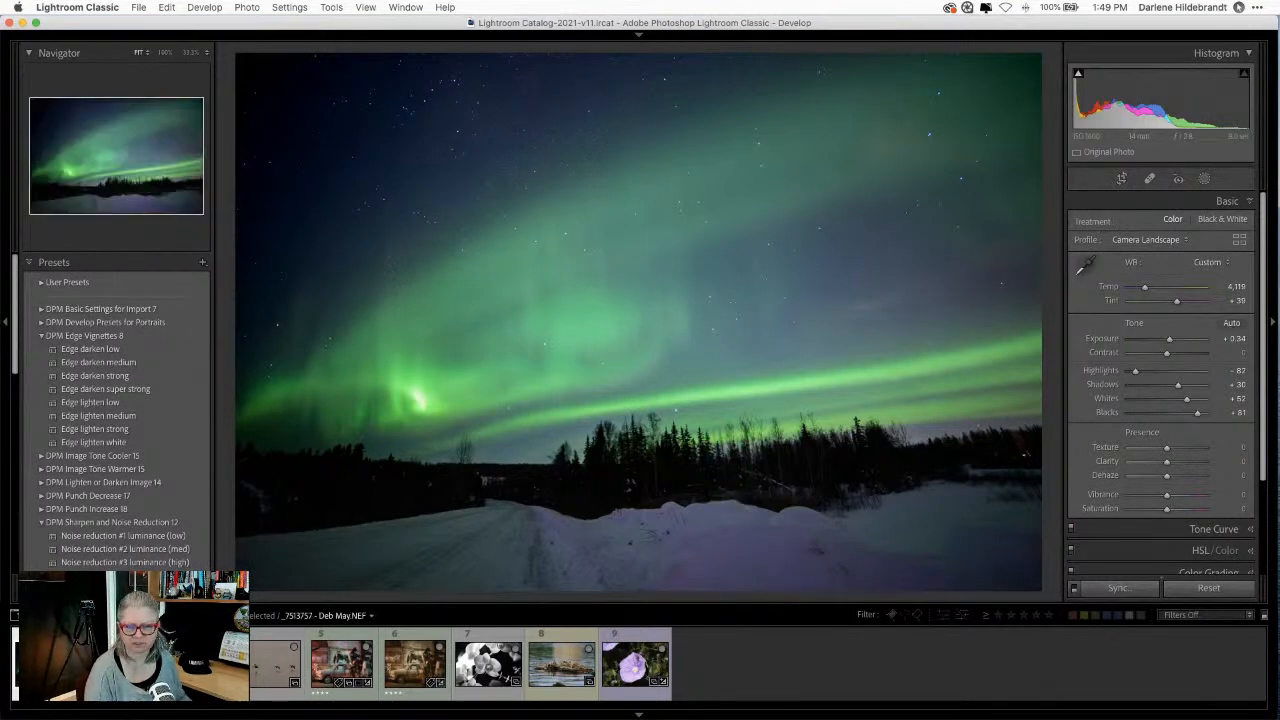
pyautogui.click(1119, 588)
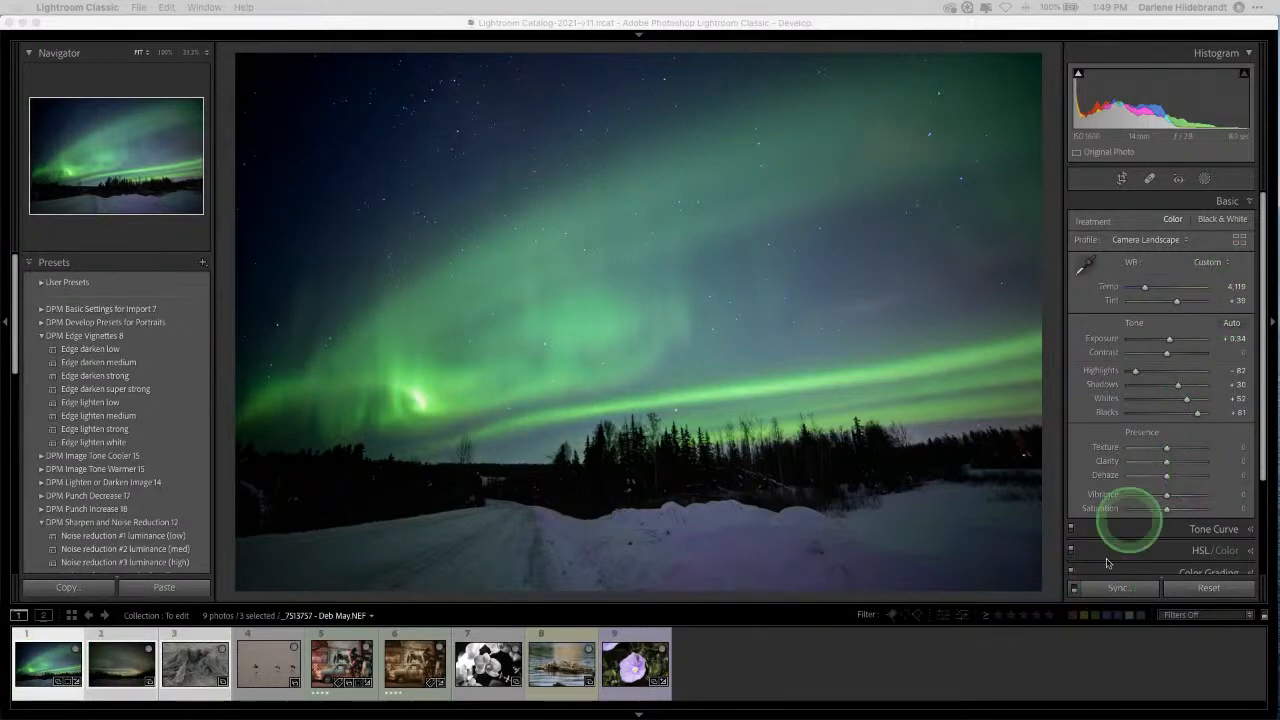
pyautogui.click(1118, 588)
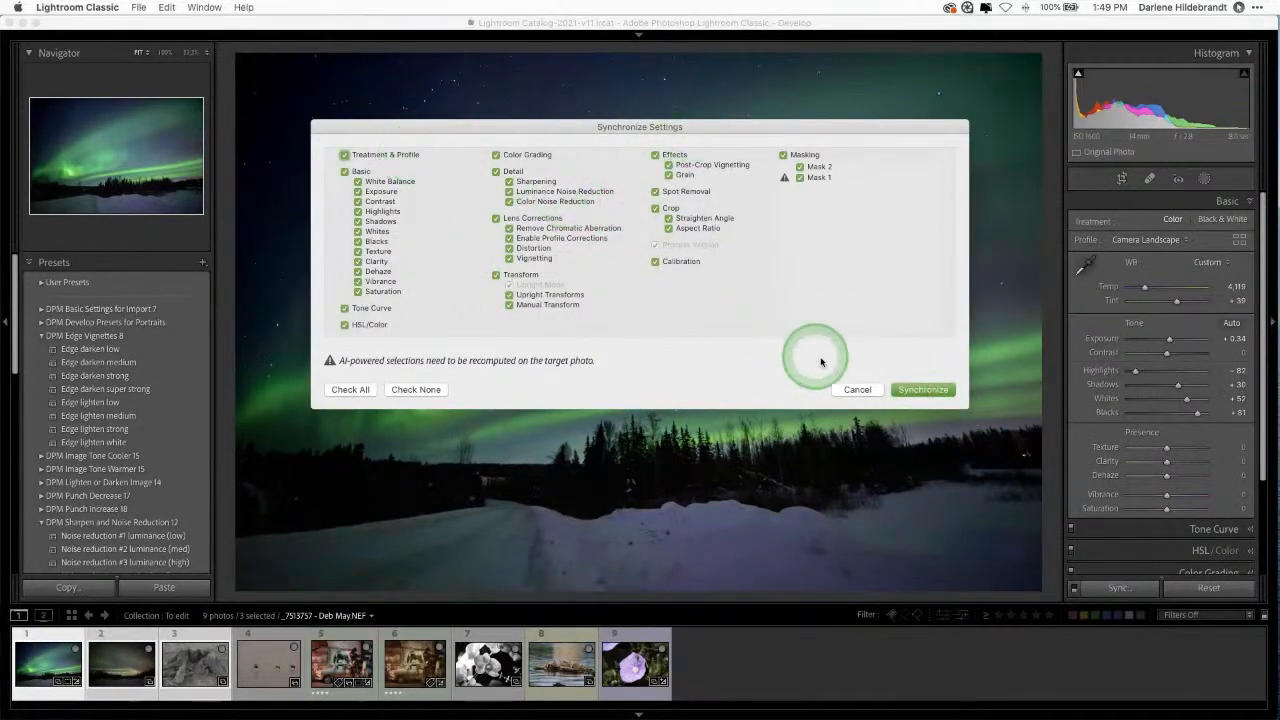
pyautogui.click(915, 390)
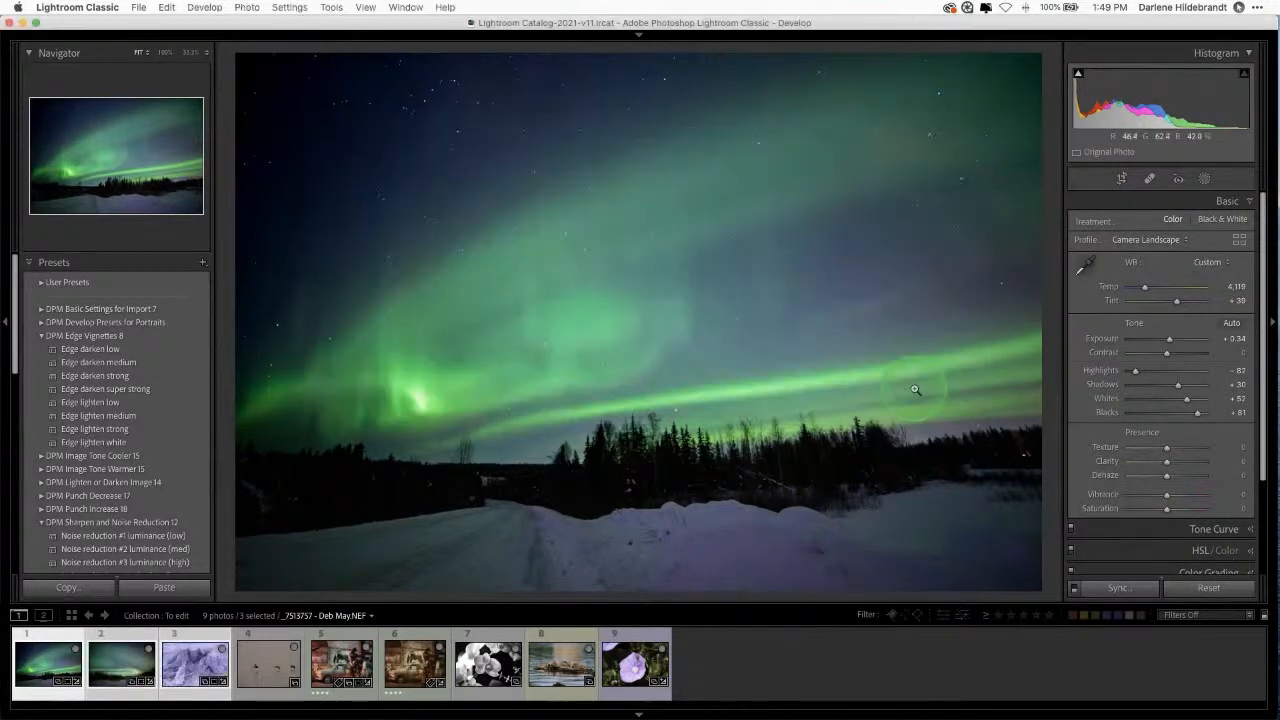
# Step: Review the synced photos and reset the driftwood stump photo to its original state
pyautogui.press('Right')
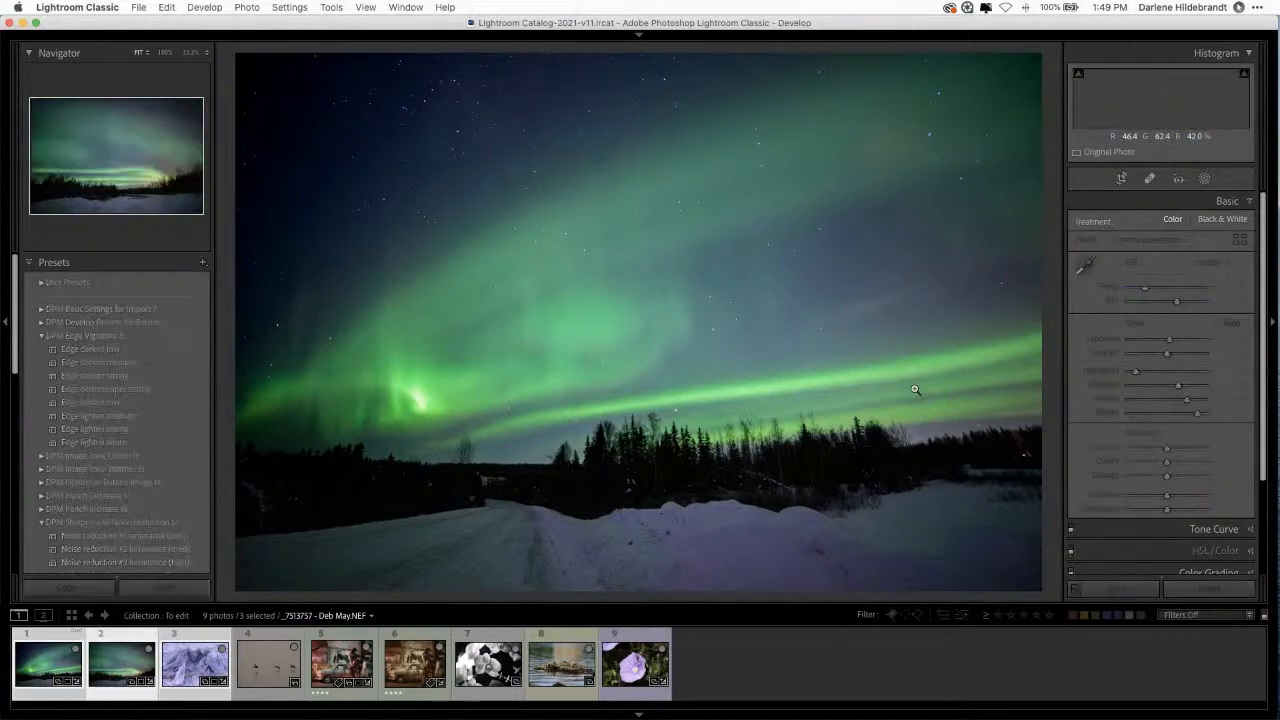
pyautogui.press('Right')
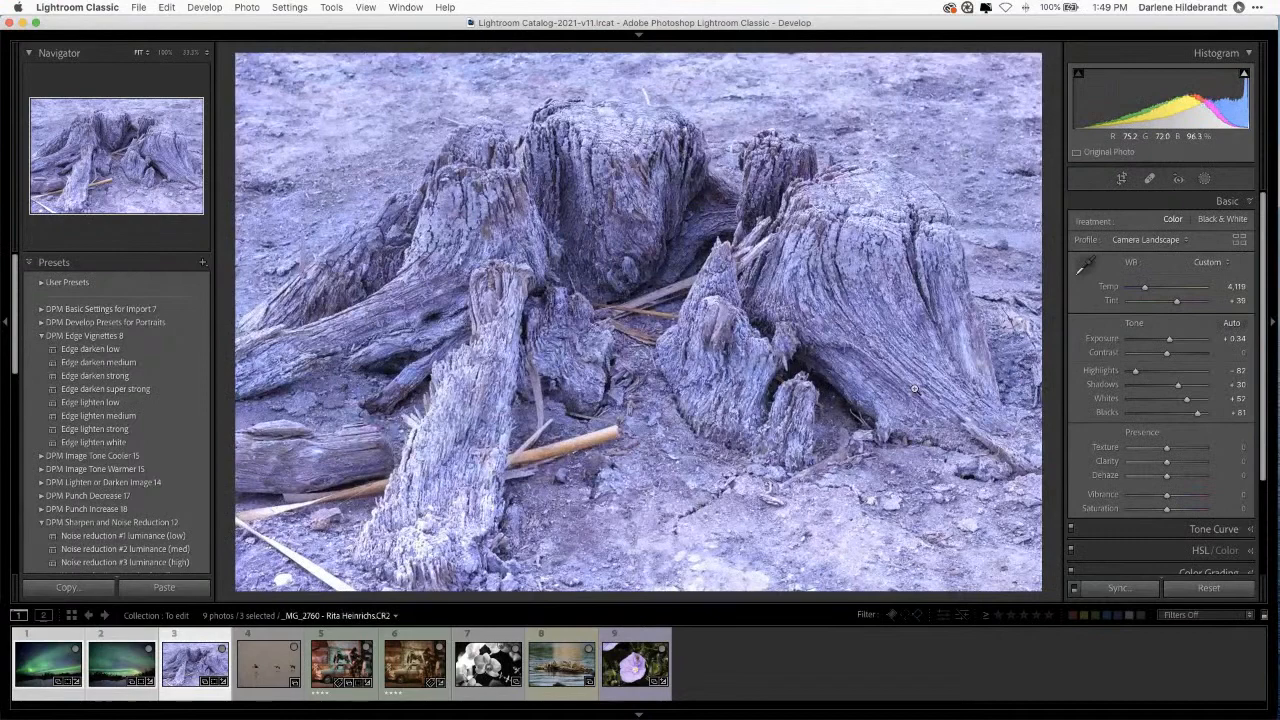
pyautogui.press('Left')
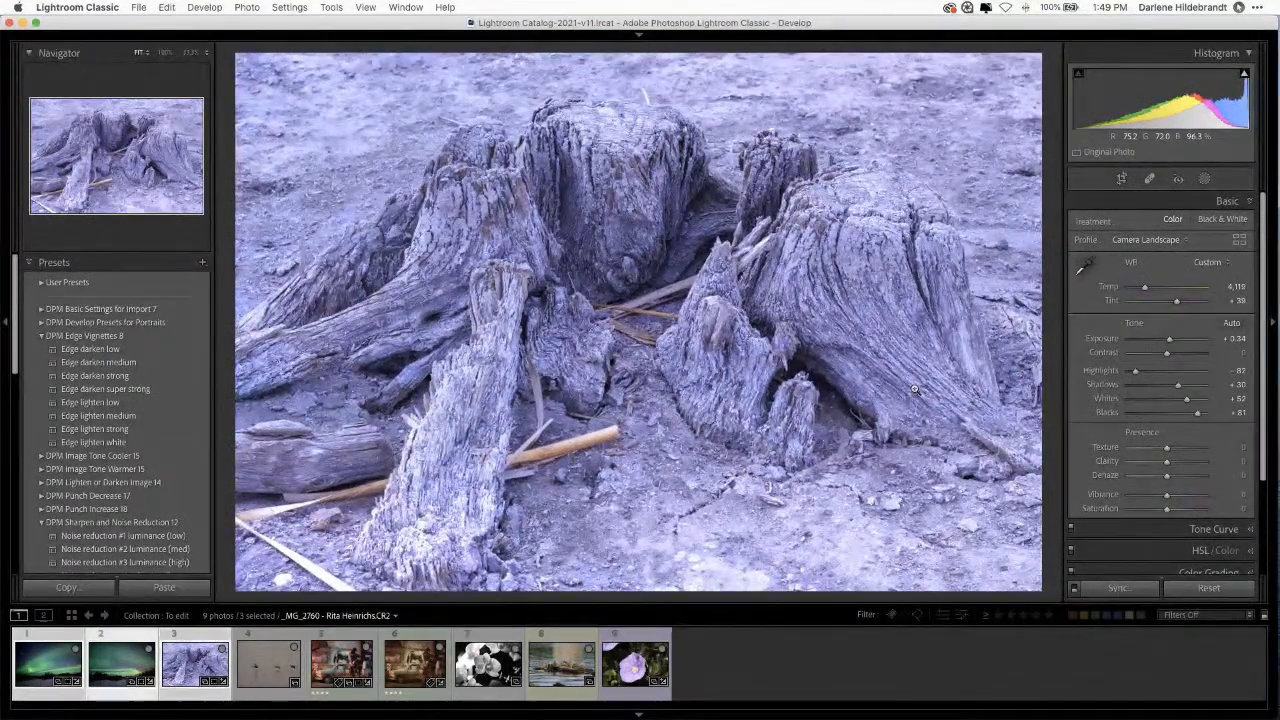
pyautogui.press('Left')
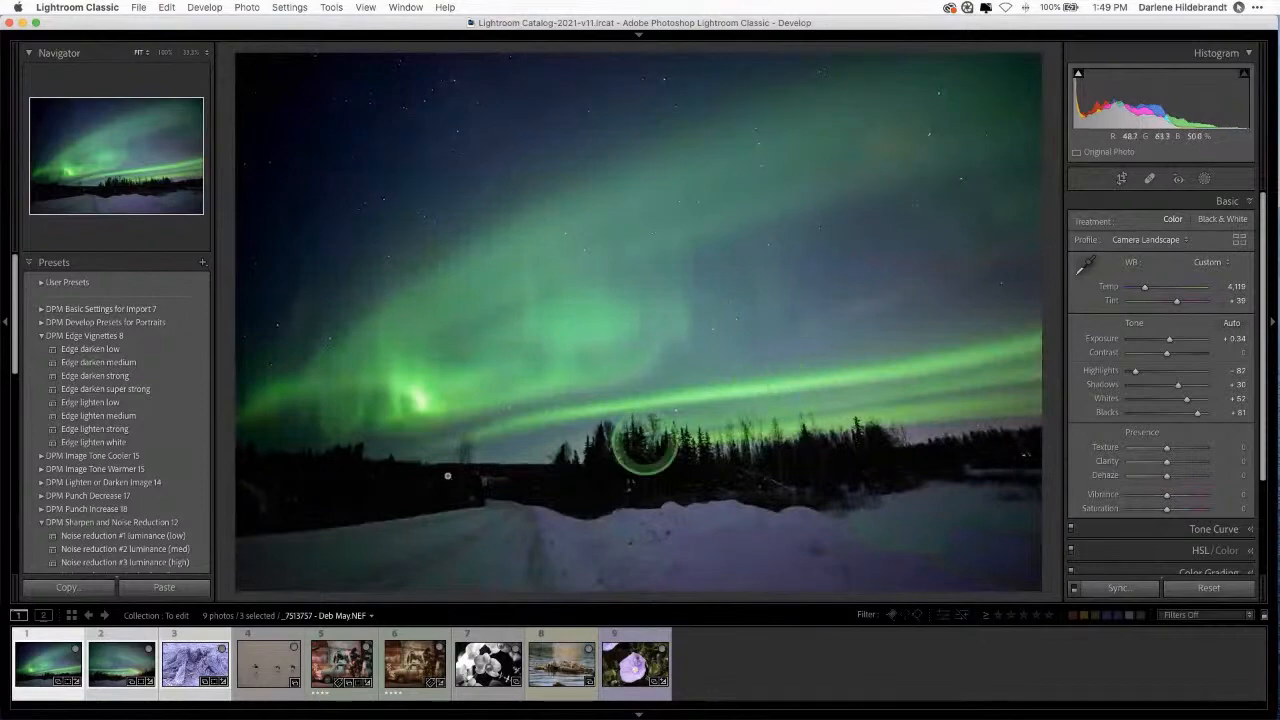
pyautogui.click(205, 655)
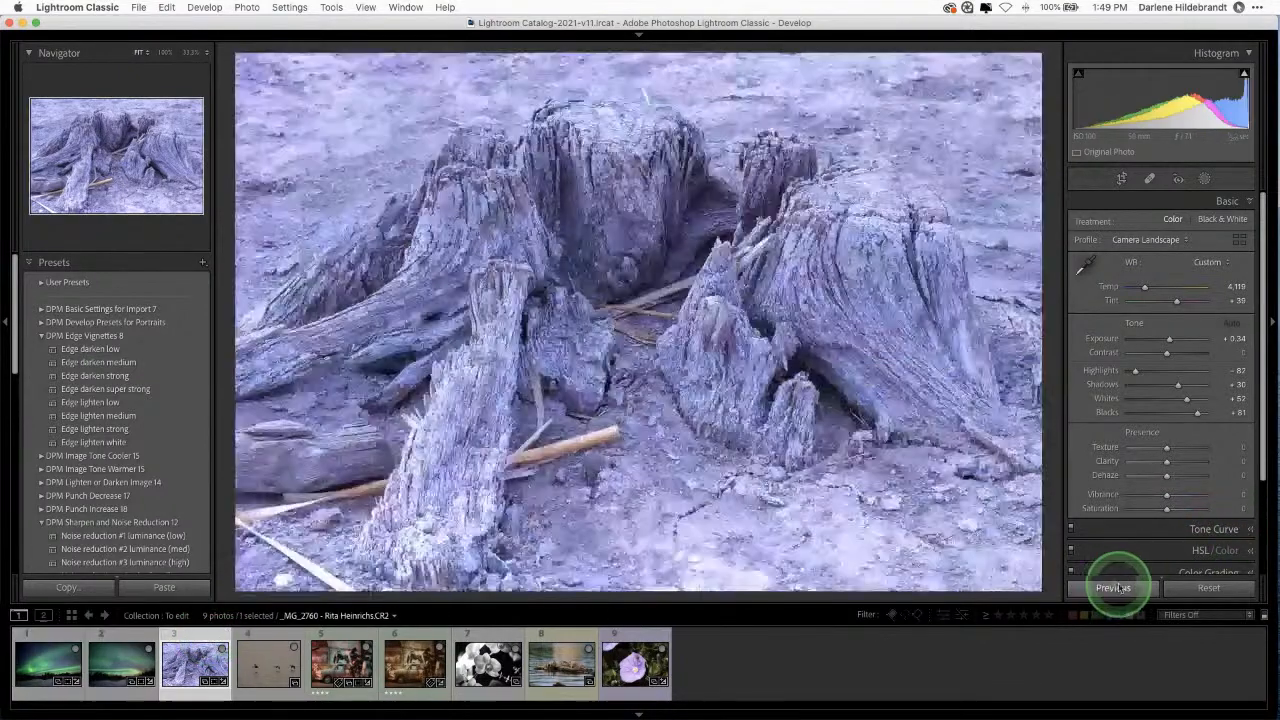
pyautogui.click(1220, 590)
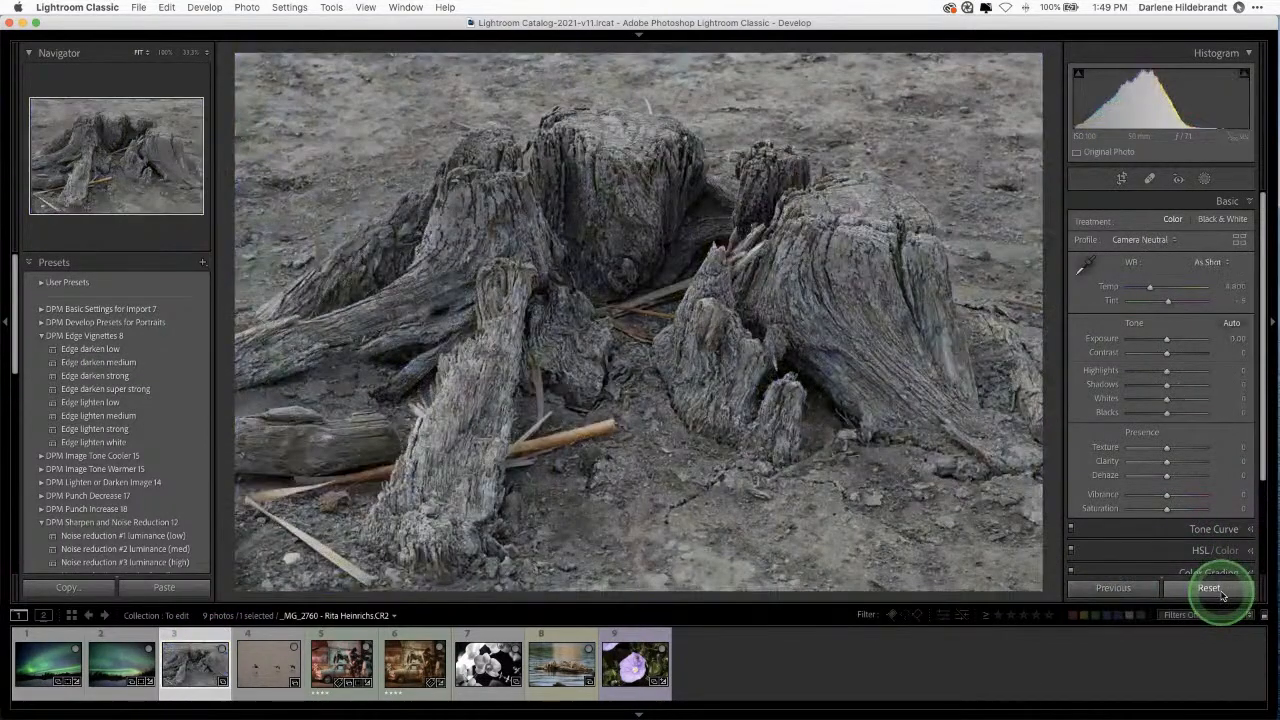
# Step: Select the second aurora photo, compare before and after, and show its masks
pyautogui.click(122, 648)
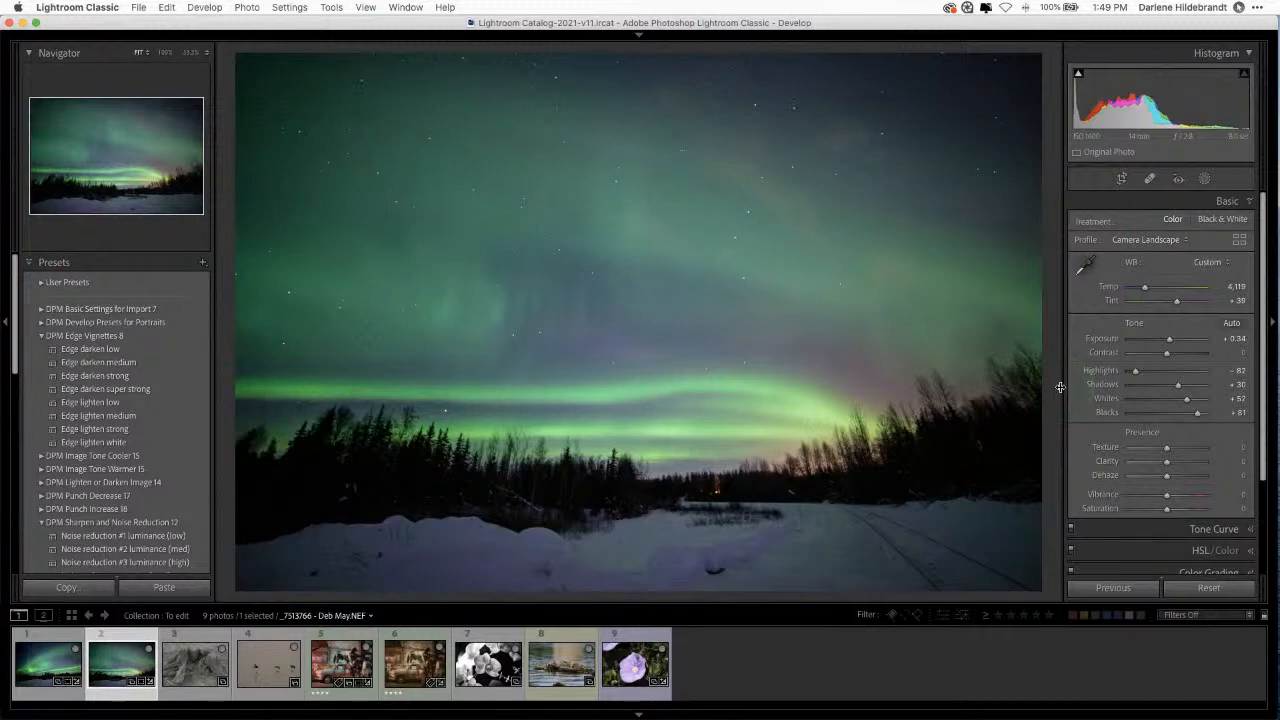
pyautogui.press('\\')
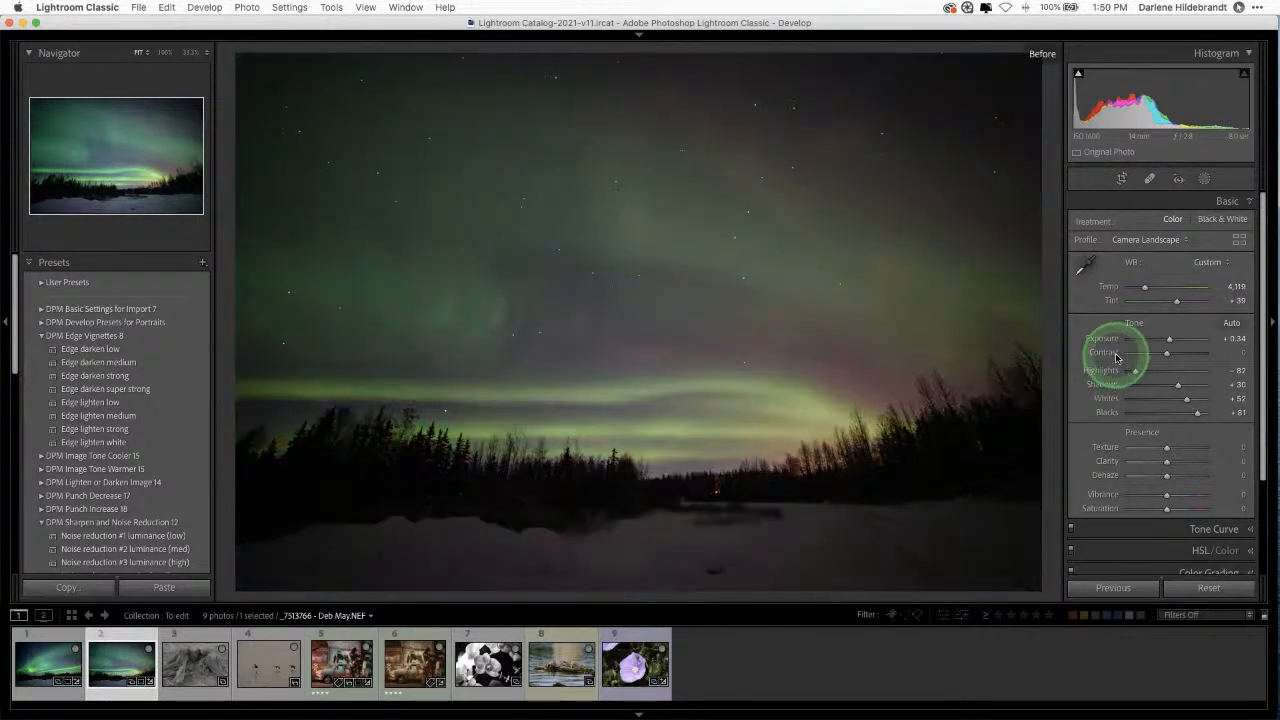
pyautogui.press('\\')
pyautogui.press('\\')
pyautogui.press('\\')
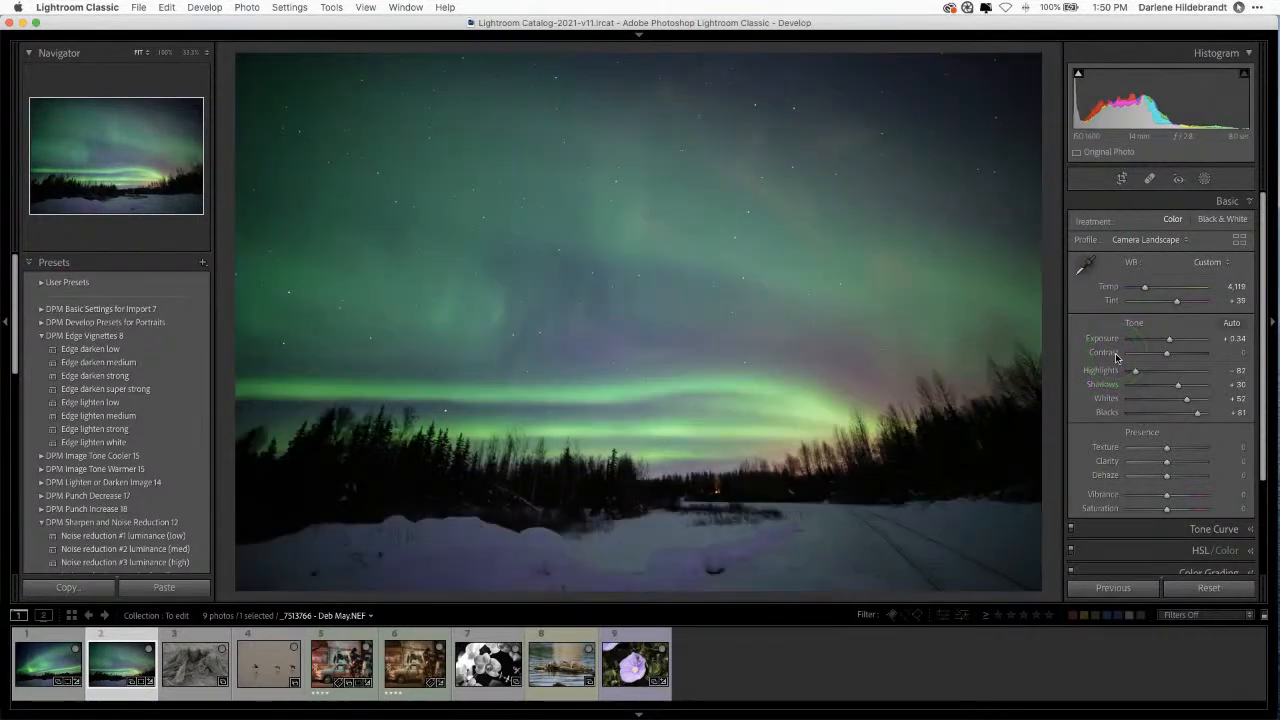
pyautogui.click(1204, 178)
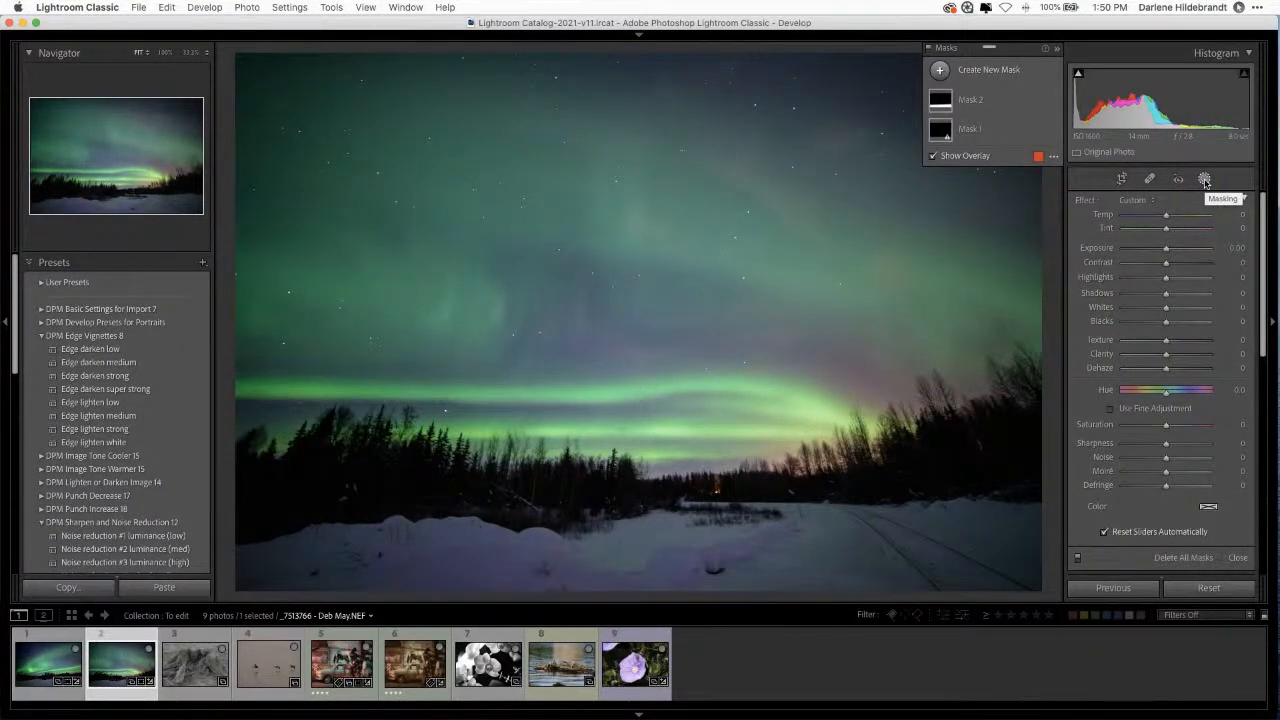
# Step: Update Sky 1 in Mask 1 to recompute the sky for this photo, then close masking
pyautogui.click(945, 145)
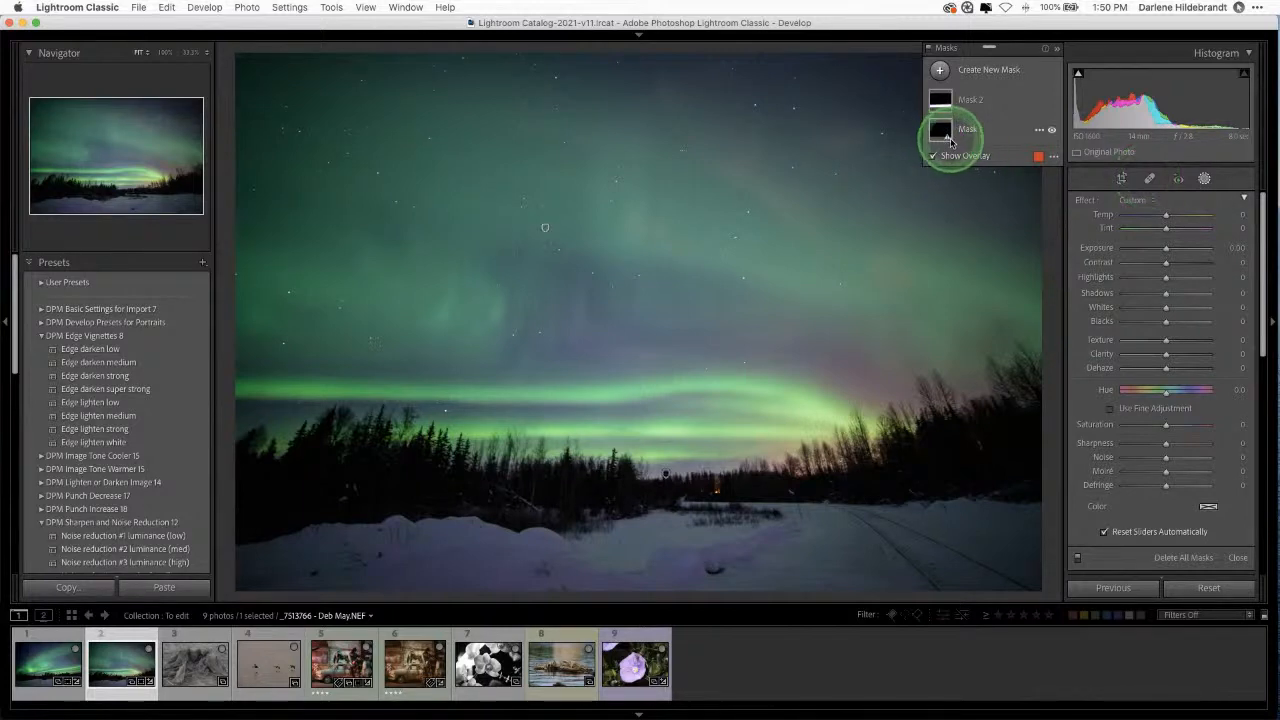
pyautogui.click(1004, 133)
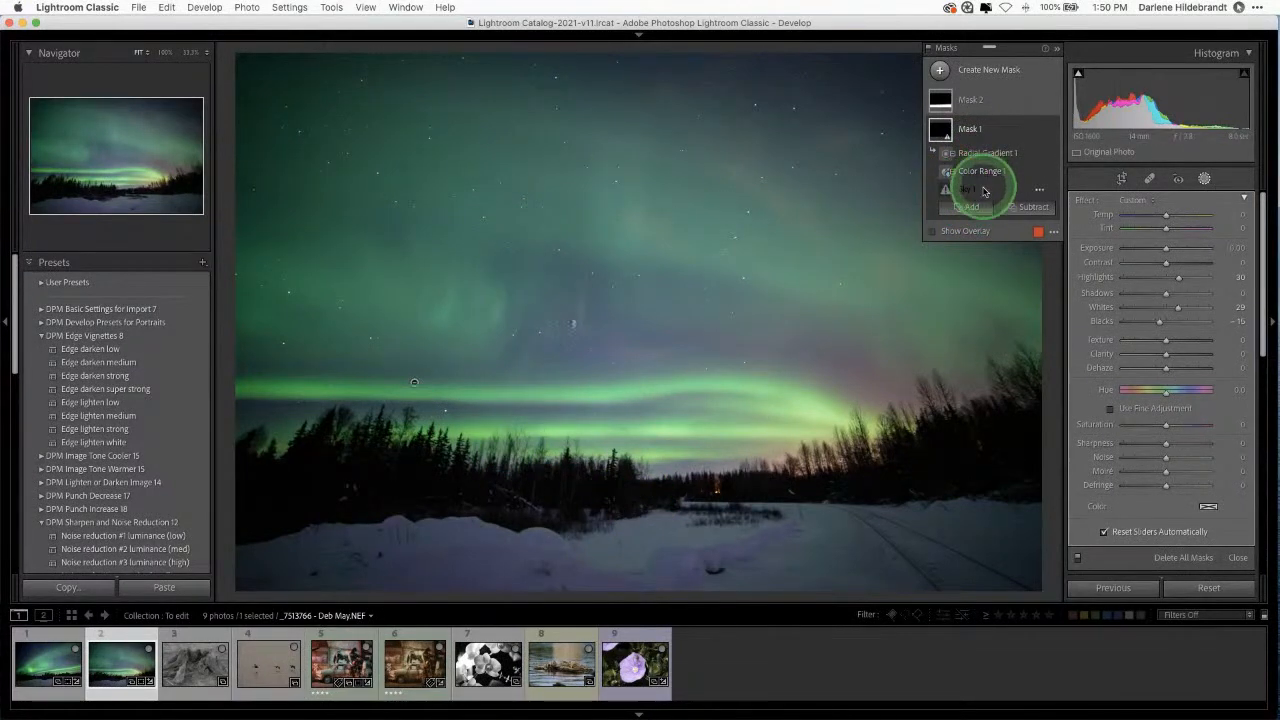
pyautogui.click(986, 191)
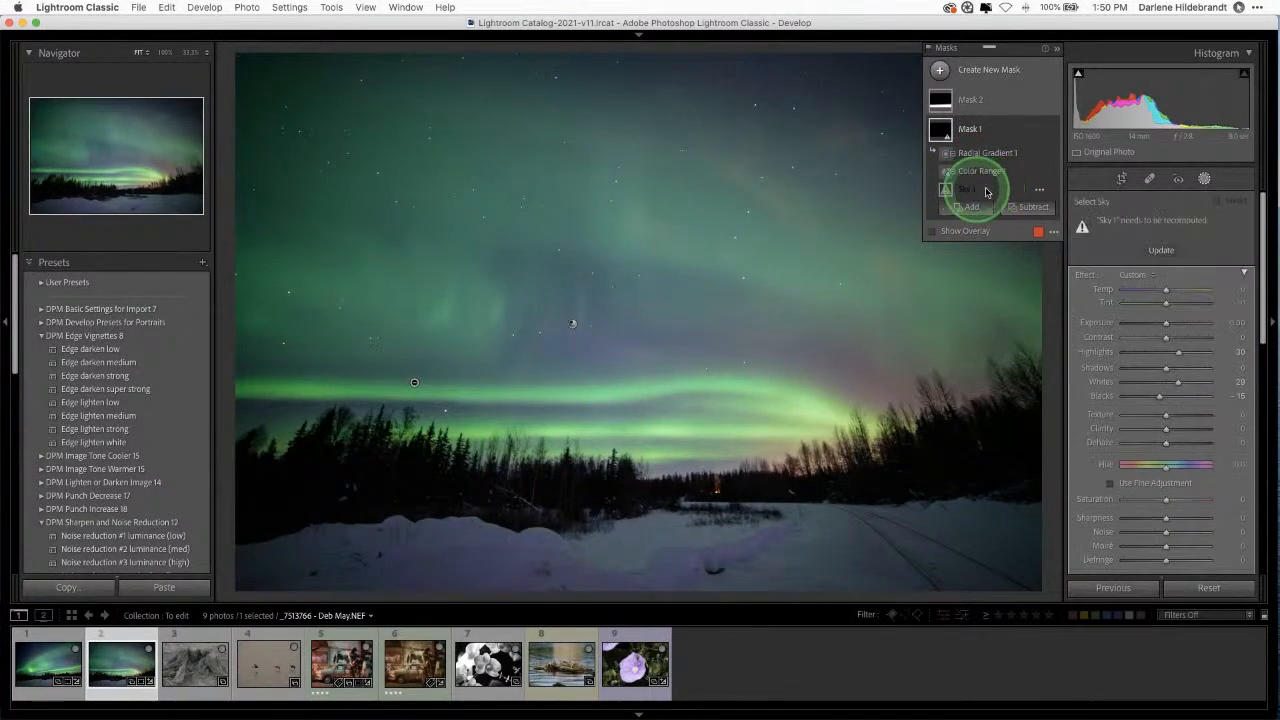
pyautogui.click(1162, 251)
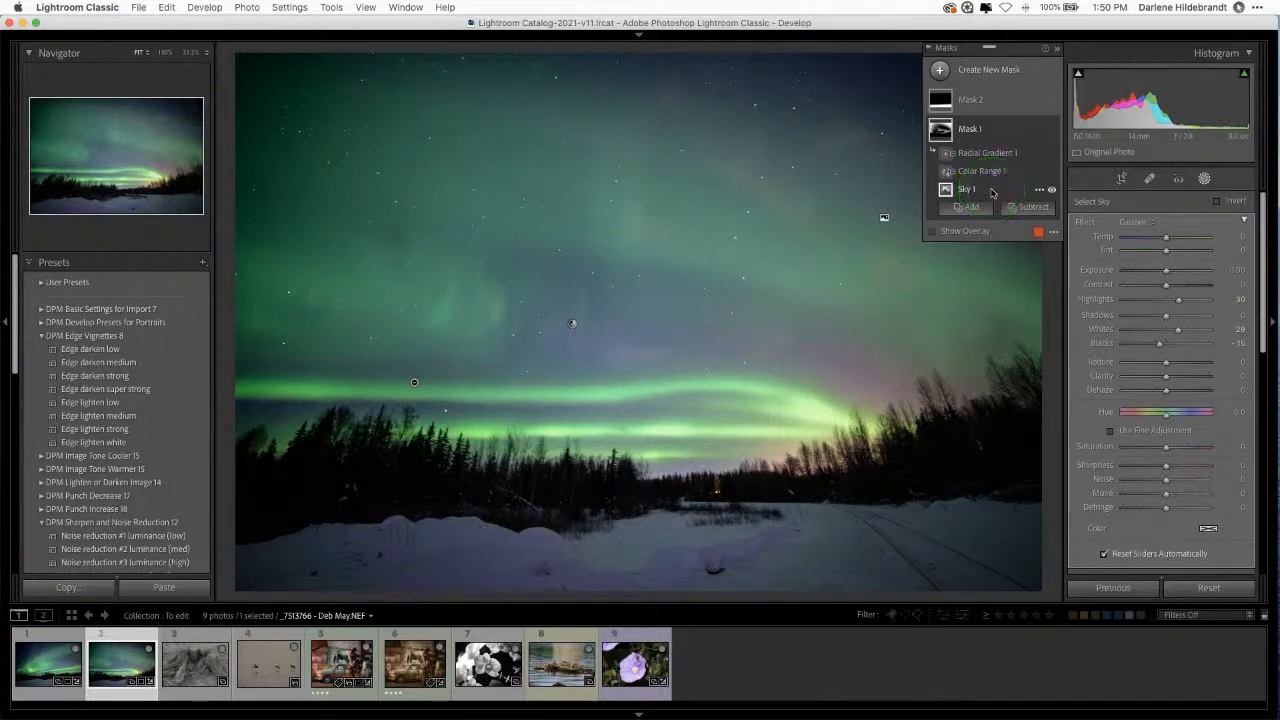
pyautogui.click(1204, 178)
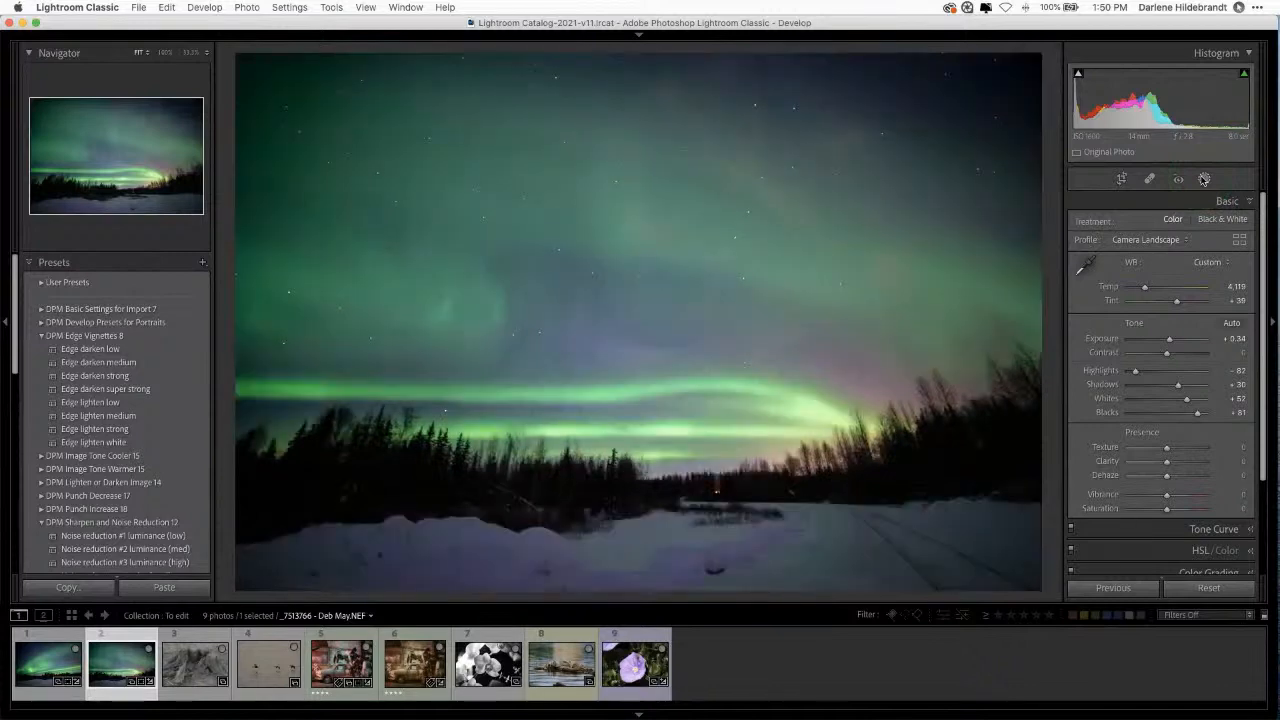
# Step: Nudge the white balance to Temp 4,183 and Tint +24, comparing against the original
pyautogui.press('\\')
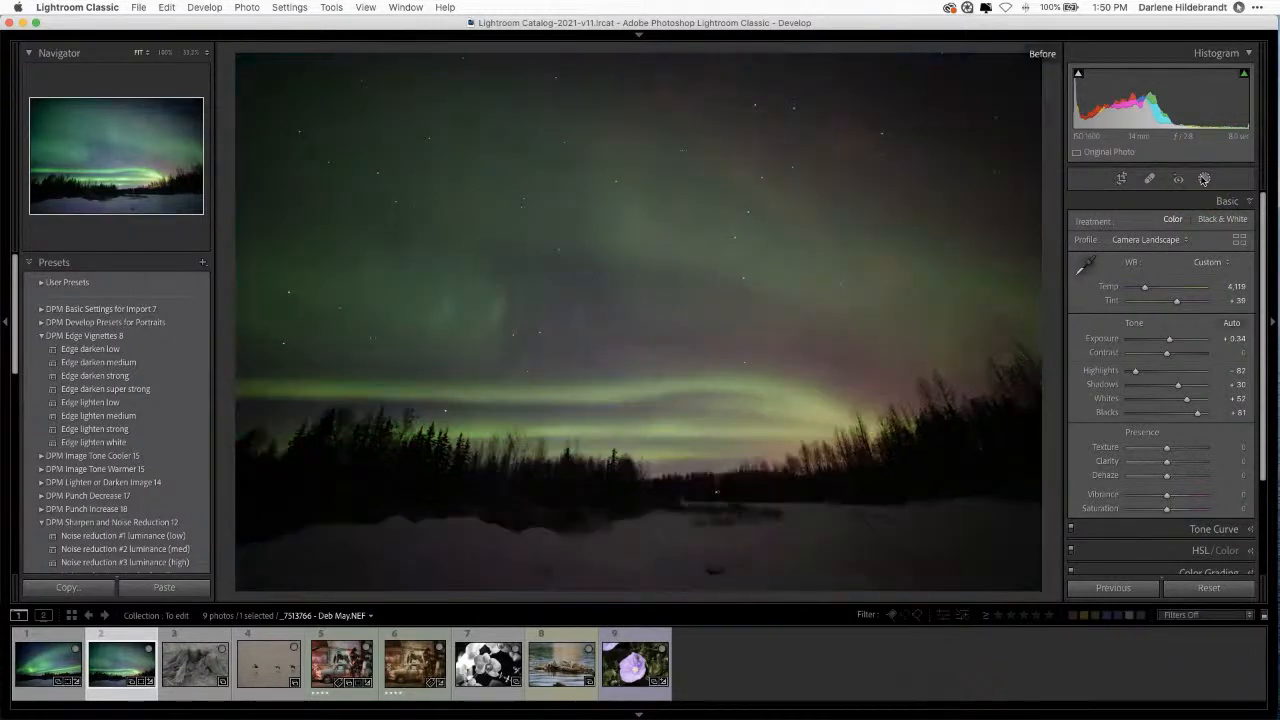
pyautogui.press('\\')
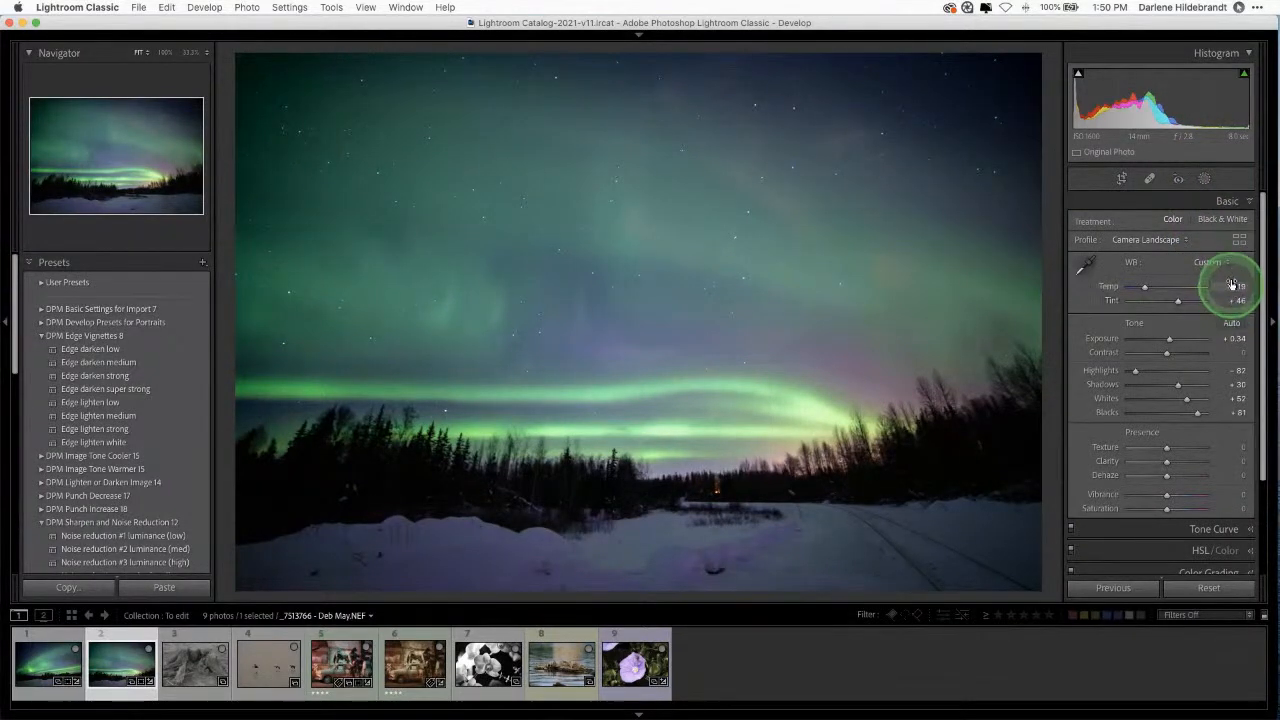
pyautogui.moveTo(1226, 287)
pyautogui.mouseDown()
pyautogui.moveTo(1221, 303)
pyautogui.moveTo(1234, 302)
pyautogui.moveTo(1212, 301)
pyautogui.moveTo(1226, 302)
pyautogui.mouseUp()
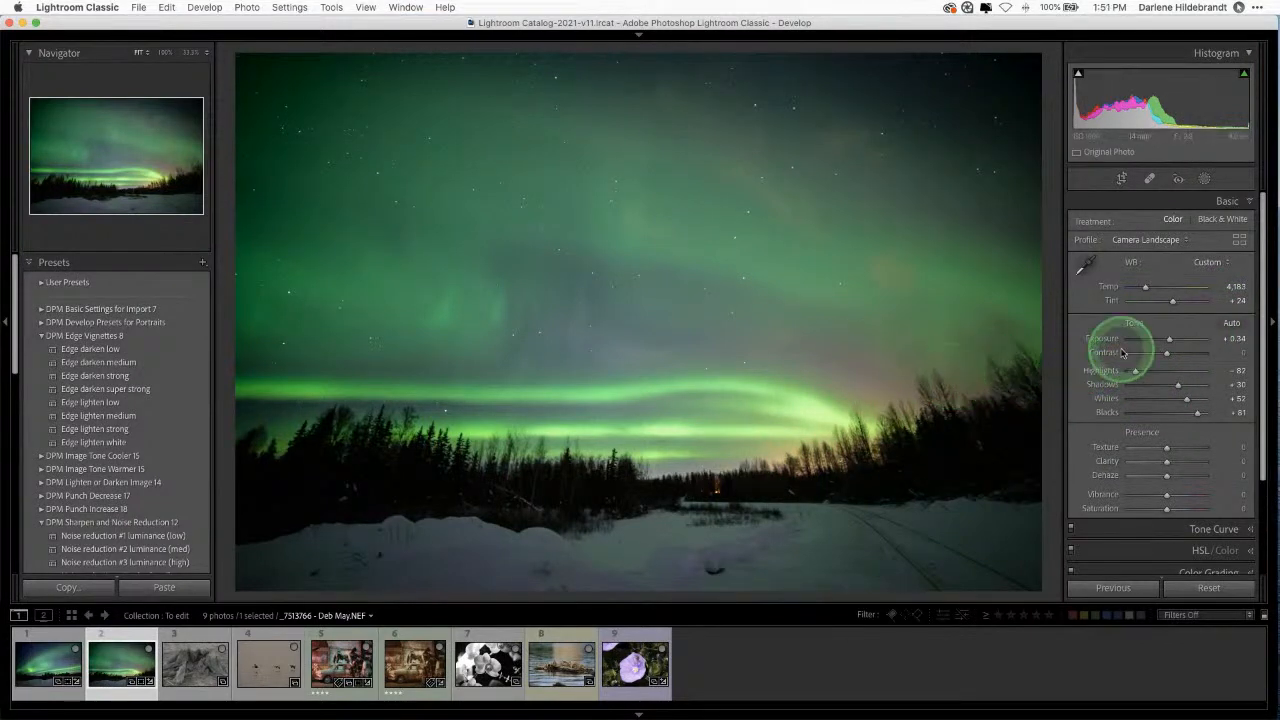
pyautogui.press('\\')
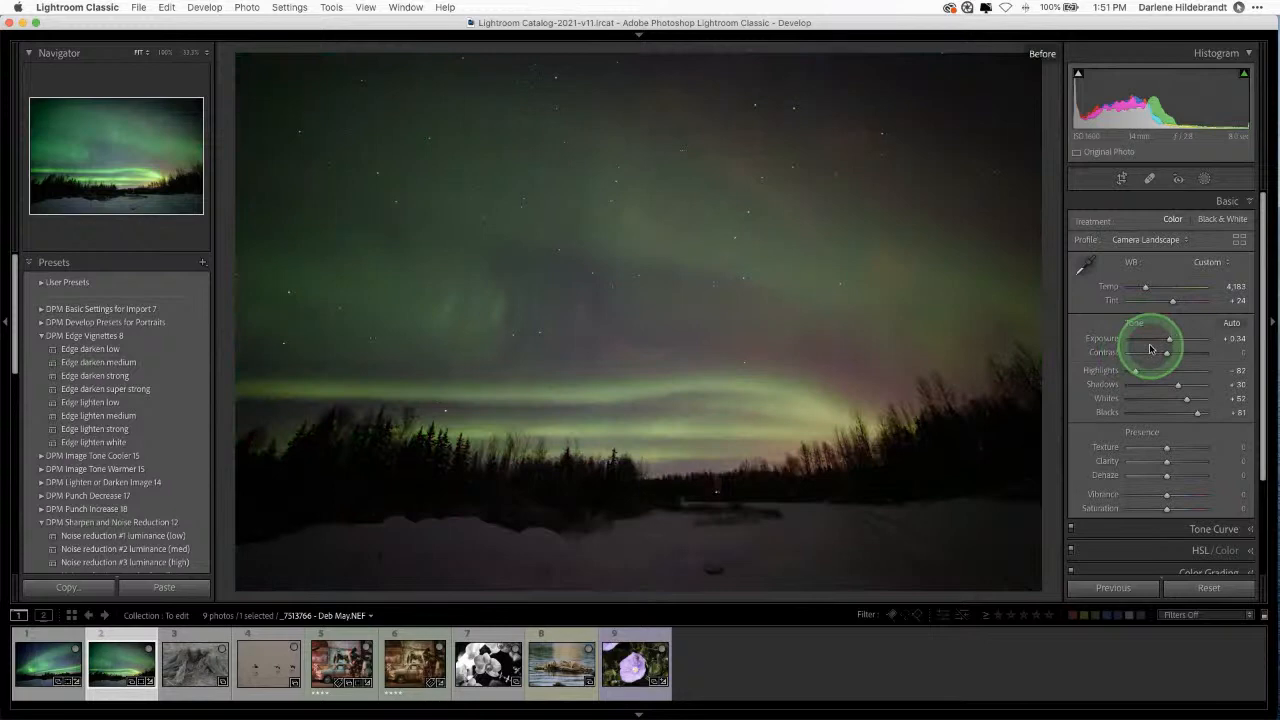
pyautogui.press('\\')
pyautogui.press('\\')
pyautogui.press('\\')
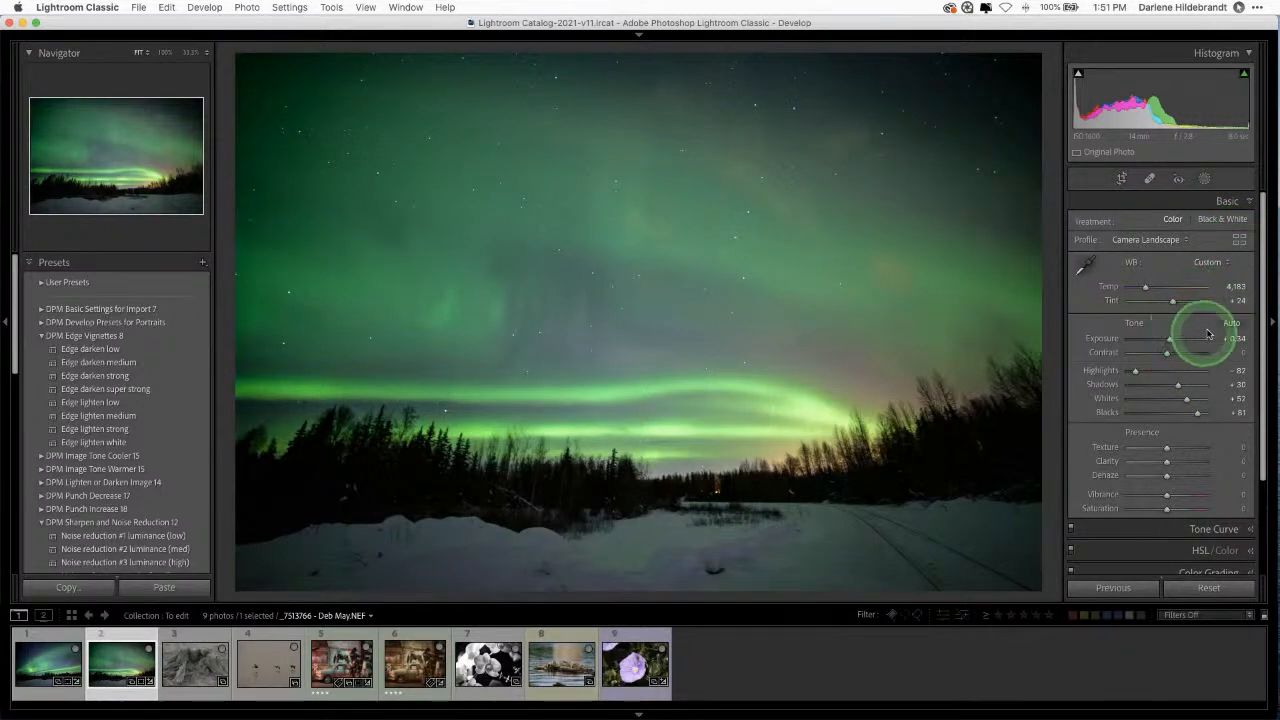
pyautogui.scroll(-1, 1180, 350)
pyautogui.scroll(-2, 1180, 351)
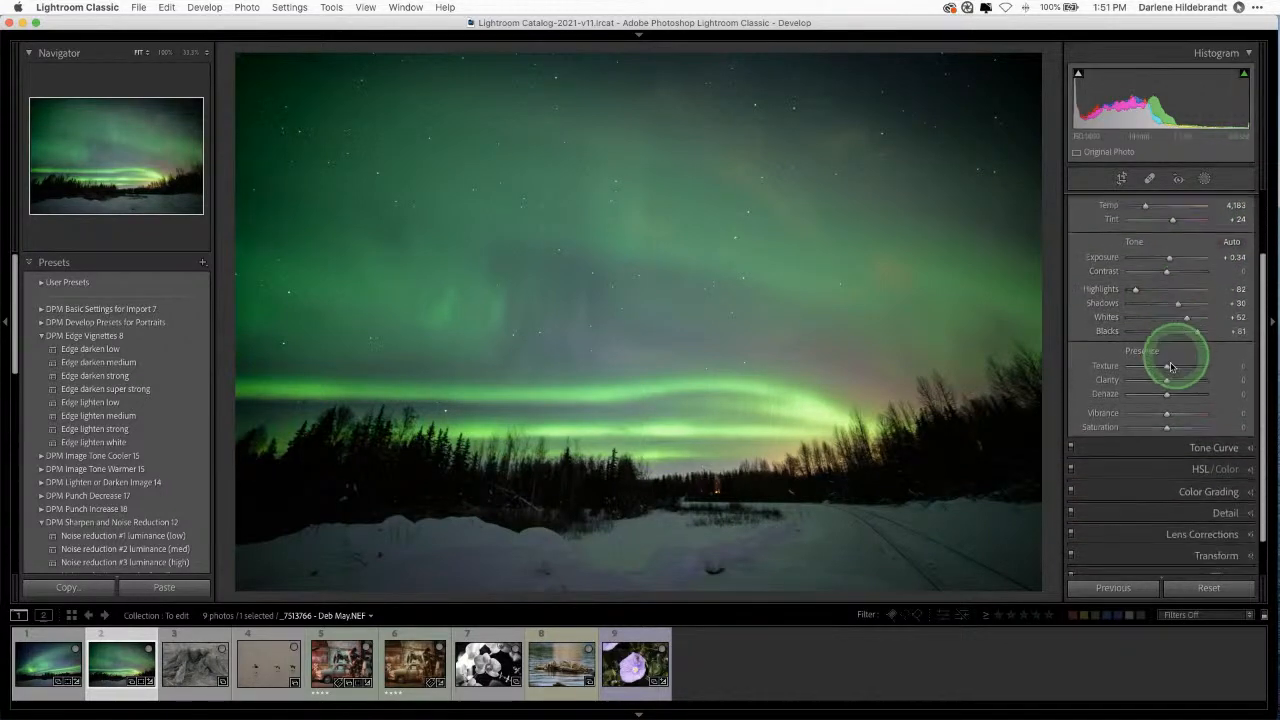
# Step: Open HSL/Color and try luminance and saturation changes by sampling the aurora directly
pyautogui.click(1152, 475)
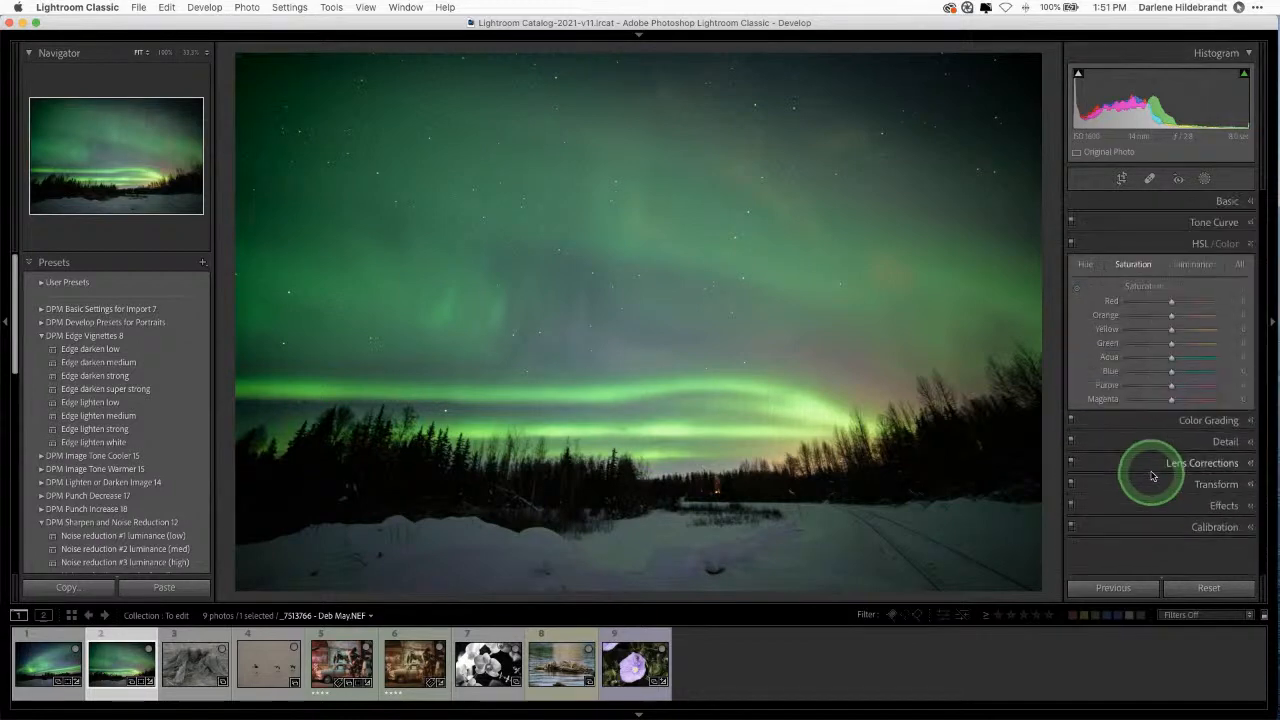
pyautogui.click(1192, 268)
pyautogui.click(1078, 291)
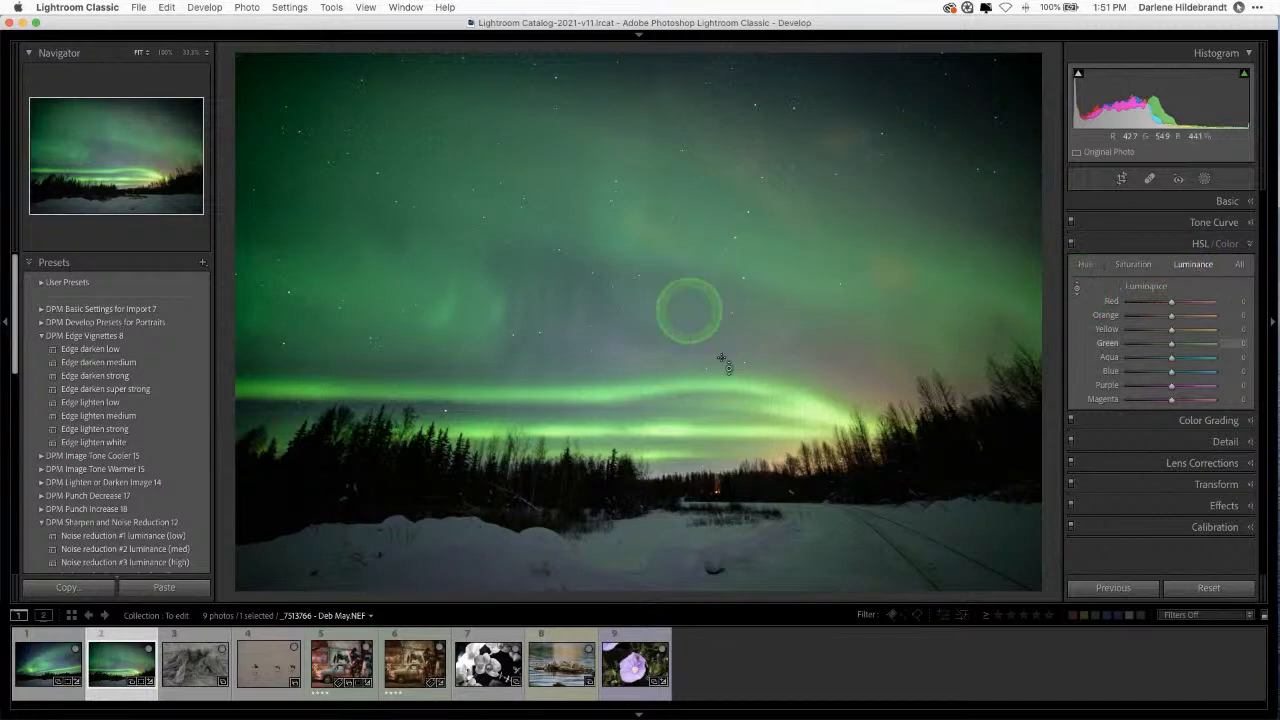
pyautogui.moveTo(815, 410); pyautogui.dragTo(784, 264)
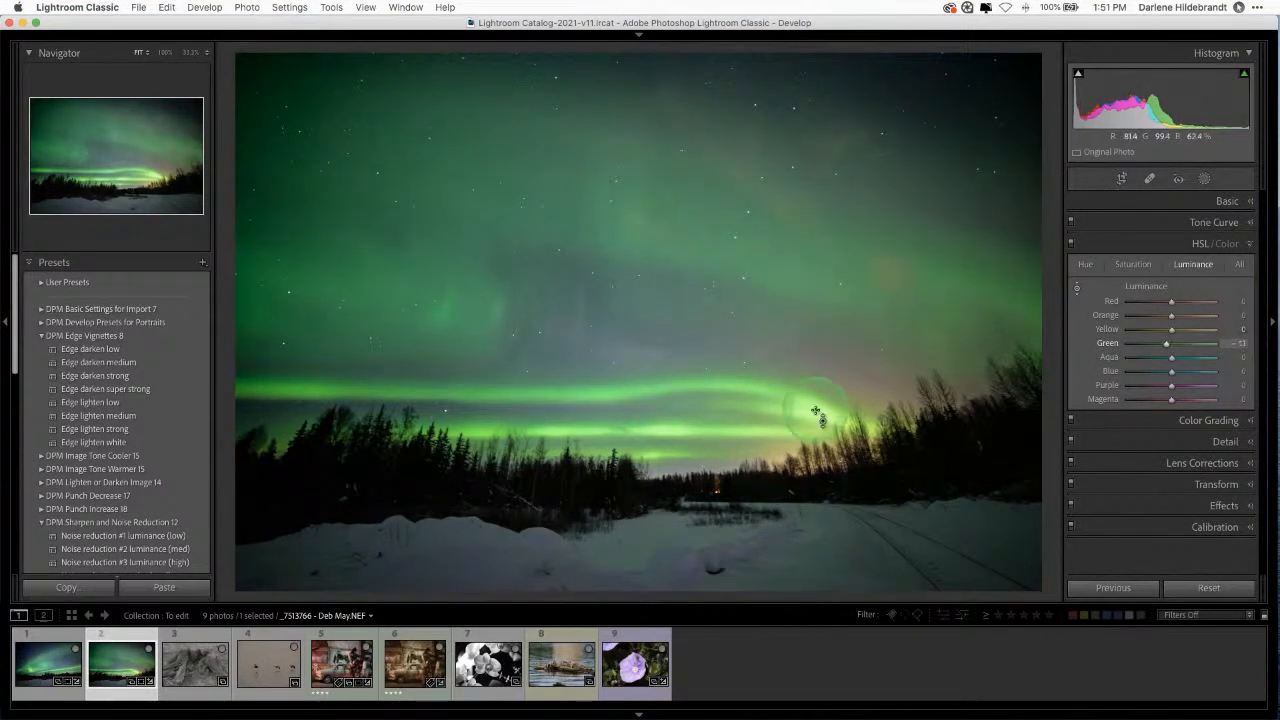
pyautogui.click(1131, 265)
pyautogui.moveTo(886, 314); pyautogui.dragTo(932, 236)
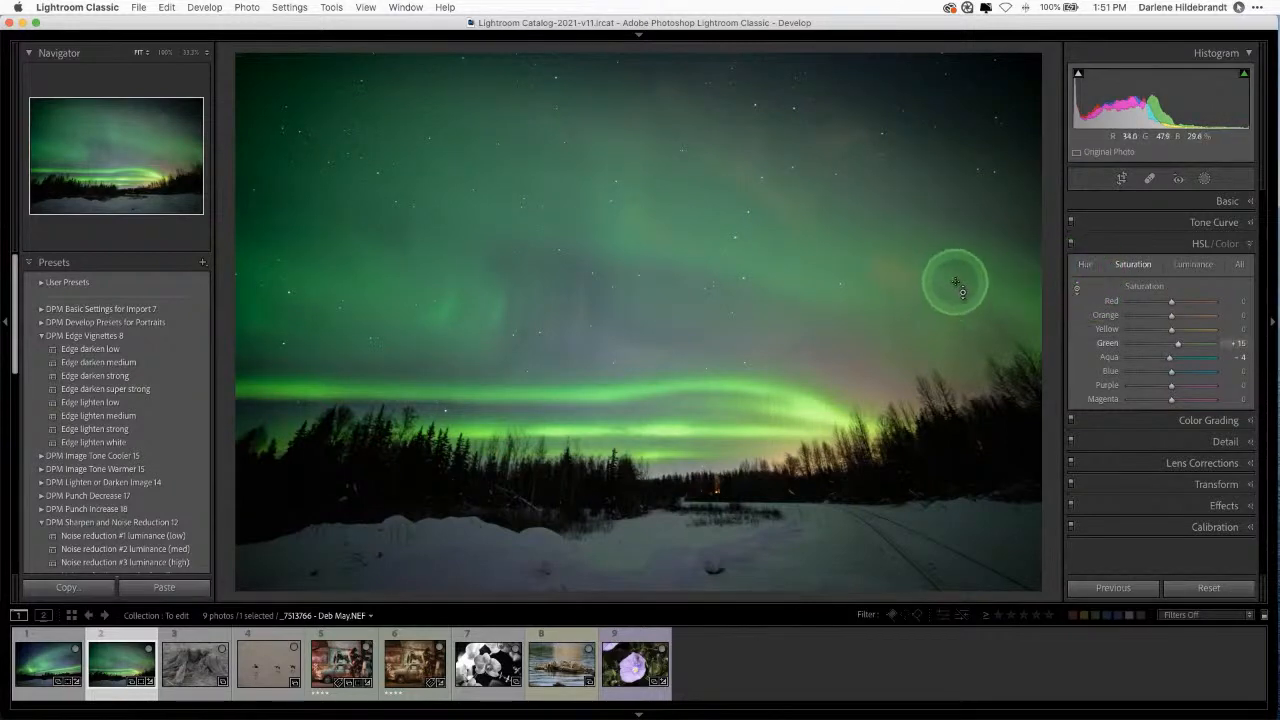
pyautogui.moveTo(956, 282)
pyautogui.mouseDown()
pyautogui.moveTo(955, 270)
pyautogui.moveTo(956, 282)
pyautogui.mouseUp()
# Step: Try a hue shift on the aurora, then reset all hue sliders to zero
pyautogui.click(1085, 264)
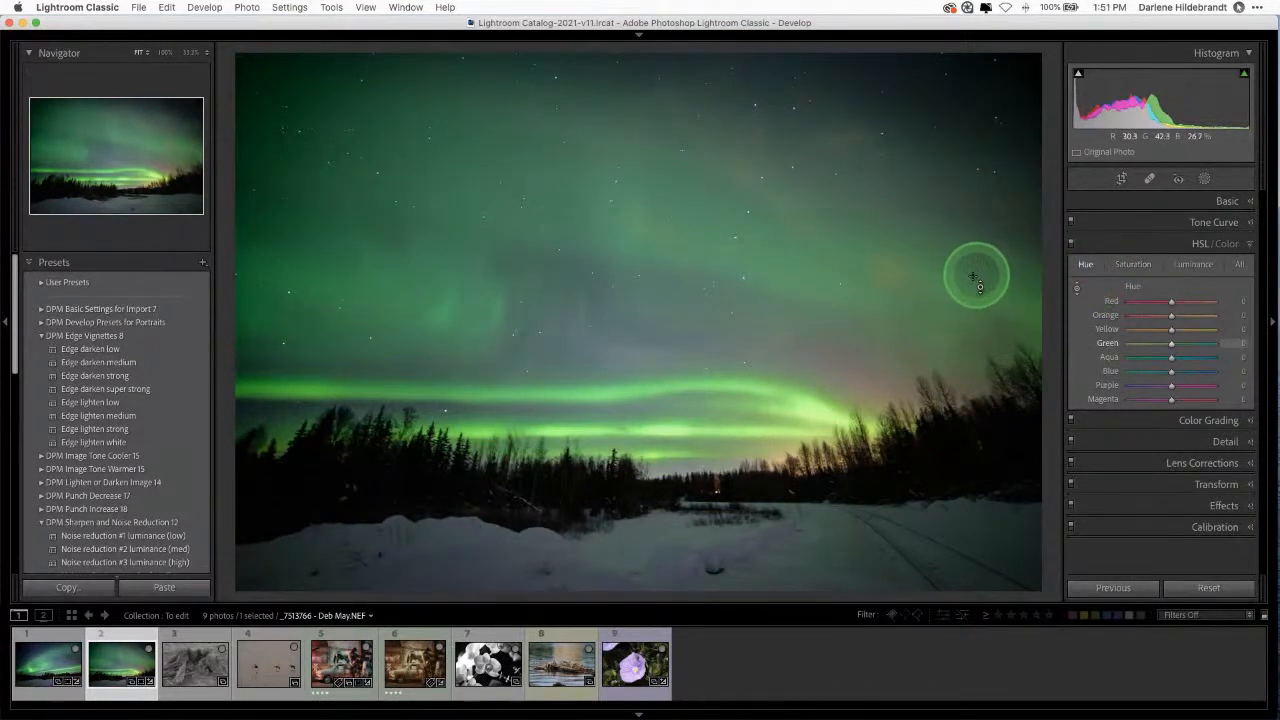
pyautogui.moveTo(954, 281)
pyautogui.mouseDown()
pyautogui.moveTo(957, 246)
pyautogui.moveTo(957, 354)
pyautogui.moveTo(957, 226)
pyautogui.moveTo(957, 329)
pyautogui.moveTo(960, 275)
pyautogui.mouseUp()
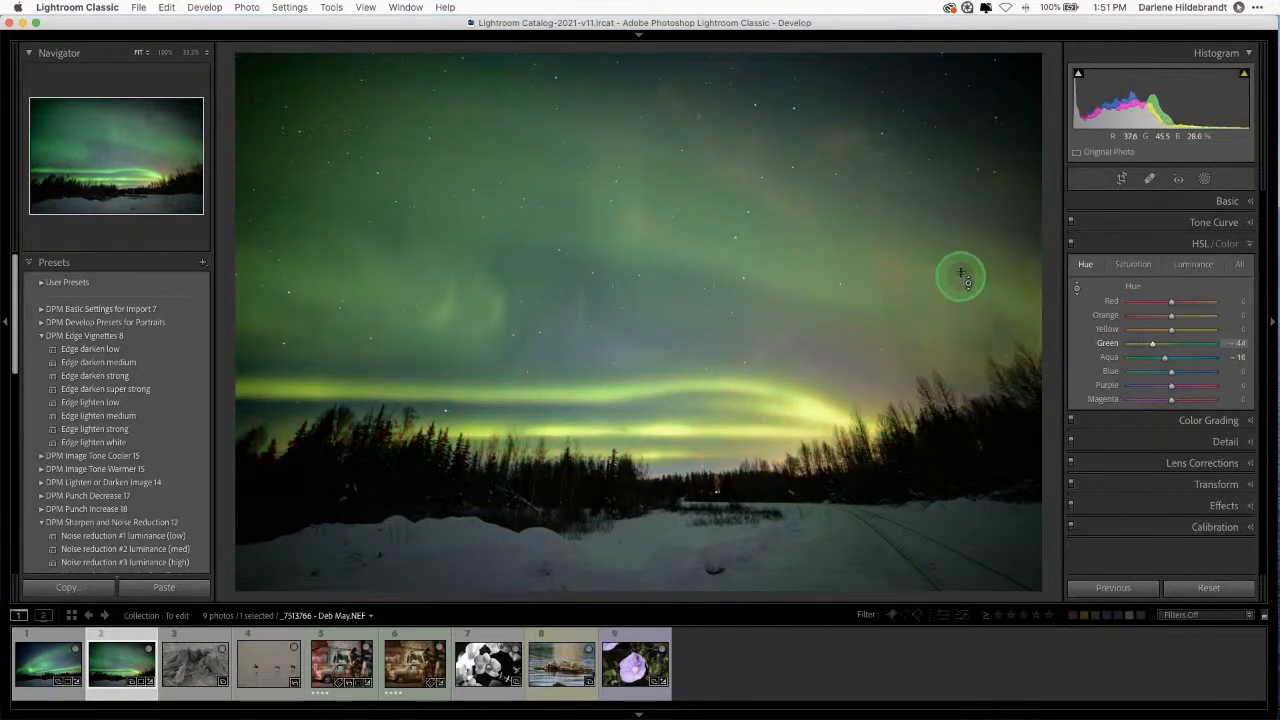
pyautogui.doubleClick(1133, 287)
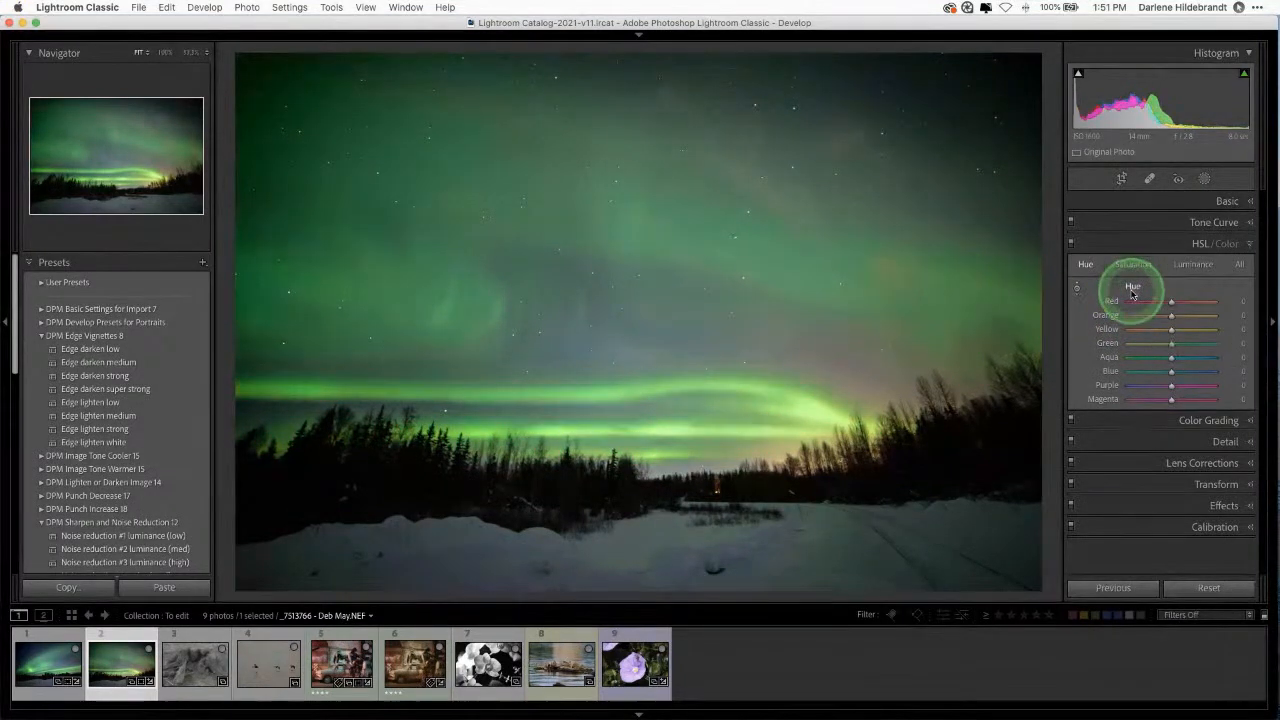
pyautogui.click(1077, 289)
pyautogui.moveTo(875, 376)
pyautogui.mouseDown()
pyautogui.moveTo(870, 410)
pyautogui.moveTo(873, 352)
pyautogui.mouseUp()
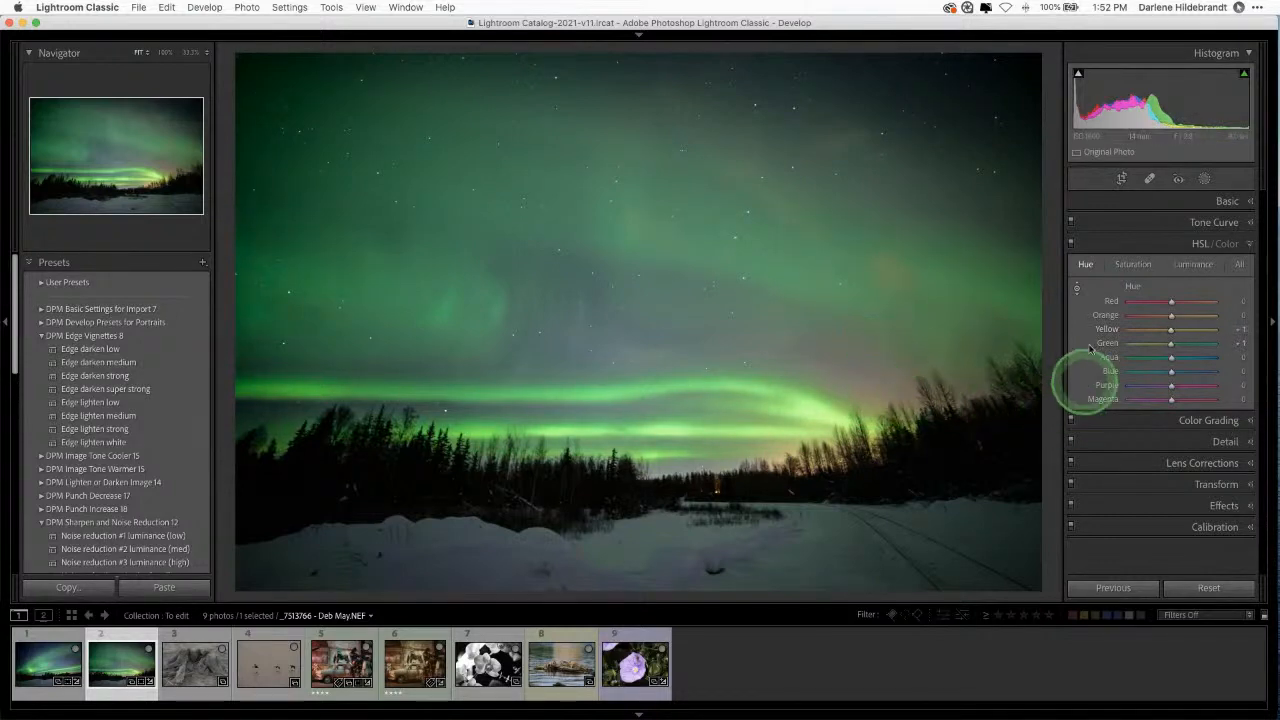
# Step: Toggle the HSL/Color adjustments off and on to compare before and after
pyautogui.click(1071, 243)
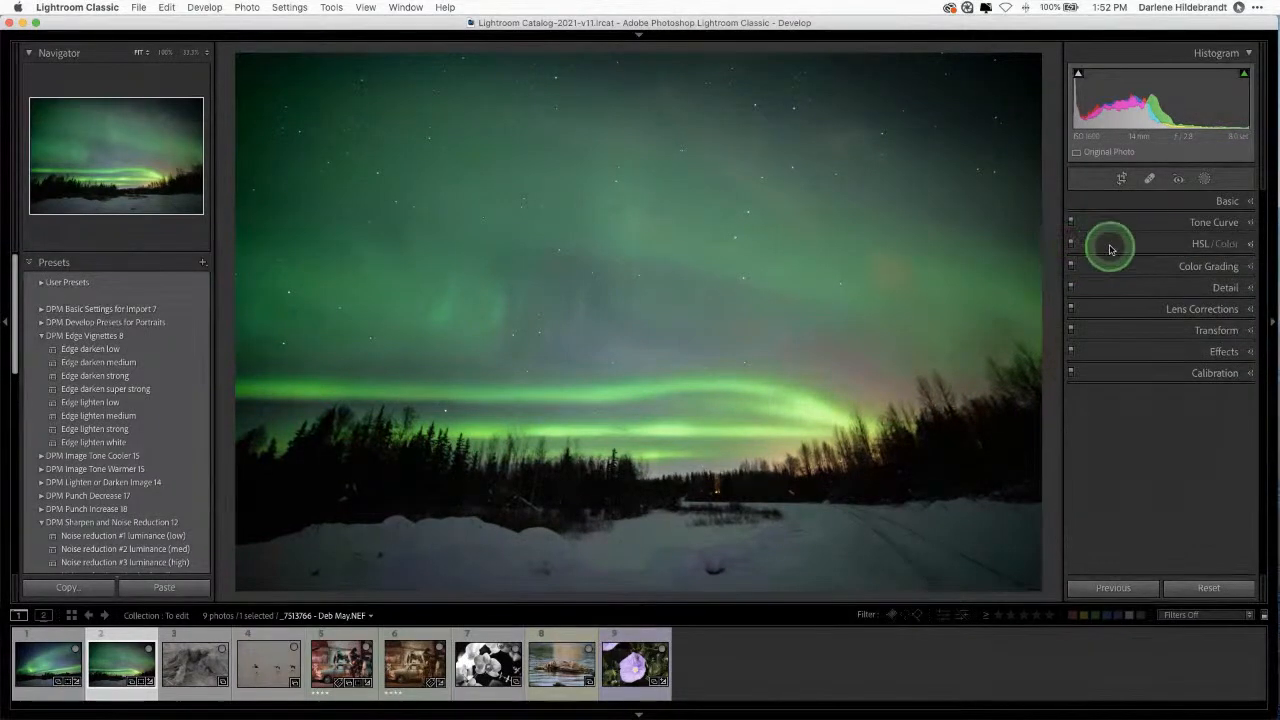
pyautogui.click(1110, 249)
pyautogui.click(1072, 246)
pyautogui.click(1072, 246)
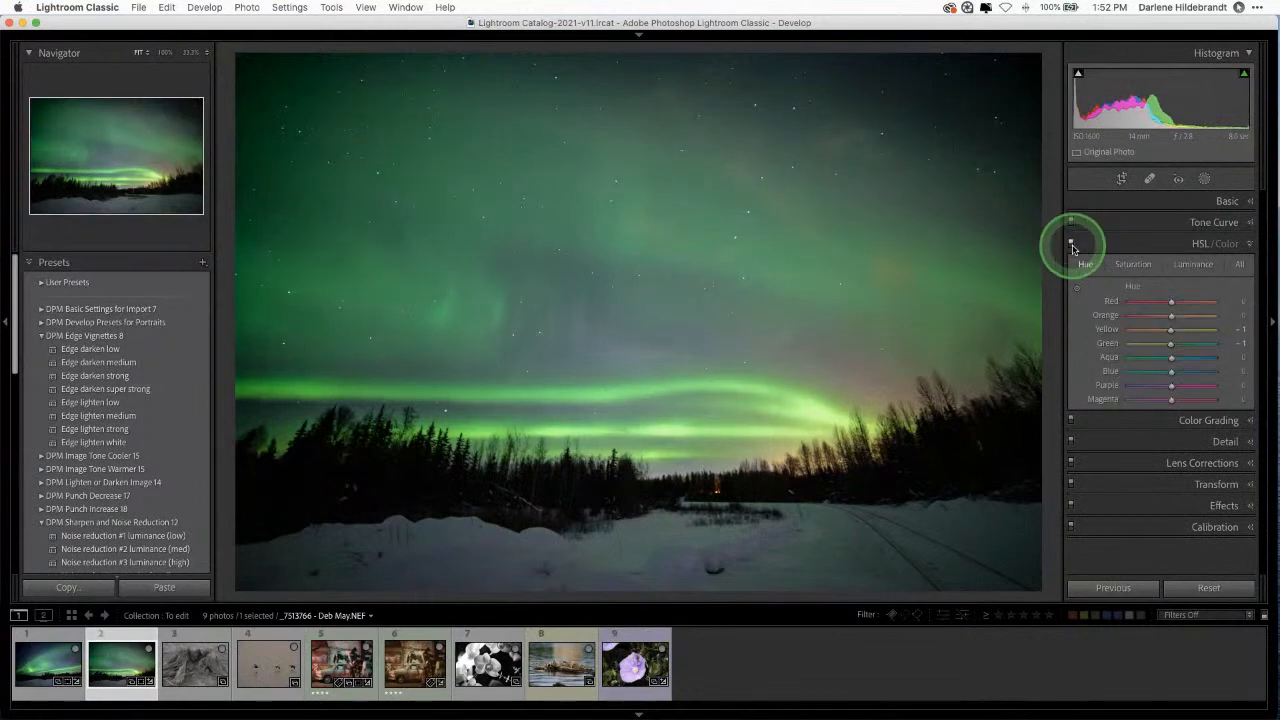
pyautogui.click(1072, 246)
pyautogui.click(1072, 246)
pyautogui.click(1072, 246)
pyautogui.click(1072, 246)
# Step: Raise Green and Aqua saturation to +10, compare, and collapse the HSL/Color panel
pyautogui.click(1134, 264)
pyautogui.click(1182, 264)
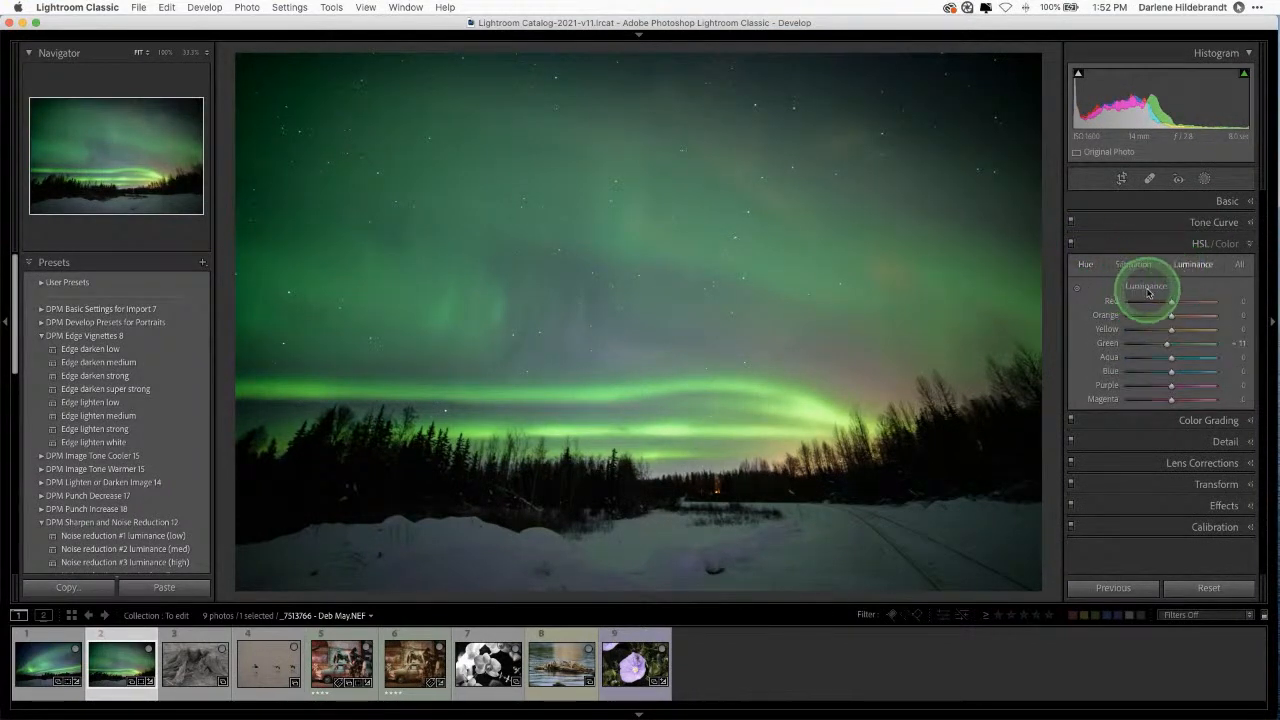
pyautogui.click(1133, 264)
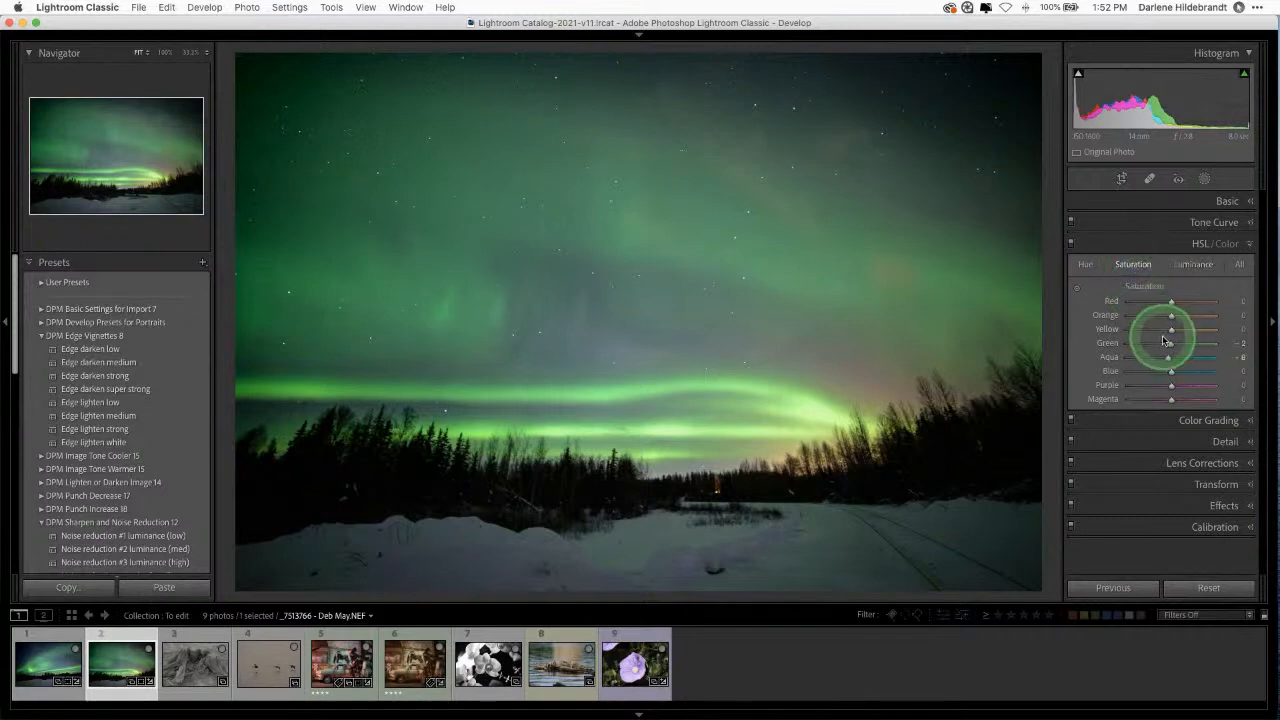
pyautogui.moveTo(1165, 342)
pyautogui.mouseDown()
pyautogui.moveTo(1174, 359)
pyautogui.moveTo(1148, 358)
pyautogui.moveTo(1175, 360)
pyautogui.mouseUp()
pyautogui.click(1073, 246)
pyautogui.click(1073, 246)
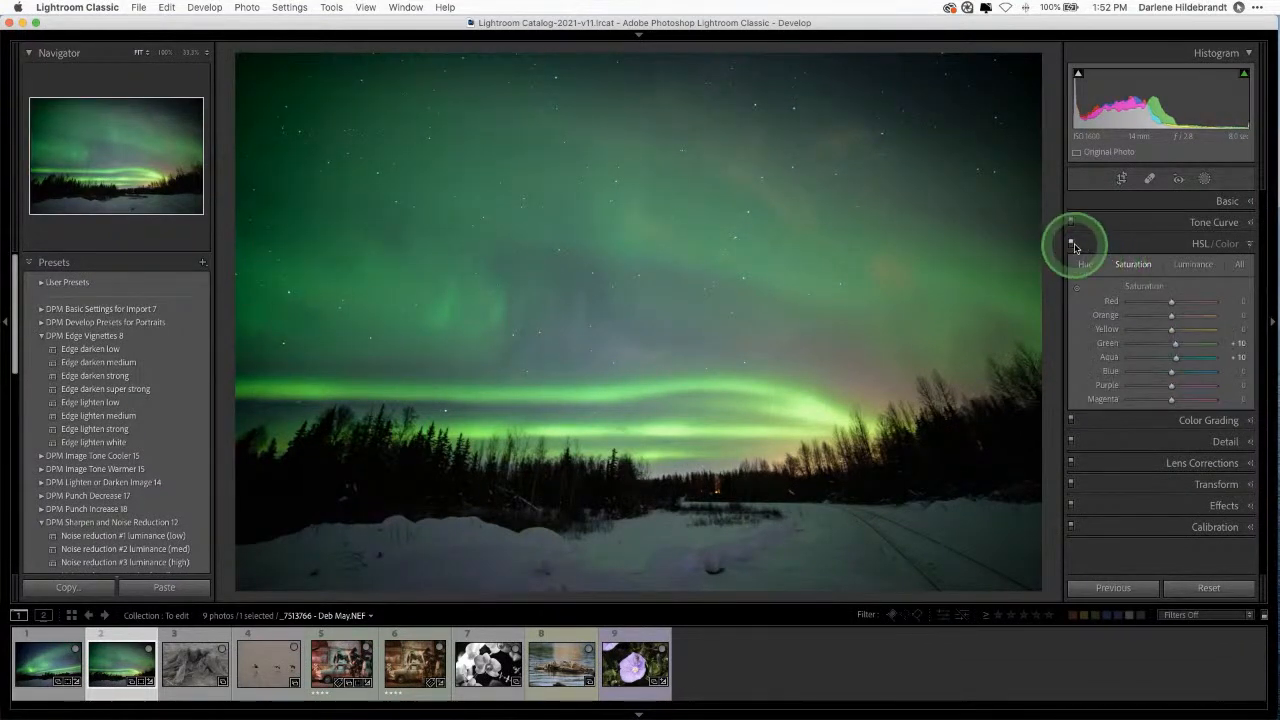
pyautogui.click(1128, 249)
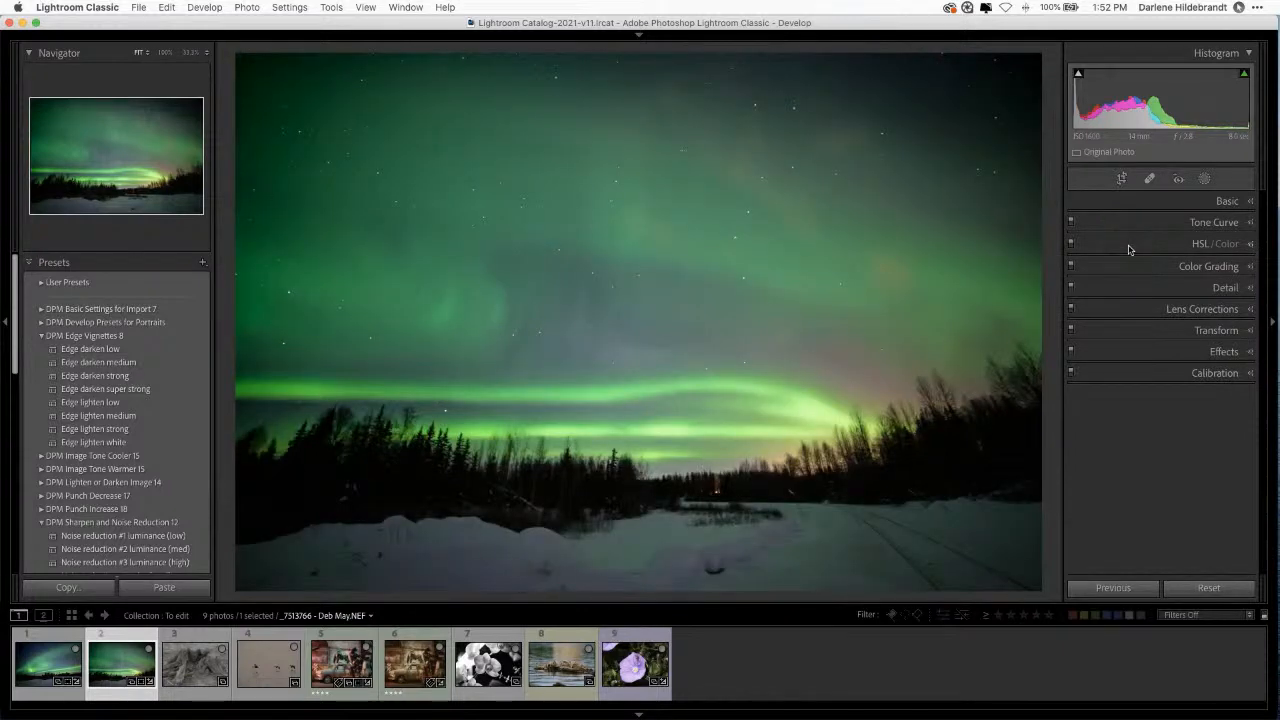
# Step: Move Mask 2's linear gradient lower and level it across the treeline and snowy foreground
pyautogui.click(1204, 178)
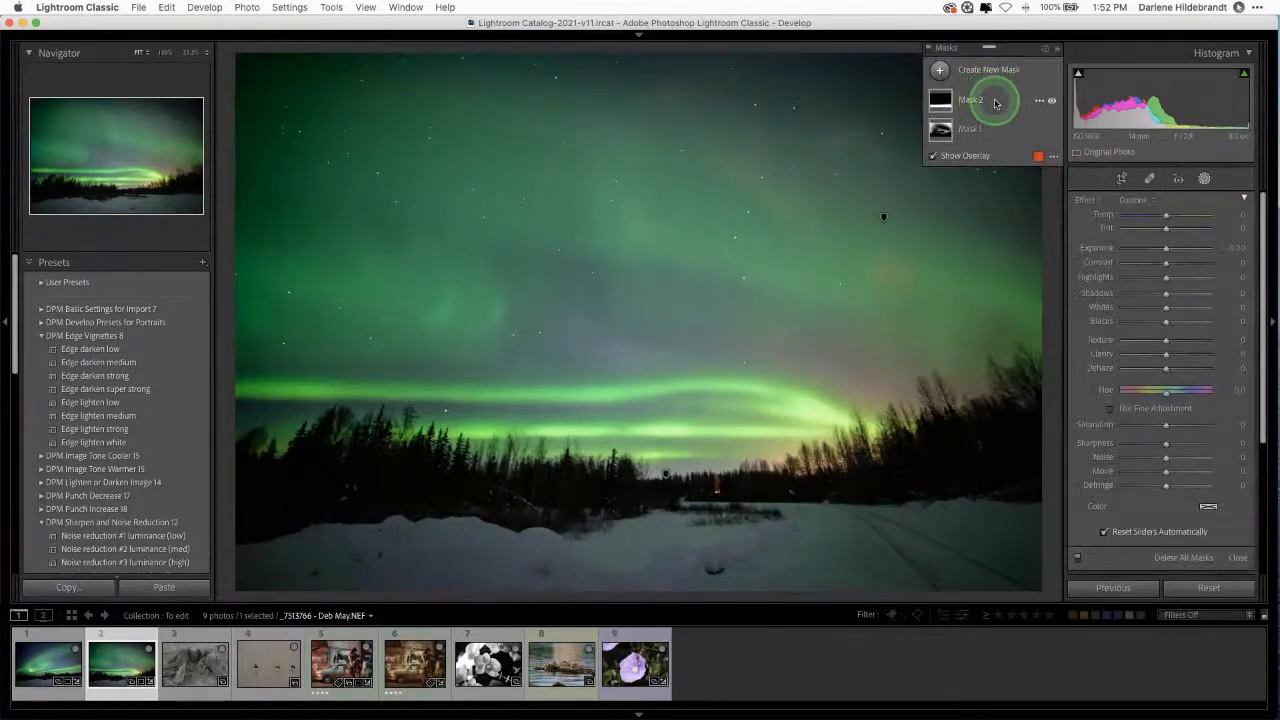
pyautogui.click(990, 99)
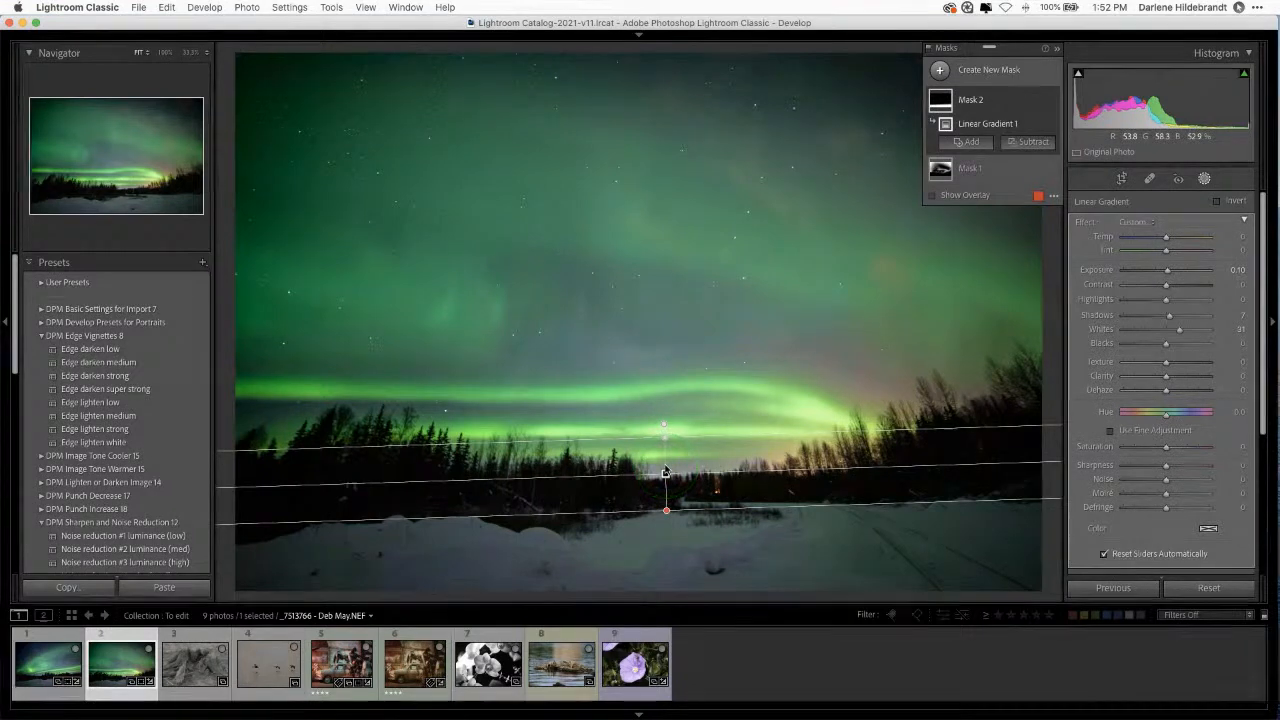
pyautogui.moveTo(668, 474)
pyautogui.mouseDown()
pyautogui.moveTo(665, 531)
pyautogui.moveTo(663, 491)
pyautogui.mouseUp()
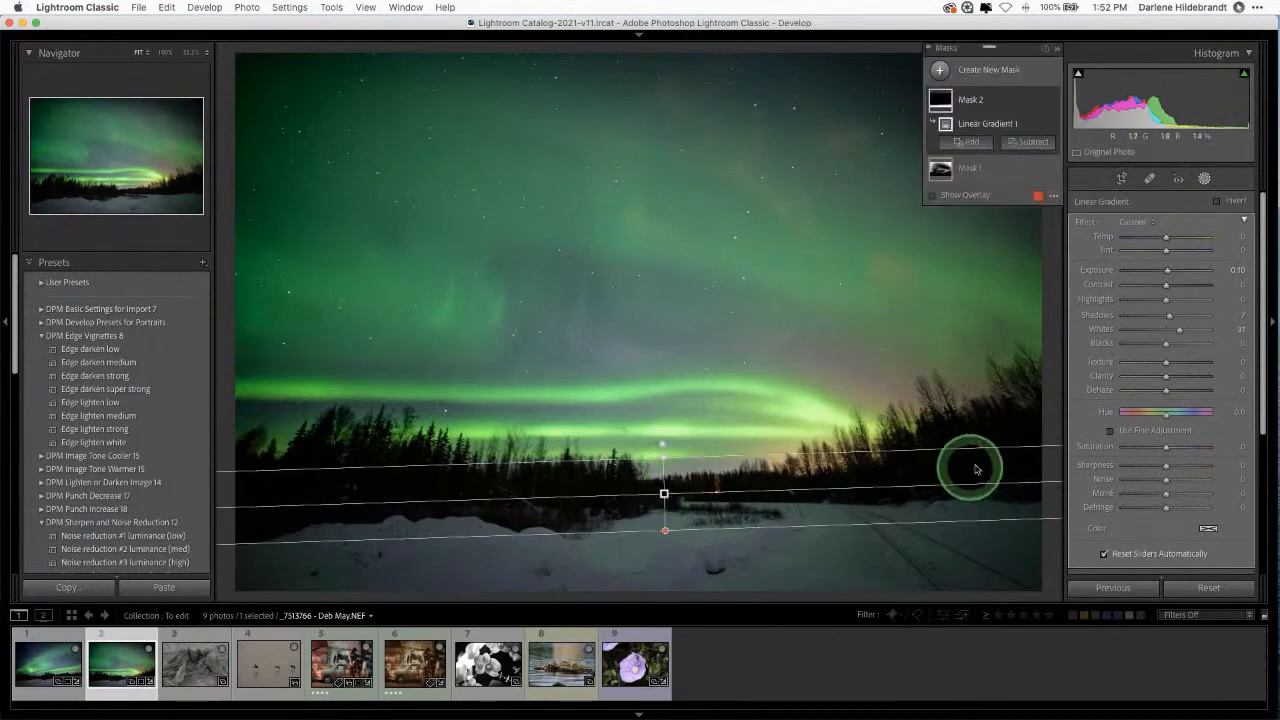
pyautogui.moveTo(1006, 486); pyautogui.dragTo(1002, 489)
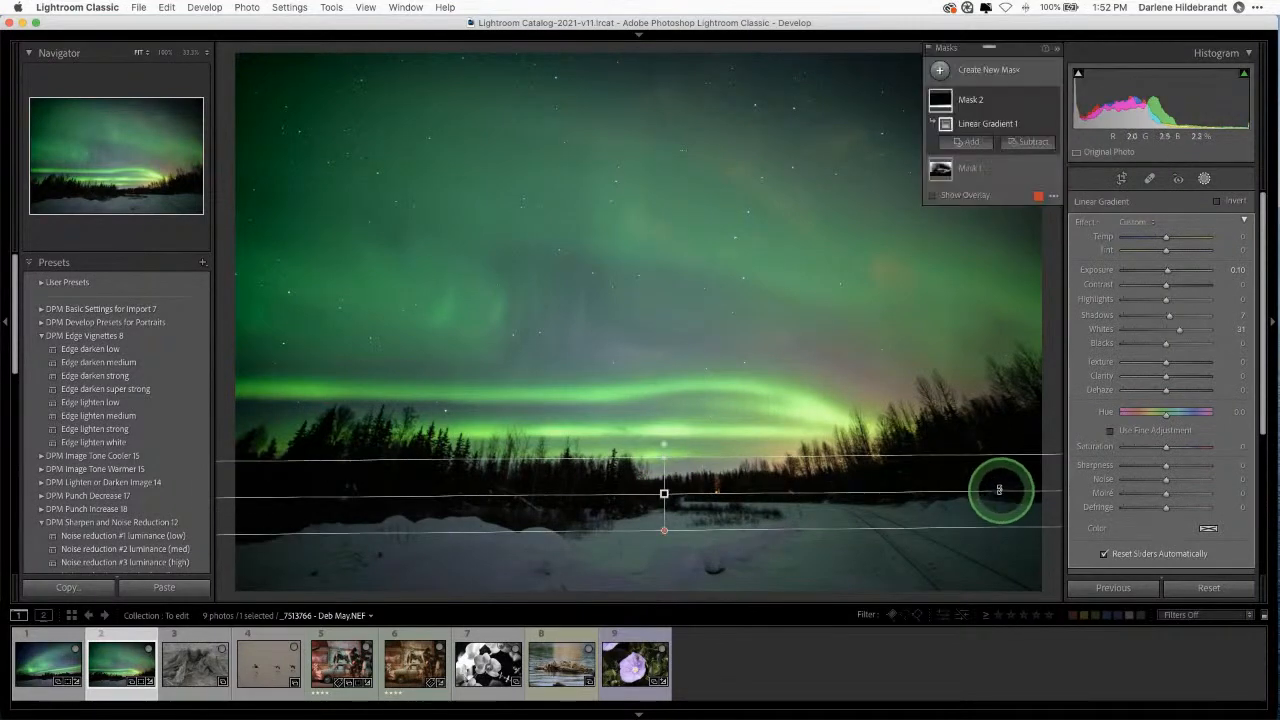
pyautogui.click(1204, 178)
# Step: Reset the crop's -1.38 straighten angle to 0.00, undoing an accidental full Reset first
pyautogui.press('r')
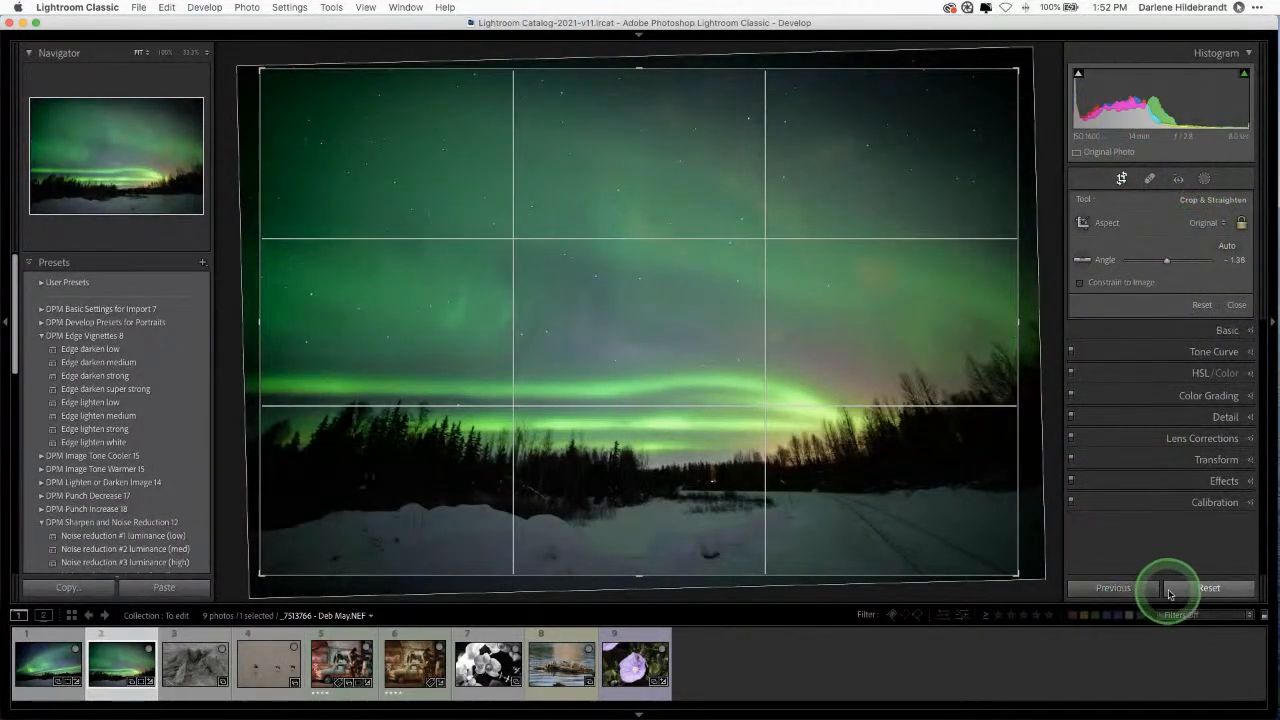
pyautogui.click(1207, 588)
pyautogui.press('super+z')
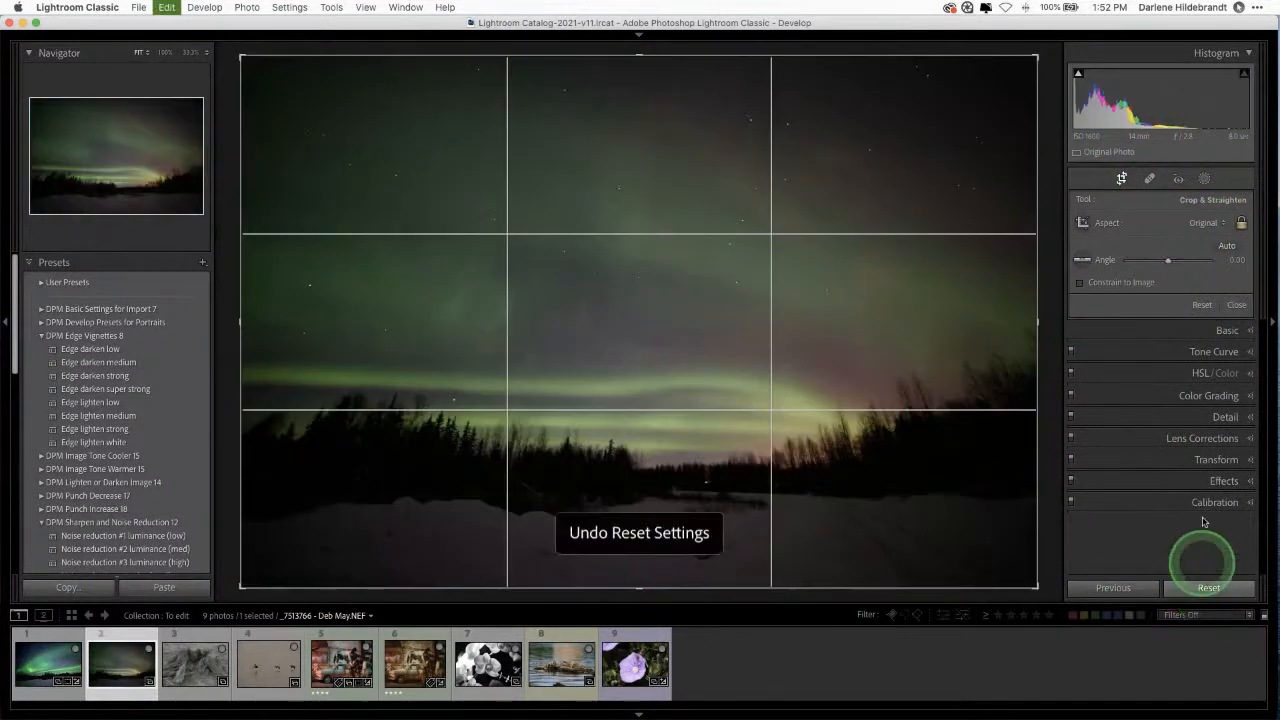
pyautogui.click(1202, 306)
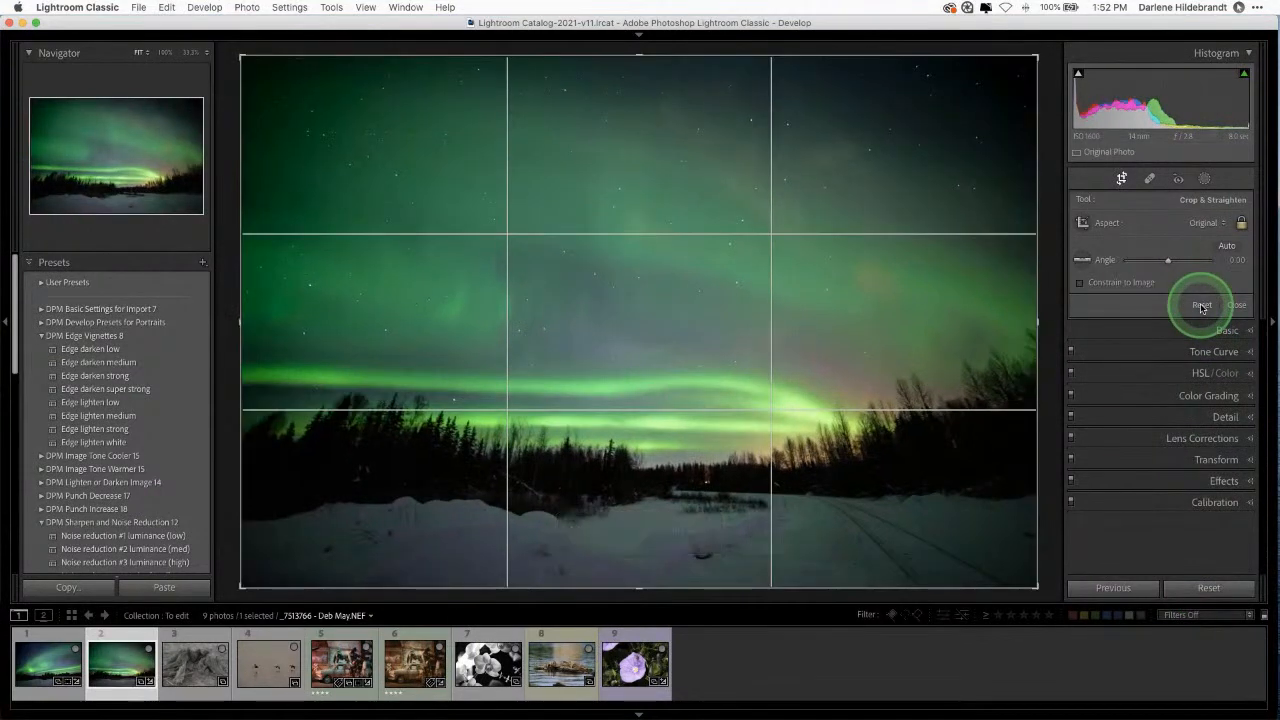
pyautogui.press('Return')
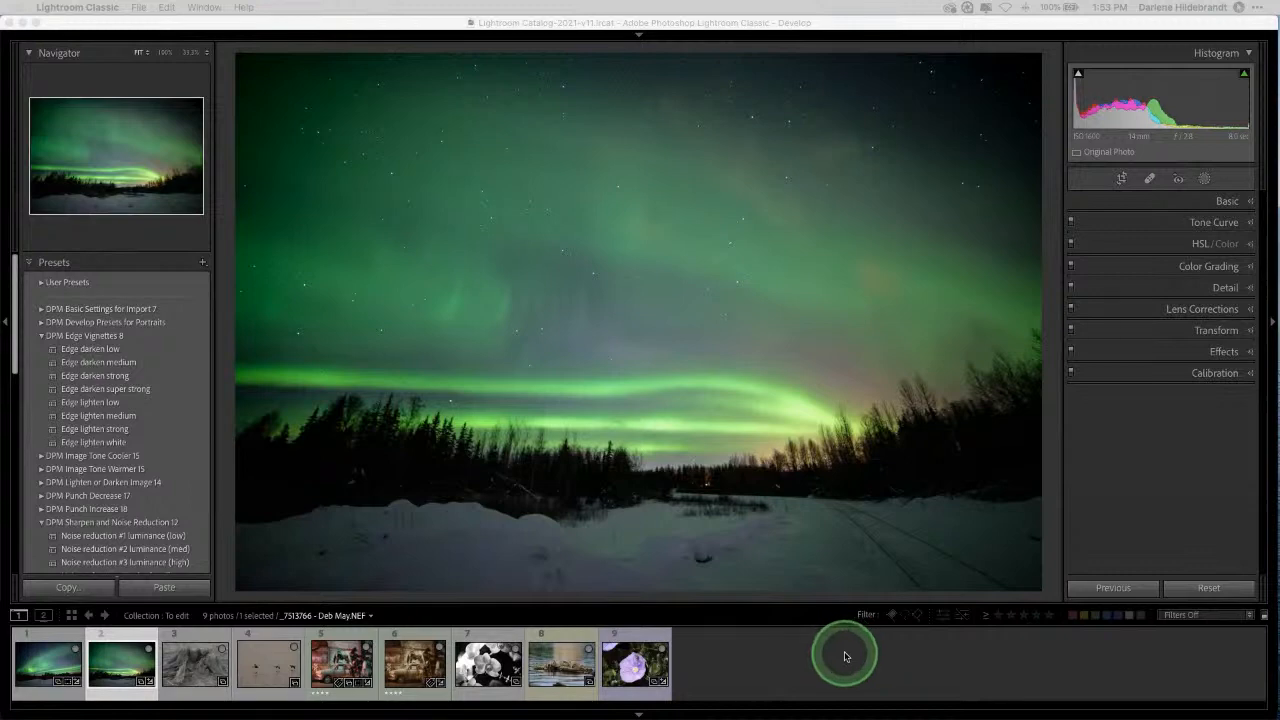
pyautogui.click(1107, 467)
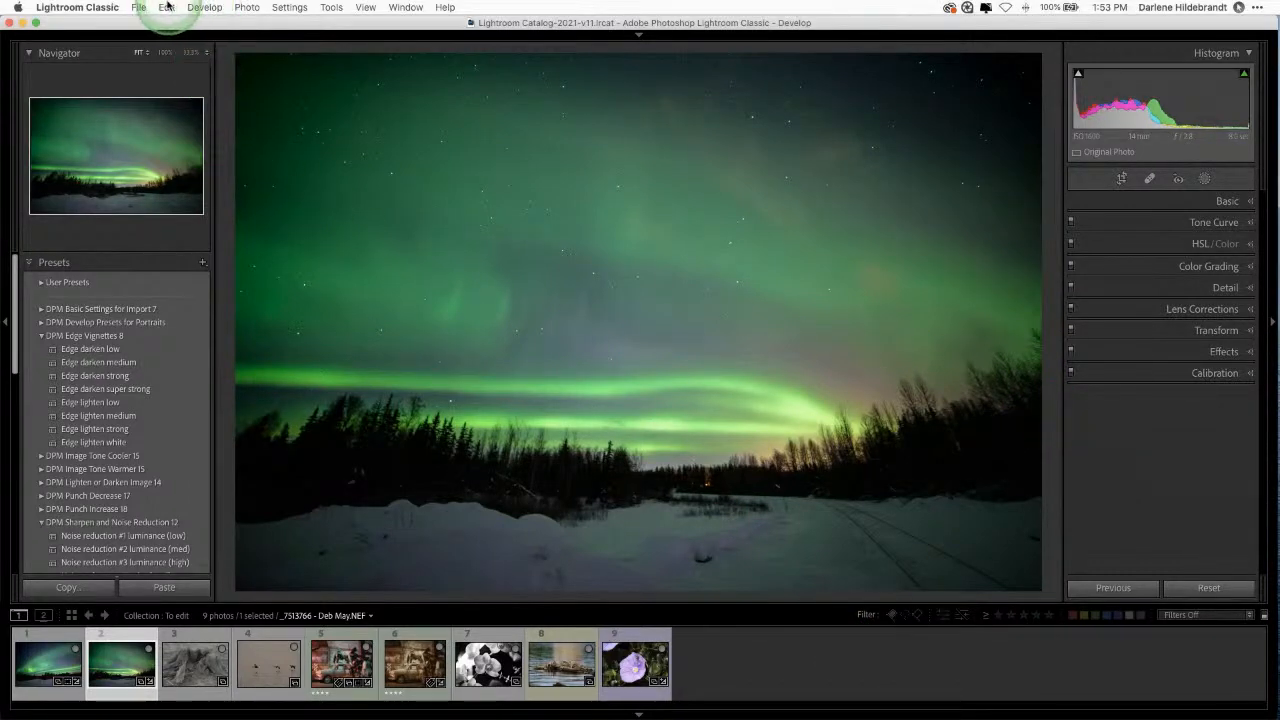
pyautogui.click(204, 7)
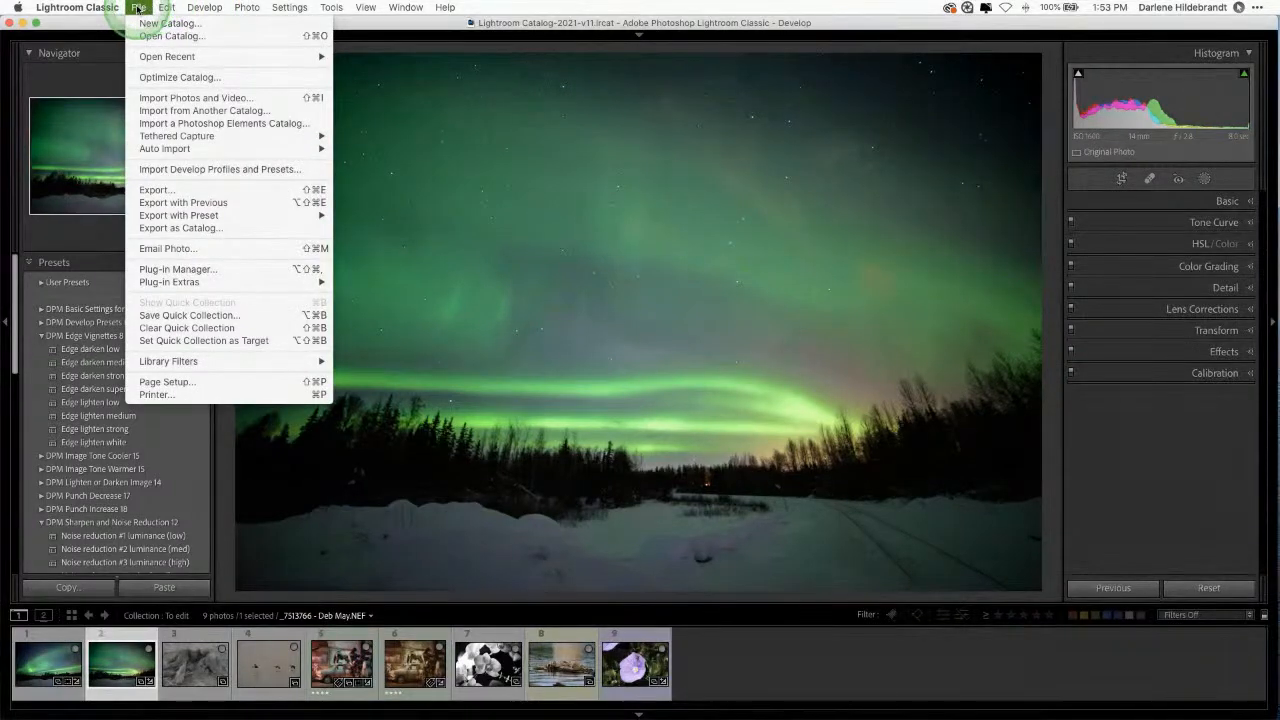
pyautogui.moveTo(316, 8)
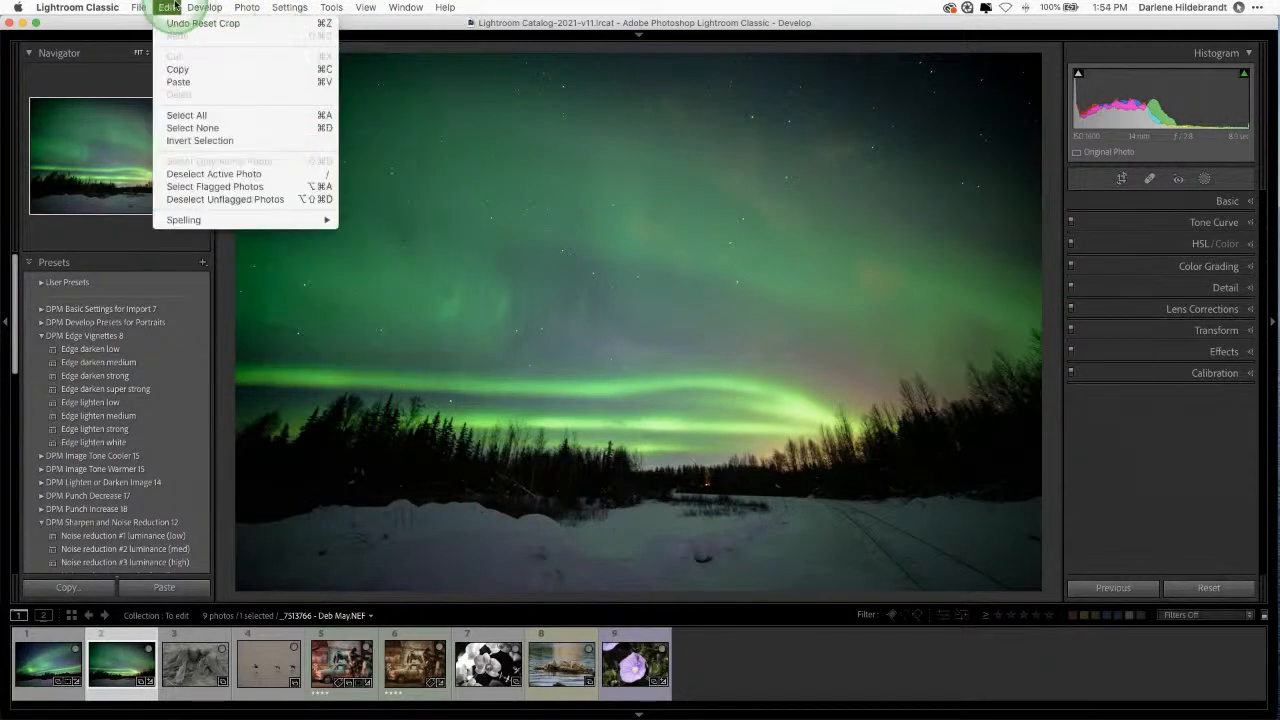
pyautogui.moveTo(166, 8)
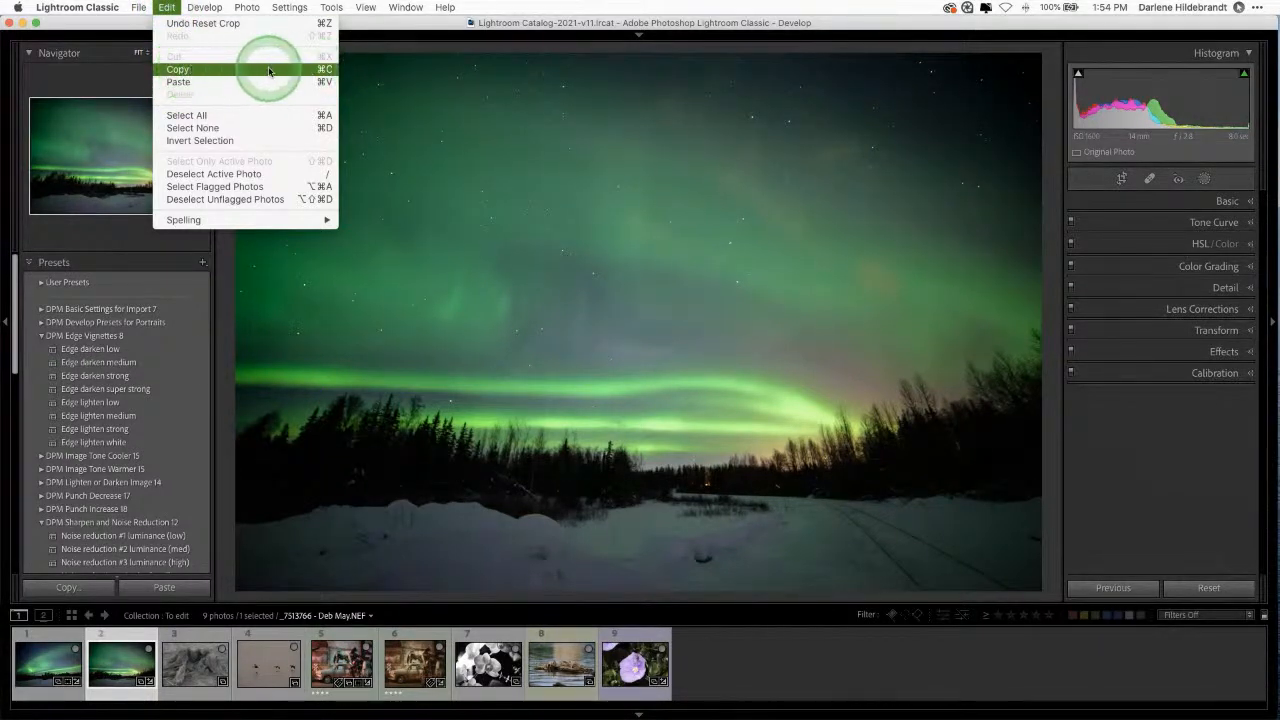
pyautogui.click(871, 28)
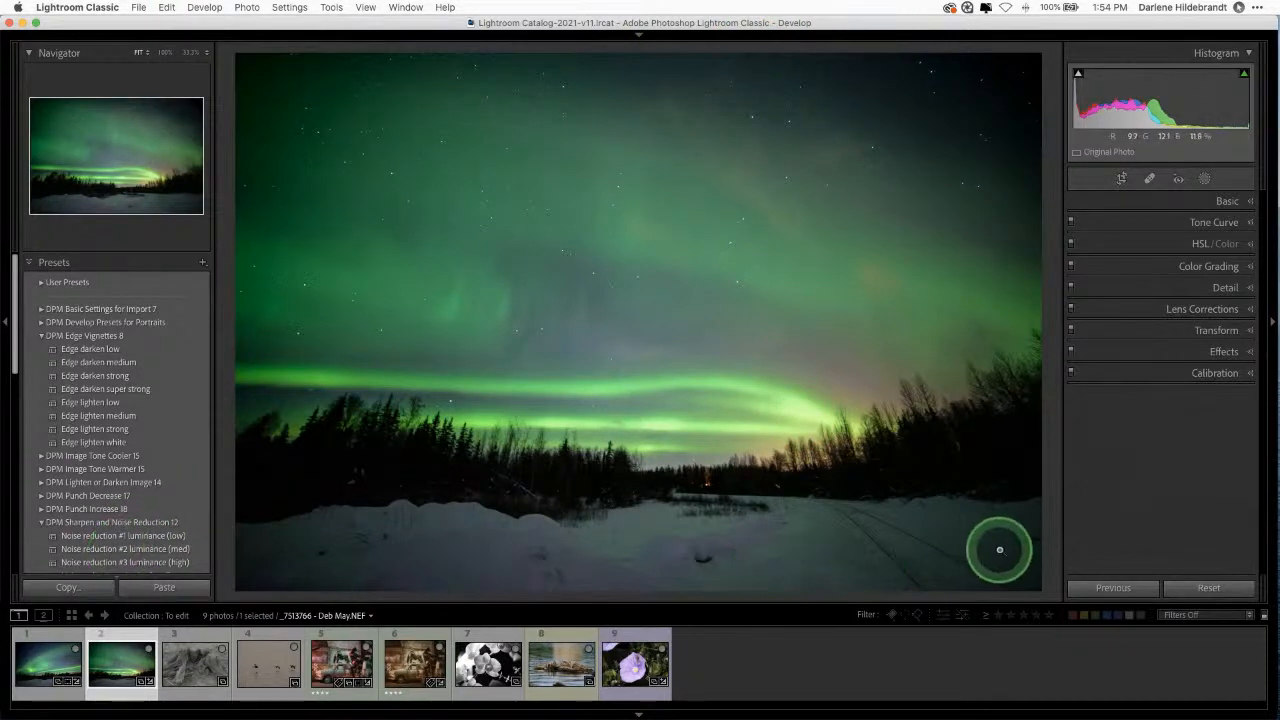
# Step: Select photos 3, 4 and 5 and sync the driftwood stump photo's settings to them
pyautogui.press('Right')
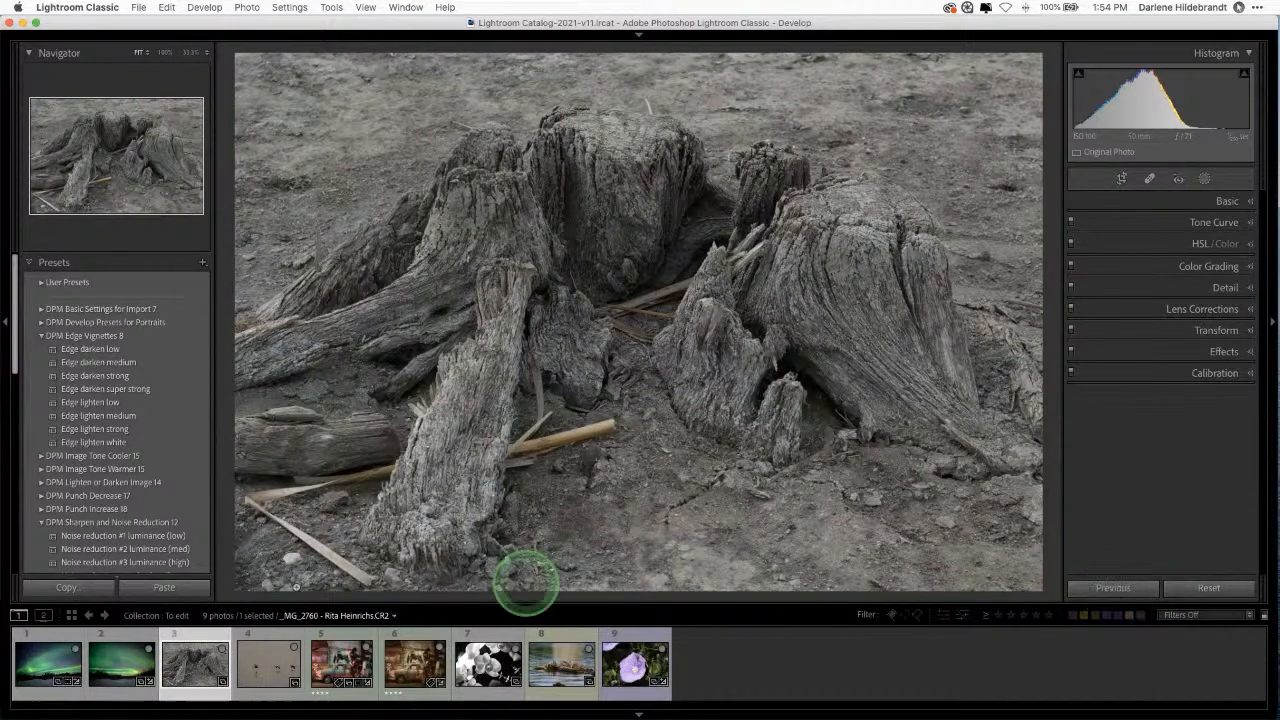
pyautogui.keyDown('shift'); pyautogui.click(337, 663); pyautogui.keyUp('shift')
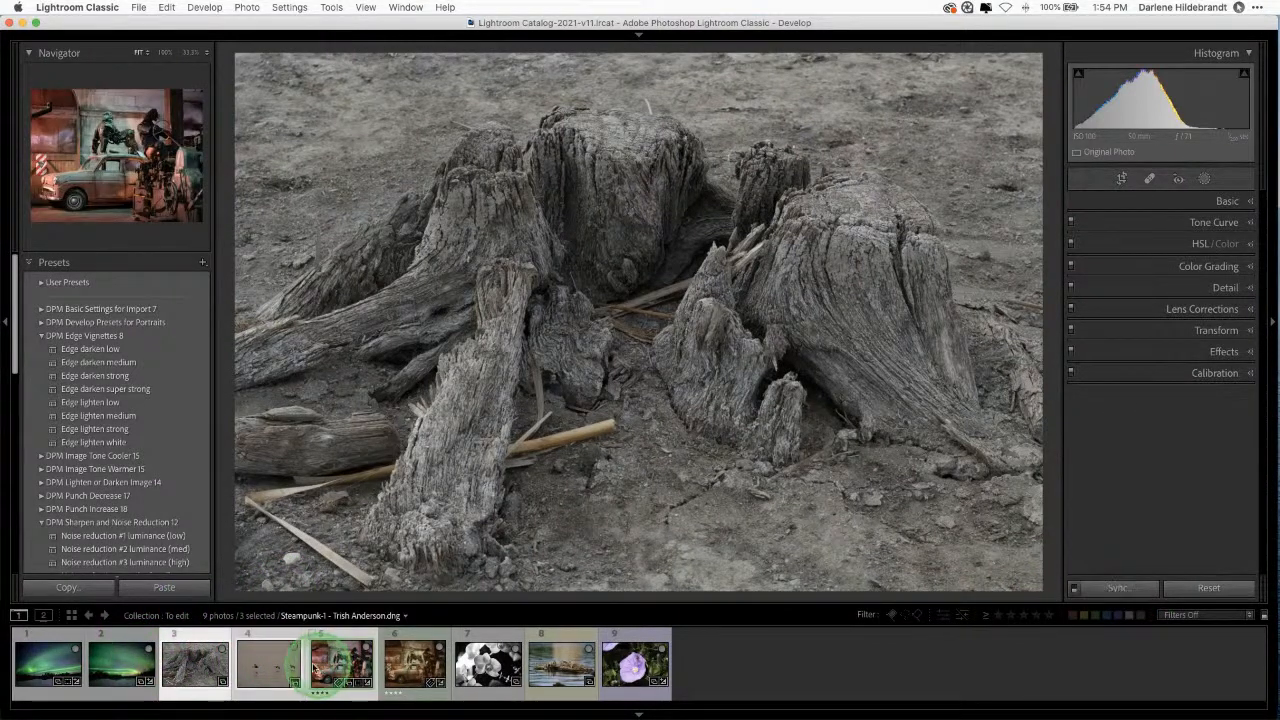
pyautogui.click(1119, 589)
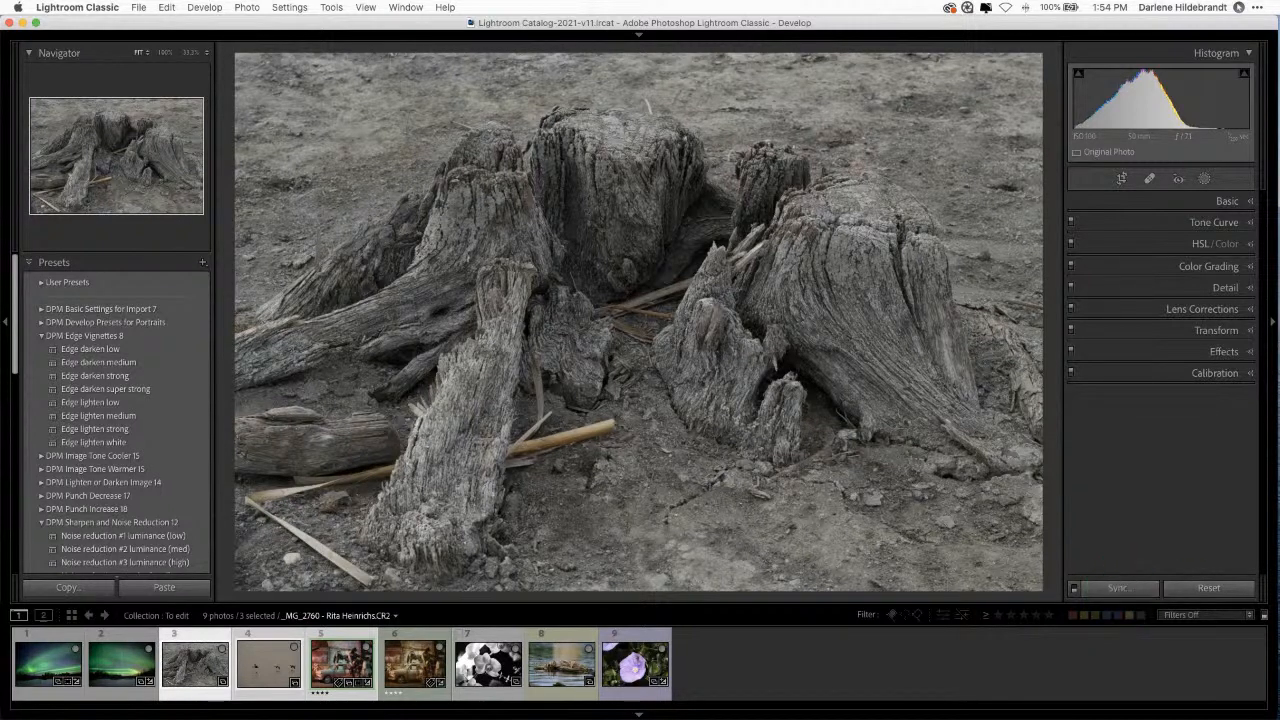
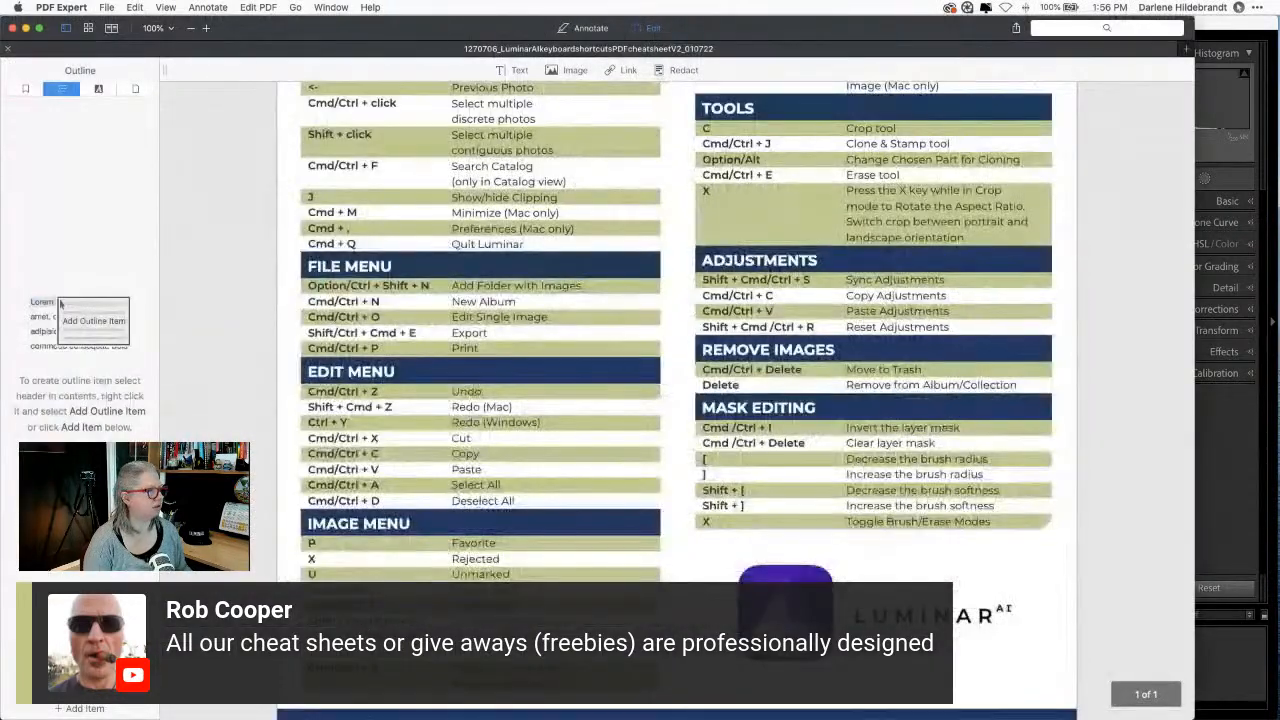
# Step: Show the Luminar AI shortcuts cheat sheet's bookmarks, fit the whole page in view, then quit PDF Expert
pyautogui.click(1200, 357)
pyautogui.click(390, 207)
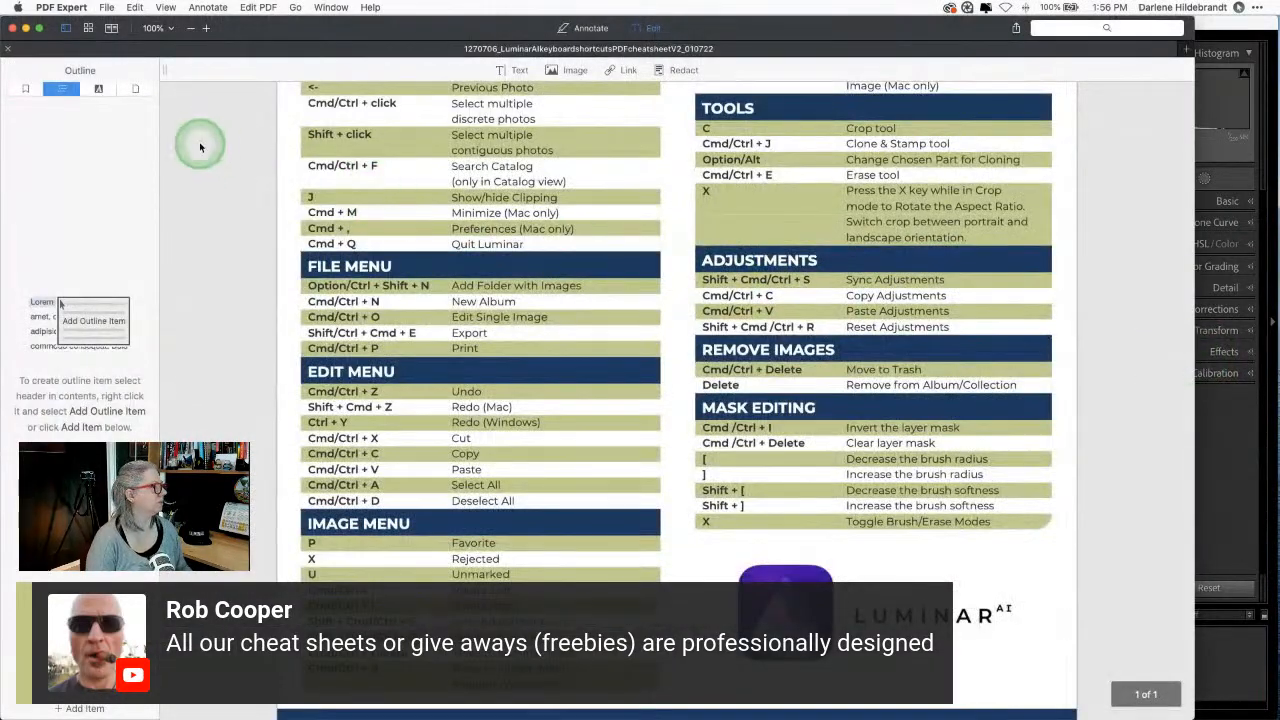
pyautogui.click(26, 89)
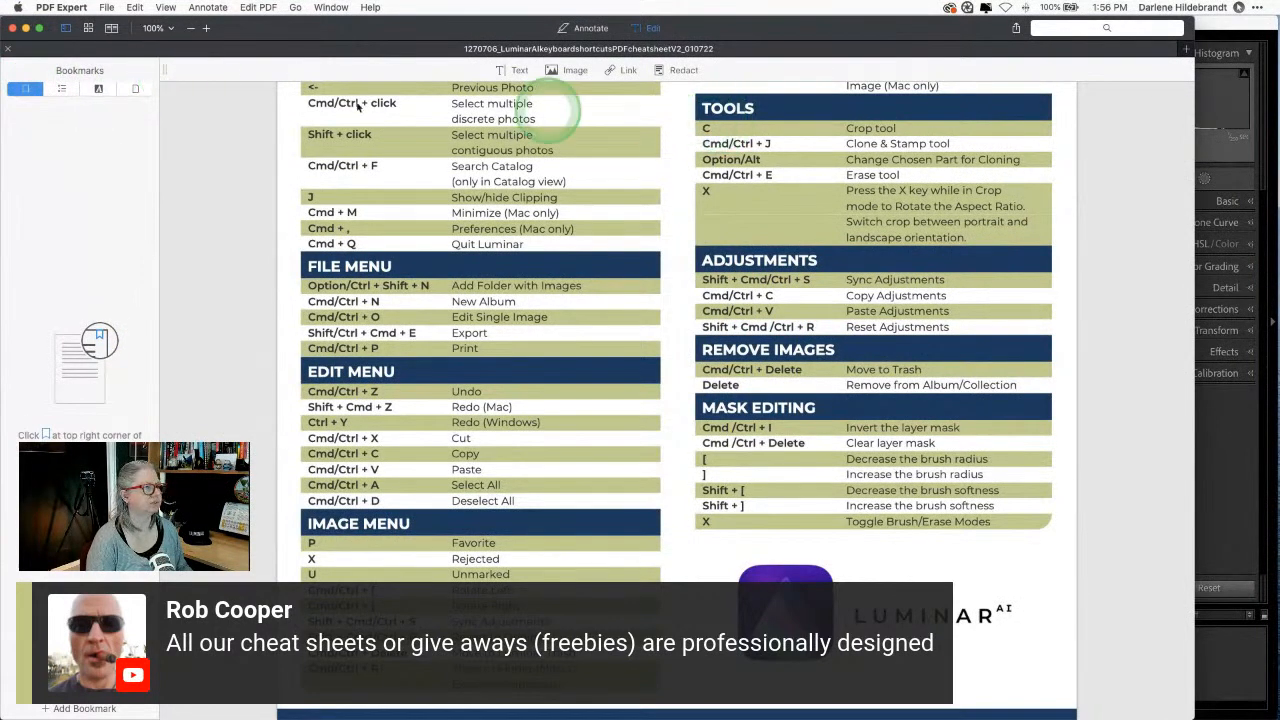
pyautogui.click(160, 28)
pyautogui.click(171, 44)
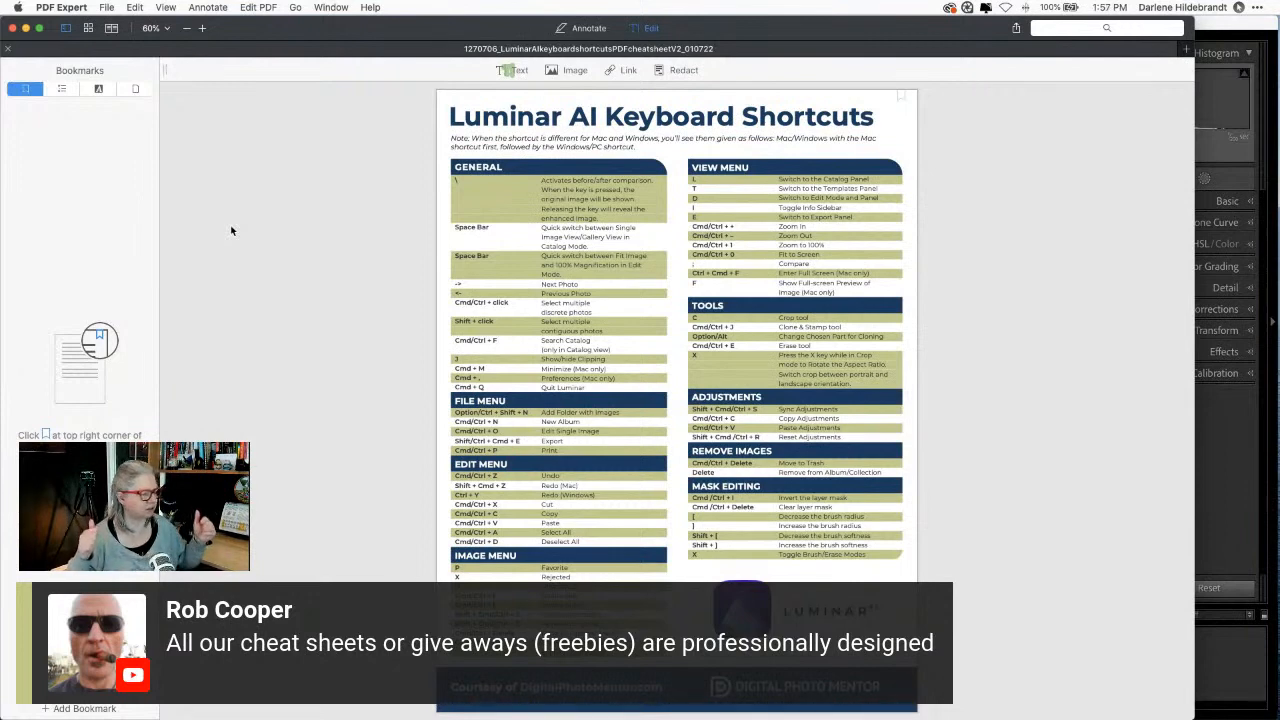
pyautogui.click(232, 229)
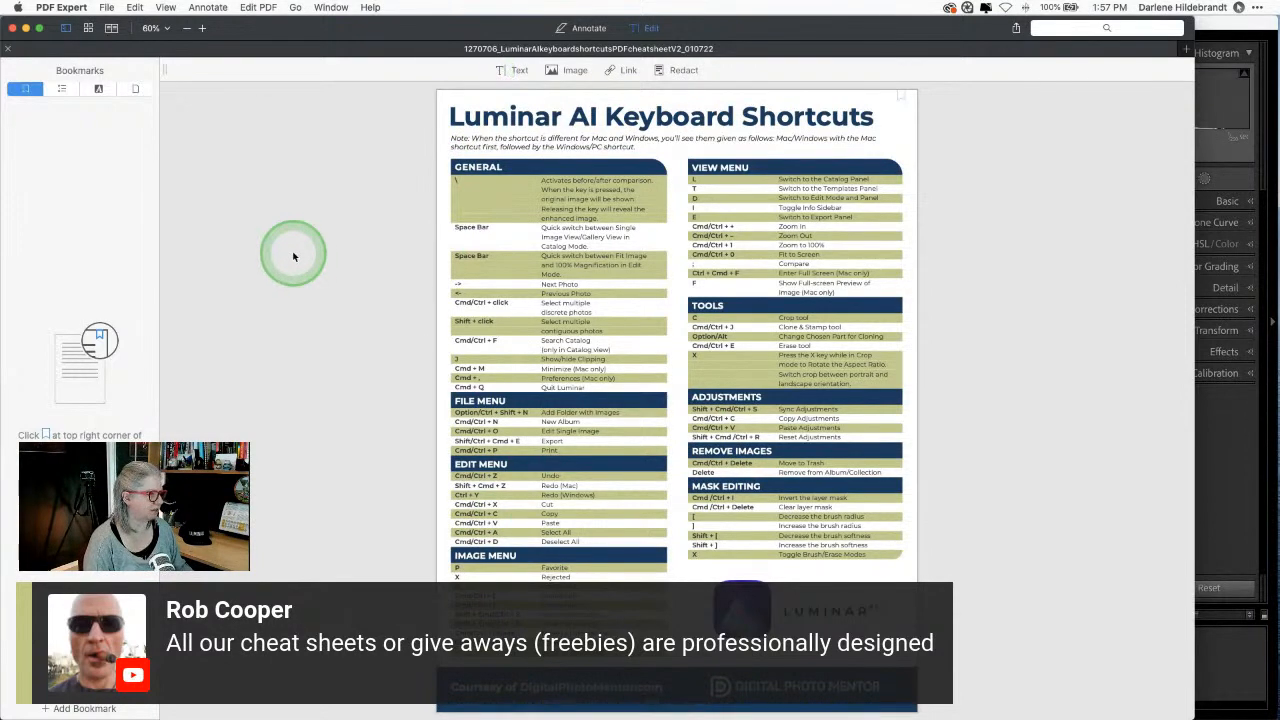
pyautogui.press('super+q')
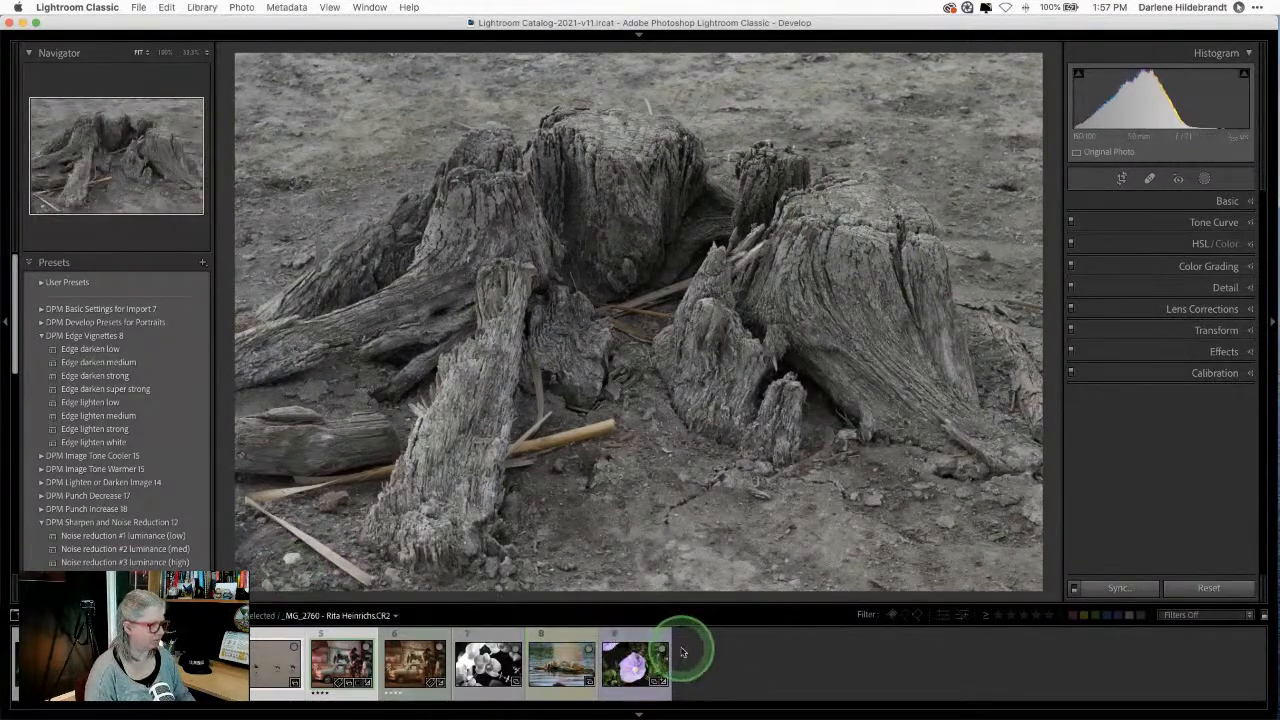
# Step: Pick the black-and-white orchid with crystal ornaments from the Library grid and open it in Develop
pyautogui.press('g')
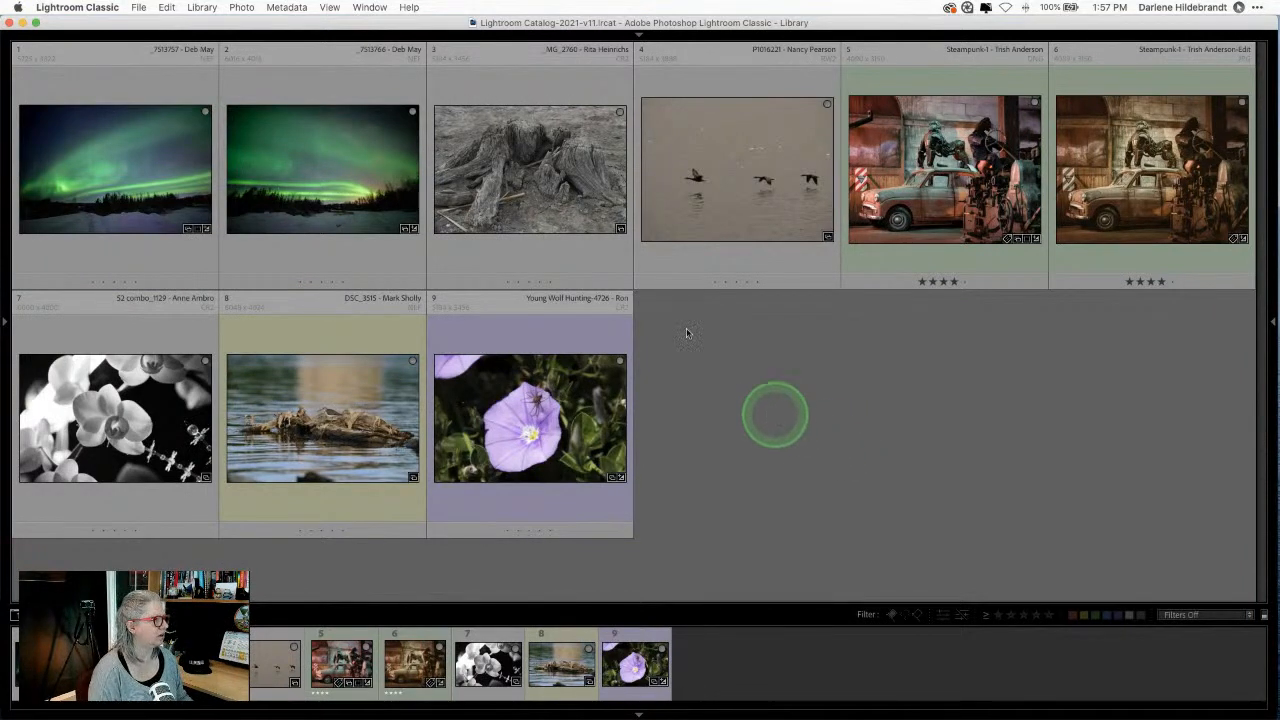
pyautogui.doubleClick(87, 405)
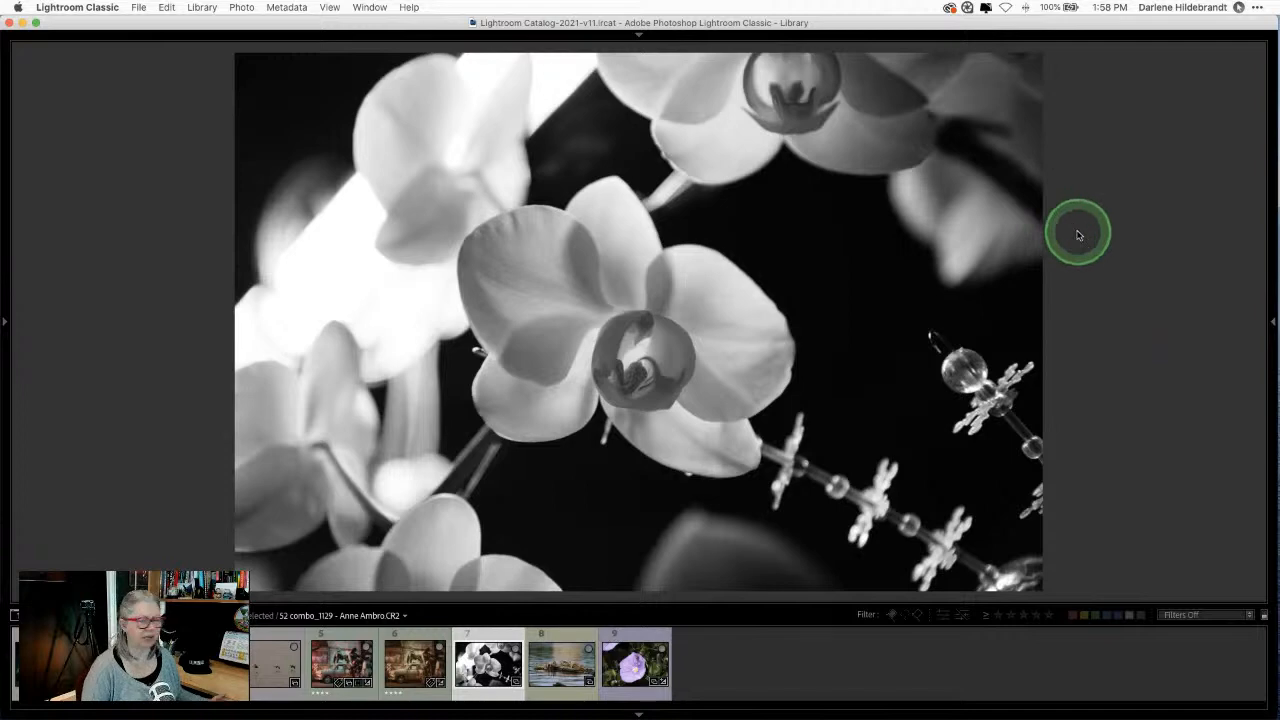
pyautogui.press('d')
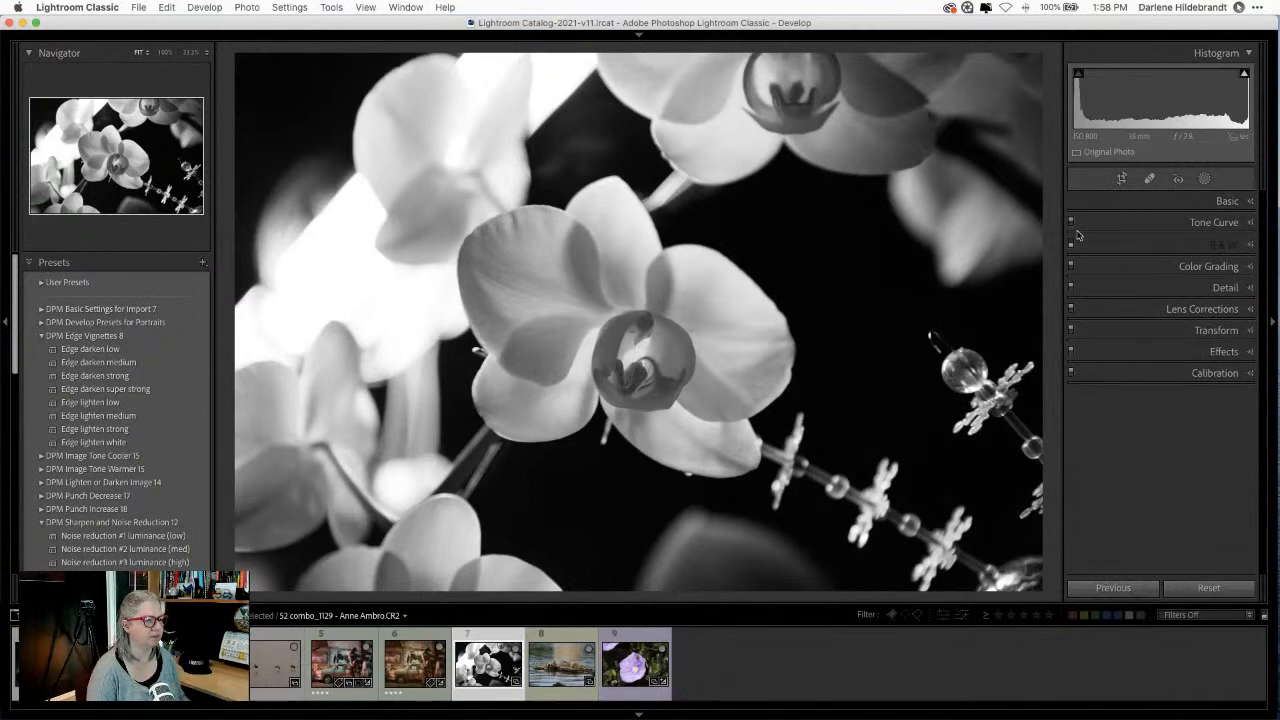
# Step: Try the Camera Faithful profile, then settle on Camera Monochrome in the Profile Browser
pyautogui.click(1220, 204)
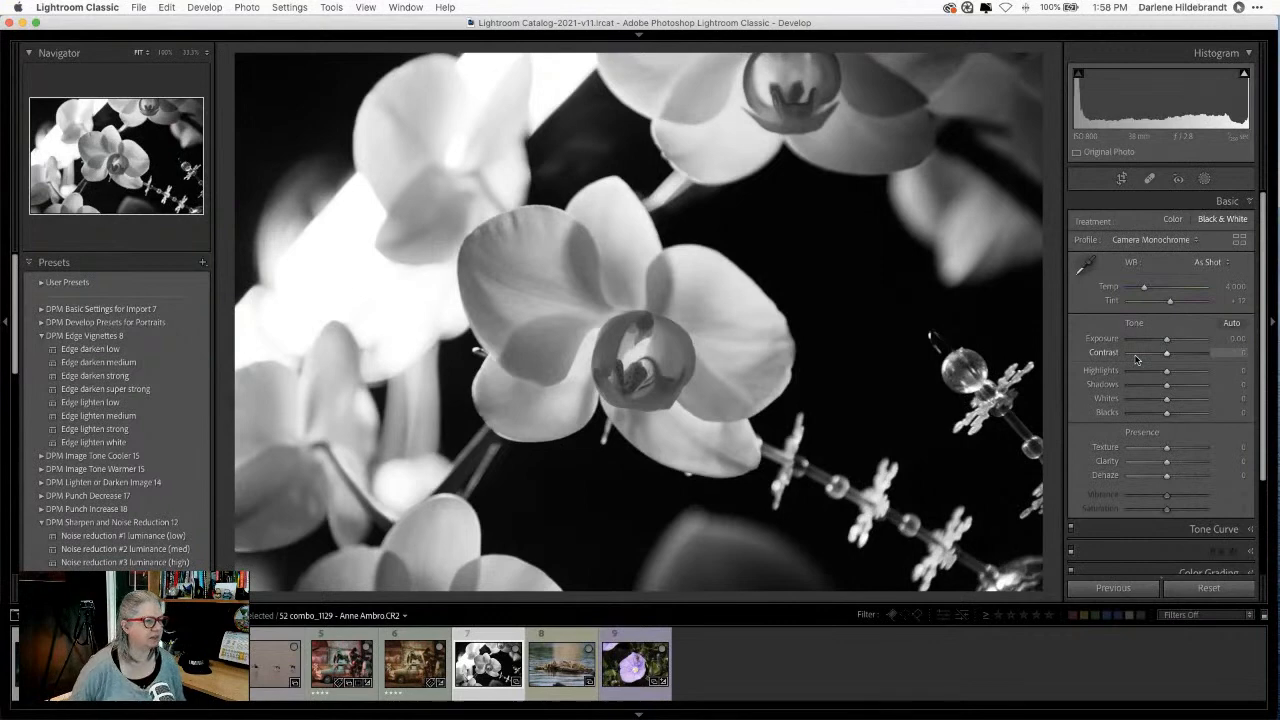
pyautogui.click(1239, 241)
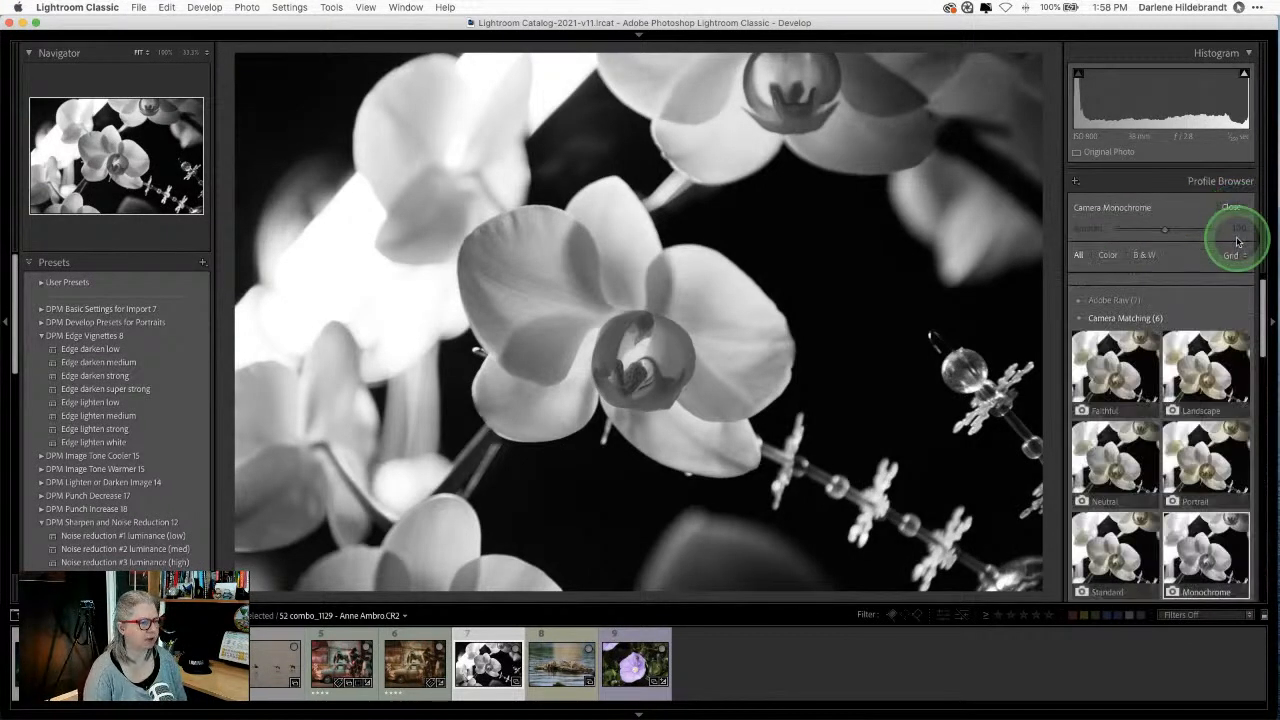
pyautogui.scroll(-2, 1200, 340)
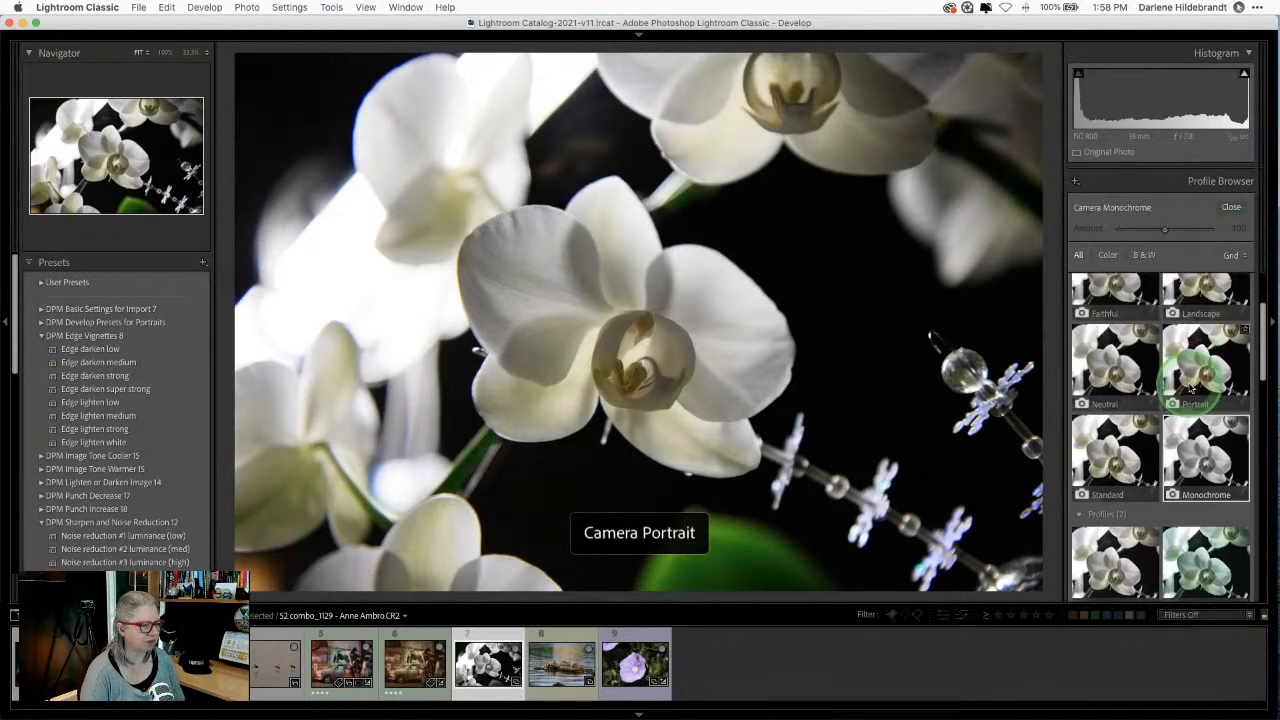
pyautogui.scroll(3, 1200, 400)
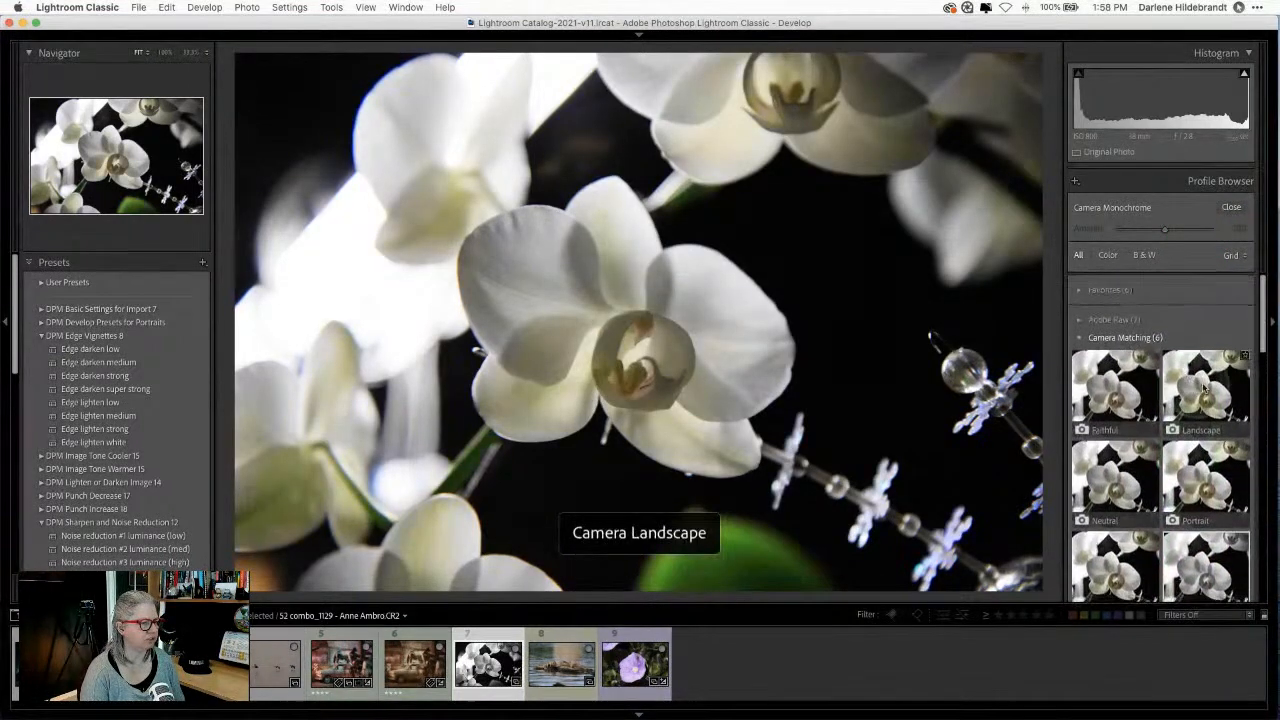
pyautogui.click(1113, 383)
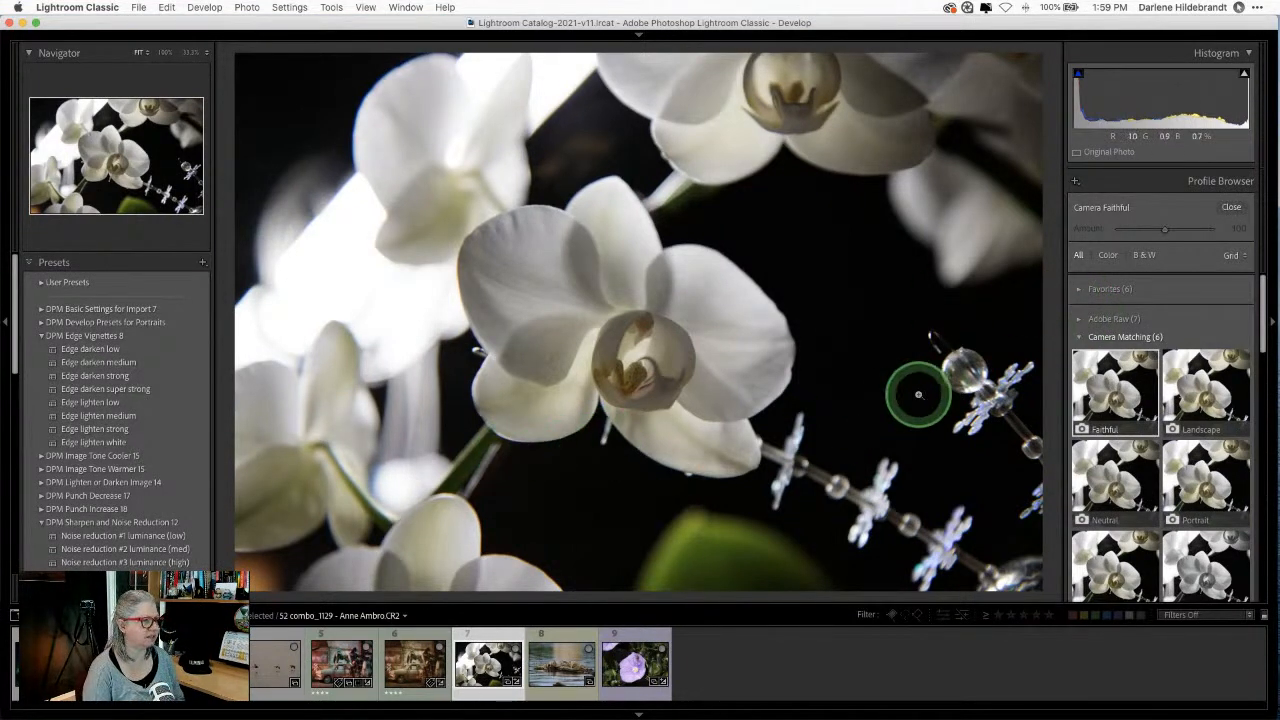
pyautogui.click(1148, 424)
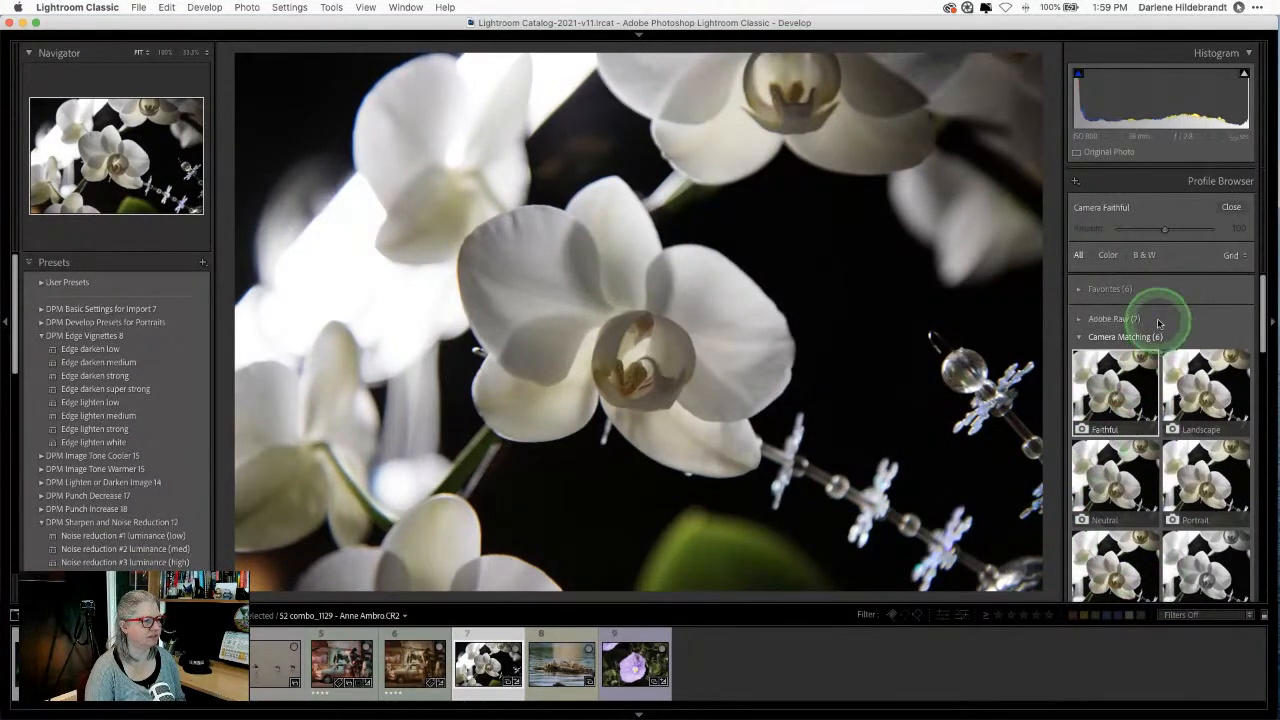
pyautogui.scroll(-2, 1190, 420)
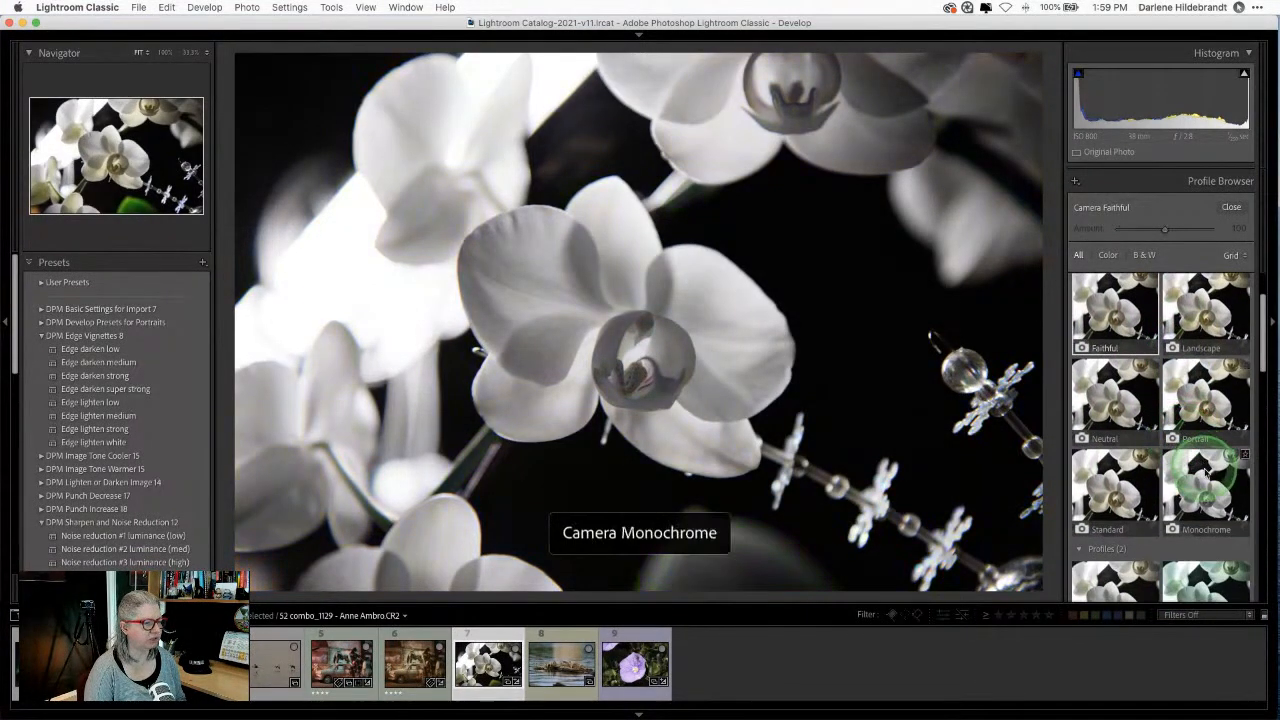
pyautogui.click(1208, 478)
pyautogui.click(1231, 207)
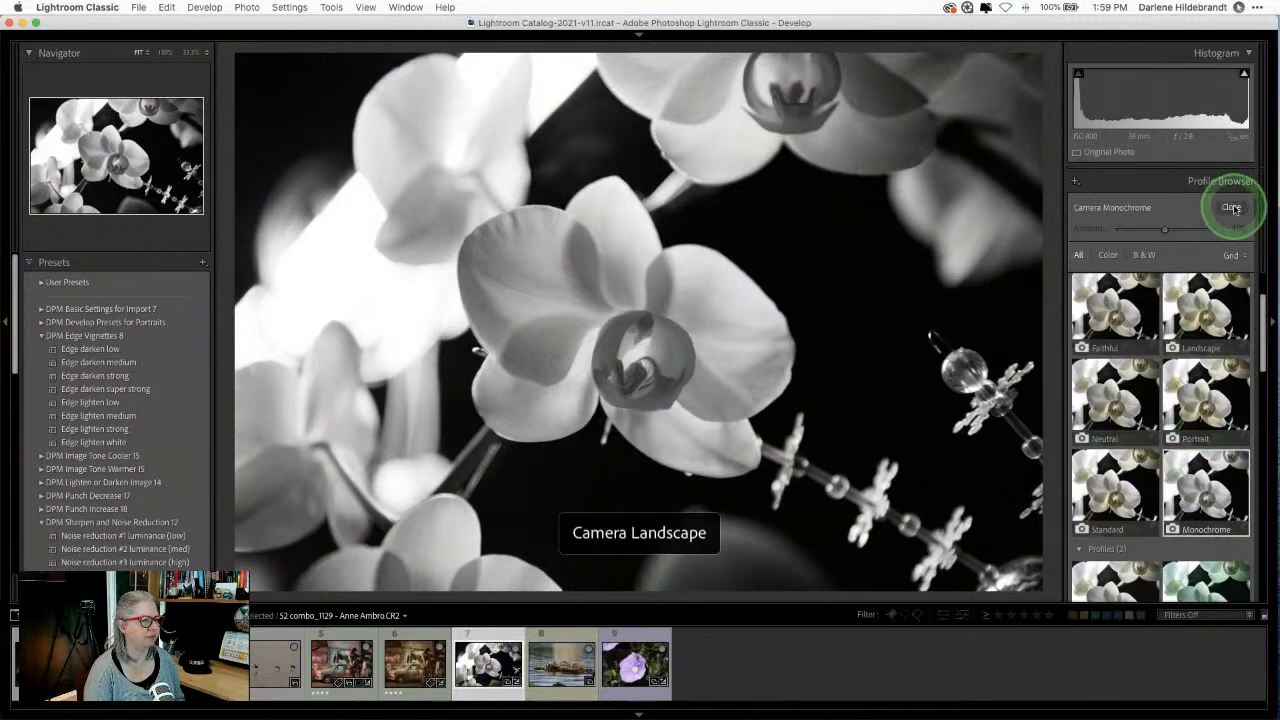
# Step: Switch the profile to Adobe Monochrome from the Adobe Raw group
pyautogui.scroll(-3, 1124, 275)
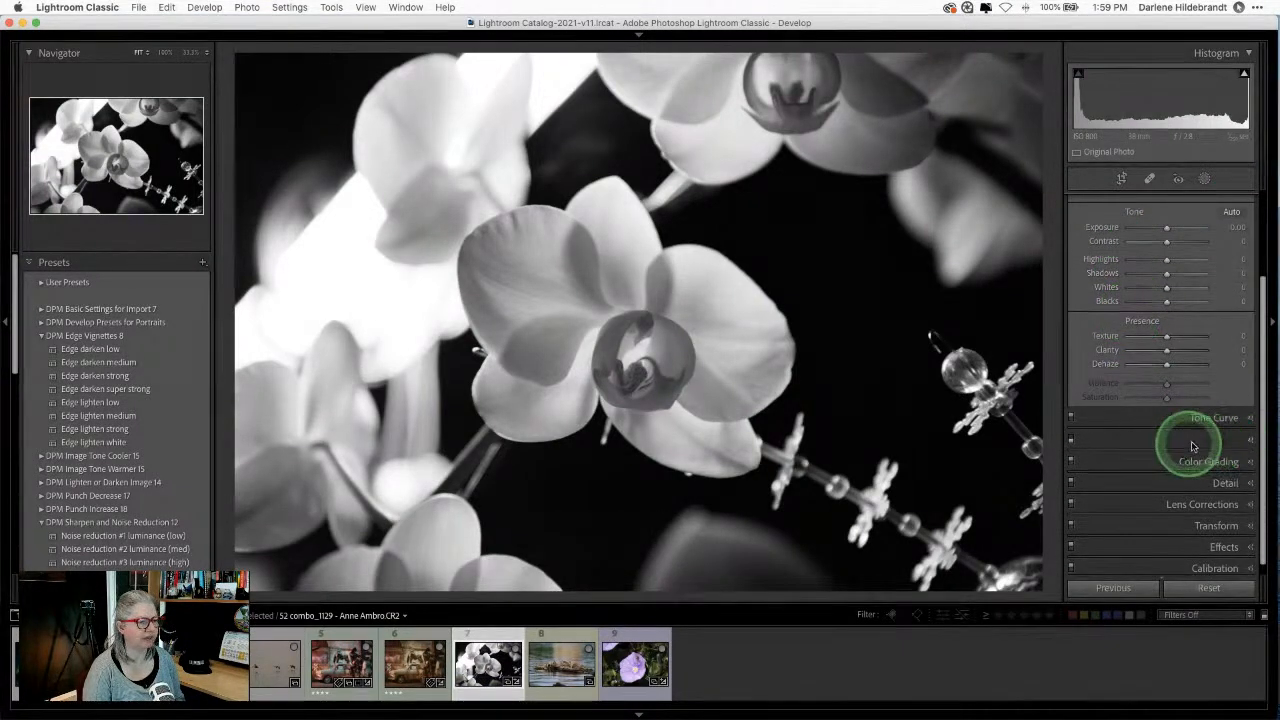
pyautogui.click(1182, 440)
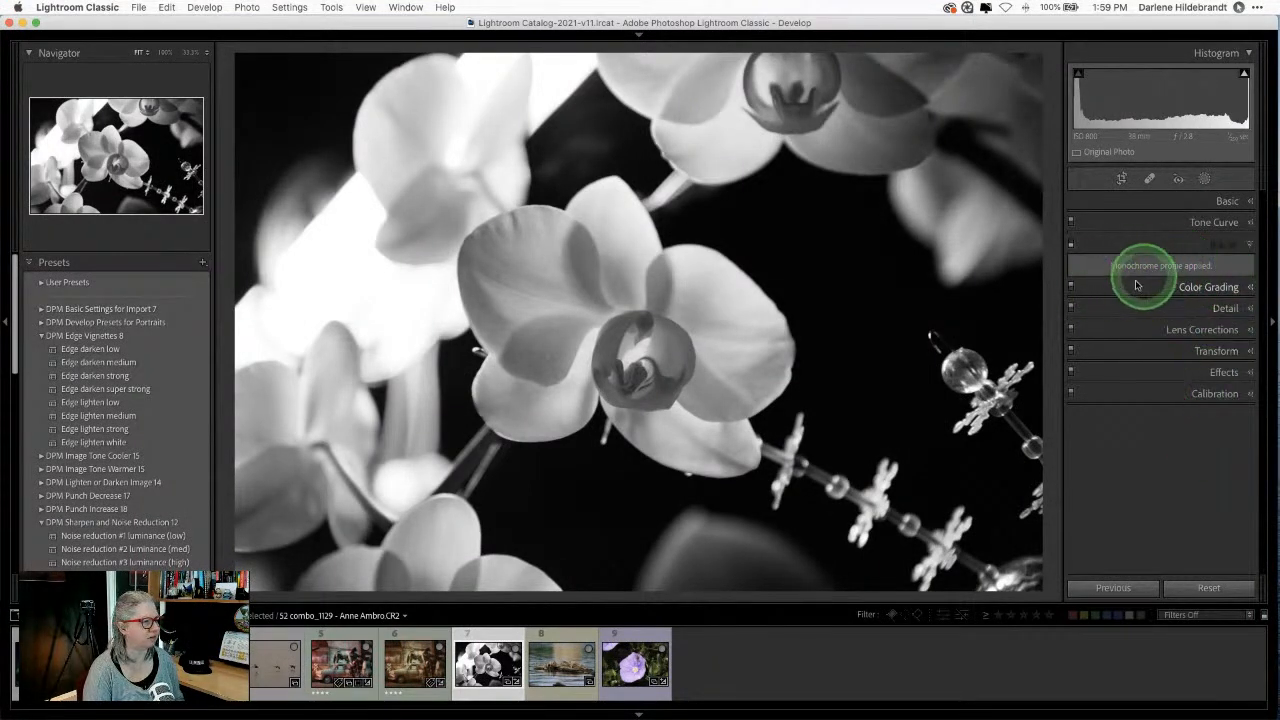
pyautogui.click(1228, 201)
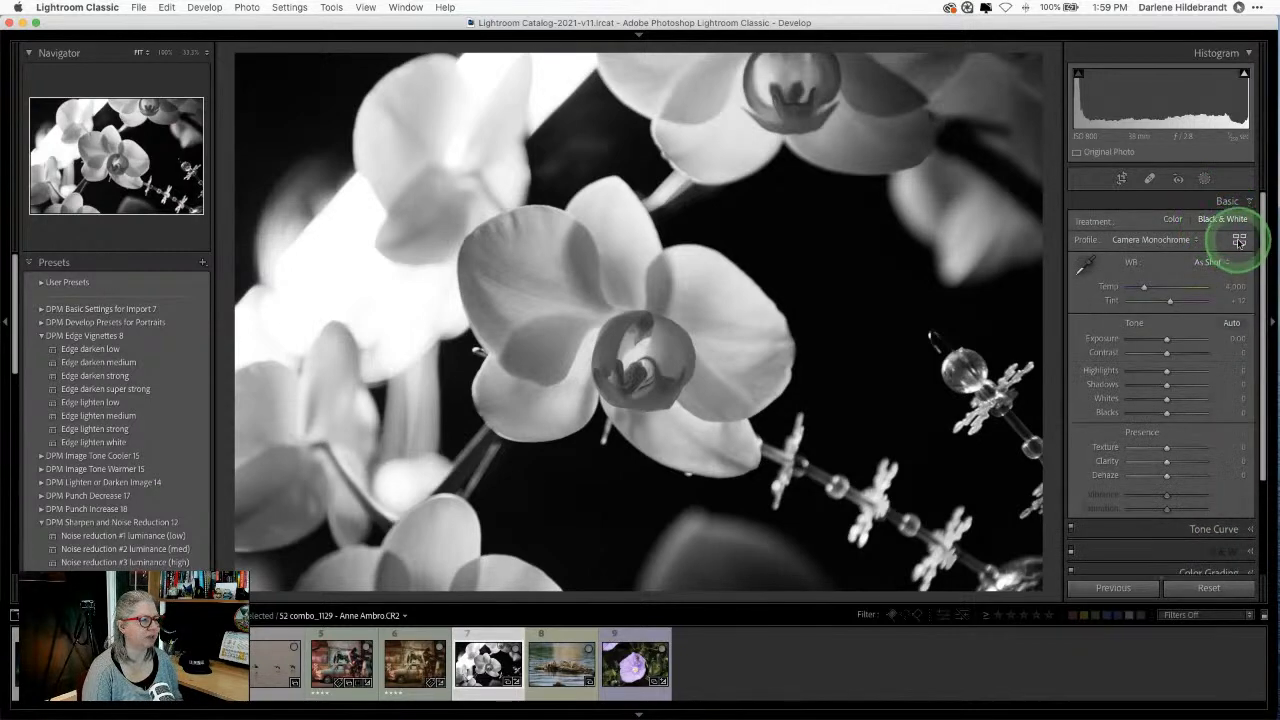
pyautogui.click(1237, 239)
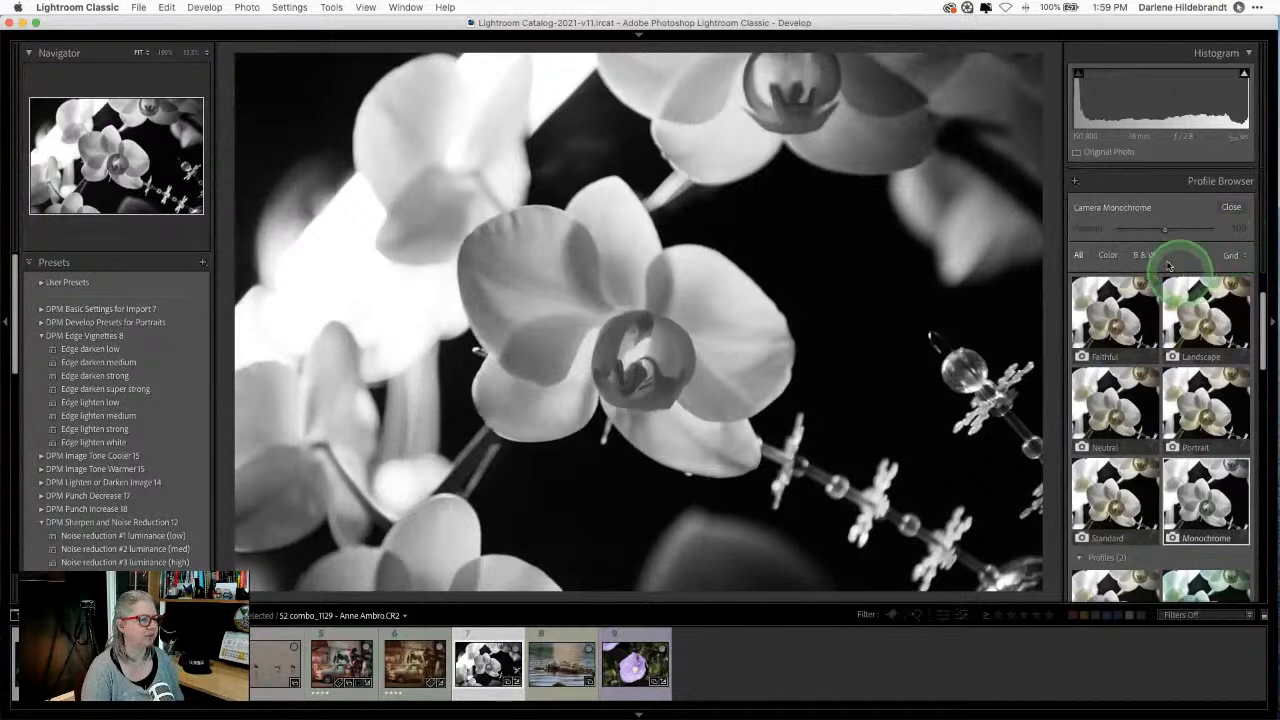
pyautogui.scroll(-3, 1138, 332)
pyautogui.scroll(-1, 1138, 332)
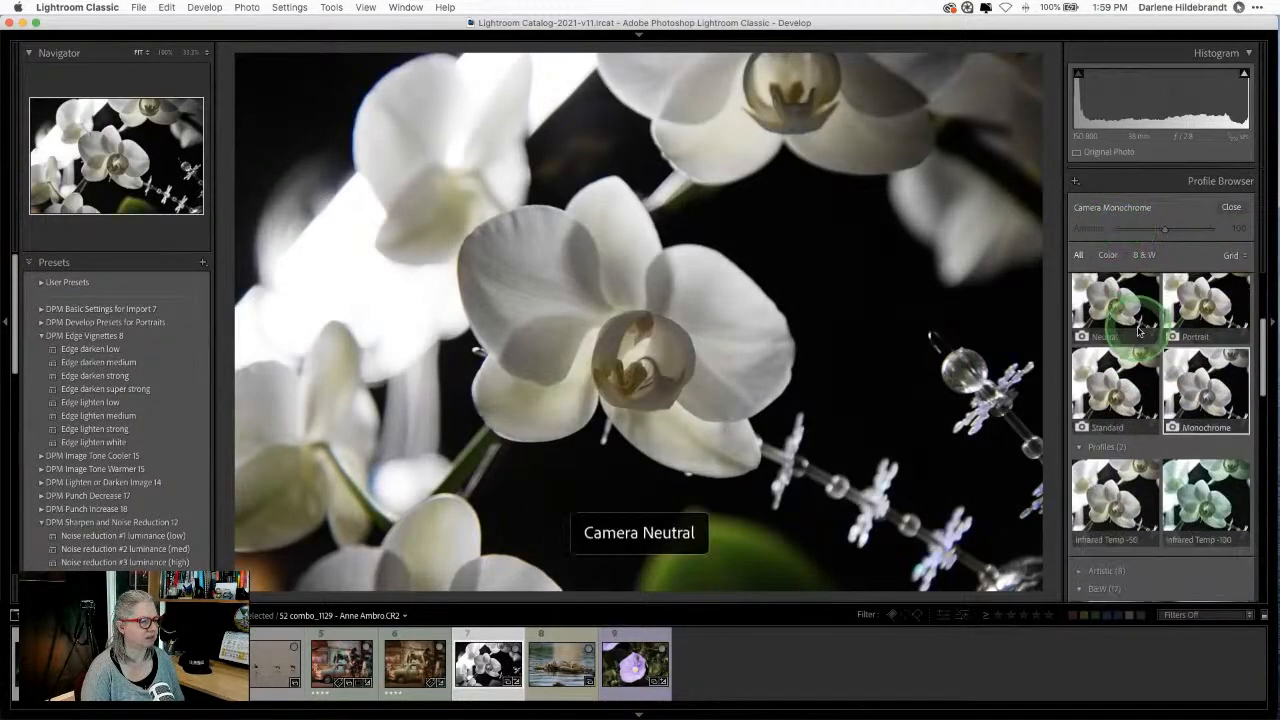
pyautogui.scroll(5, 1138, 332)
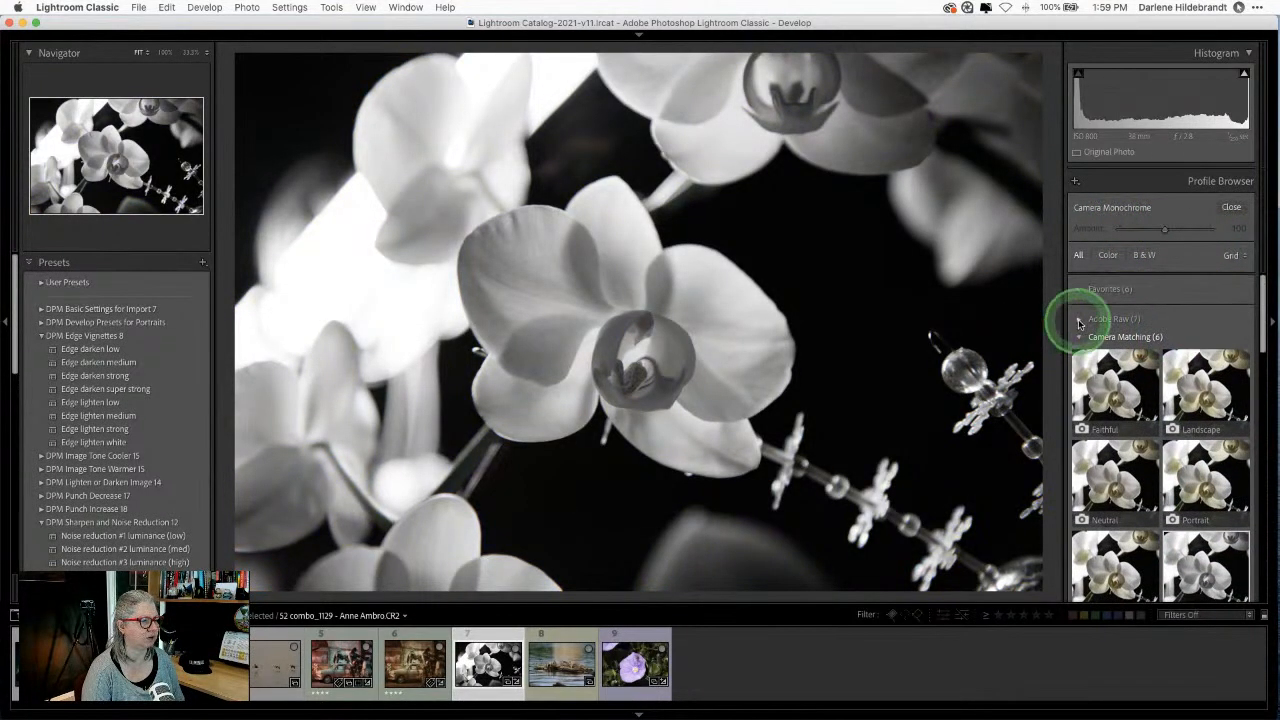
pyautogui.click(1079, 320)
pyautogui.click(1203, 375)
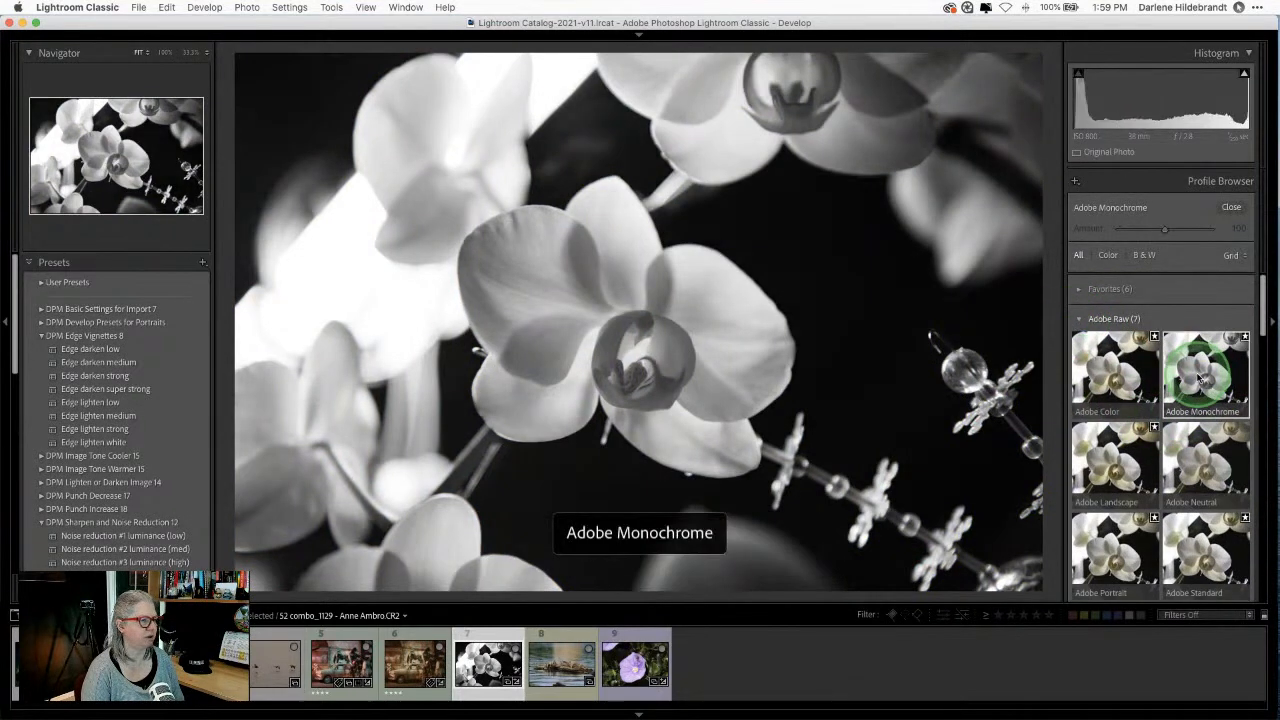
pyautogui.click(1231, 207)
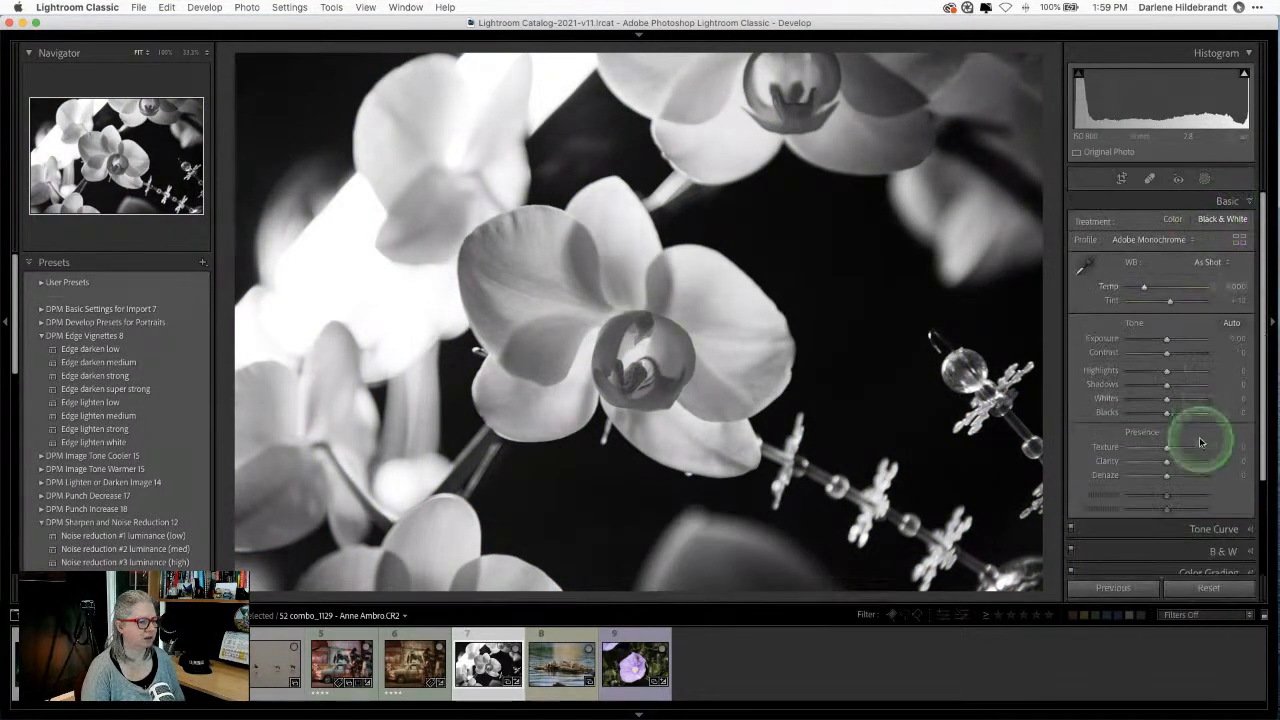
# Step: Apply Auto black-and-white mix, then pull Orange down and nudge Green up slightly
pyautogui.click(1219, 548)
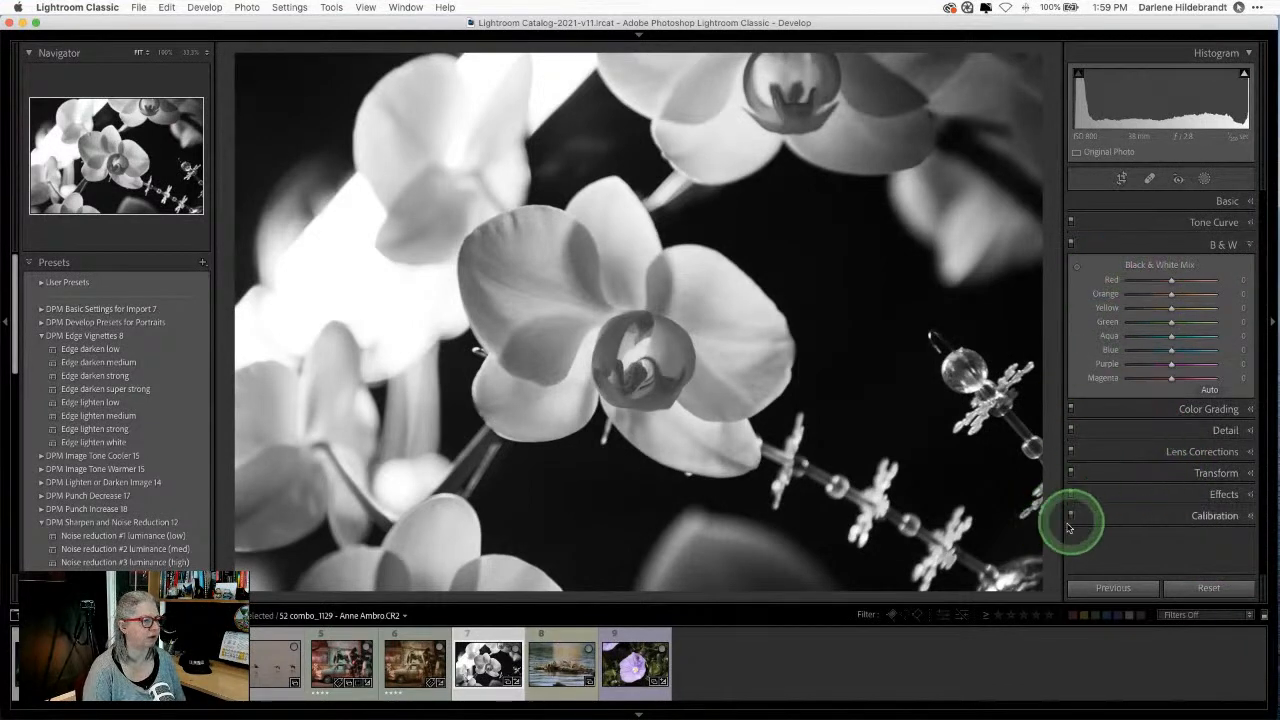
pyautogui.click(1209, 389)
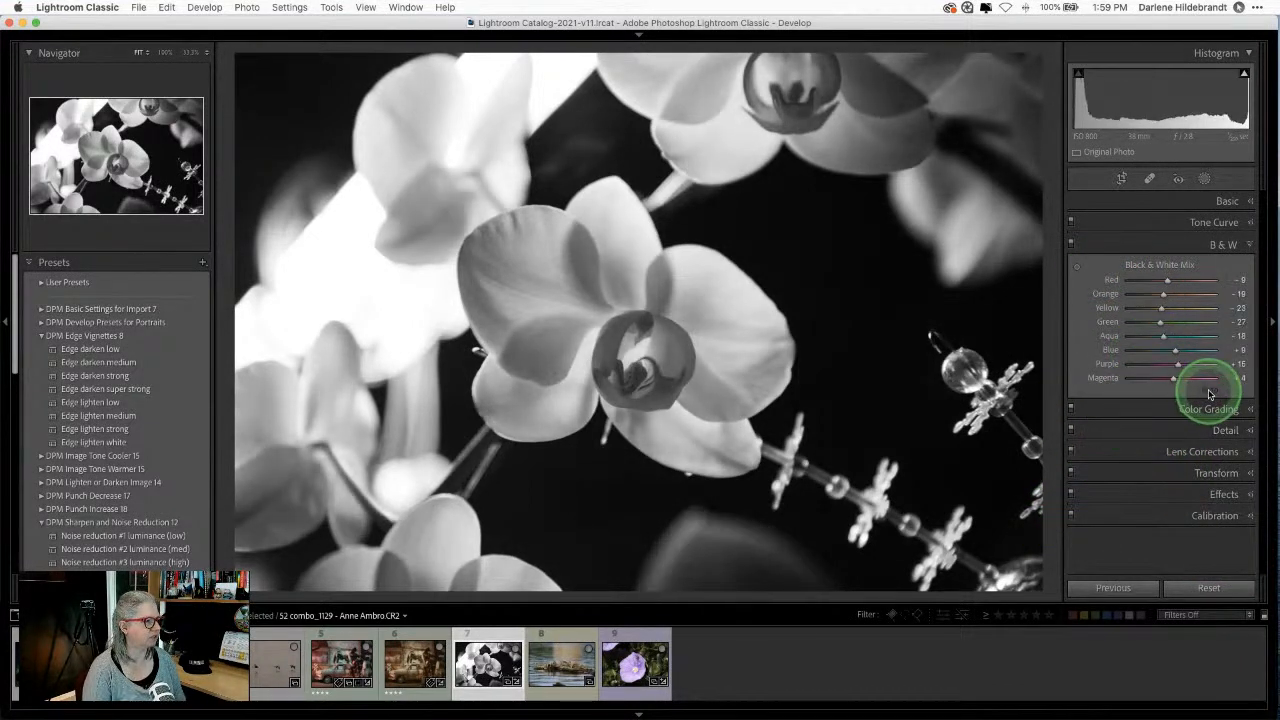
pyautogui.moveTo(1163, 294); pyautogui.dragTo(1147, 321)
pyautogui.click(1225, 201)
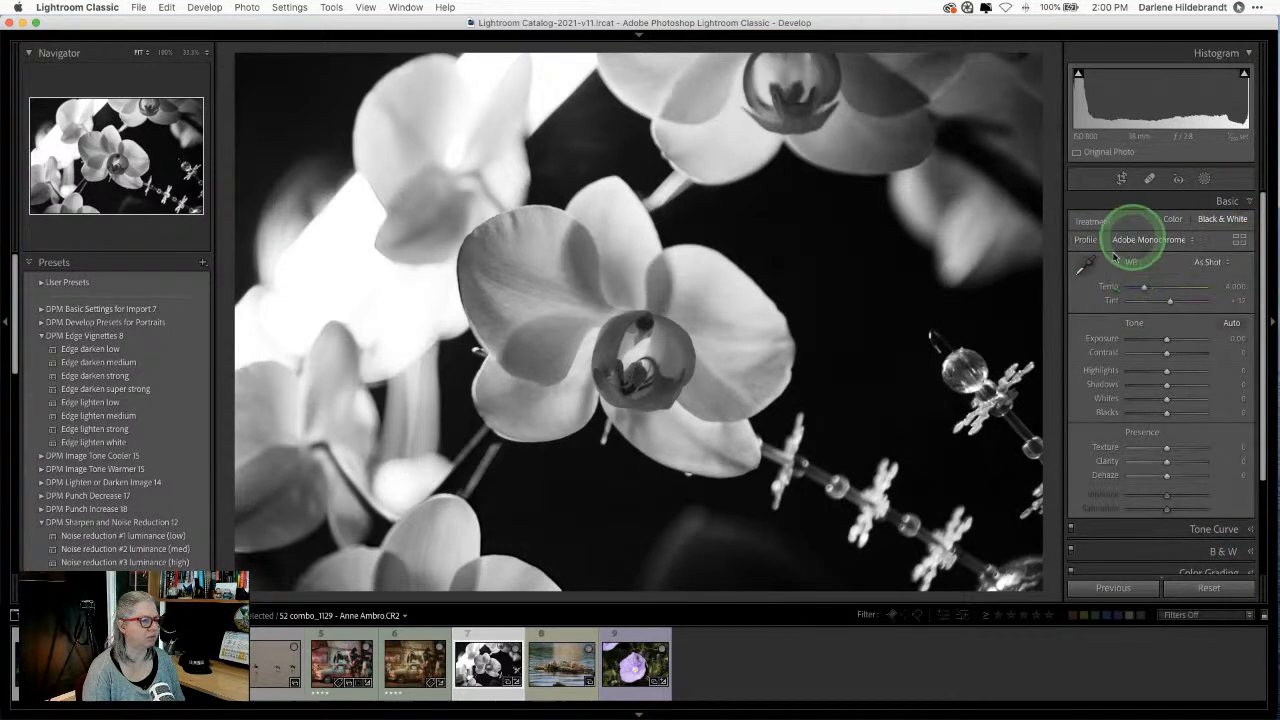
pyautogui.click(1203, 548)
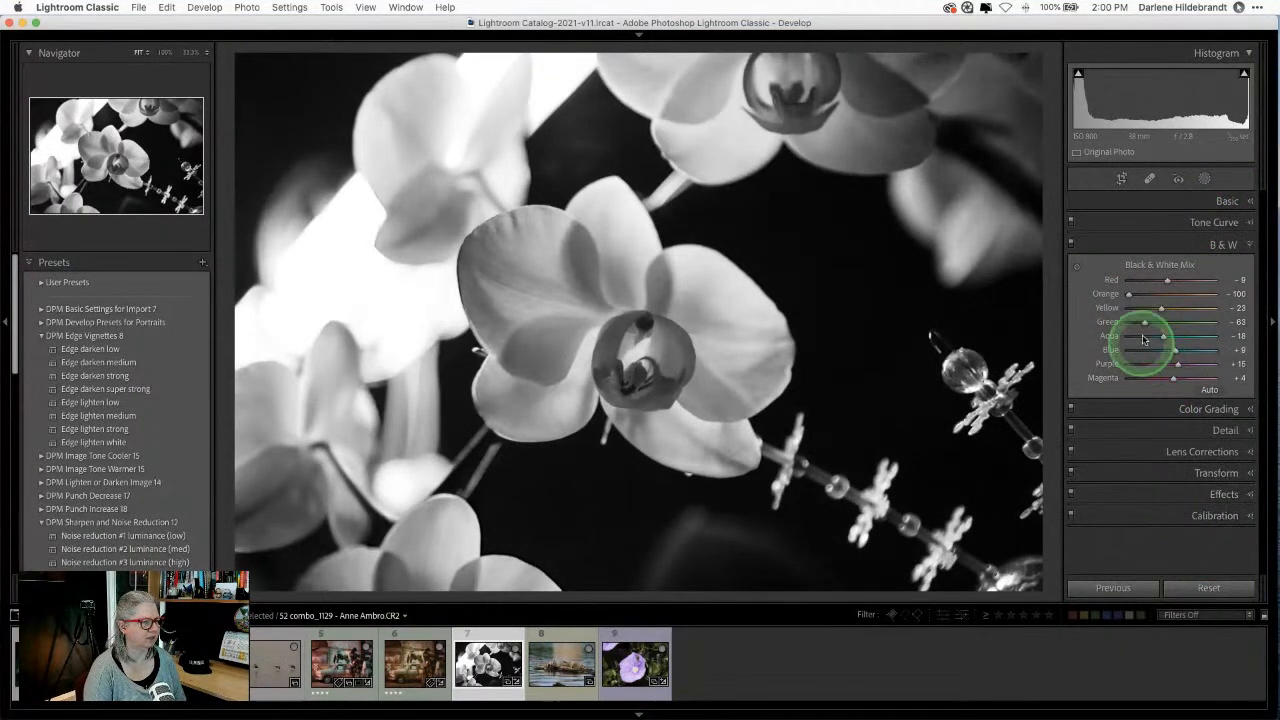
pyautogui.moveTo(1141, 322)
pyautogui.mouseDown()
pyautogui.moveTo(1225, 321)
pyautogui.moveTo(1152, 322)
pyautogui.mouseUp()
# Step: Darken yellows and greens directly on the photo with the targeted tool, deepening the lower-left petal
pyautogui.click(1079, 265)
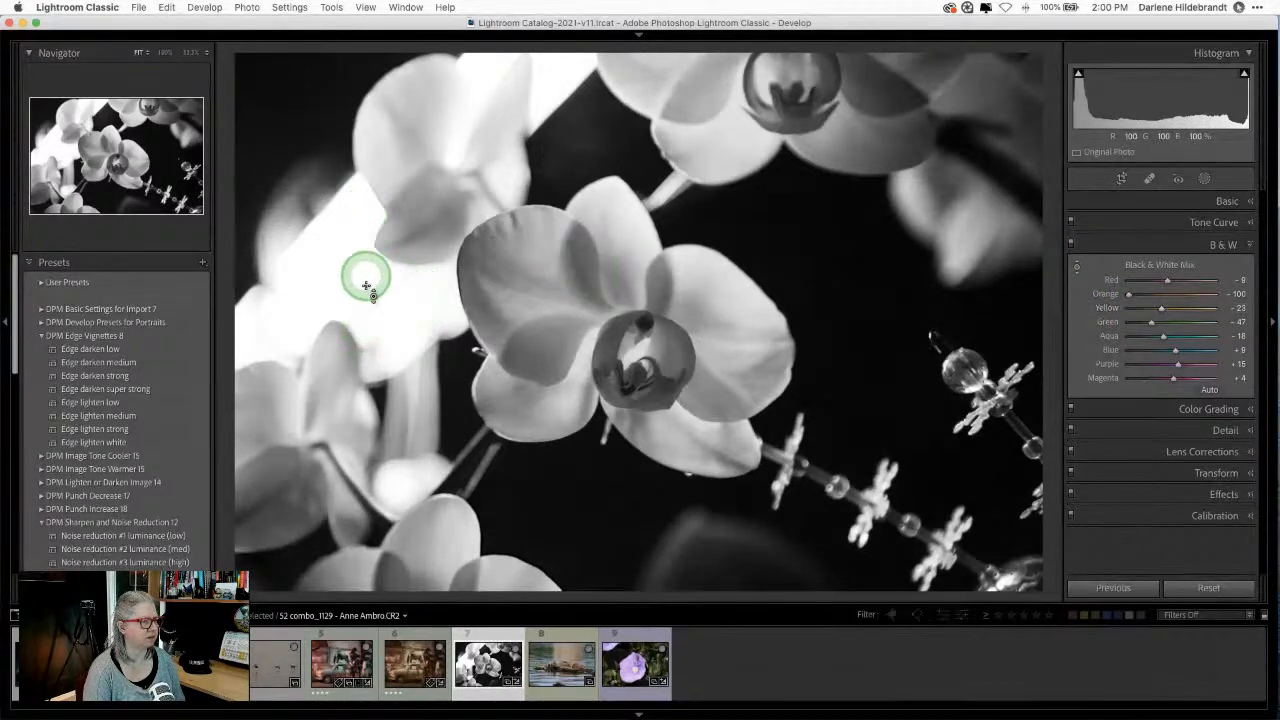
pyautogui.moveTo(428, 198); pyautogui.dragTo(414, 116)
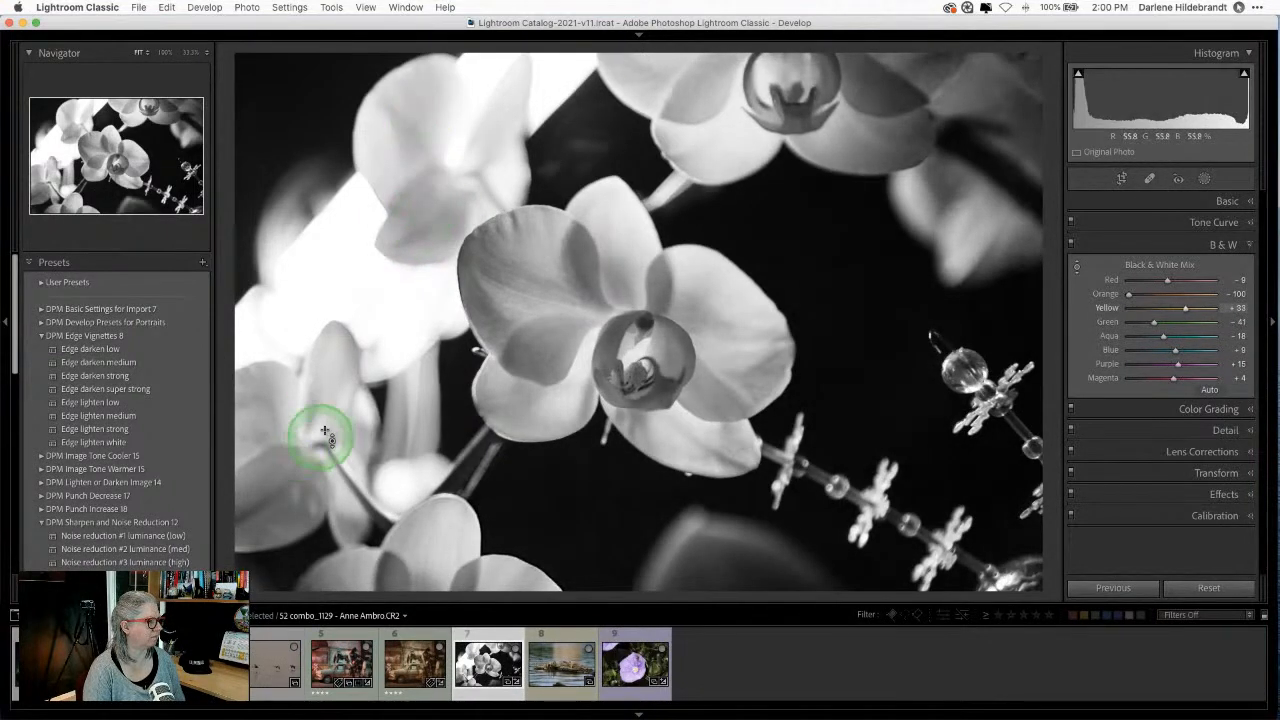
pyautogui.moveTo(329, 423)
pyautogui.mouseDown()
pyautogui.moveTo(334, 443)
pyautogui.moveTo(331, 420)
pyautogui.mouseUp()
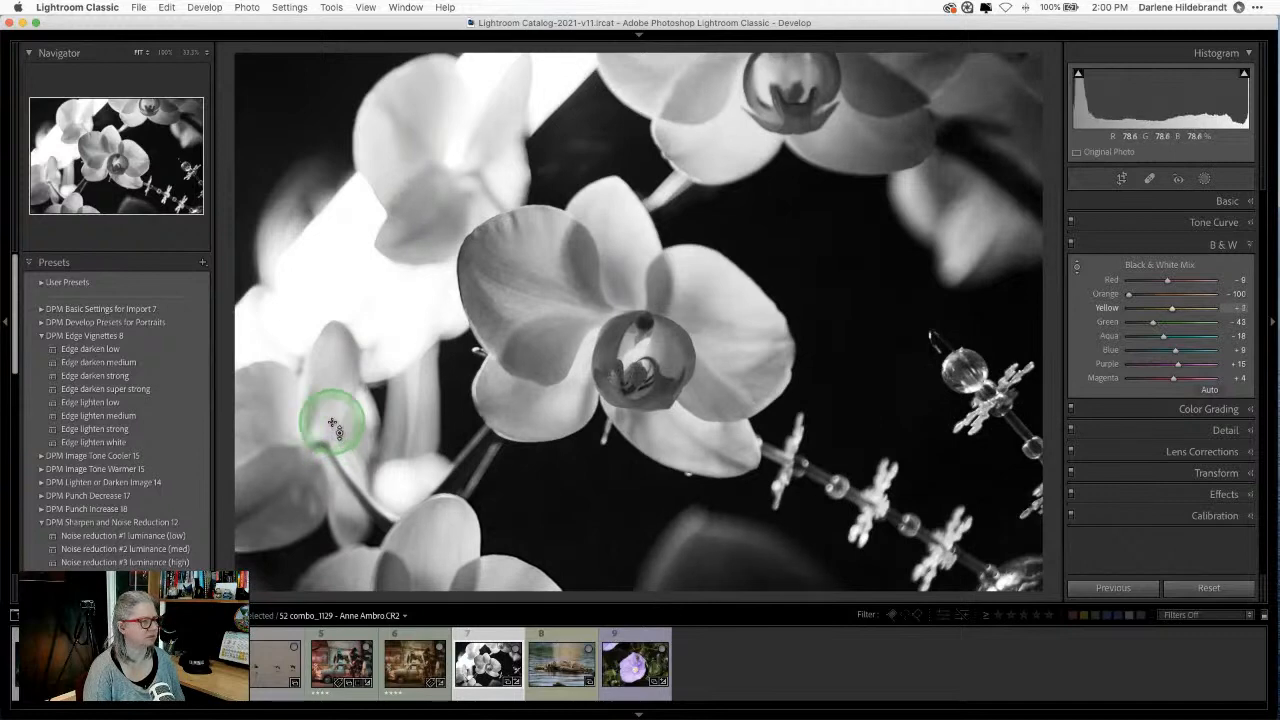
# Step: Invert the tone curve so it runs from 254 down to 0, turning the orchid negative
pyautogui.click(1228, 222)
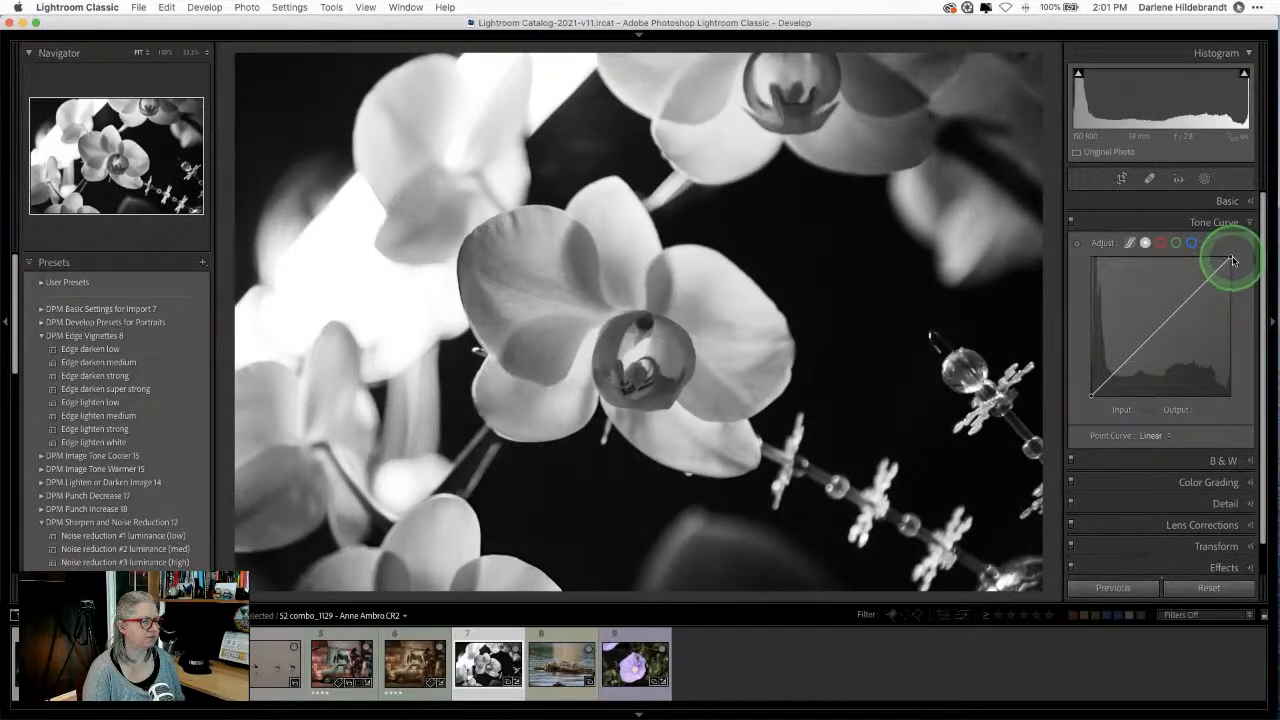
pyautogui.moveTo(1232, 261)
pyautogui.mouseDown()
pyautogui.moveTo(1231, 397)
pyautogui.moveTo(1230, 258)
pyautogui.mouseUp()
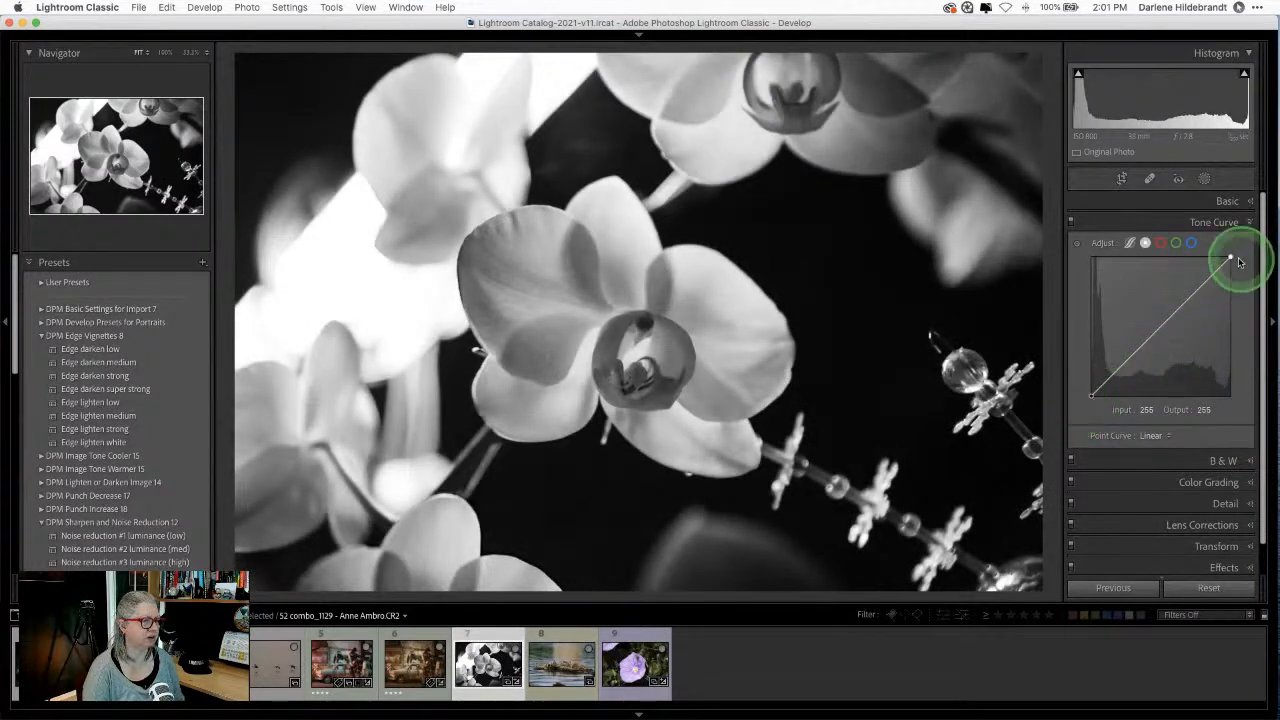
pyautogui.moveTo(1231, 257); pyautogui.dragTo(1231, 396)
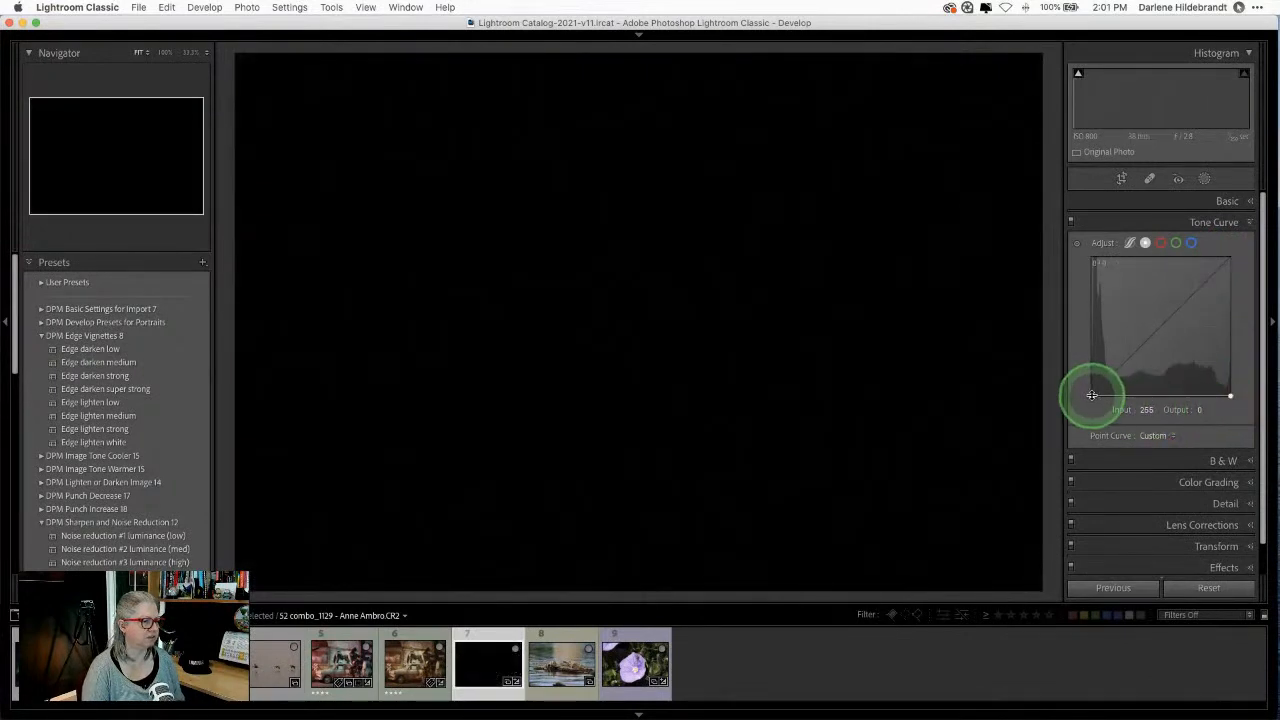
pyautogui.moveTo(1092, 395); pyautogui.dragTo(1089, 256)
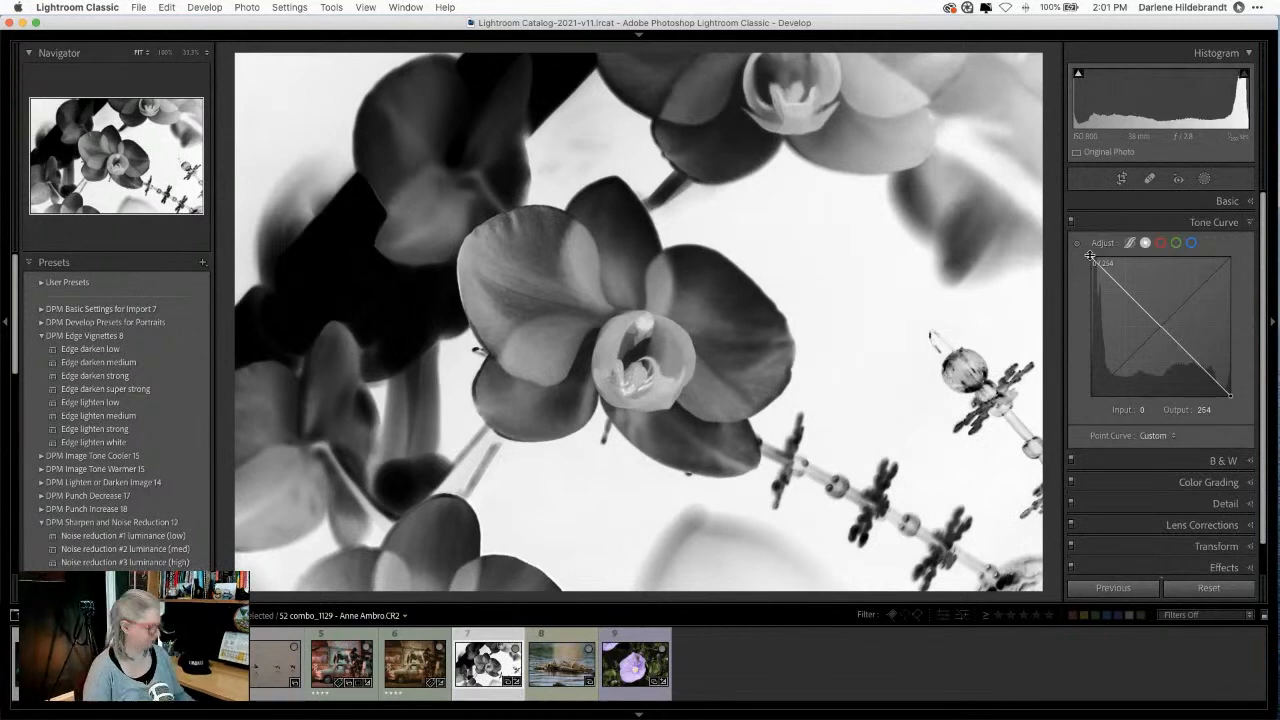
# Step: Tighten the crop from the top-left corner so the central bloom stands out, and apply it
pyautogui.click(1222, 202)
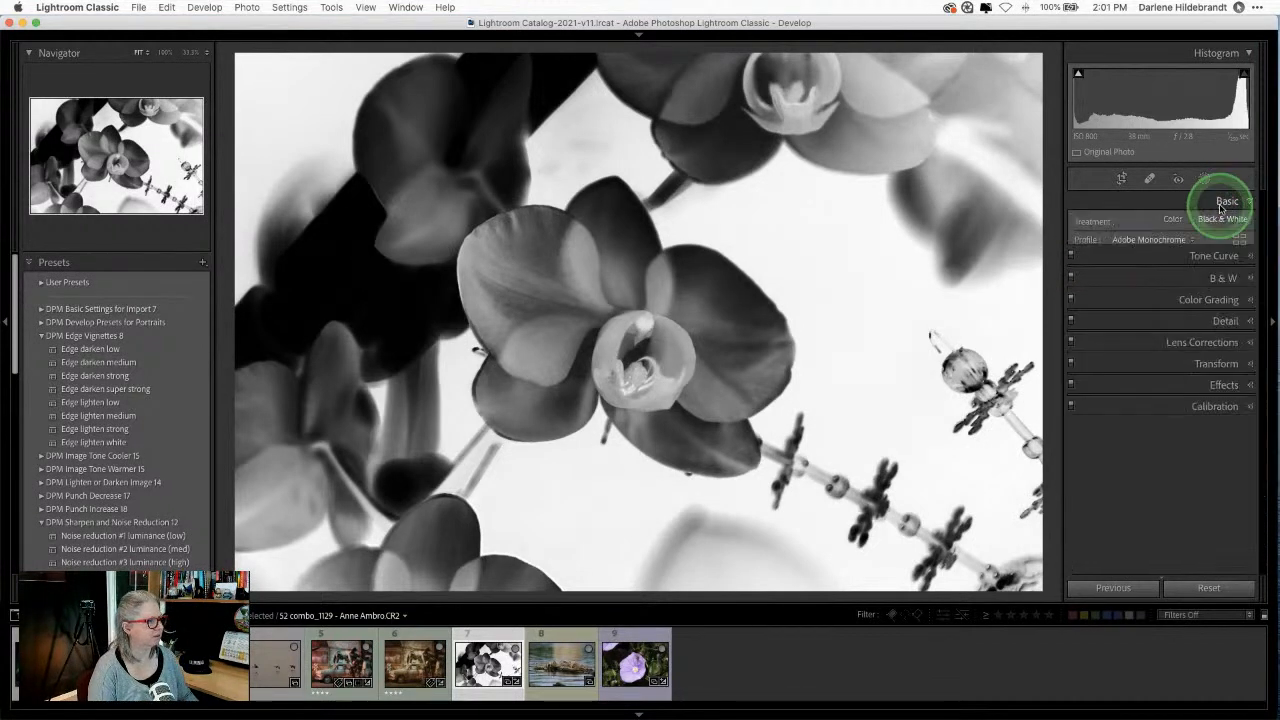
pyautogui.click(1121, 178)
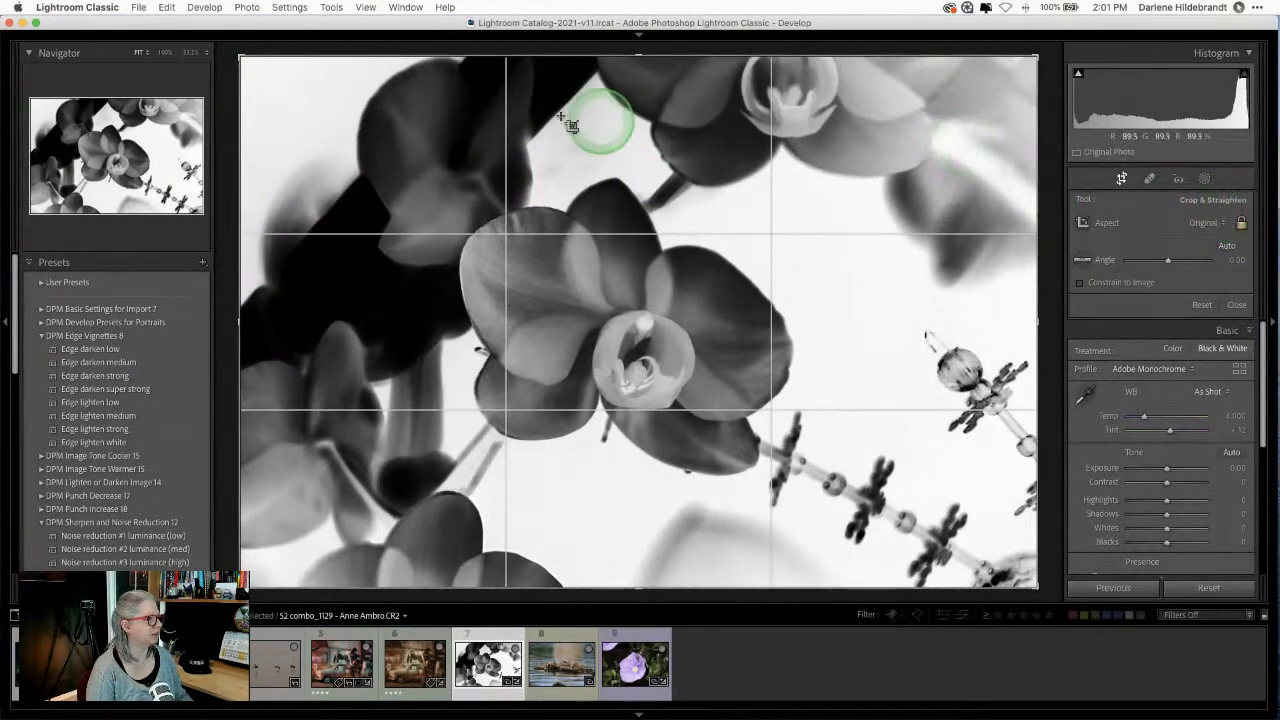
pyautogui.moveTo(243, 51); pyautogui.dragTo(301, 90)
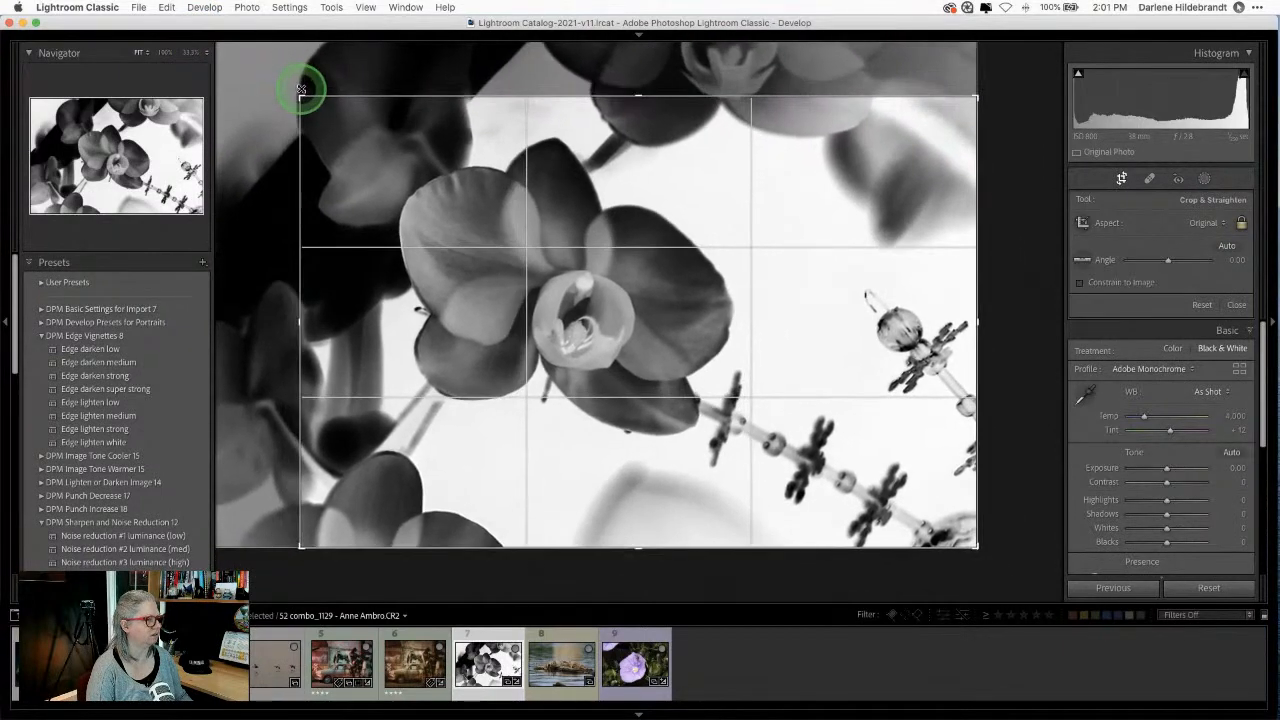
pyautogui.press('Return')
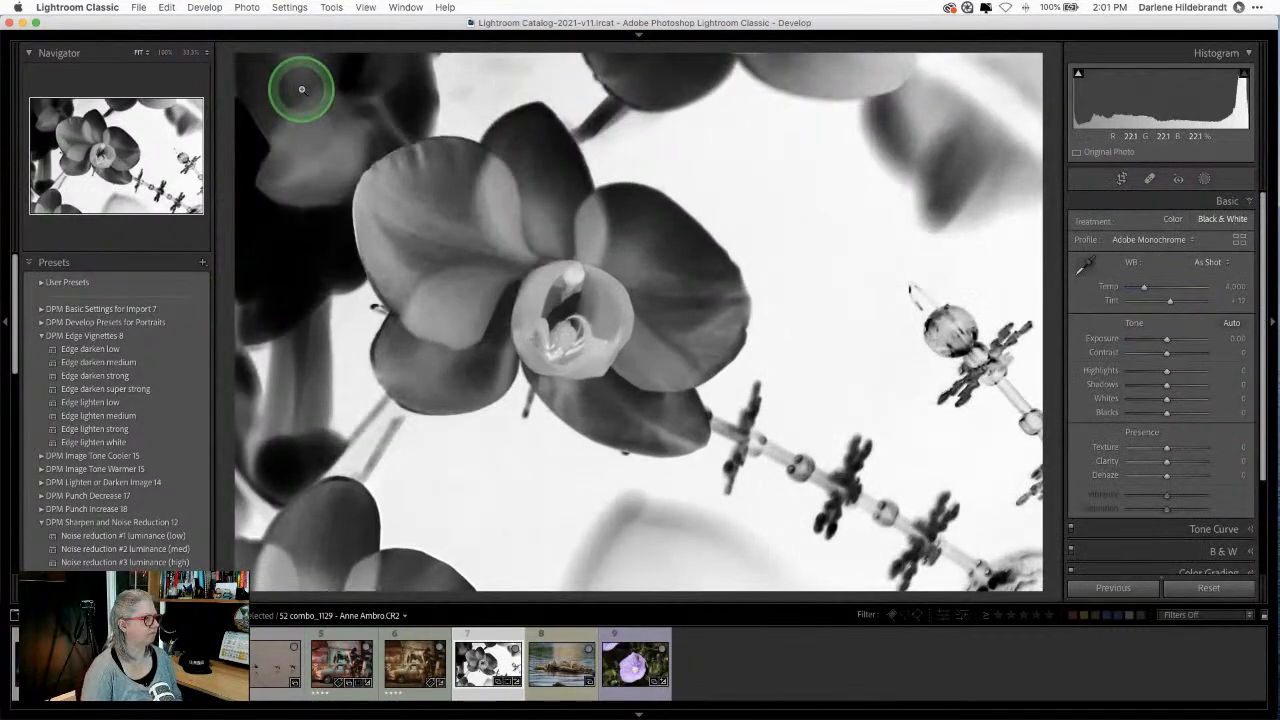
pyautogui.click(302, 90)
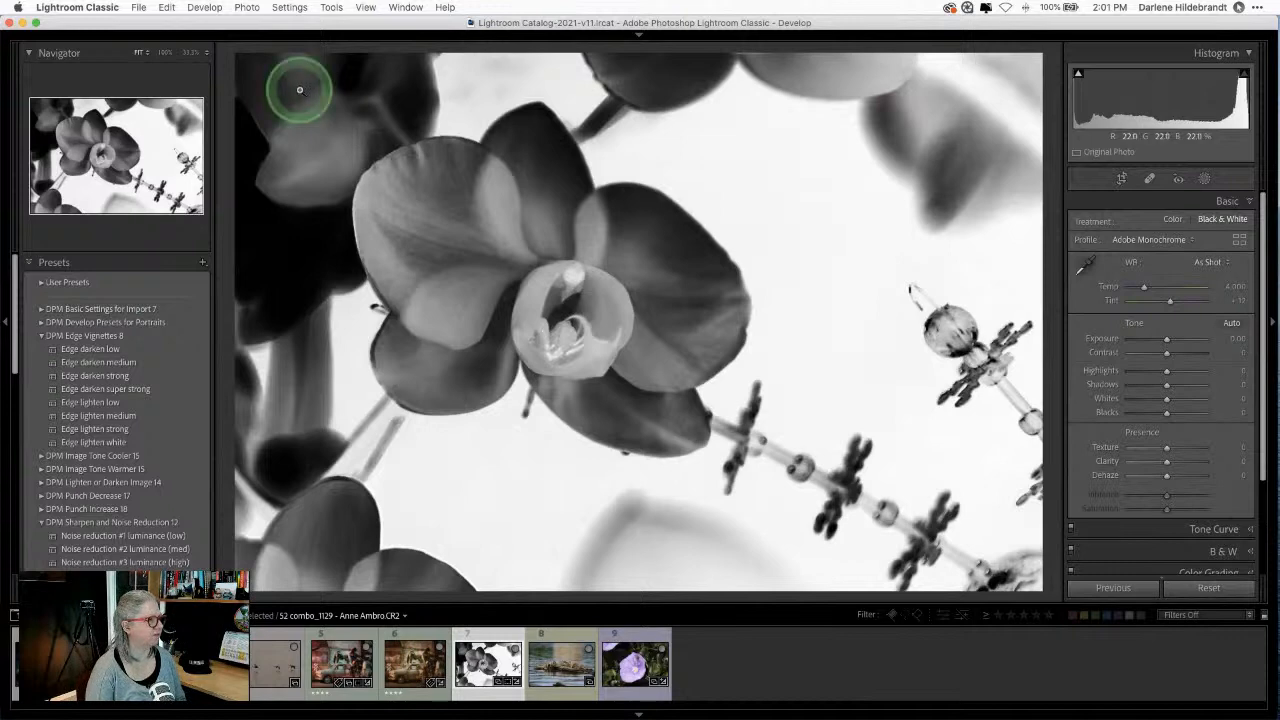
# Step: Create a virtual copy of the inverted orchid, flip it horizontally, then go back to the original
pyautogui.click(247, 7)
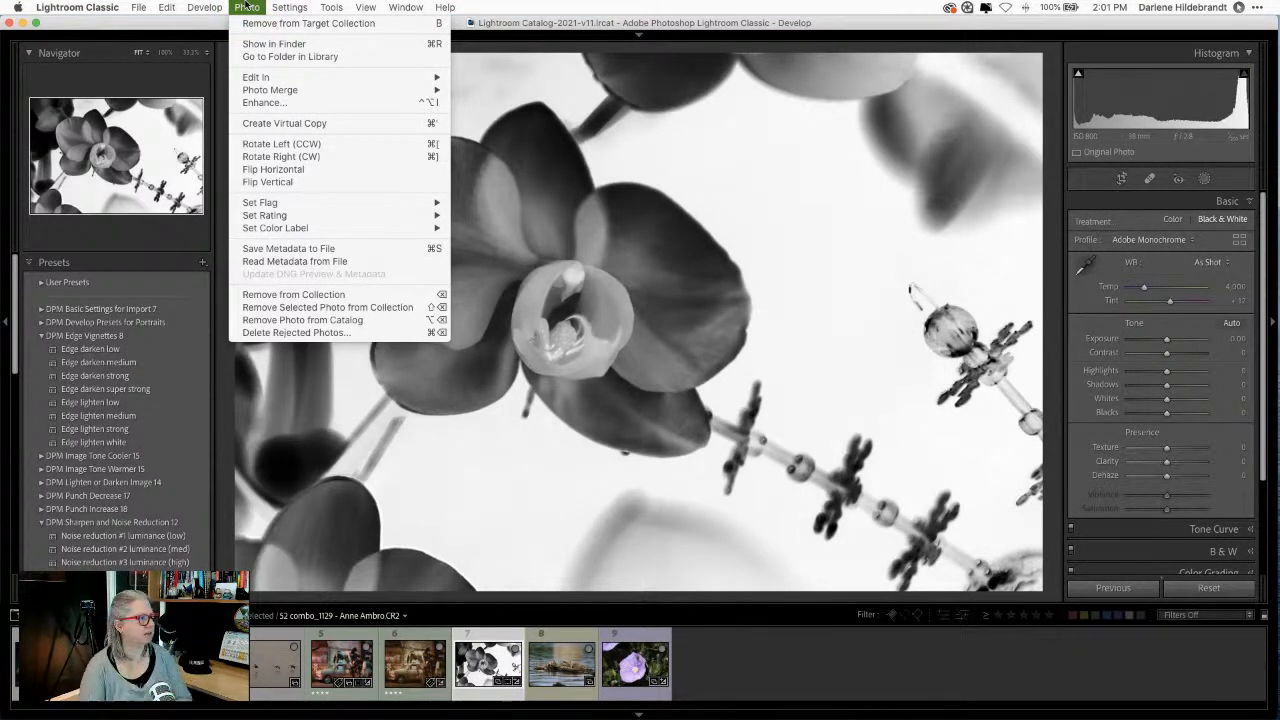
pyautogui.click(246, 7)
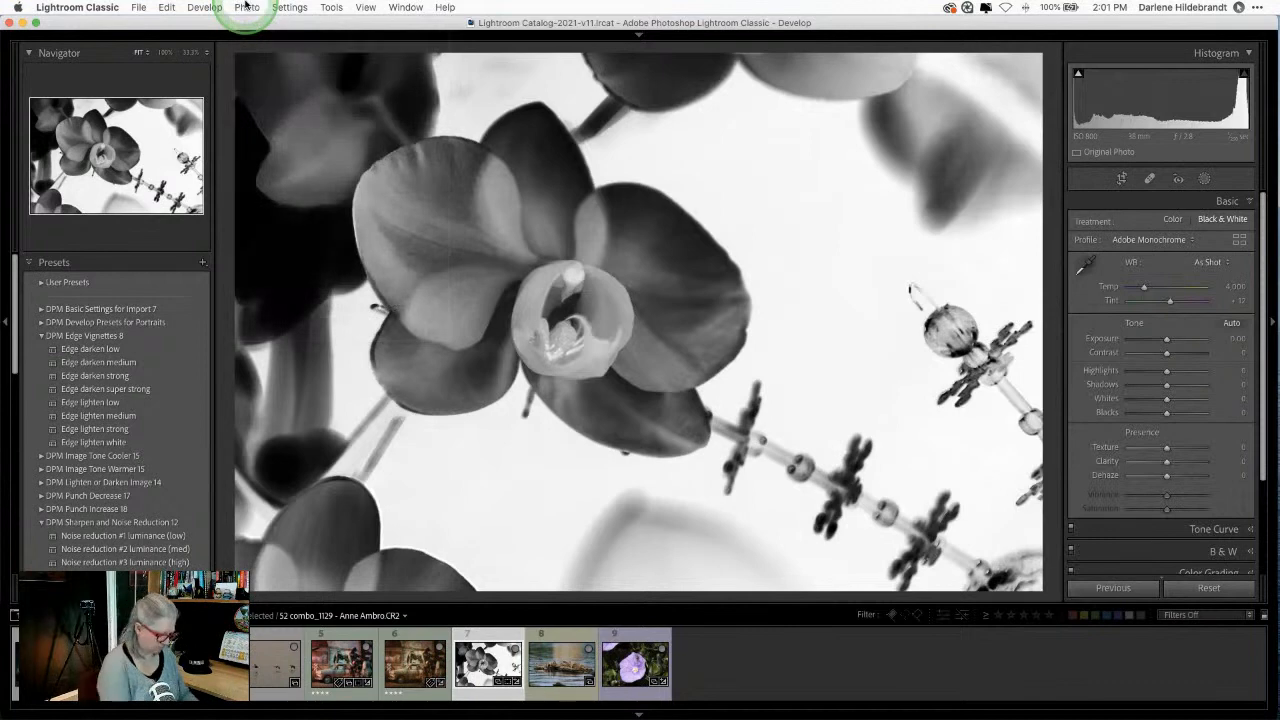
pyautogui.click(247, 7)
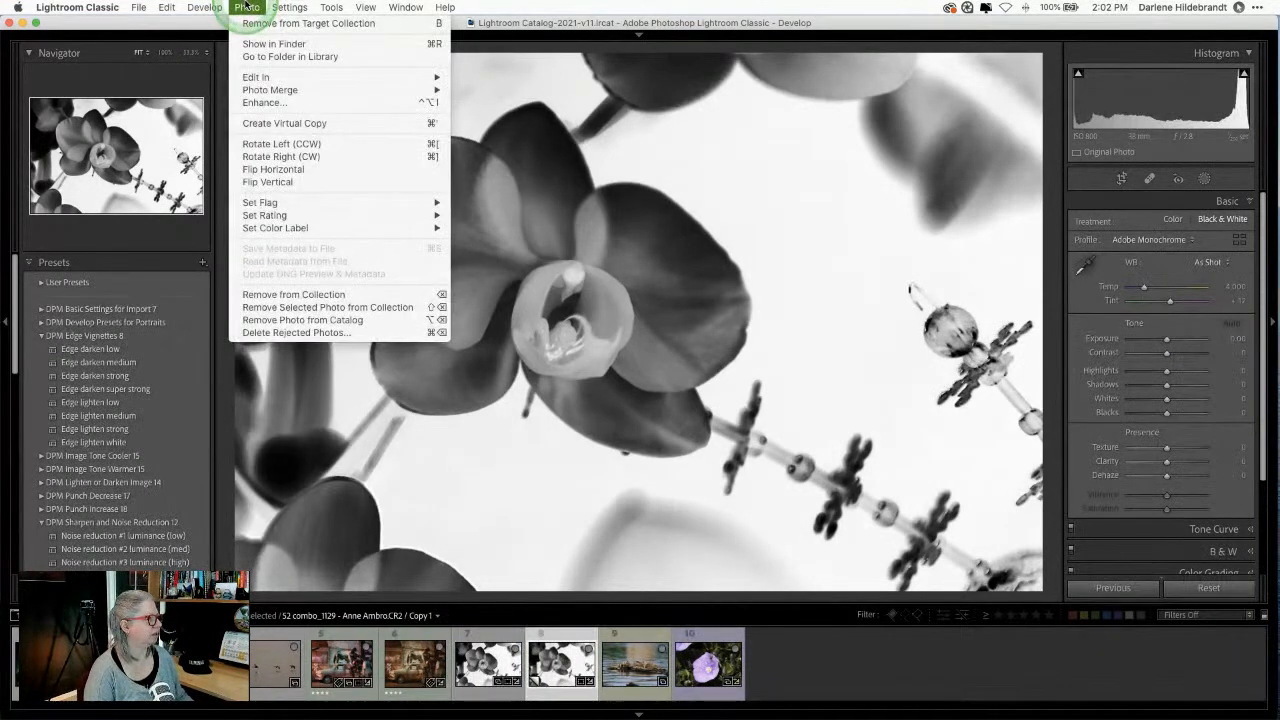
pyautogui.click(260, 169)
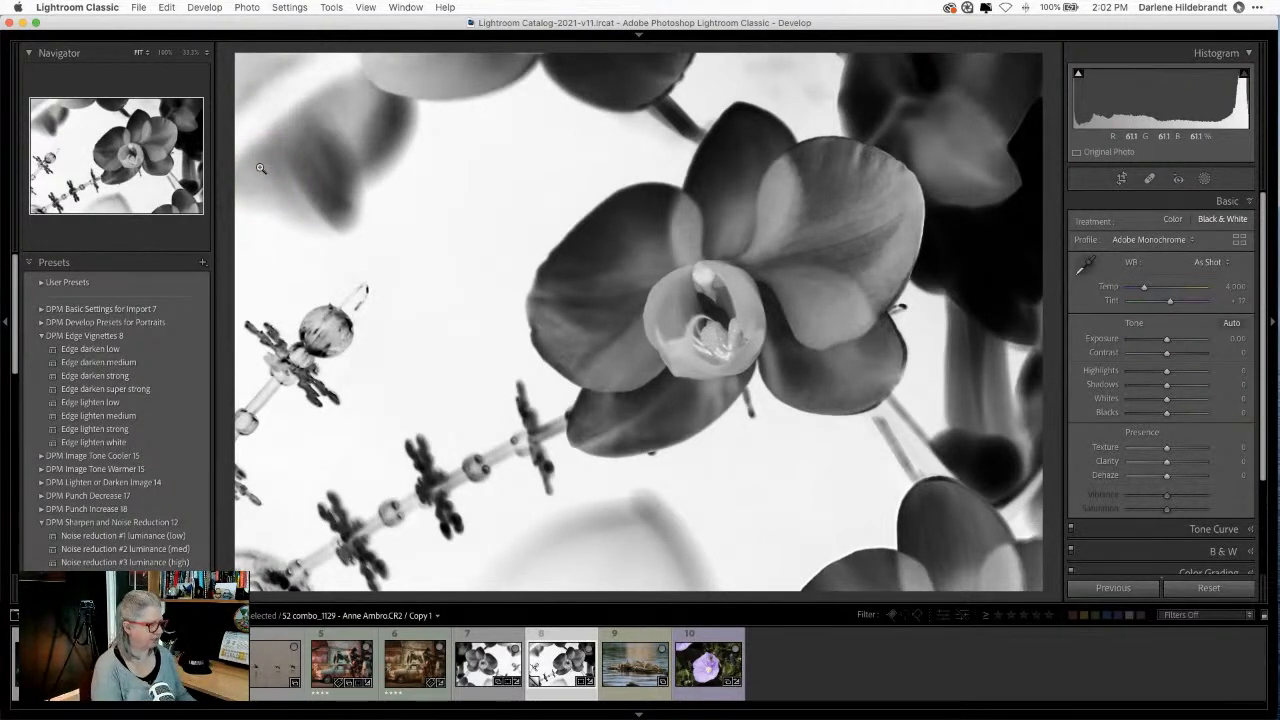
pyautogui.press('Left')
pyautogui.click(260, 168)
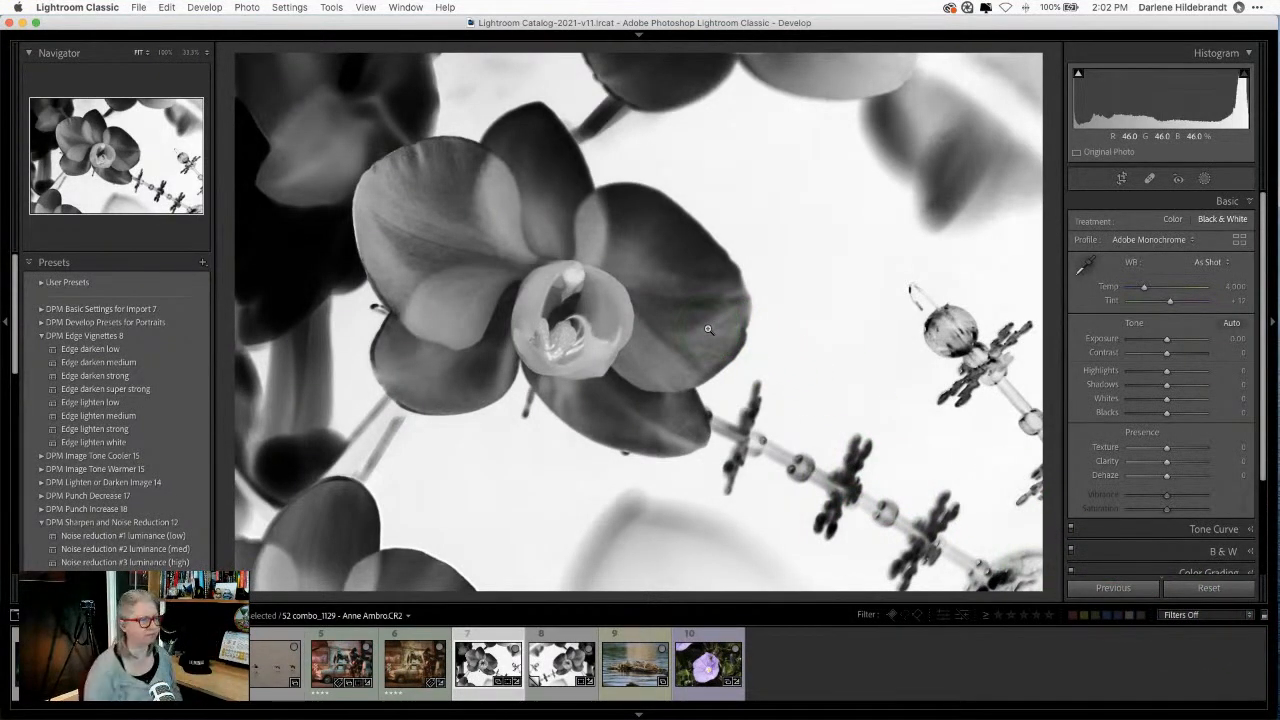
# Step: Select the flipped virtual copy and Reset all its Develop edits
pyautogui.press('Right')
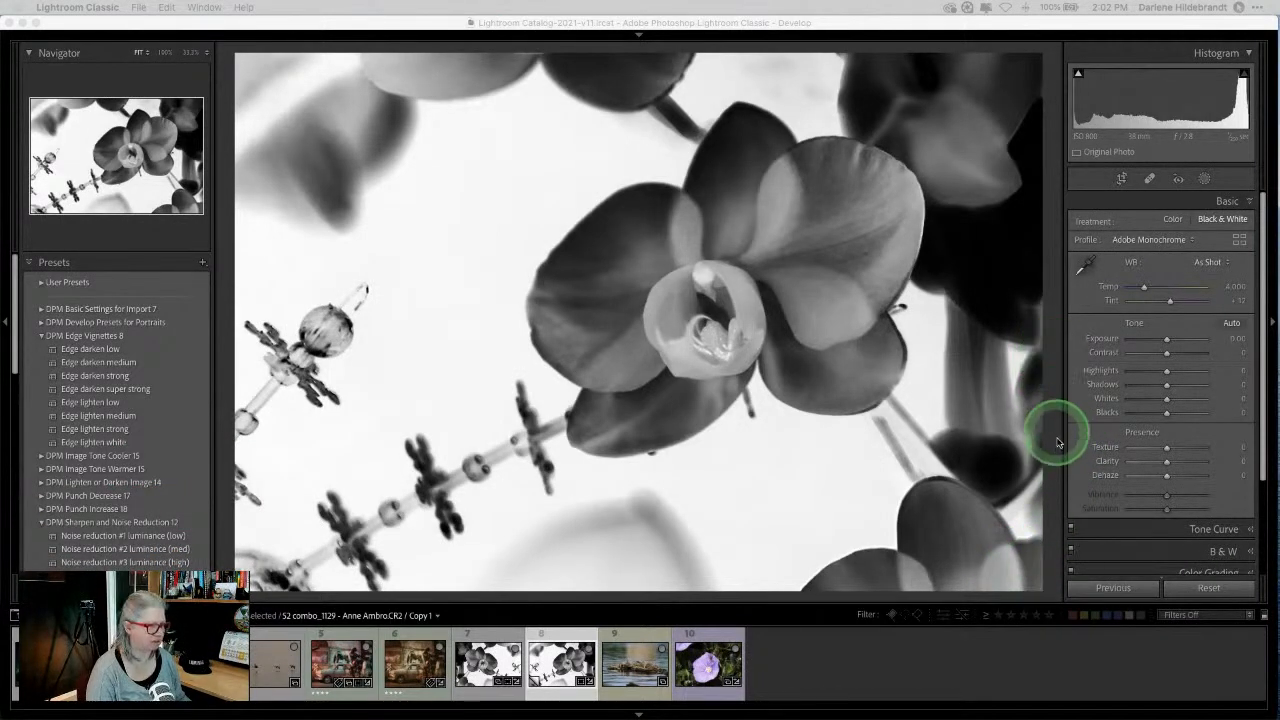
pyautogui.click(1209, 589)
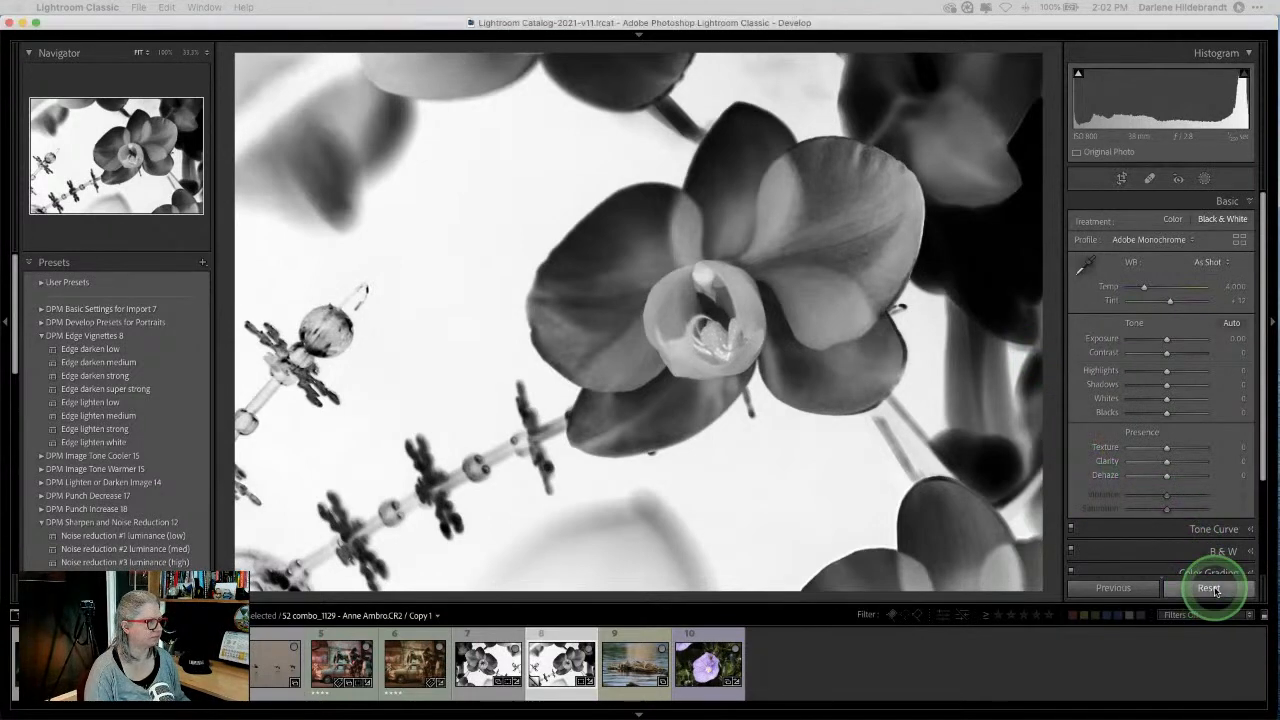
# Step: Send the virtual copy's source file to Luminar AI via Export > Luminar AI > Open Source Files
pyautogui.rightClick(418, 214)
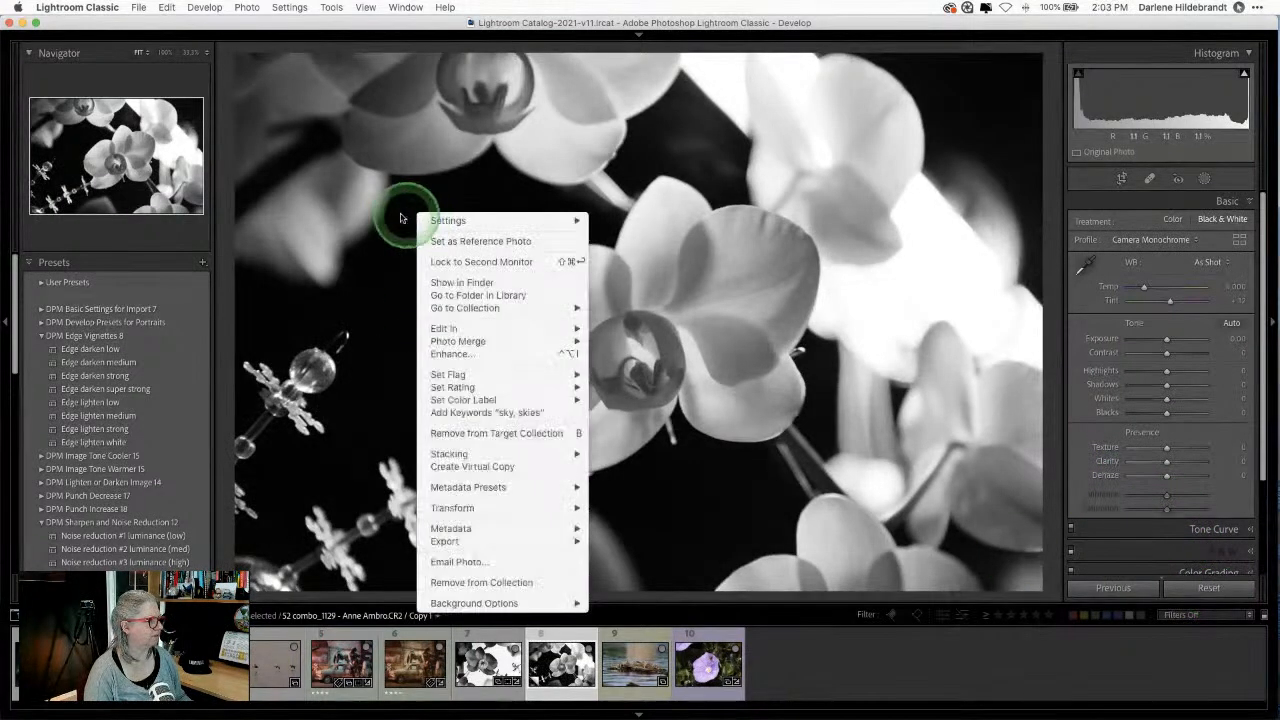
pyautogui.moveTo(438, 541)
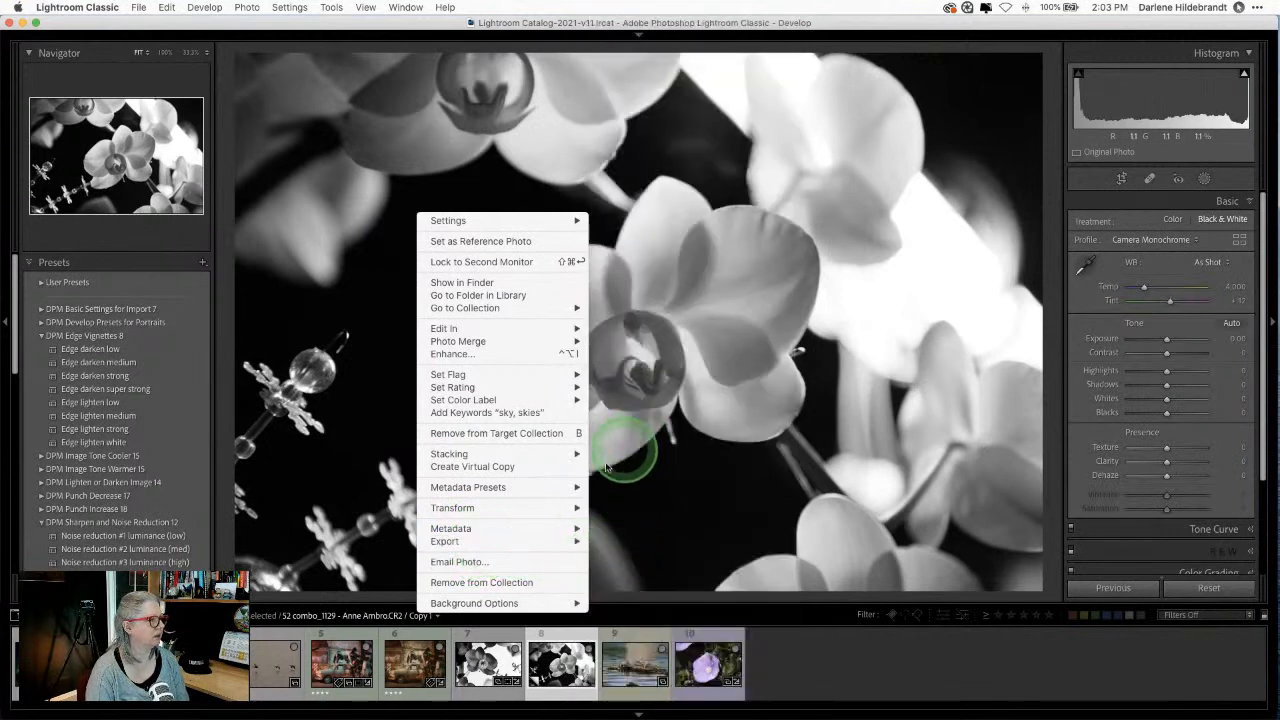
pyautogui.moveTo(545, 540)
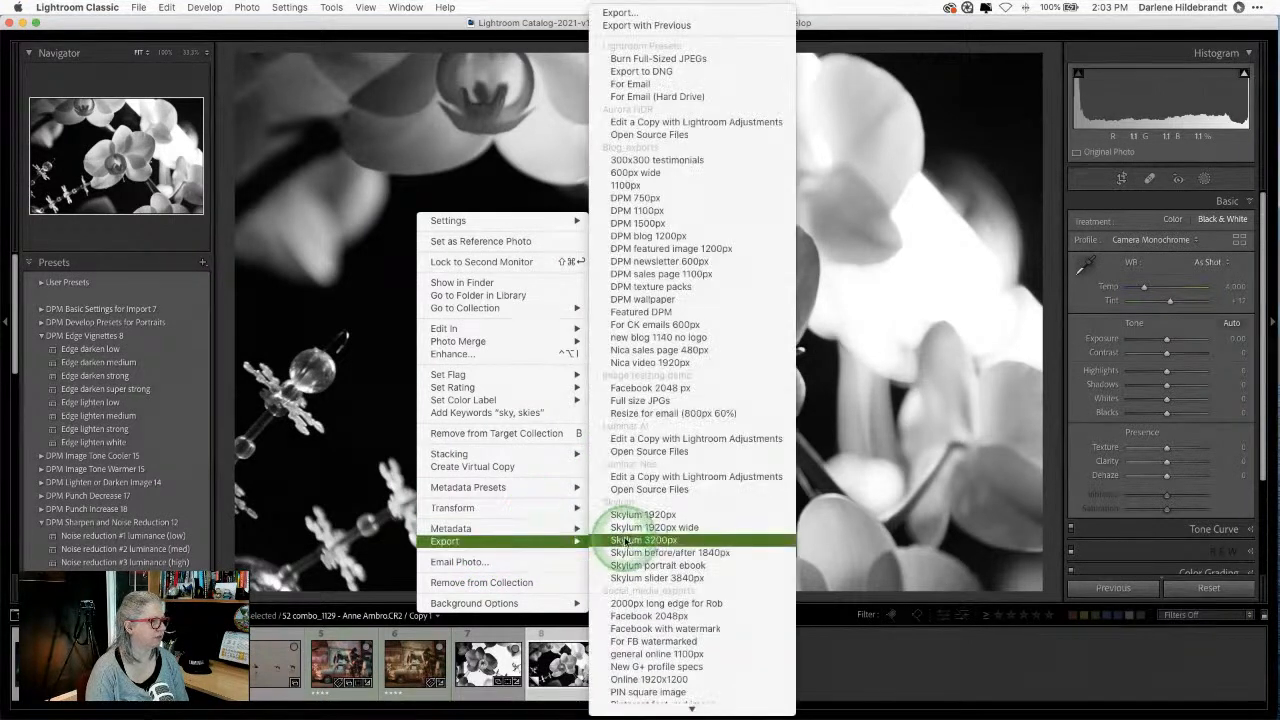
pyautogui.click(649, 452)
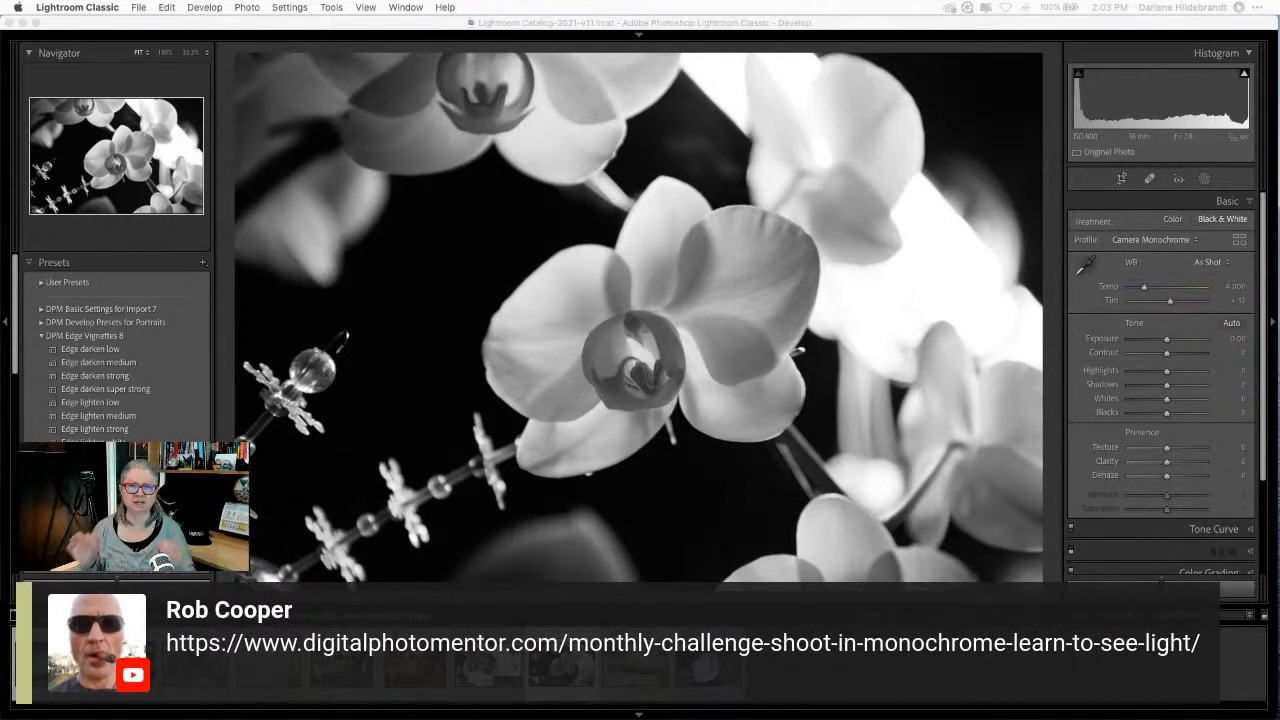
# Step: Bring up Luminar AI, reposition its window and widen it for a larger orchid preview
pyautogui.press('super+Tab')
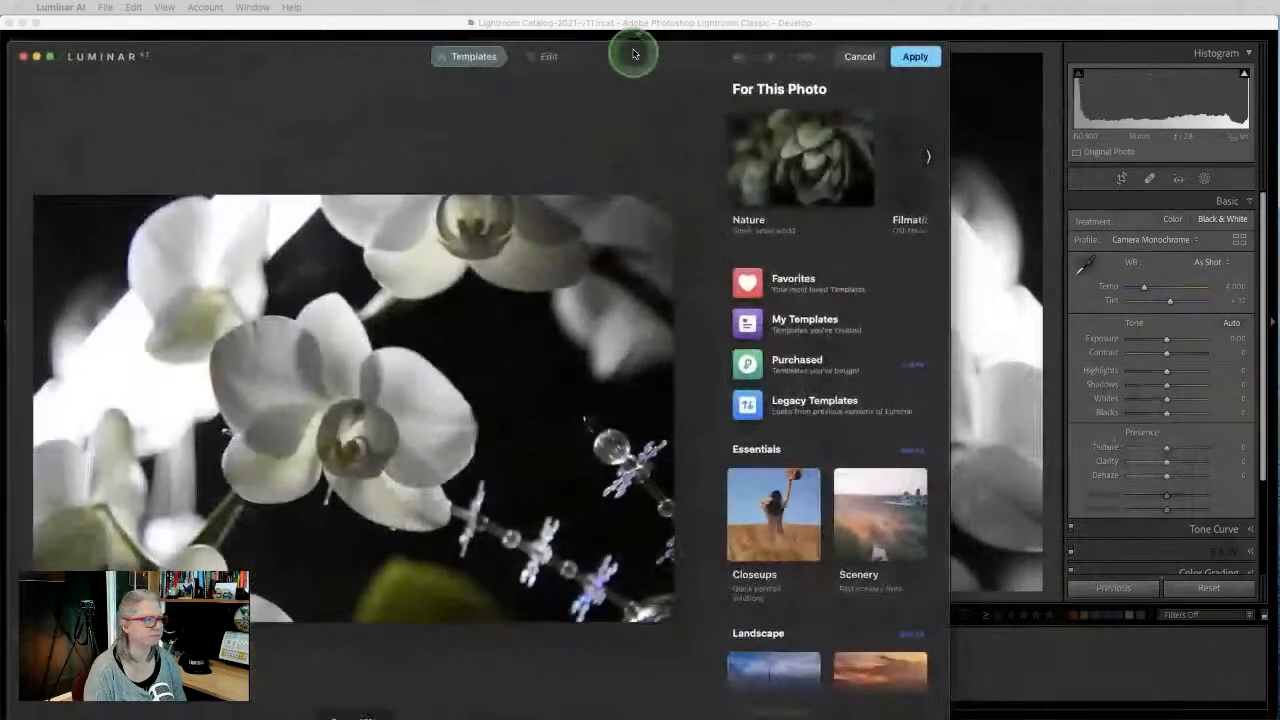
pyautogui.moveTo(634, 54); pyautogui.dragTo(621, 4)
pyautogui.moveTo(944, 48); pyautogui.dragTo(1263, 65)
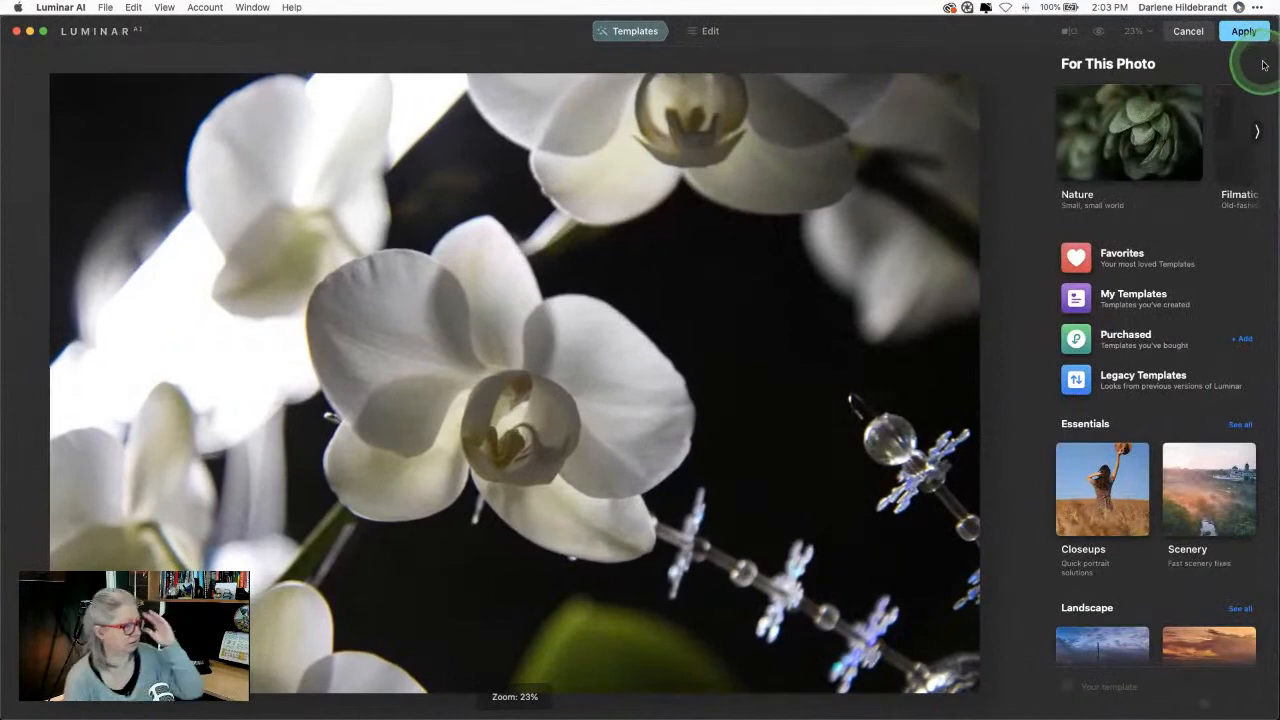
# Step: Collapse Enhance and open the Light tool's Curves graph in the Tools list
pyautogui.click(710, 33)
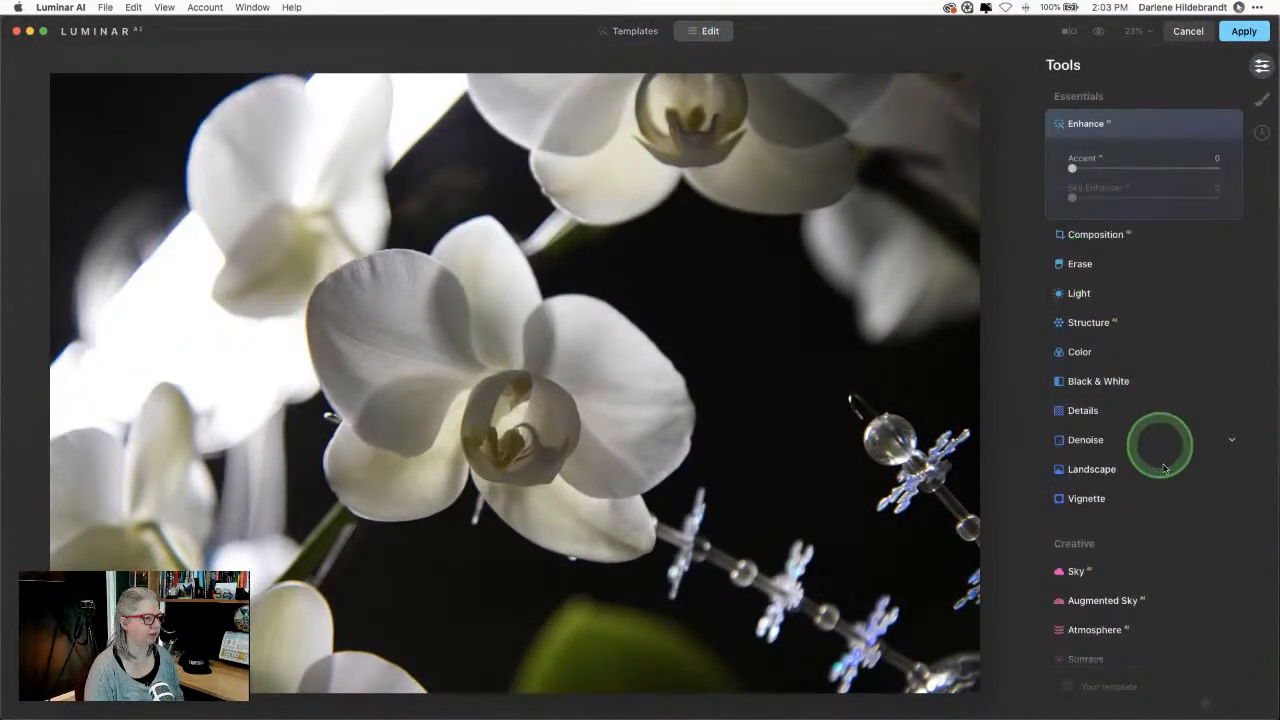
pyautogui.click(1146, 122)
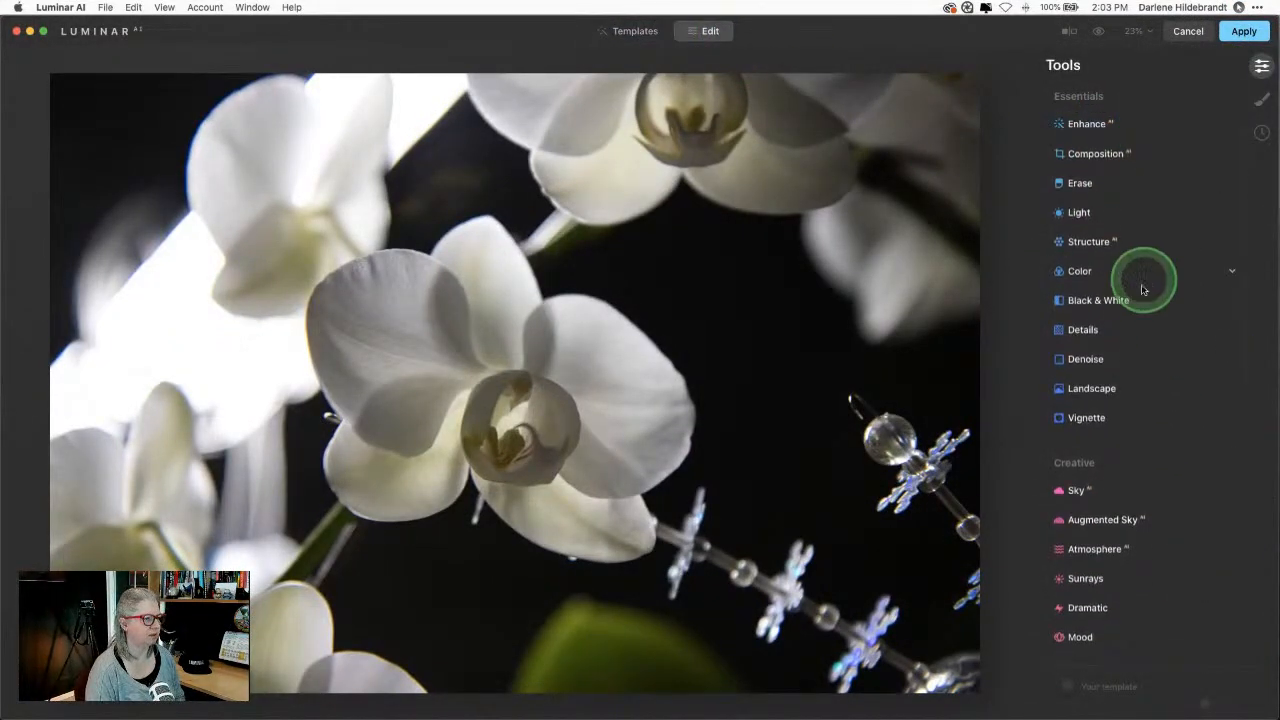
pyautogui.click(1108, 224)
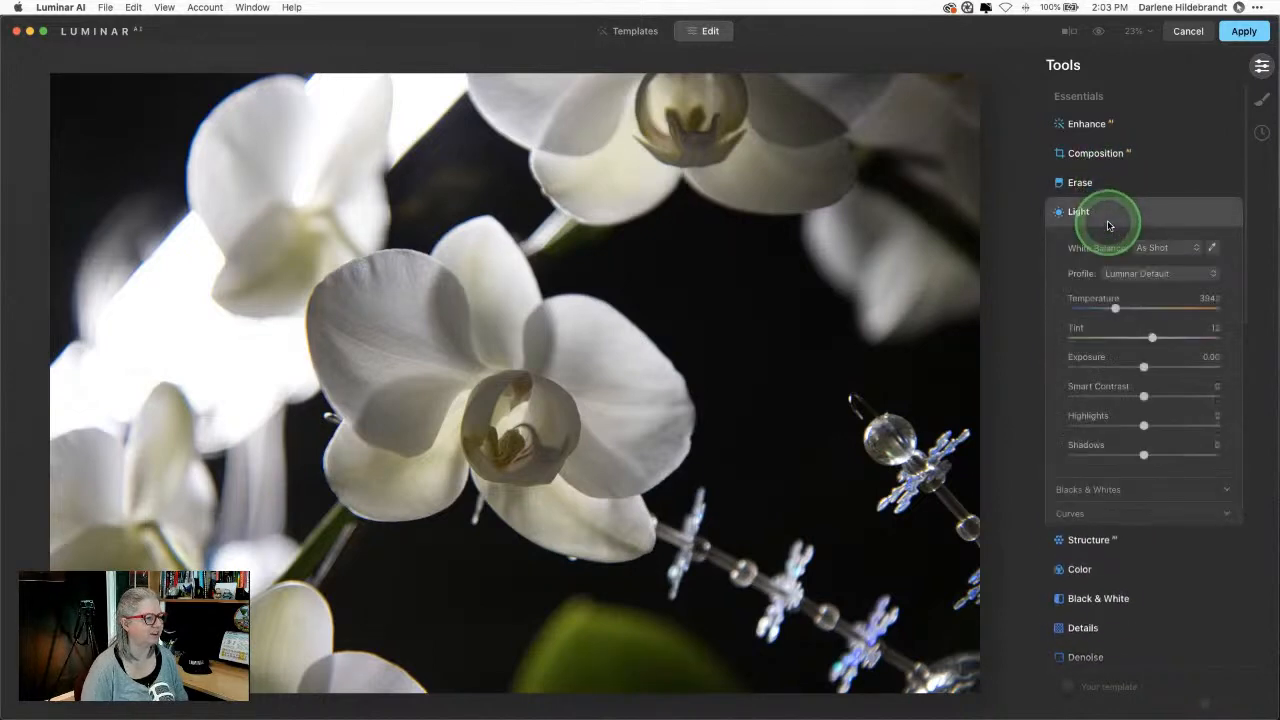
pyautogui.click(1110, 217)
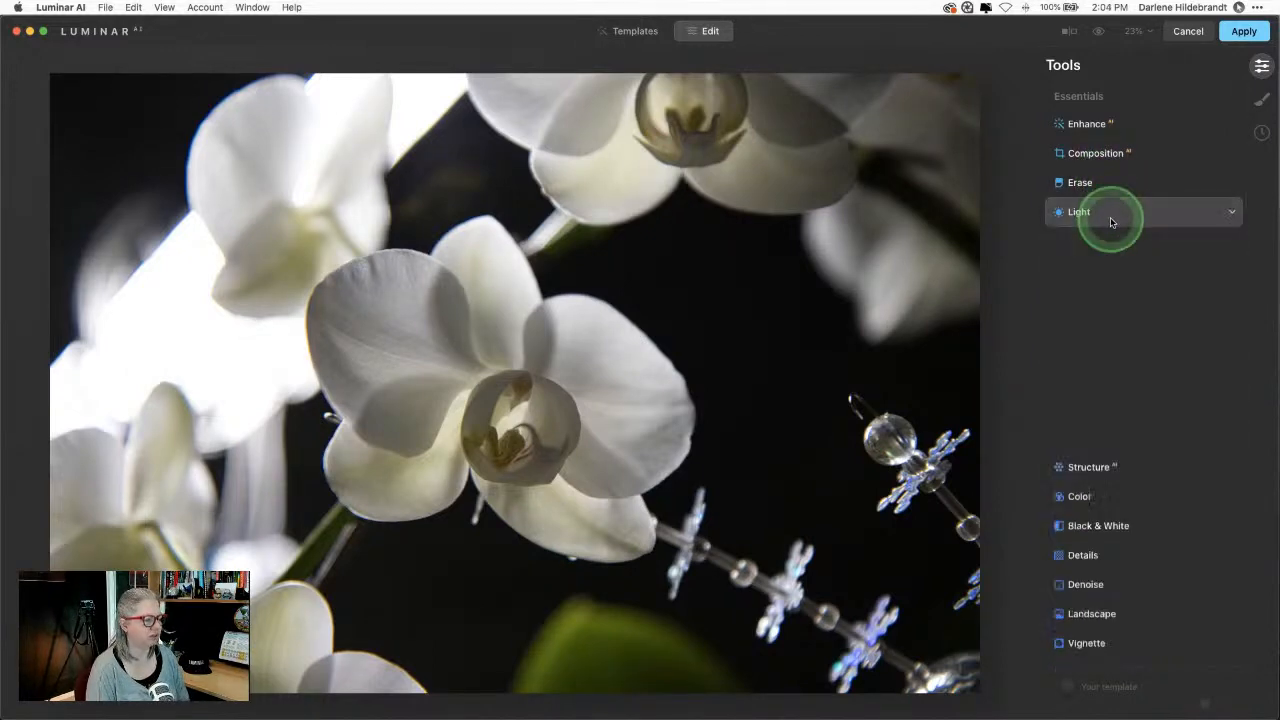
pyautogui.click(1112, 220)
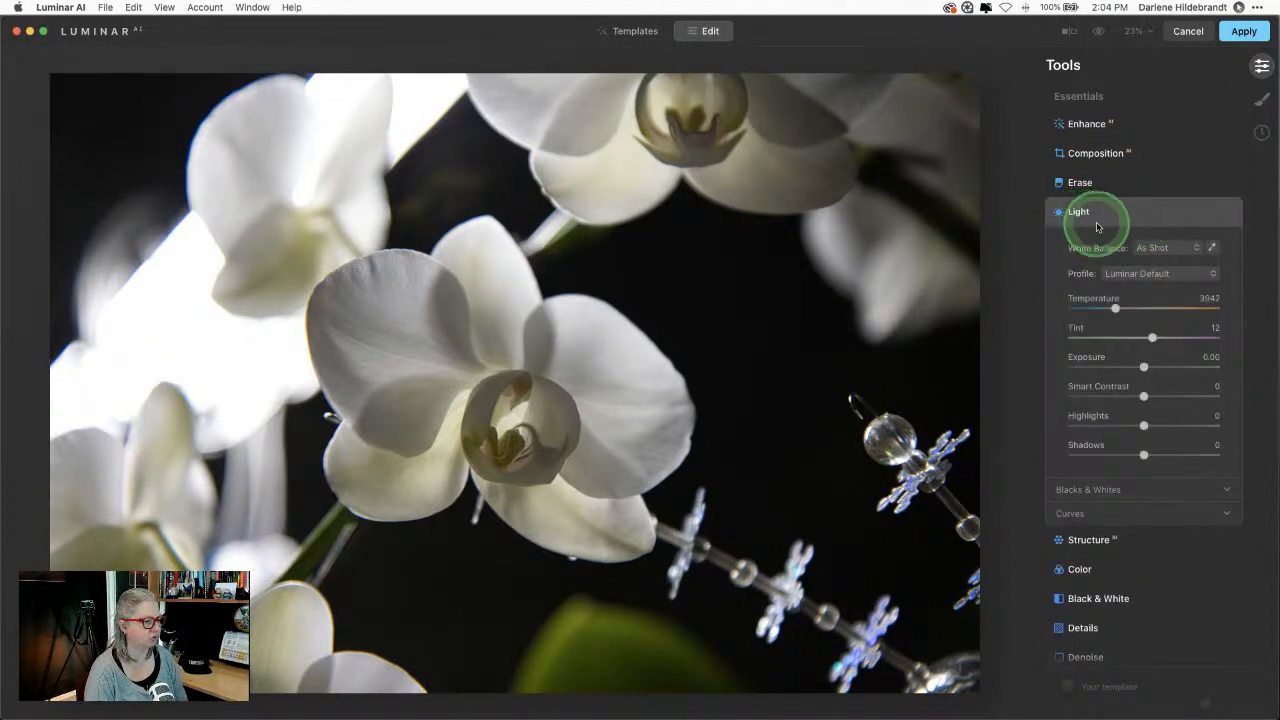
pyautogui.click(1085, 514)
pyautogui.scroll(-4, 1088, 412)
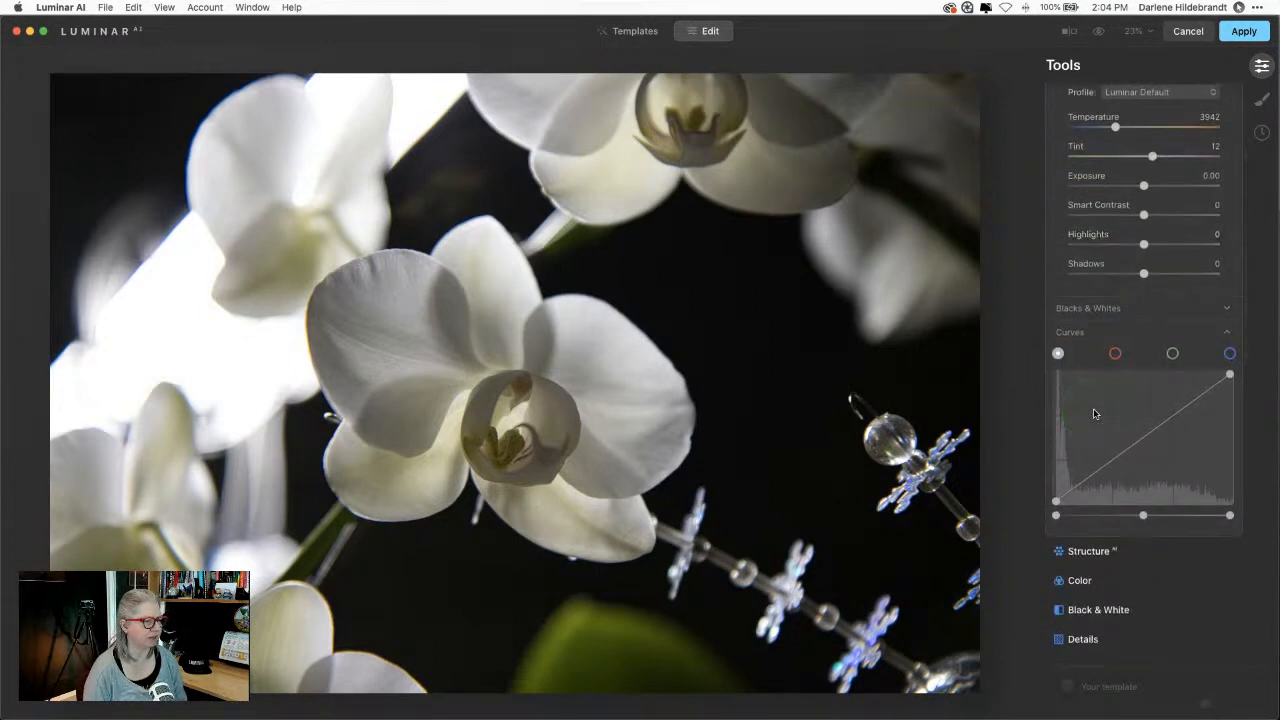
# Step: Turn on Show Histogram from the View menu
pyautogui.click(262, 7)
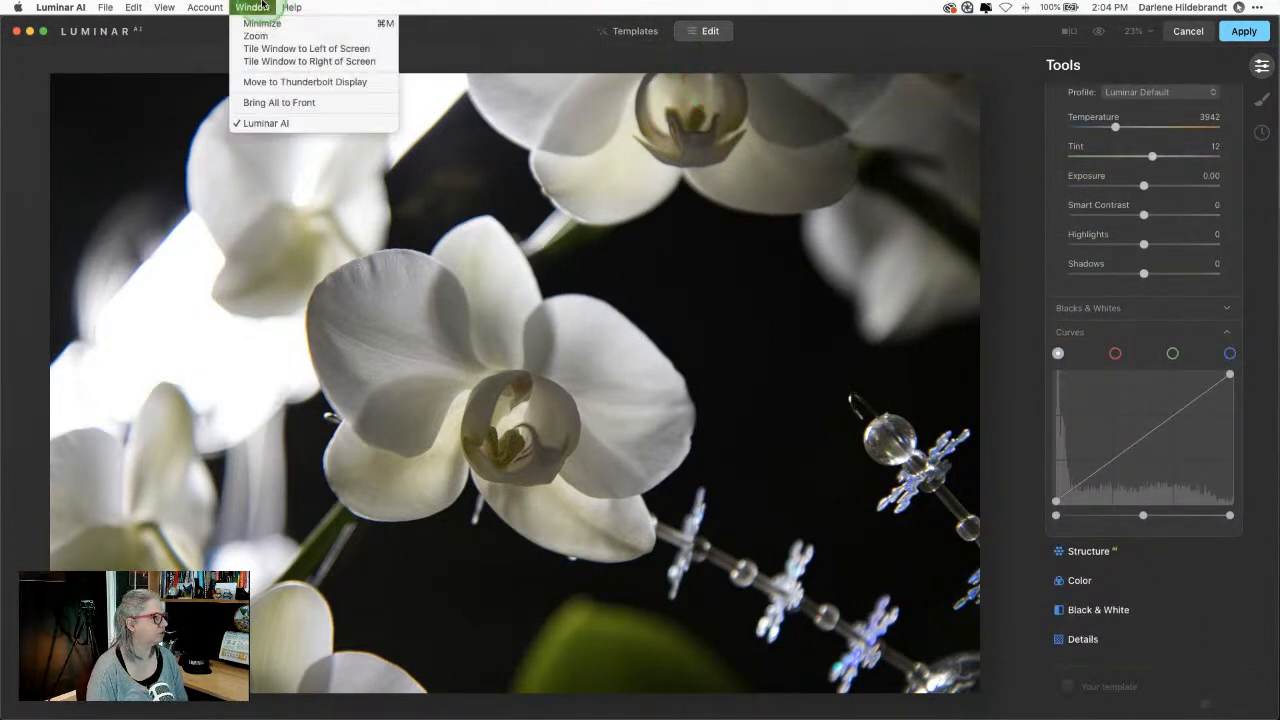
pyautogui.moveTo(165, 7)
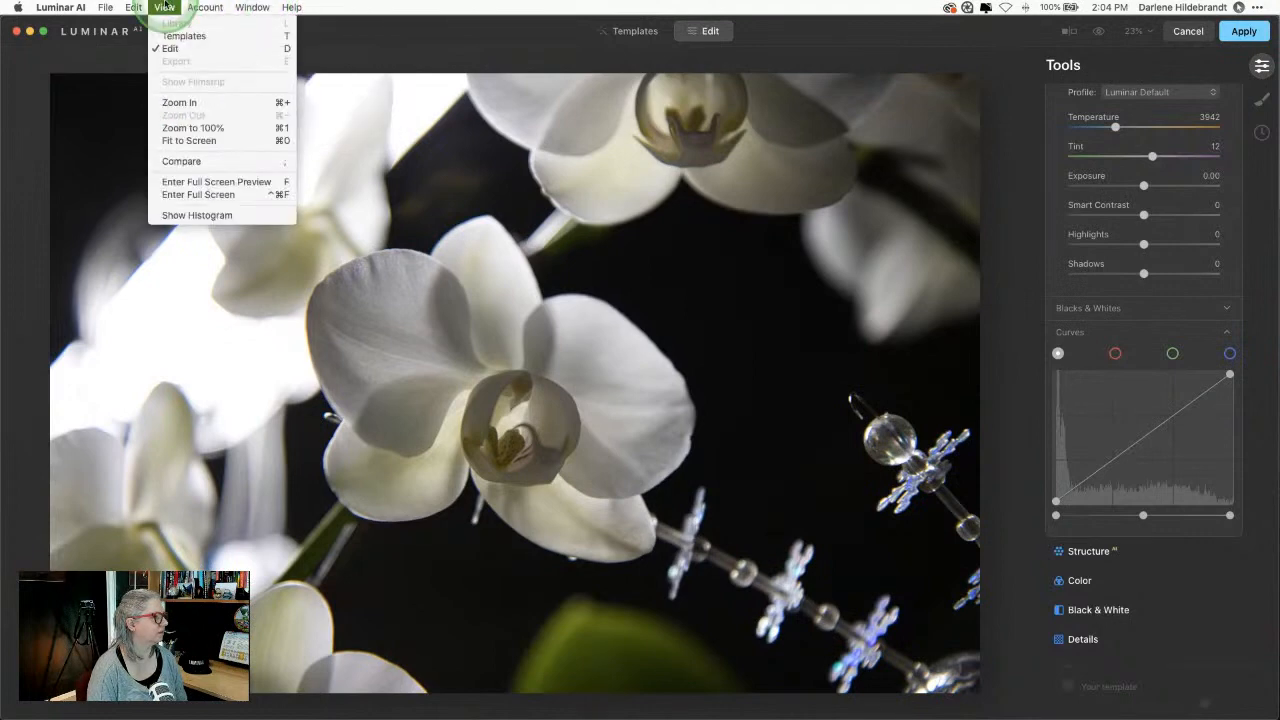
pyautogui.click(180, 215)
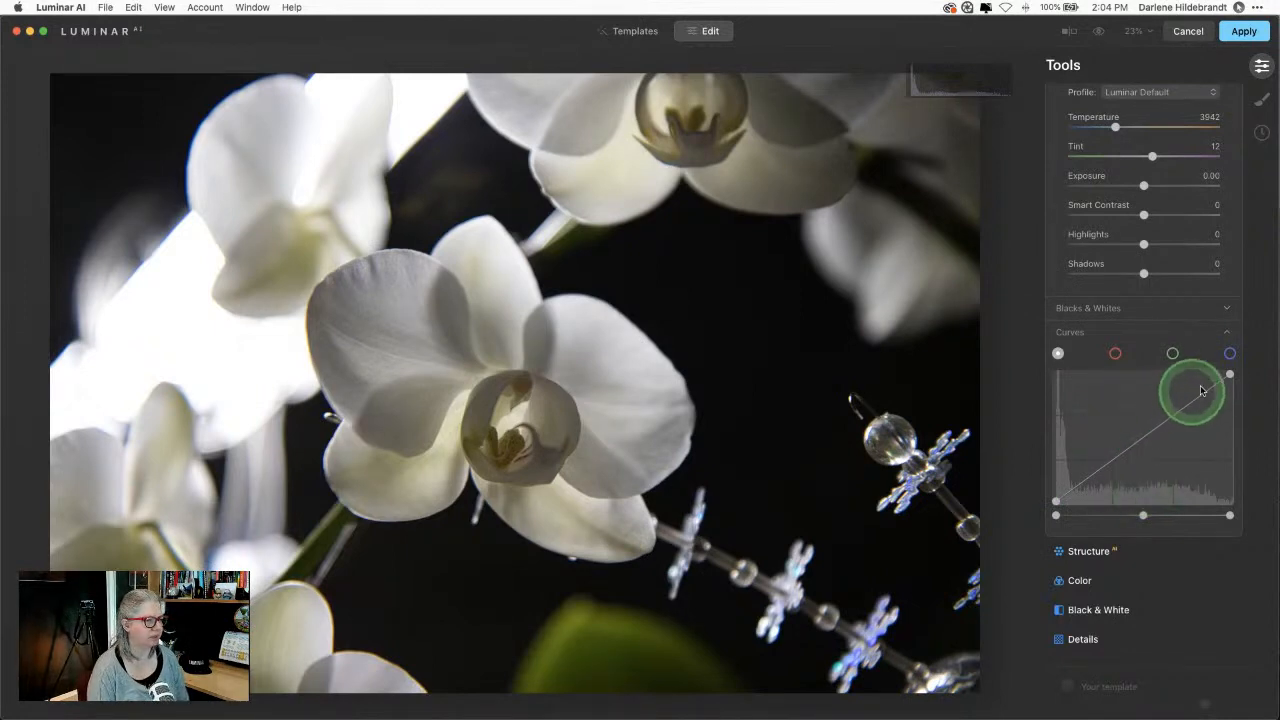
# Step: Invert the Light curve by swapping its end points, then collapse Light and open Composition
pyautogui.moveTo(1229, 374); pyautogui.dragTo(1222, 514)
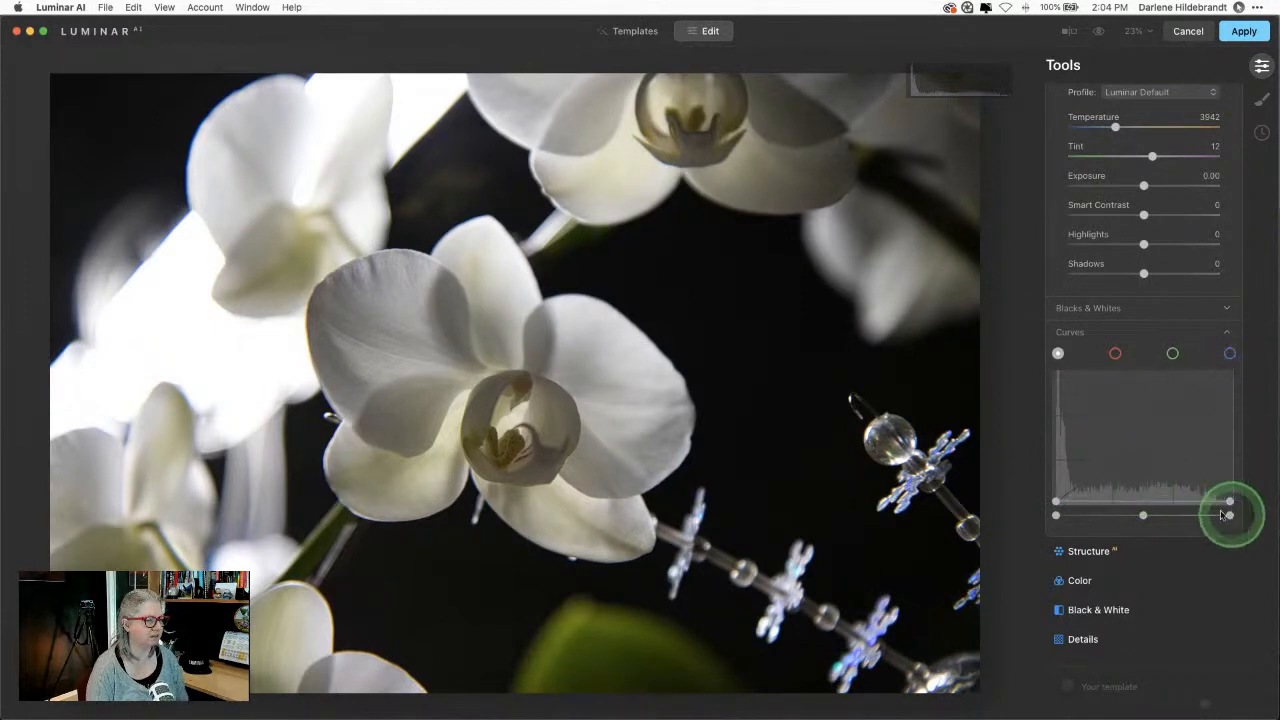
pyautogui.moveTo(1055, 500); pyautogui.dragTo(1056, 355)
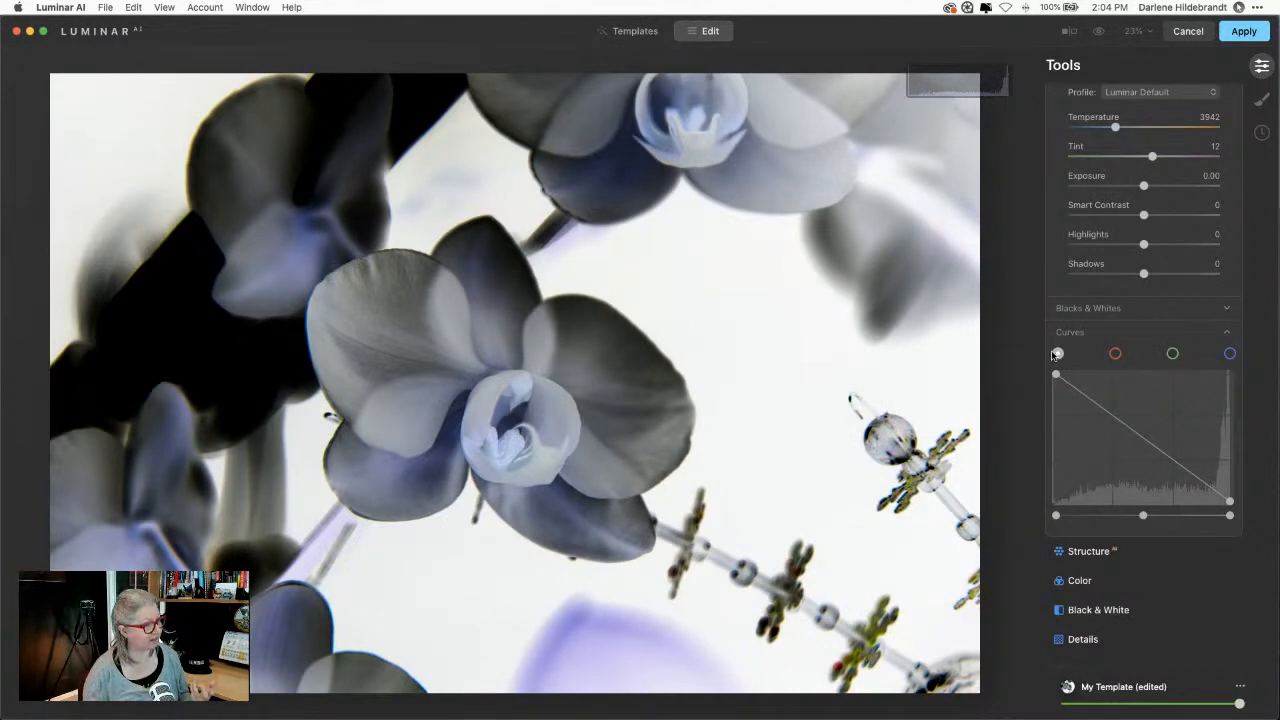
pyautogui.scroll(5, 1088, 345)
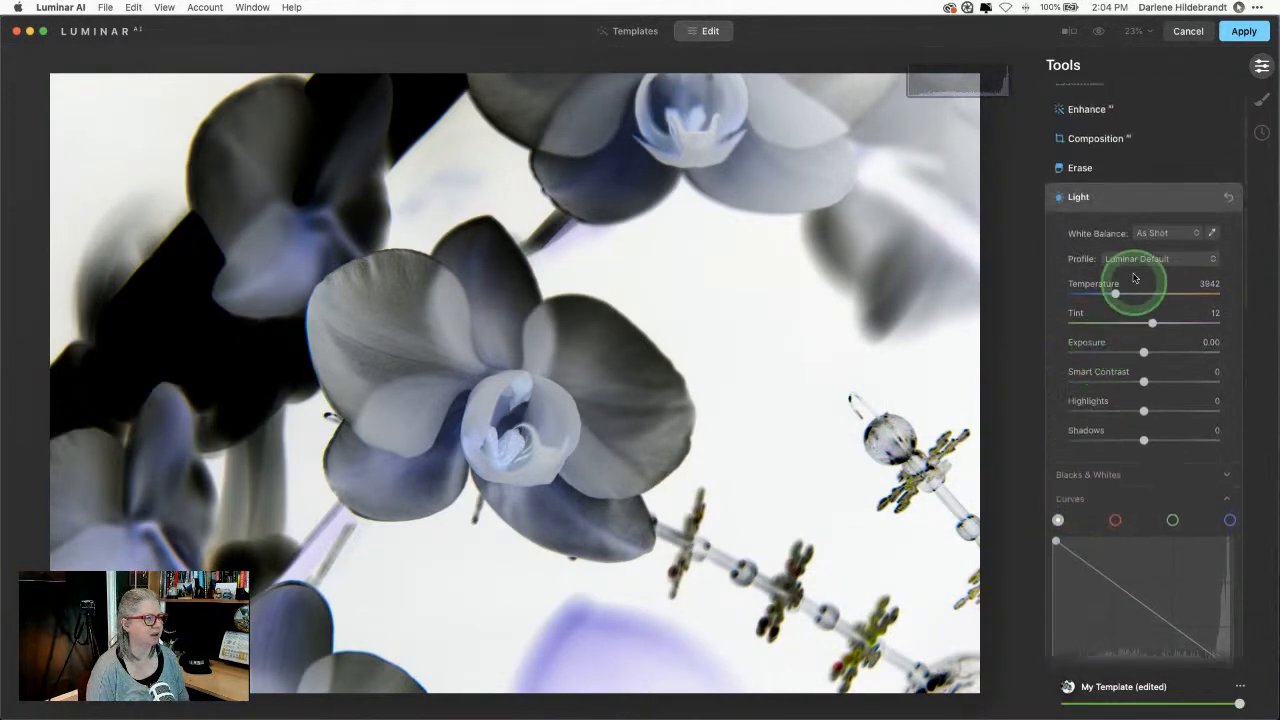
pyautogui.click(1133, 197)
pyautogui.click(1095, 138)
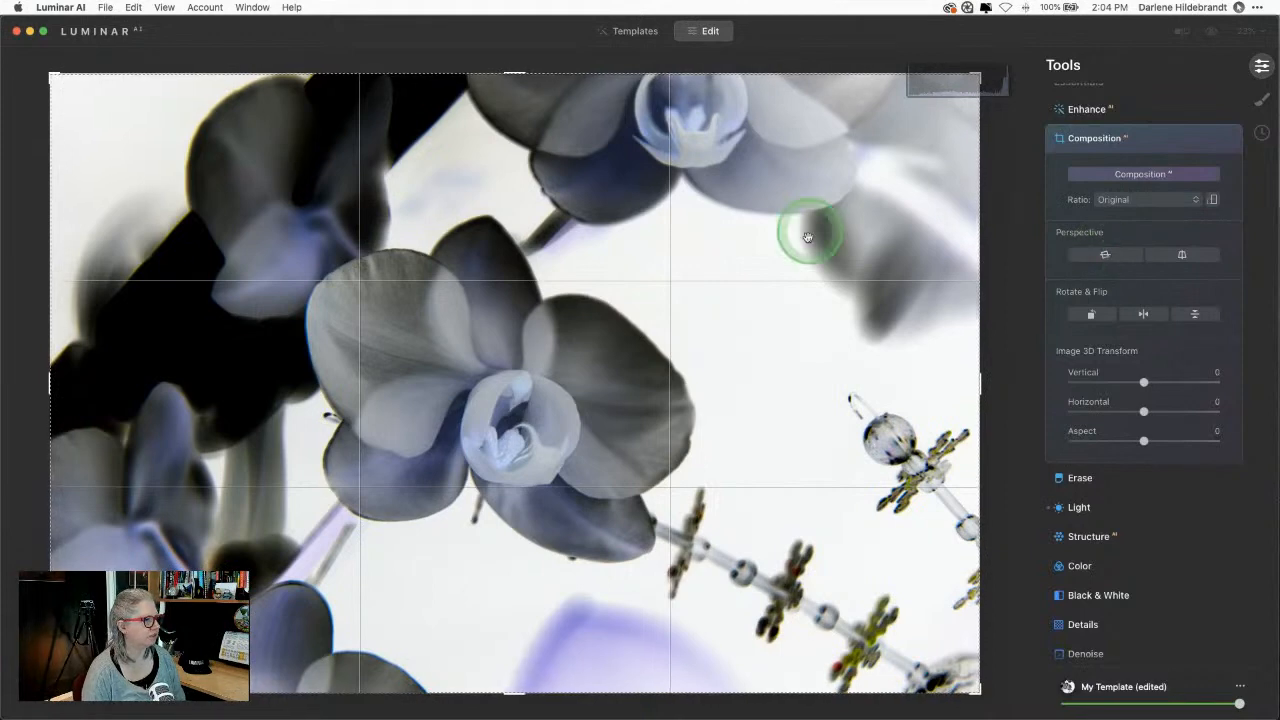
# Step: Flip the negative horizontally, hide the histogram, and crop in from the top-right corner
pyautogui.click(1146, 316)
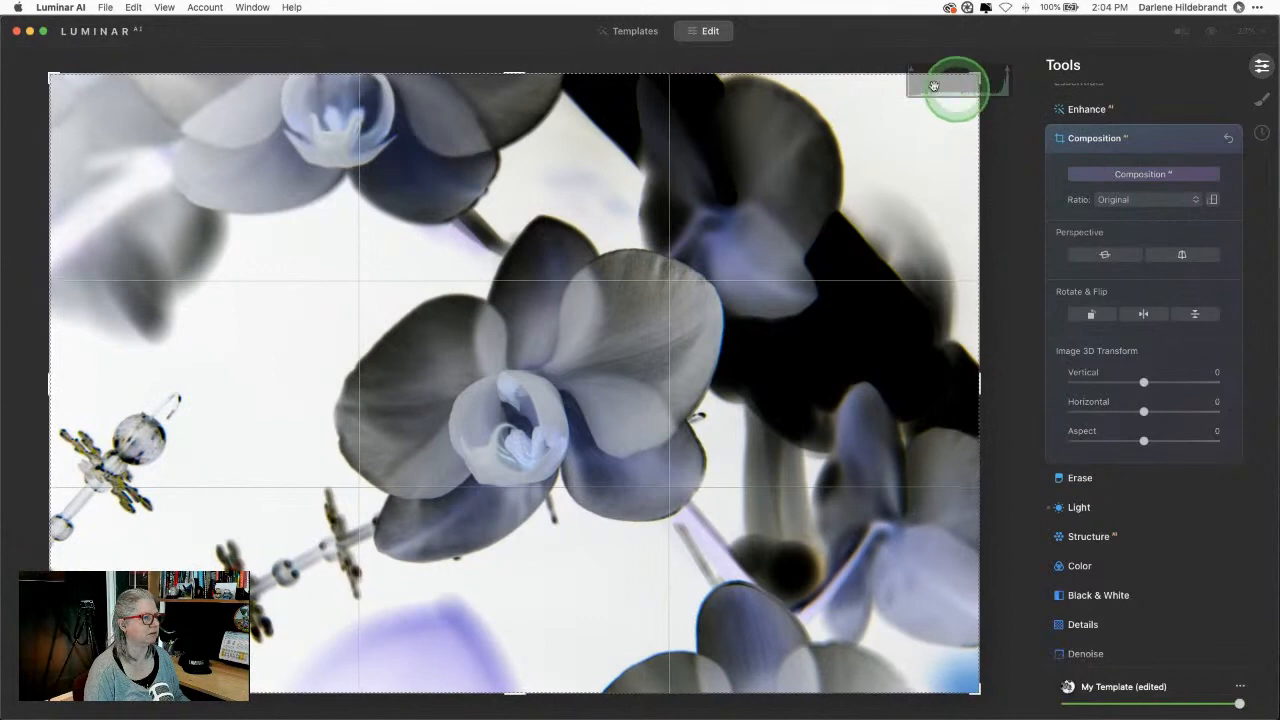
pyautogui.click(164, 7)
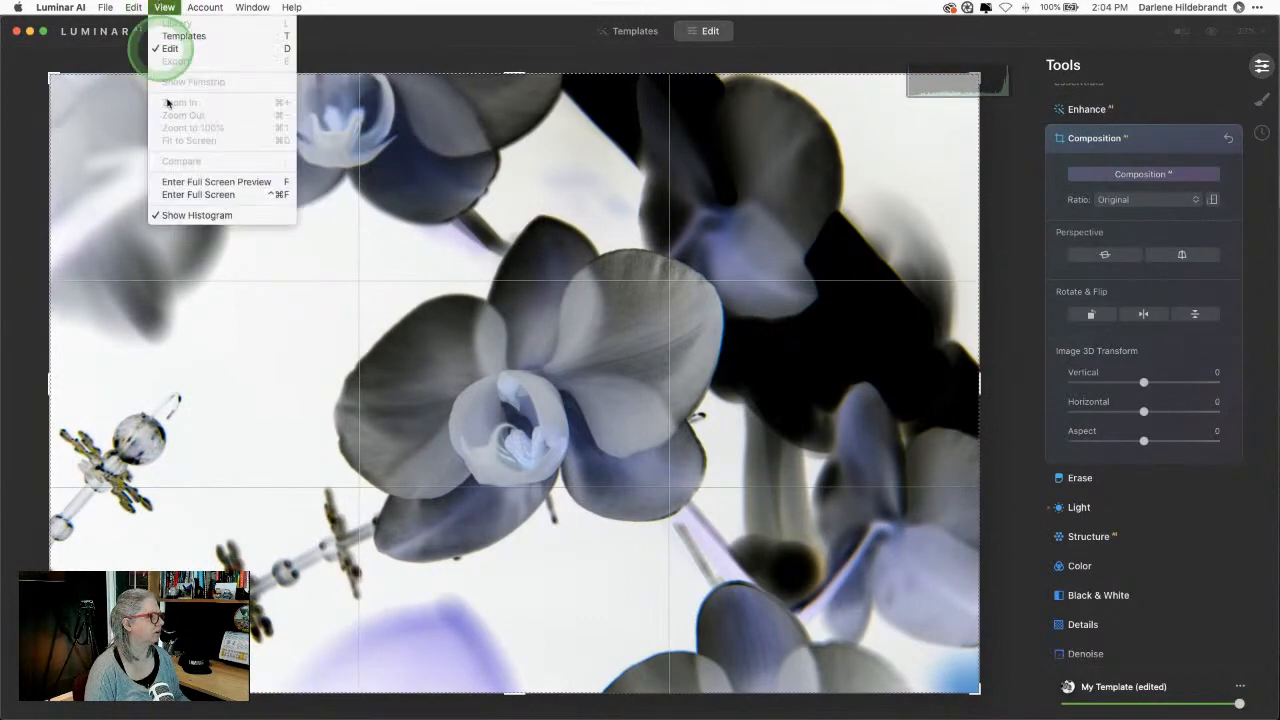
pyautogui.click(181, 216)
pyautogui.moveTo(980, 75); pyautogui.dragTo(908, 123)
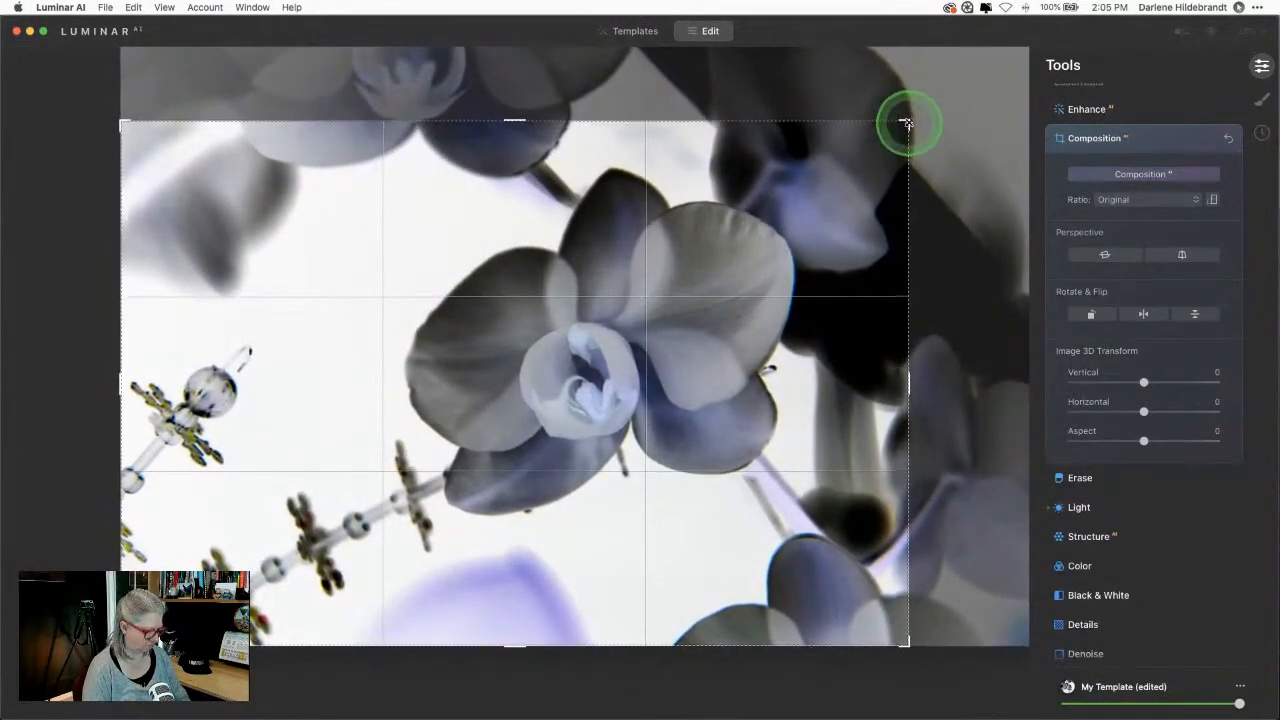
pyautogui.press('Return')
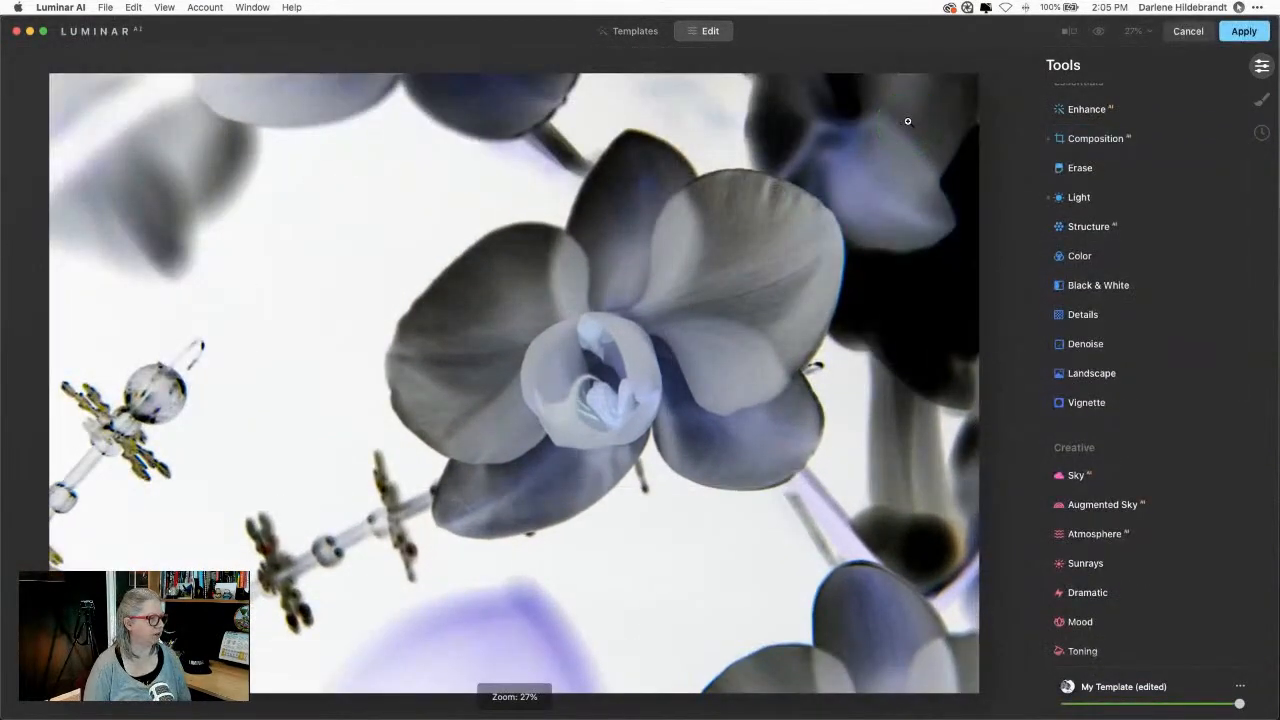
# Step: Reopen Light's Curves and test inverting the blue channel, then undo it
pyautogui.click(1158, 199)
pyautogui.click(1146, 482)
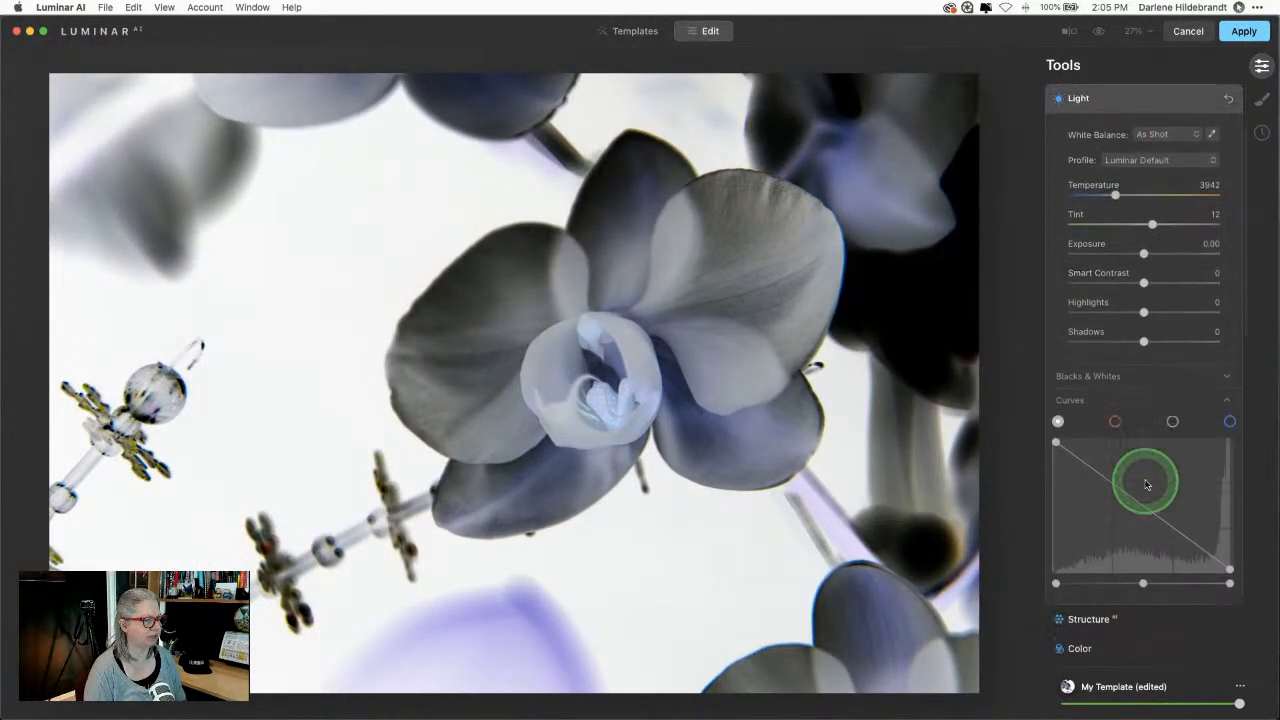
pyautogui.scroll(-1, 1146, 485)
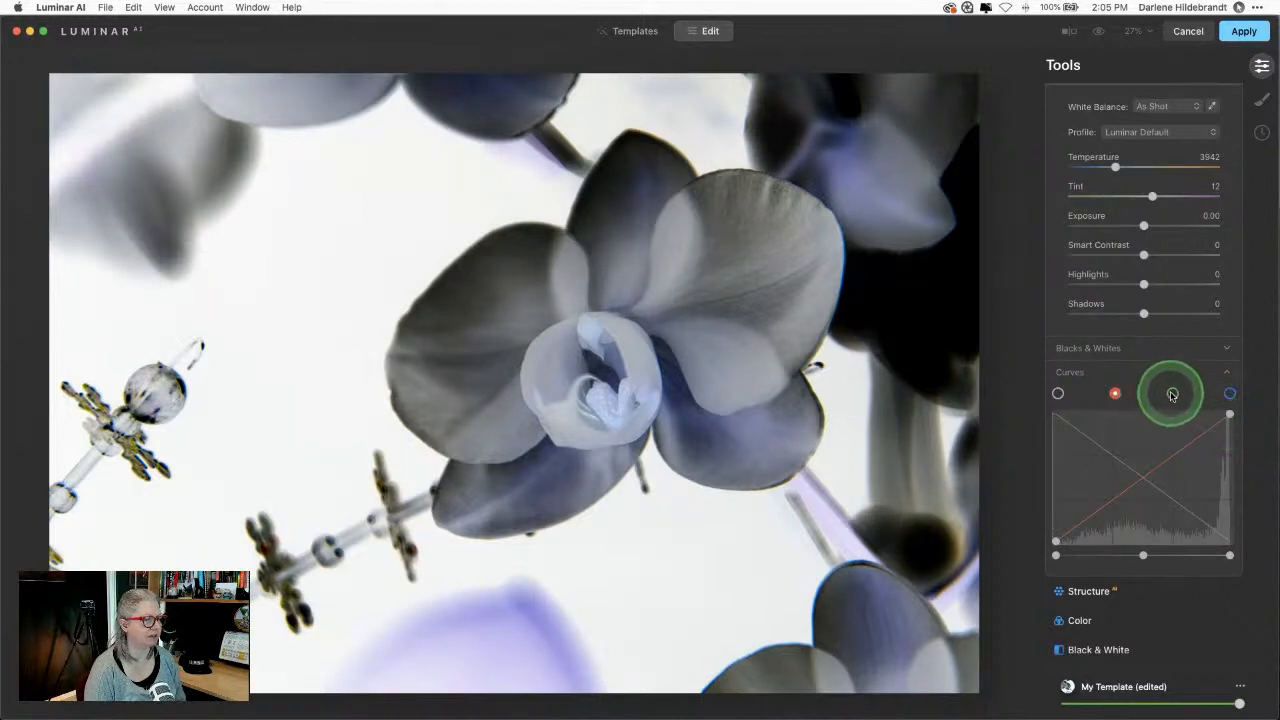
pyautogui.click(1229, 393)
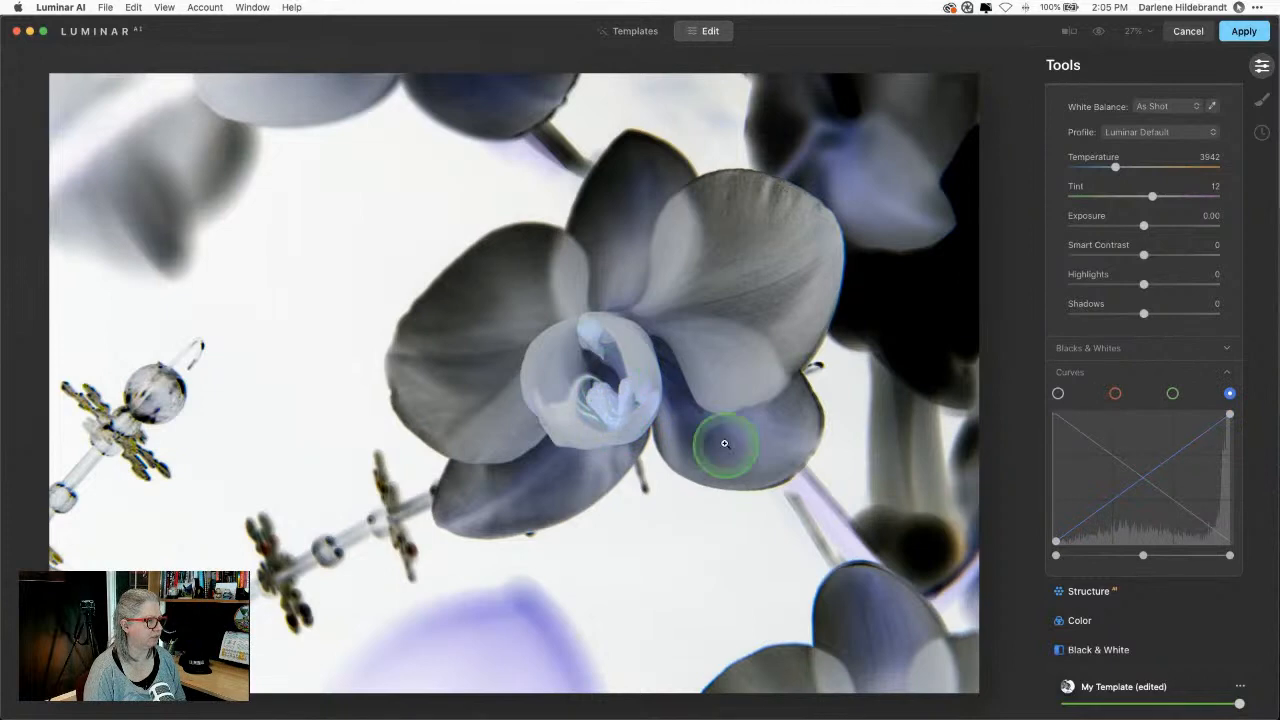
pyautogui.moveTo(1230, 417); pyautogui.dragTo(1230, 541)
pyautogui.moveTo(1055, 536); pyautogui.dragTo(1054, 391)
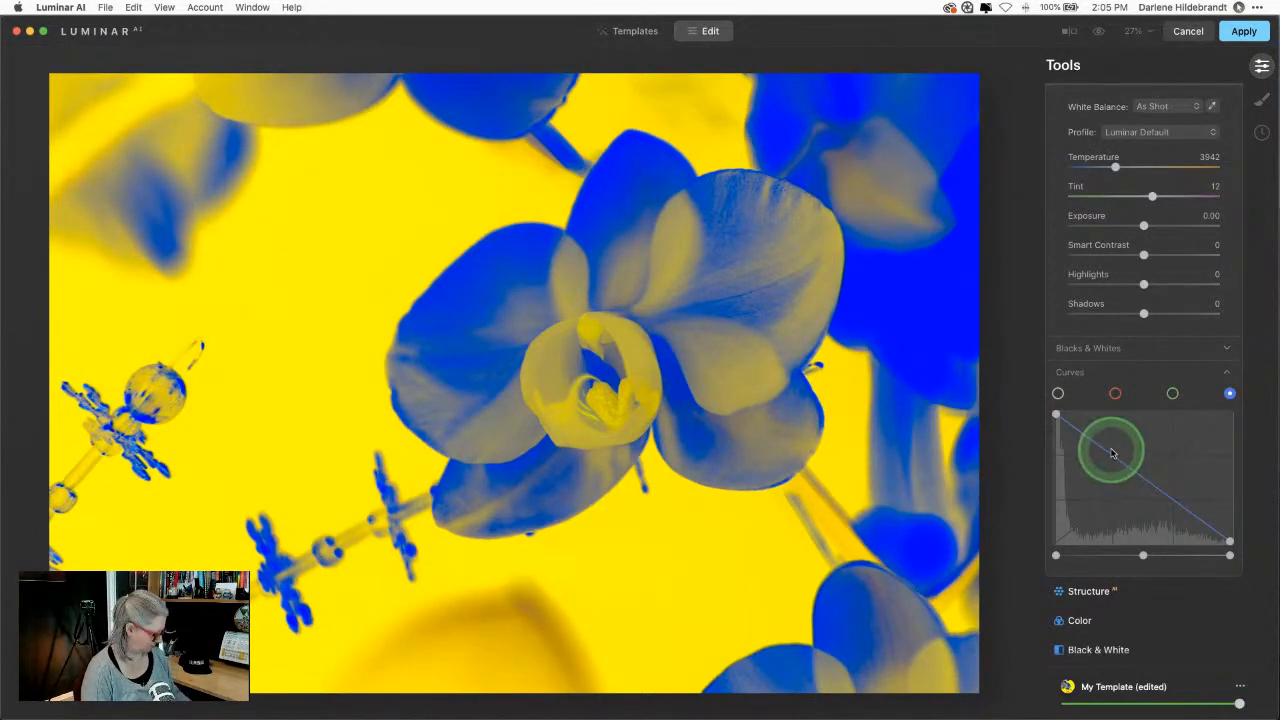
pyautogui.press('super+z')
# Step: Test inverting the green and red channel curves, undoing each one
pyautogui.click(1172, 393)
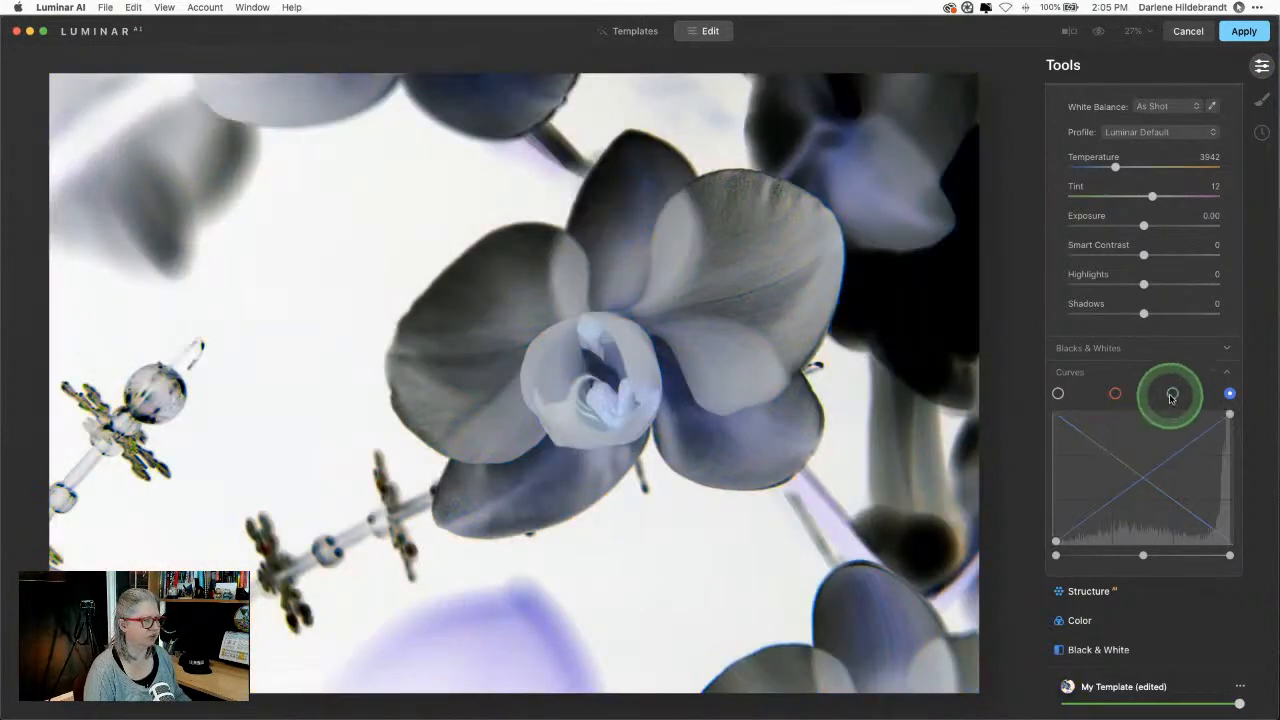
pyautogui.moveTo(1230, 418); pyautogui.dragTo(1230, 540)
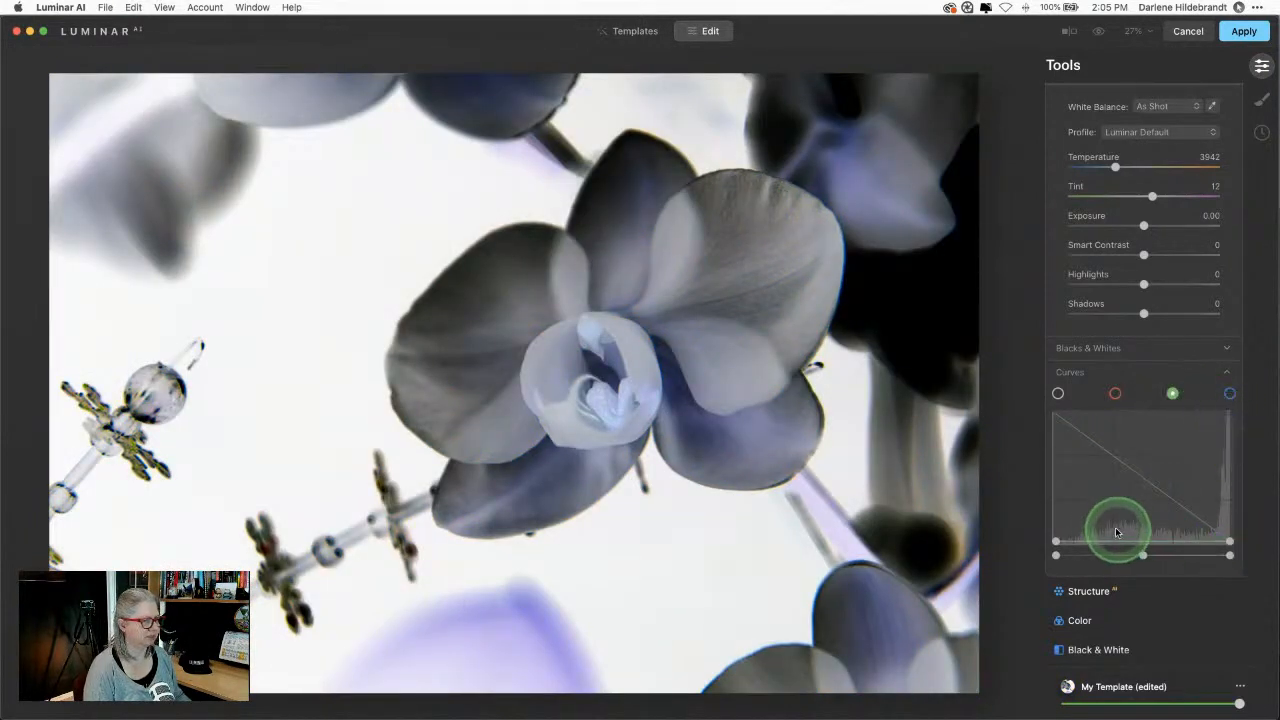
pyautogui.moveTo(1056, 540); pyautogui.dragTo(1130, 470)
pyautogui.click(1252, 575)
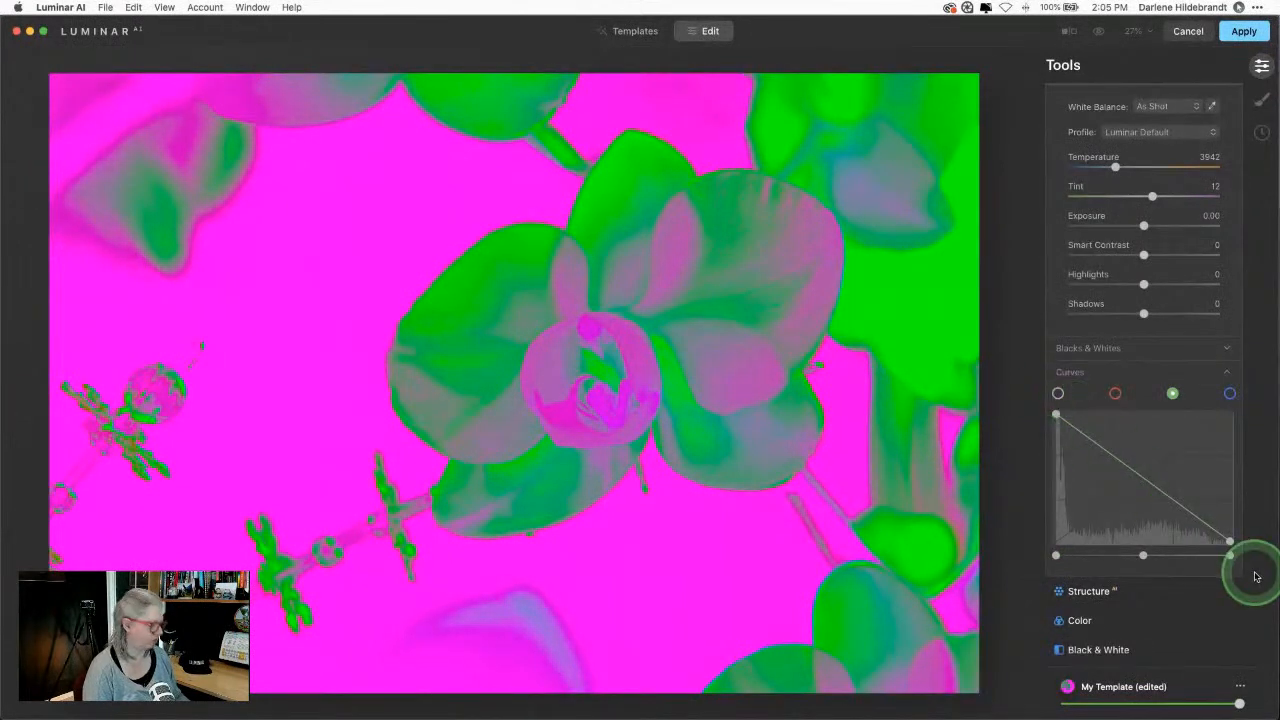
pyautogui.press('super+z')
pyautogui.click(1115, 394)
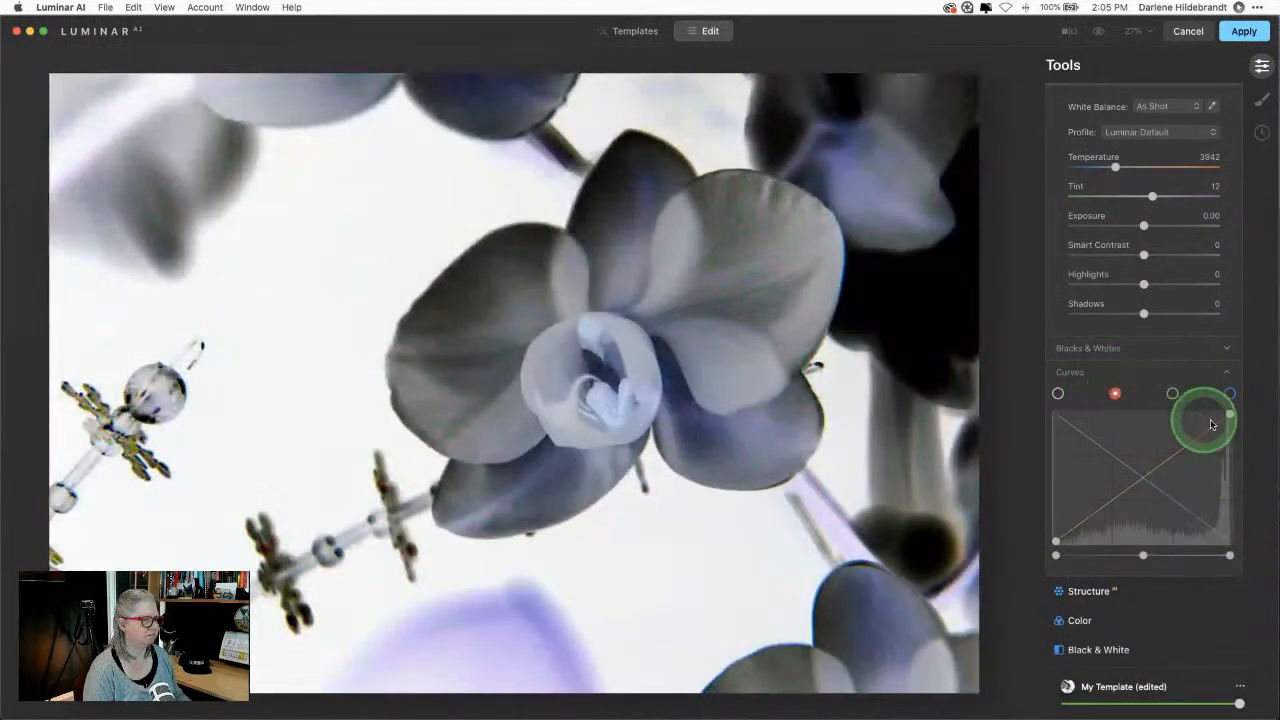
pyautogui.moveTo(1230, 416); pyautogui.dragTo(1230, 541)
pyautogui.moveTo(1056, 540); pyautogui.dragTo(1028, 347)
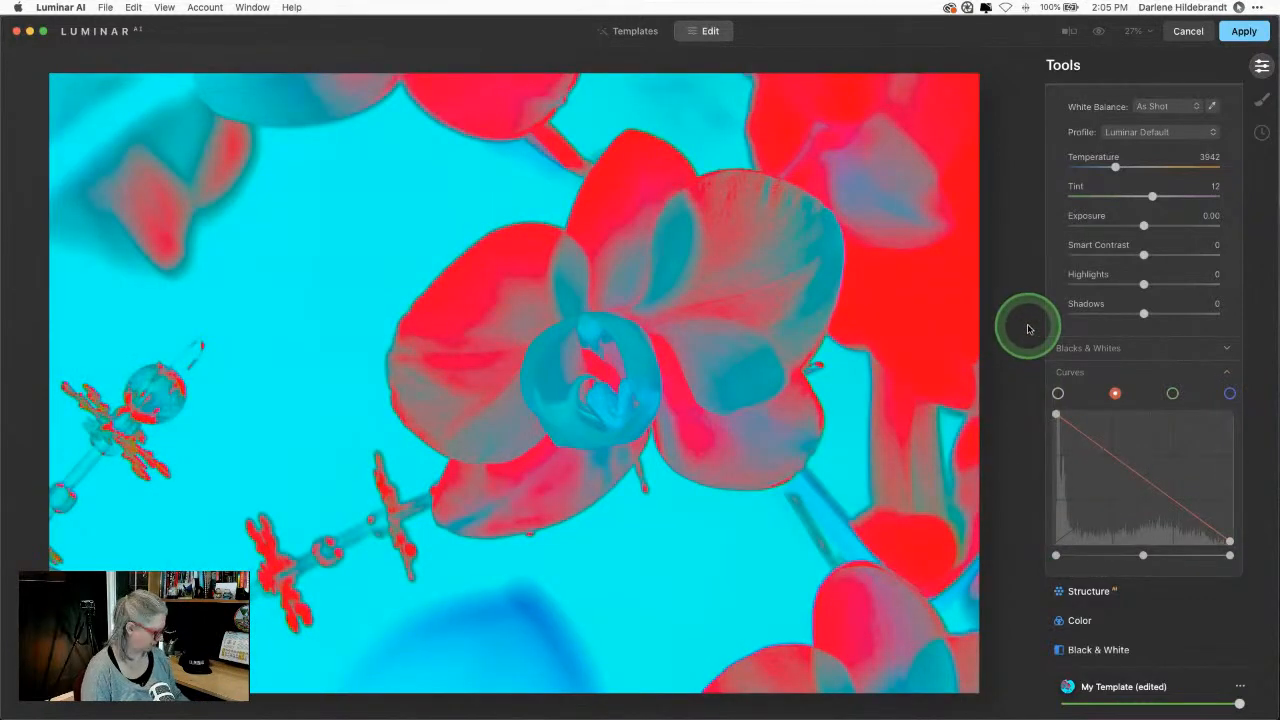
pyautogui.press('super+z')
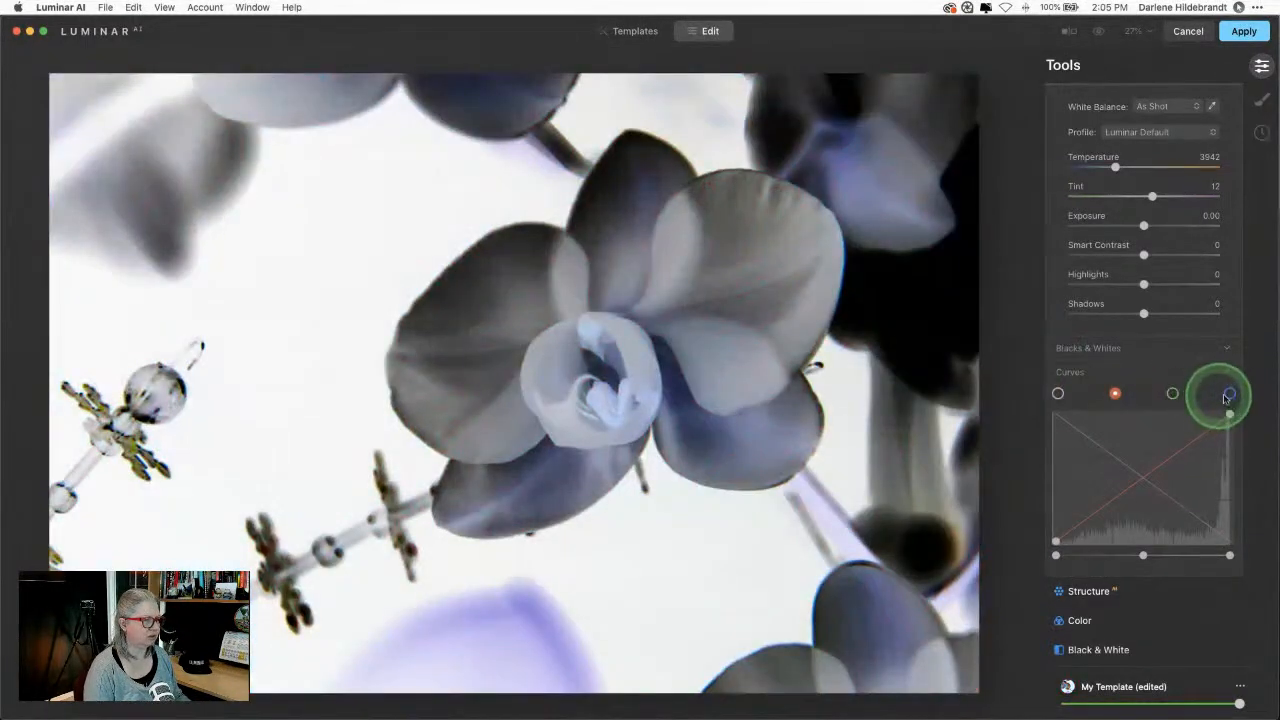
# Step: Reshape the blue channel curve's end points for deep blue petals on yellow-cream
pyautogui.click(1230, 394)
pyautogui.moveTo(1226, 411); pyautogui.dragTo(1191, 470)
pyautogui.moveTo(1056, 541); pyautogui.dragTo(1056, 468)
pyautogui.moveTo(1225, 473)
pyautogui.mouseDown()
pyautogui.moveTo(1229, 457)
pyautogui.moveTo(1231, 529)
pyautogui.moveTo(1231, 480)
pyautogui.mouseUp()
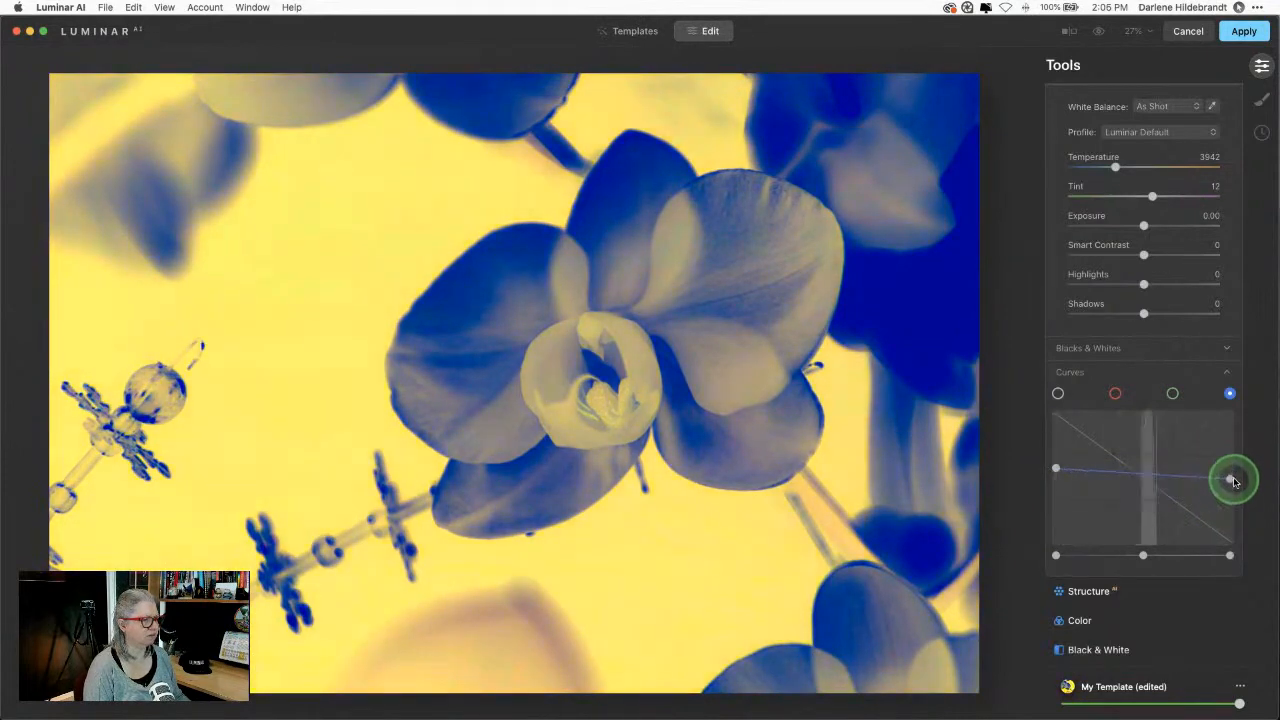
pyautogui.moveTo(1058, 472)
pyautogui.mouseDown()
pyautogui.moveTo(1051, 431)
pyautogui.moveTo(1053, 449)
pyautogui.mouseUp()
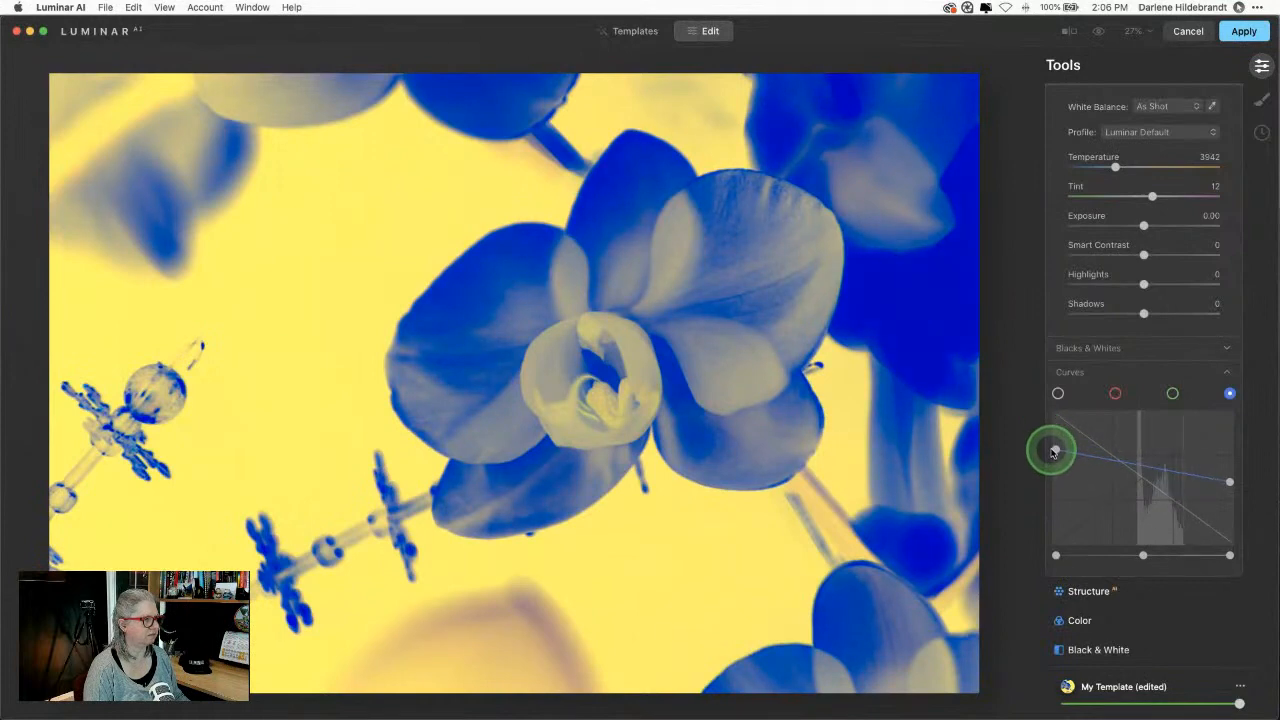
pyautogui.moveTo(1231, 483)
pyautogui.mouseDown()
pyautogui.moveTo(1236, 445)
pyautogui.moveTo(1238, 478)
pyautogui.mouseUp()
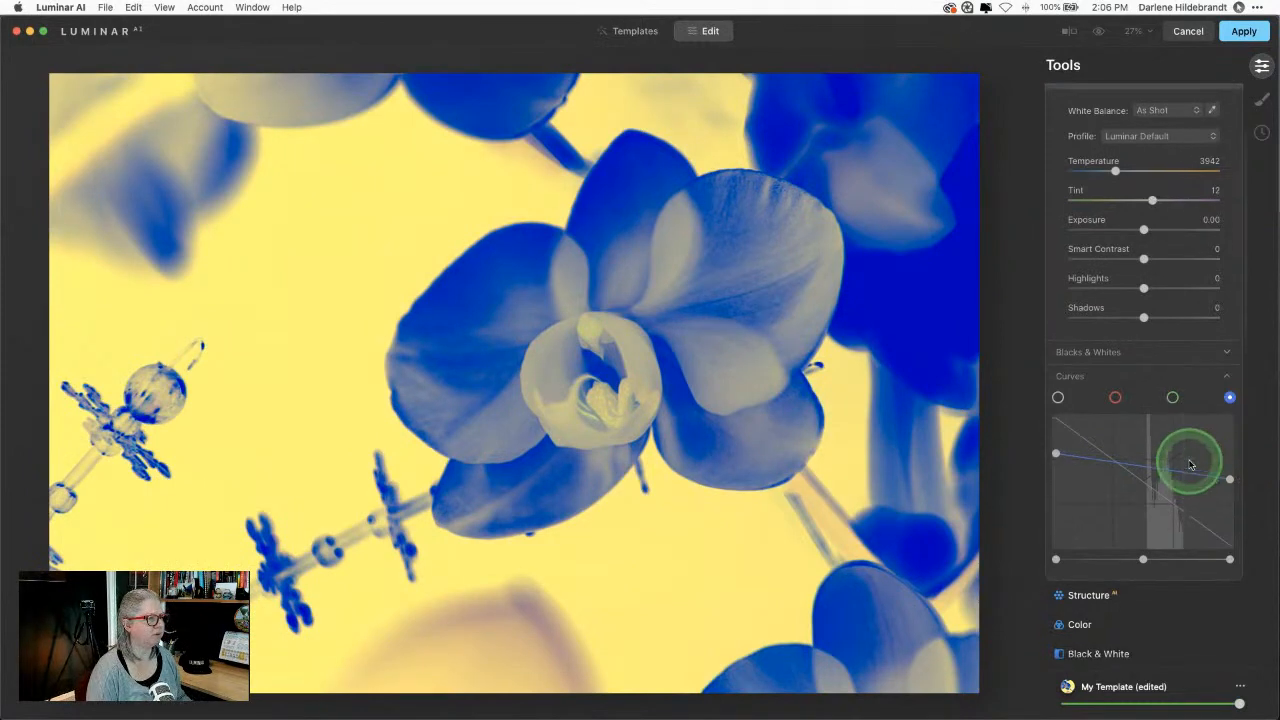
pyautogui.scroll(3, 1186, 458)
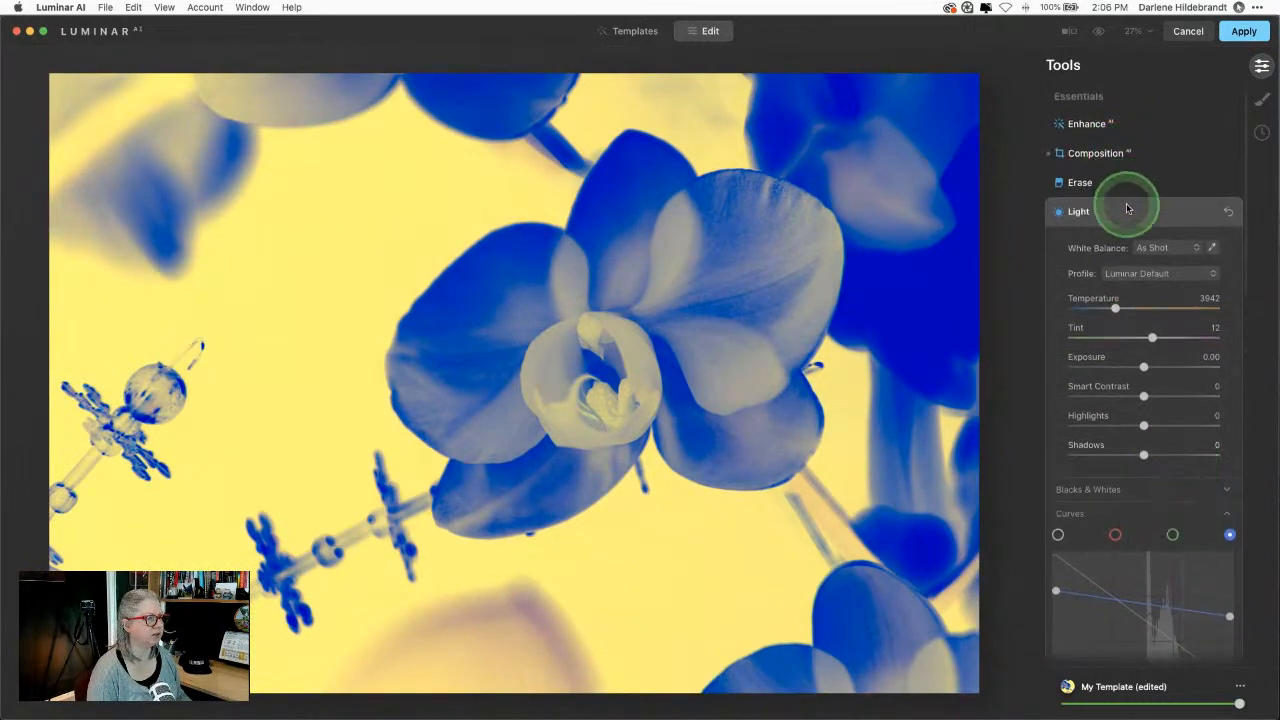
# Step: Open the Color tool, try and revert Remove Color Cast, then set Saturation to -27
pyautogui.click(1128, 210)
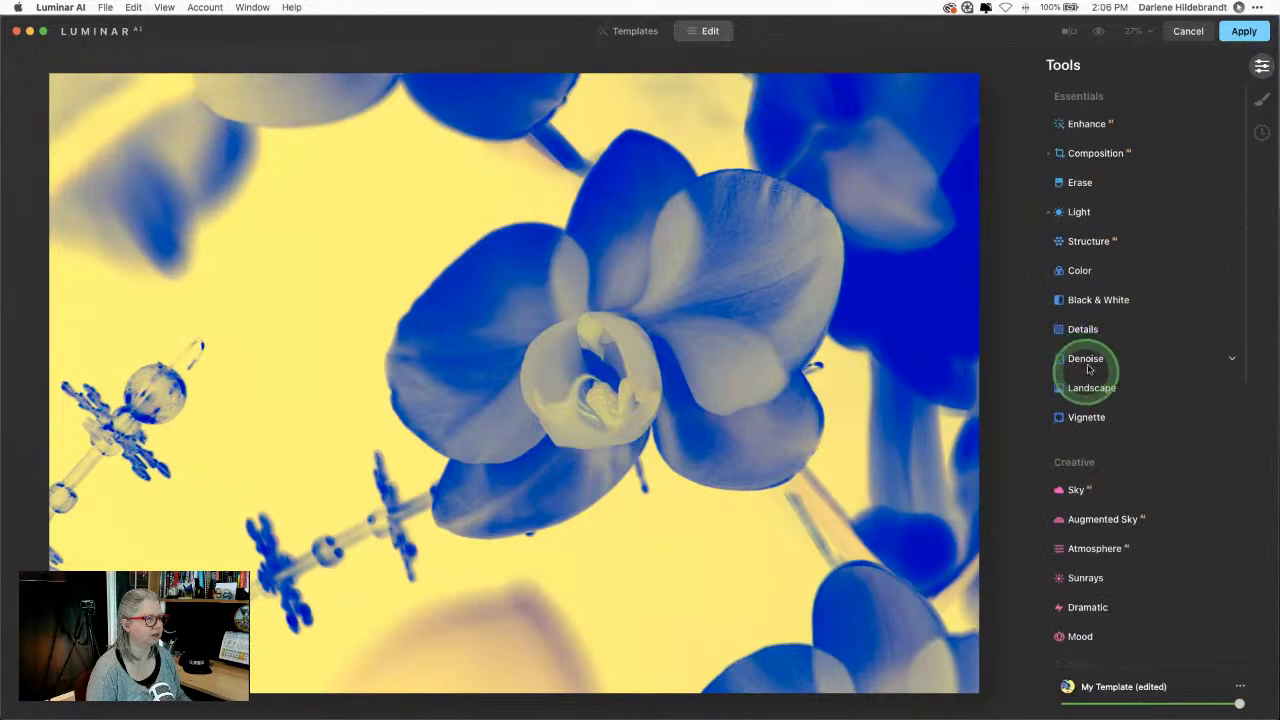
pyautogui.click(1089, 274)
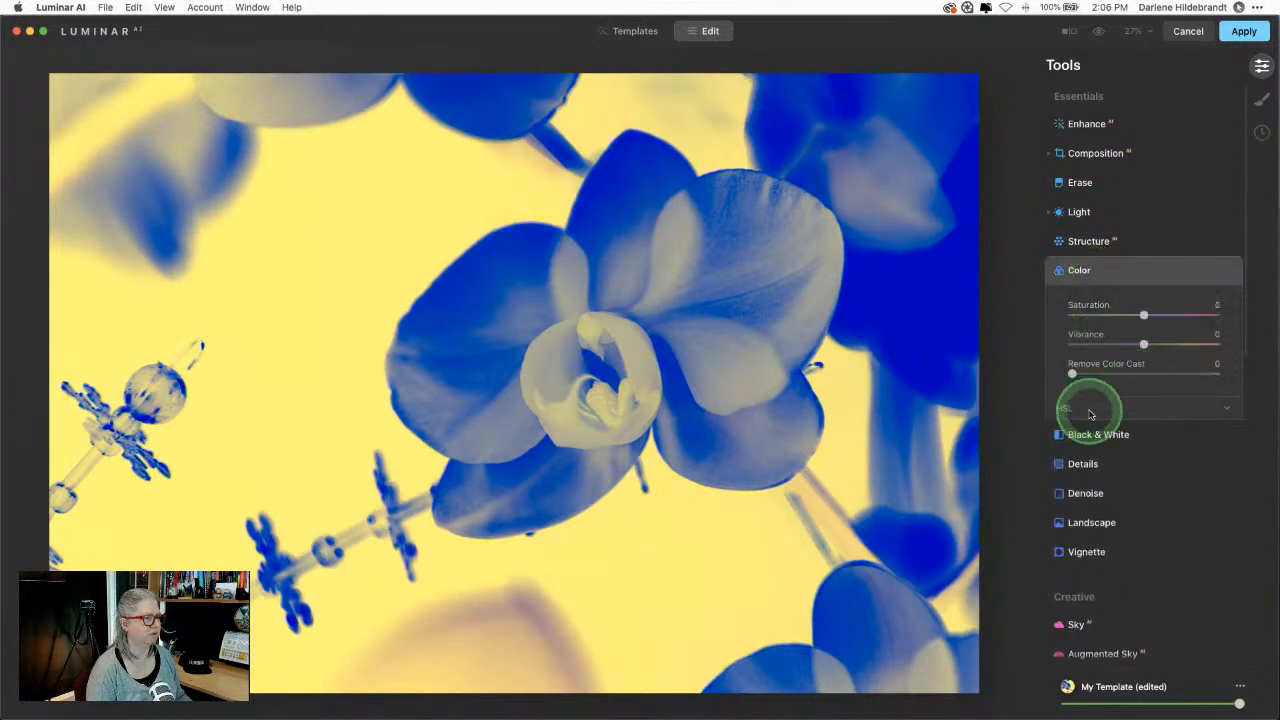
pyautogui.click(1143, 404)
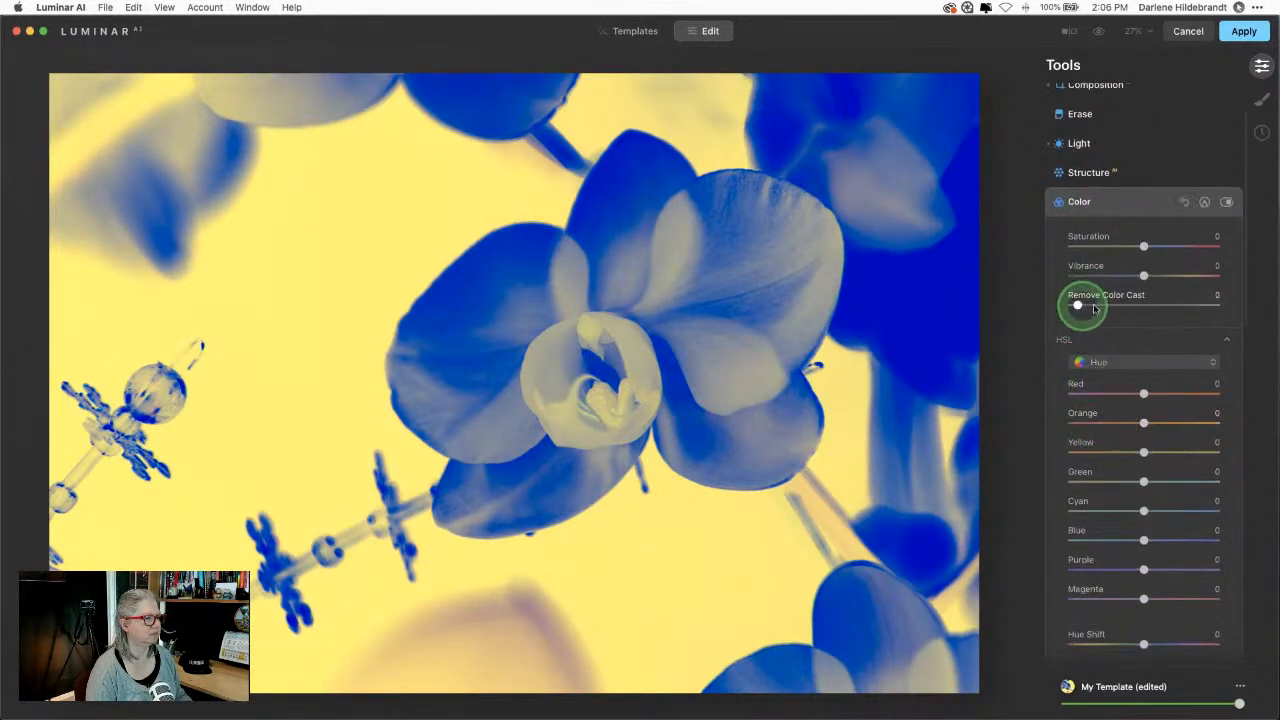
pyautogui.moveTo(1083, 304); pyautogui.dragTo(988, 303)
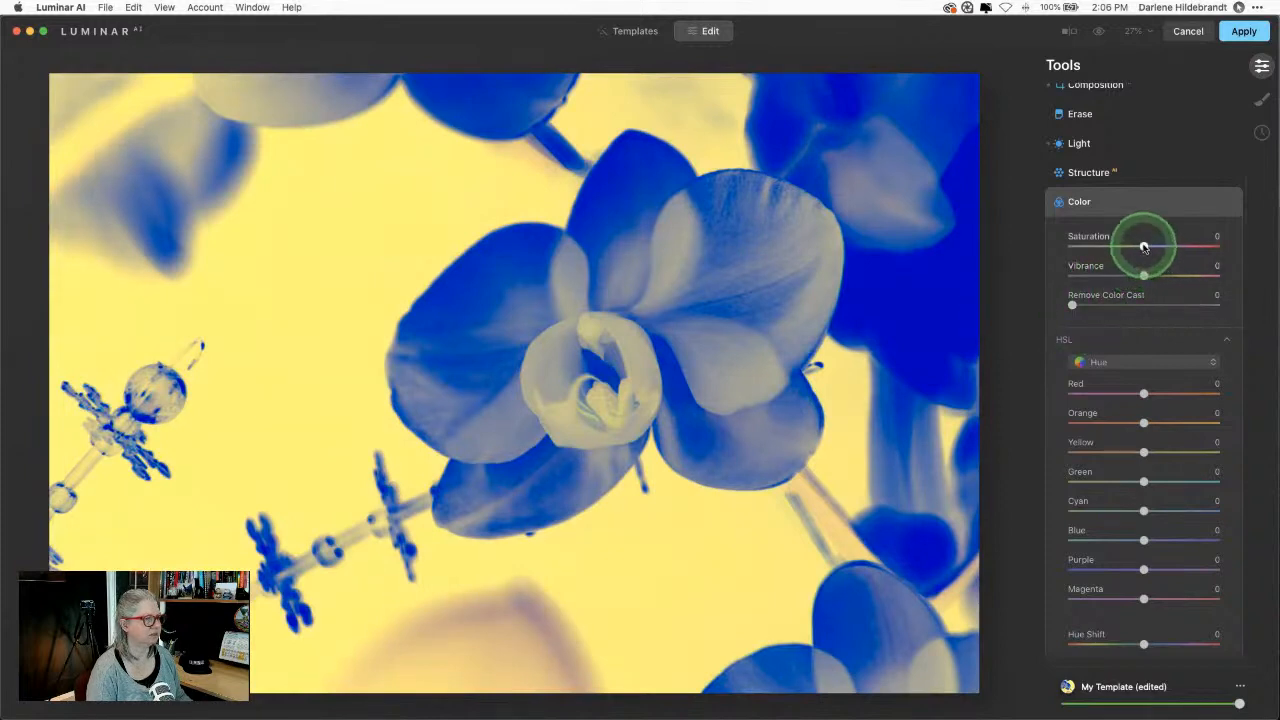
pyautogui.moveTo(1143, 246); pyautogui.dragTo(1126, 246)
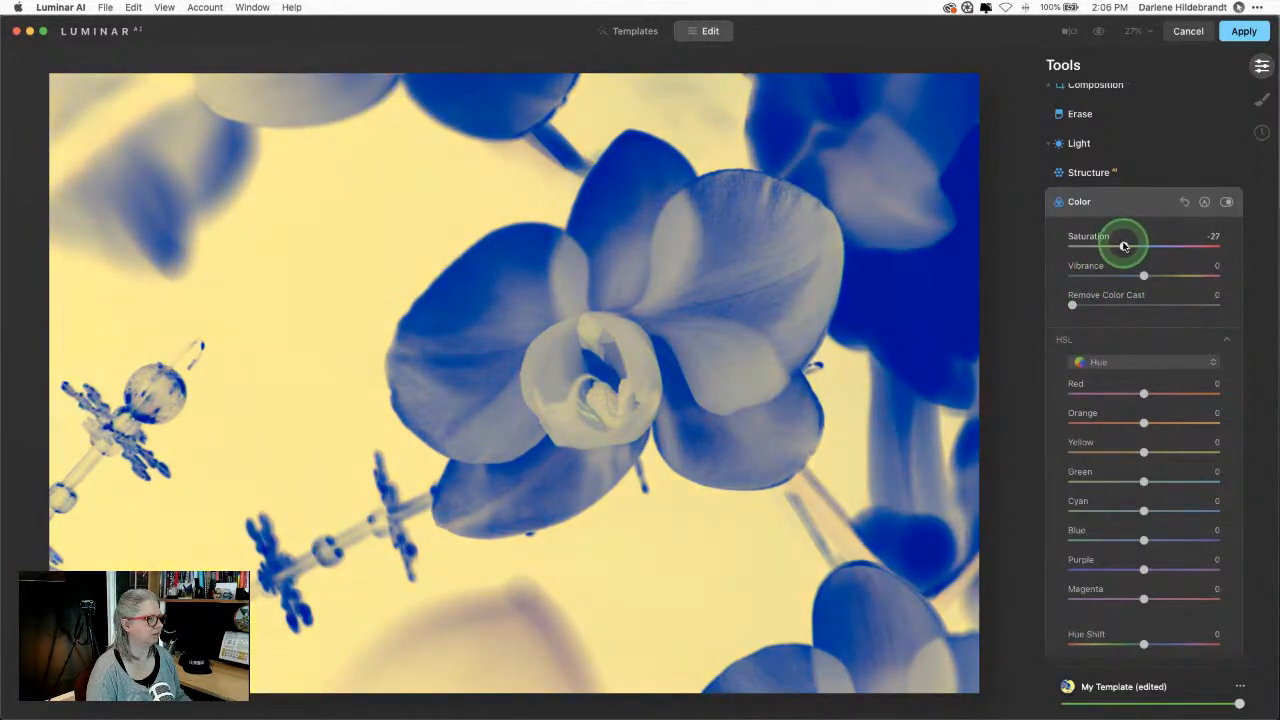
# Step: Expand Light and nudge the blue curve's highlight and shadow end points
pyautogui.click(1112, 144)
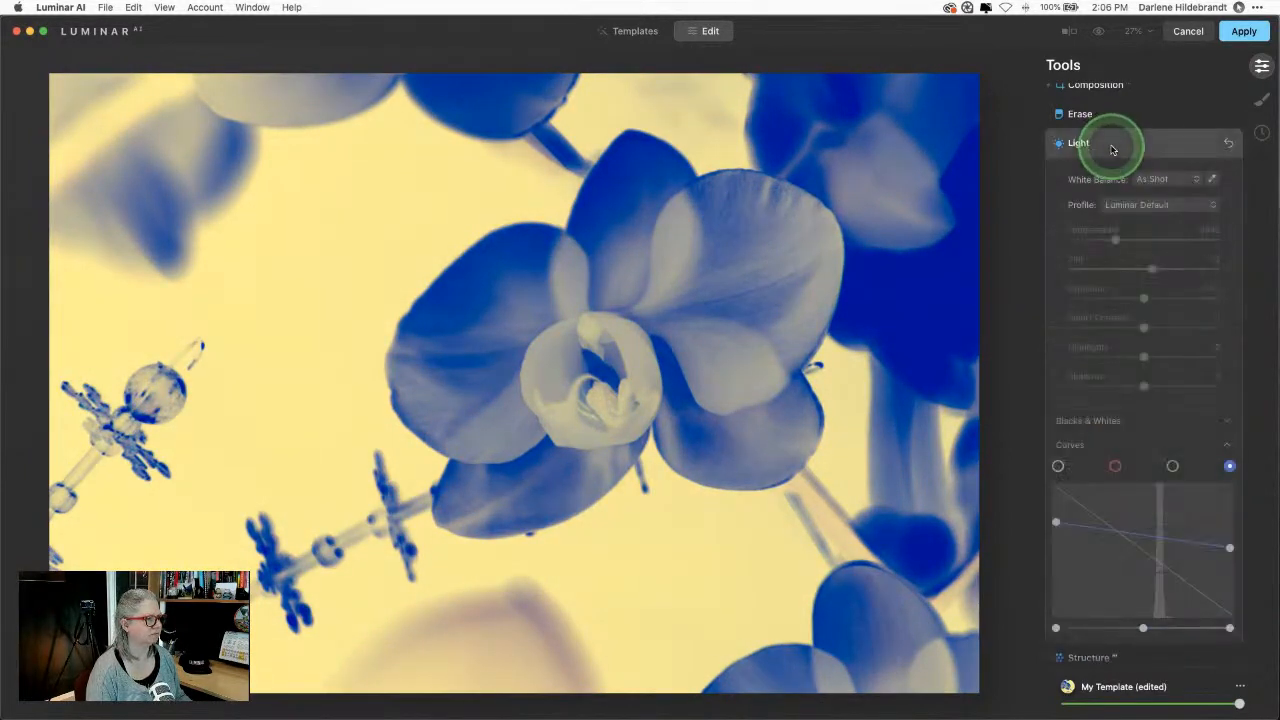
pyautogui.moveTo(1229, 548); pyautogui.dragTo(1230, 560)
pyautogui.moveTo(1056, 526)
pyautogui.mouseDown()
pyautogui.moveTo(1056, 500)
pyautogui.moveTo(1056, 516)
pyautogui.mouseUp()
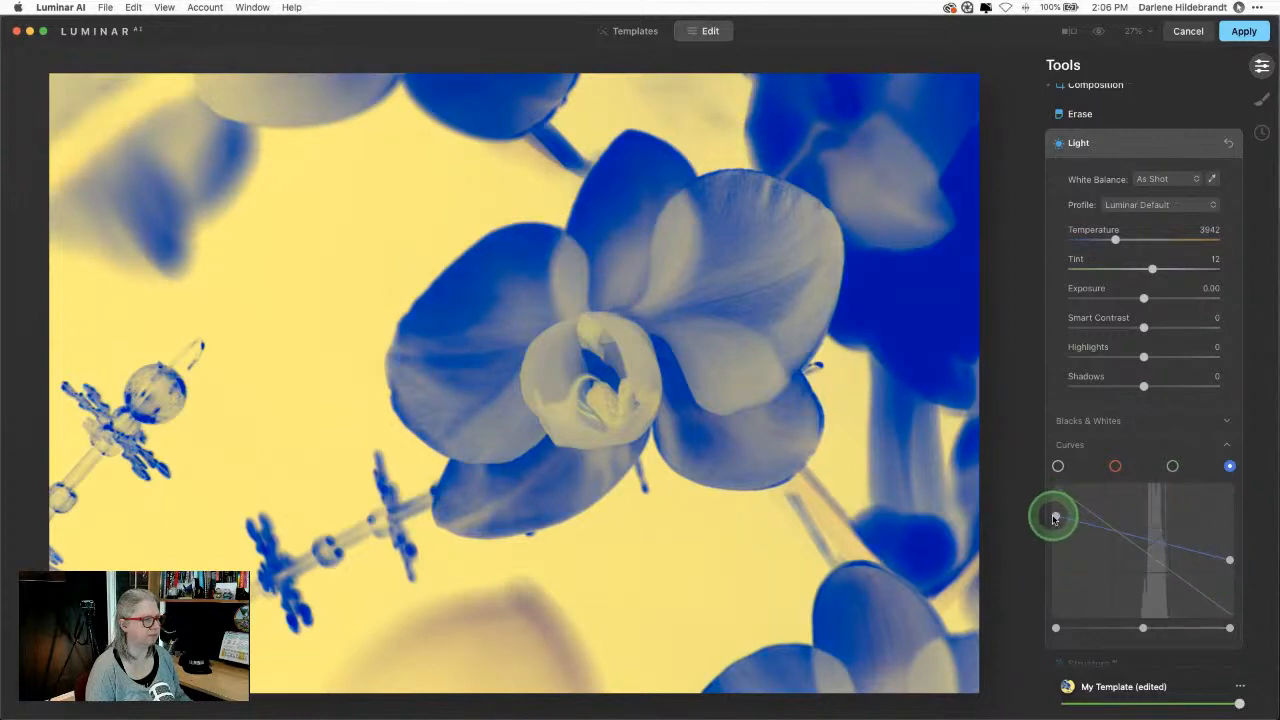
# Step: Bend the green channel curve down in the middle to turn the orchid purple
pyautogui.click(1172, 467)
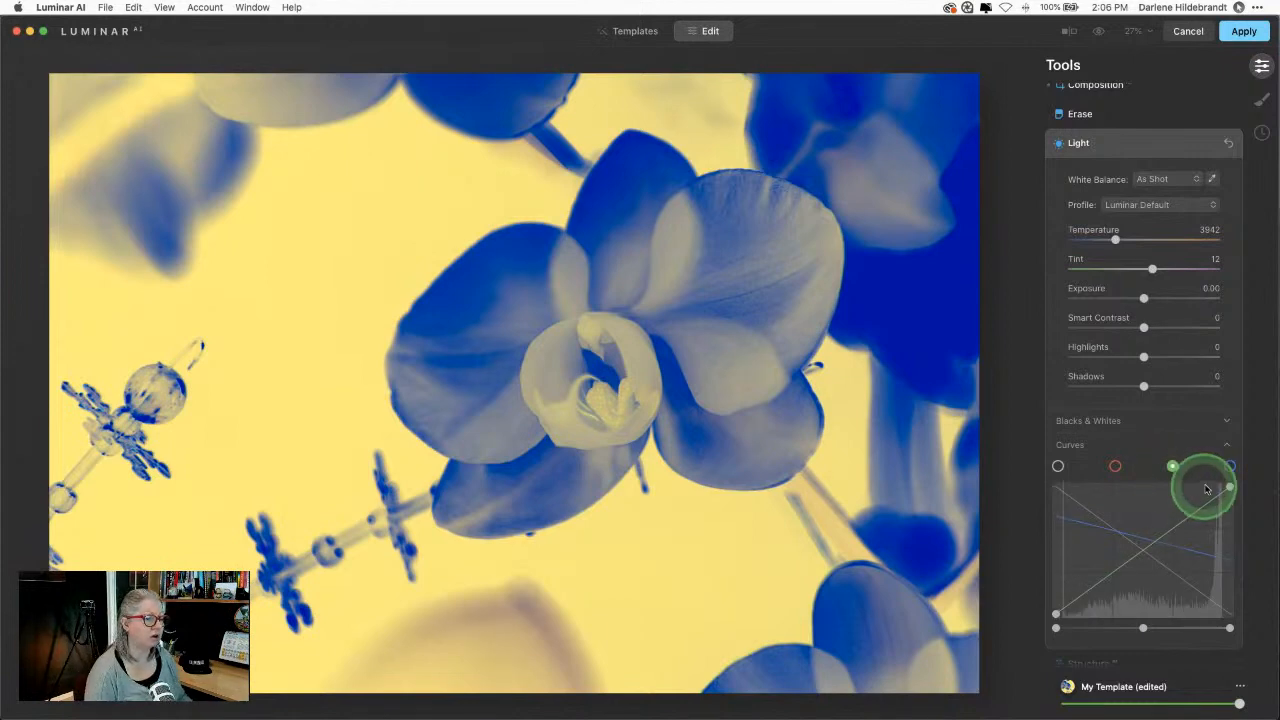
pyautogui.moveTo(1229, 489); pyautogui.dragTo(1229, 591)
pyautogui.click(1055, 615)
pyautogui.moveTo(1055, 615)
pyautogui.mouseDown()
pyautogui.moveTo(1049, 526)
pyautogui.moveTo(1052, 596)
pyautogui.mouseUp()
pyautogui.moveTo(1230, 591); pyautogui.dragTo(1229, 529)
pyautogui.click(1076, 603)
pyautogui.moveTo(1064, 596); pyautogui.dragTo(1191, 560)
pyautogui.press('super+z')
pyautogui.press('super+z')
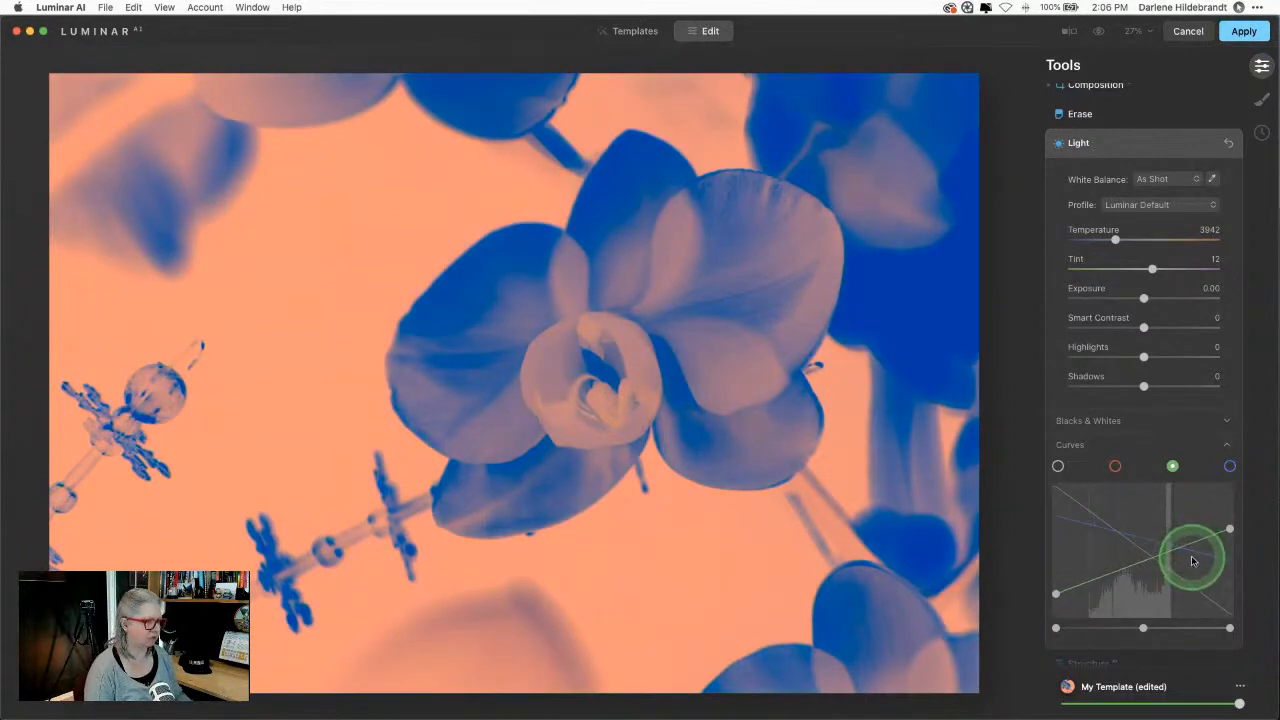
pyautogui.moveTo(1191, 560); pyautogui.dragTo(1148, 541)
pyautogui.click(1115, 466)
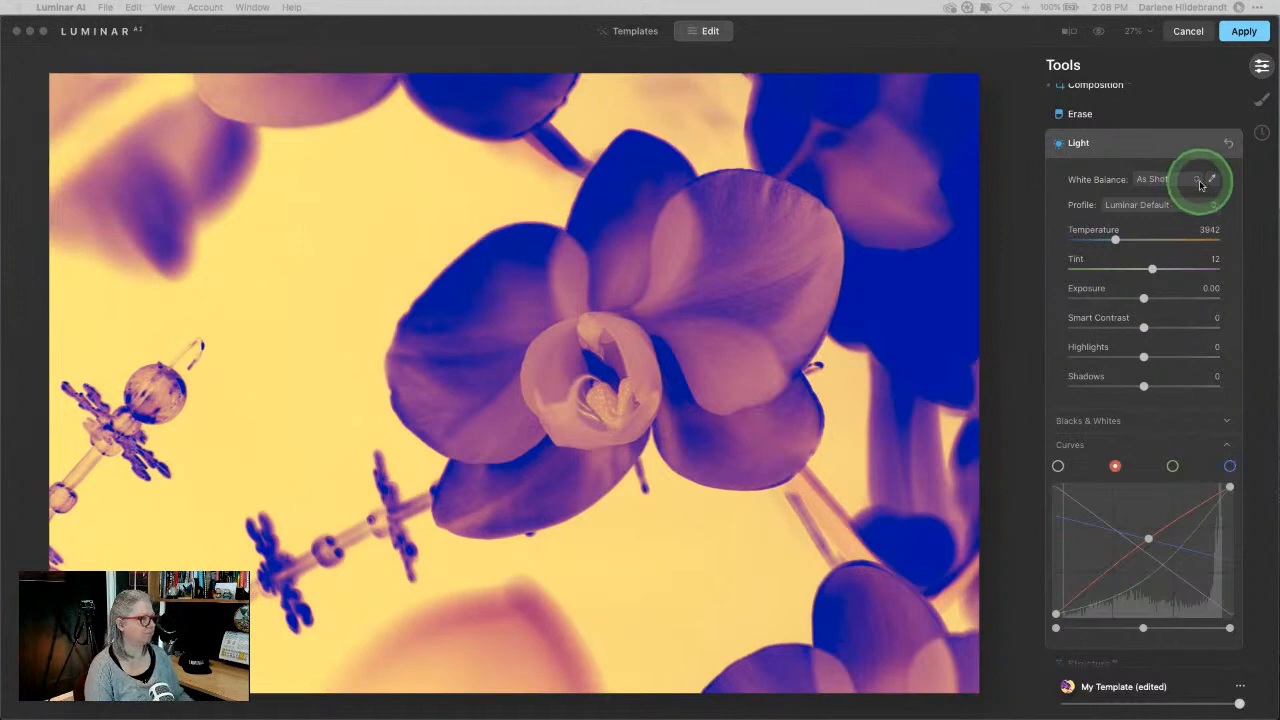
# Step: Raise the Mystical effect's Amount for a softer look
pyautogui.click(1145, 142)
pyautogui.scroll(-5, 1145, 143)
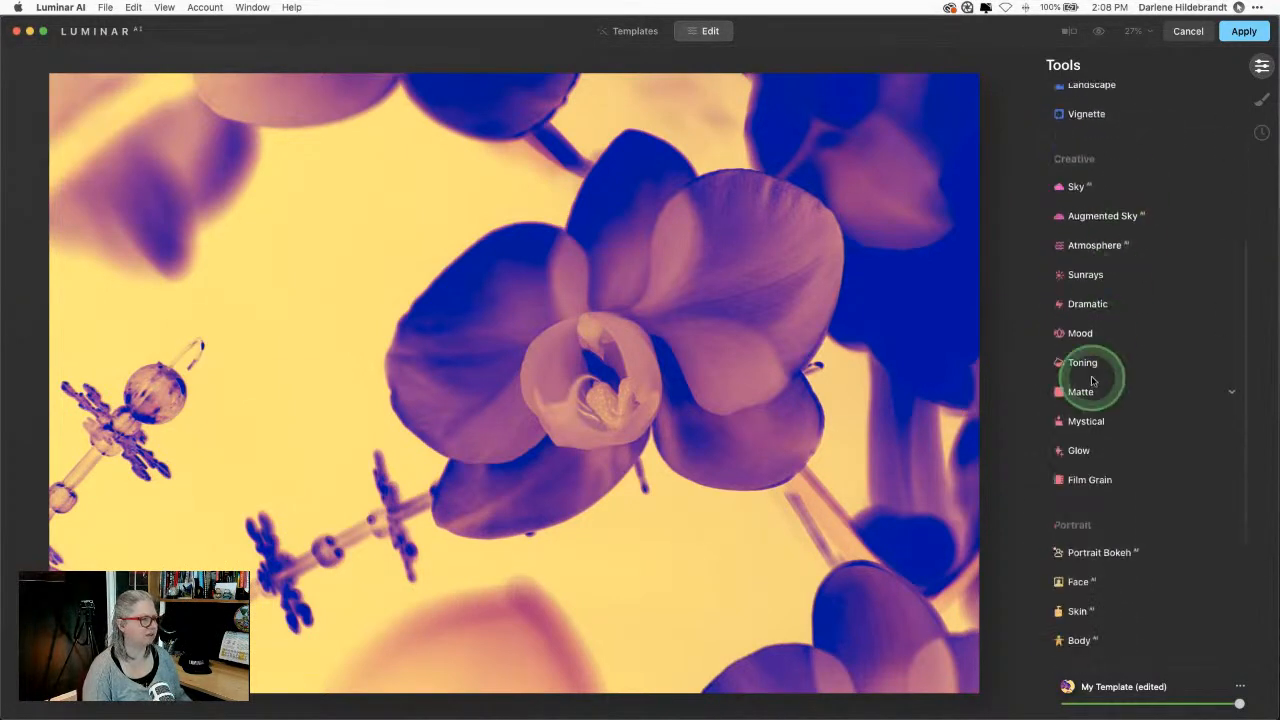
pyautogui.click(1085, 421)
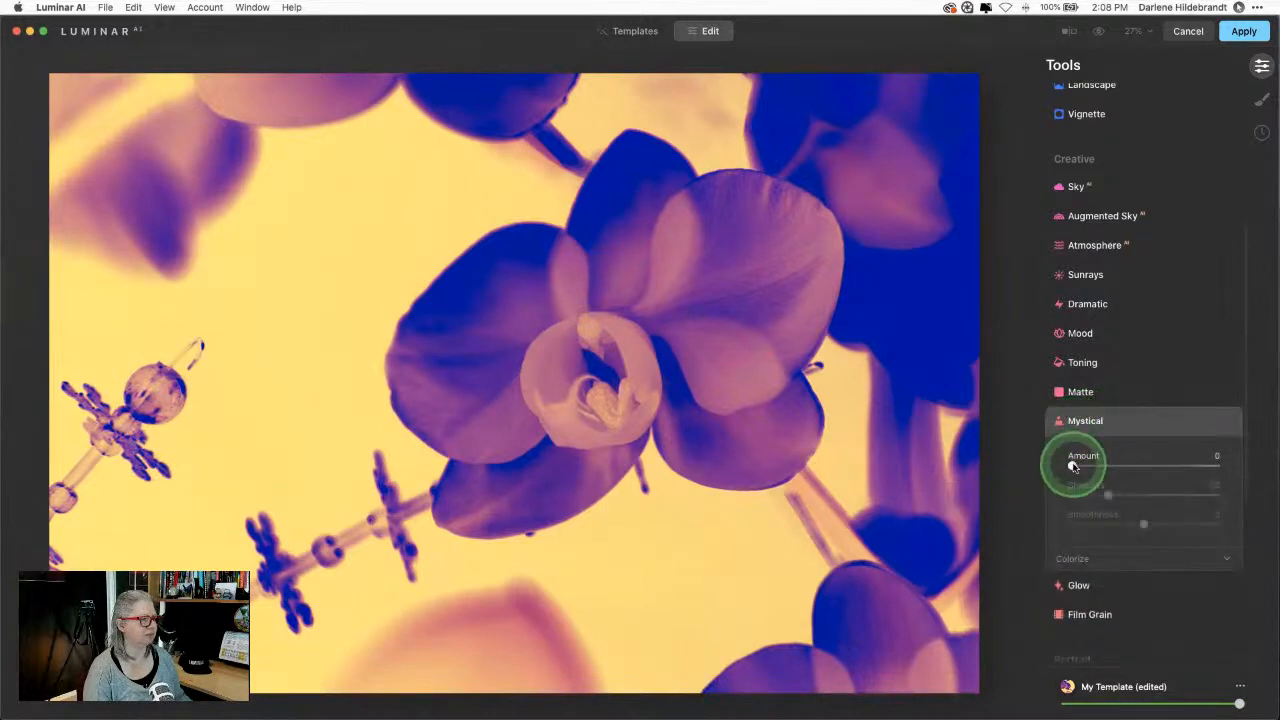
pyautogui.moveTo(1072, 466); pyautogui.dragTo(1166, 460)
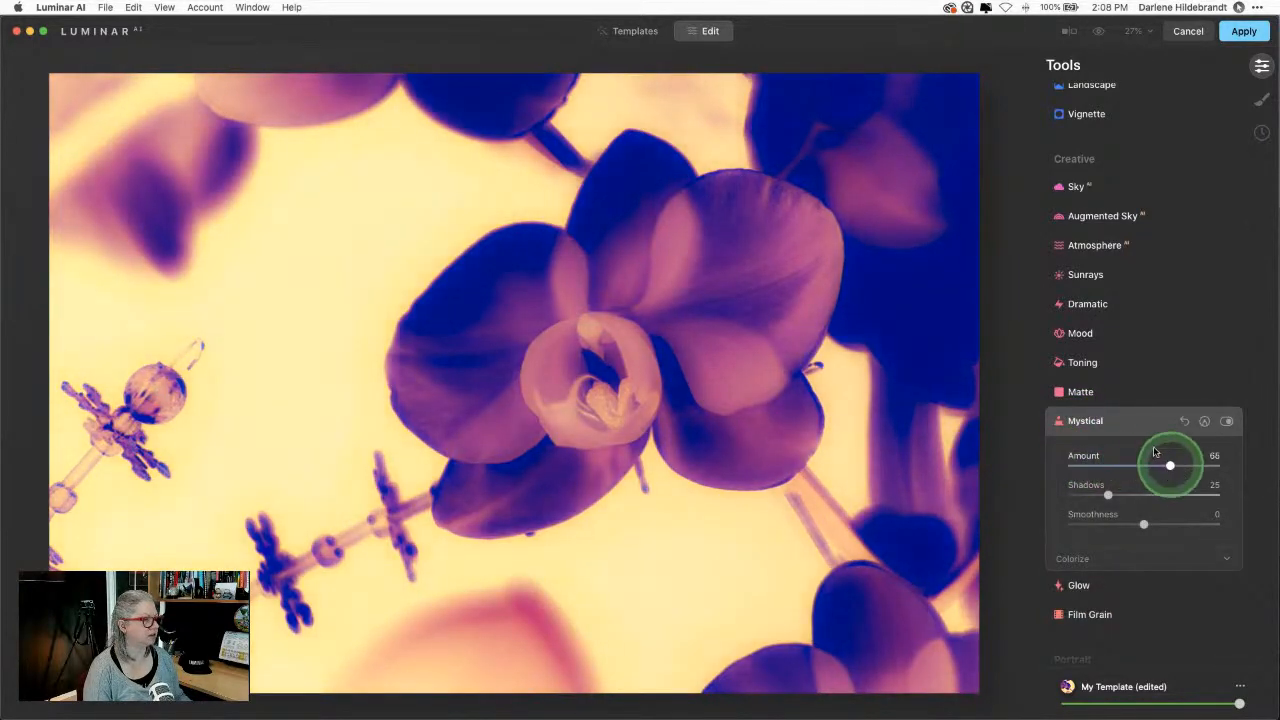
pyautogui.click(1135, 421)
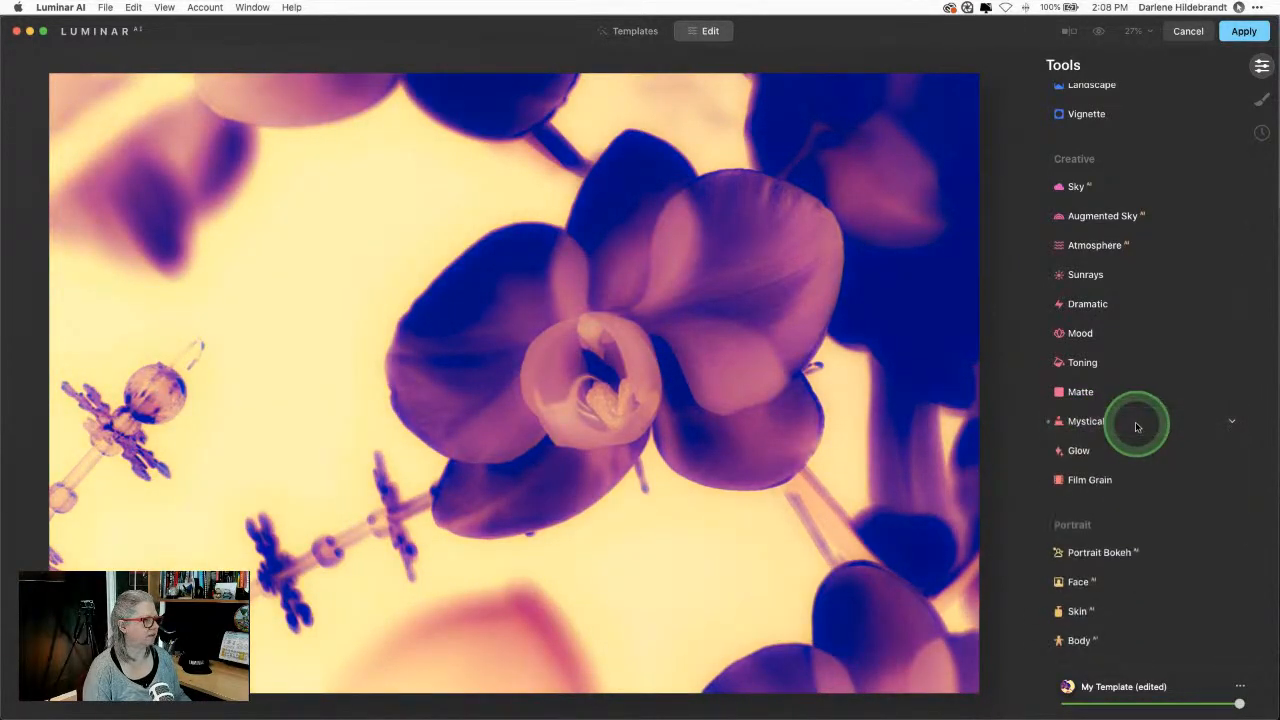
# Step: Lower both blue curve end points so the background turns pale cream
pyautogui.scroll(5, 1134, 423)
pyautogui.click(1106, 220)
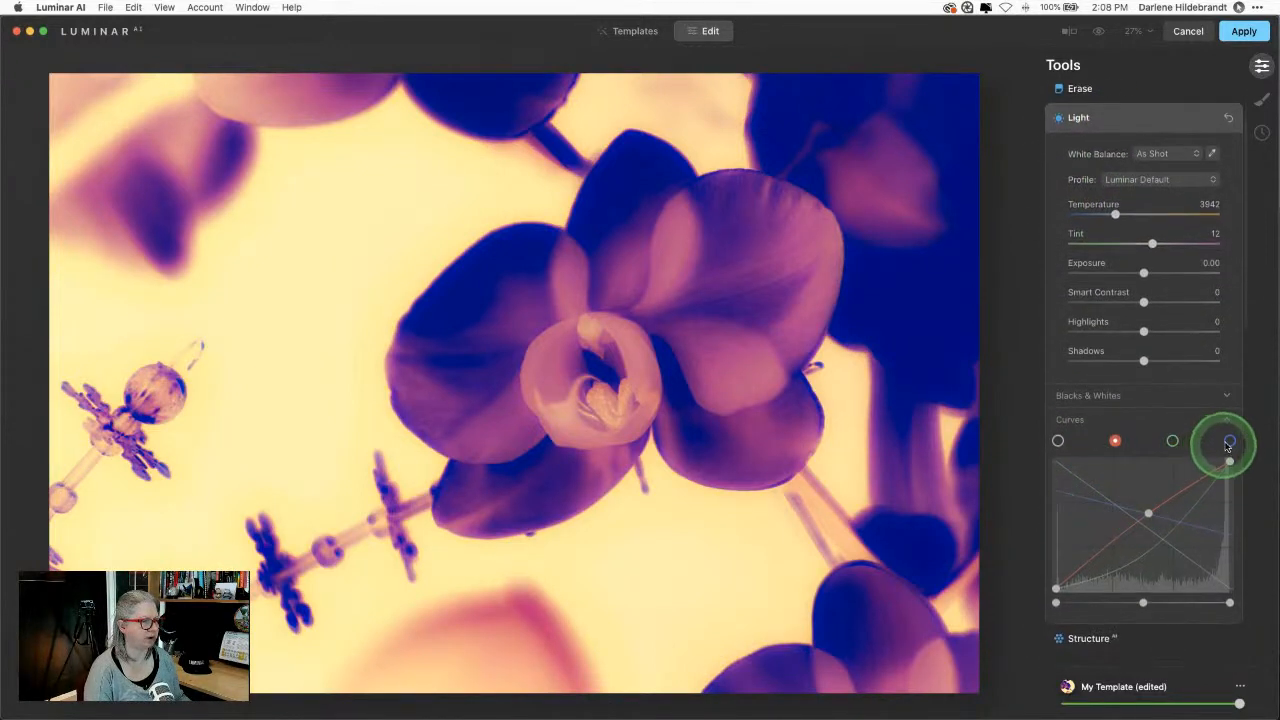
pyautogui.click(1229, 441)
pyautogui.moveTo(1229, 461); pyautogui.dragTo(1229, 505)
pyautogui.moveTo(1056, 491); pyautogui.dragTo(1055, 499)
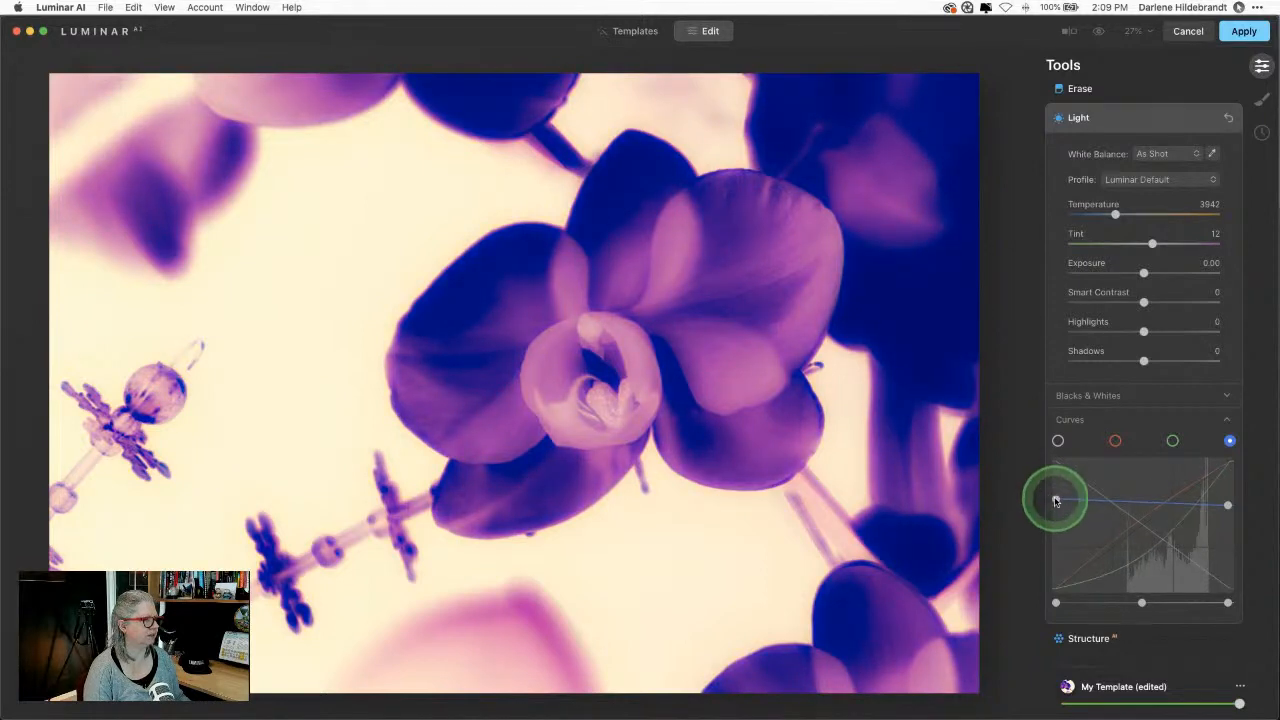
pyautogui.click(1123, 133)
# Step: Open the Glow effect, choose the Glow type and raise its Amount
pyautogui.scroll(-1, 1154, 300)
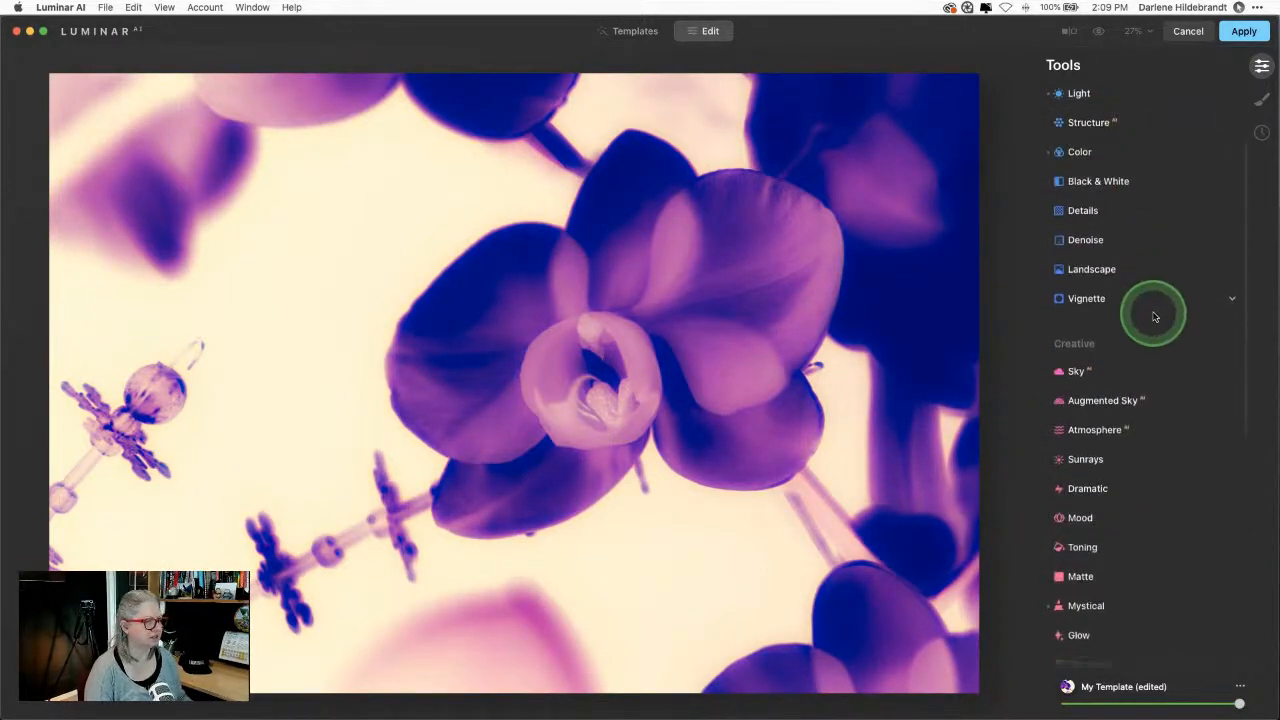
pyautogui.scroll(-5, 1154, 317)
pyautogui.click(1105, 420)
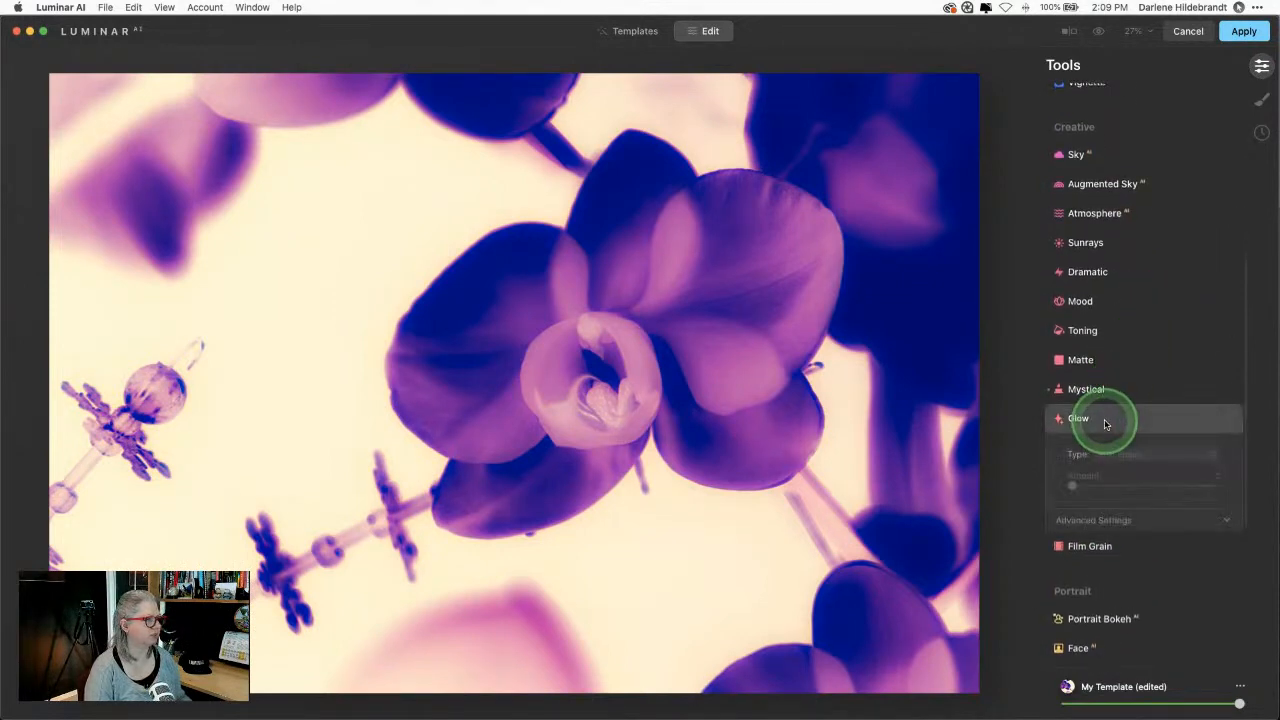
pyautogui.click(1133, 457)
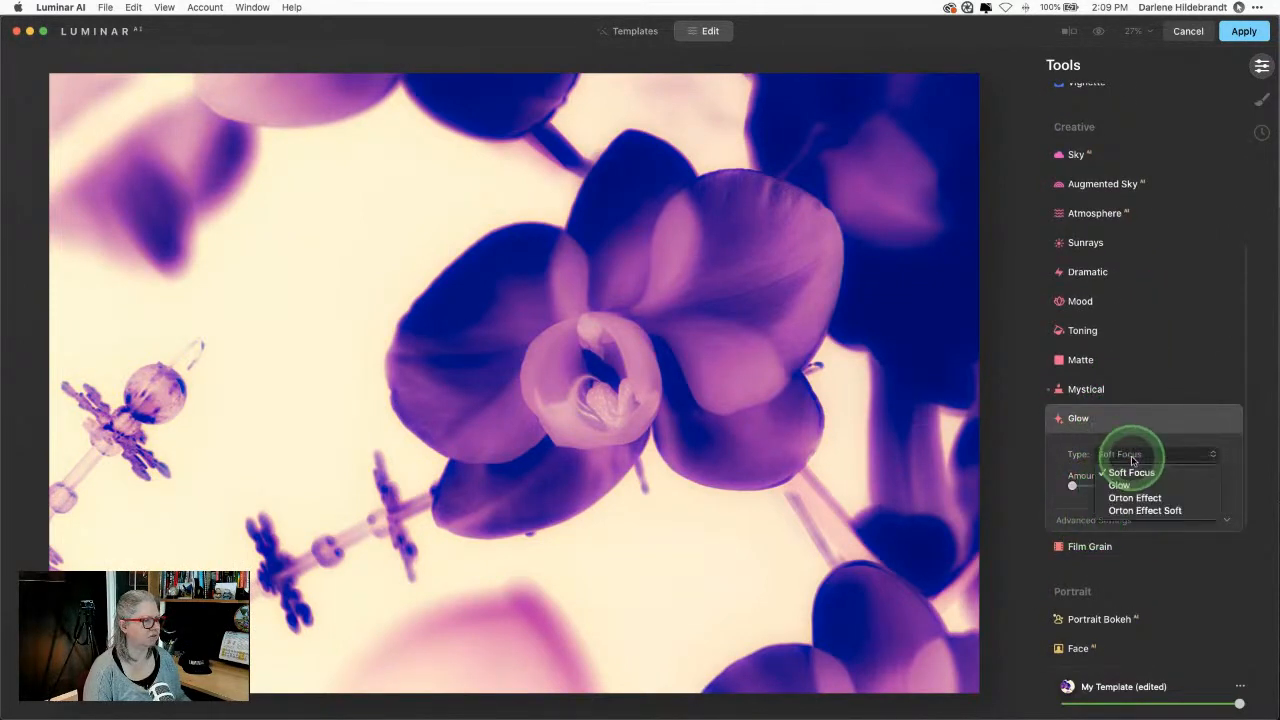
pyautogui.click(1119, 485)
pyautogui.moveTo(1072, 486); pyautogui.dragTo(1157, 486)
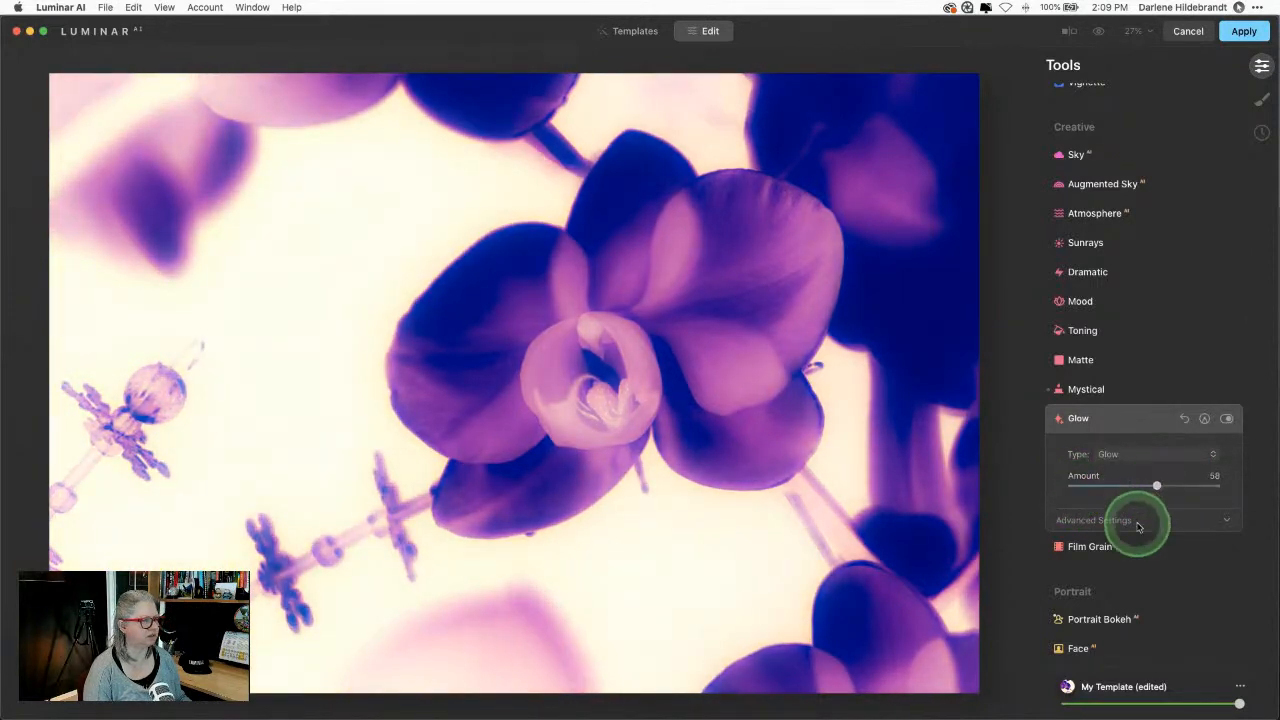
# Step: In Glow's advanced settings, set Amount 65, Softness 23, Brightness 40 and Contrast 42
pyautogui.click(1138, 523)
pyautogui.click(1130, 456)
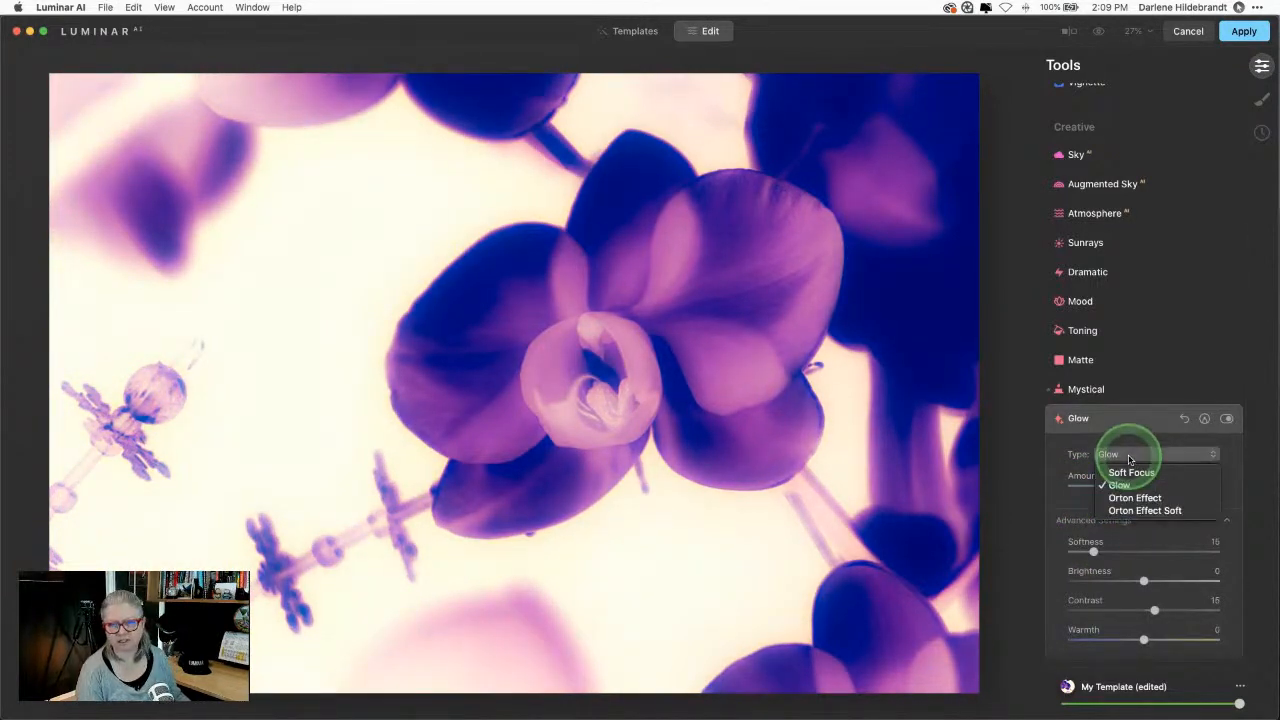
pyautogui.click(1116, 456)
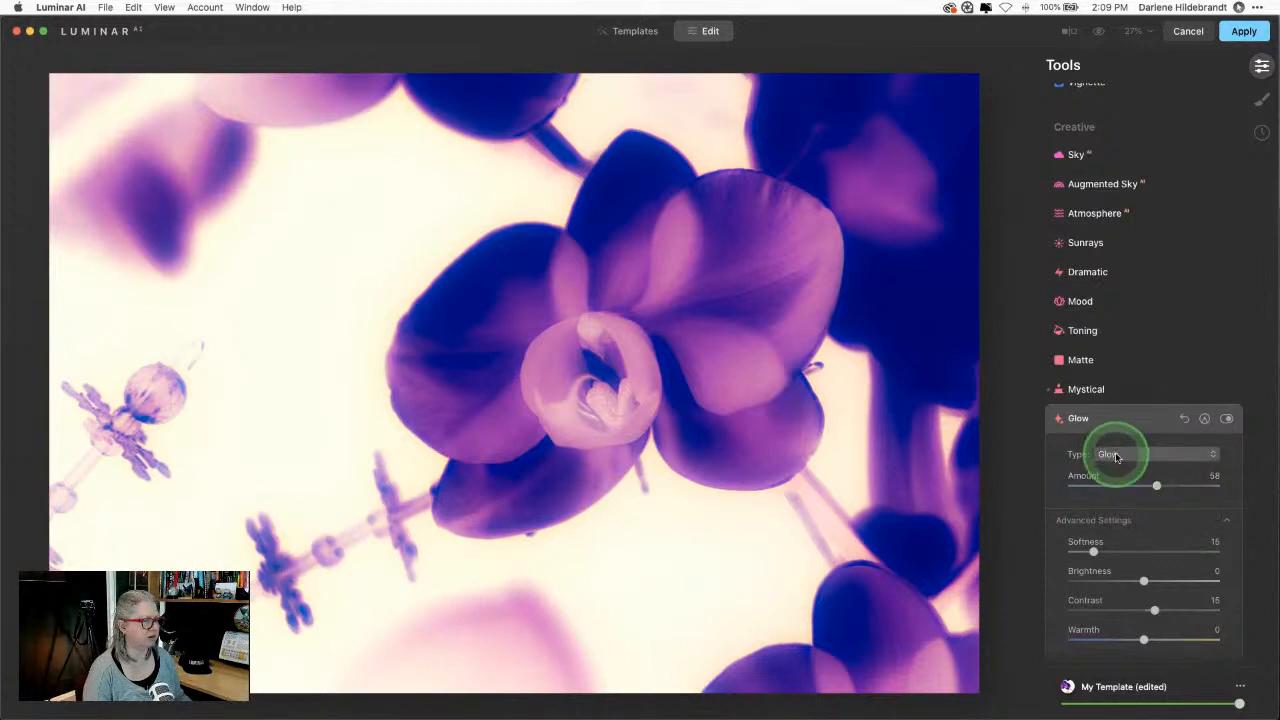
pyautogui.click(1117, 457)
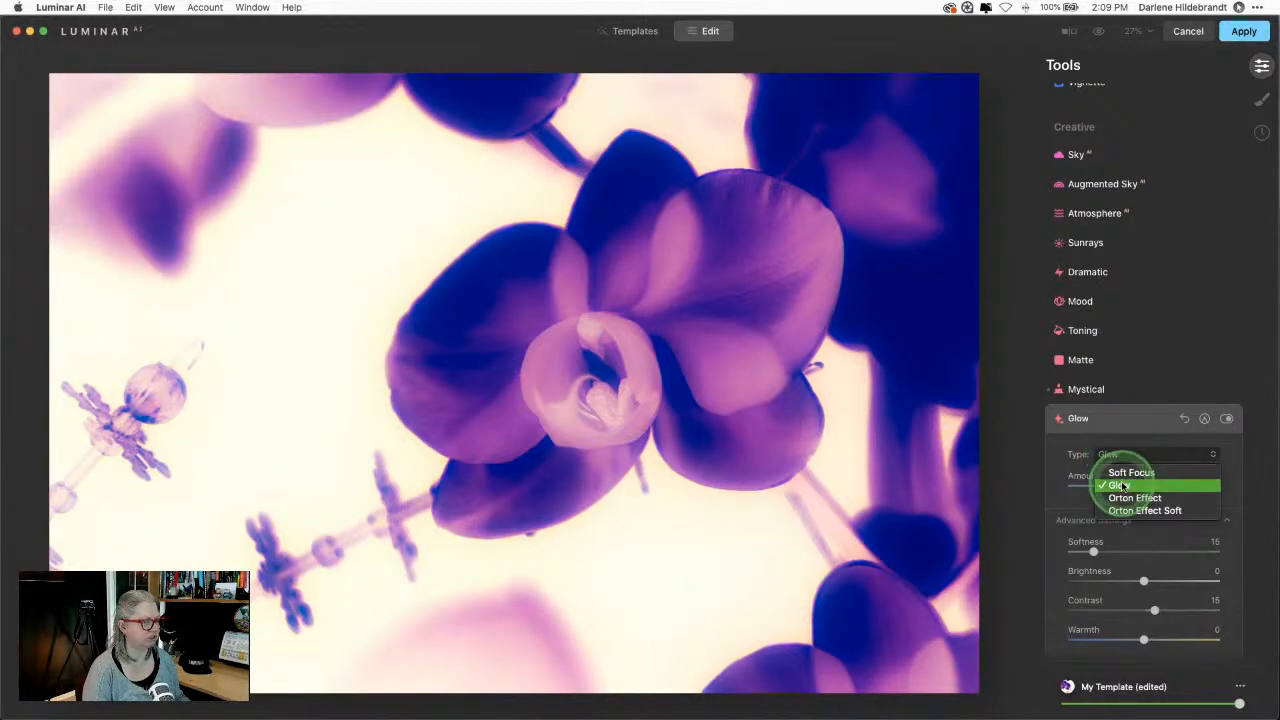
pyautogui.click(1122, 486)
pyautogui.moveTo(1094, 552); pyautogui.dragTo(1106, 552)
pyautogui.moveTo(1156, 486)
pyautogui.mouseDown()
pyautogui.moveTo(1234, 486)
pyautogui.moveTo(1093, 486)
pyautogui.moveTo(1257, 480)
pyautogui.moveTo(1143, 486)
pyautogui.moveTo(1159, 487)
pyautogui.mouseUp()
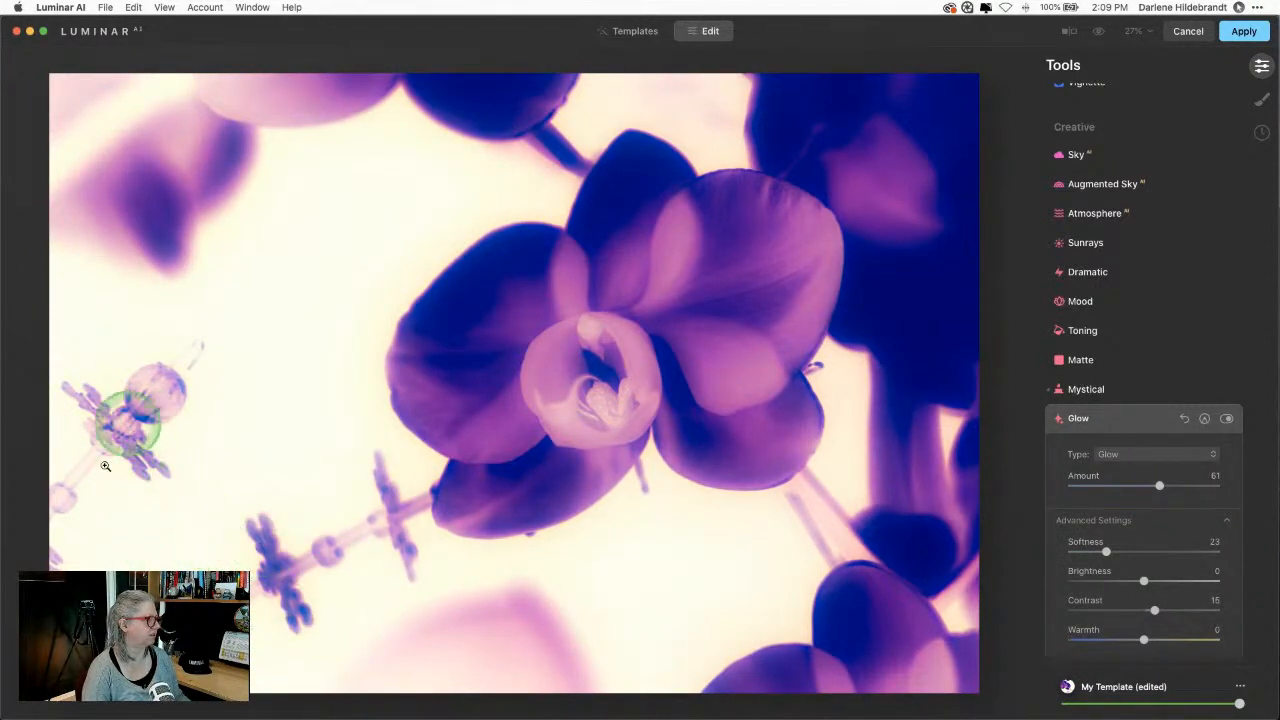
pyautogui.moveTo(1158, 489)
pyautogui.mouseDown()
pyautogui.moveTo(1191, 492)
pyautogui.moveTo(1125, 491)
pyautogui.moveTo(1167, 491)
pyautogui.mouseUp()
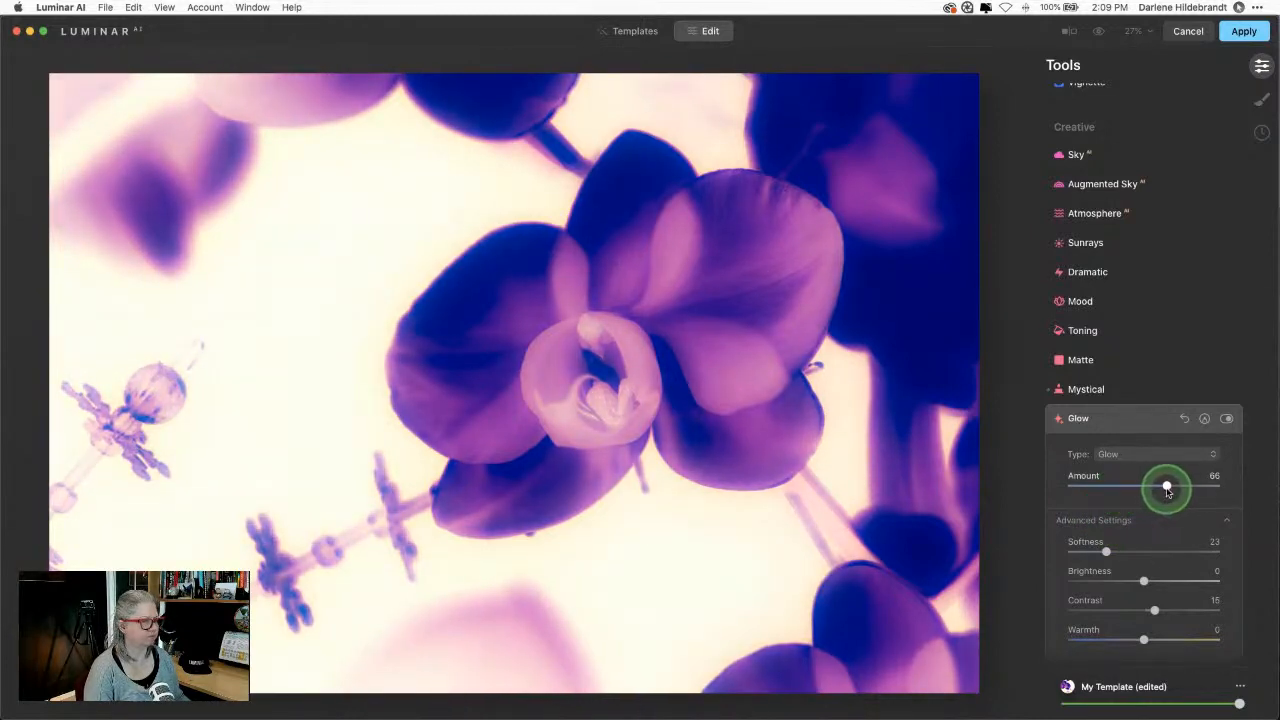
pyautogui.moveTo(1143, 580); pyautogui.dragTo(1145, 638)
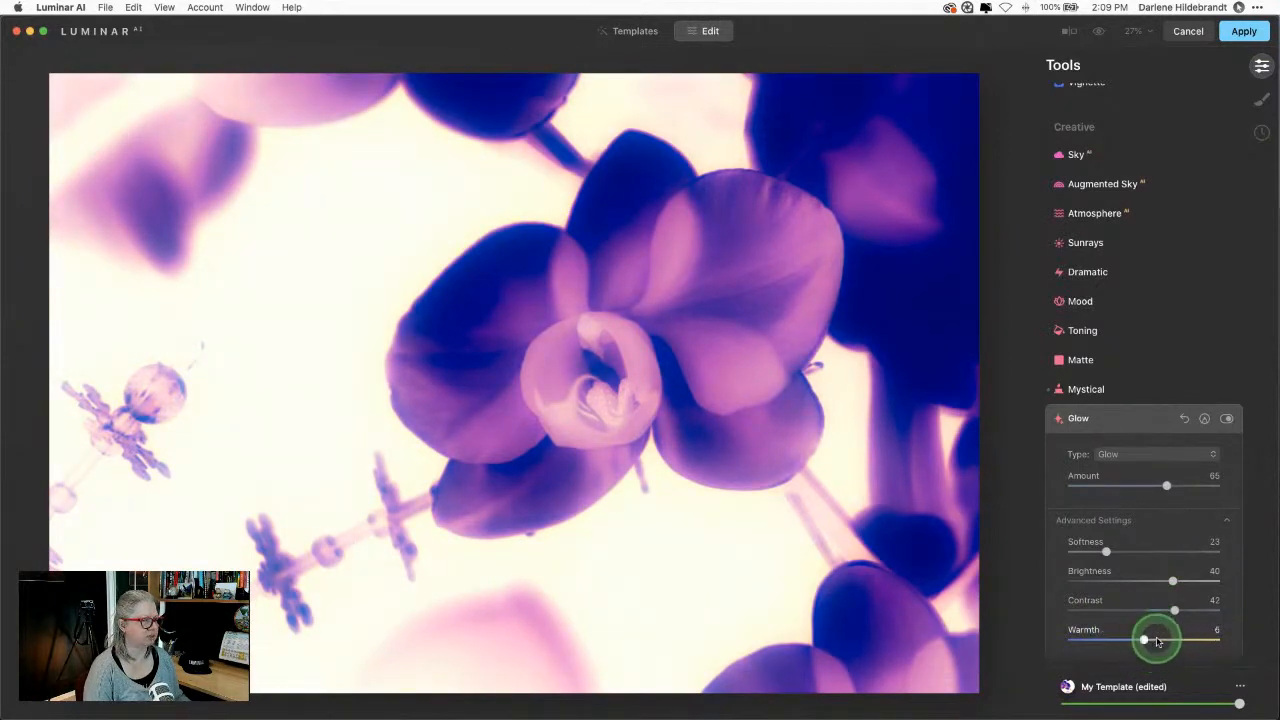
pyautogui.click(1145, 430)
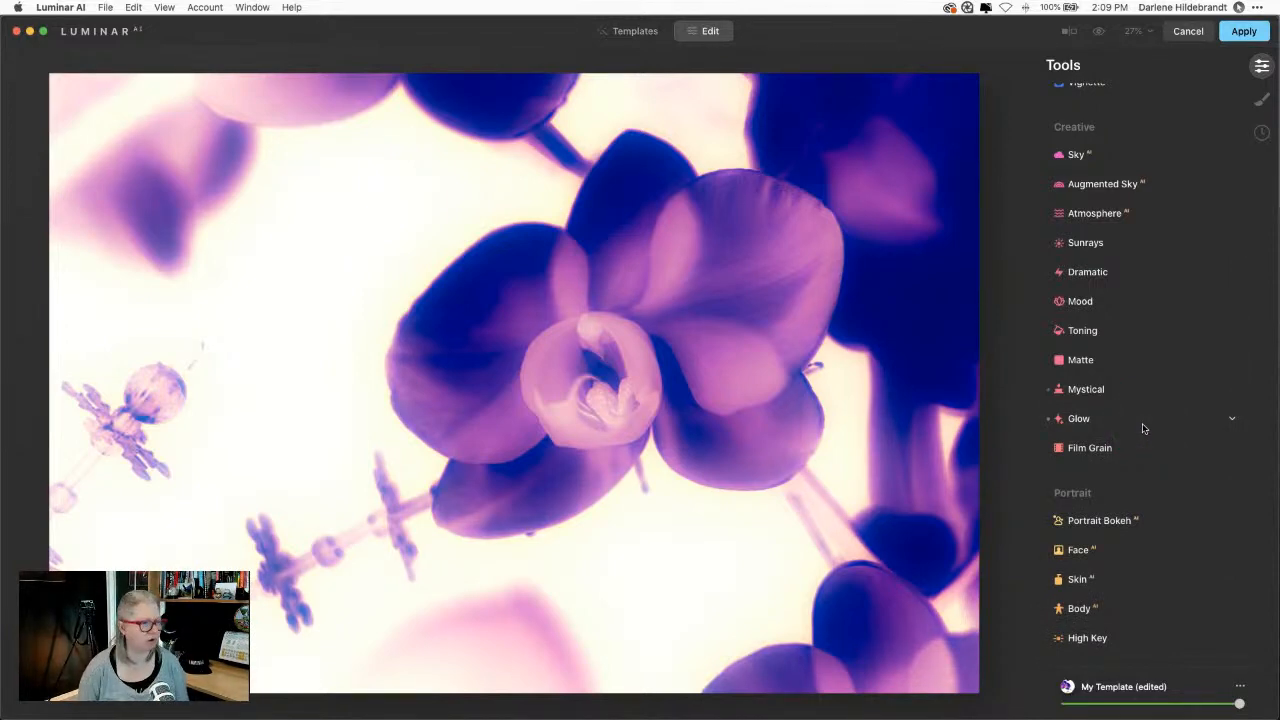
# Step: Scroll to the Professional section and expand Color Harmony
pyautogui.scroll(-5, 1143, 428)
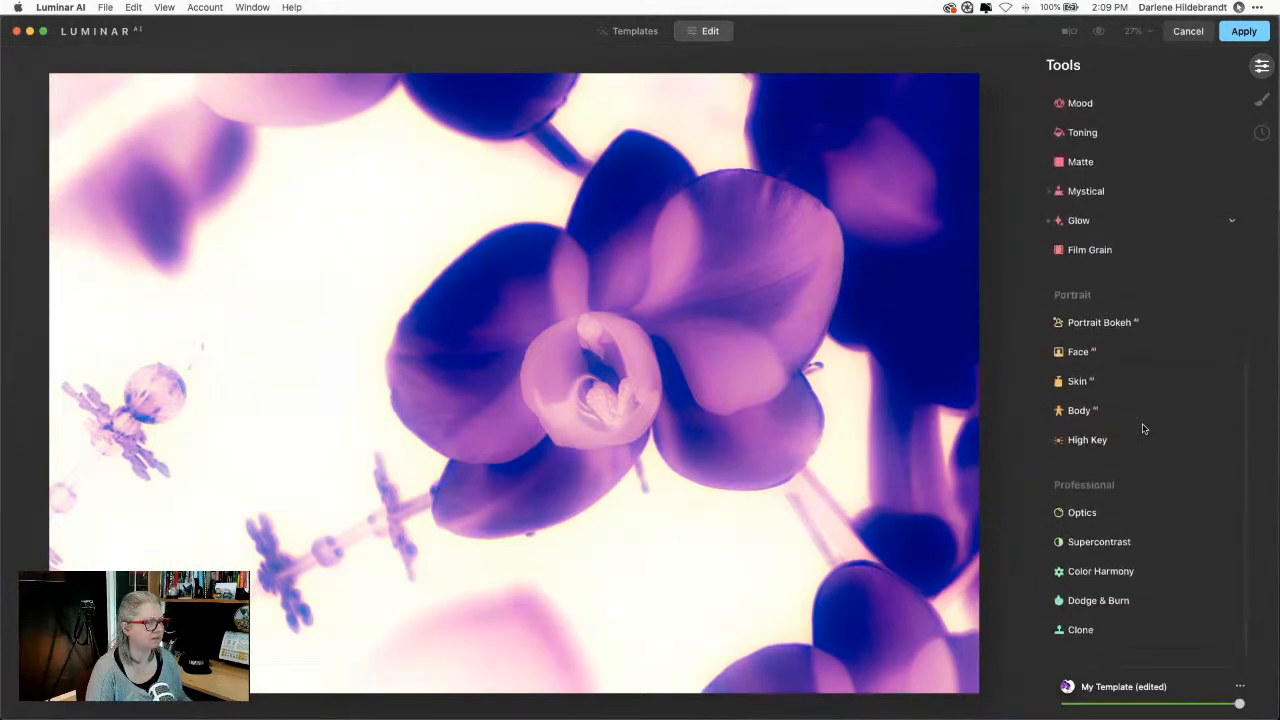
pyautogui.click(1105, 576)
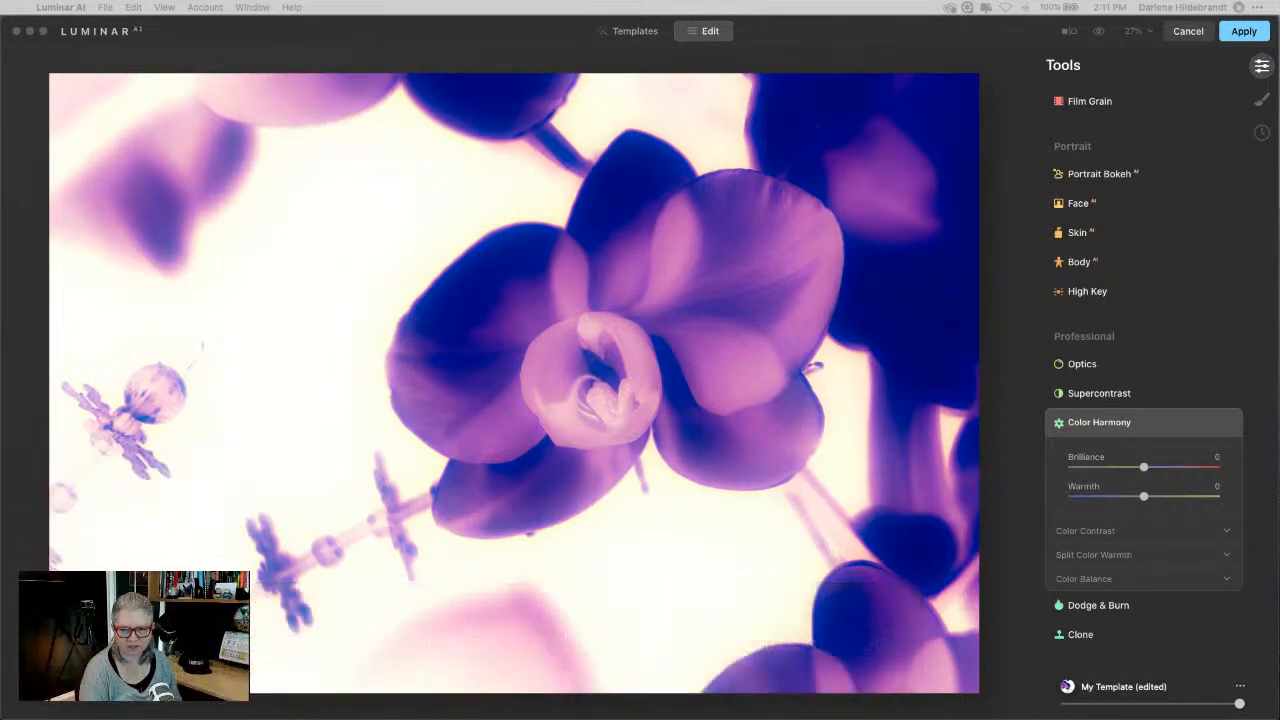
# Step: Collapse Color Harmony and briefly open and close the Light tool
pyautogui.click(1151, 426)
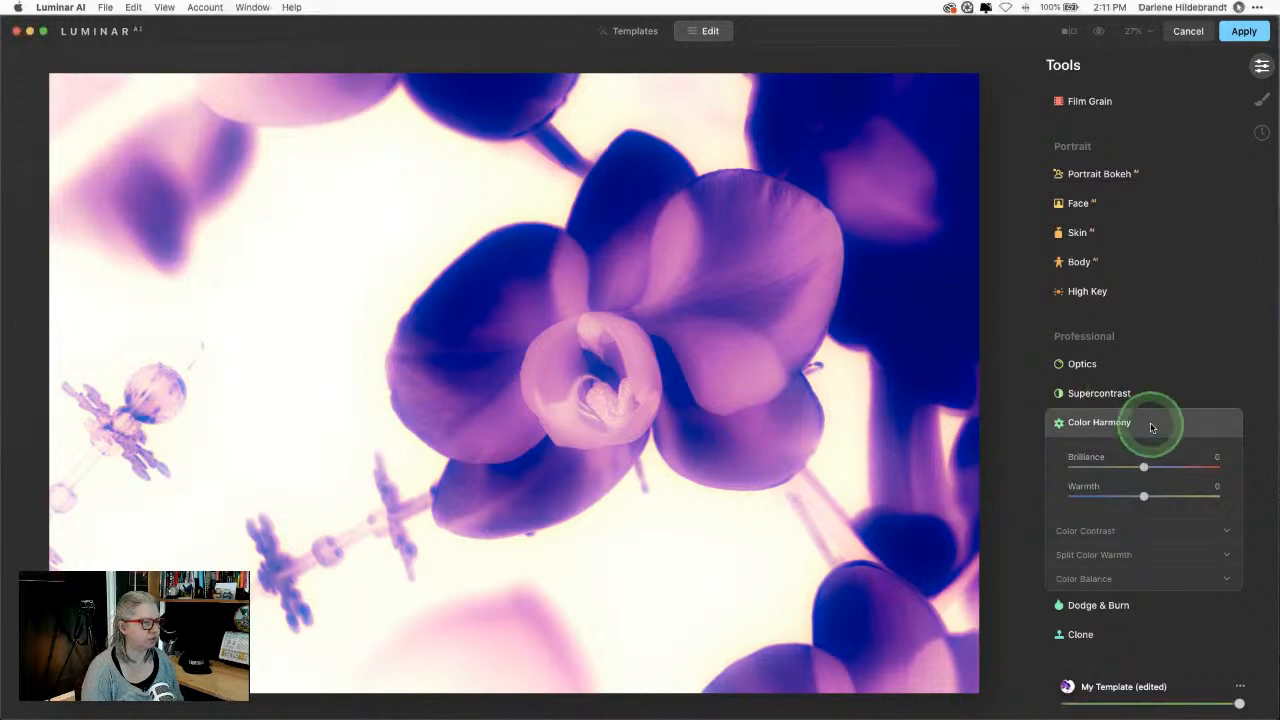
pyautogui.scroll(10, 1151, 427)
pyautogui.scroll(-2, 1151, 427)
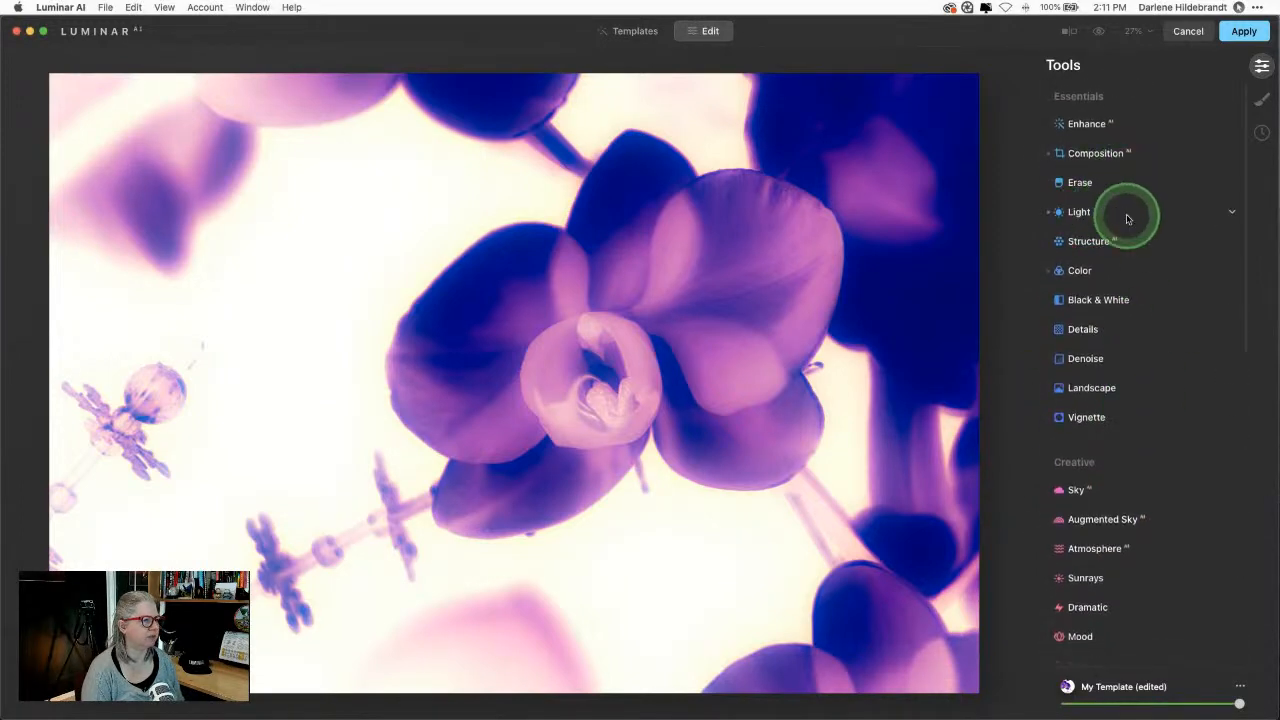
pyautogui.click(1127, 213)
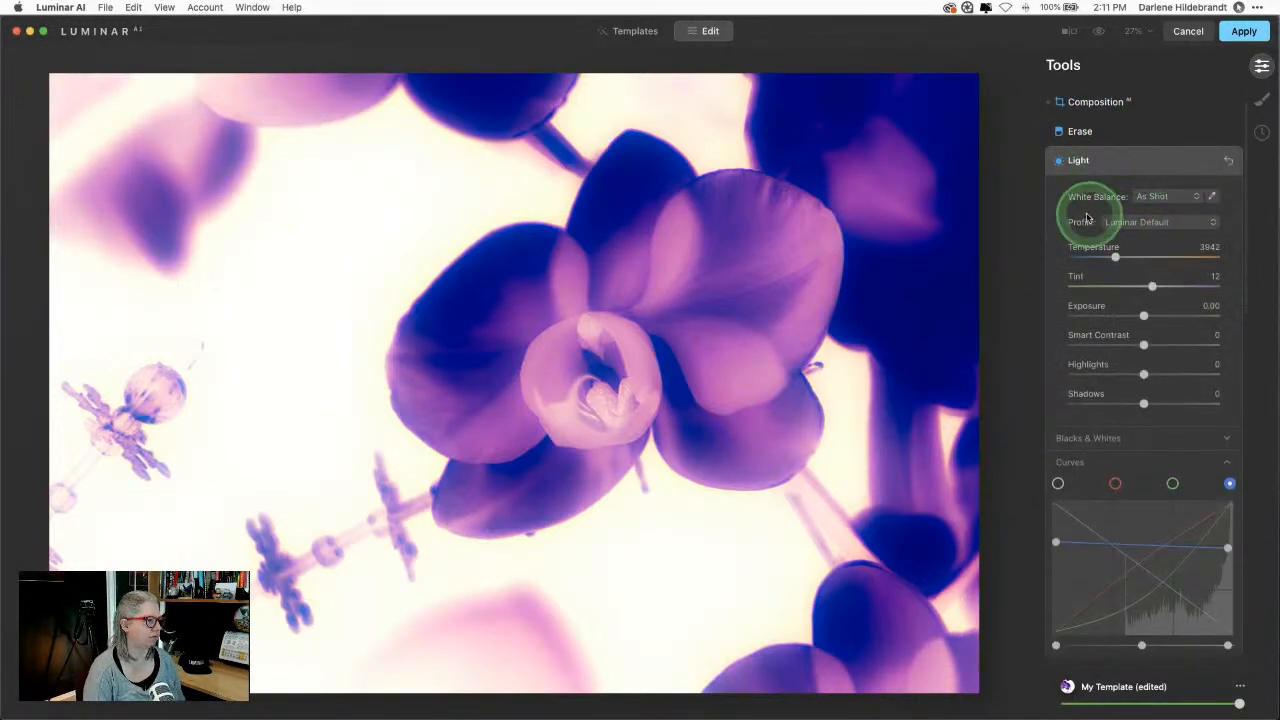
pyautogui.click(1118, 162)
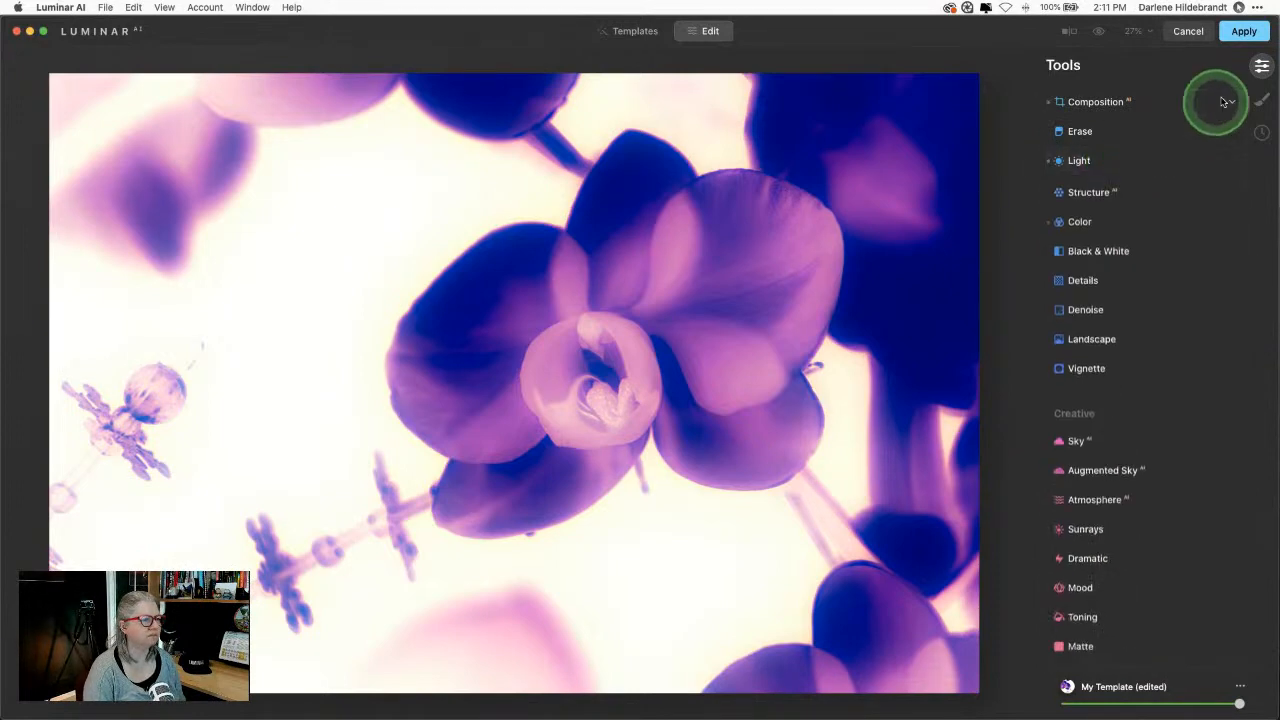
# Step: Add a Basic local mask, delete it, and return to the Tools list
pyautogui.click(1259, 101)
pyautogui.click(1219, 68)
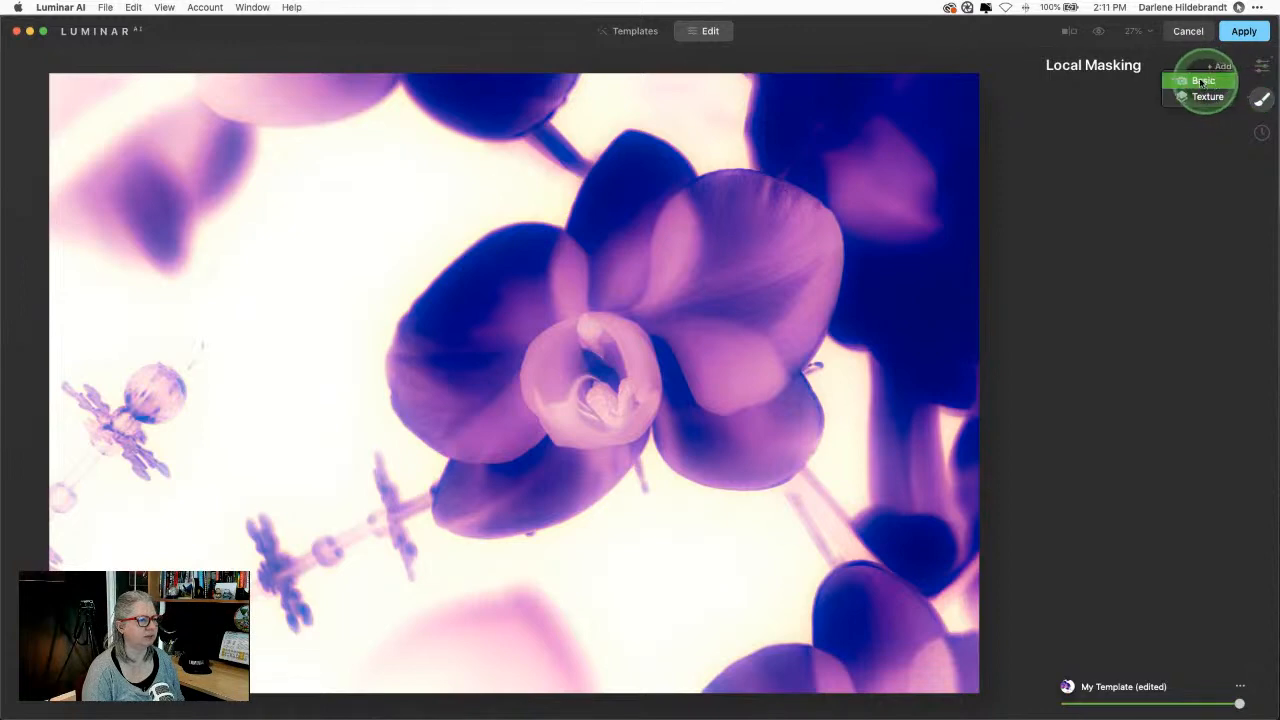
pyautogui.click(1200, 81)
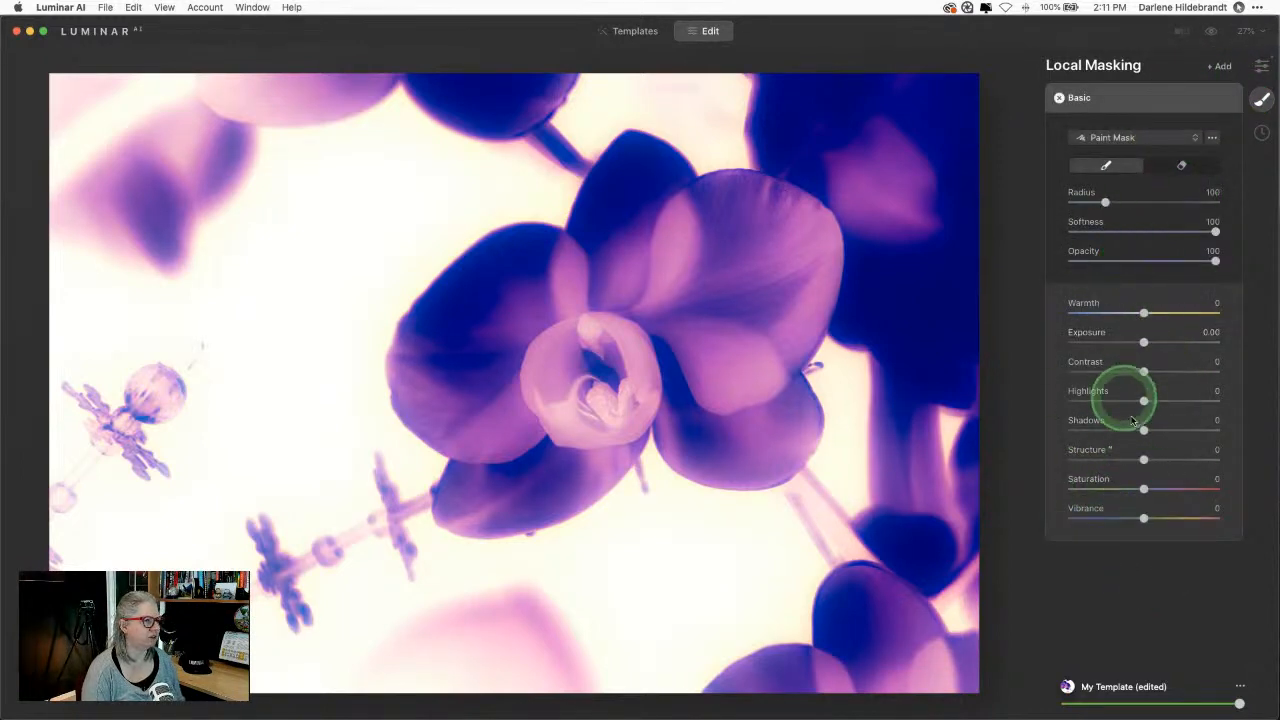
pyautogui.click(1058, 99)
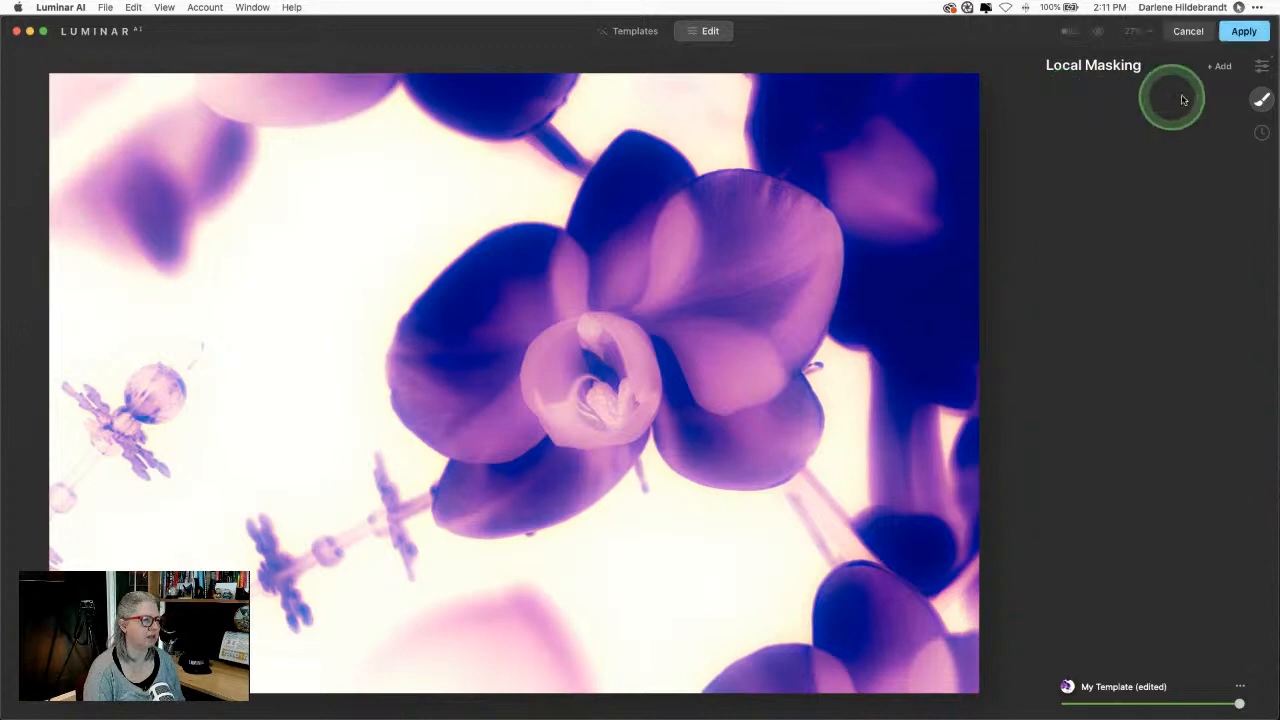
pyautogui.click(1261, 66)
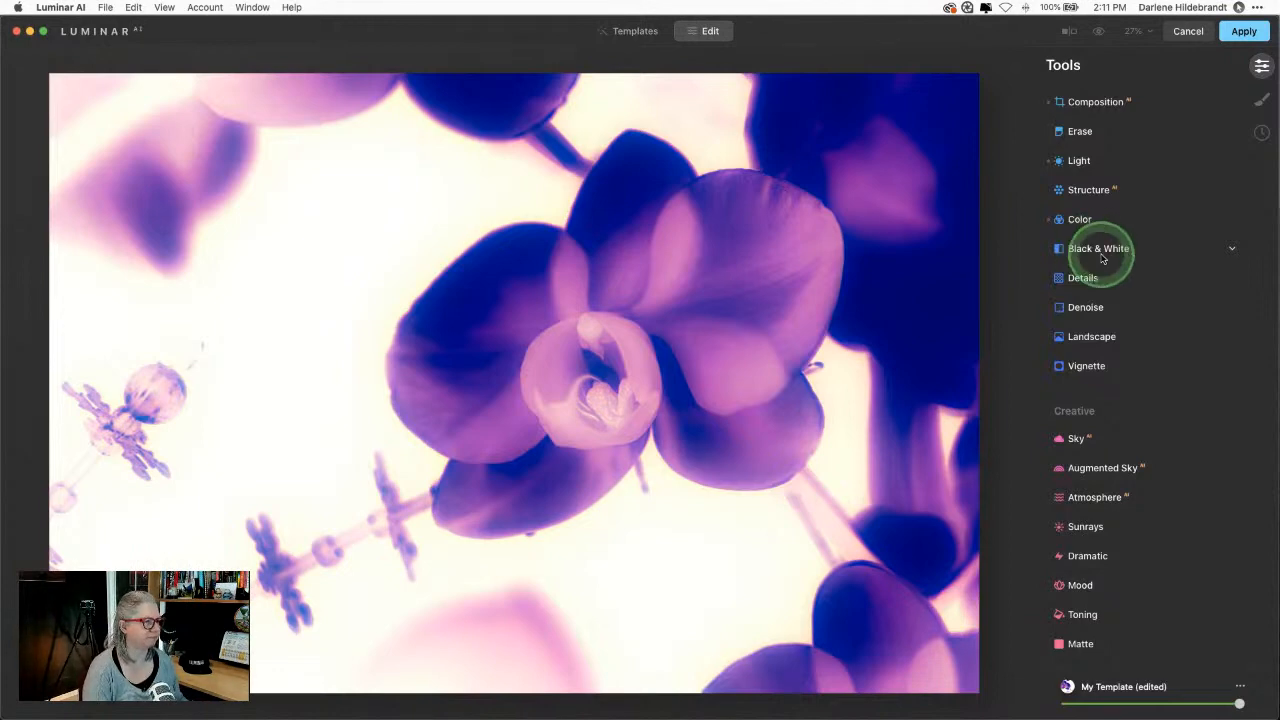
# Step: Set Color Harmony Warmth to -6 and reset both Split Color Warmth amounts to zero
pyautogui.scroll(-10, 1098, 255)
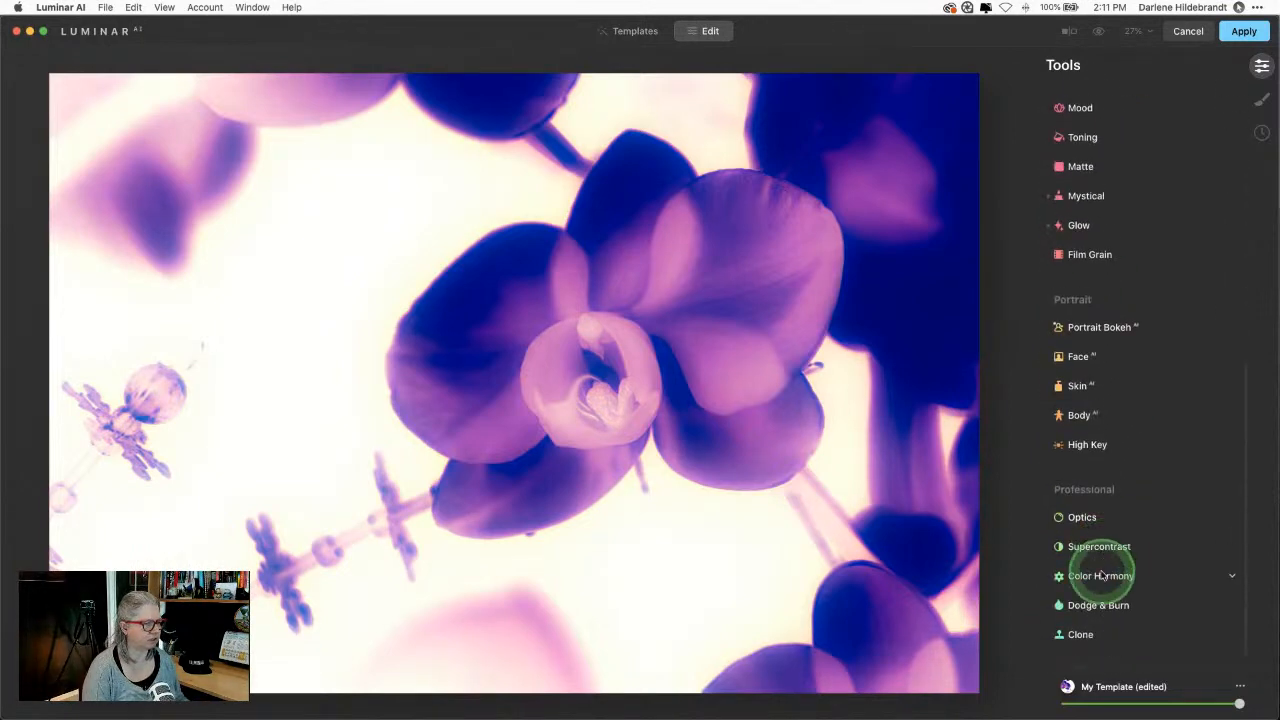
pyautogui.click(1100, 576)
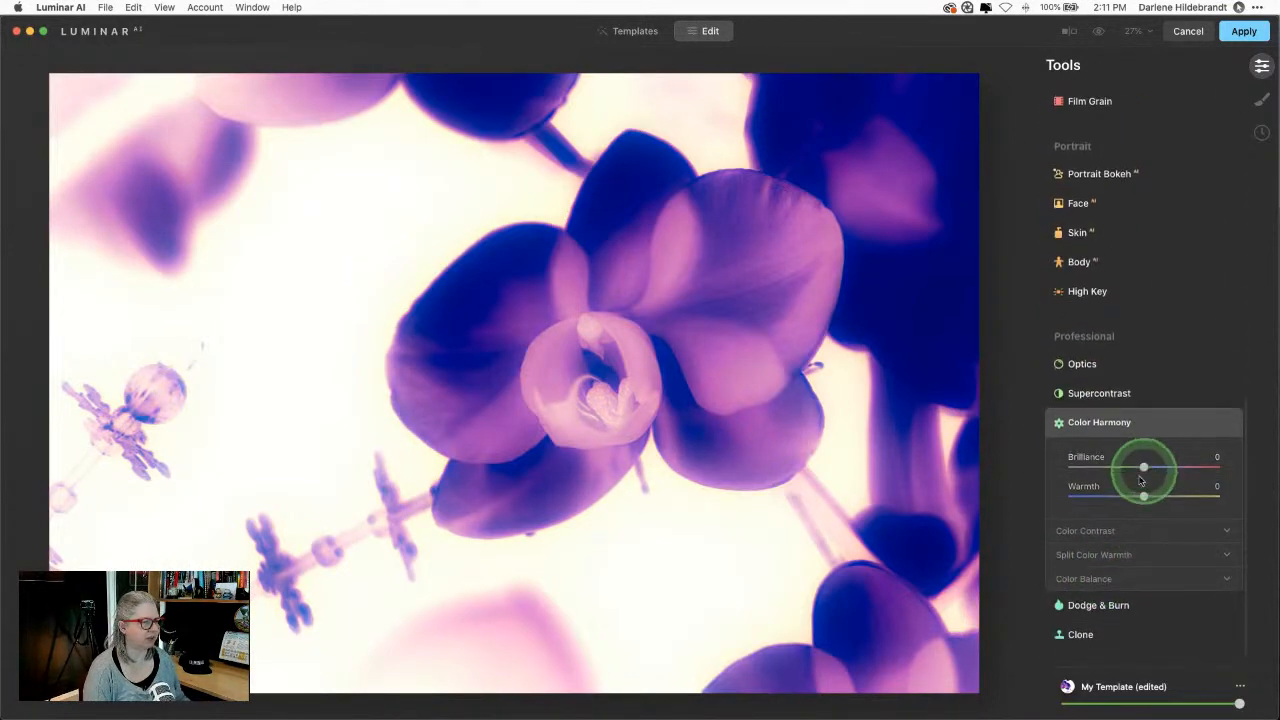
pyautogui.moveTo(1143, 494); pyautogui.dragTo(1178, 545)
pyautogui.click(1123, 555)
pyautogui.click(1104, 578)
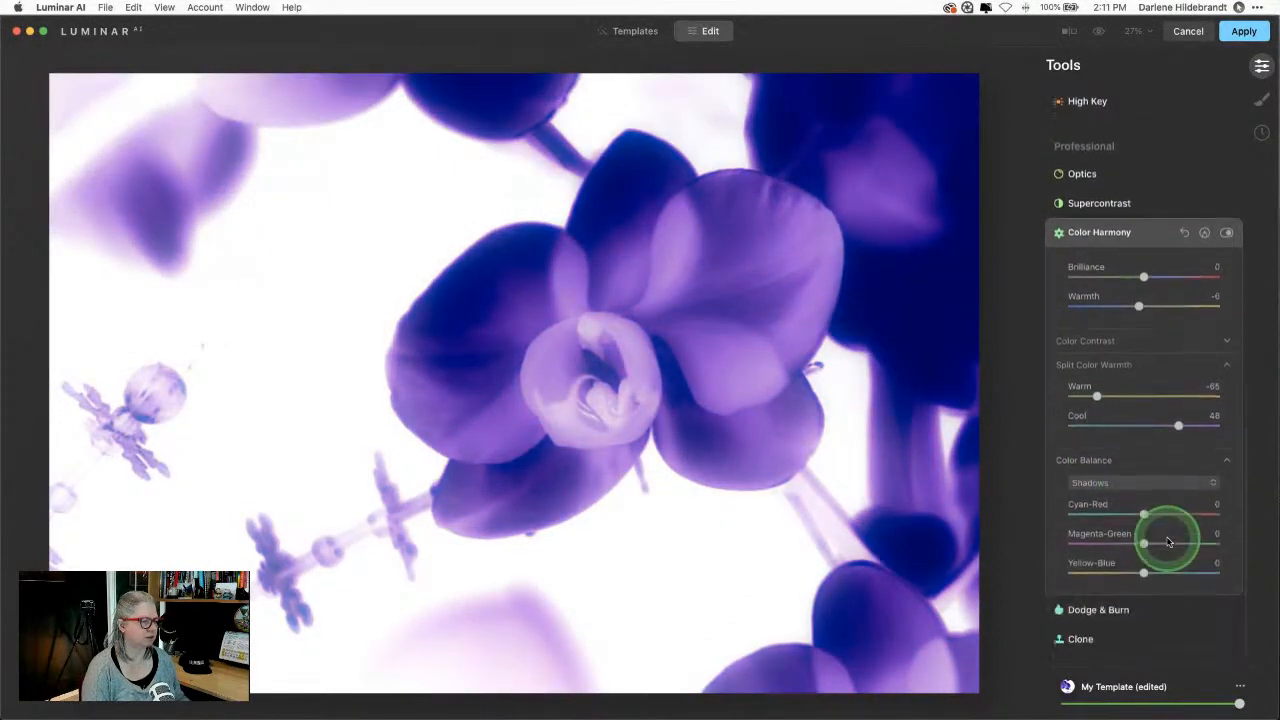
pyautogui.doubleClick(1096, 391)
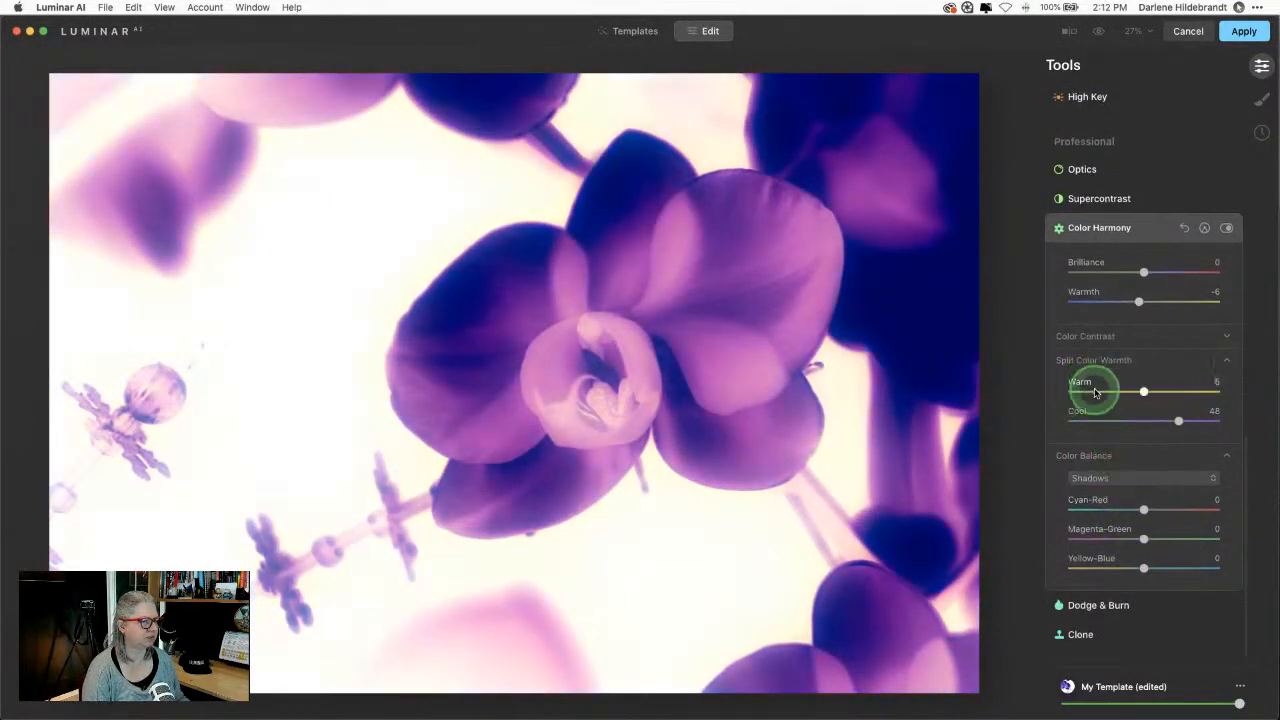
pyautogui.doubleClick(1176, 421)
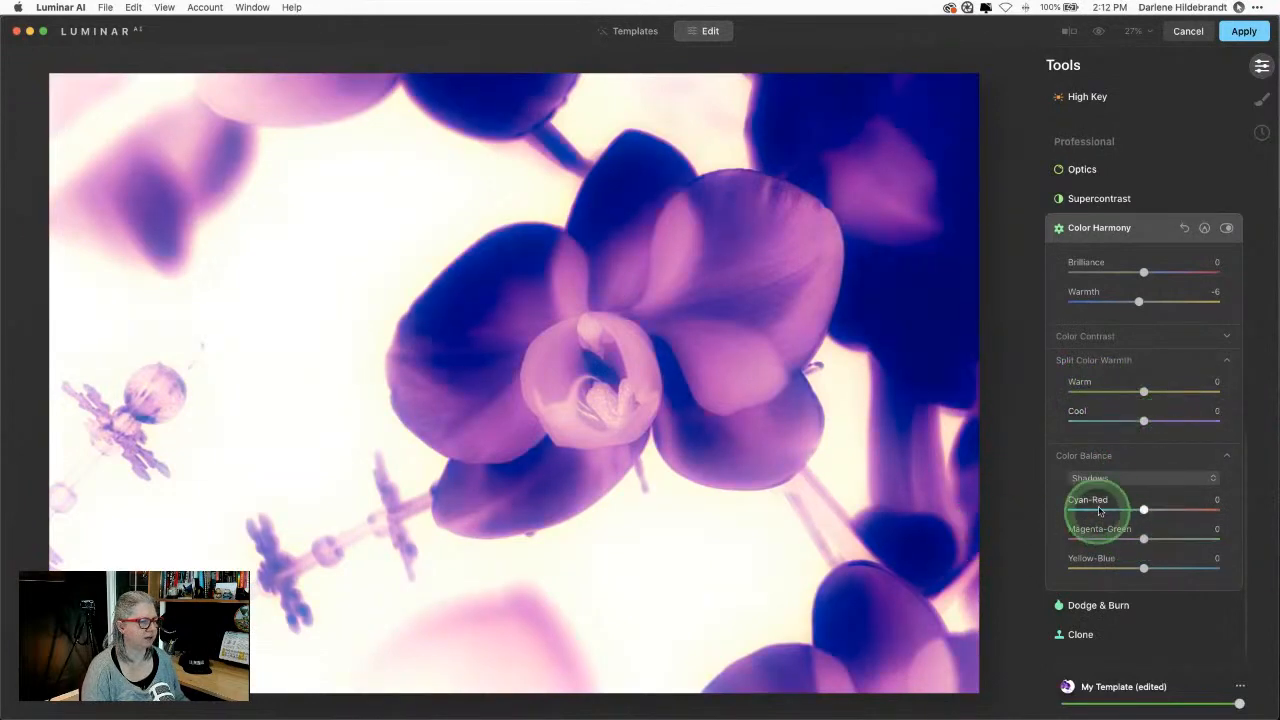
# Step: Balance the shadows to Cyan-Red -34, Magenta-Green 16 and Yellow-Blue -9
pyautogui.click(1122, 479)
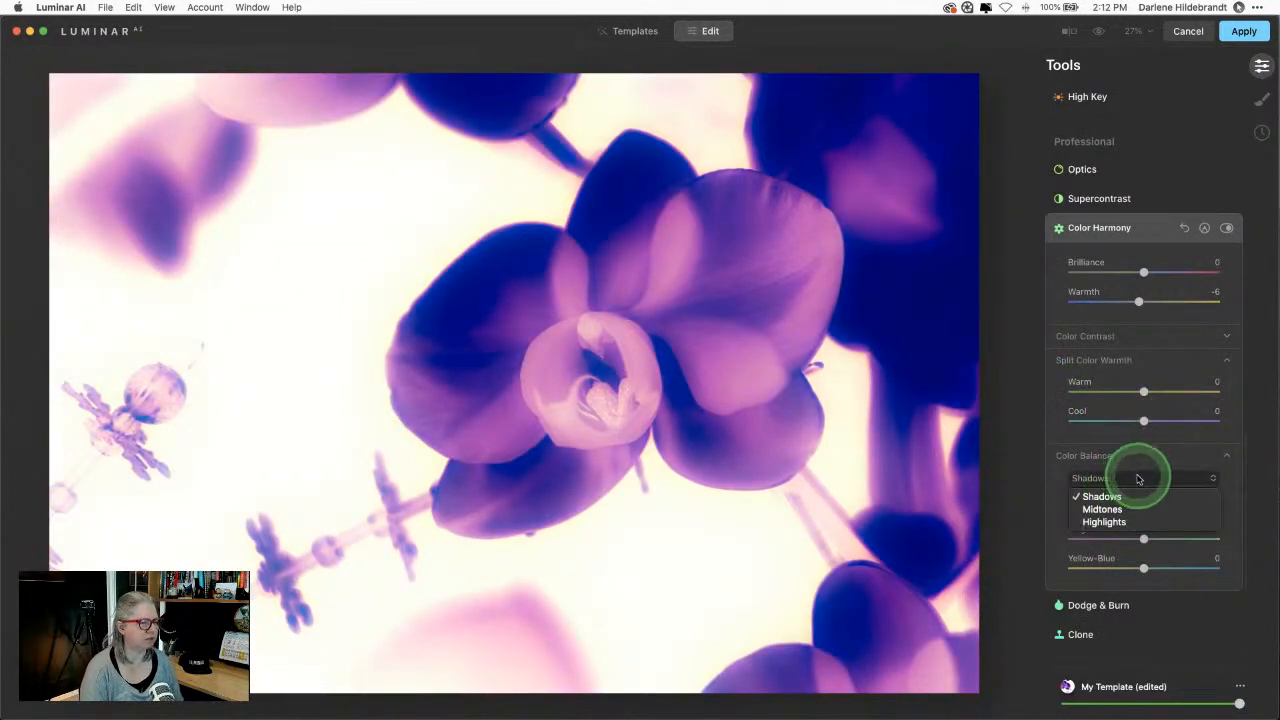
pyautogui.click(1139, 479)
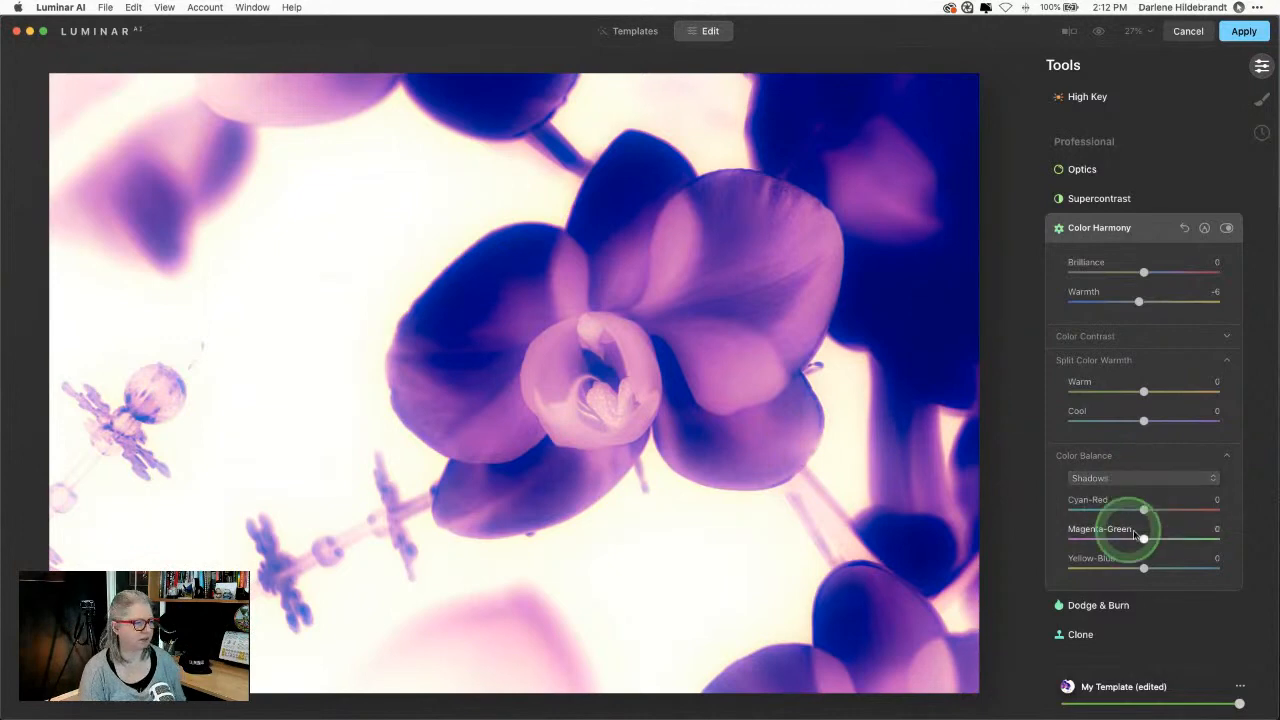
pyautogui.scroll(1, 1148, 560)
pyautogui.moveTo(1143, 516); pyautogui.dragTo(1154, 546)
pyautogui.moveTo(1143, 576)
pyautogui.mouseDown()
pyautogui.moveTo(1171, 569)
pyautogui.moveTo(1111, 571)
pyautogui.moveTo(1163, 571)
pyautogui.moveTo(1133, 577)
pyautogui.mouseUp()
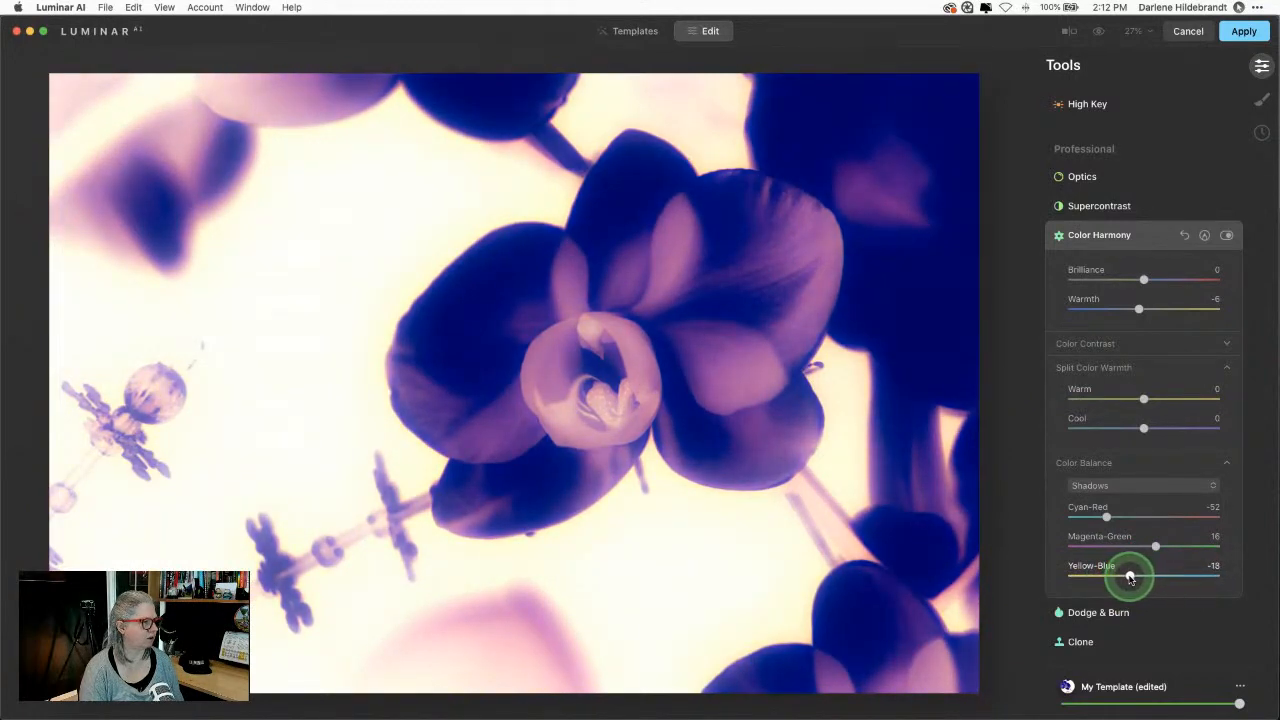
pyautogui.click(1112, 513)
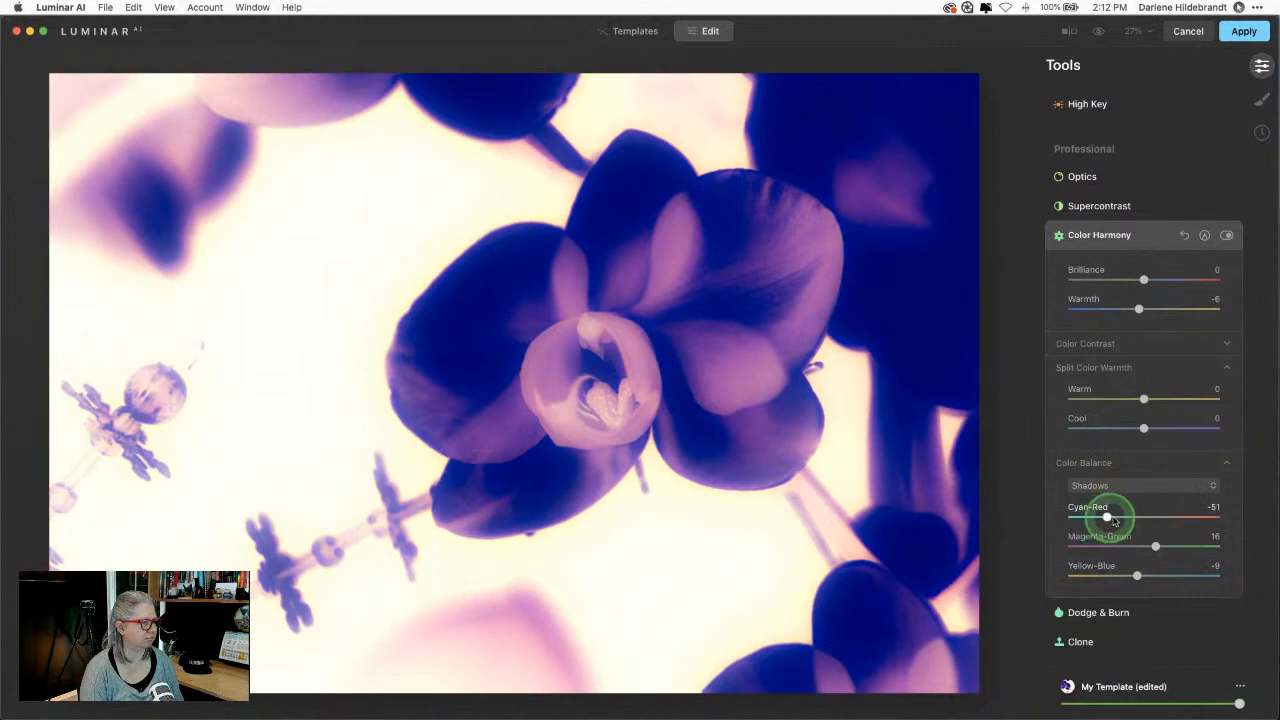
pyautogui.moveTo(1121, 519); pyautogui.dragTo(1118, 518)
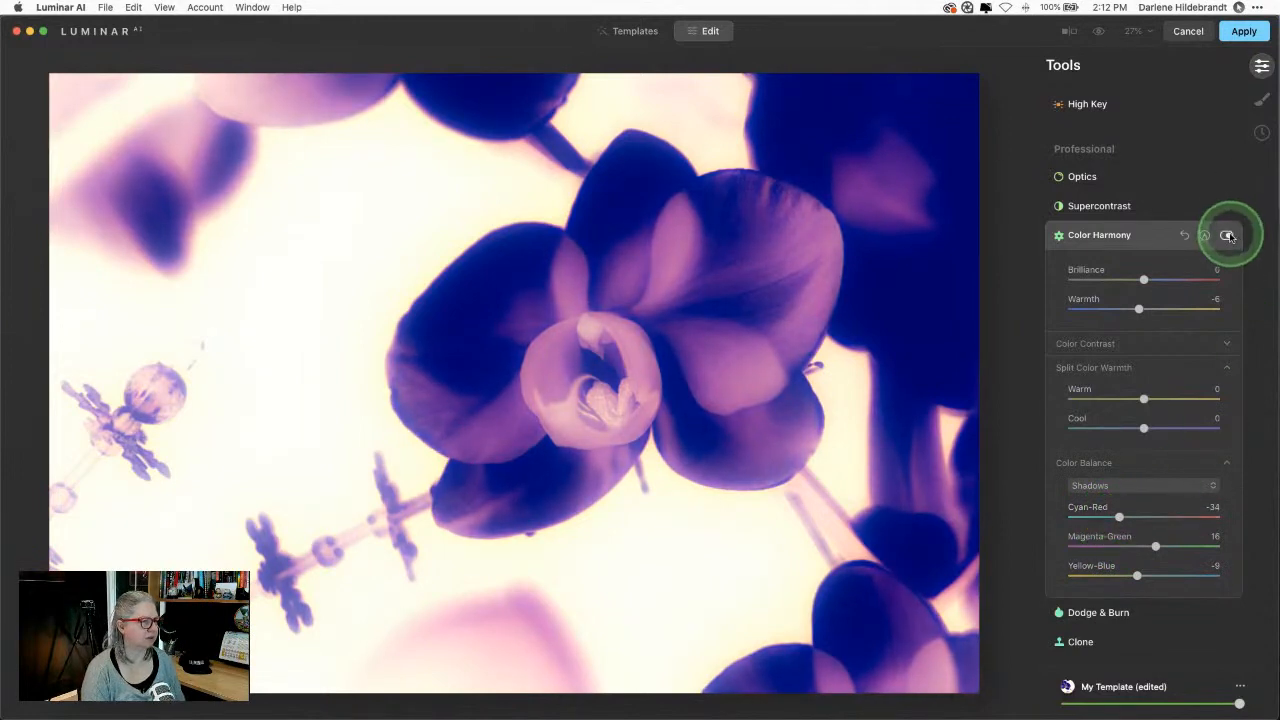
# Step: Toggle the Color Harmony effect off and on to compare the result
pyautogui.click(1228, 236)
pyautogui.click(1228, 236)
pyautogui.click(1228, 236)
pyautogui.click(1228, 236)
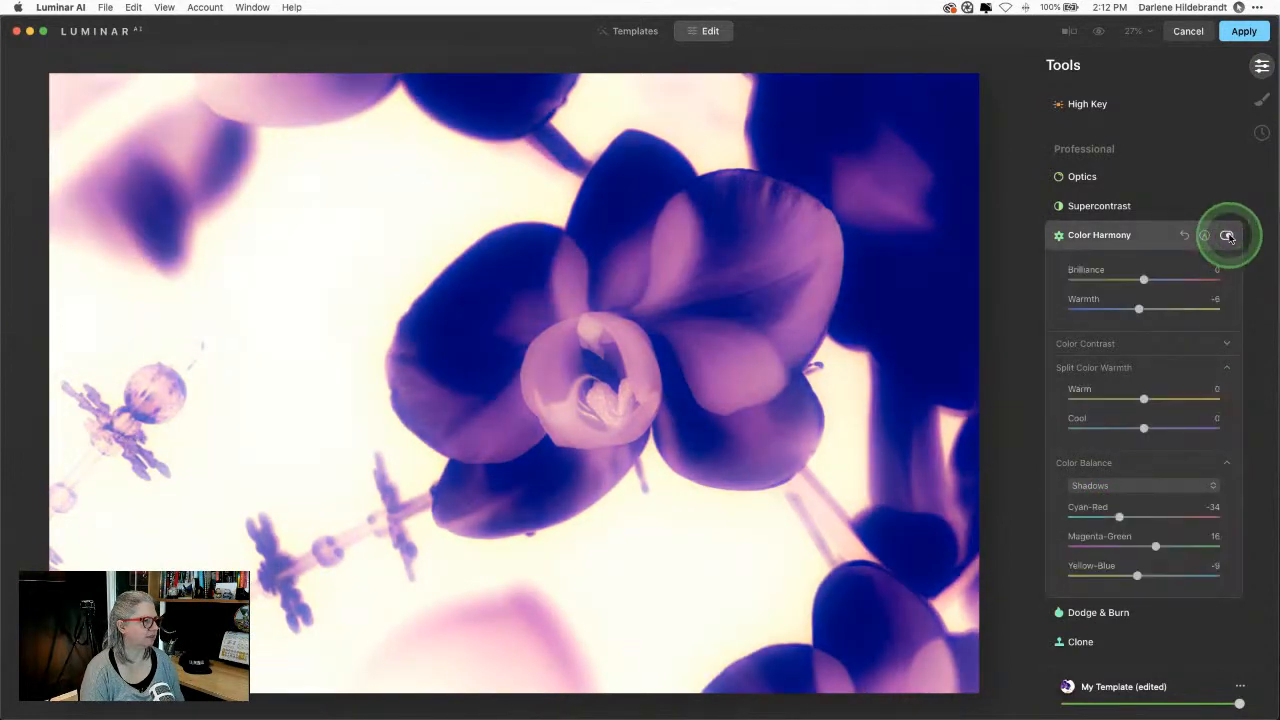
pyautogui.click(1228, 236)
pyautogui.click(1228, 236)
pyautogui.click(1099, 509)
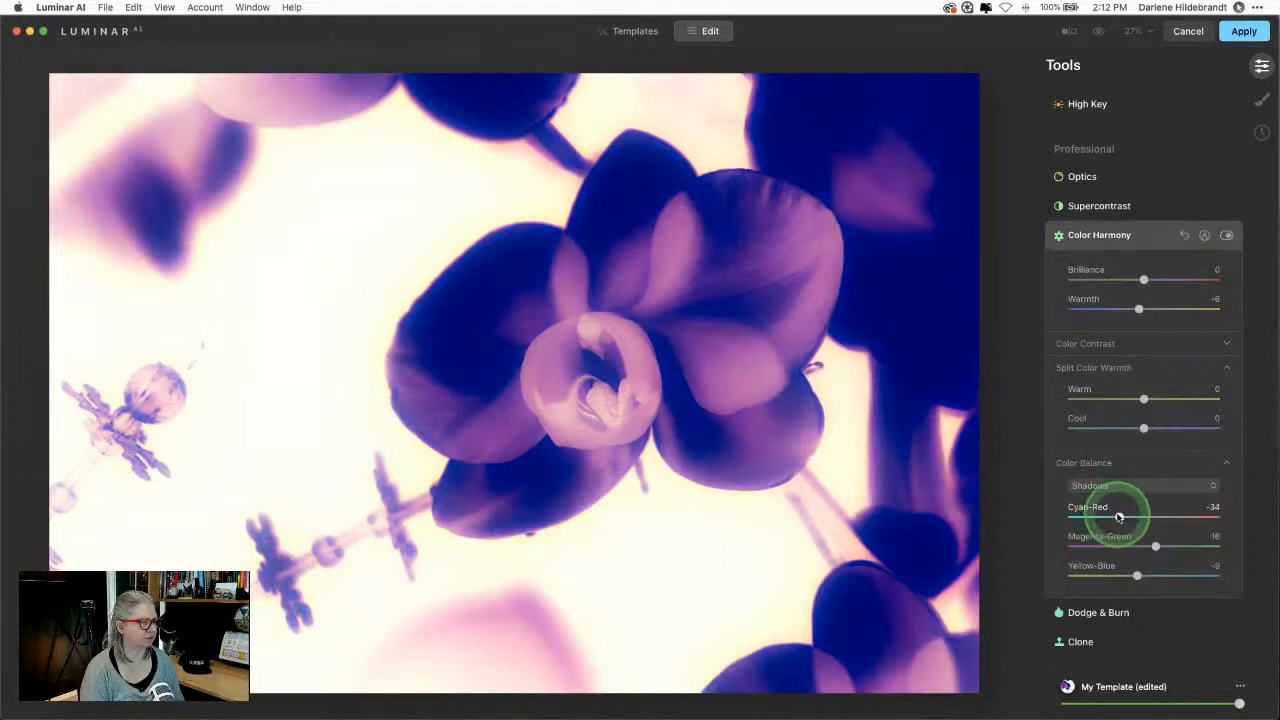
pyautogui.click(1122, 486)
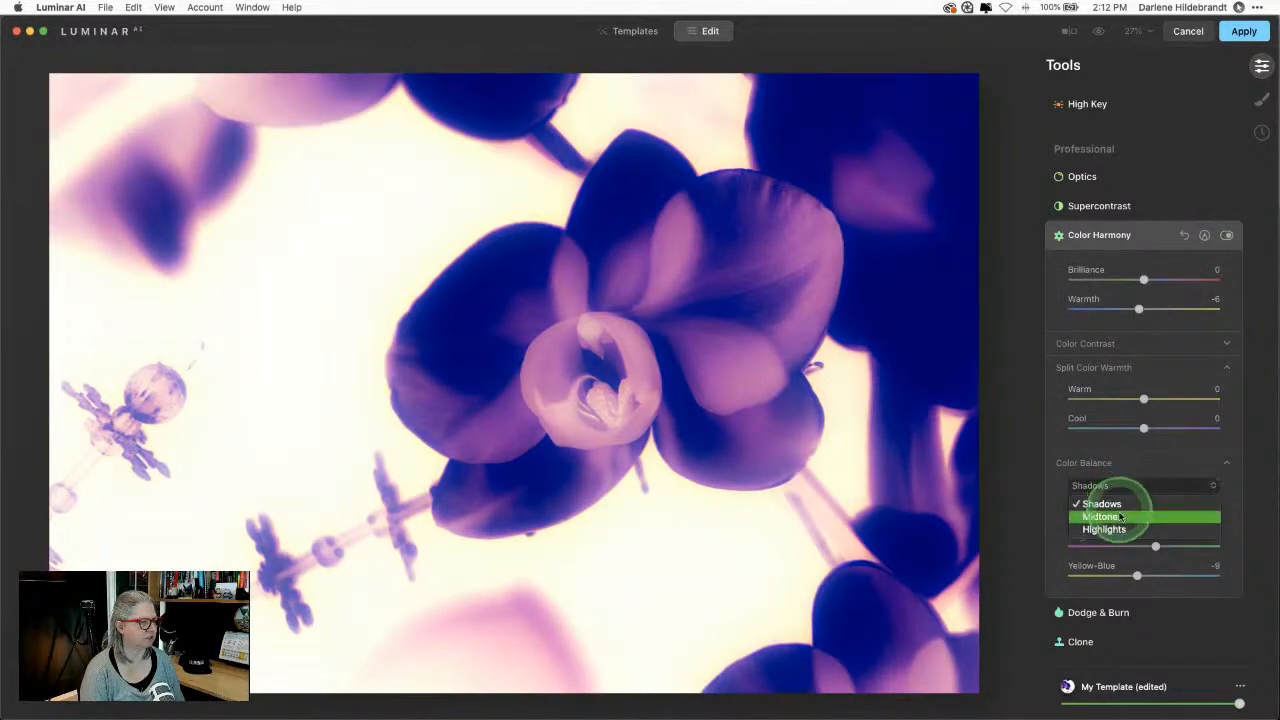
# Step: Try the colour balance on highlights, shifting their Yellow-Blue balance
pyautogui.click(1103, 517)
pyautogui.click(1124, 486)
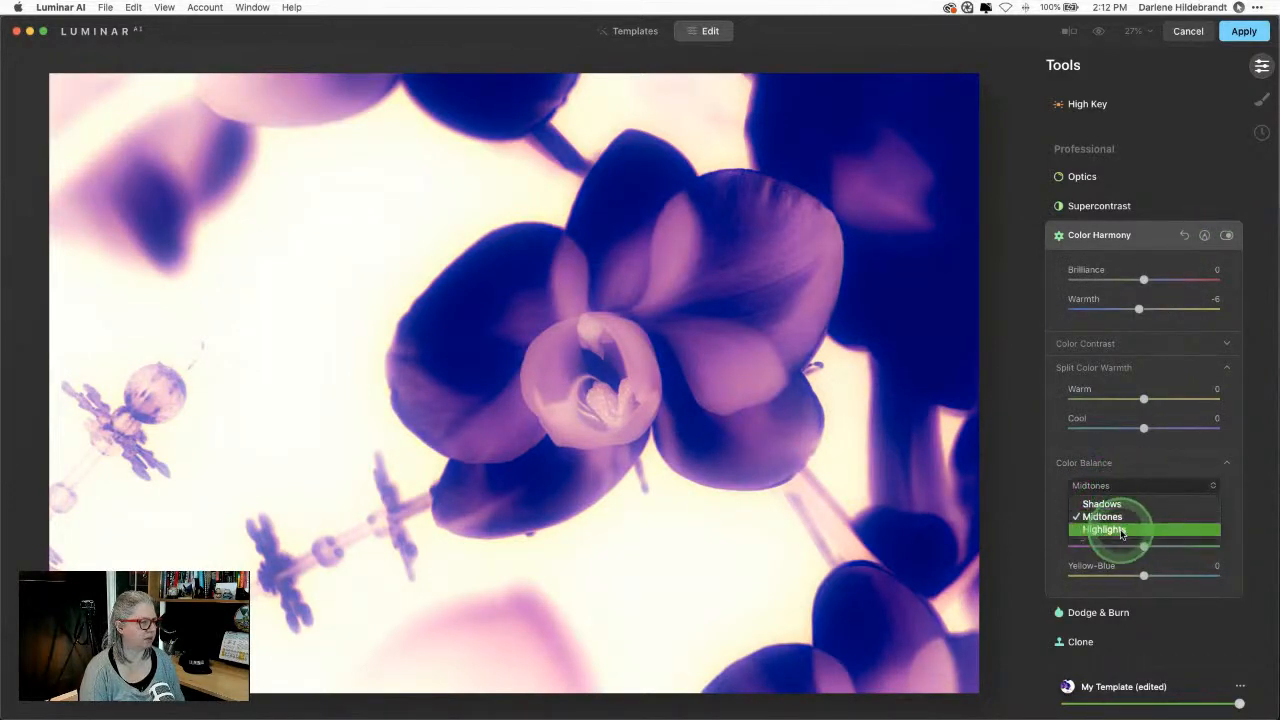
pyautogui.click(1150, 529)
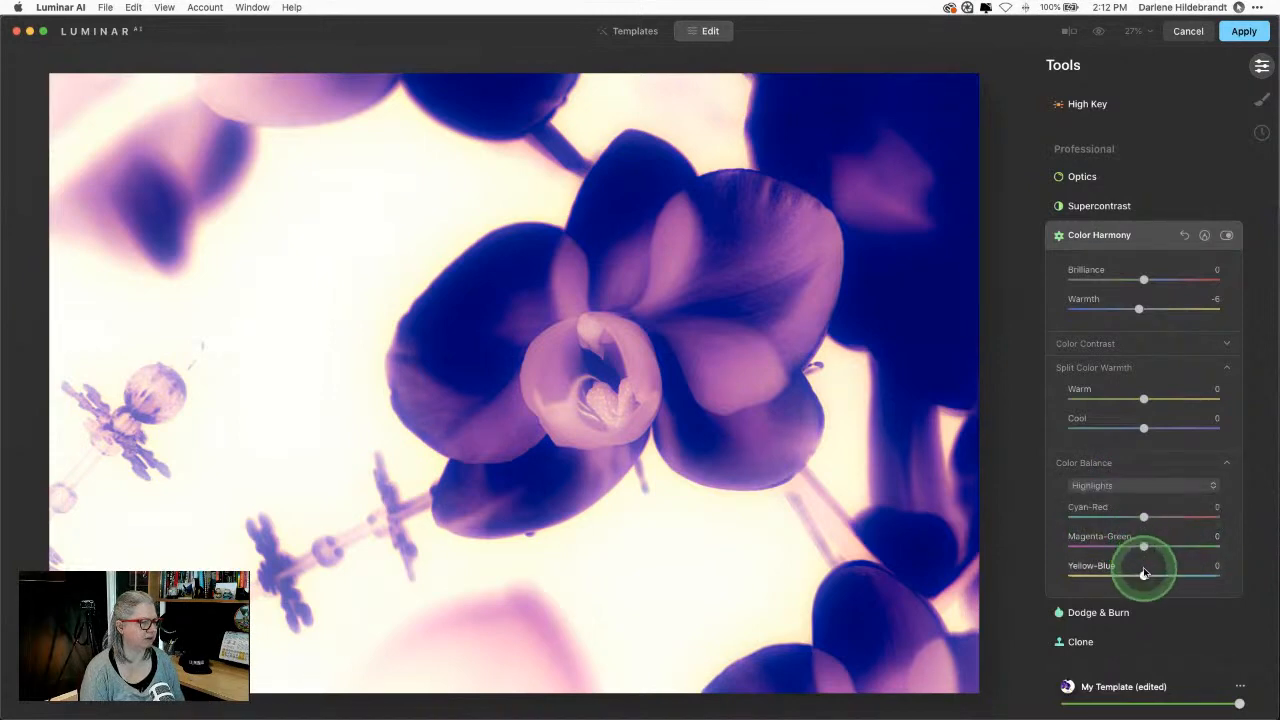
pyautogui.moveTo(1144, 576); pyautogui.dragTo(1145, 517)
# Step: Push the midtones' Cyan-Red to 54 and collapse the Color Harmony panel
pyautogui.click(1141, 486)
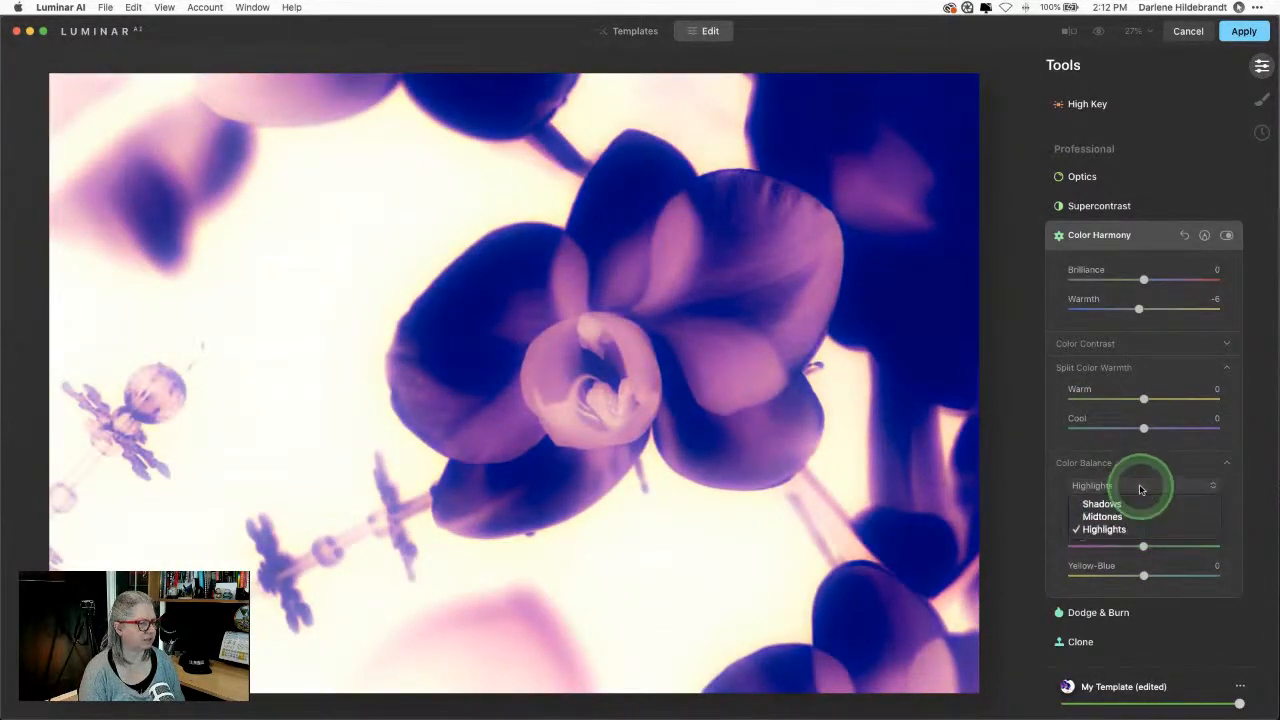
pyautogui.click(1138, 517)
pyautogui.moveTo(1143, 517); pyautogui.dragTo(1146, 545)
pyautogui.click(1152, 236)
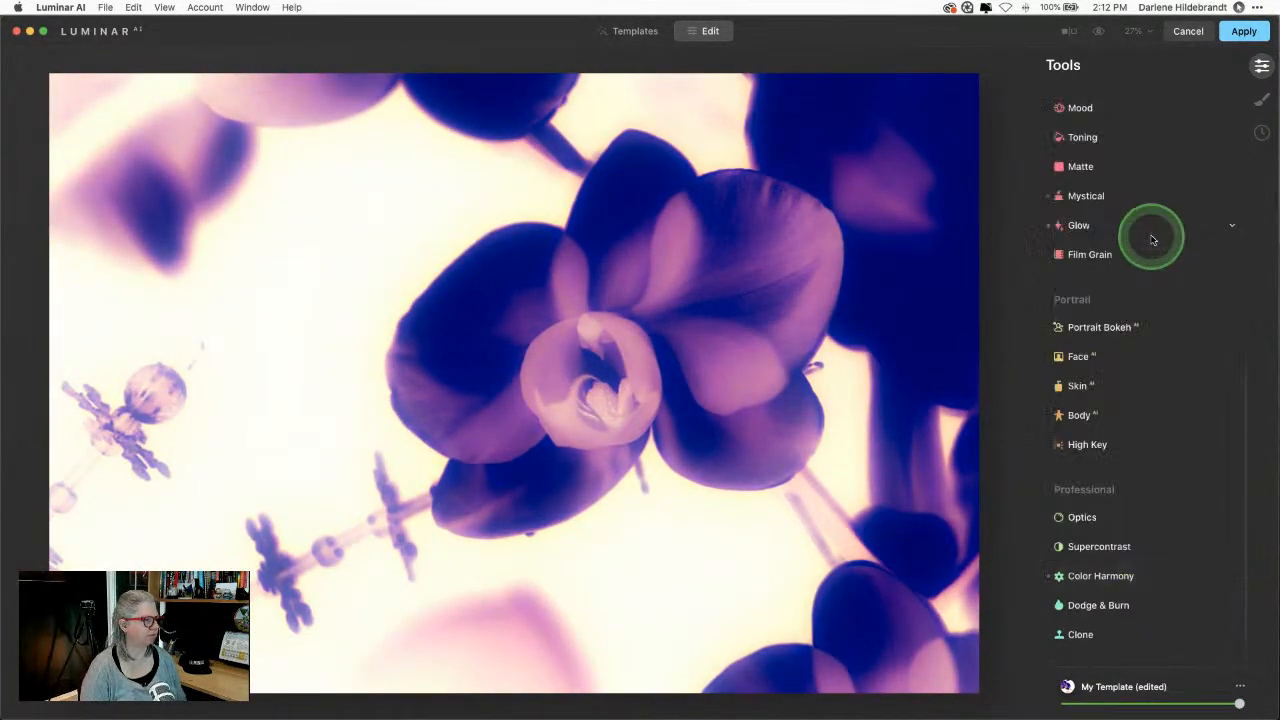
# Step: Compare before and after with backslash, then apply the edit to send the orchid back to Lightroom
pyautogui.press('\\')
pyautogui.press('\\')
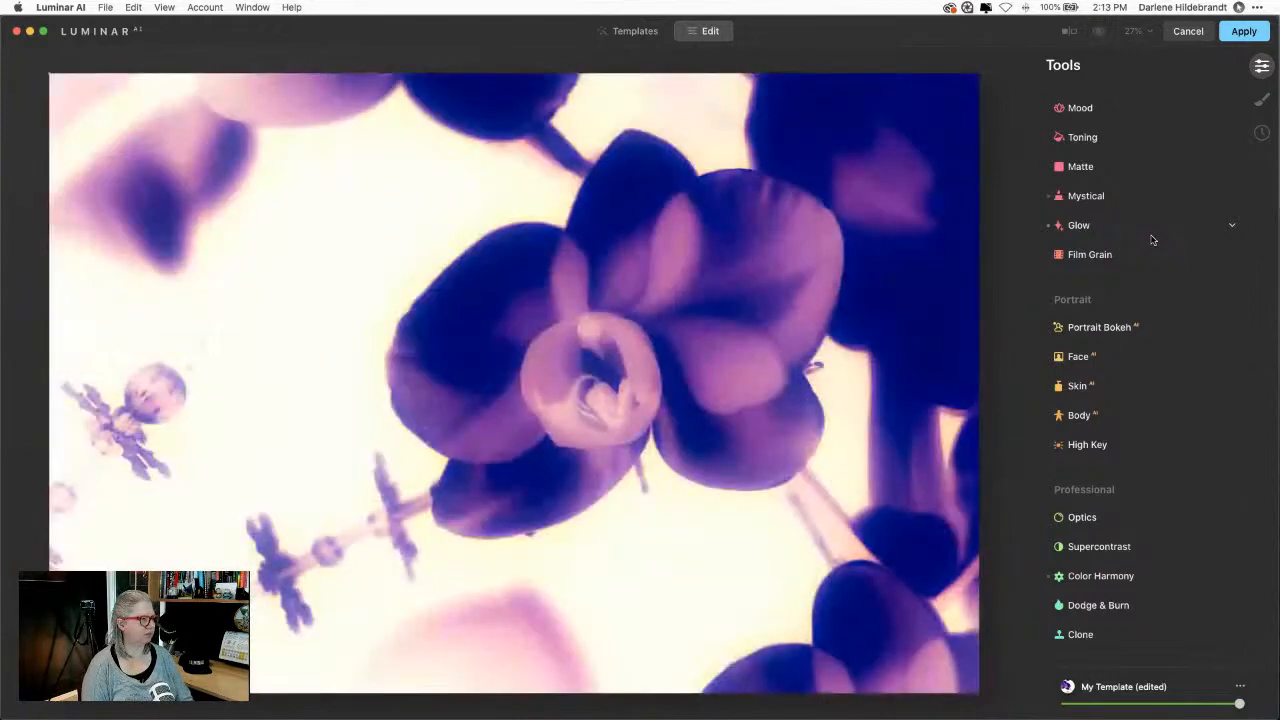
pyautogui.press('\\')
pyautogui.press('\\')
pyautogui.press('\\')
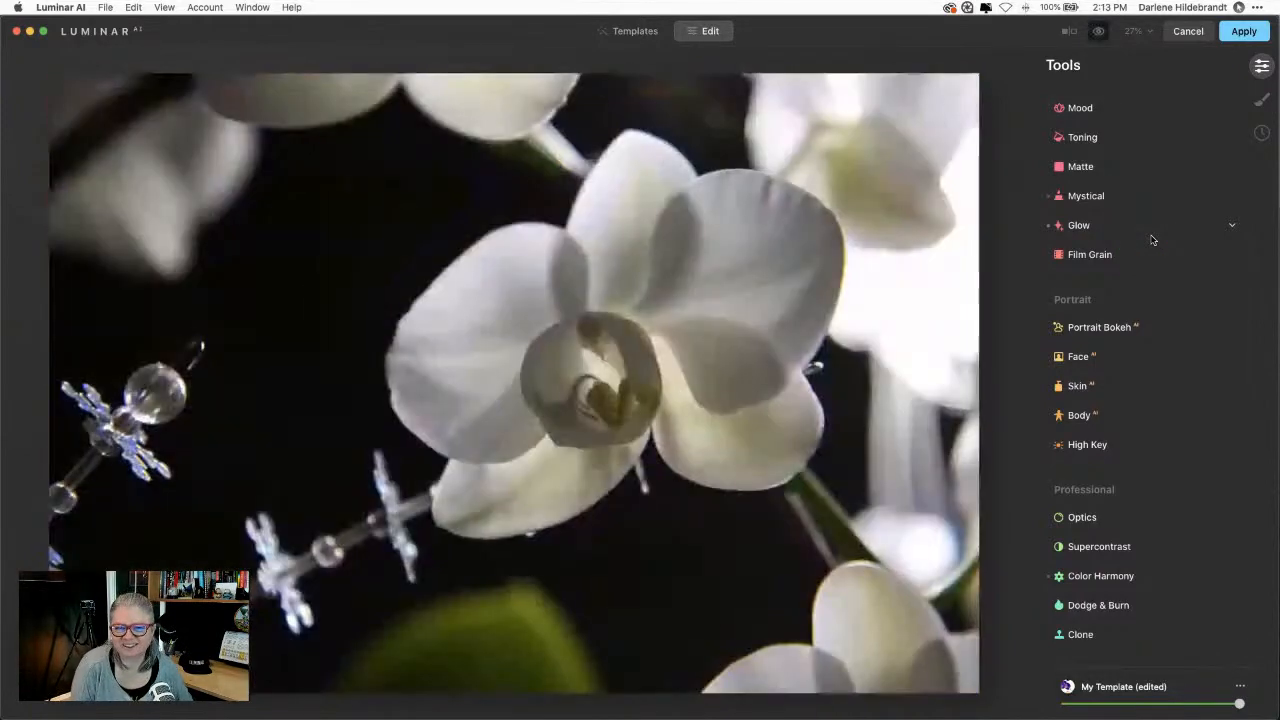
pyautogui.press('\\')
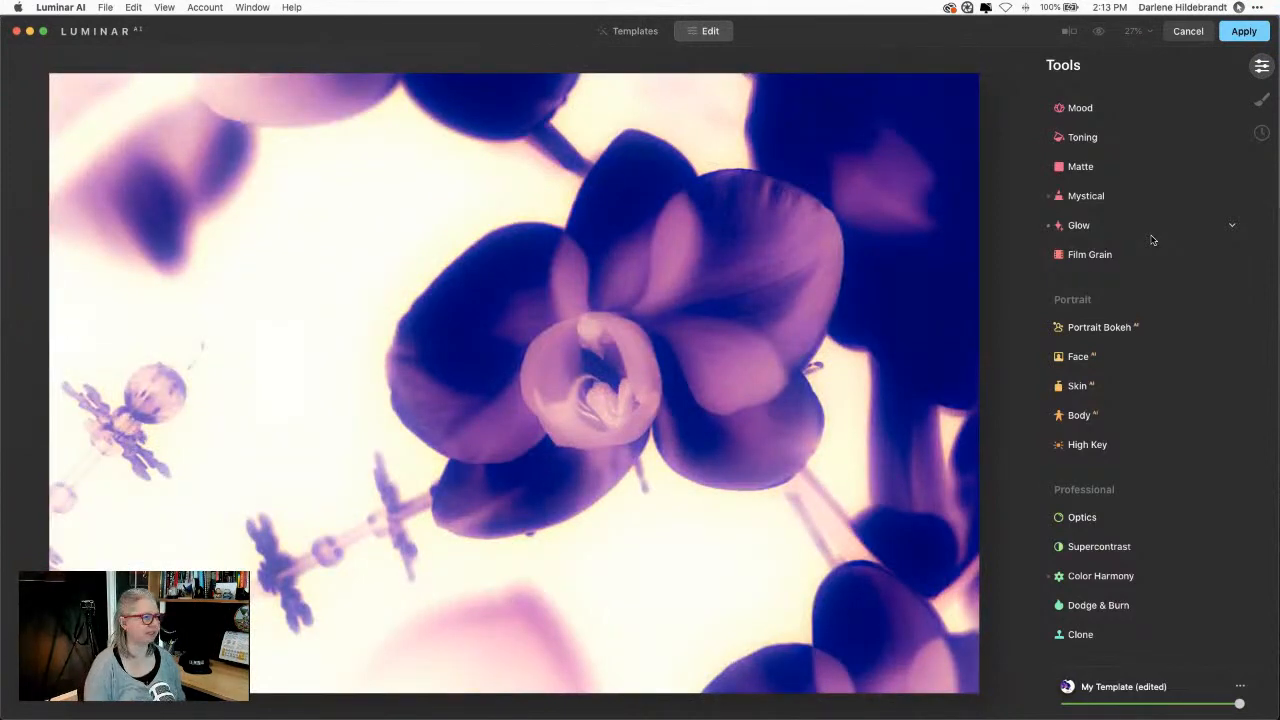
pyautogui.click(1244, 31)
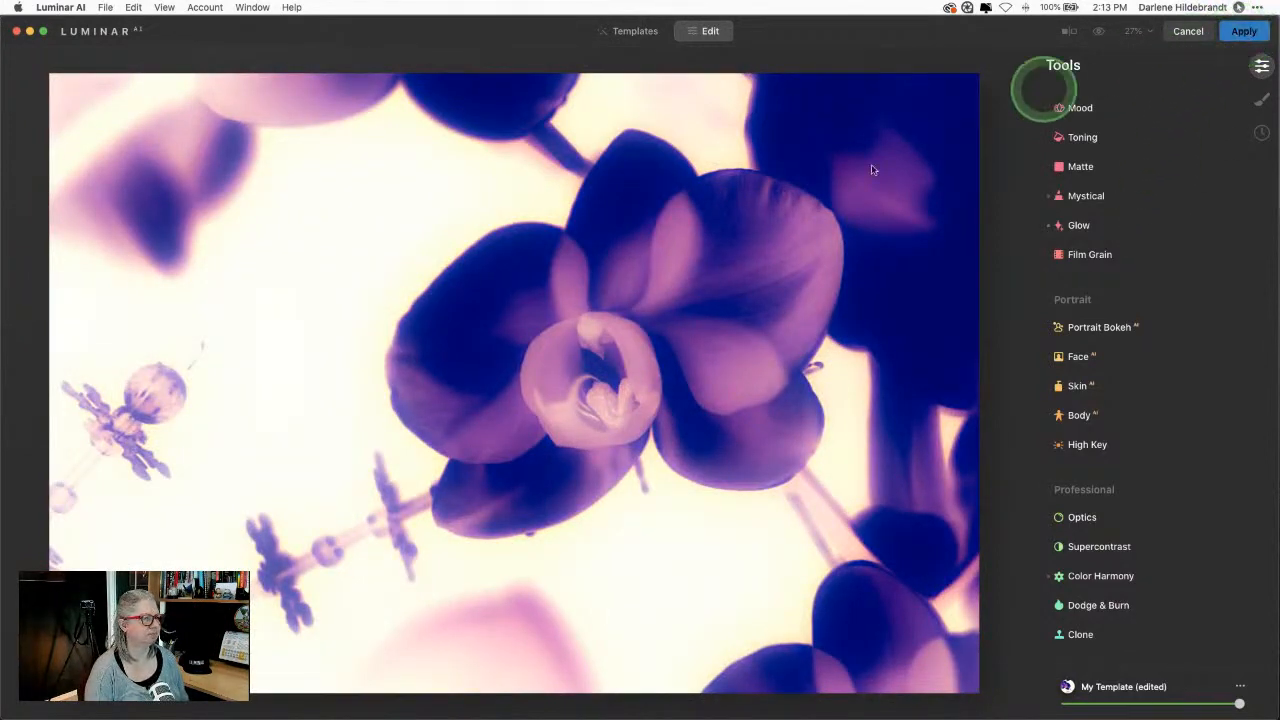
pyautogui.click(758, 233)
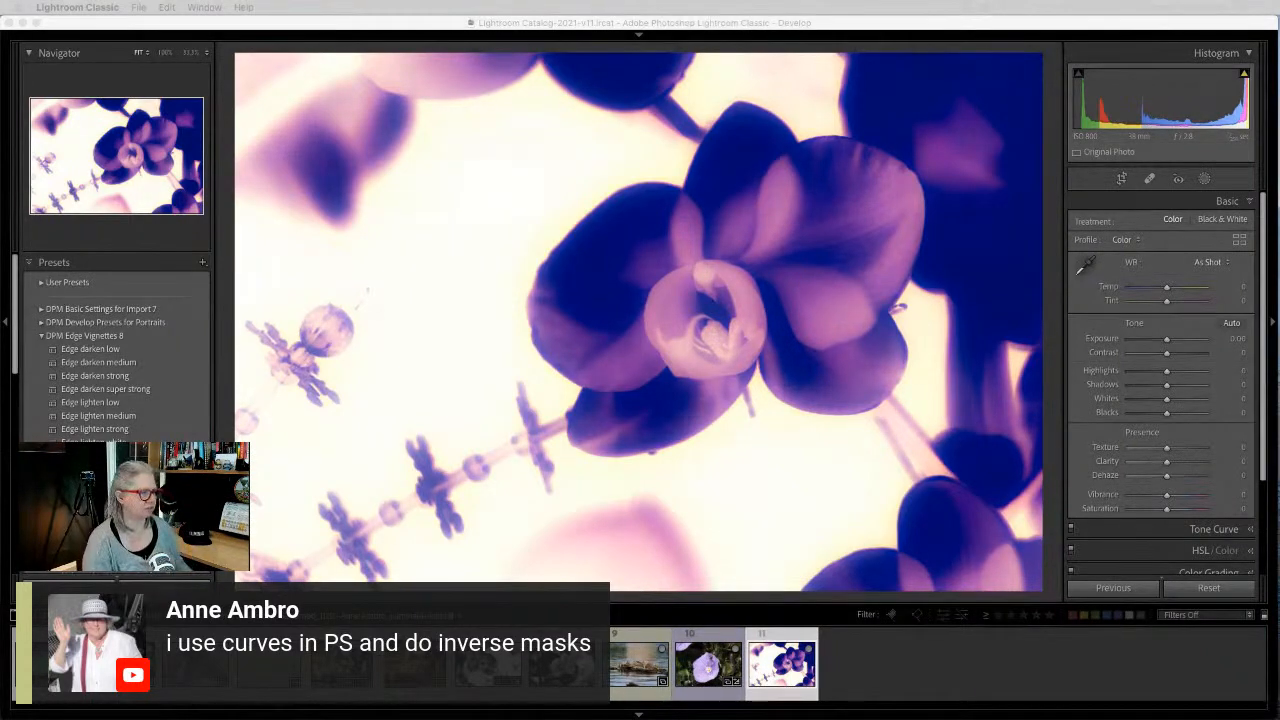
# Step: Move the purple orchid copy to position 9 and open the black-and-white orchid in Develop
pyautogui.click(1052, 478)
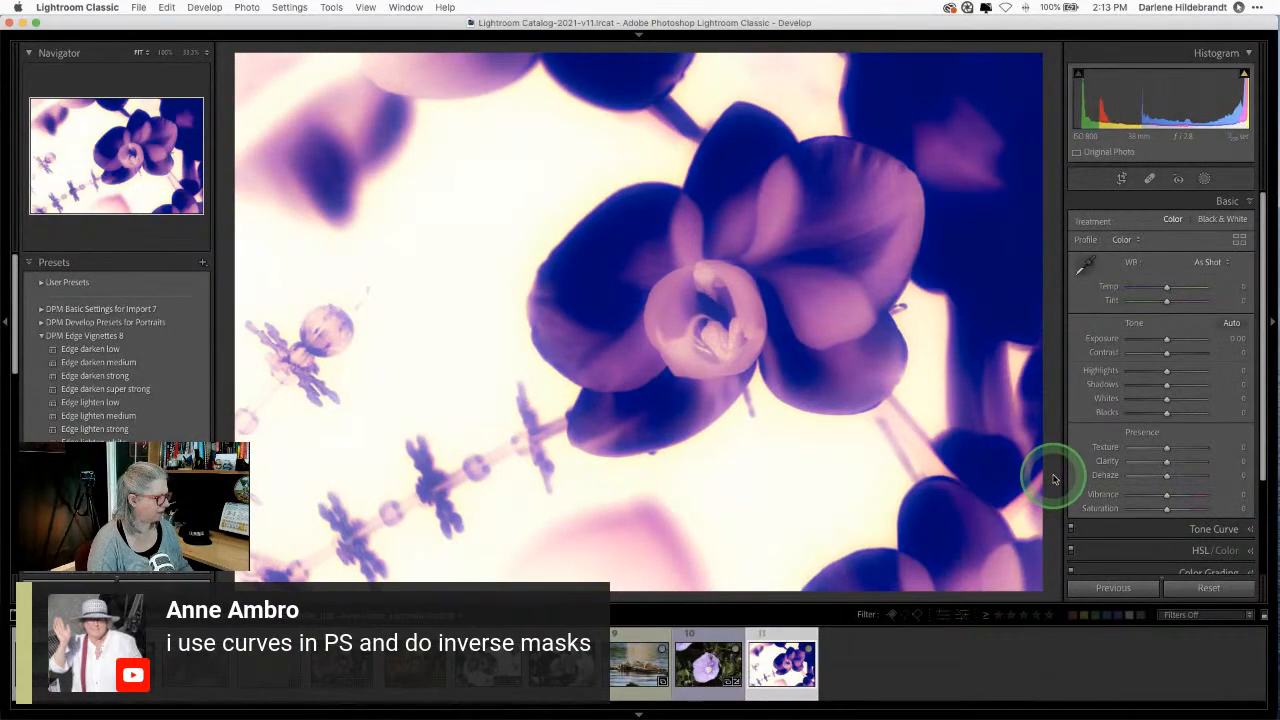
pyautogui.press('g')
pyautogui.moveTo(973, 483); pyautogui.dragTo(451, 414)
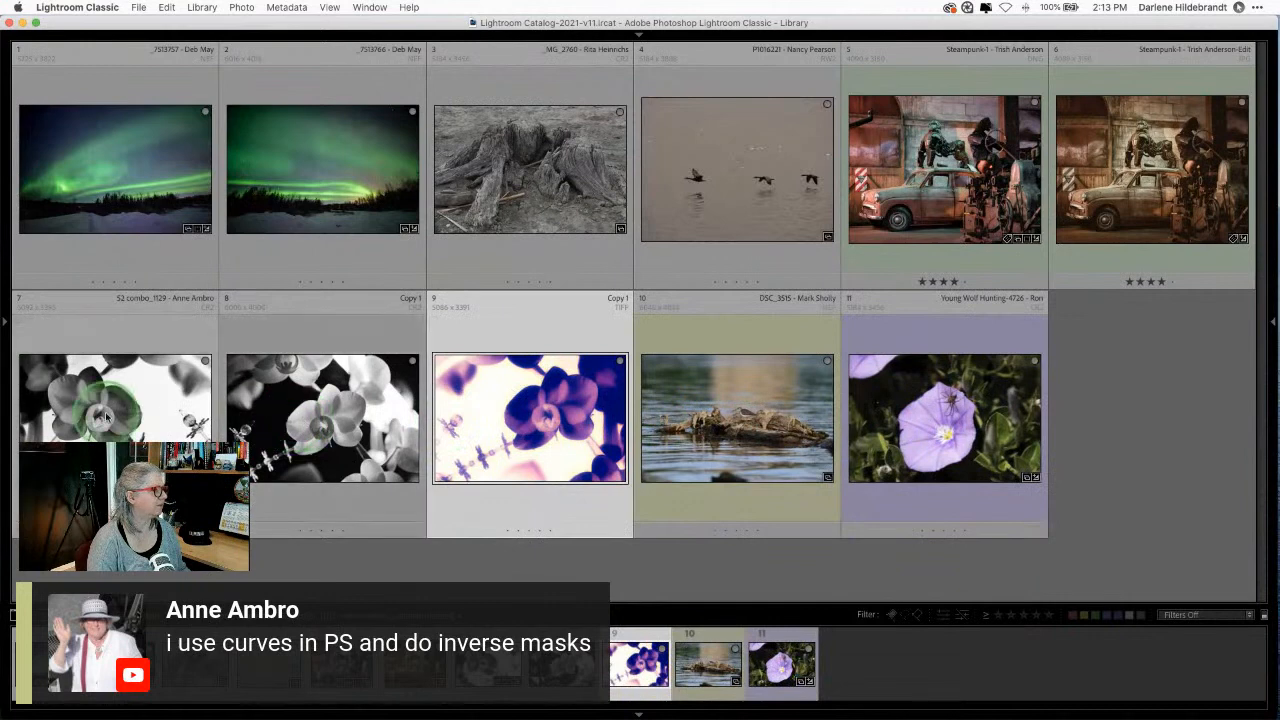
pyautogui.click(287, 419)
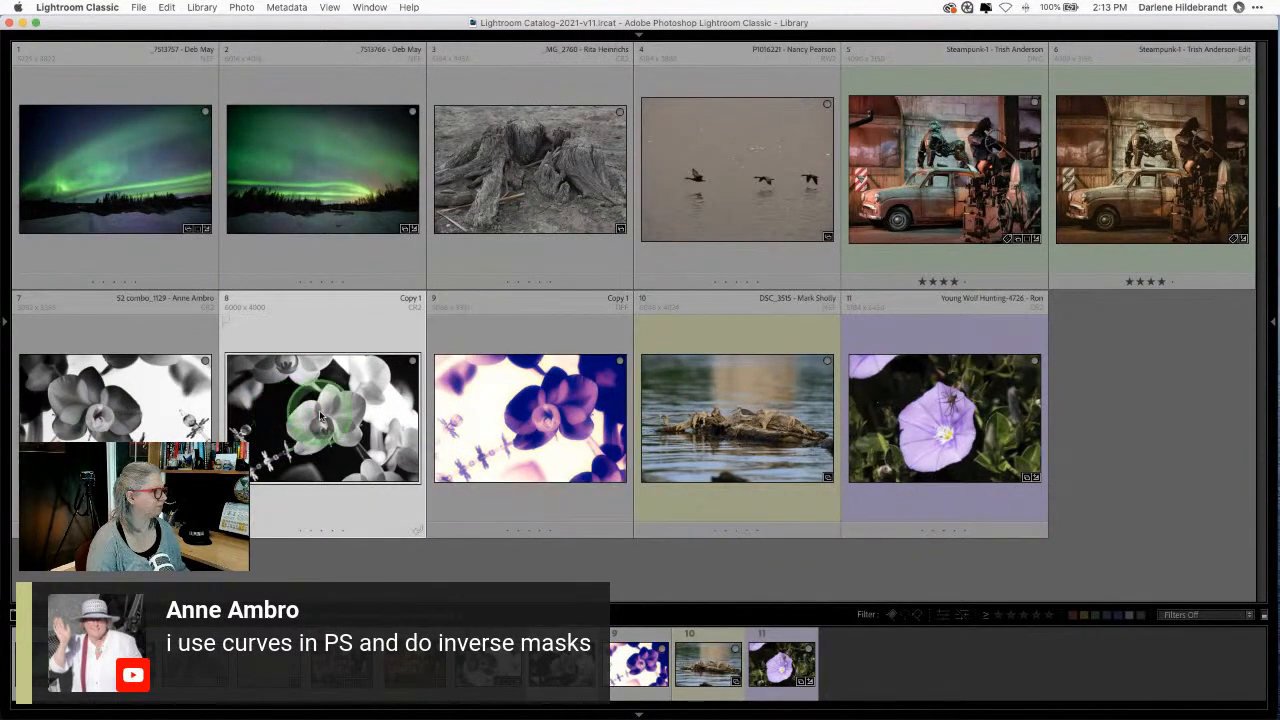
pyautogui.click(95, 412)
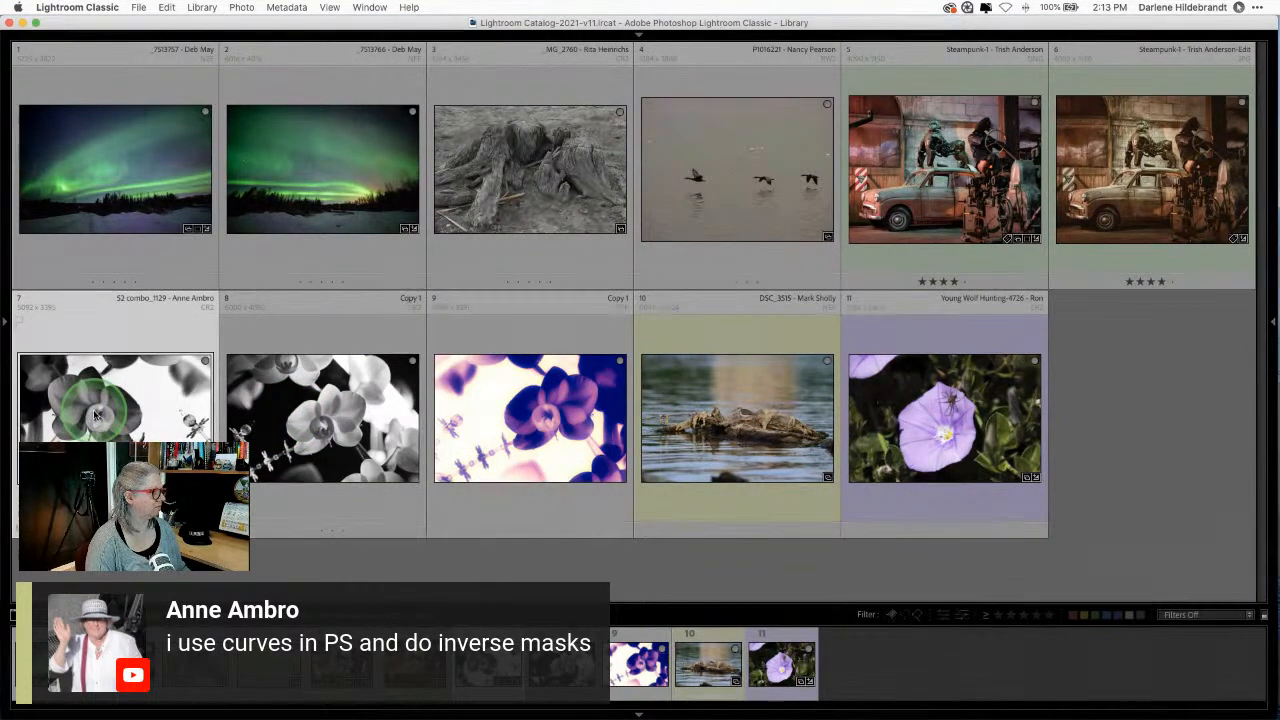
pyautogui.keyDown('super'); pyautogui.click(287, 420); pyautogui.keyUp('super')
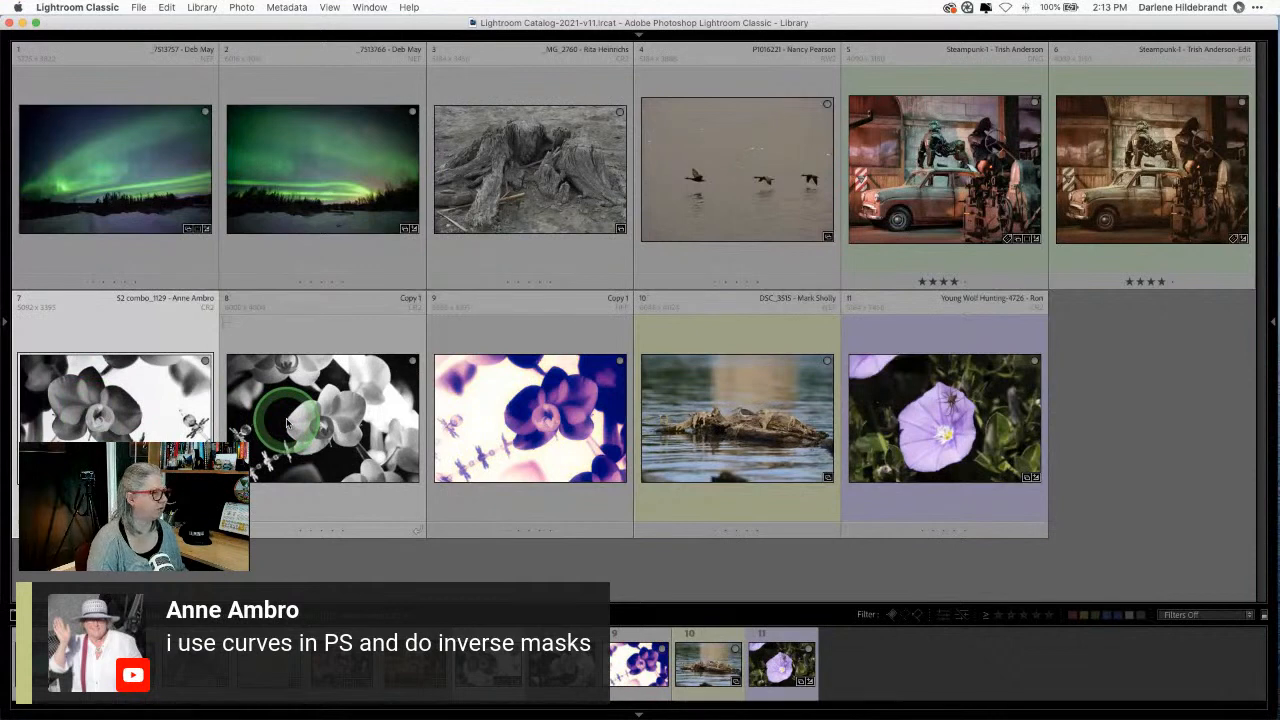
pyautogui.doubleClick(287, 420)
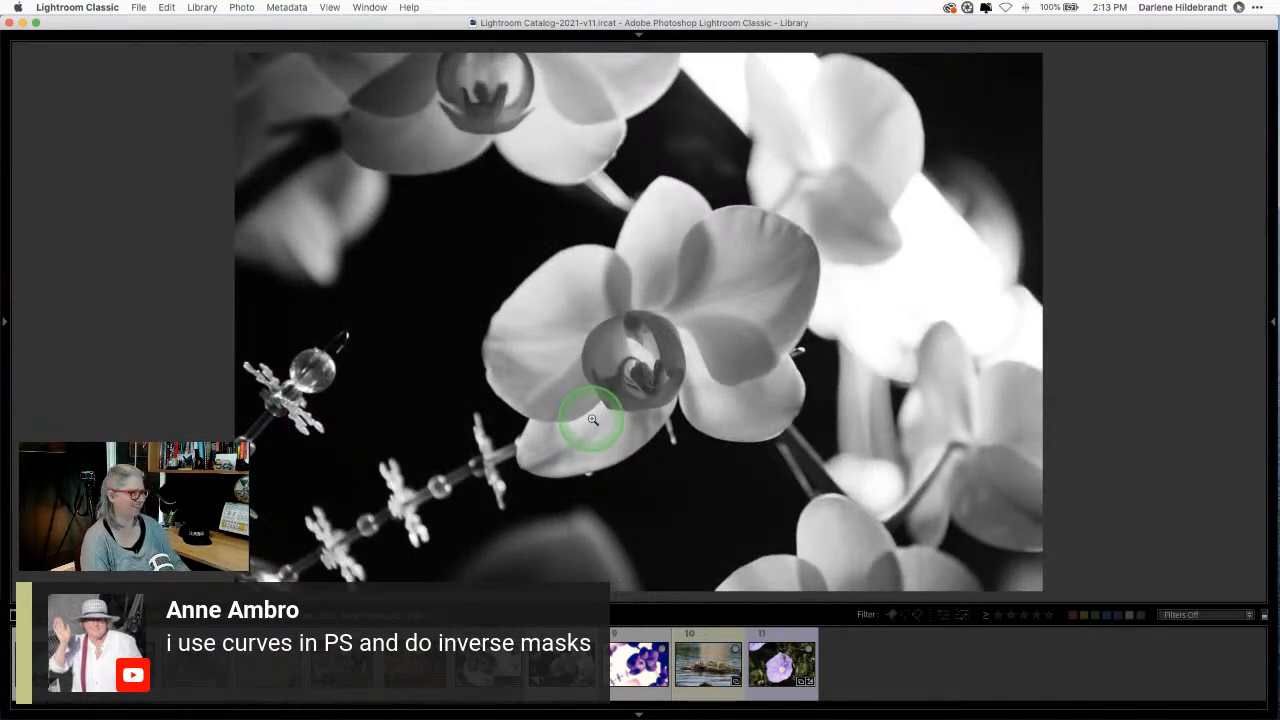
pyautogui.press('d')
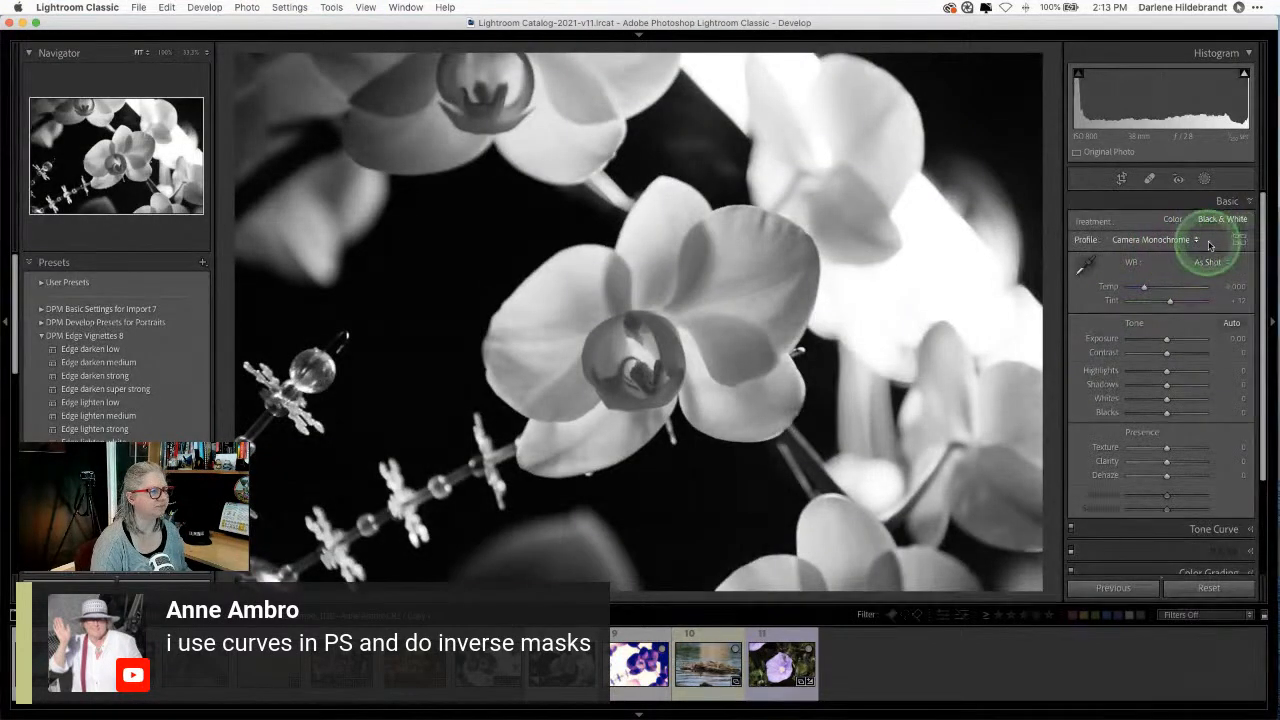
# Step: Switch the photo's profile to Camera Landscape from Camera Matching
pyautogui.click(1237, 241)
pyautogui.click(1116, 362)
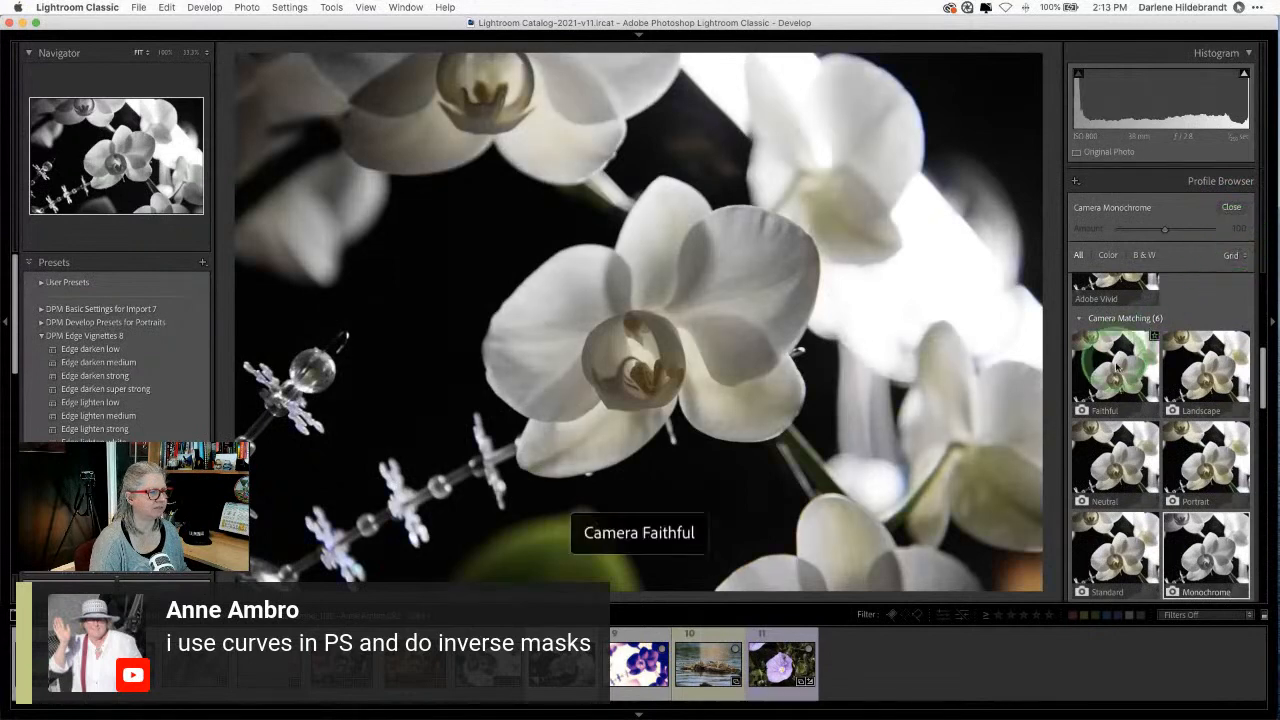
pyautogui.click(1210, 371)
pyautogui.click(1229, 208)
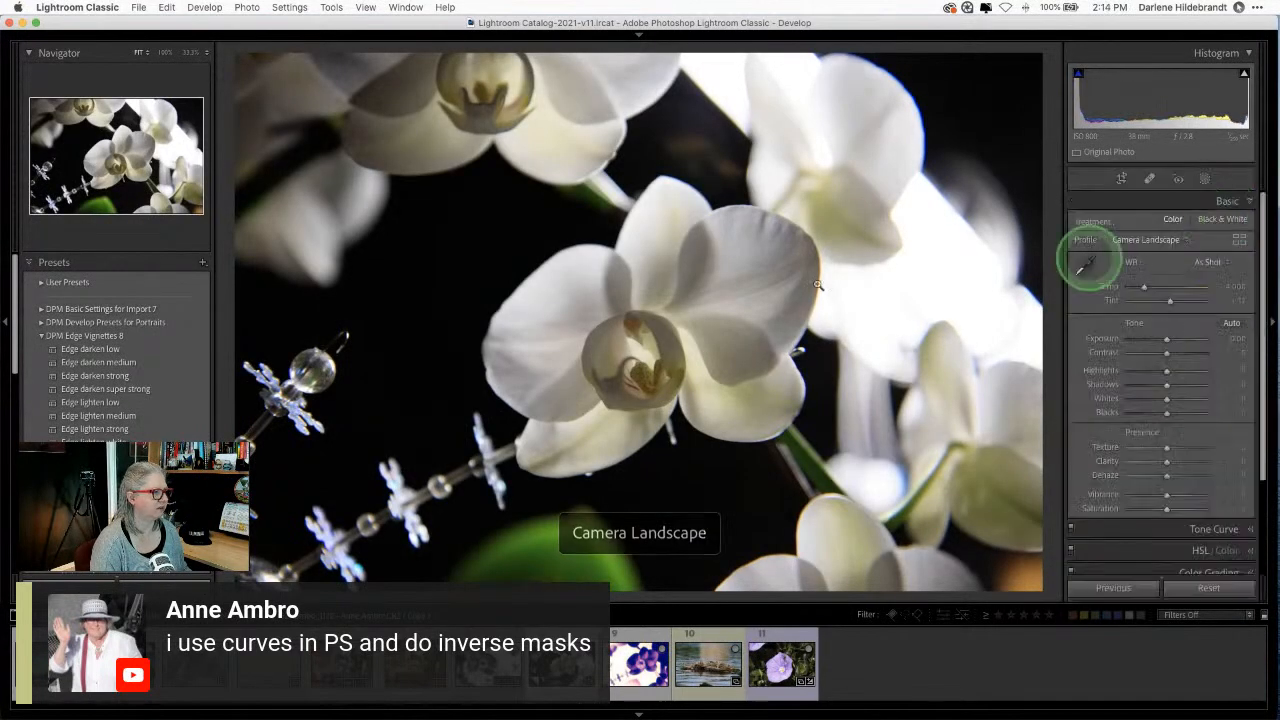
# Step: Send the colour orchid through Edit In > Open as Smart Object in Photoshop
pyautogui.rightClick(720, 277)
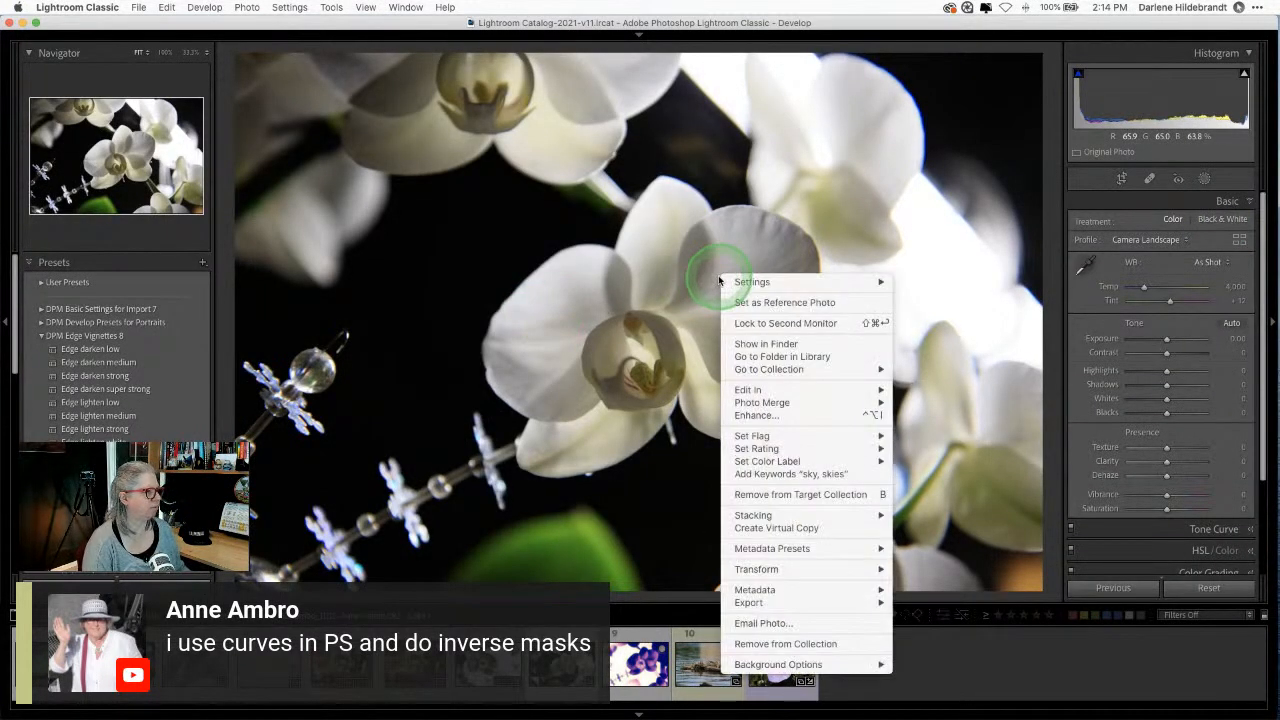
pyautogui.moveTo(736, 392)
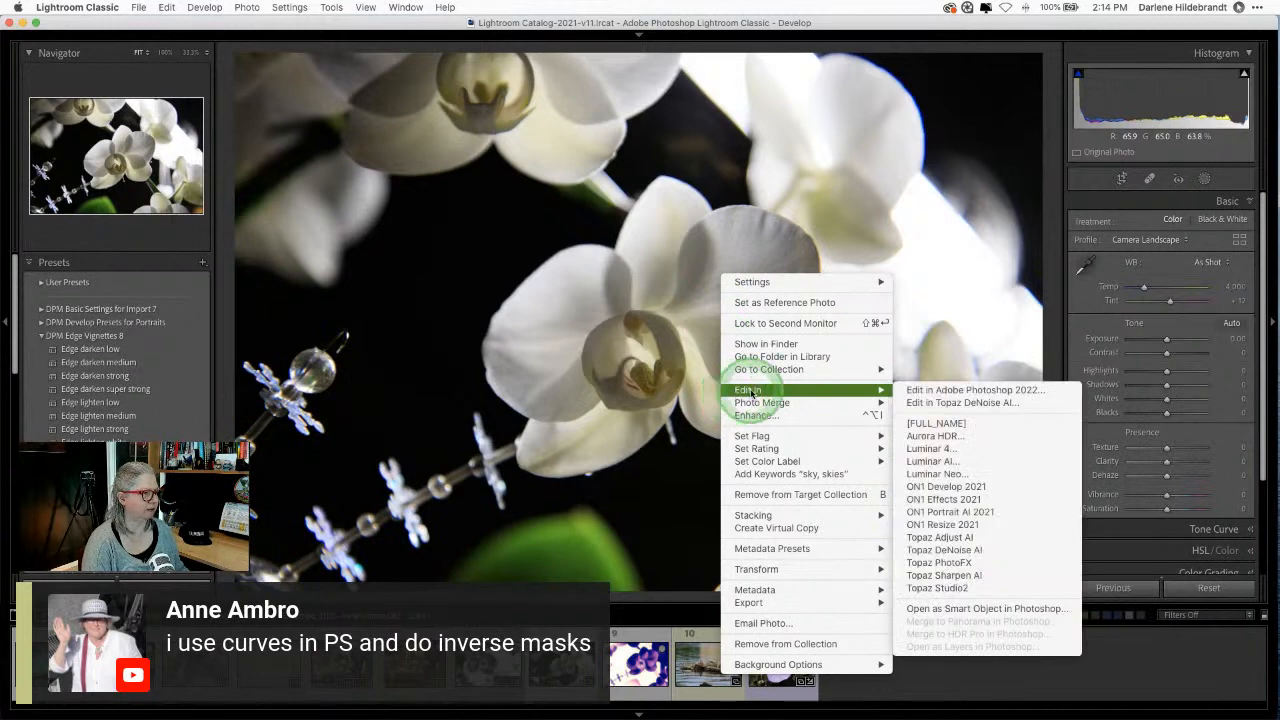
pyautogui.click(972, 609)
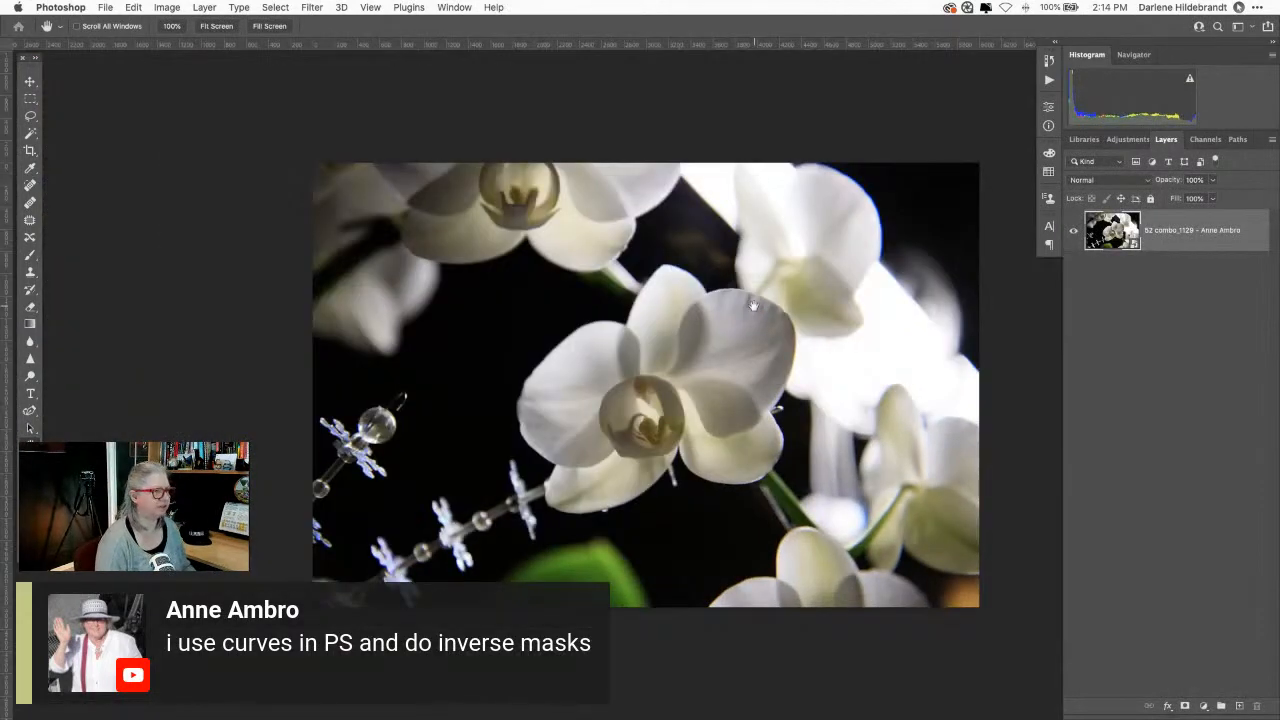
# Step: Add a Curves adjustment layer and swap the RGB curve end points to invert the photo
pyautogui.moveTo(643, 343); pyautogui.dragTo(529, 325)
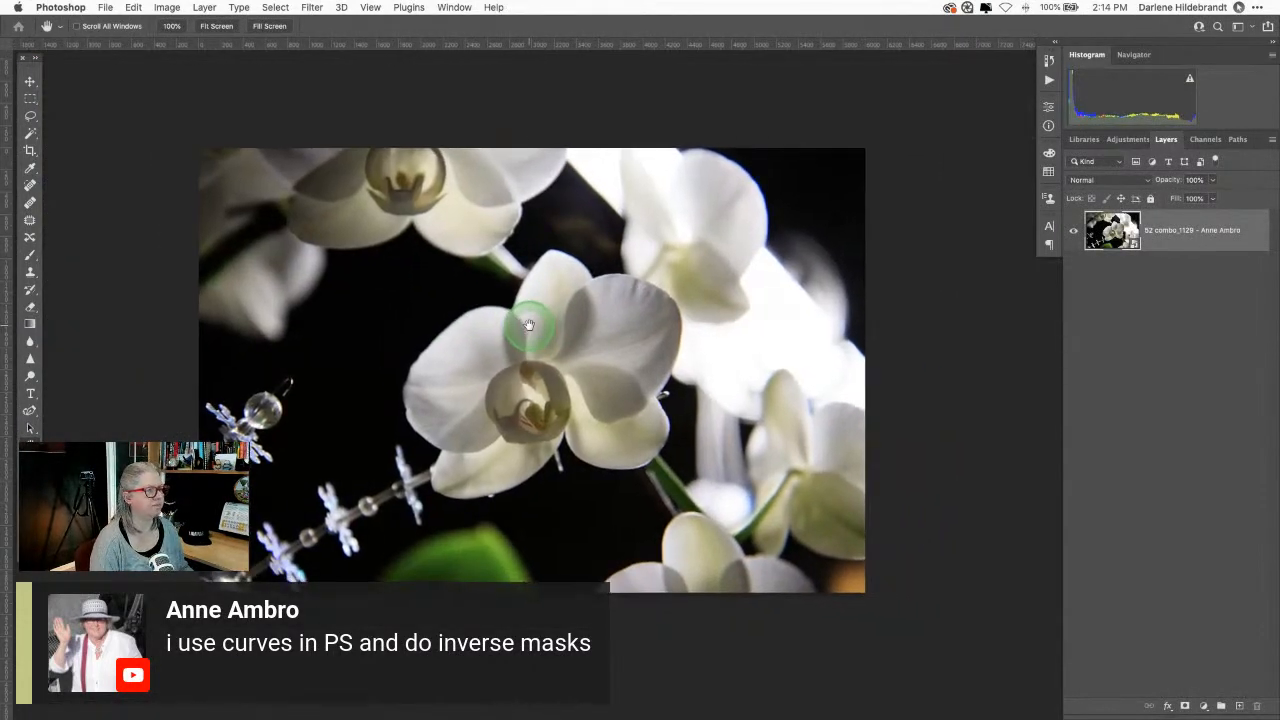
pyautogui.click(1125, 139)
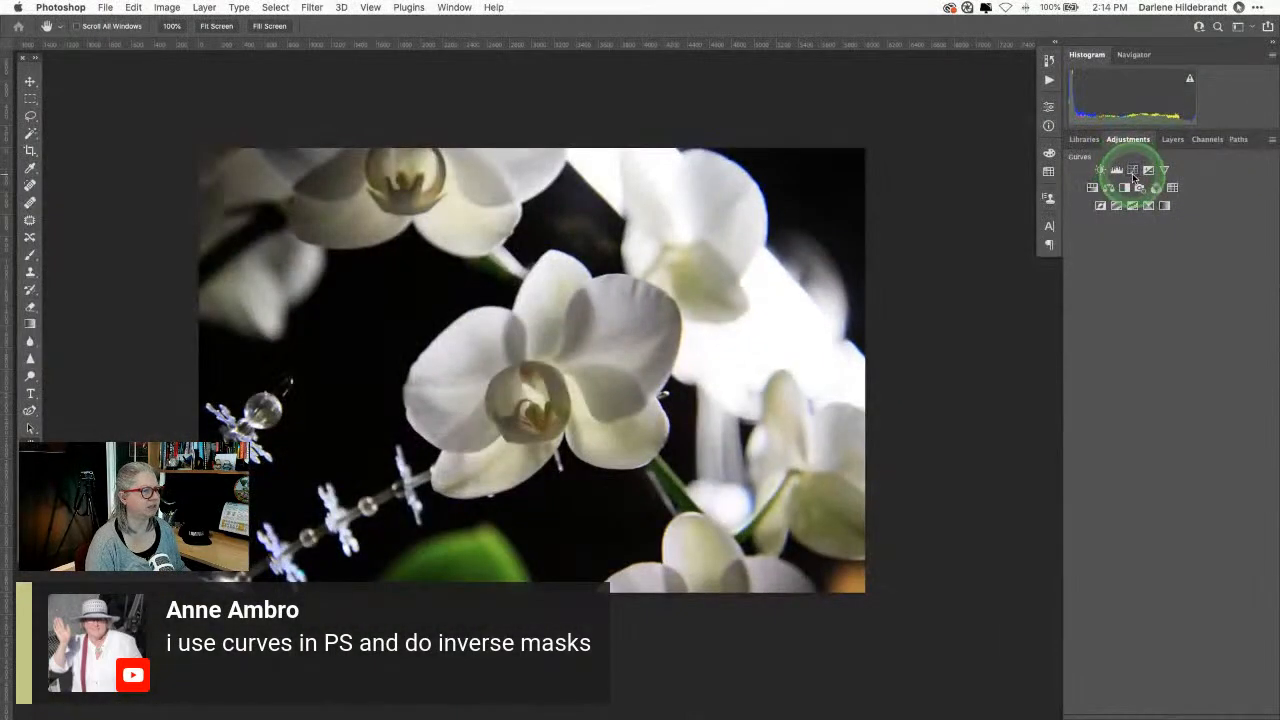
pyautogui.click(1133, 172)
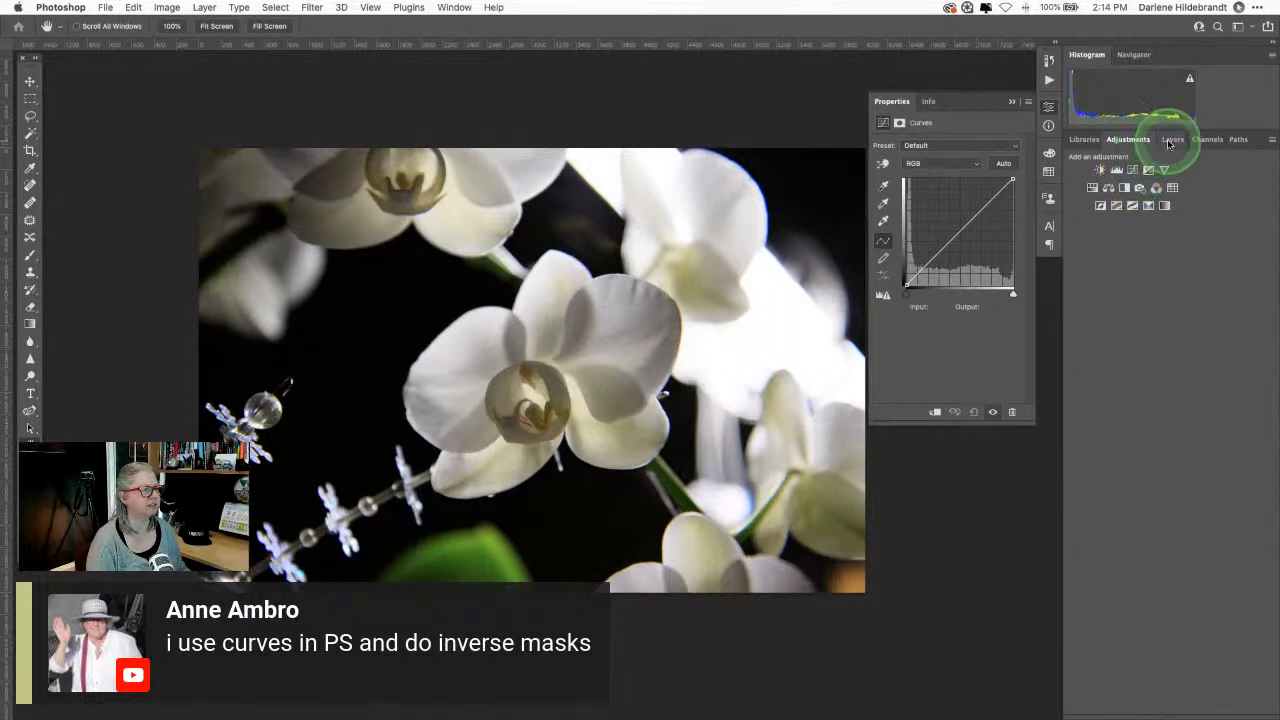
pyautogui.click(1166, 139)
pyautogui.click(1179, 273)
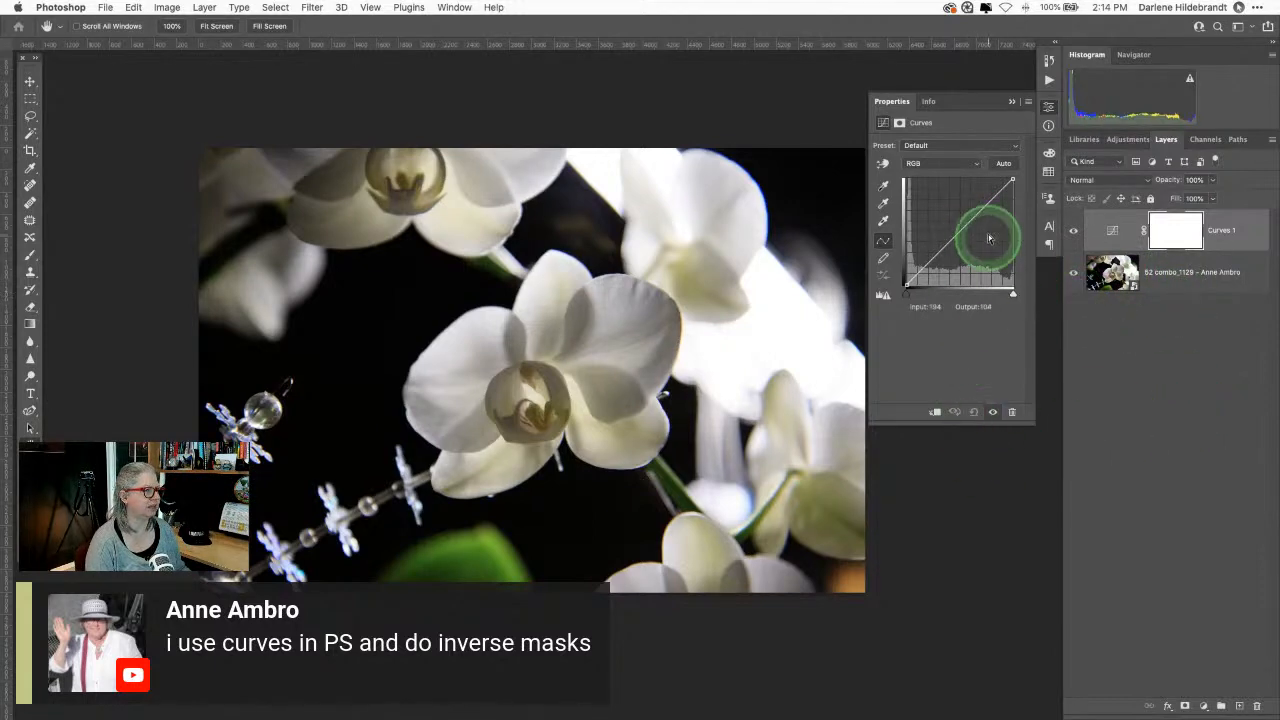
pyautogui.moveTo(1013, 180); pyautogui.dragTo(1014, 300)
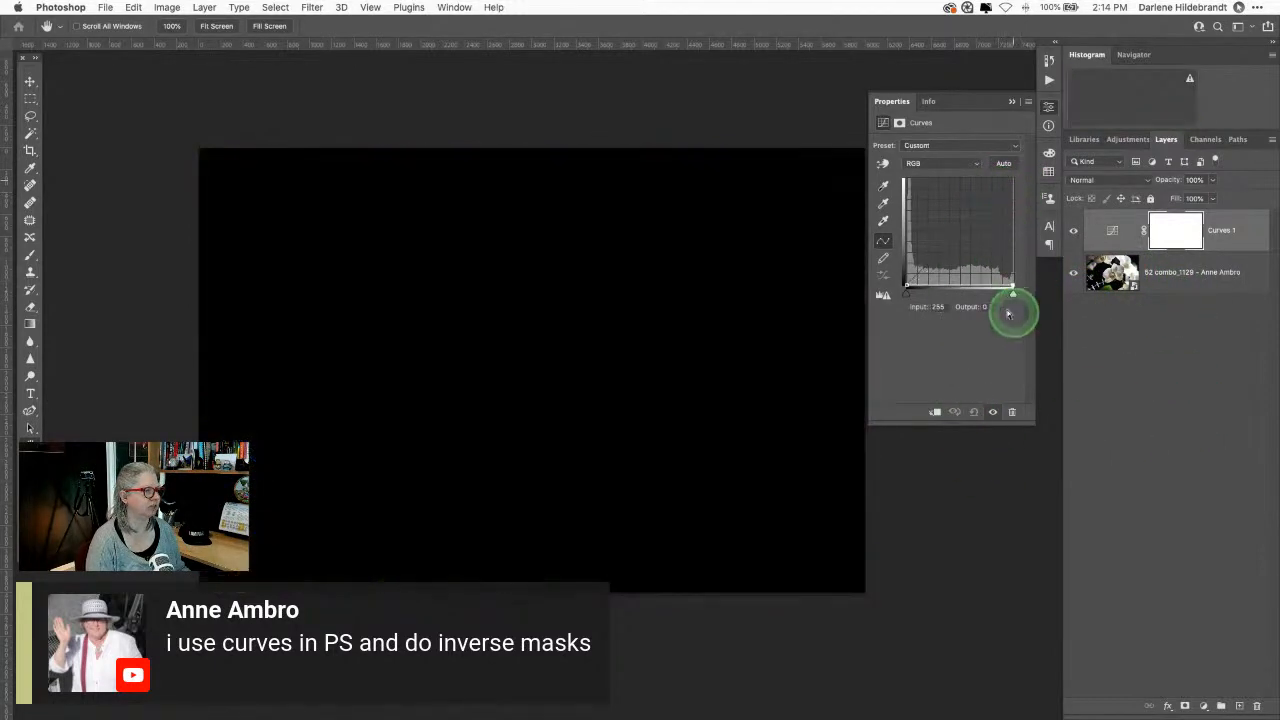
pyautogui.moveTo(907, 289); pyautogui.dragTo(905, 181)
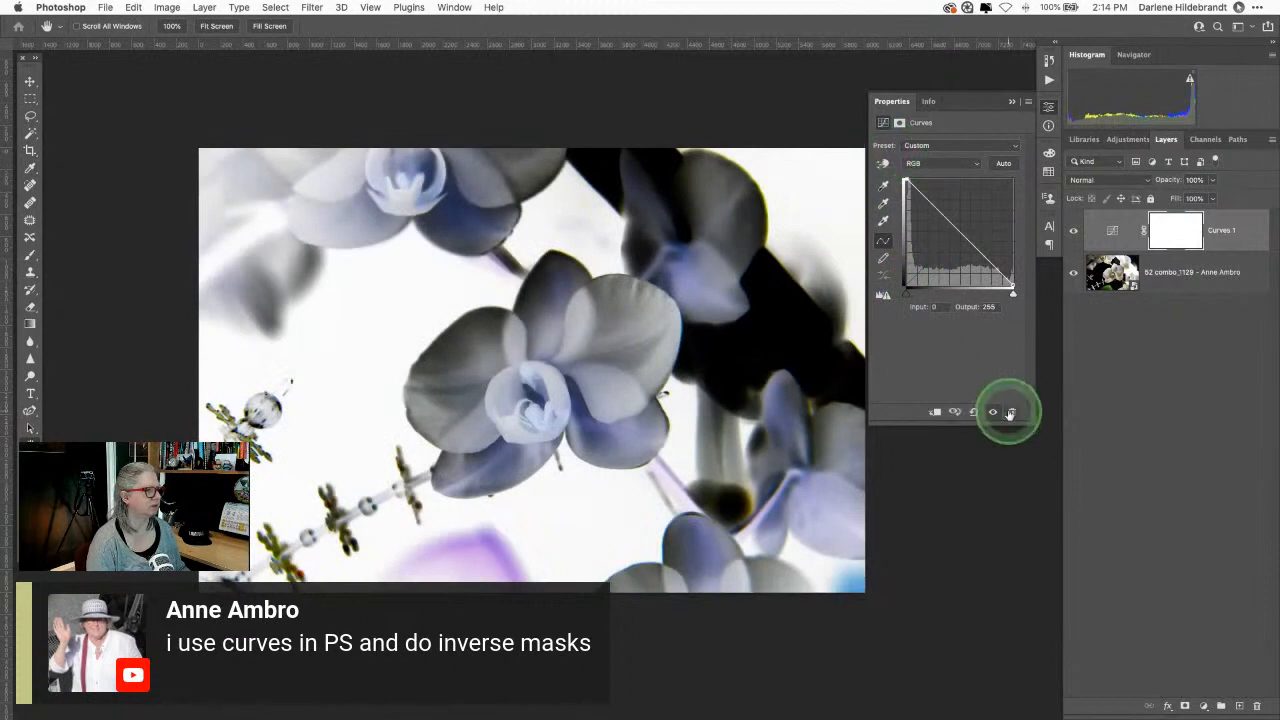
# Step: Adjust the Blue and Green channel curves, adding a Green midpoint to turn the flowers purple
pyautogui.click(932, 165)
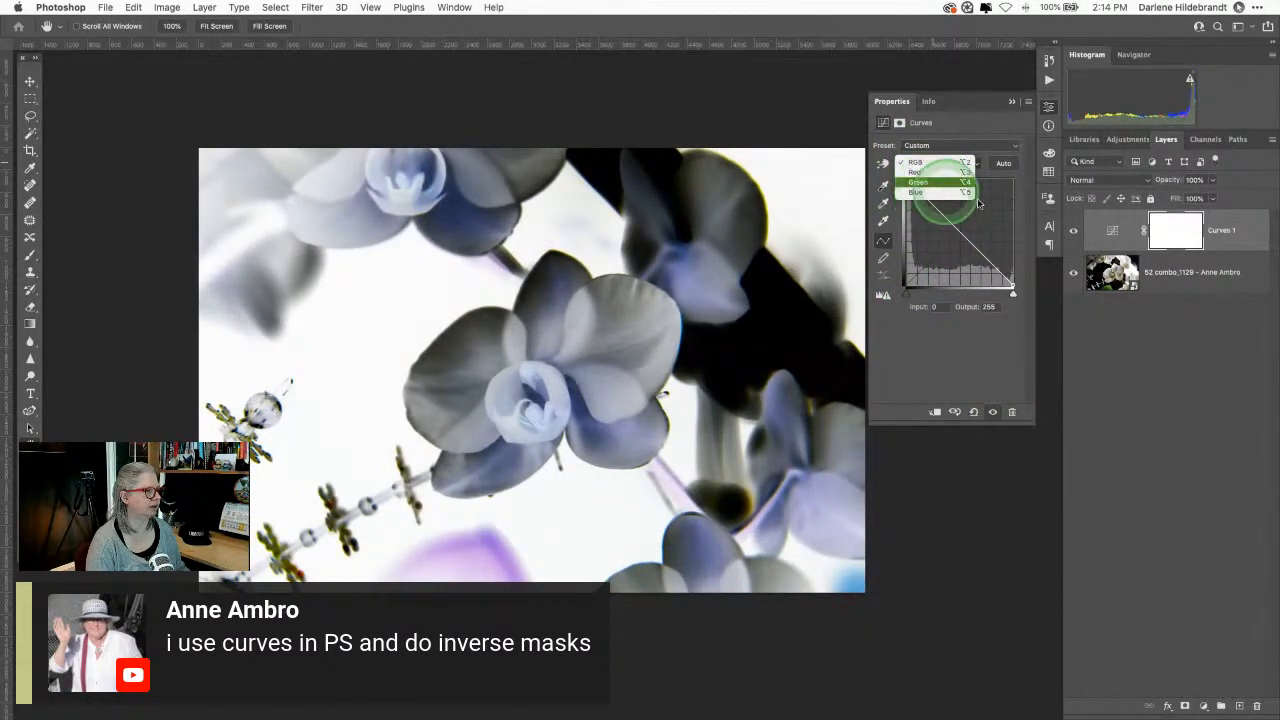
pyautogui.click(917, 182)
pyautogui.moveTo(1012, 181); pyautogui.dragTo(1016, 207)
pyautogui.click(920, 165)
pyautogui.click(918, 182)
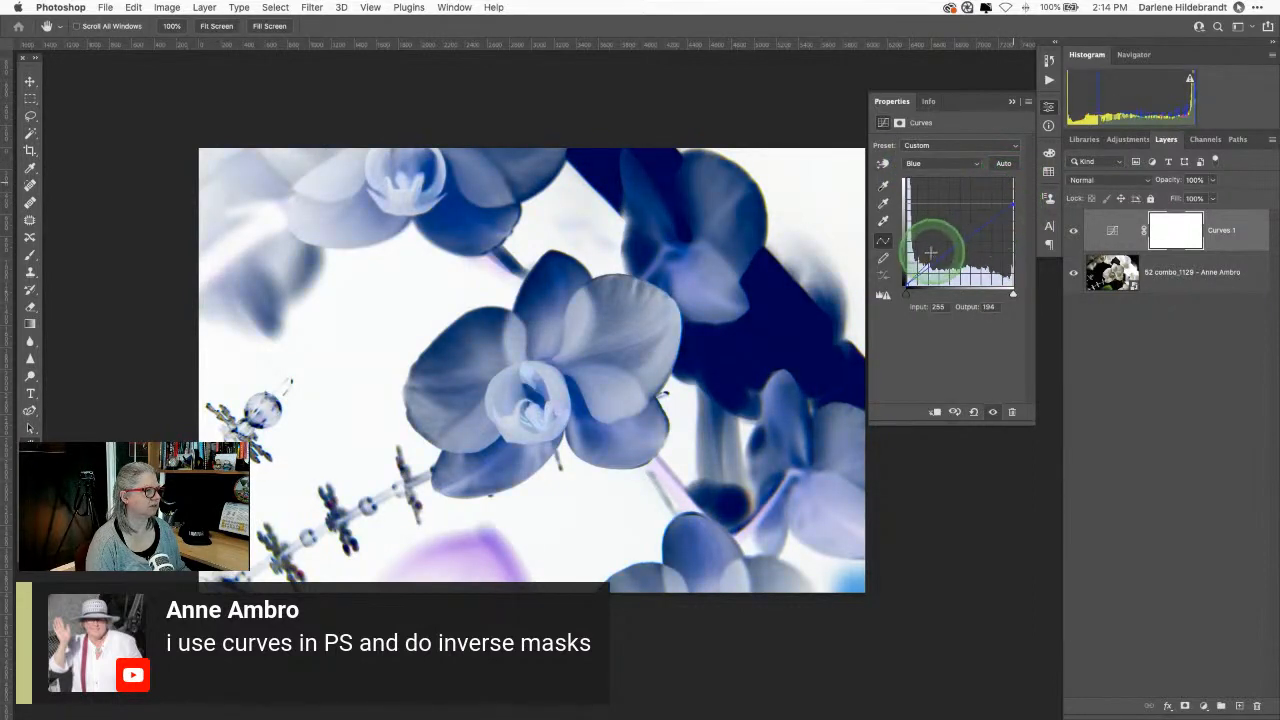
pyautogui.moveTo(907, 287); pyautogui.dragTo(900, 272)
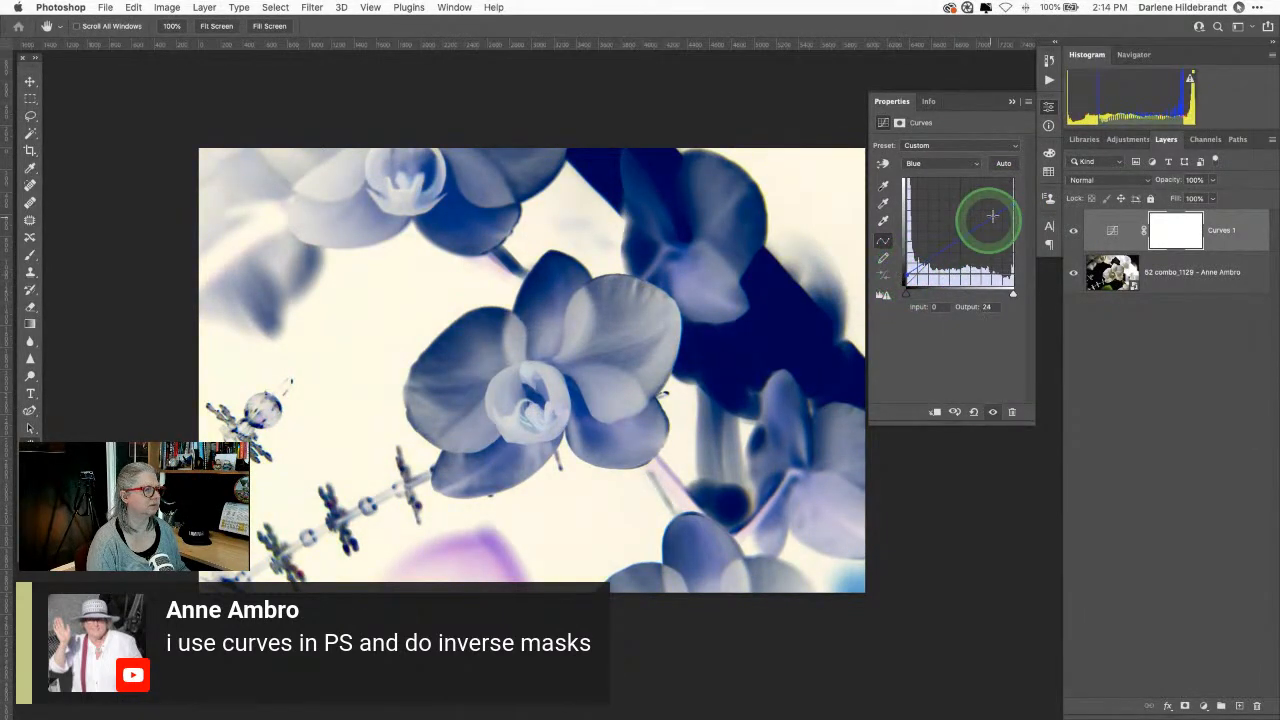
pyautogui.click(943, 163)
pyautogui.click(945, 152)
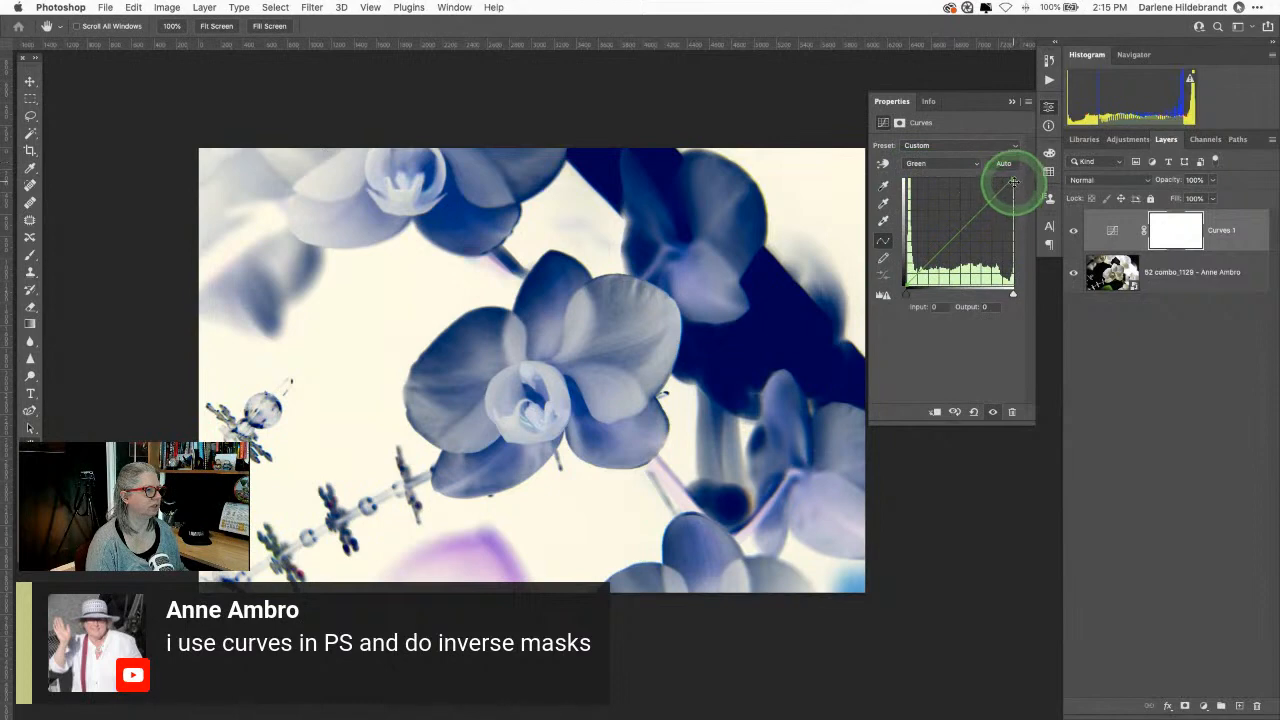
pyautogui.moveTo(1010, 190)
pyautogui.mouseDown()
pyautogui.moveTo(1008, 292)
pyautogui.moveTo(1009, 194)
pyautogui.moveTo(1018, 199)
pyautogui.mouseUp()
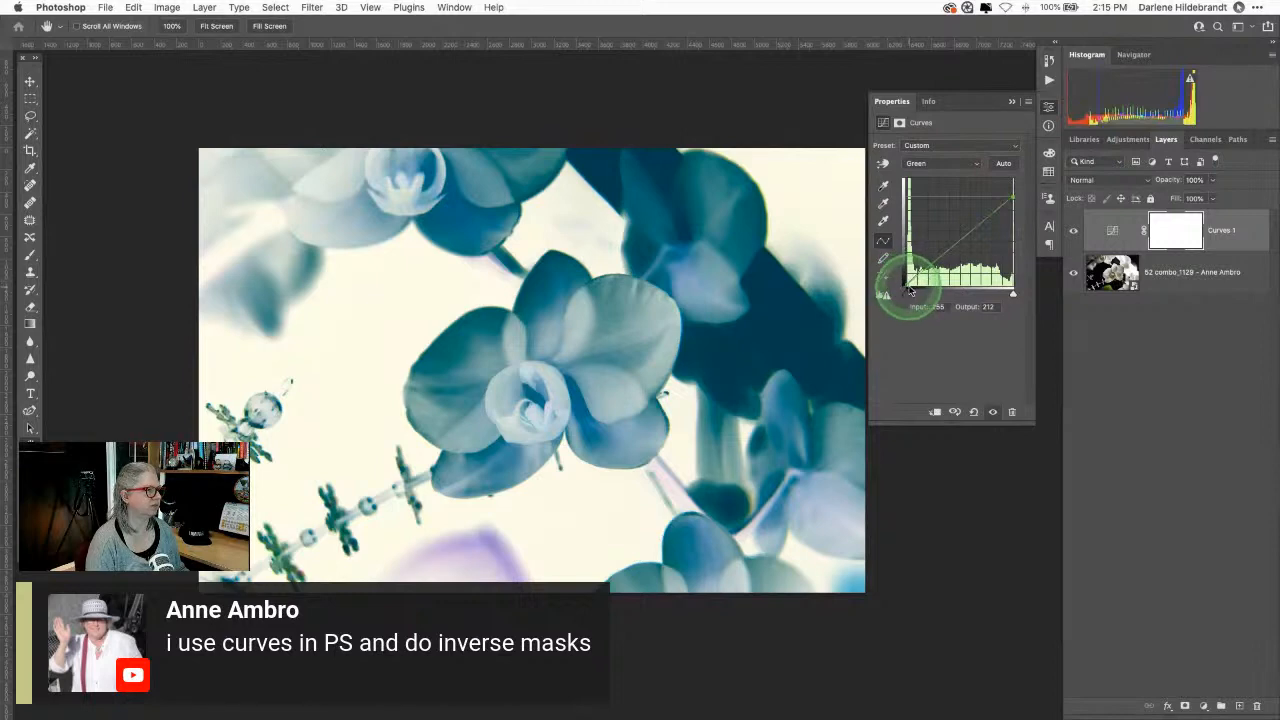
pyautogui.moveTo(957, 243); pyautogui.dragTo(1013, 181)
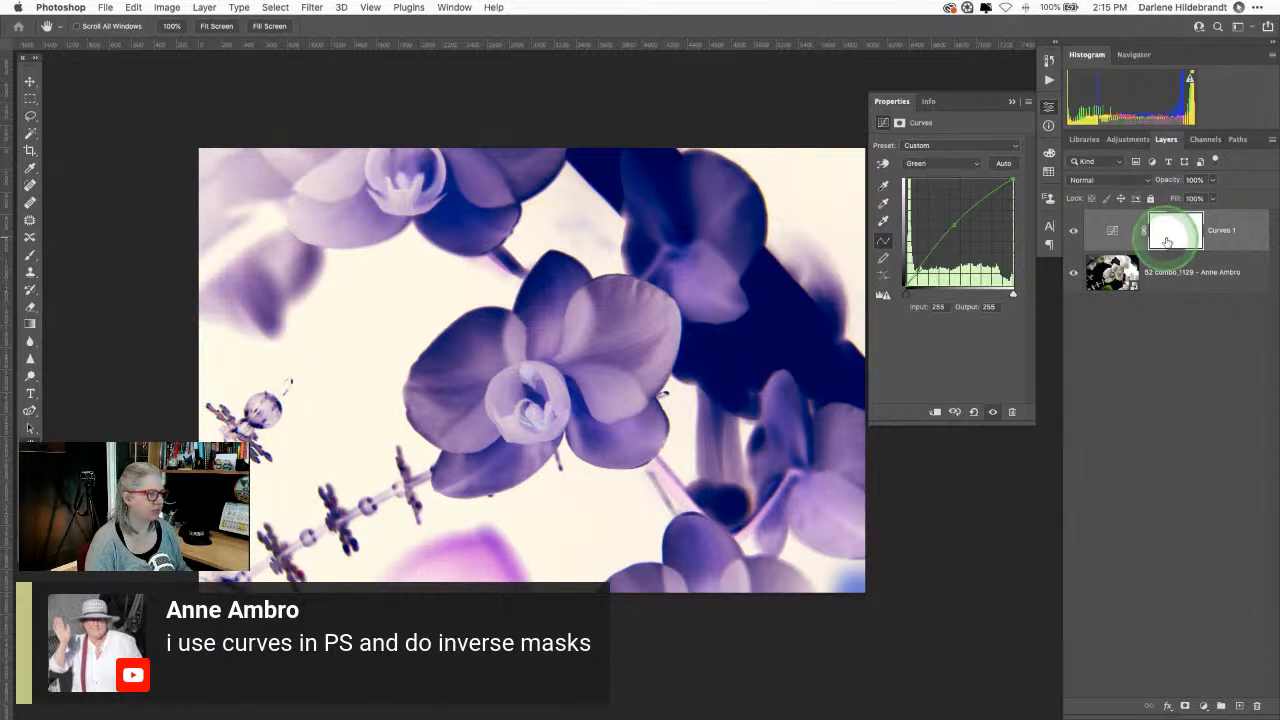
pyautogui.press('b')
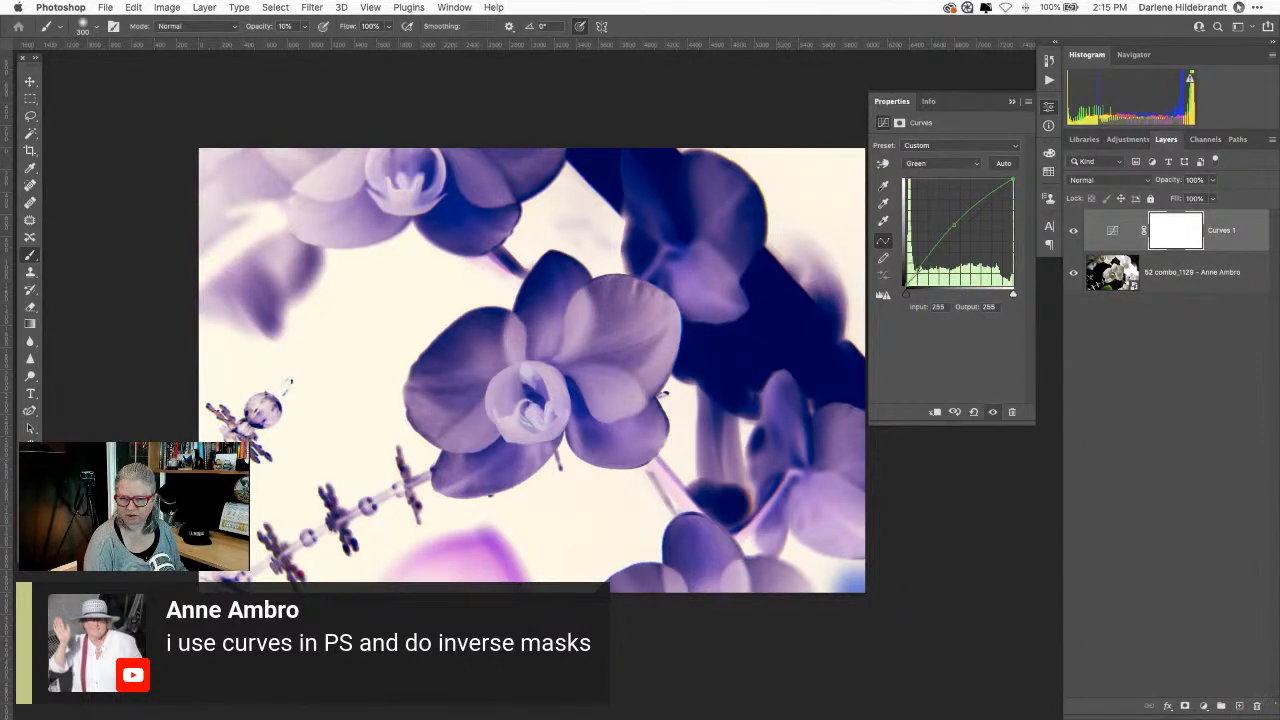
# Step: Hide and restore the panels with Tab, then set black as the foreground colour
pyautogui.press('Tab')
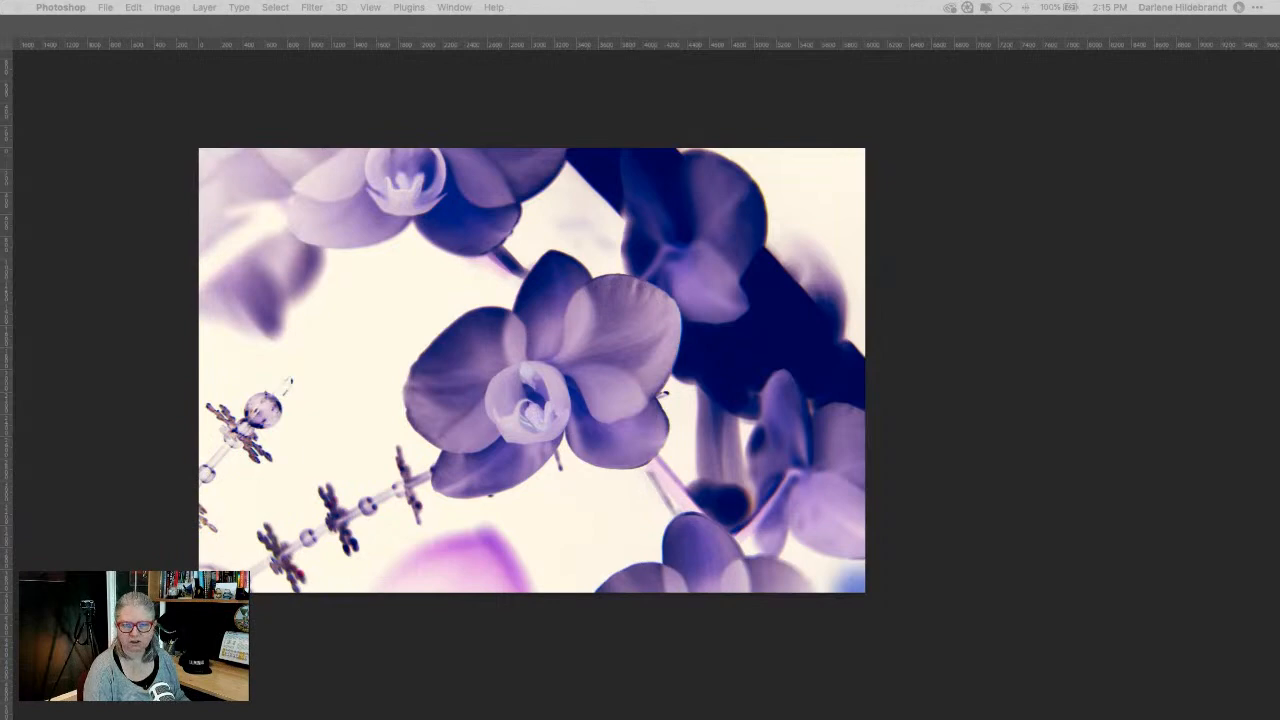
pyautogui.press('Tab')
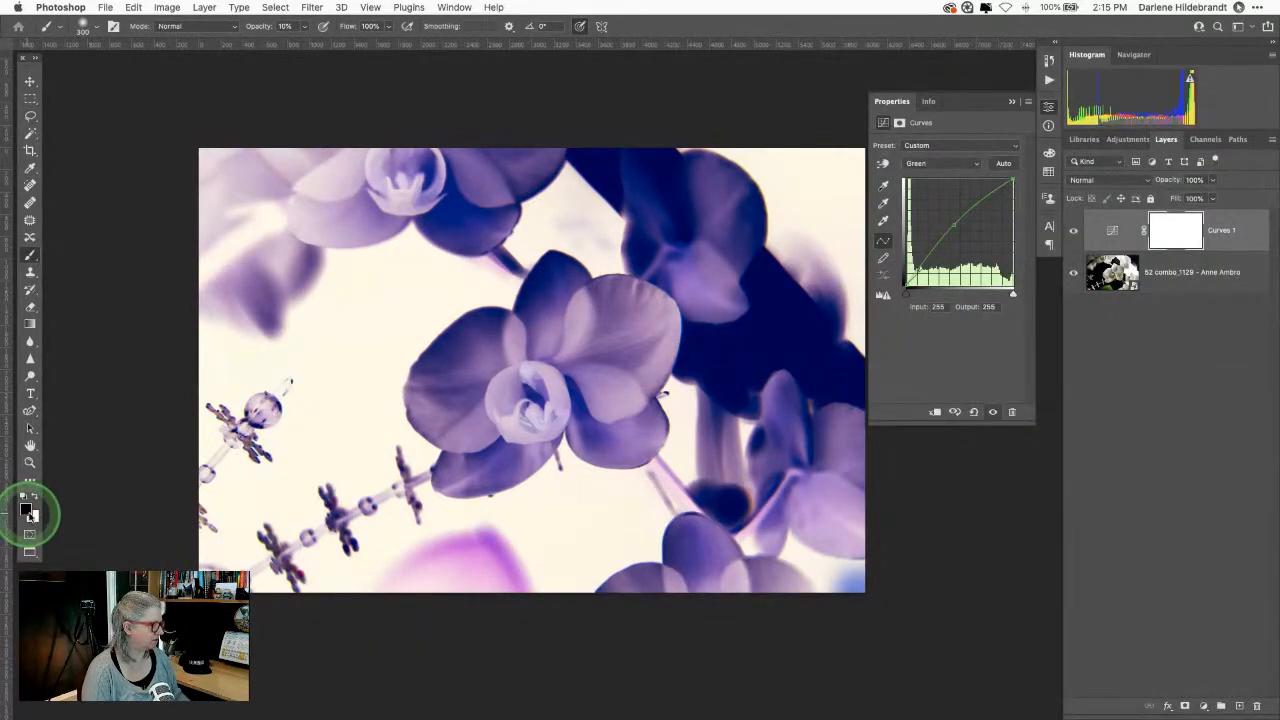
pyautogui.press('x')
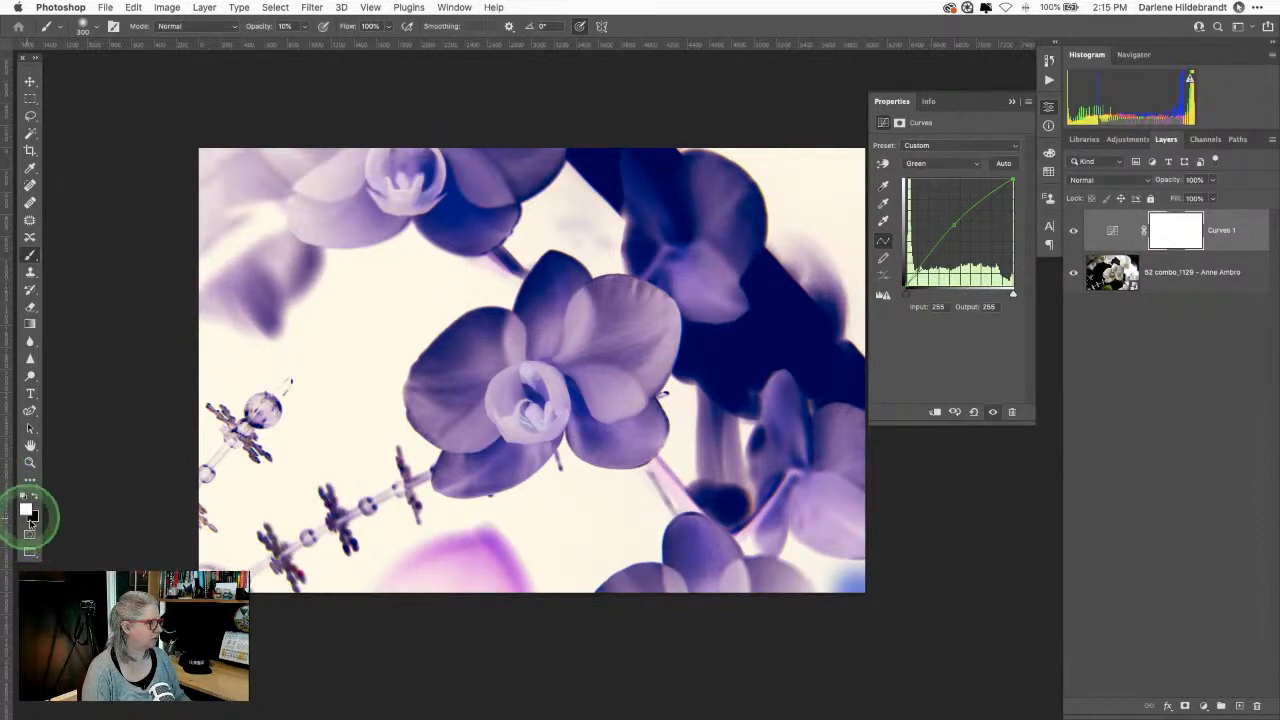
pyautogui.press('x')
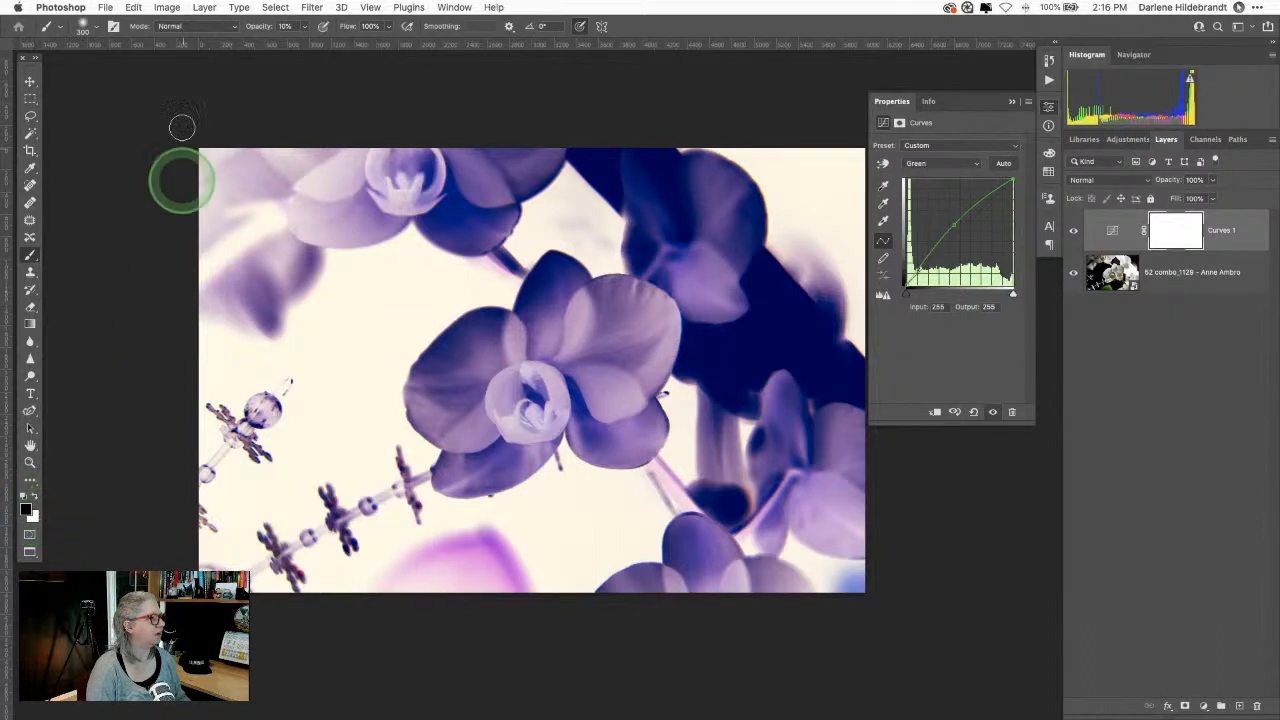
# Step: Paint black at 100% opacity on the Curves 1 mask over the centre orchid, then close the file
pyautogui.press('0')
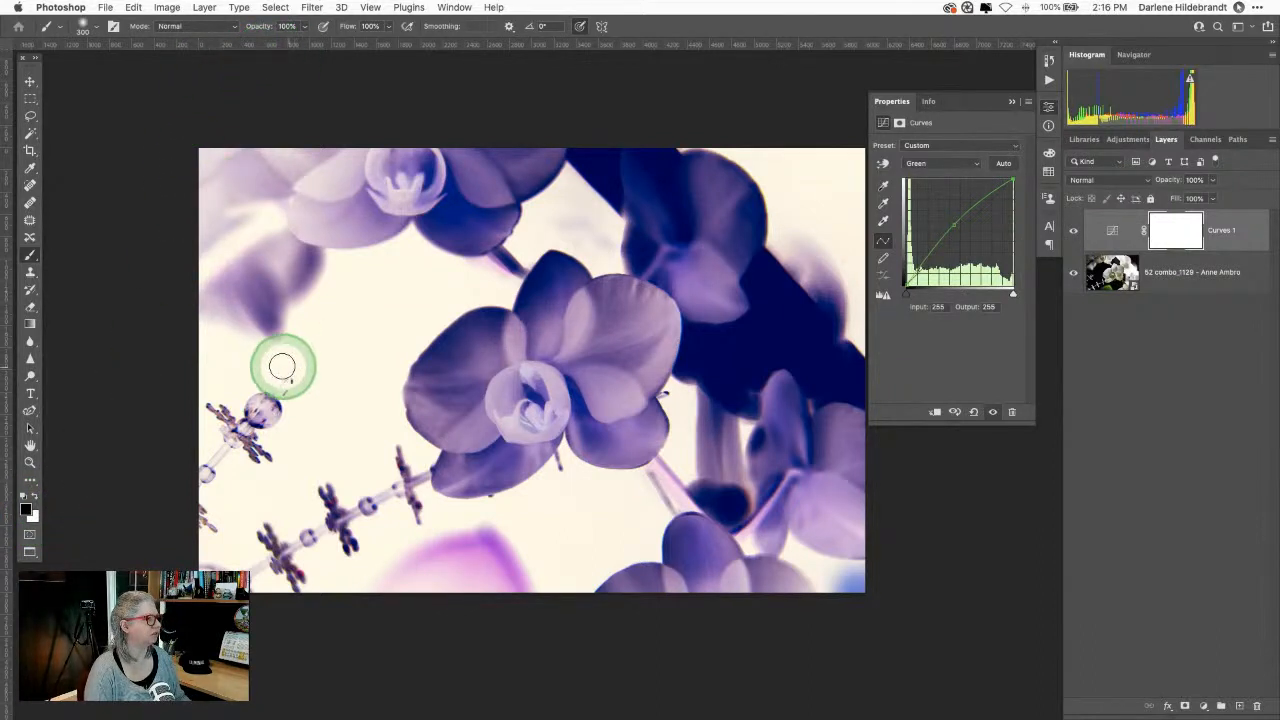
pyautogui.moveTo(264, 370); pyautogui.dragTo(850, 392)
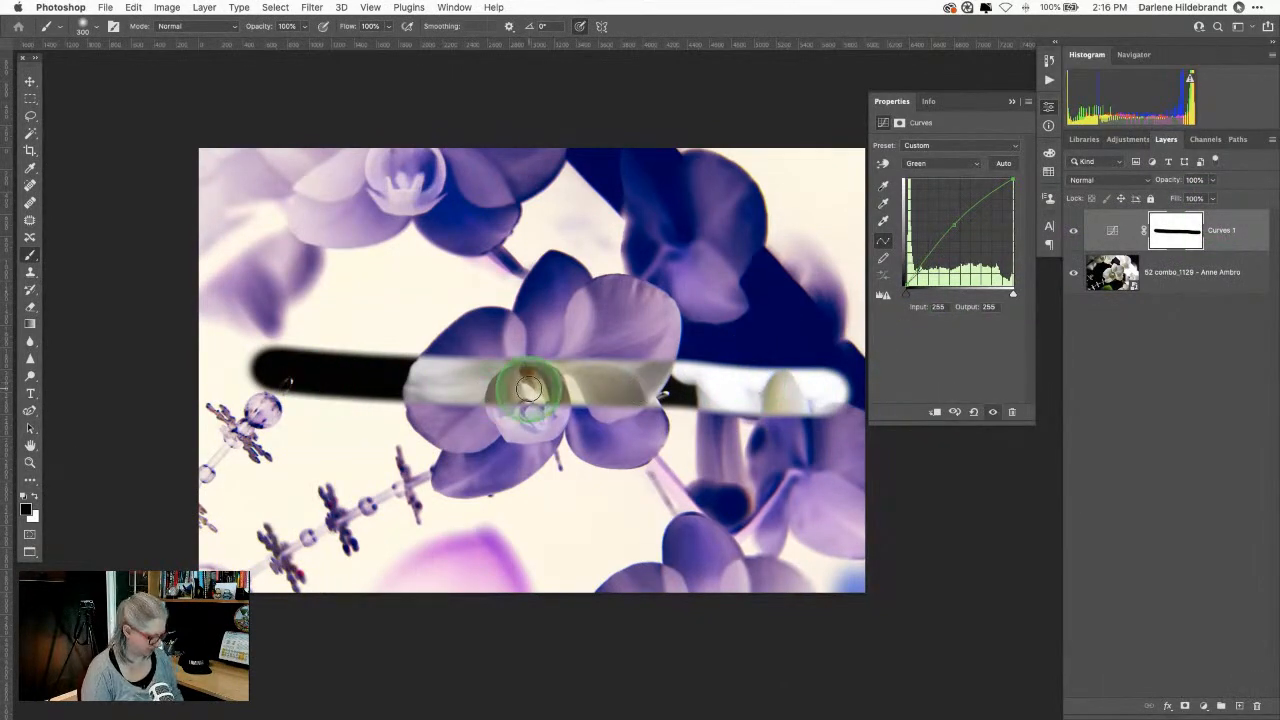
pyautogui.moveTo(698, 374)
pyautogui.mouseDown()
pyautogui.moveTo(469, 365)
pyautogui.moveTo(721, 360)
pyautogui.moveTo(483, 340)
pyautogui.moveTo(649, 335)
pyautogui.moveTo(411, 314)
pyautogui.moveTo(547, 294)
pyautogui.moveTo(706, 304)
pyautogui.moveTo(446, 285)
pyautogui.mouseUp()
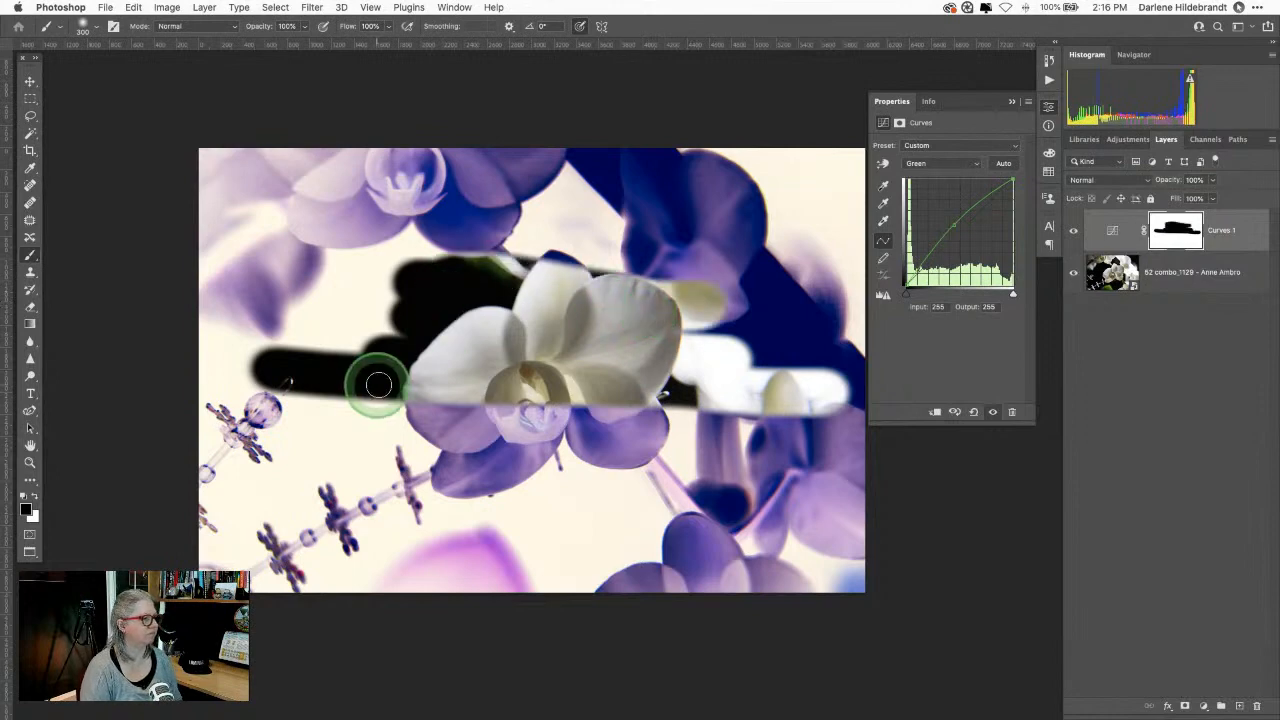
pyautogui.click(1053, 510)
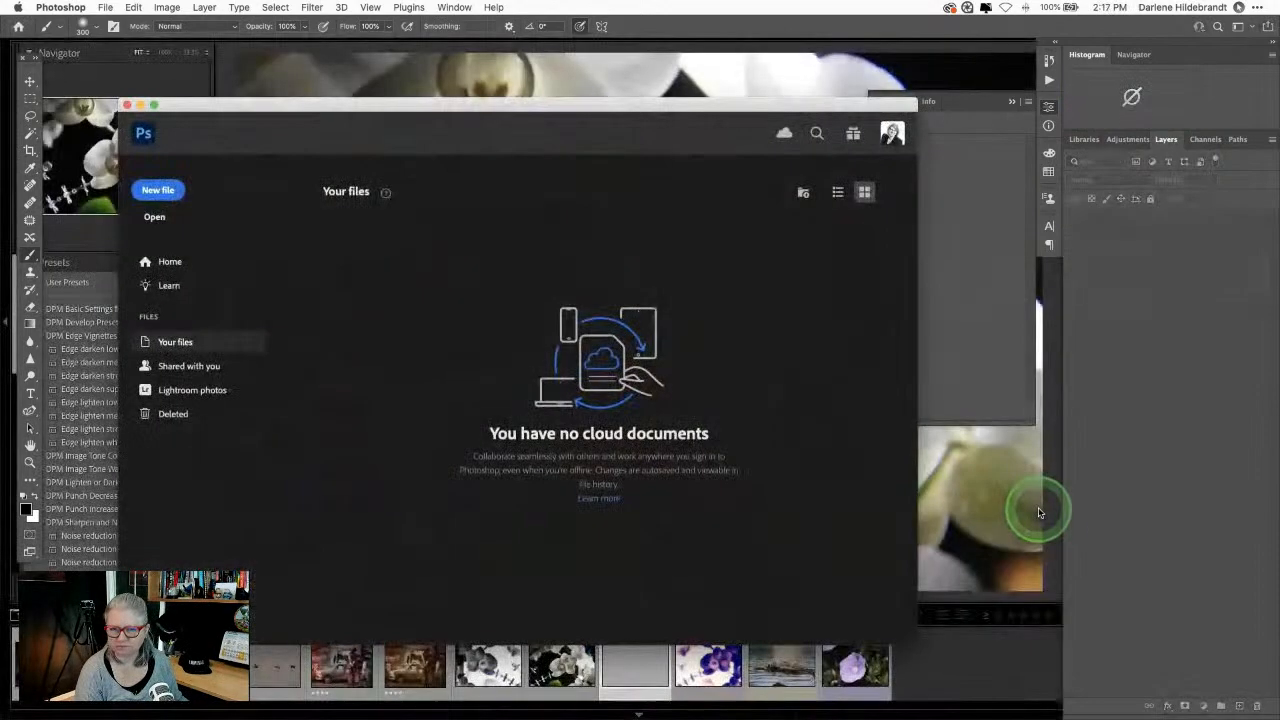
# Step: Return to Lightroom Classic and view the edited inverted orchid full size with its file info
pyautogui.click(986, 620)
pyautogui.click(981, 660)
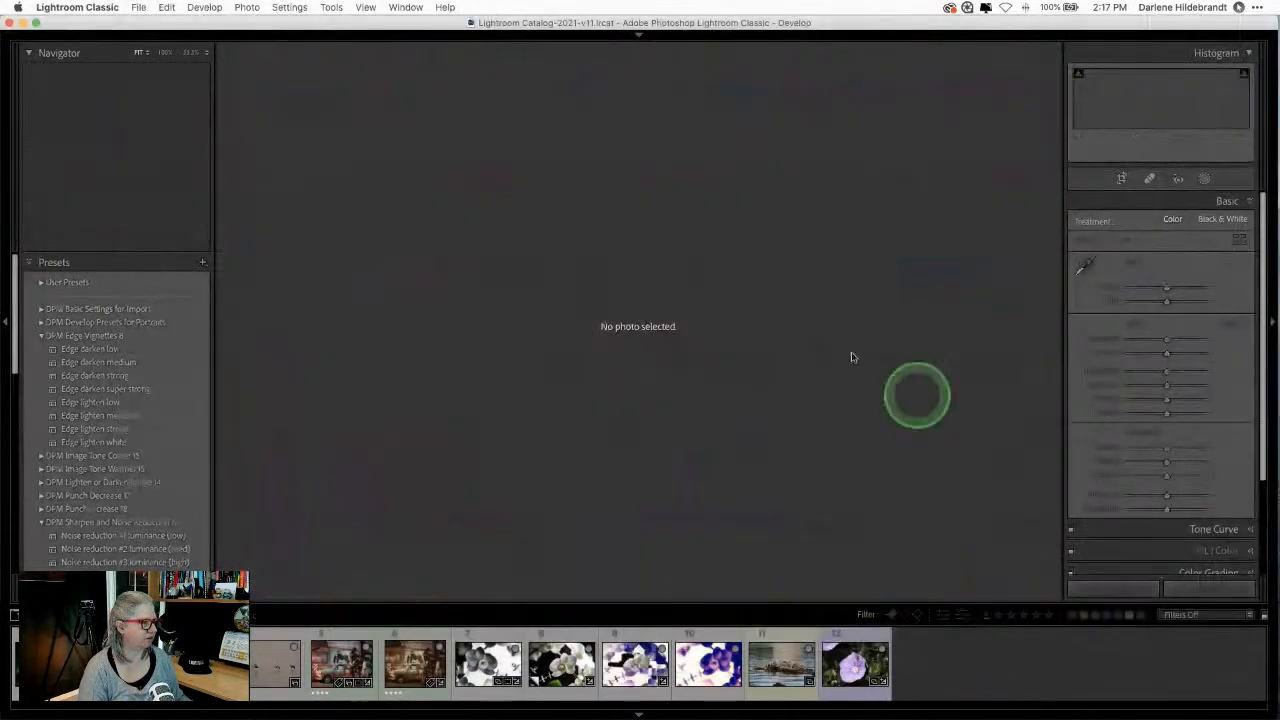
pyautogui.press('g')
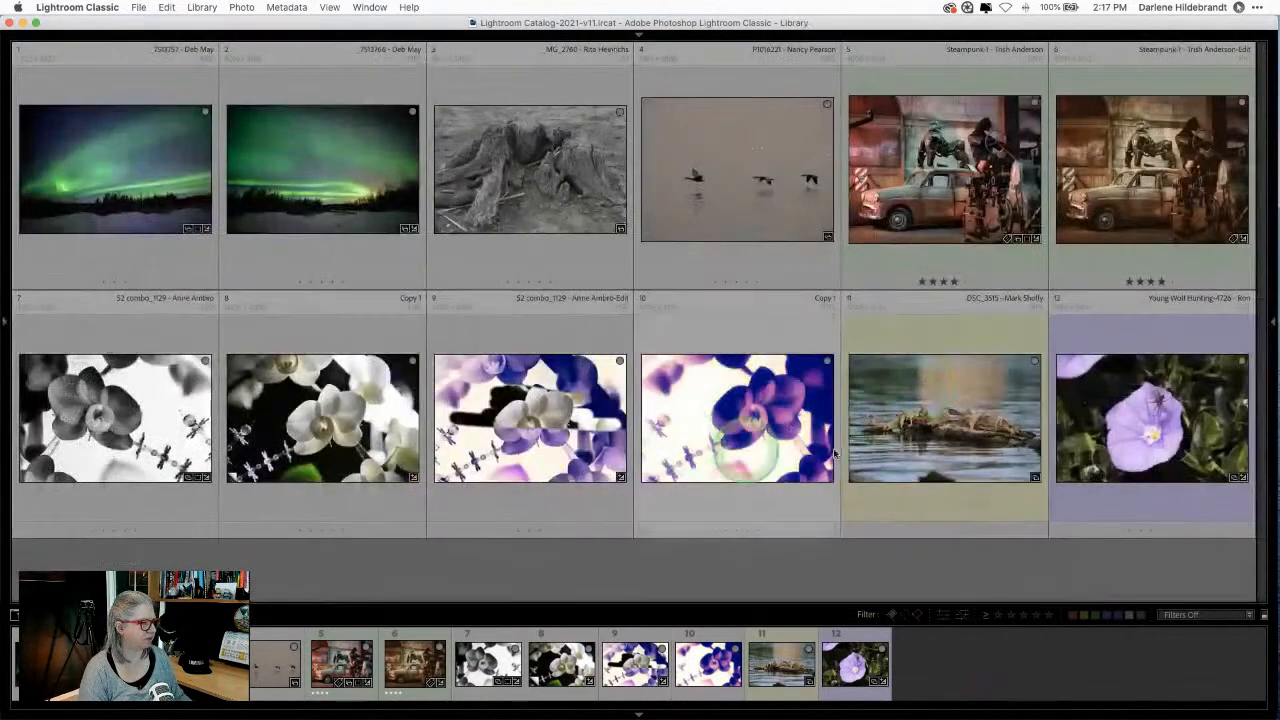
pyautogui.click(505, 432)
pyautogui.doubleClick(505, 432)
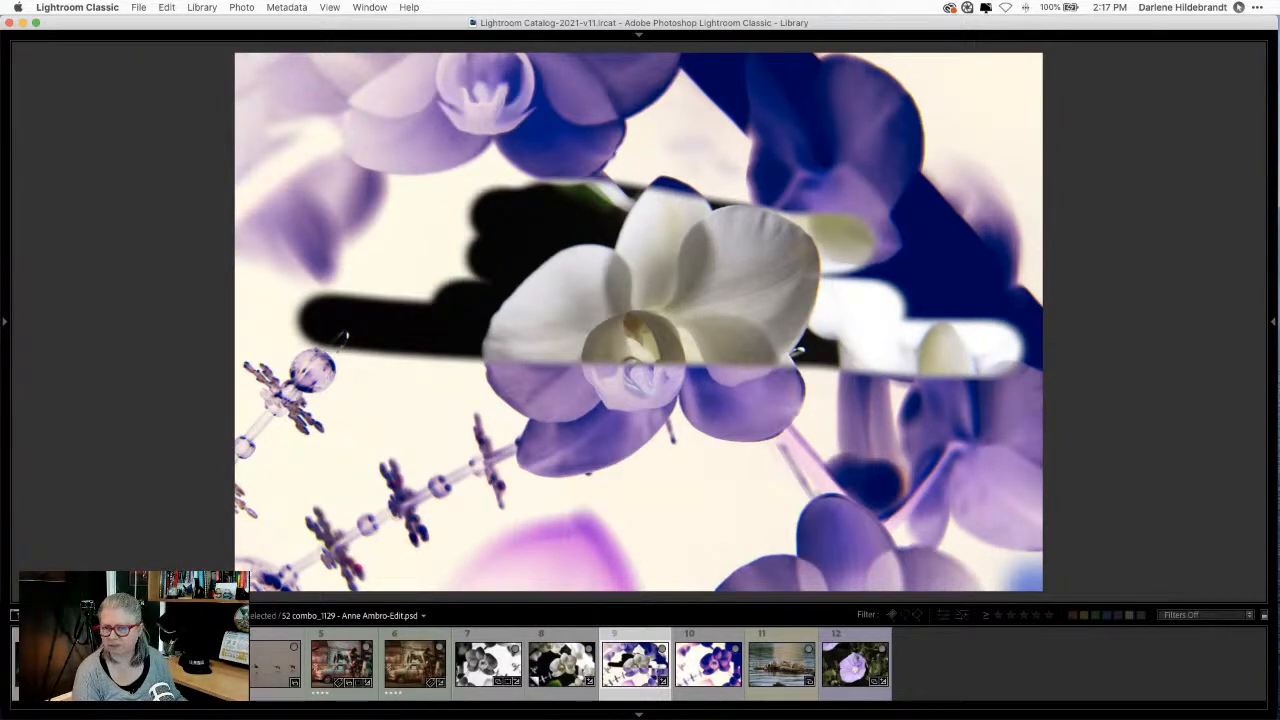
pyautogui.press('super+e')
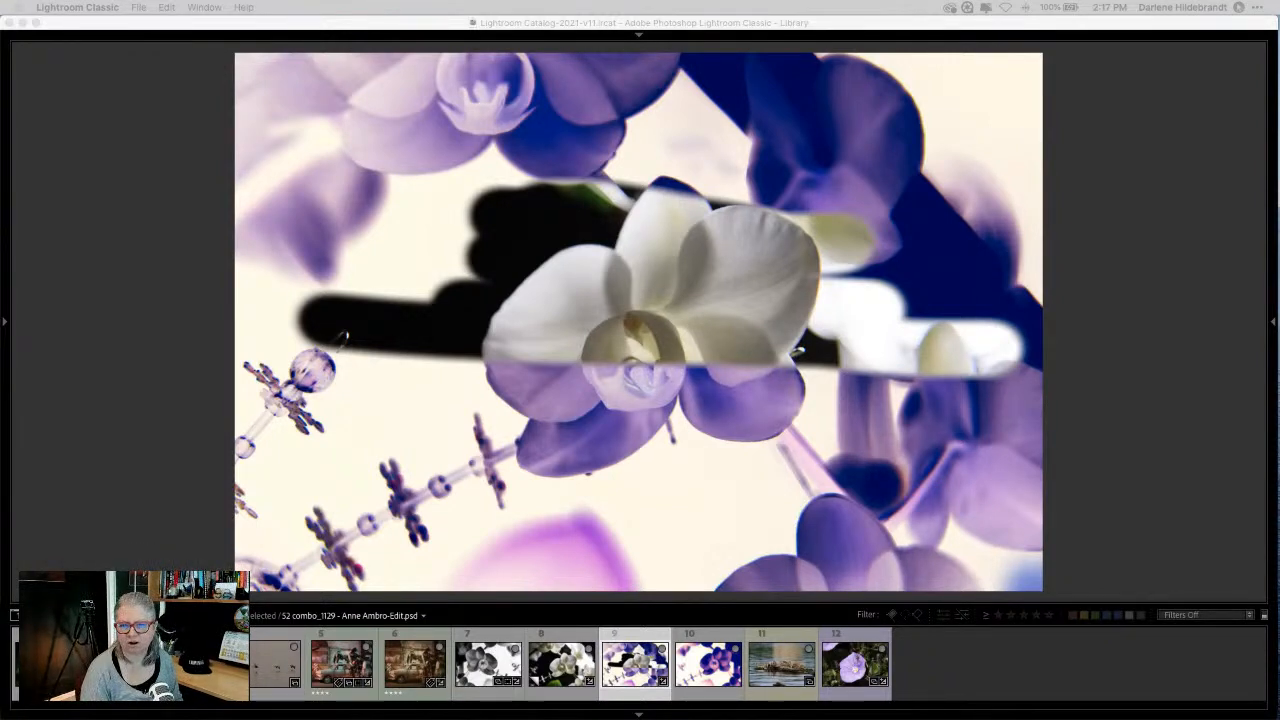
pyautogui.click(1127, 291)
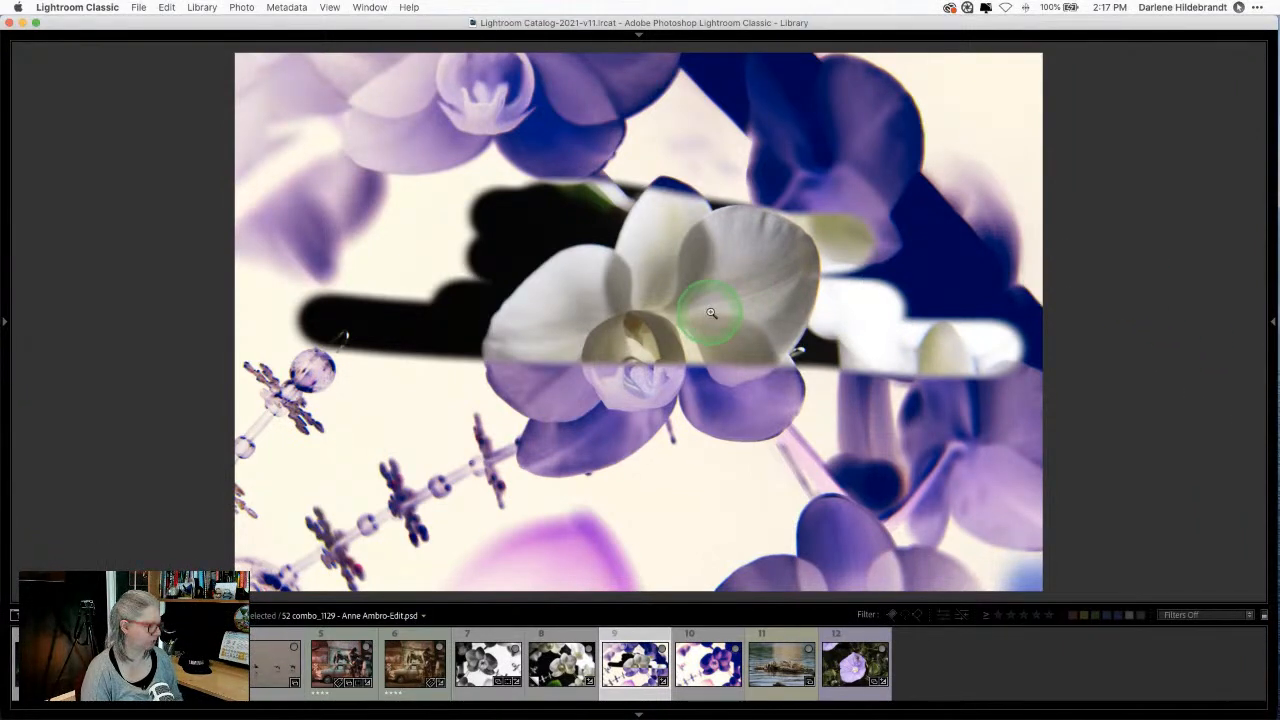
pyautogui.press('i')
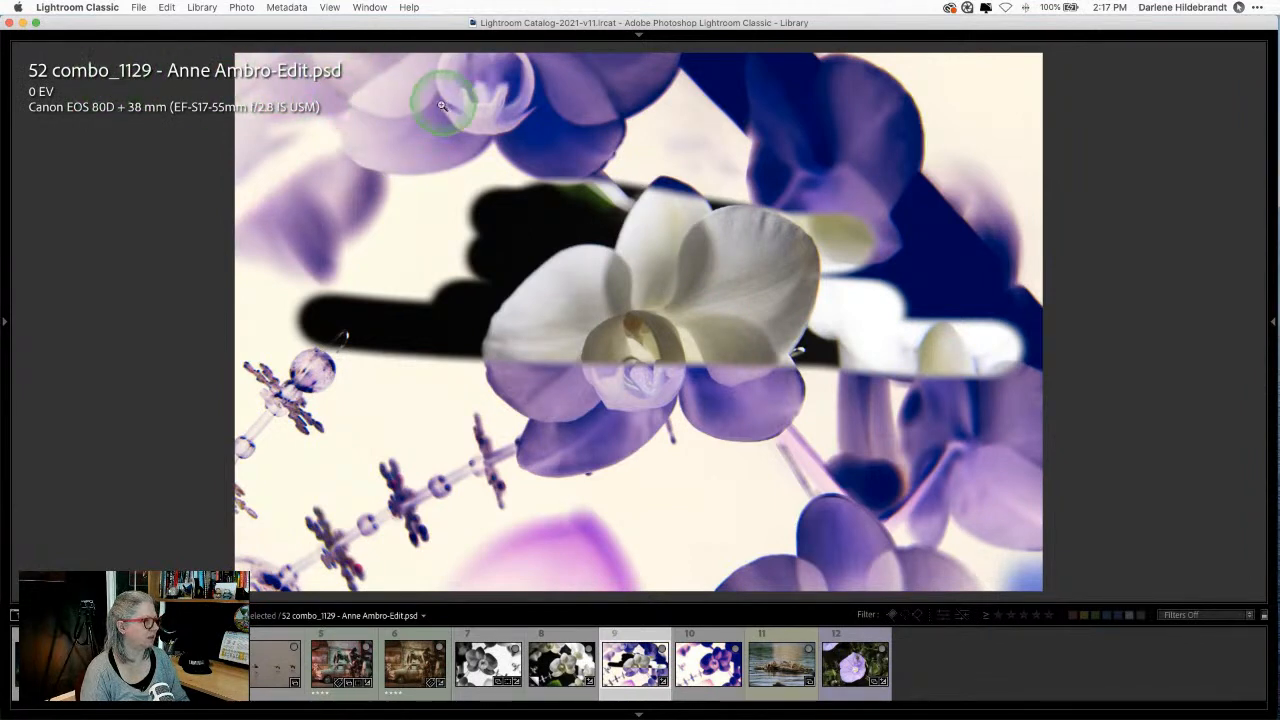
# Step: Open the orchid in Photoshop 2022 via Edit In, choosing Edit Original
pyautogui.rightClick(650, 199)
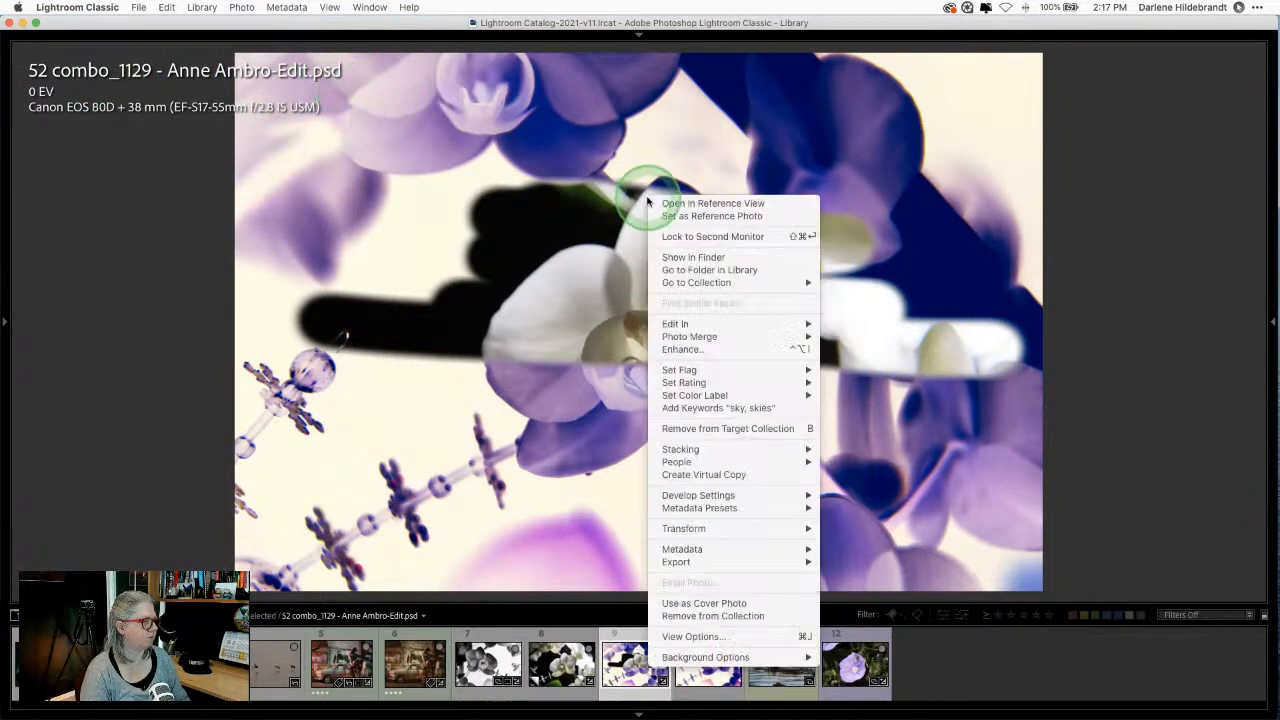
pyautogui.moveTo(694, 324)
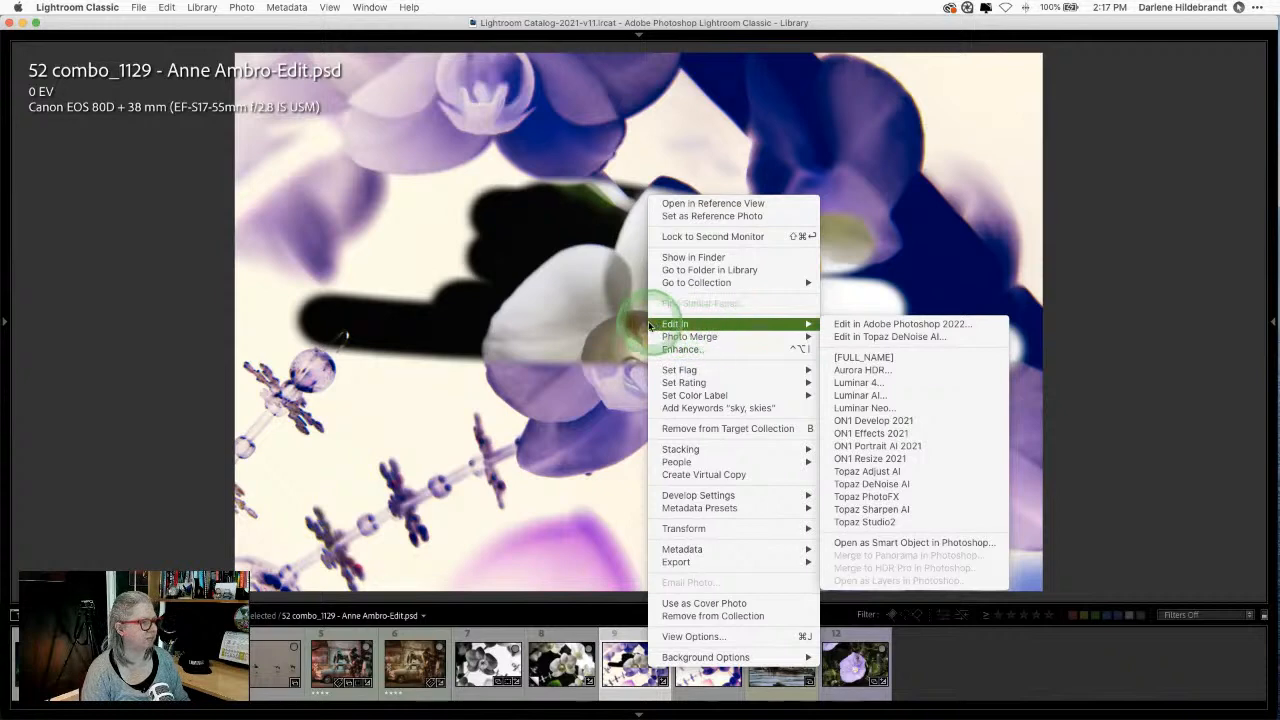
pyautogui.click(875, 330)
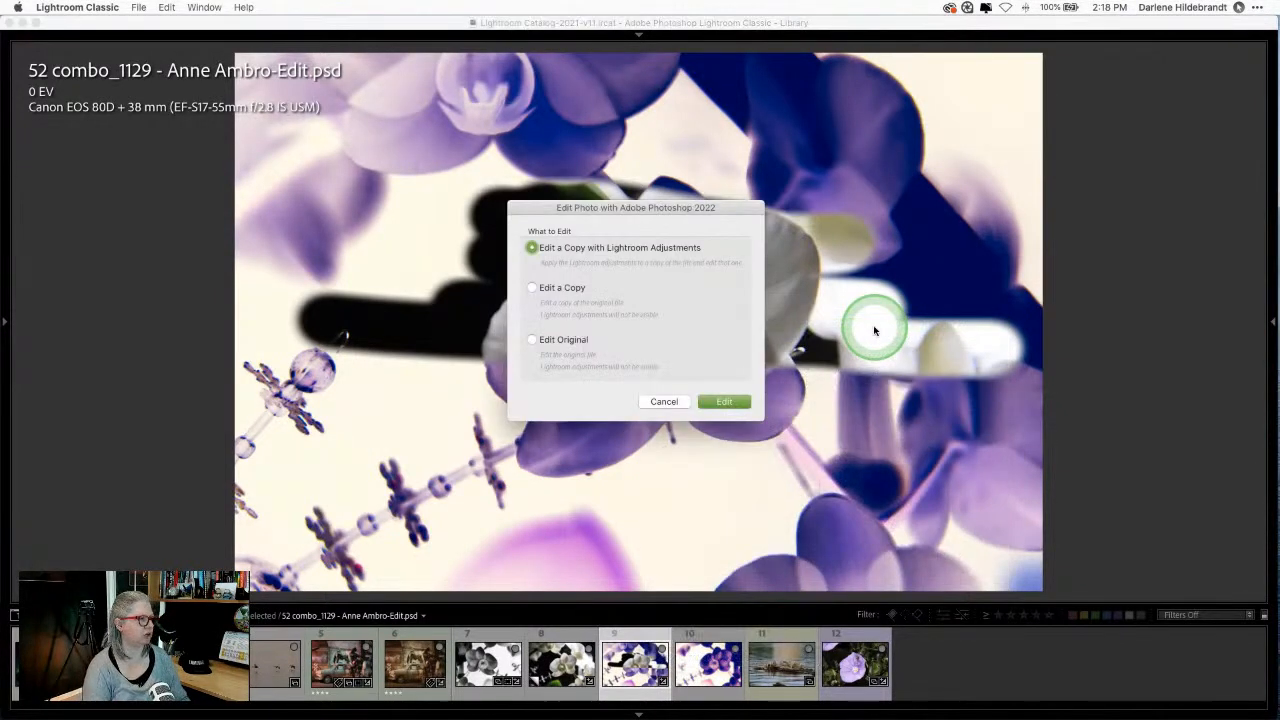
pyautogui.click(579, 341)
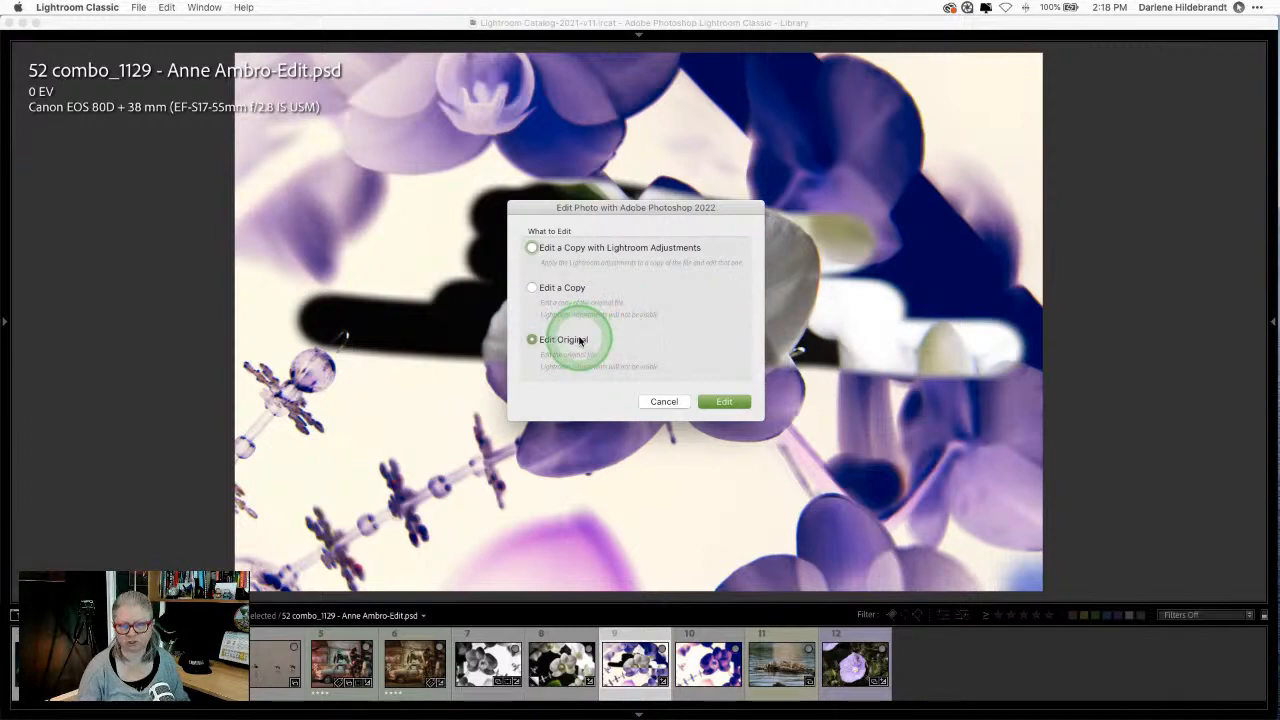
pyautogui.click(726, 401)
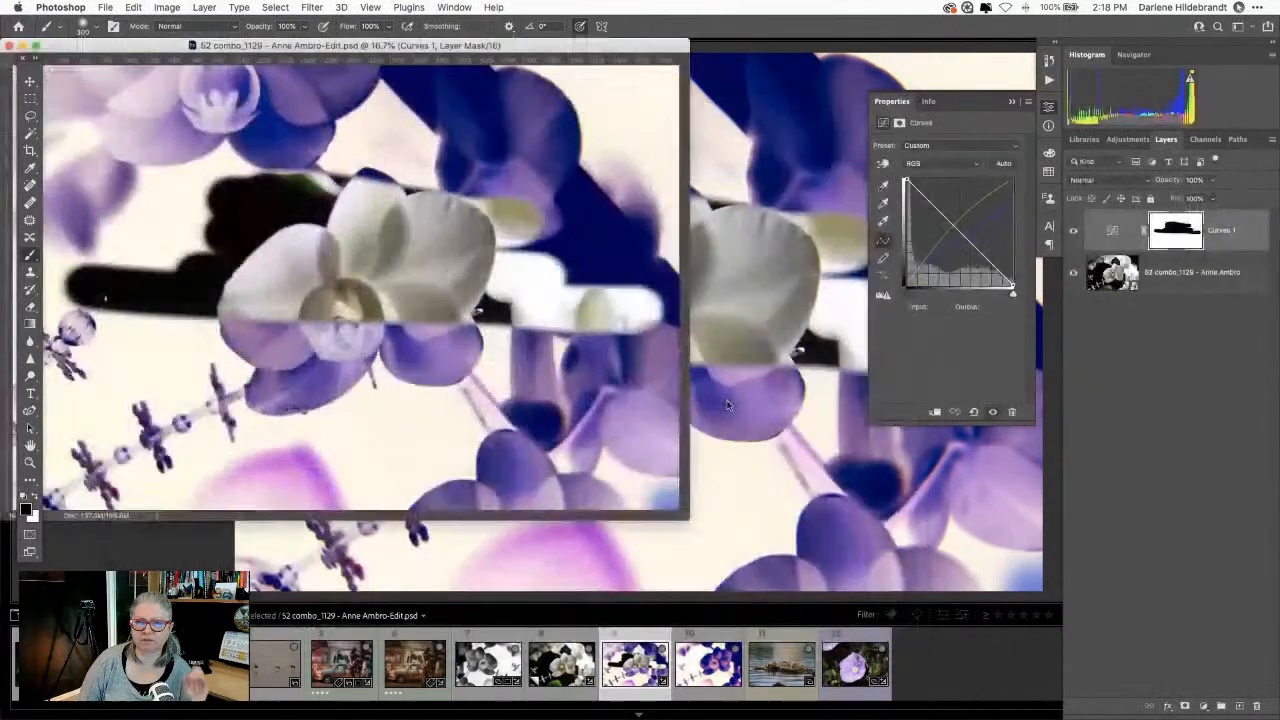
# Step: Show the orchid full-screen, hide Curves 1 to compare with the plain photo, then restore it
pyautogui.press('f')
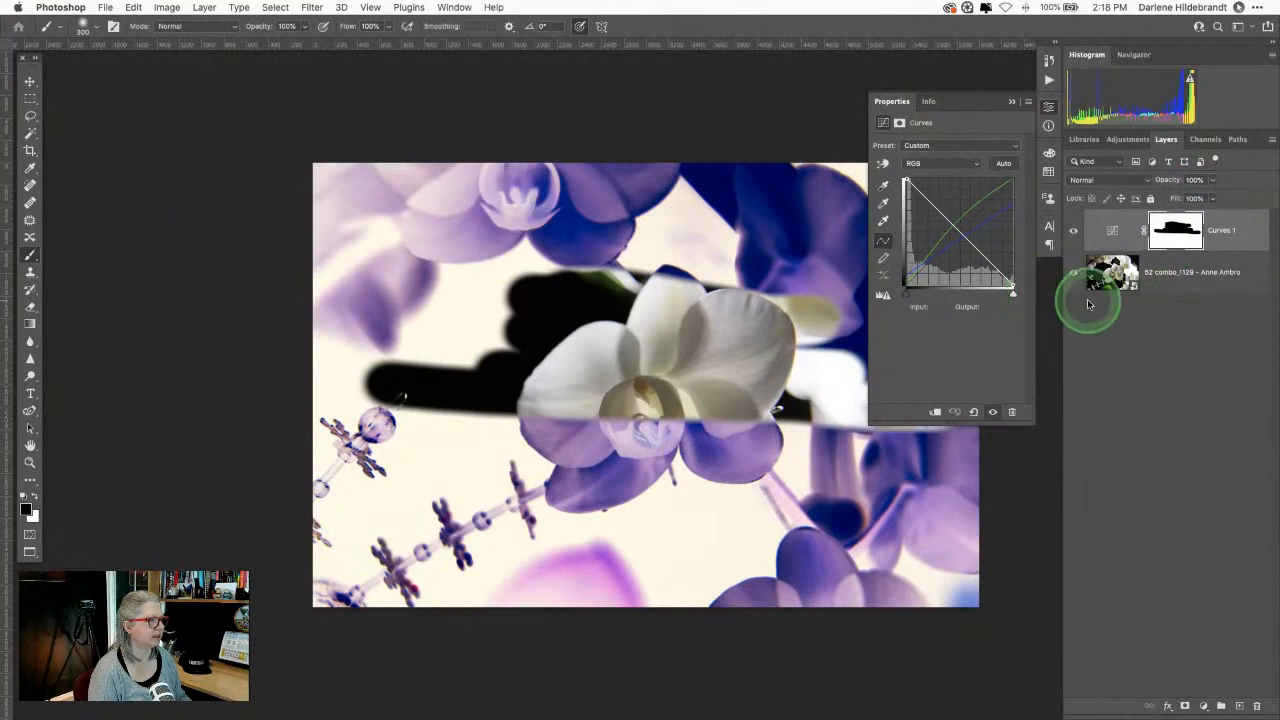
pyautogui.click(1075, 232)
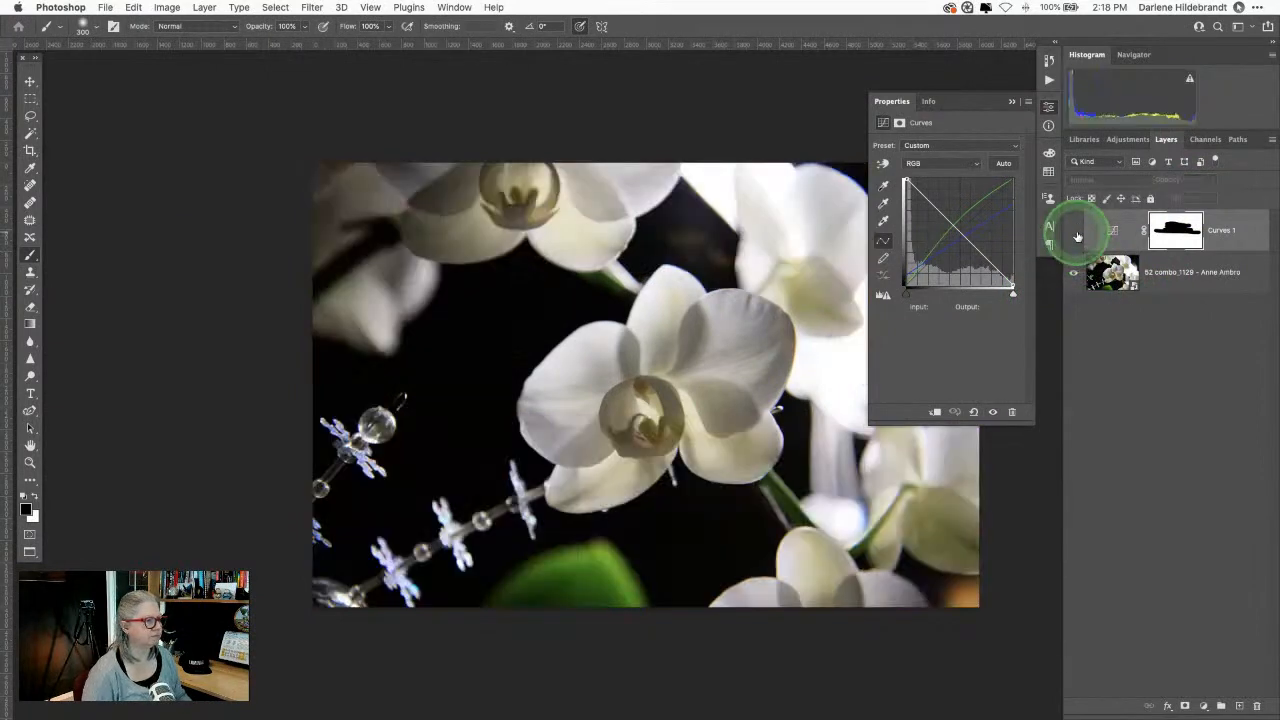
pyautogui.click(1012, 101)
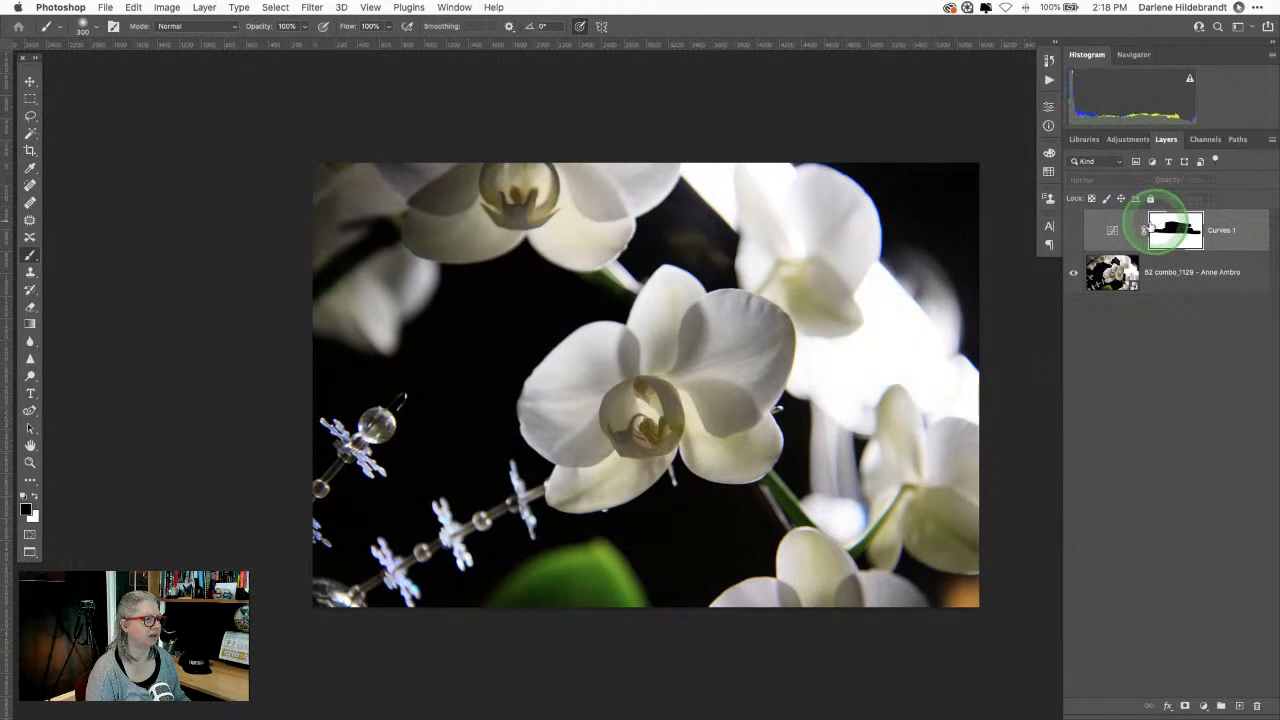
pyautogui.click(1074, 231)
pyautogui.rightClick(1178, 231)
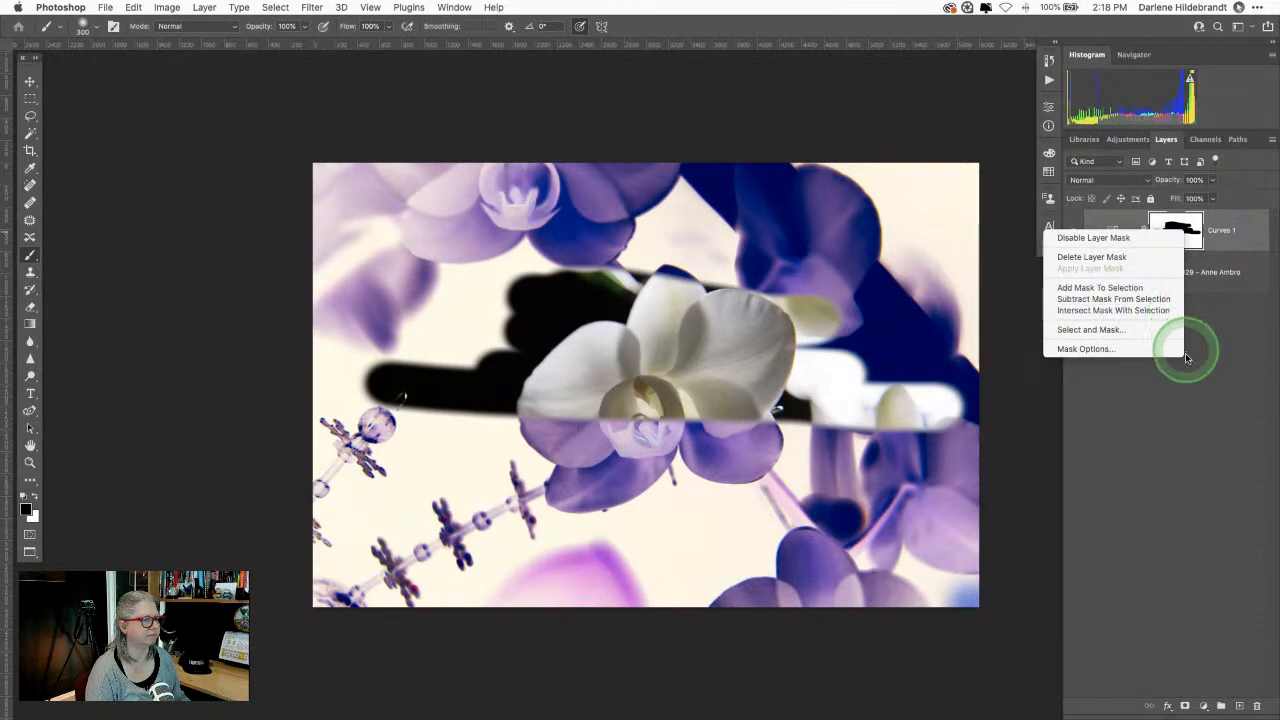
pyautogui.click(1211, 367)
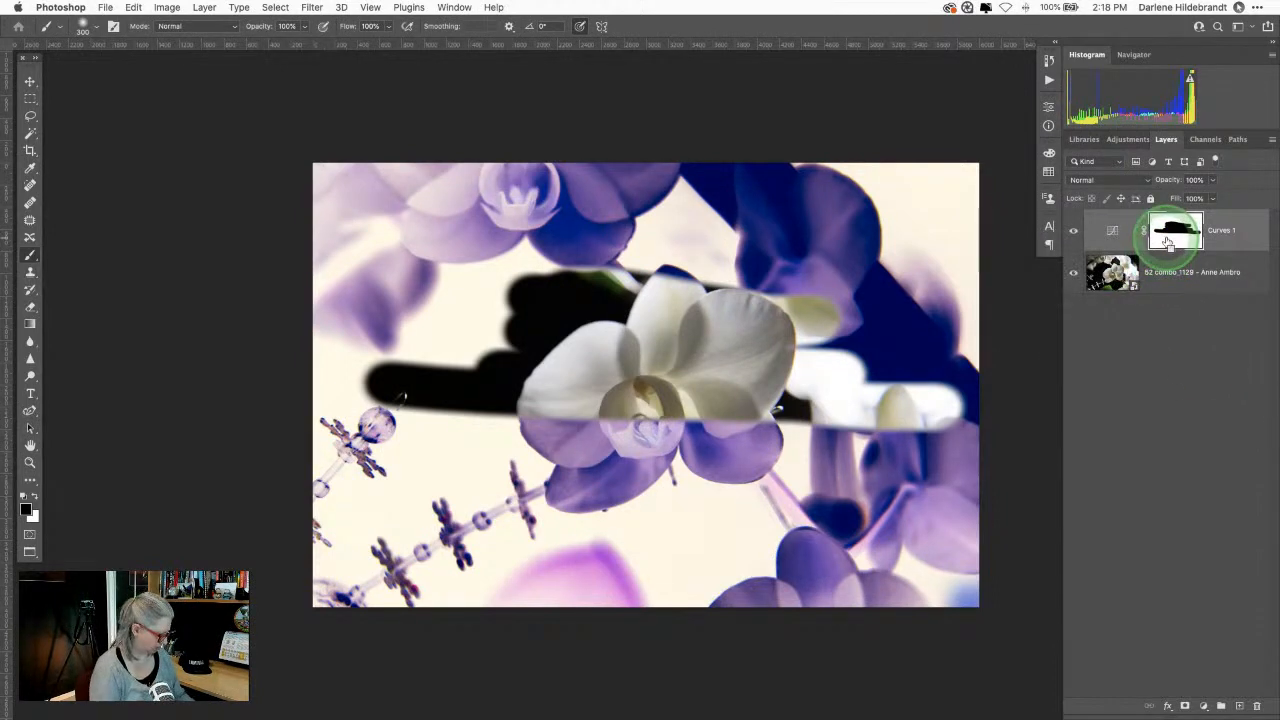
# Step: Fill the whole Curves 1 mask with white and deselect, then briefly check the Curves settings
pyautogui.press('super+a')
pyautogui.press('super+BackSpace')
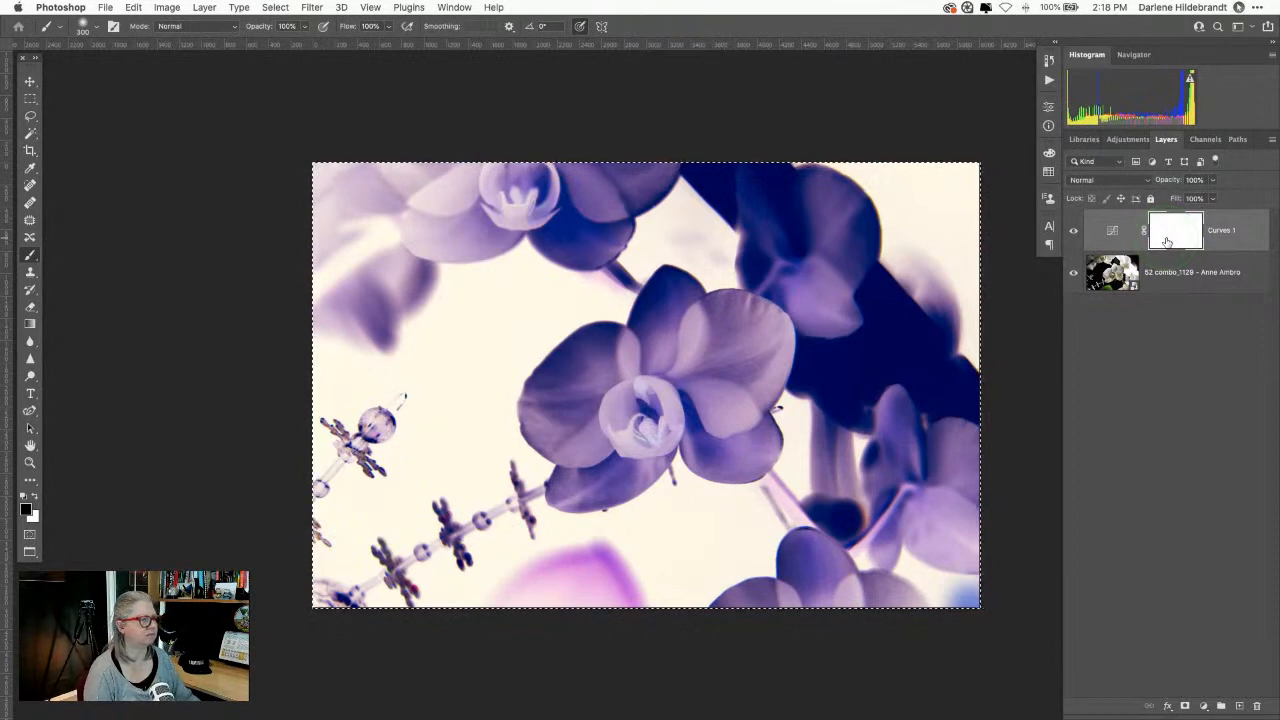
pyautogui.press('super+d')
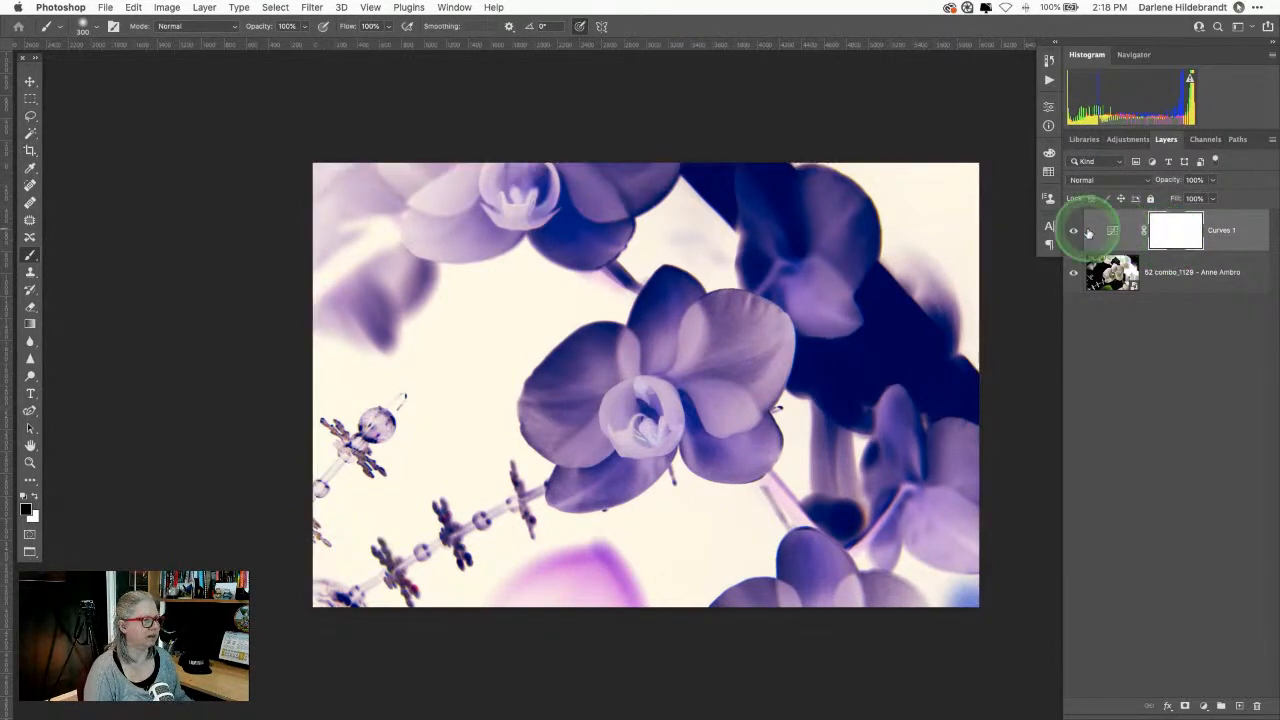
pyautogui.doubleClick(1089, 232)
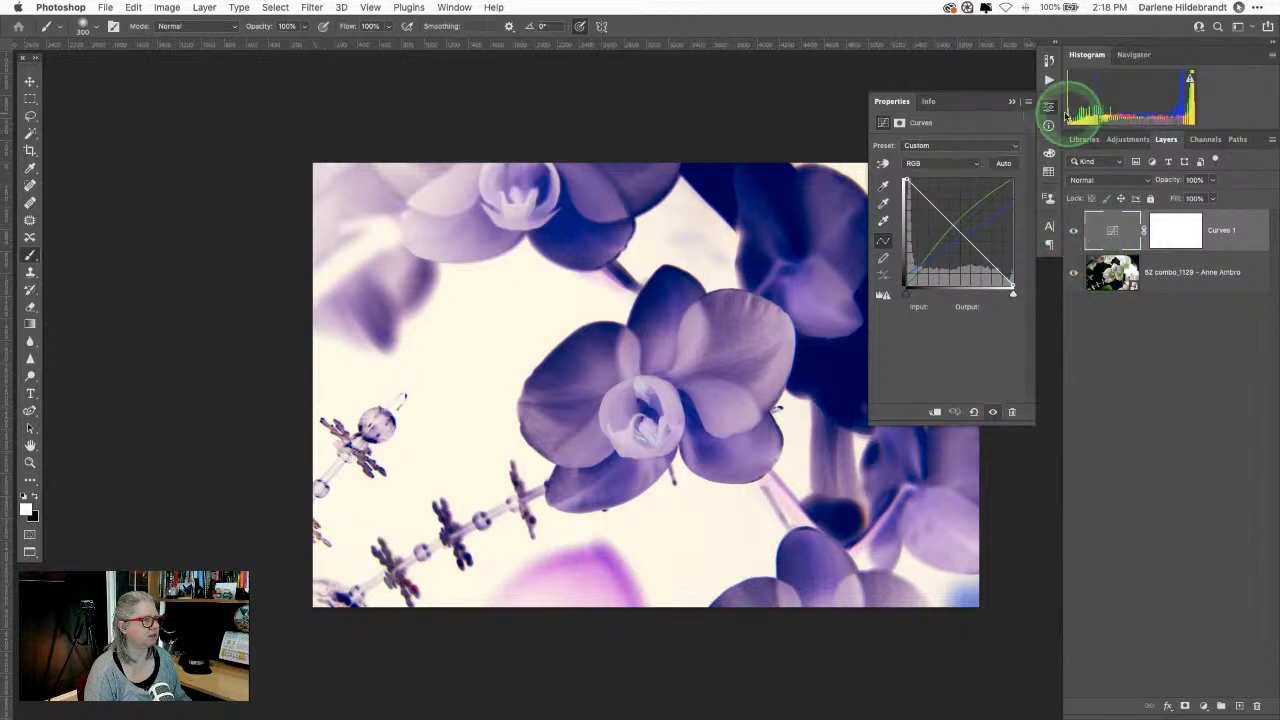
pyautogui.click(1012, 102)
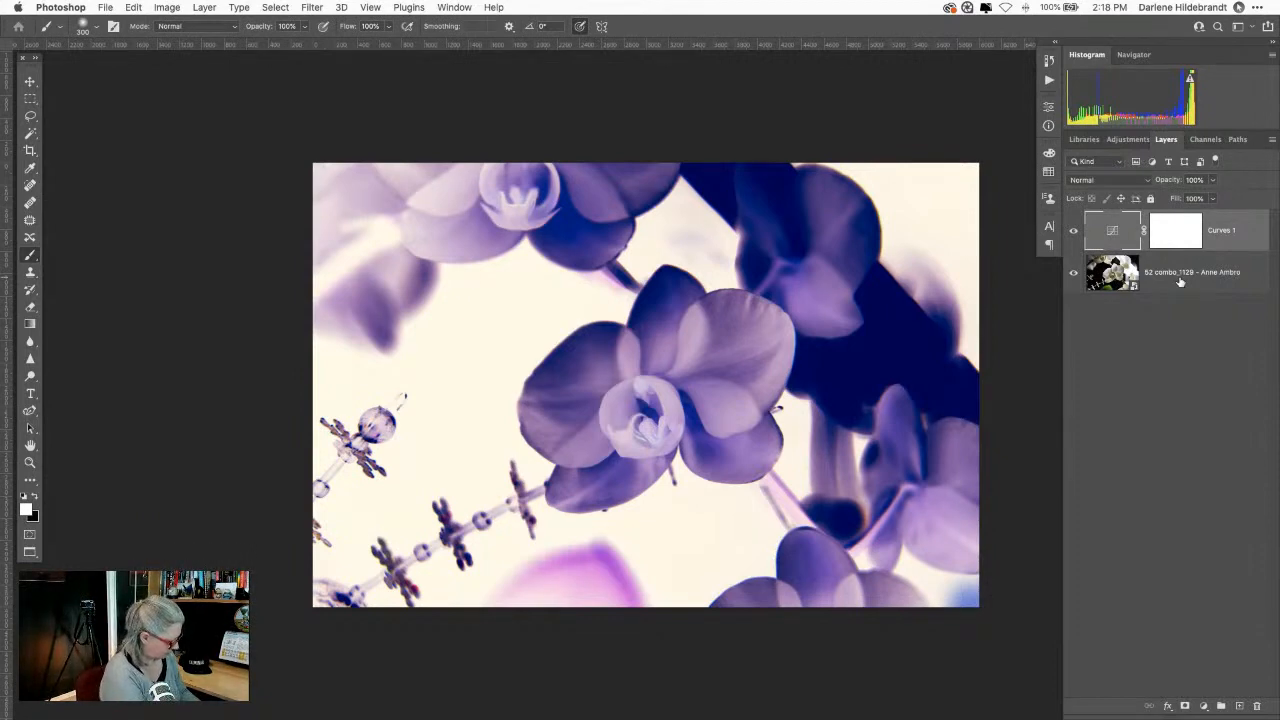
# Step: Try a merged stamp layer, undo it, and look through the menus for the merge command
pyautogui.press('super+alt+shift+e')
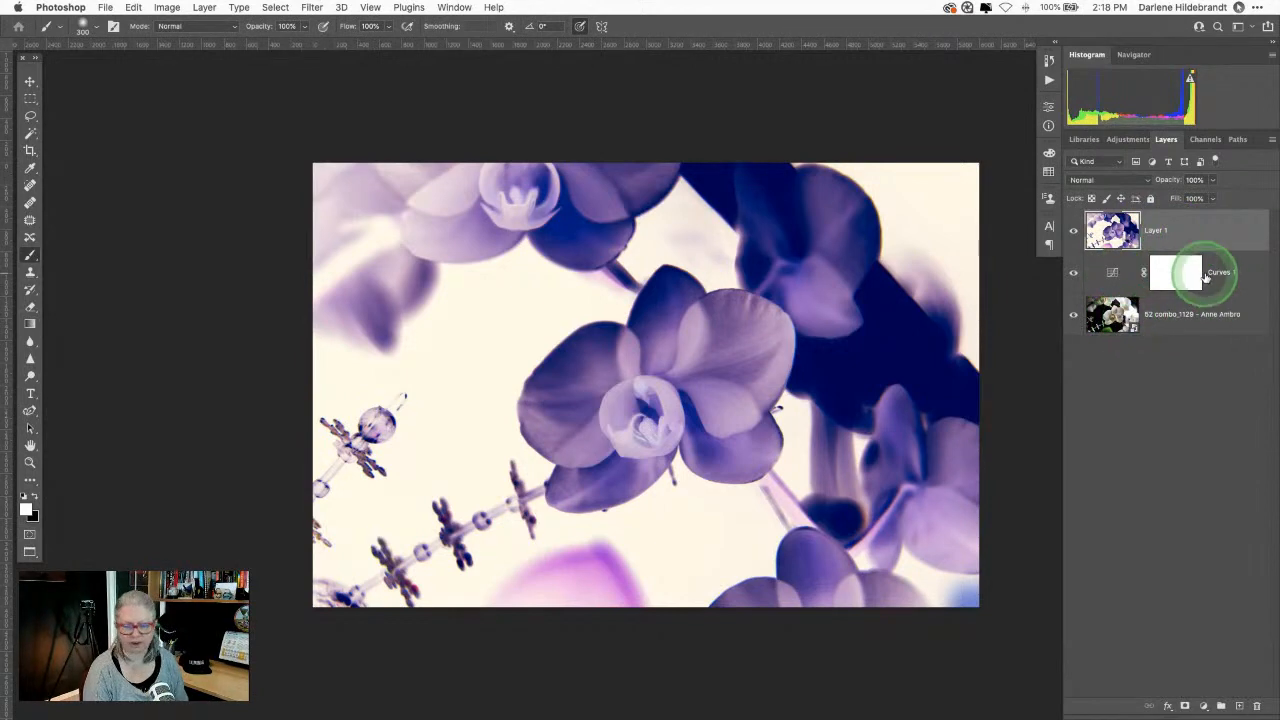
pyautogui.press('super+z')
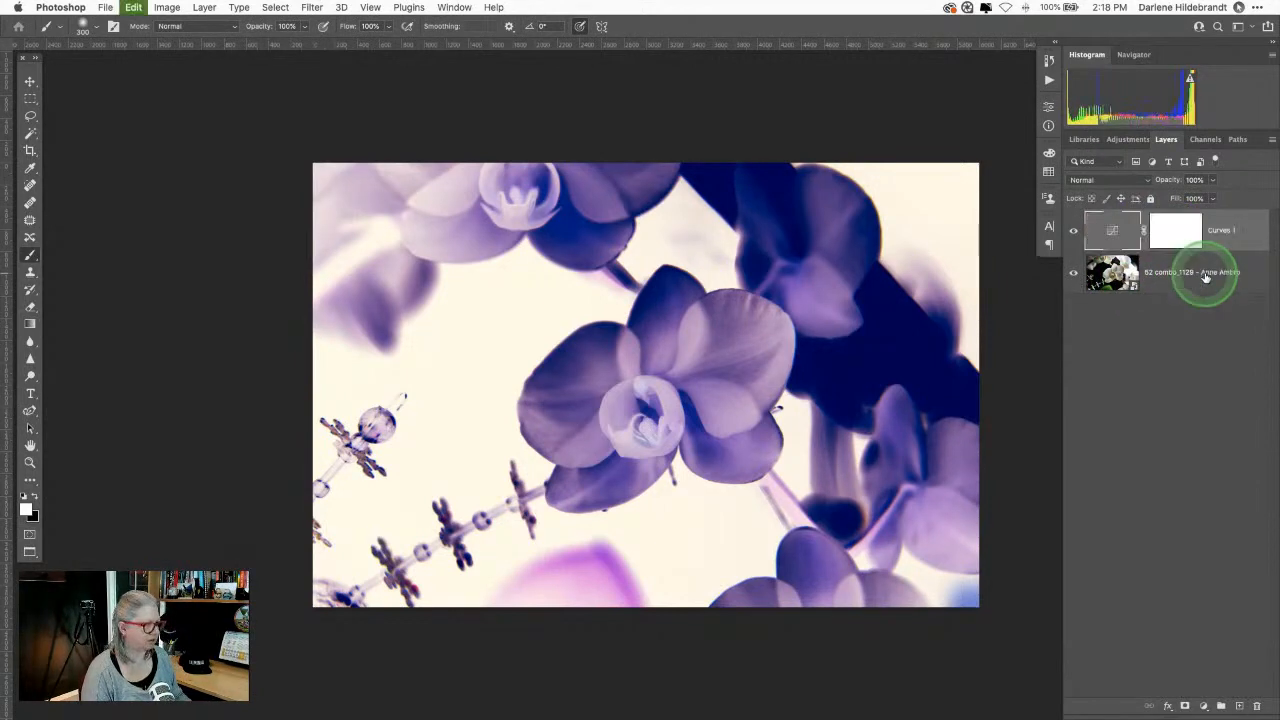
pyautogui.click(133, 7)
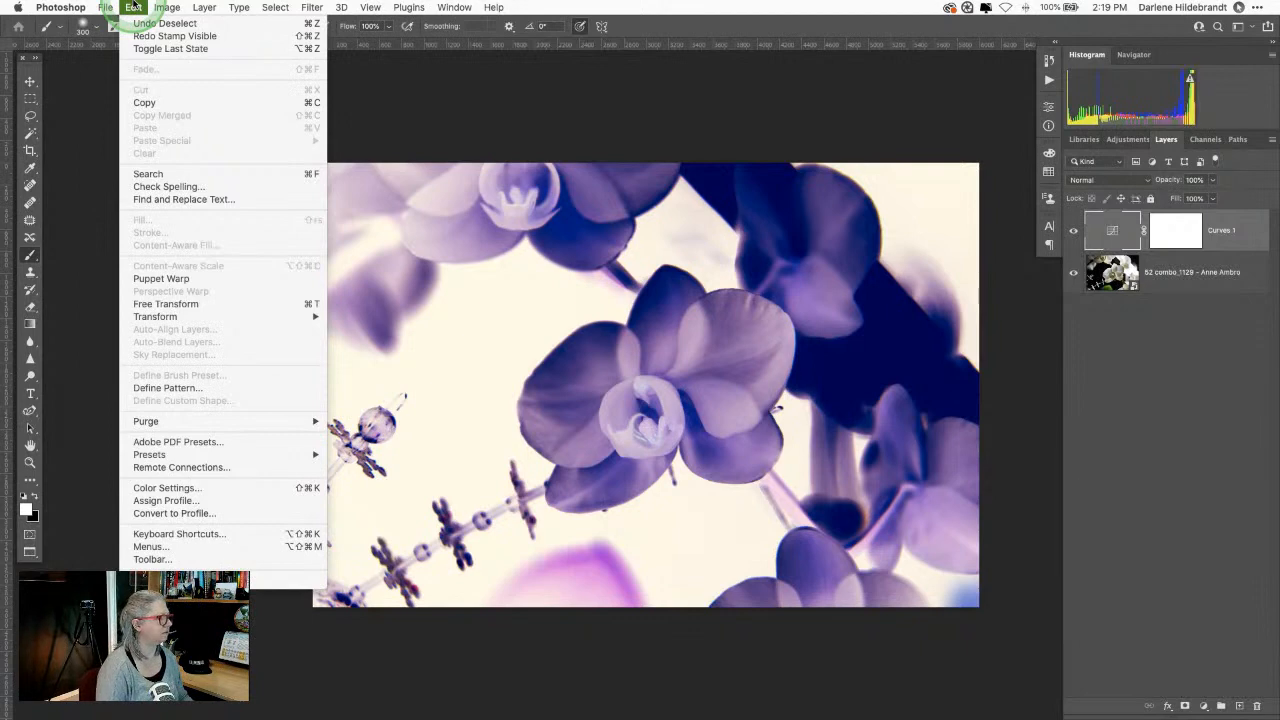
pyautogui.moveTo(163, 7)
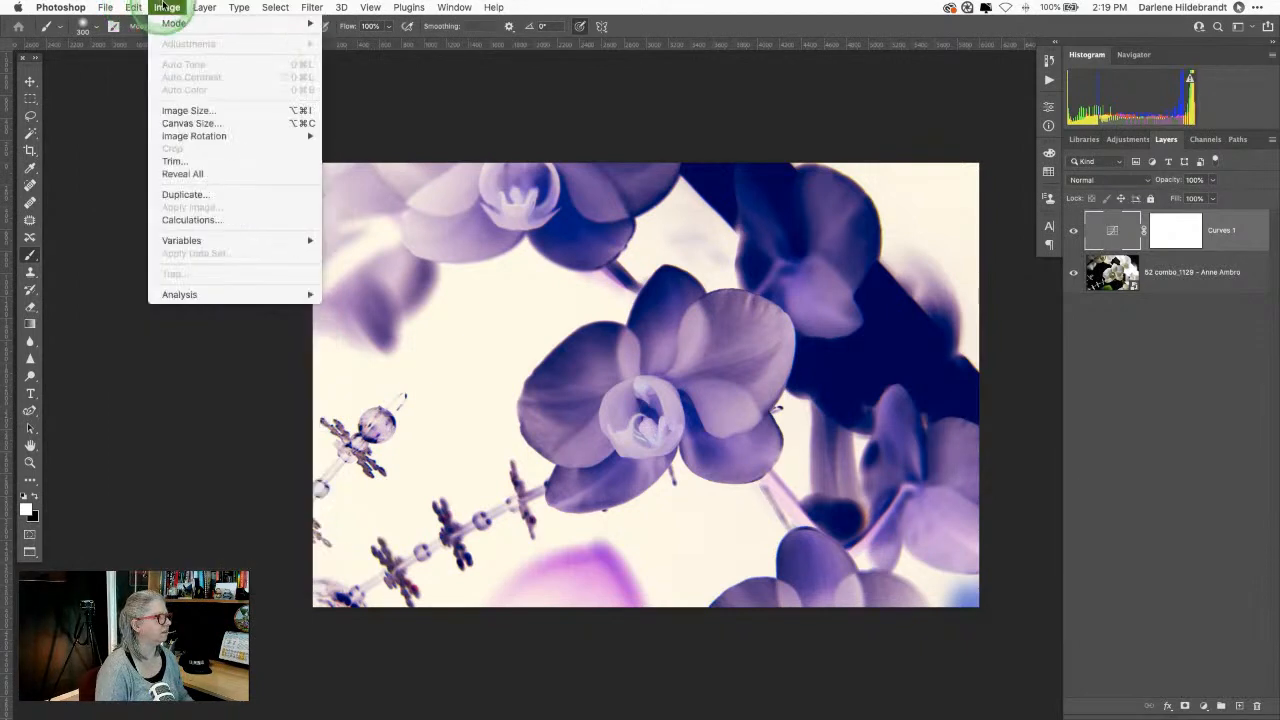
pyautogui.moveTo(210, 7)
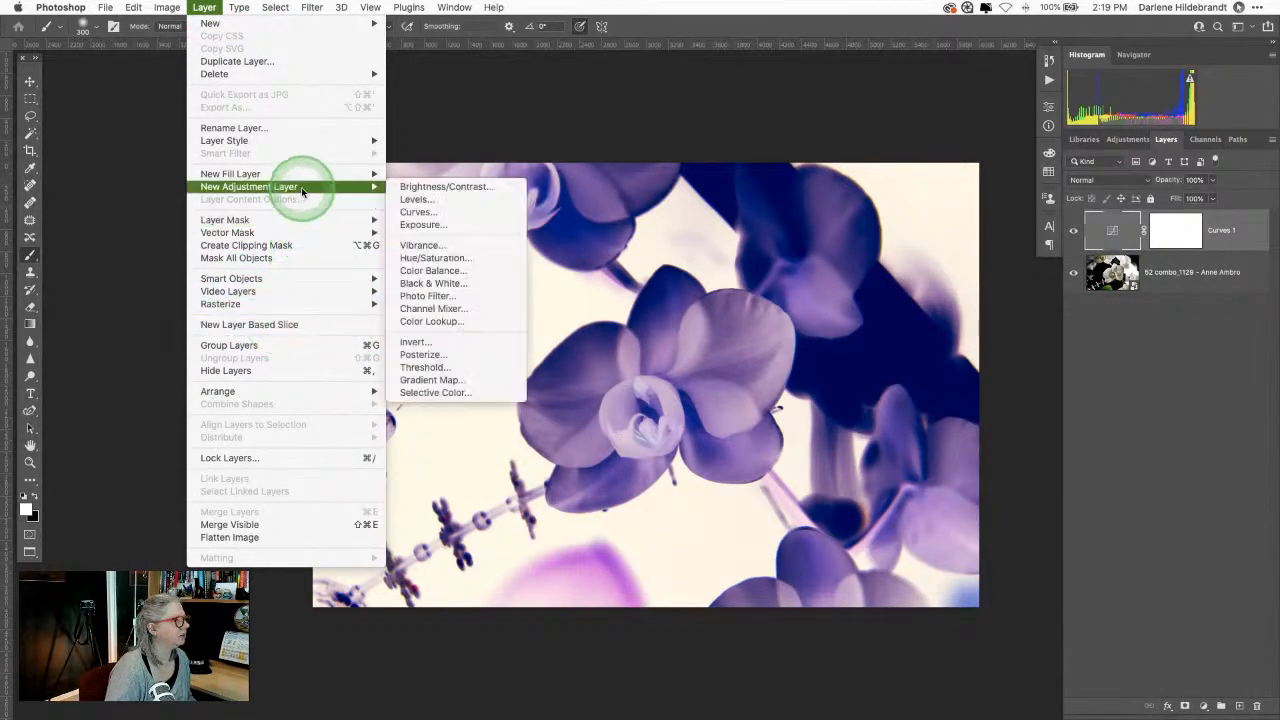
pyautogui.moveTo(302, 180)
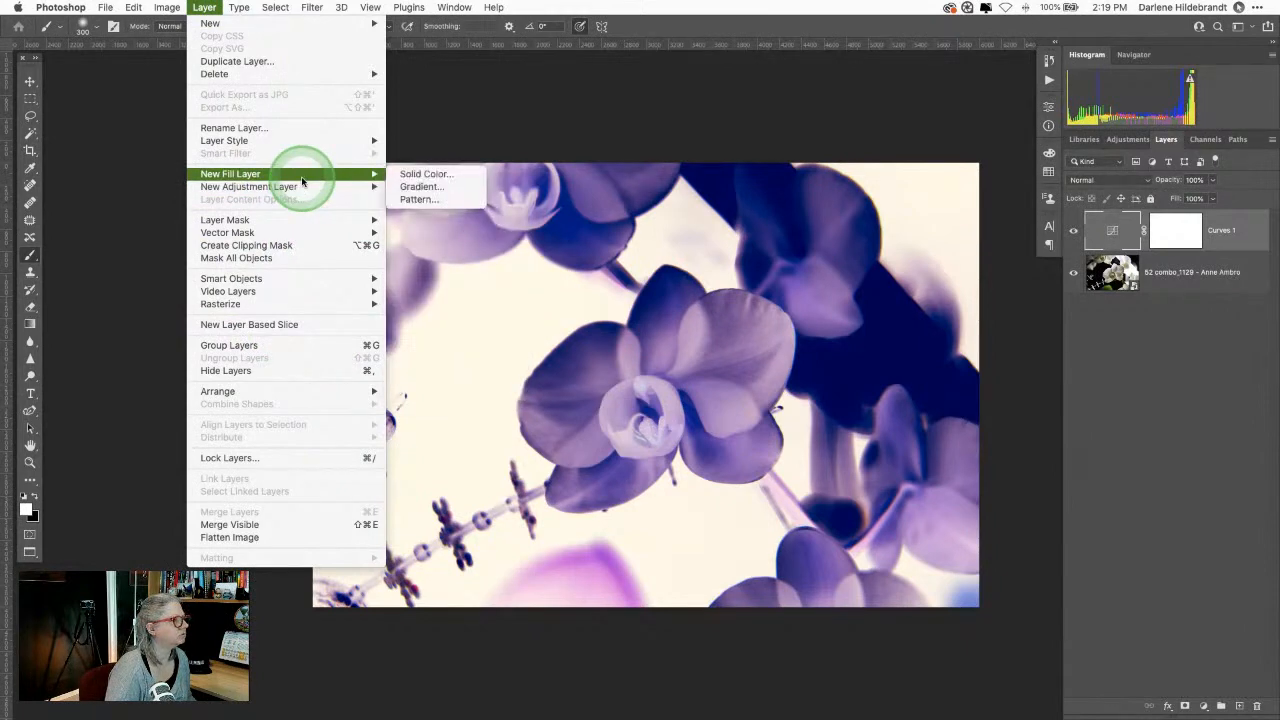
pyautogui.click(874, 126)
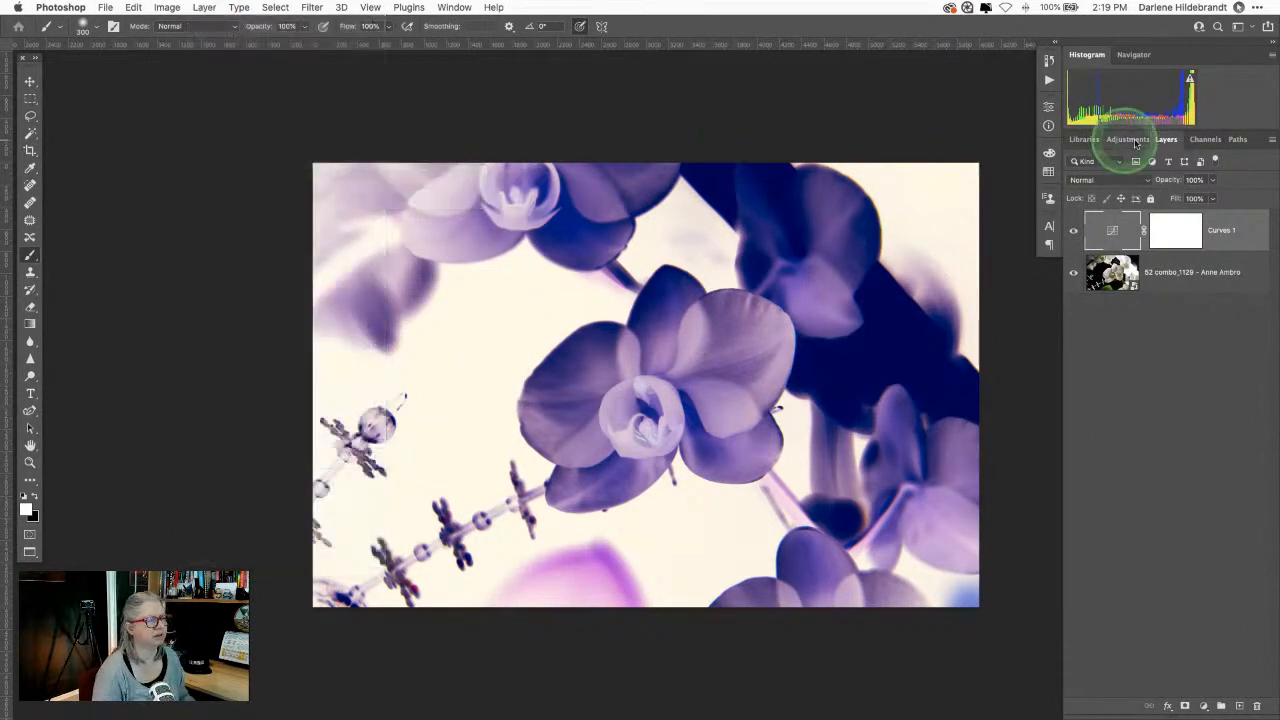
pyautogui.click(1273, 141)
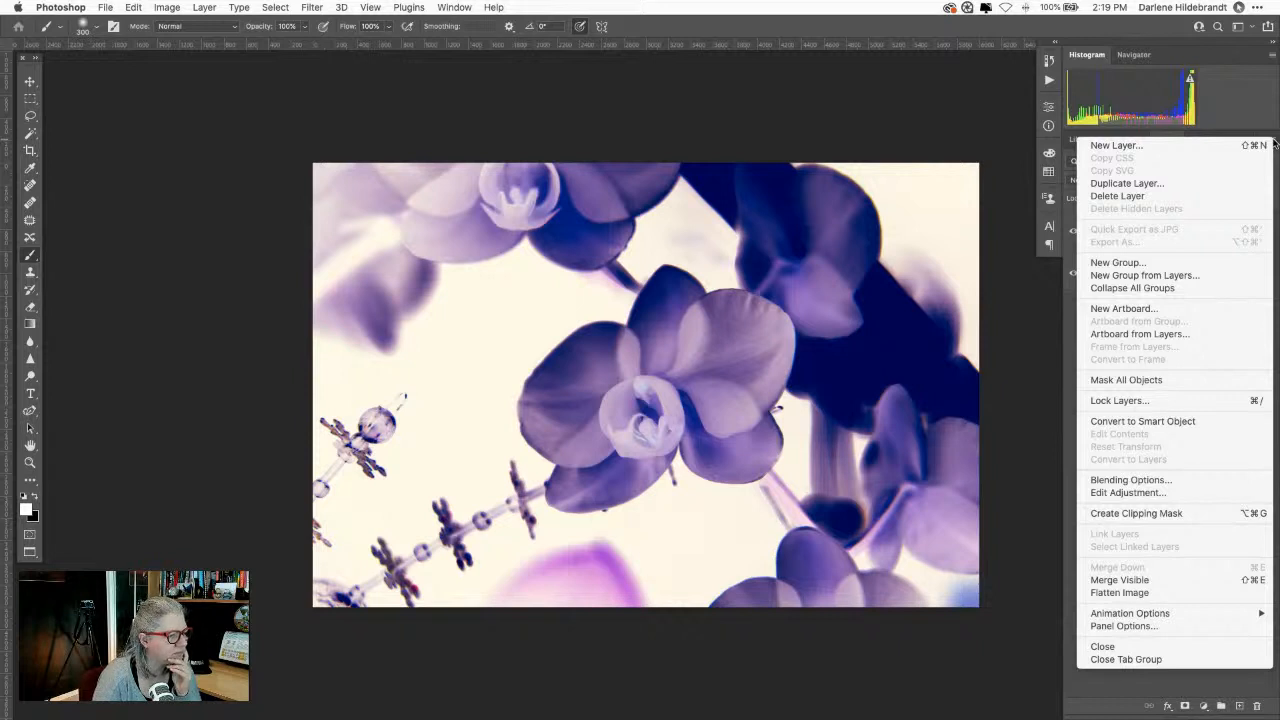
pyautogui.click(962, 82)
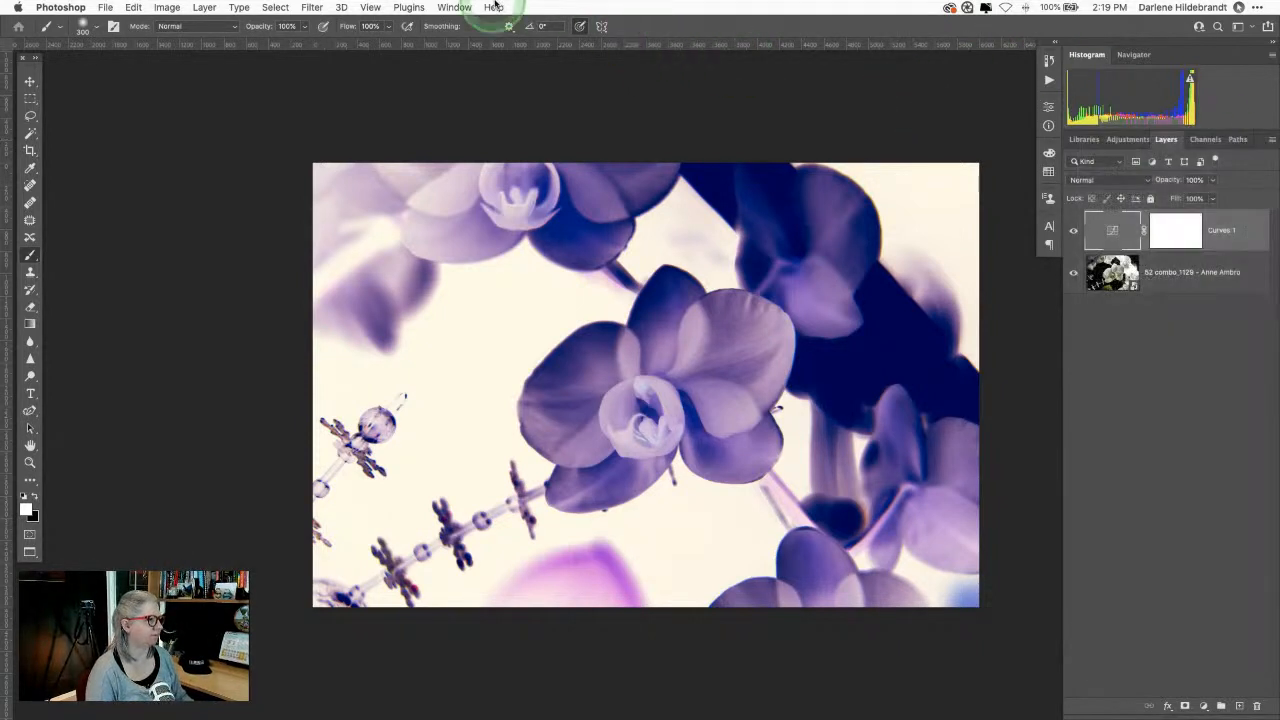
# Step: Search Help for 'stamp', then stamp all visible layers into a new Layer 1
pyautogui.click(492, 7)
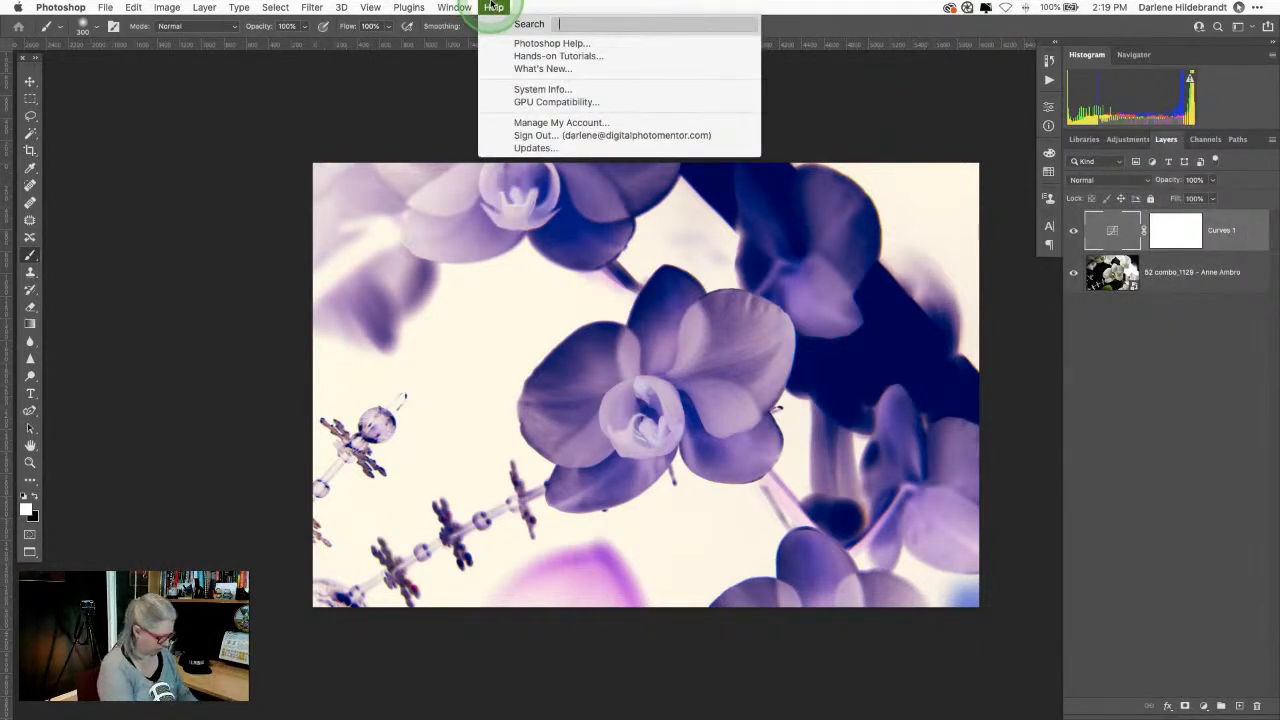
pyautogui.write('stamp')
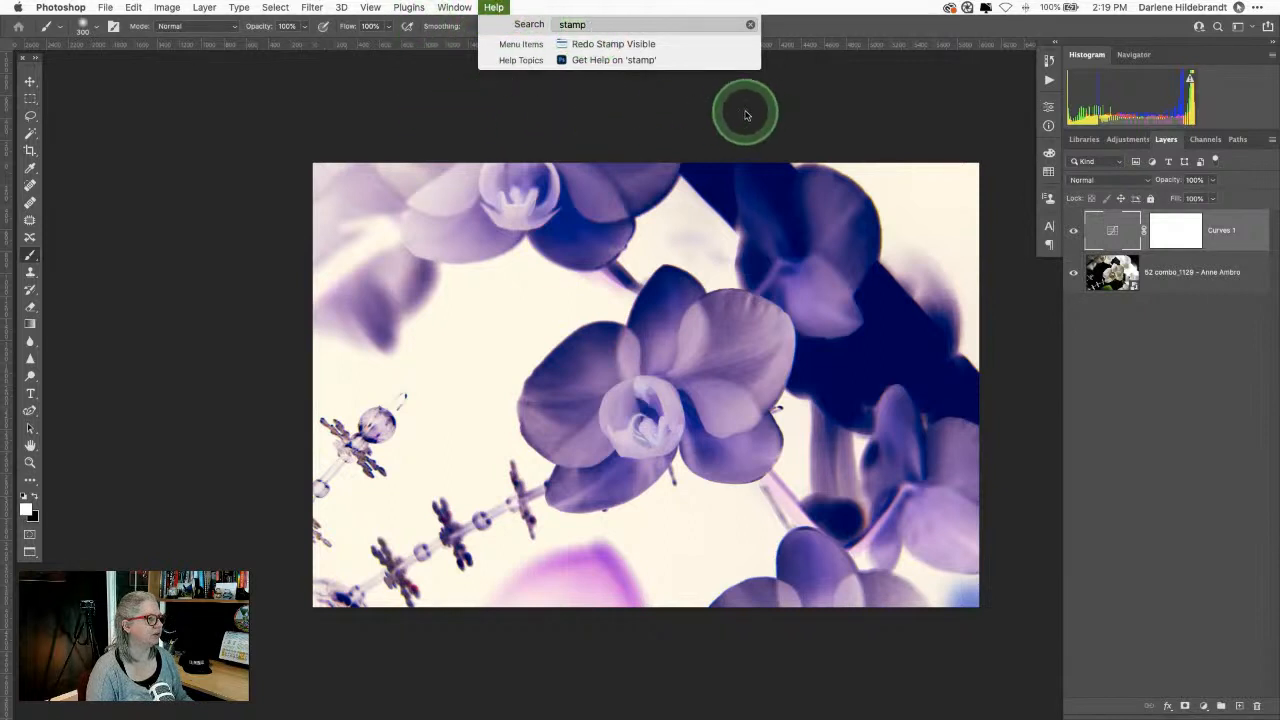
pyautogui.click(790, 109)
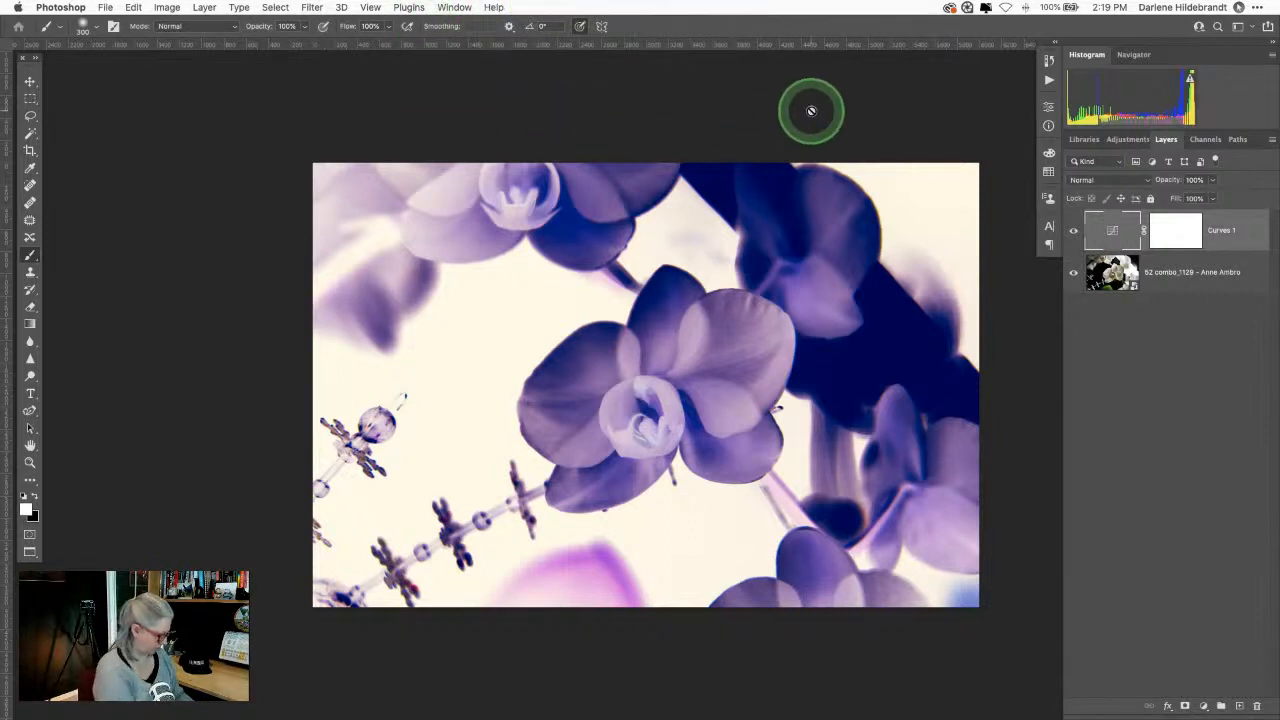
pyautogui.press('alt+shift+super+e')
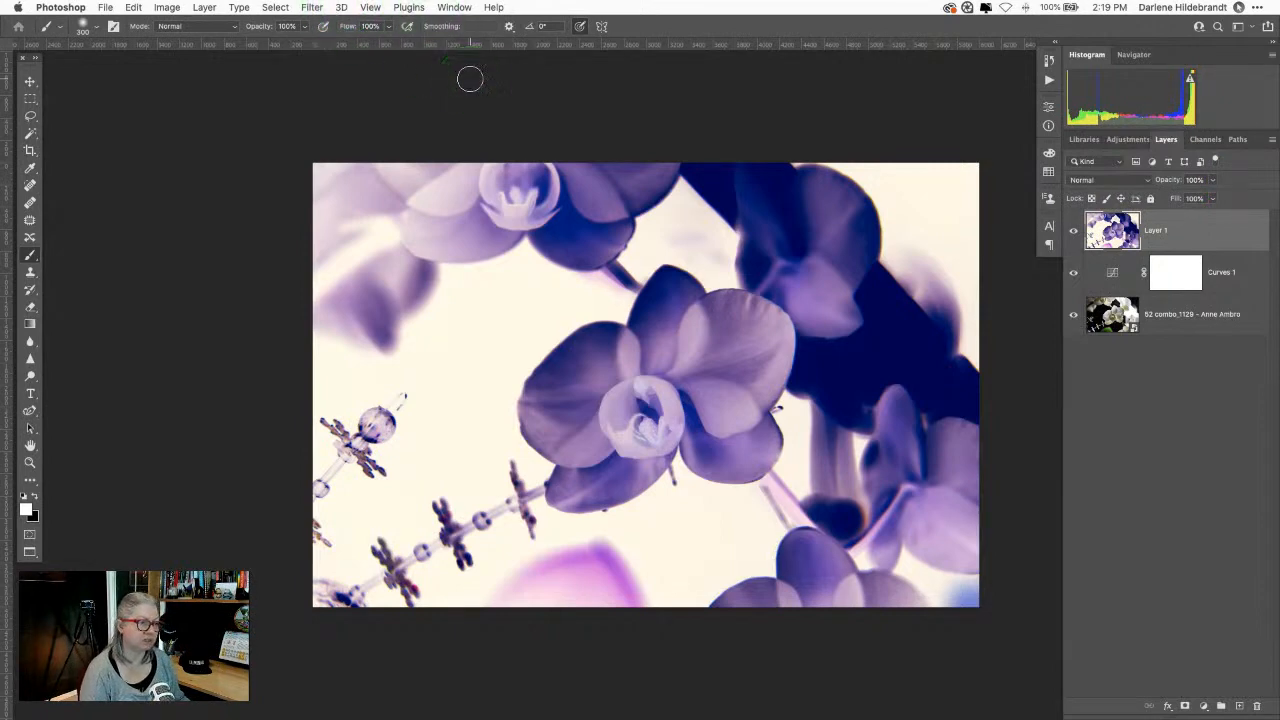
# Step: Convert merged Layer 1 into a smart object, redoing it after one undo, then open Filter
pyautogui.rightClick(1190, 232)
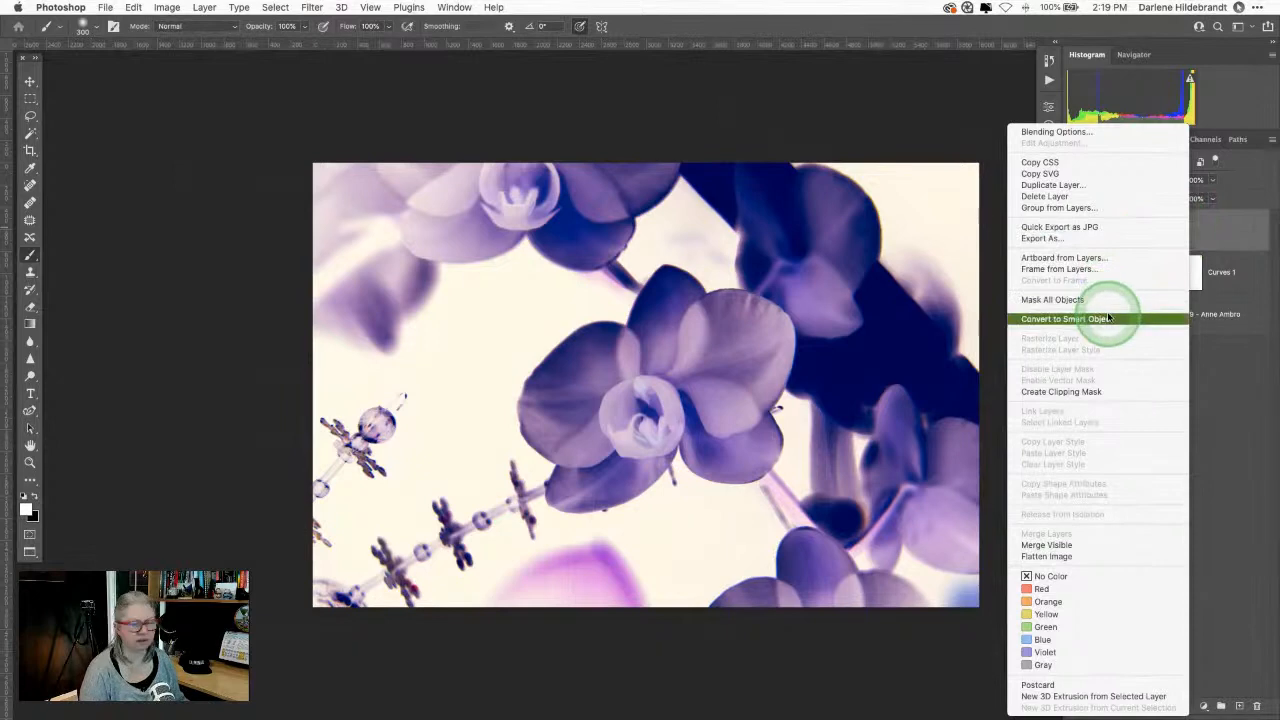
pyautogui.click(1140, 318)
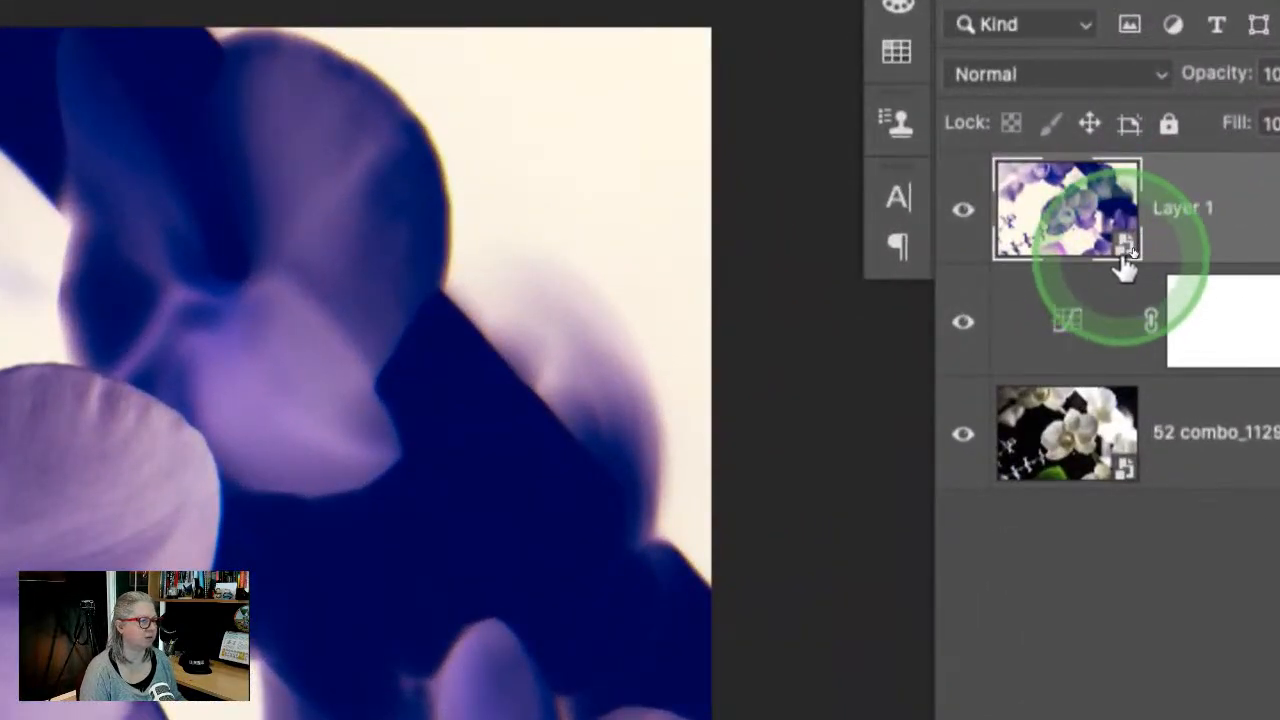
pyautogui.press('super+z')
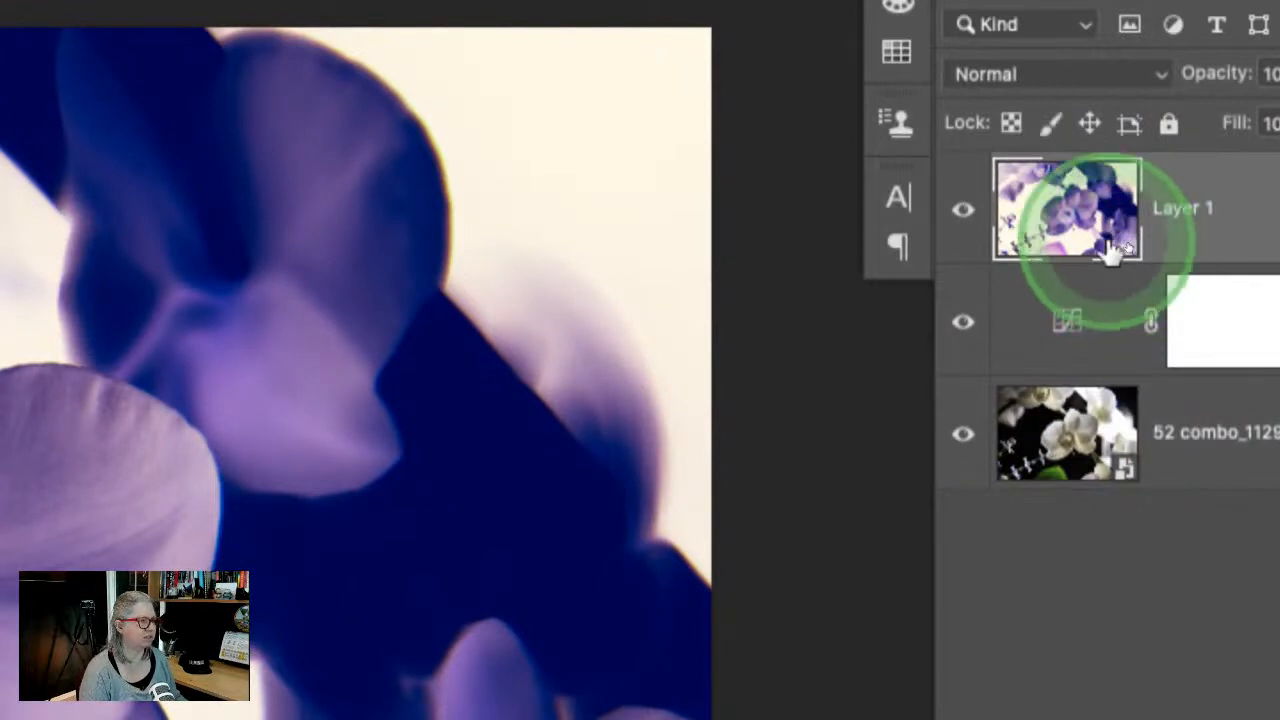
pyautogui.moveTo(1122, 255)
pyautogui.mouseDown()
pyautogui.moveTo(1133, 285)
pyautogui.moveTo(1146, 257)
pyautogui.mouseUp()
pyautogui.rightClick(1146, 257)
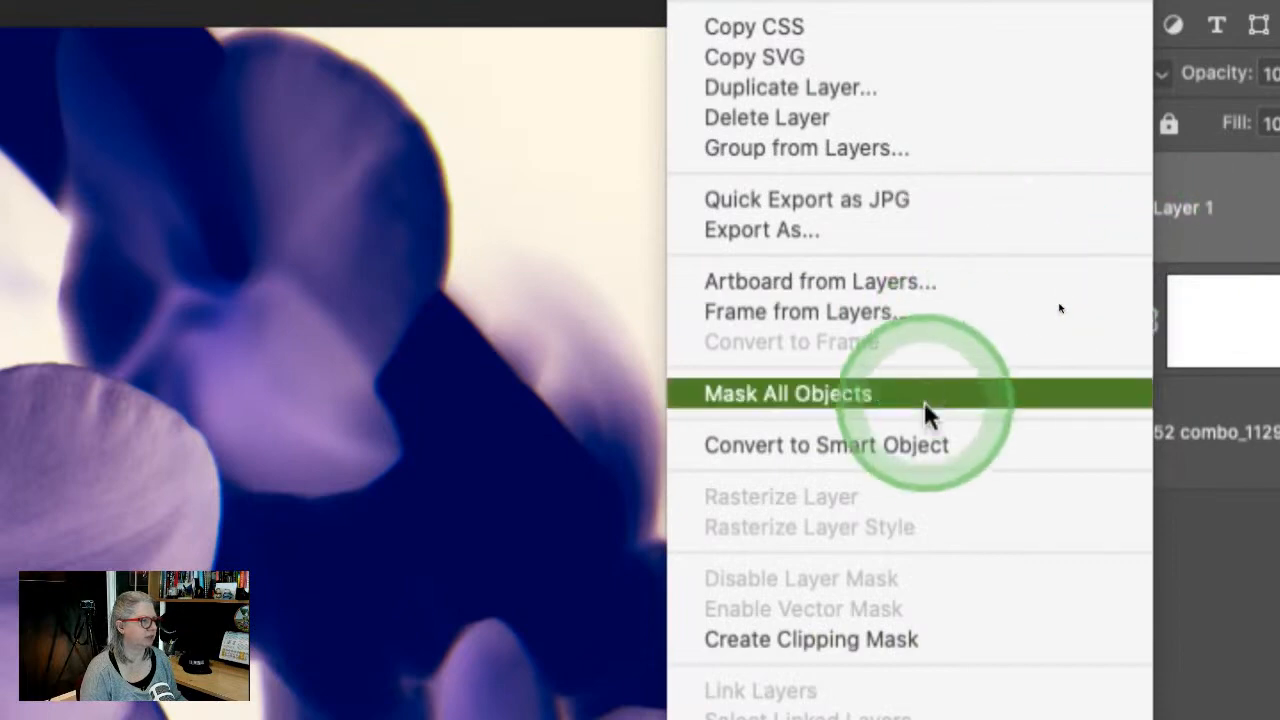
pyautogui.click(930, 447)
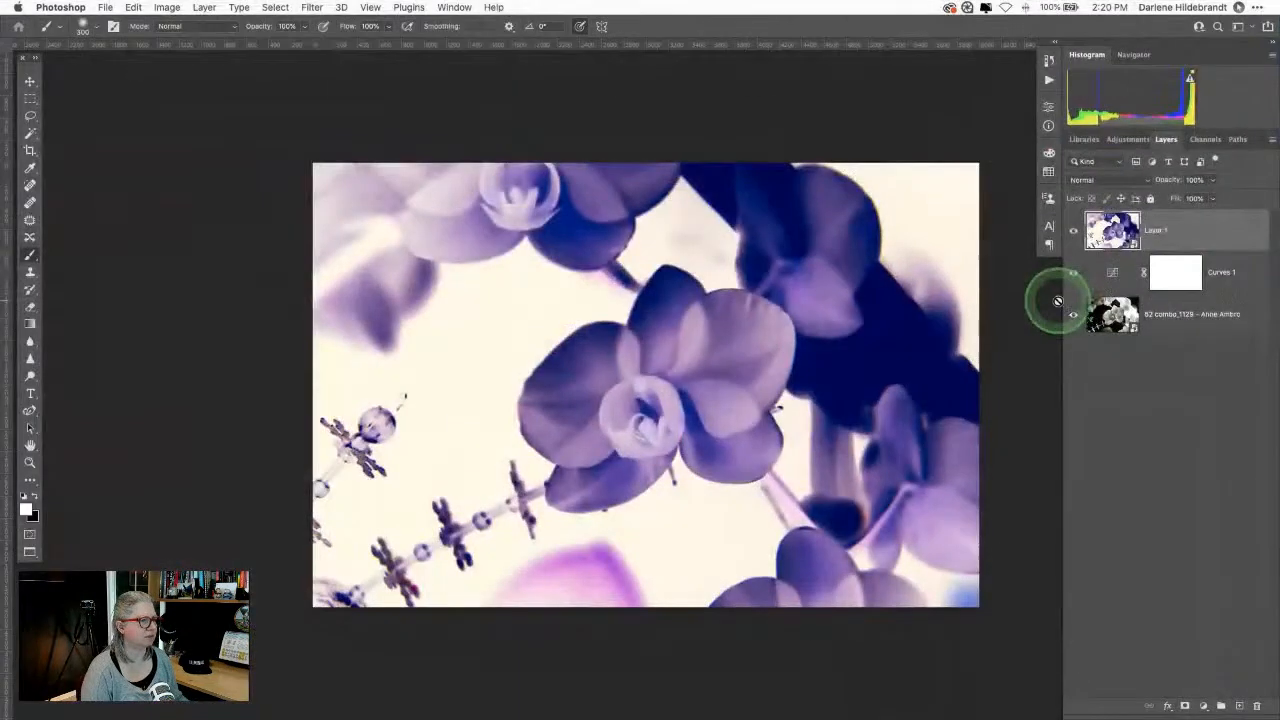
pyautogui.click(313, 7)
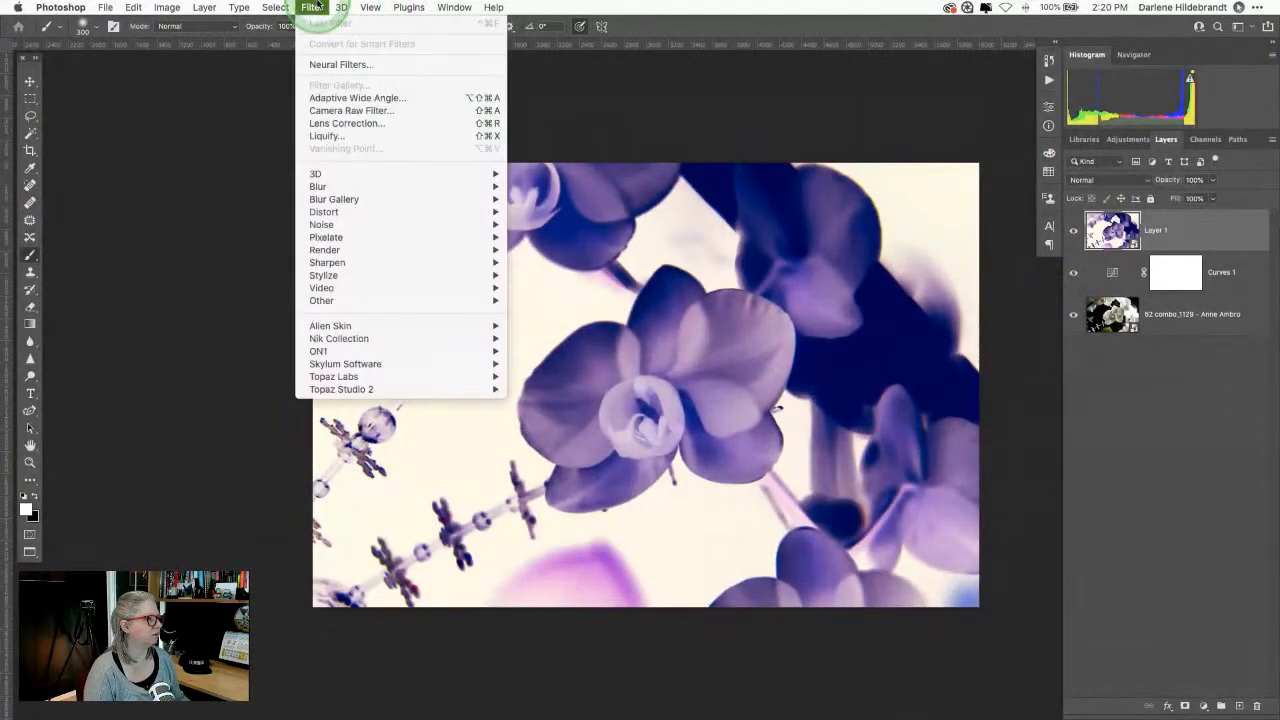
# Step: Run Filter > Skylum Software > Luminar AI on the orchid smart object and let it load
pyautogui.moveTo(350, 364)
pyautogui.click(545, 377)
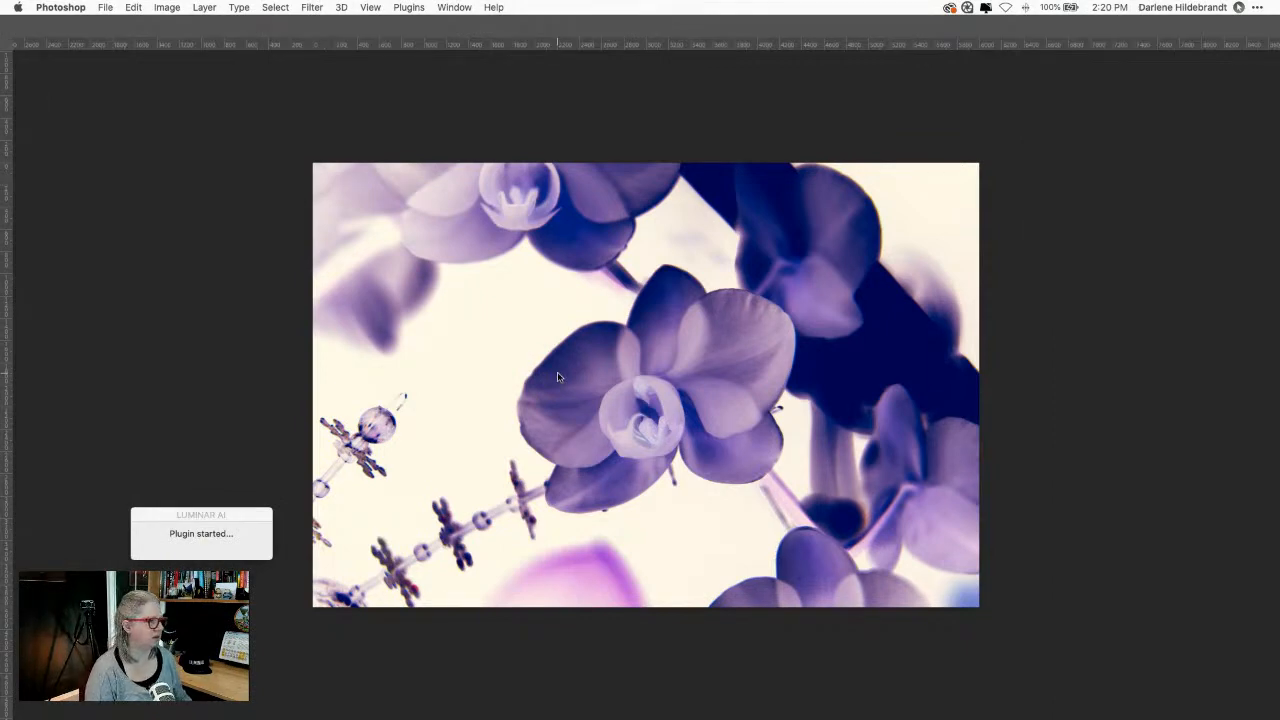
pyautogui.click(812, 340)
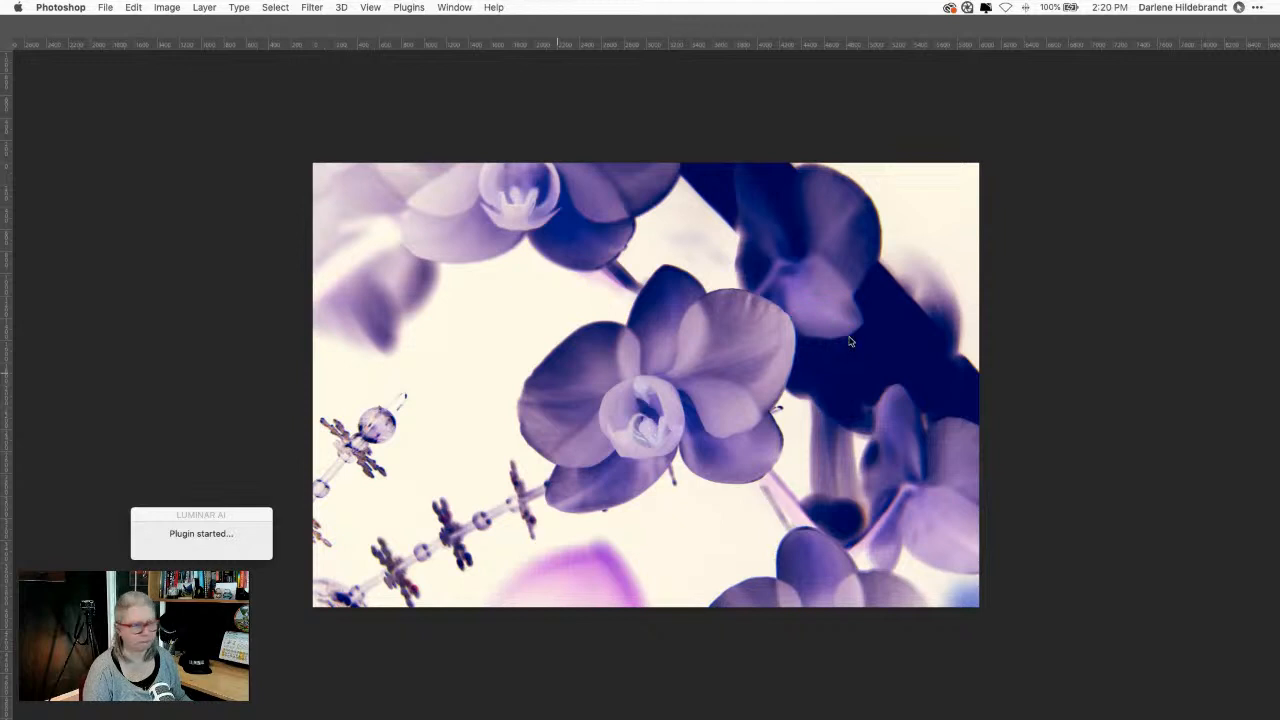
pyautogui.click(846, 343)
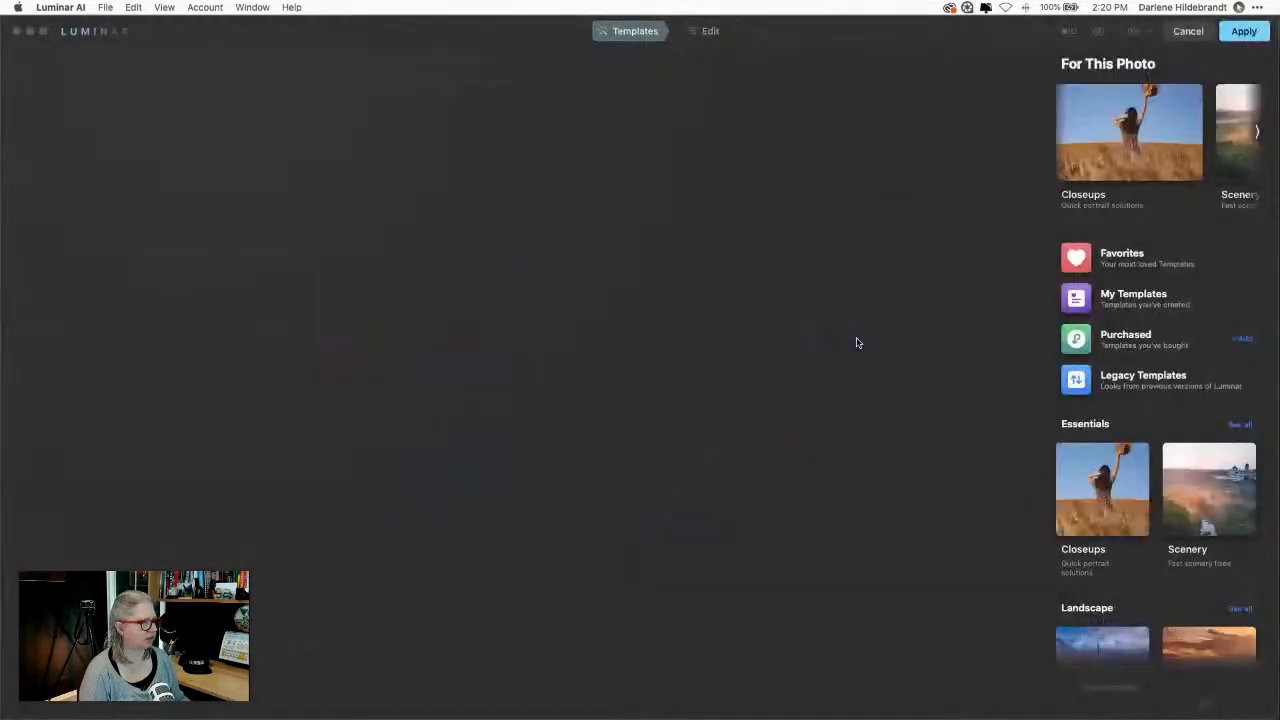
# Step: In Luminar AI's Edit tools, set the Glow type to Glow with Amount 54
pyautogui.click(857, 341)
pyautogui.click(786, 63)
pyautogui.click(709, 31)
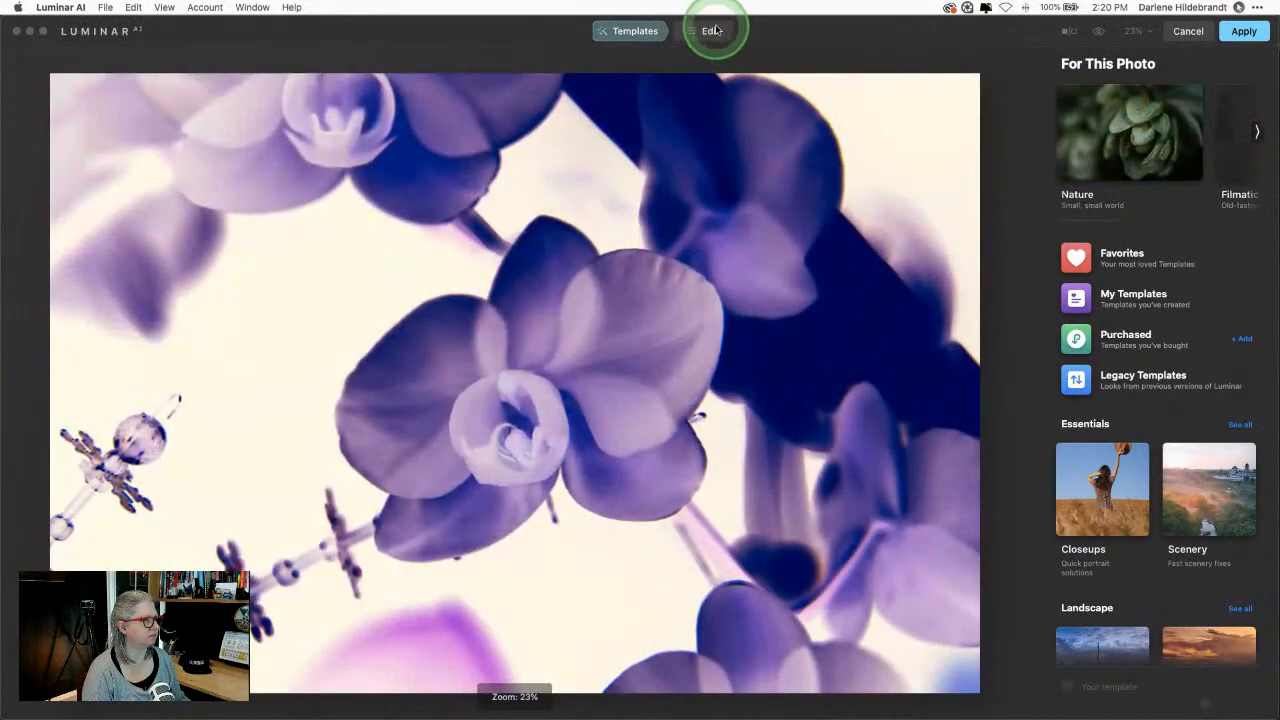
pyautogui.scroll(-10, 1094, 433)
pyautogui.scroll(2, 1100, 300)
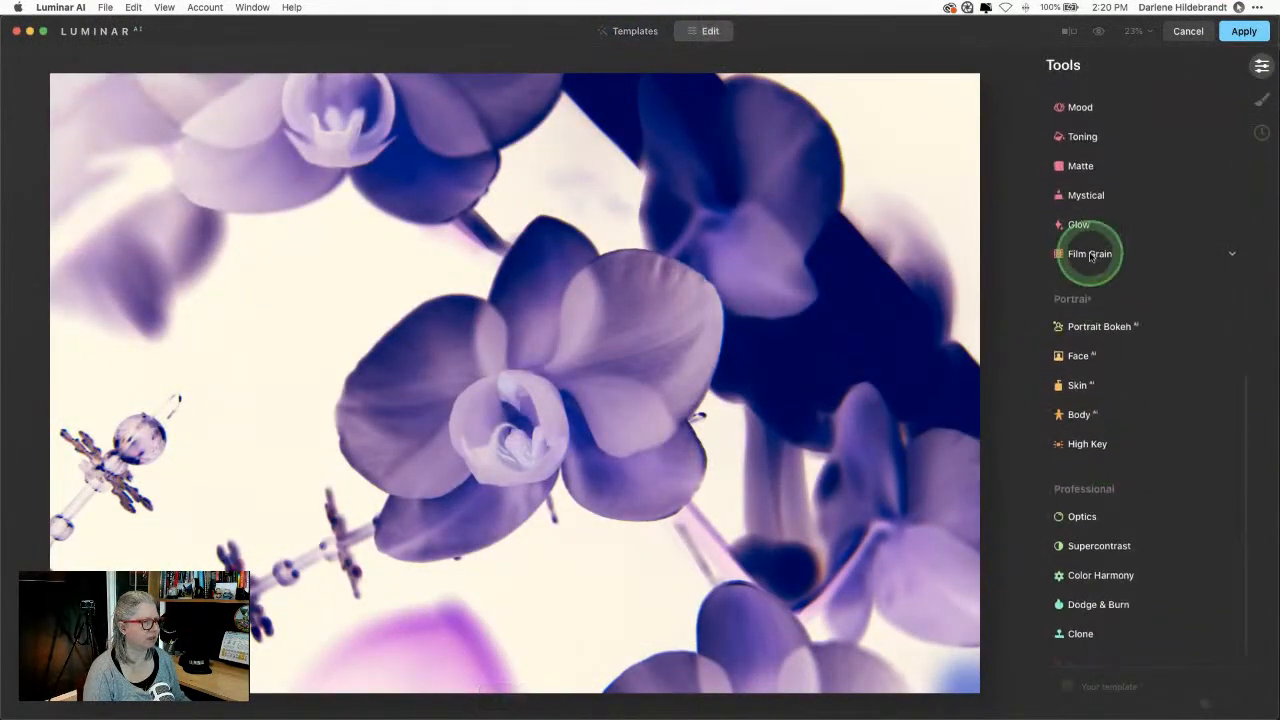
pyautogui.click(1082, 218)
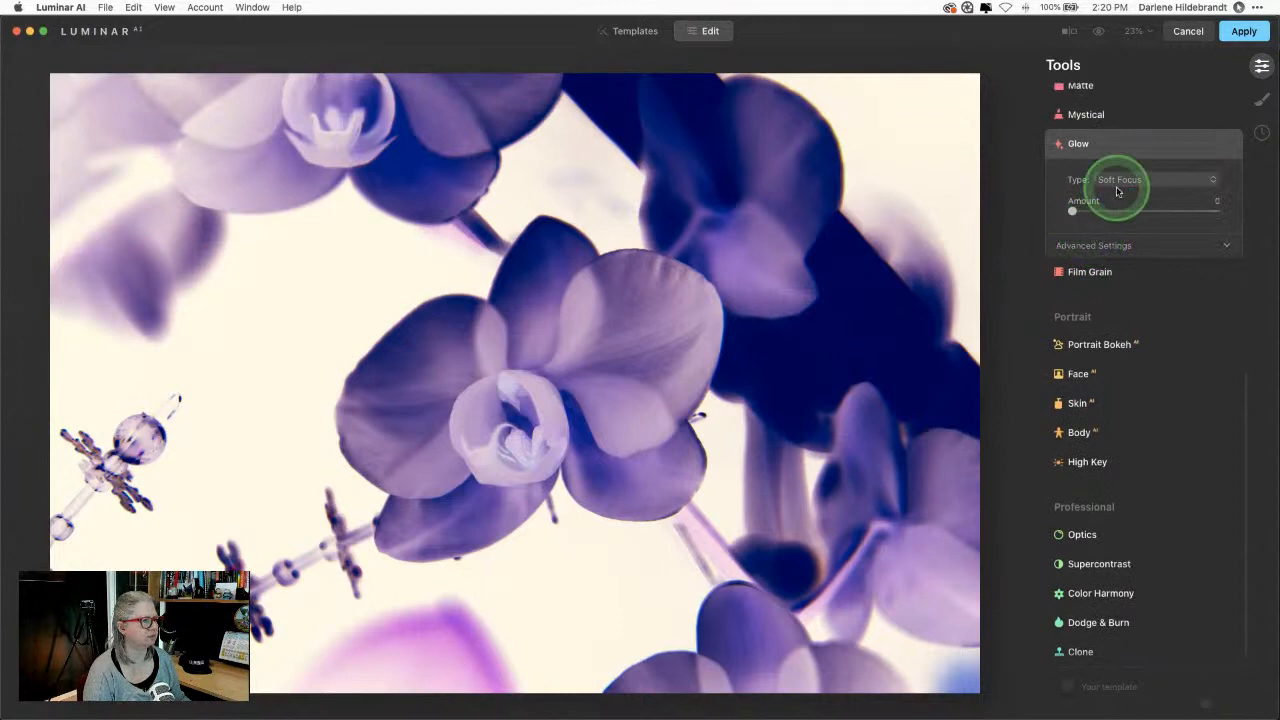
pyautogui.click(1118, 180)
pyautogui.click(1118, 211)
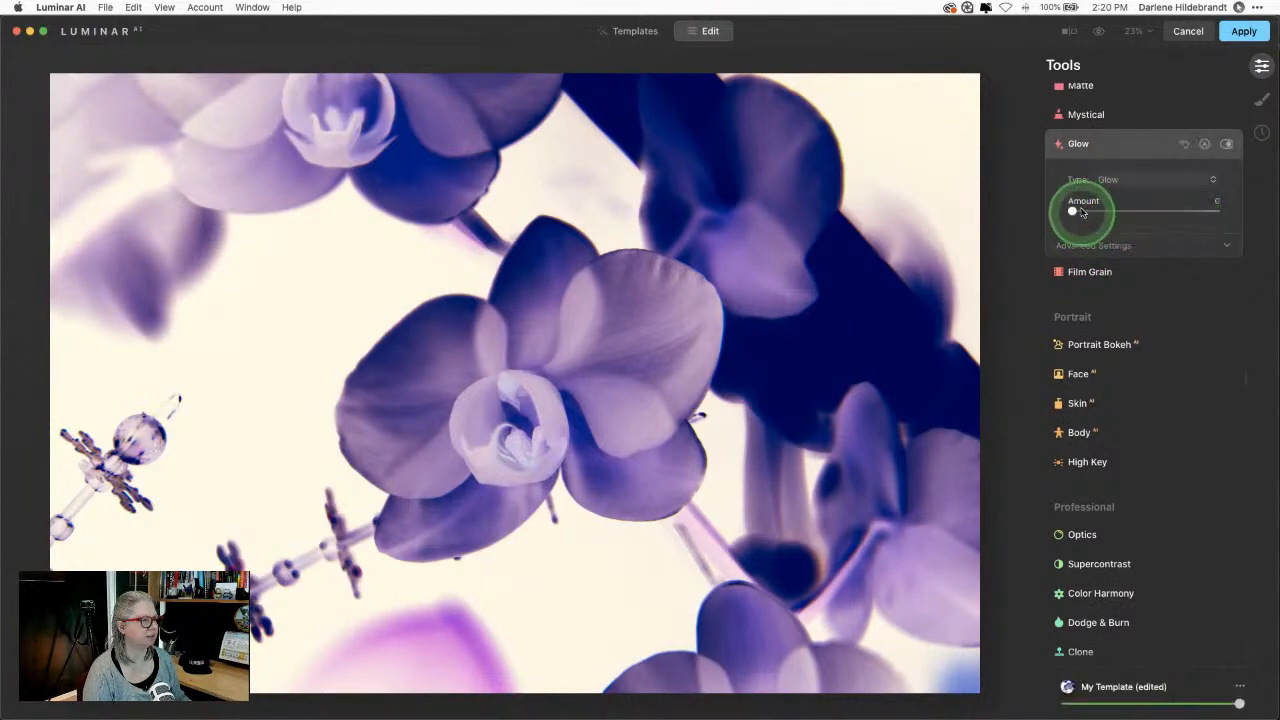
pyautogui.moveTo(1078, 210); pyautogui.dragTo(1150, 210)
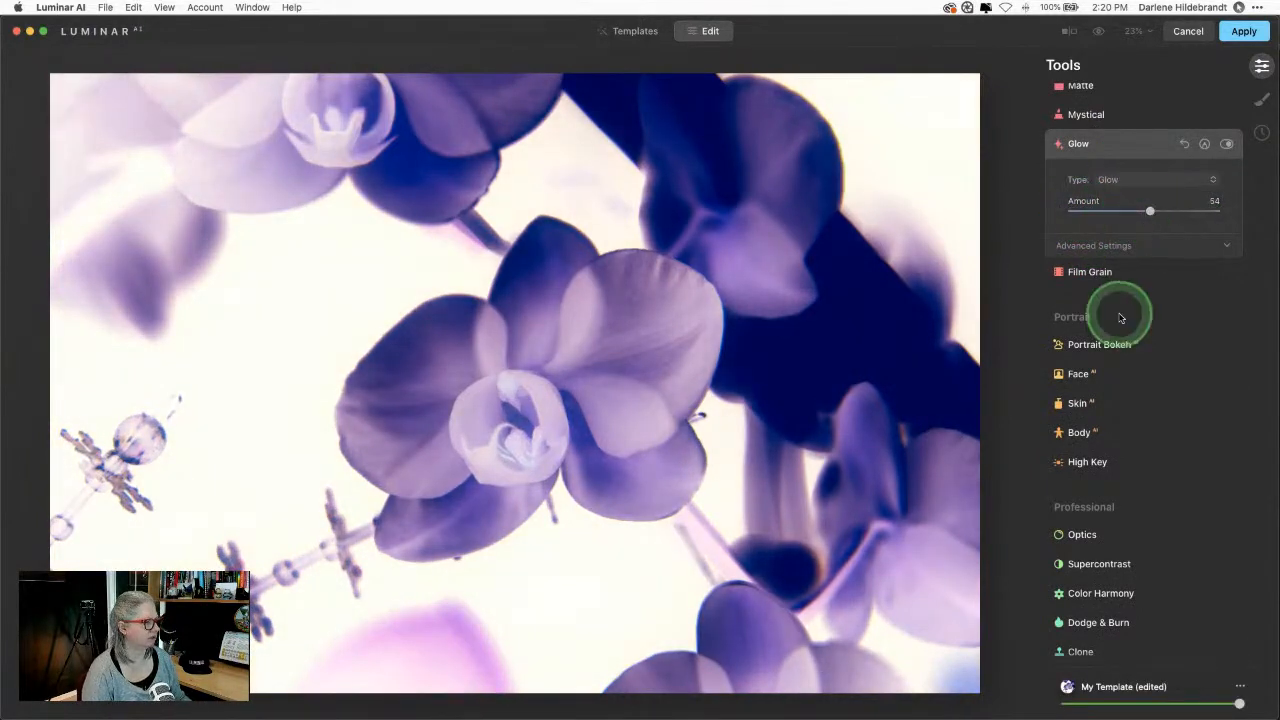
# Step: Raise Dramatic Amount to 30, compare before and after, and apply the edits to Photoshop
pyautogui.scroll(10, 1120, 318)
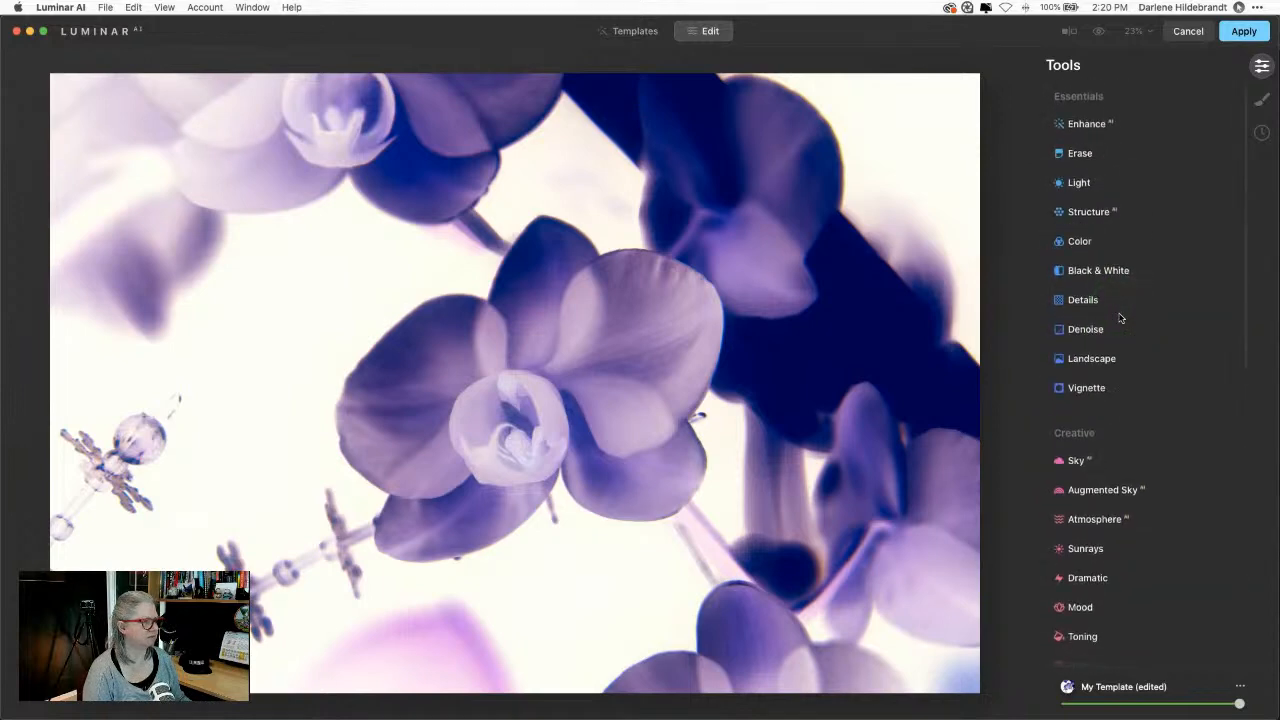
pyautogui.click(1062, 422)
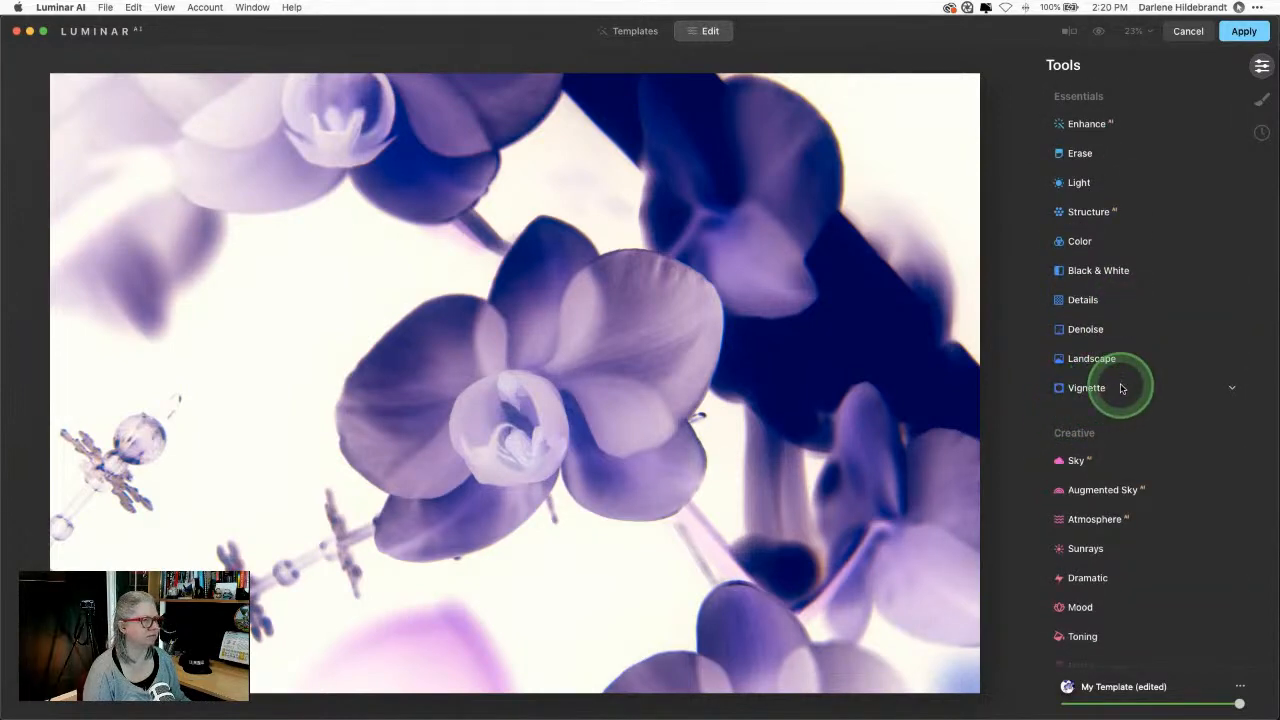
pyautogui.scroll(-5, 1120, 389)
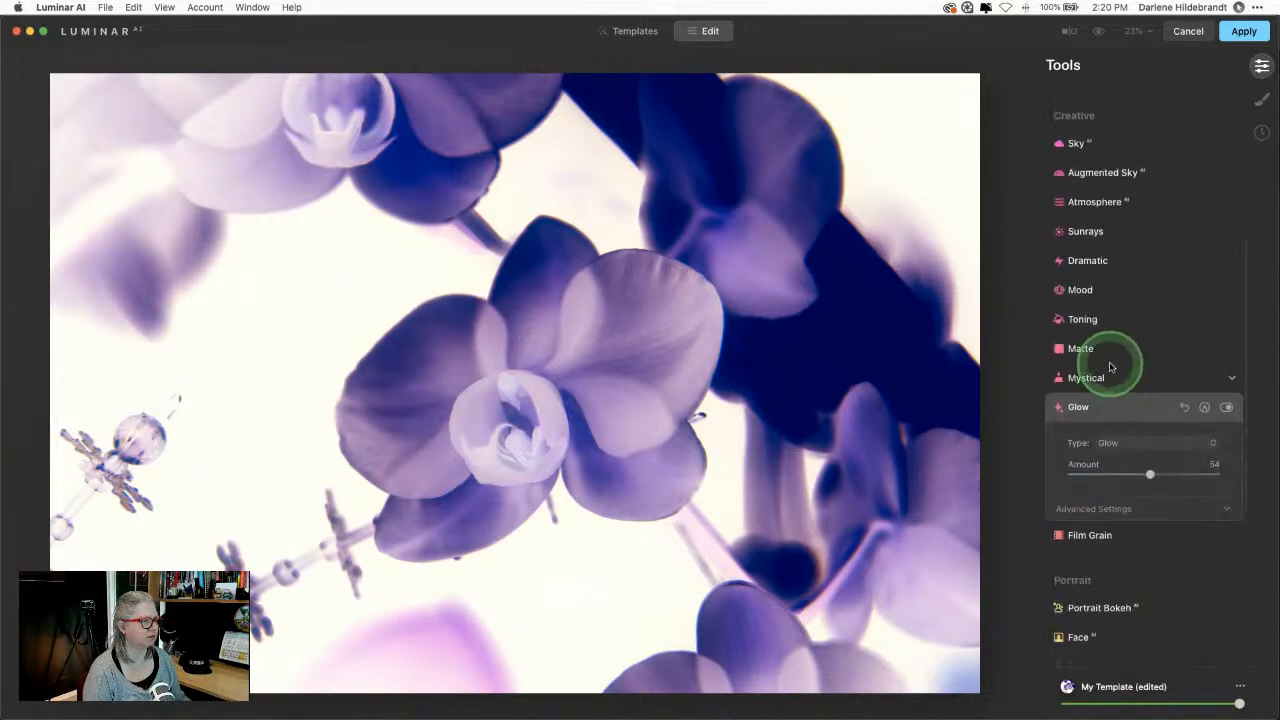
pyautogui.click(1100, 261)
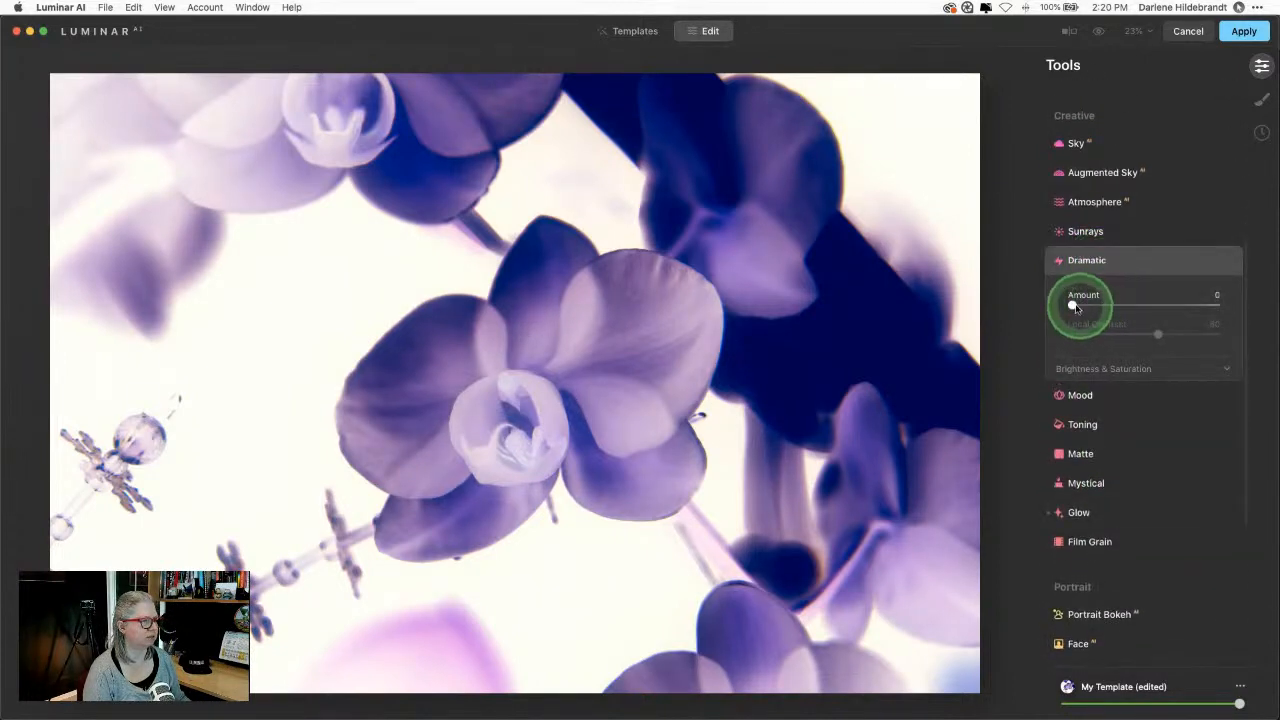
pyautogui.moveTo(1075, 306); pyautogui.dragTo(1114, 305)
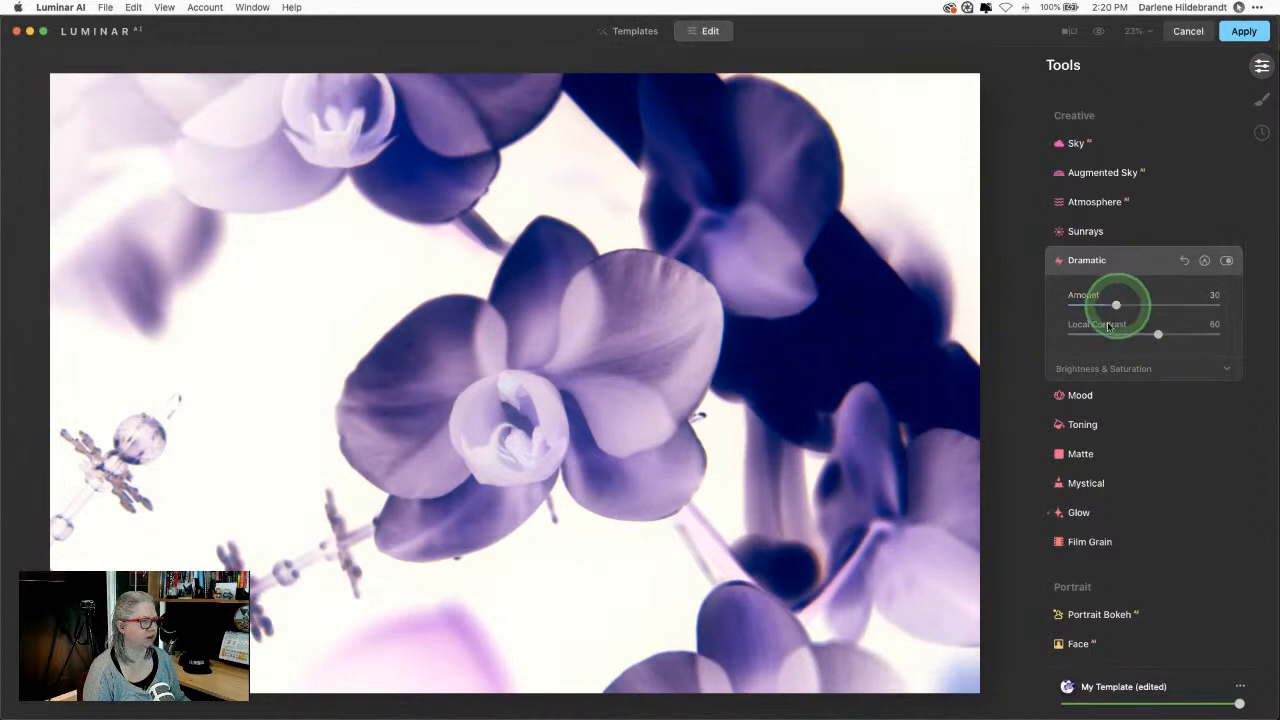
pyautogui.press('\\')
pyautogui.press('\\')
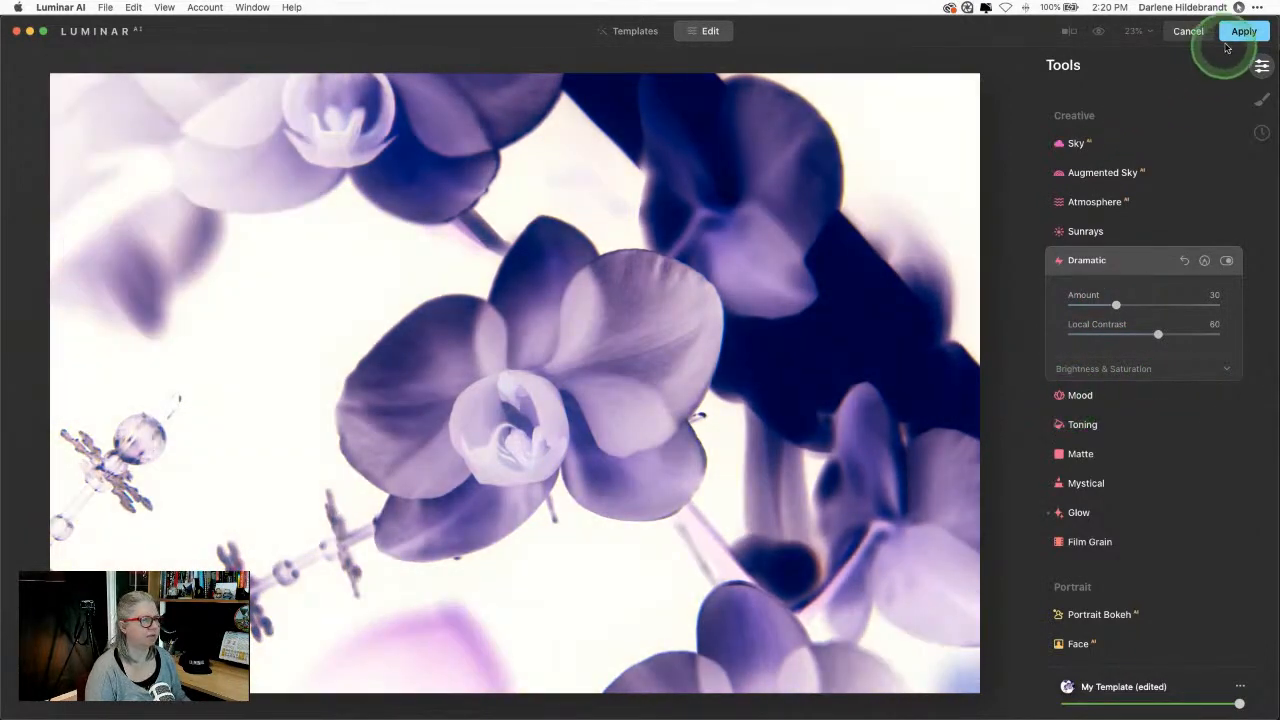
pyautogui.click(917, 225)
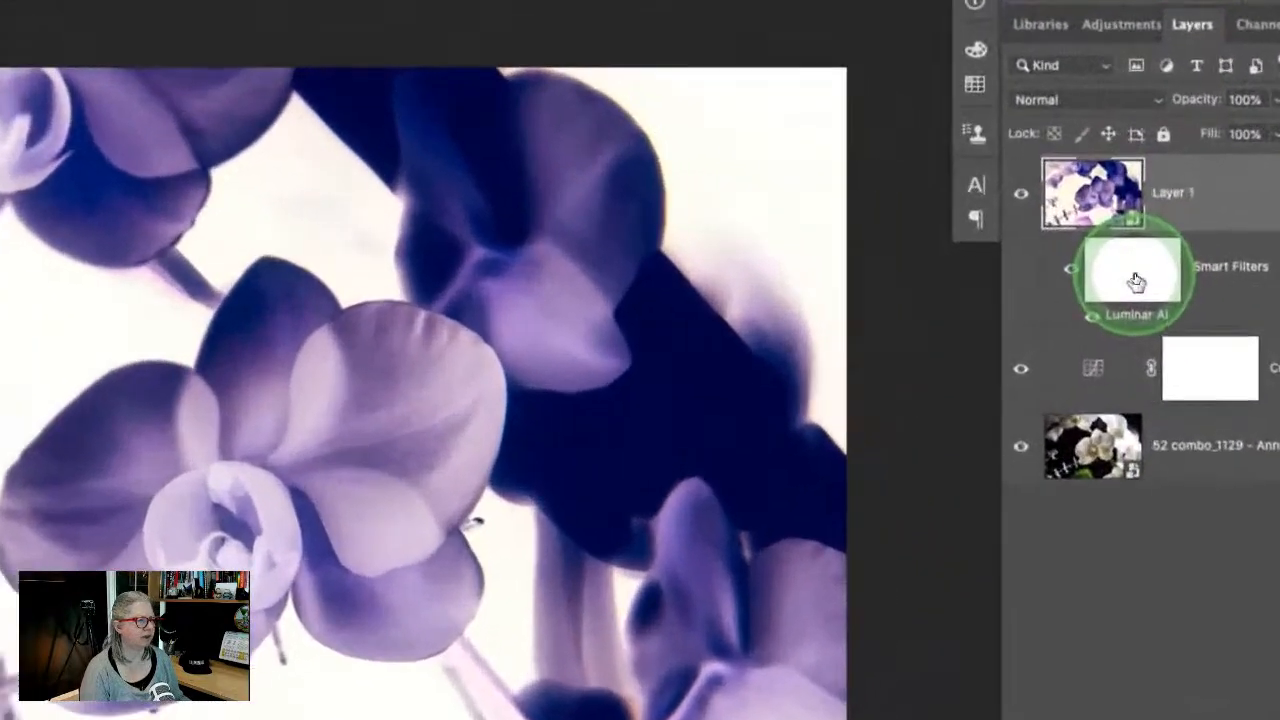
# Step: Select Layer 1 with its Luminar AI smart filter, save the PSD, and switch to Lightroom Classic
pyautogui.click(1119, 231)
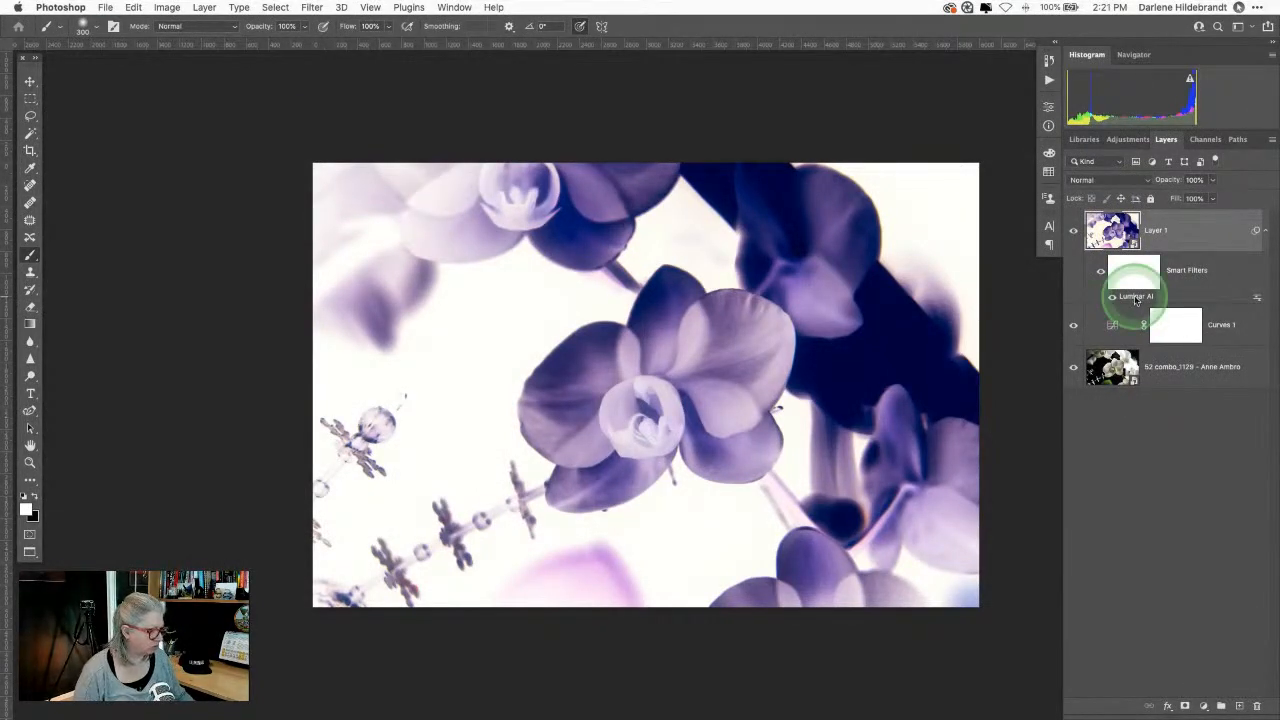
pyautogui.press('super+s')
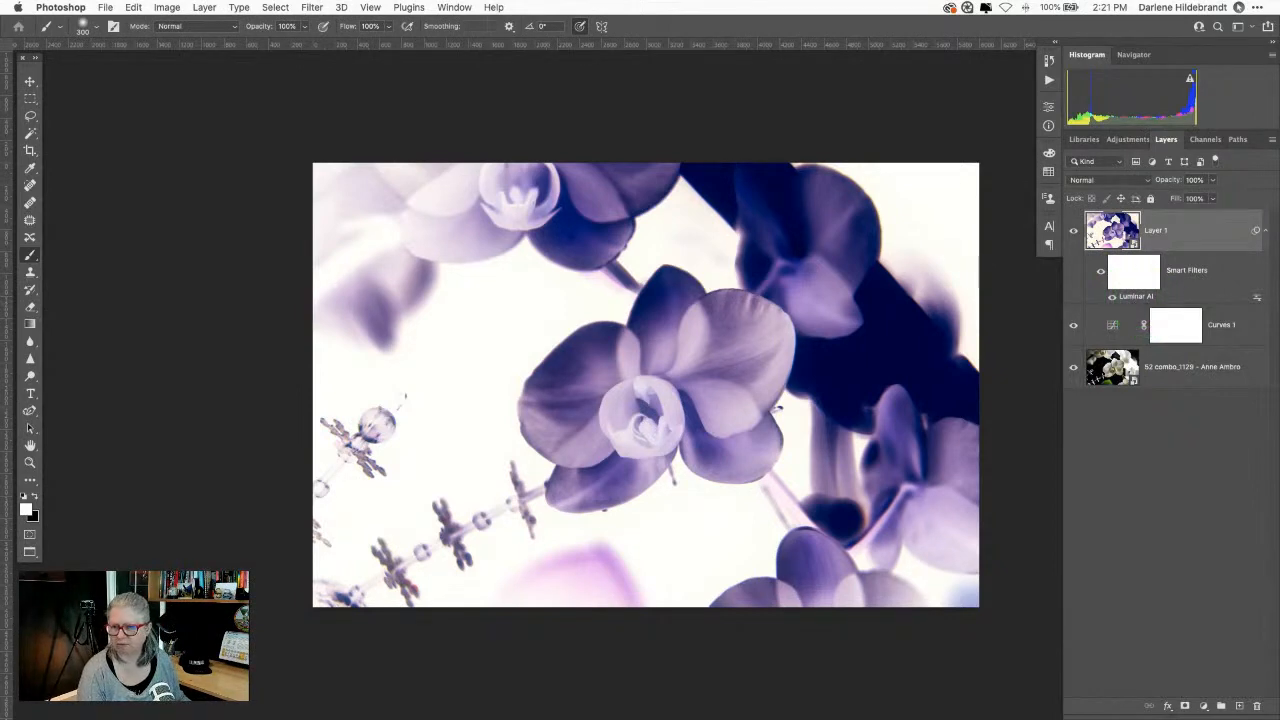
pyautogui.press('super+Tab')
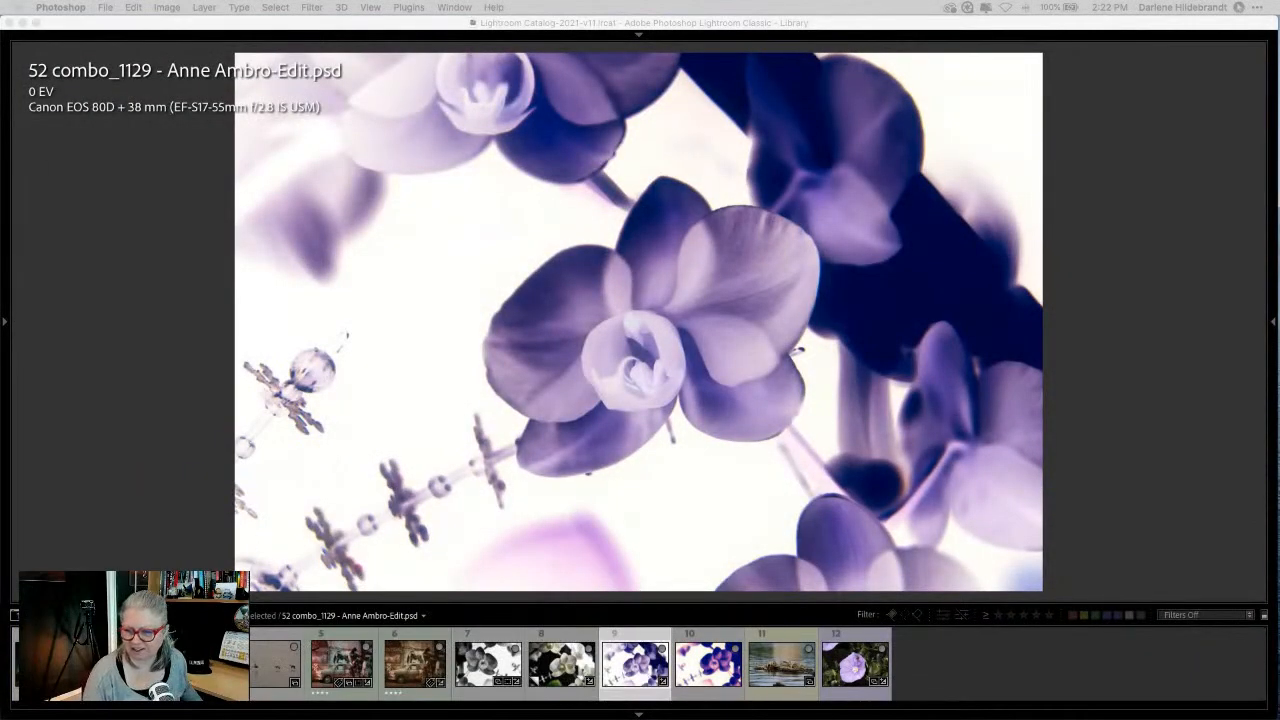
# Step: Toggle the photo info overlay on and off in Lightroom Classic, then show Grid view
pyautogui.click(1146, 406)
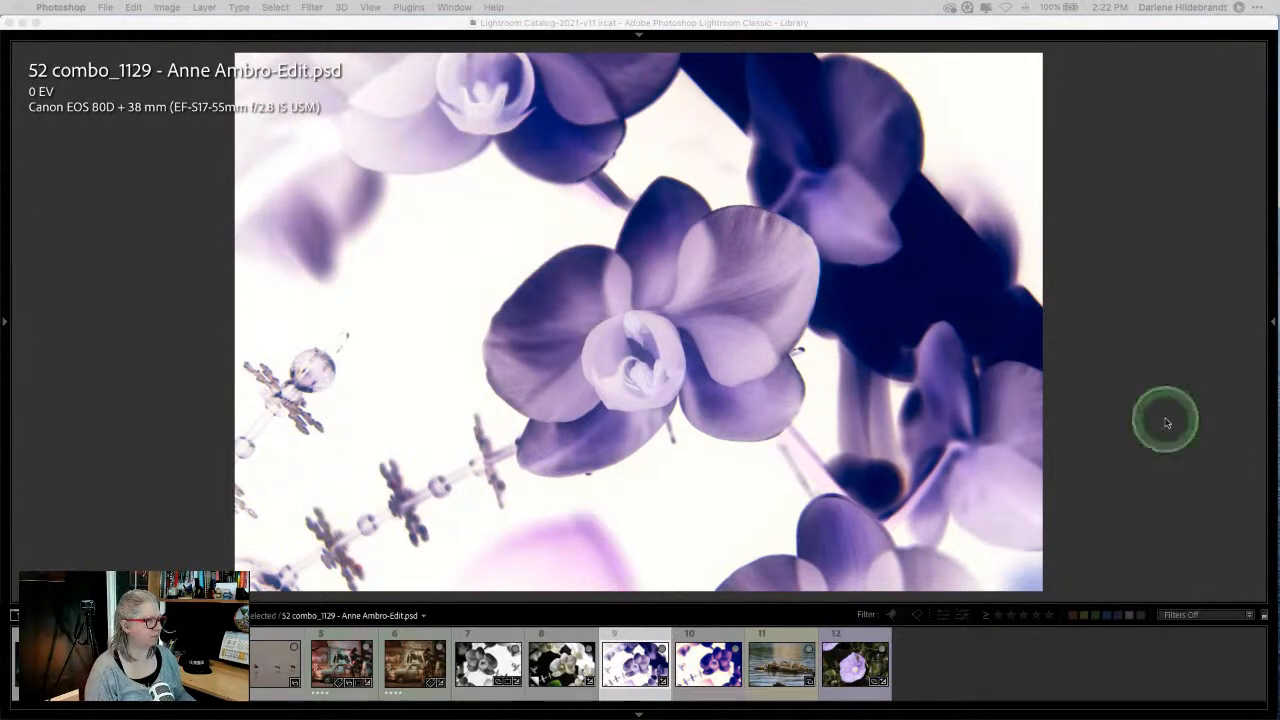
pyautogui.press('i')
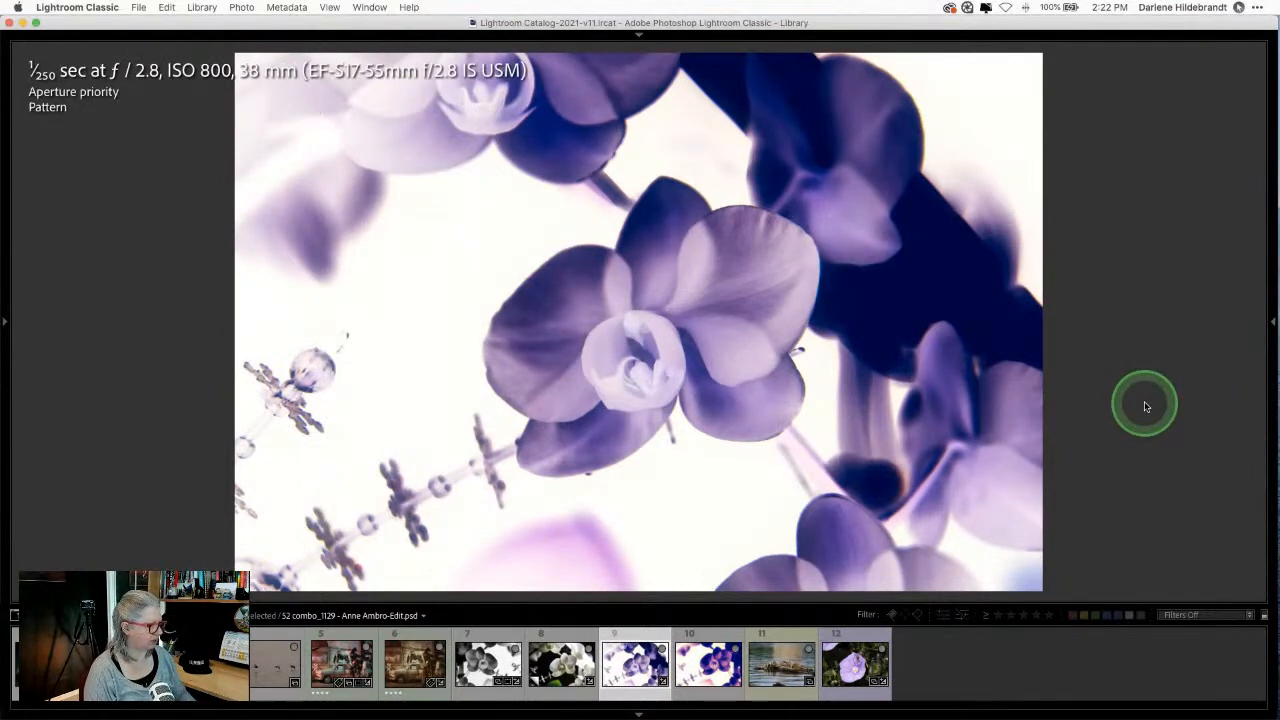
pyautogui.press('i')
pyautogui.press('g')
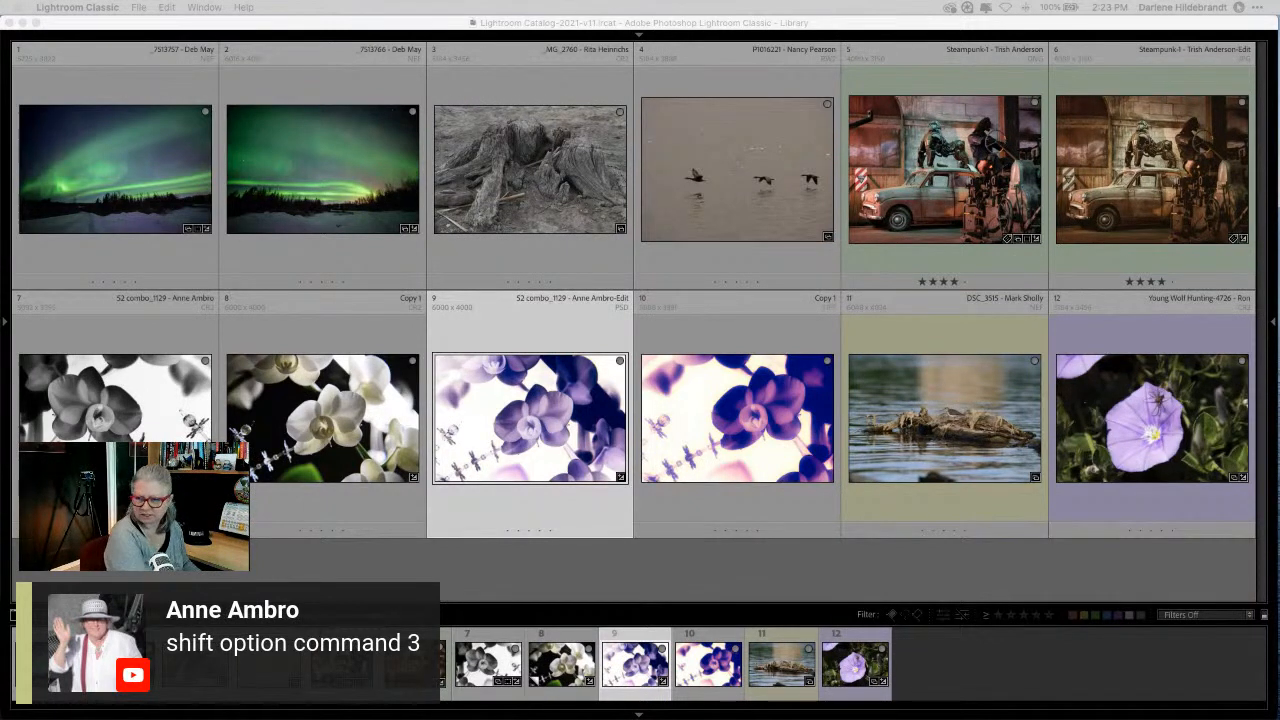
# Step: Activate the Lightroom window, then switch away to another application
pyautogui.click(990, 575)
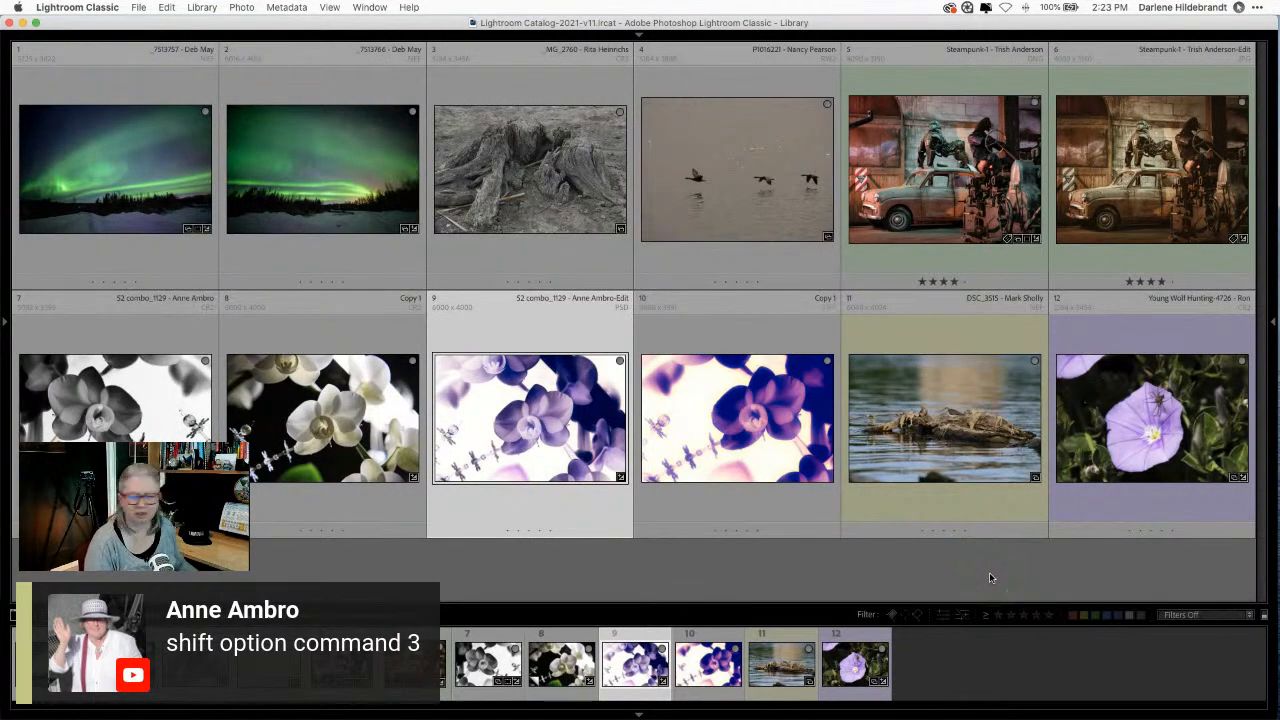
pyautogui.click(1070, 590)
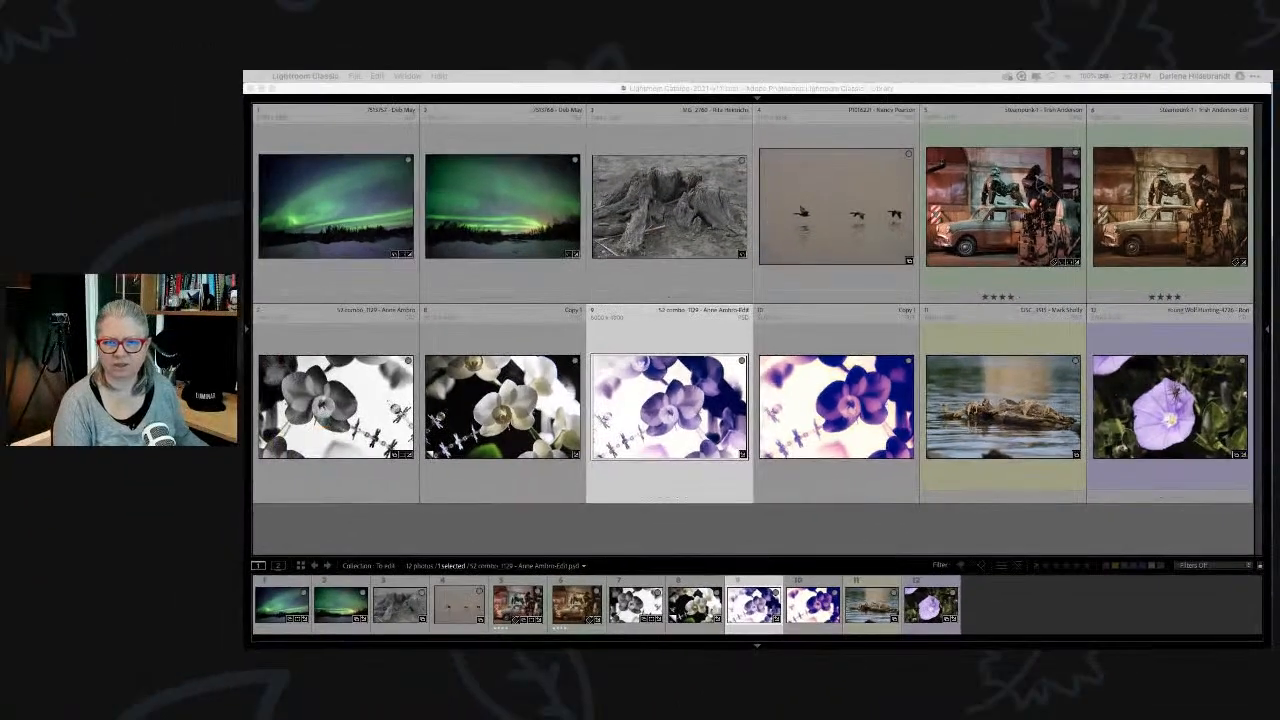
pyautogui.press('super+Tab')
pyautogui.press('Tab')
pyautogui.press('Tab')
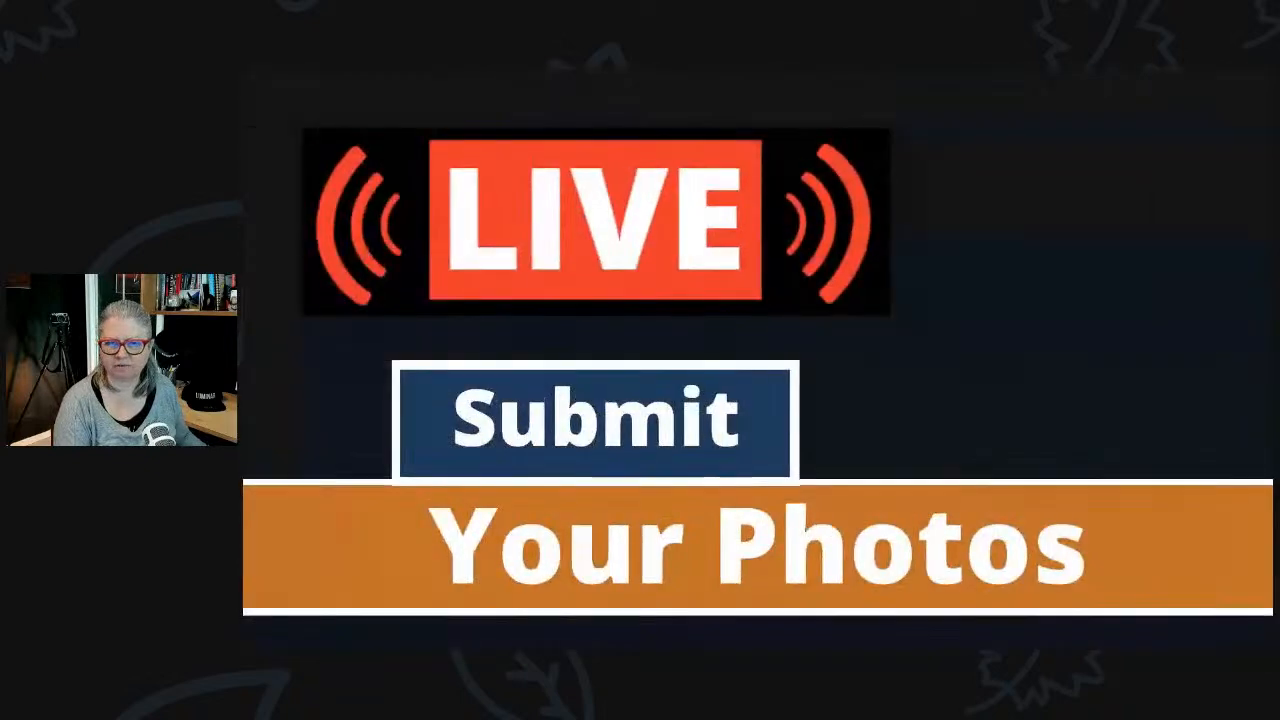